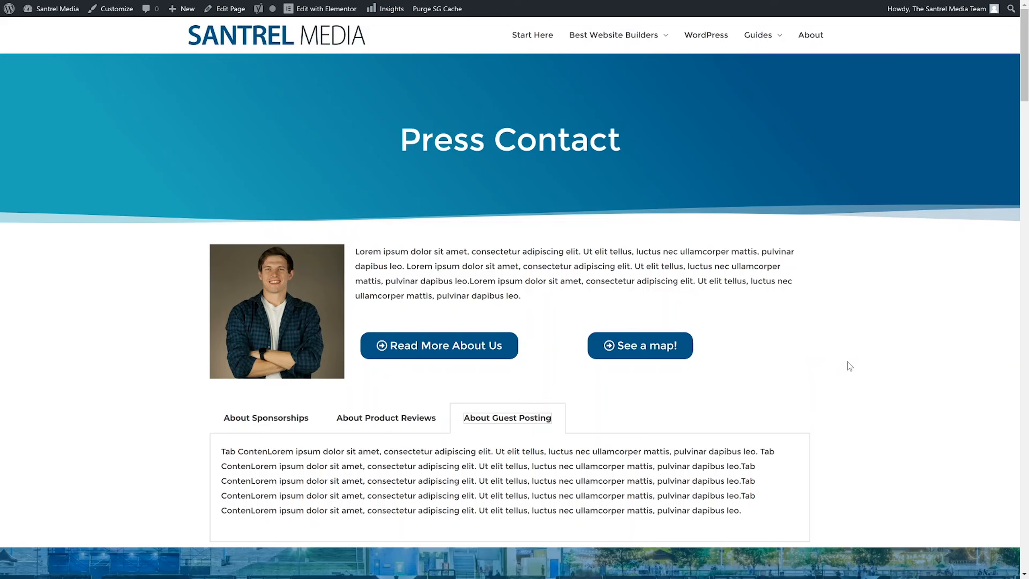
# Reload the Press Contact page so its tabs reset to About Sponsorships.
pyautogui.press('F5')
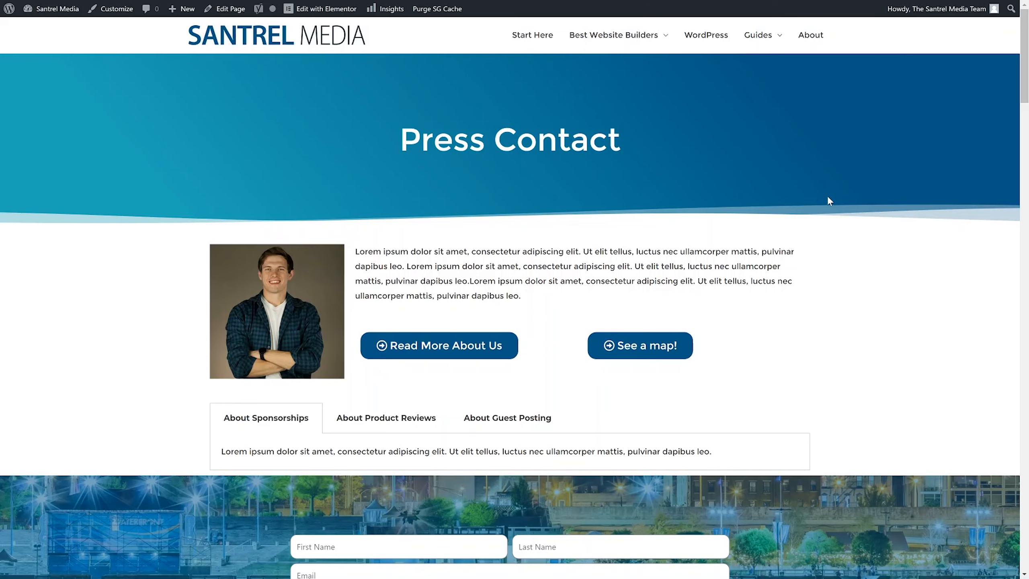
# Show the About Guest Posting tab, then scroll down to the countdown and testimonial carousel.
pyautogui.scroll(-3, 823, 303)
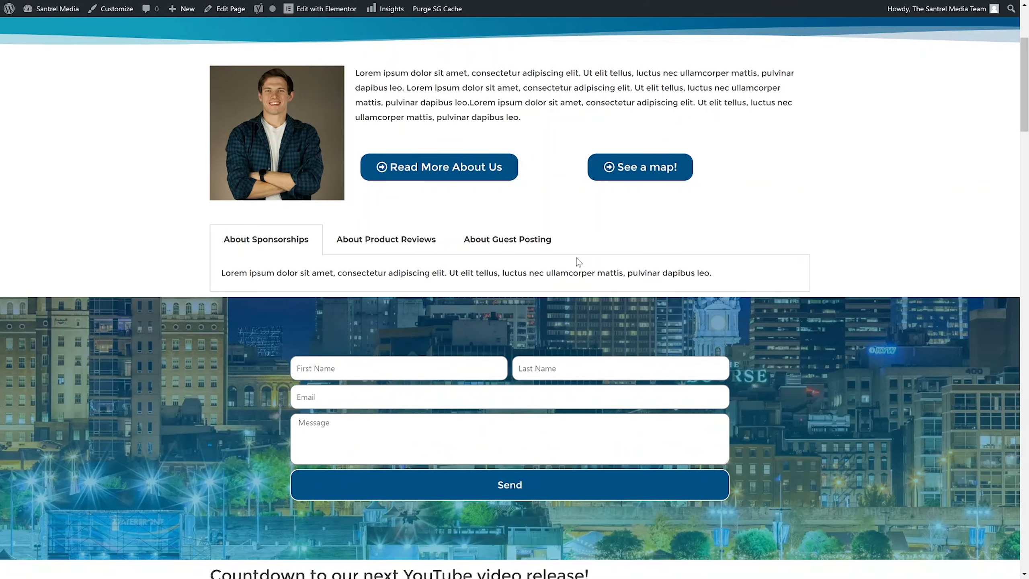
pyautogui.click(530, 243)
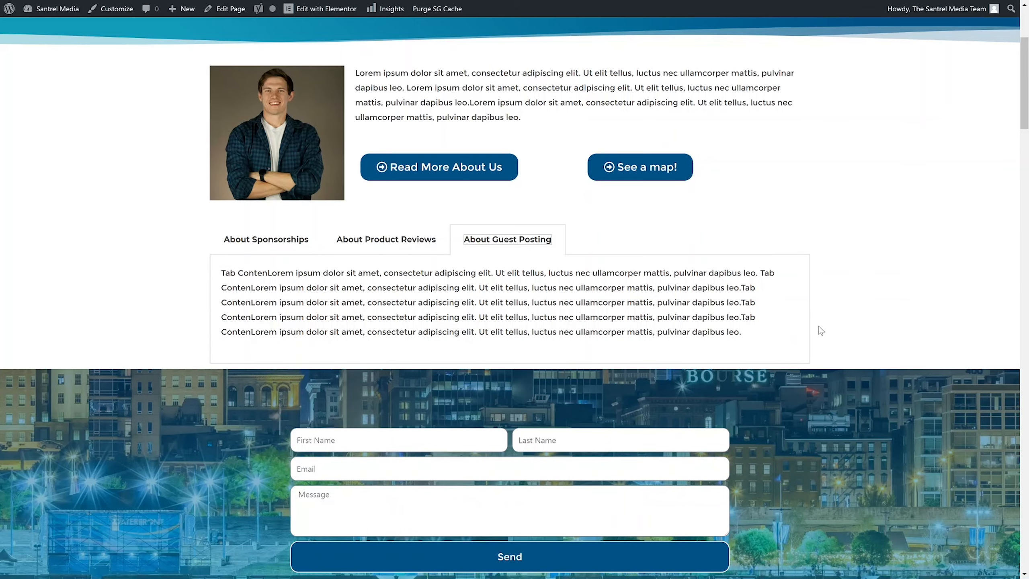
pyautogui.scroll(-4, 823, 328)
pyautogui.scroll(-4, 840, 299)
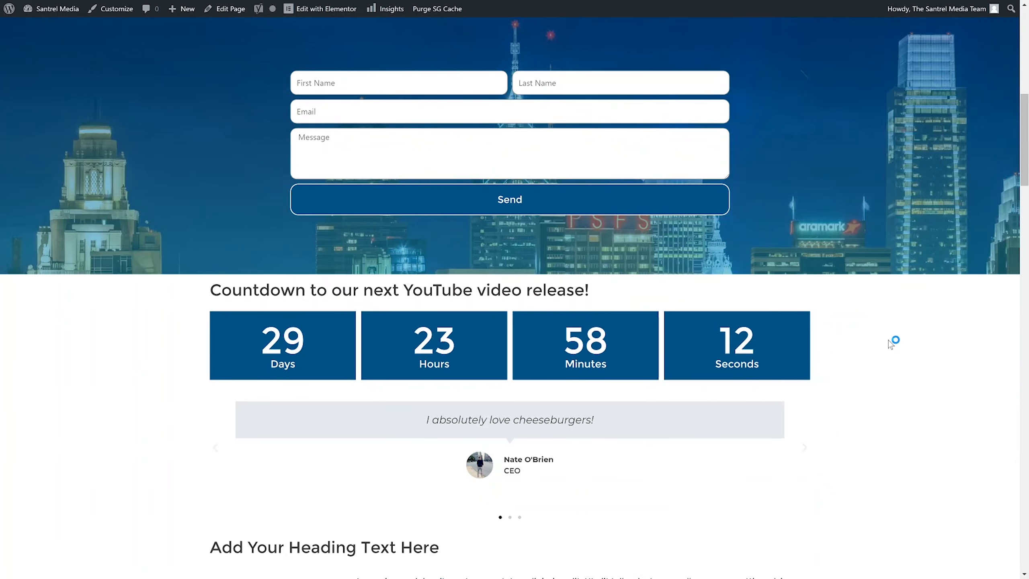
pyautogui.scroll(4, 848, 348)
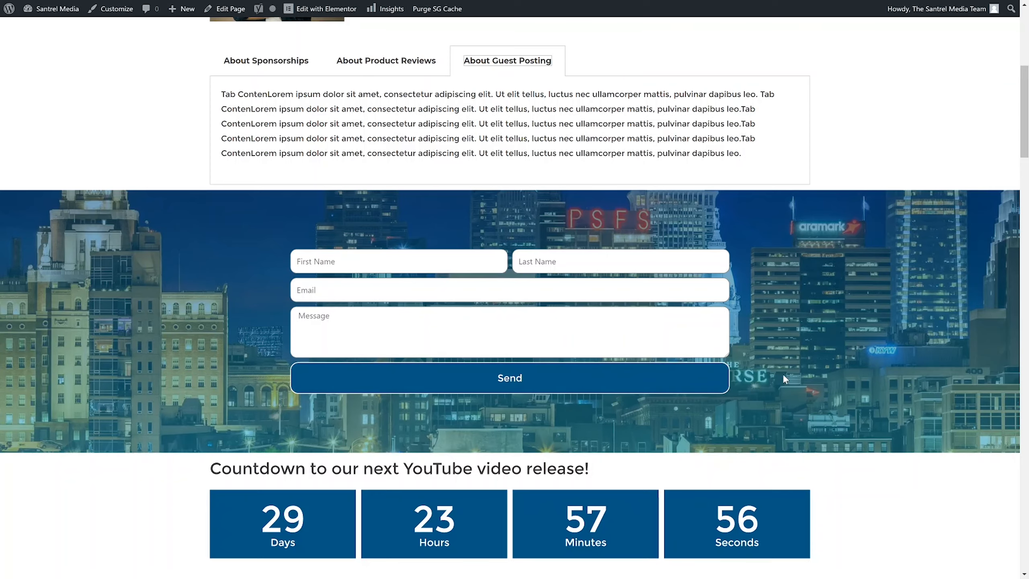
pyautogui.scroll(-4, 328, 514)
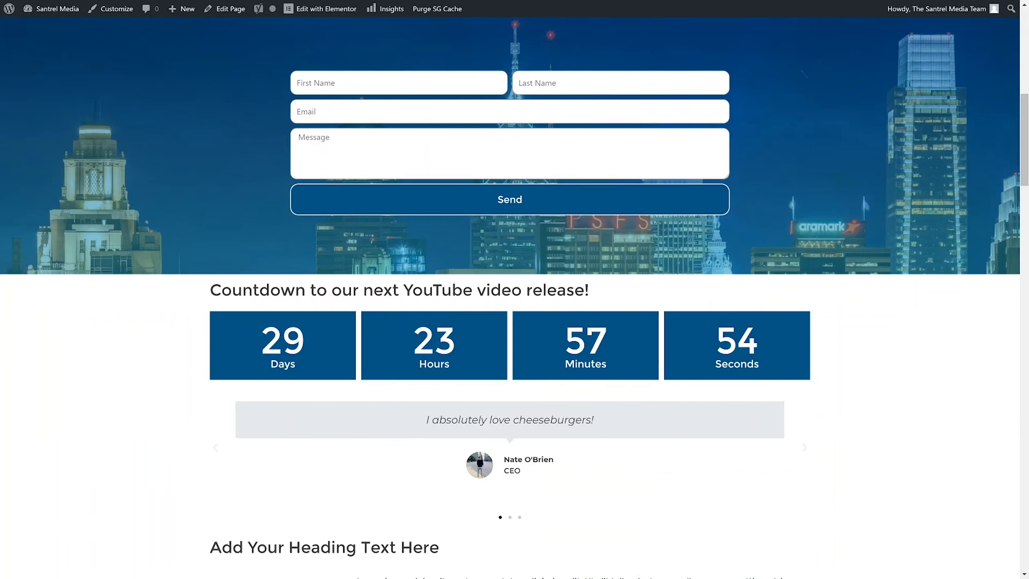
pyautogui.scroll(-2, 539, 441)
pyautogui.scroll(-2, 538, 440)
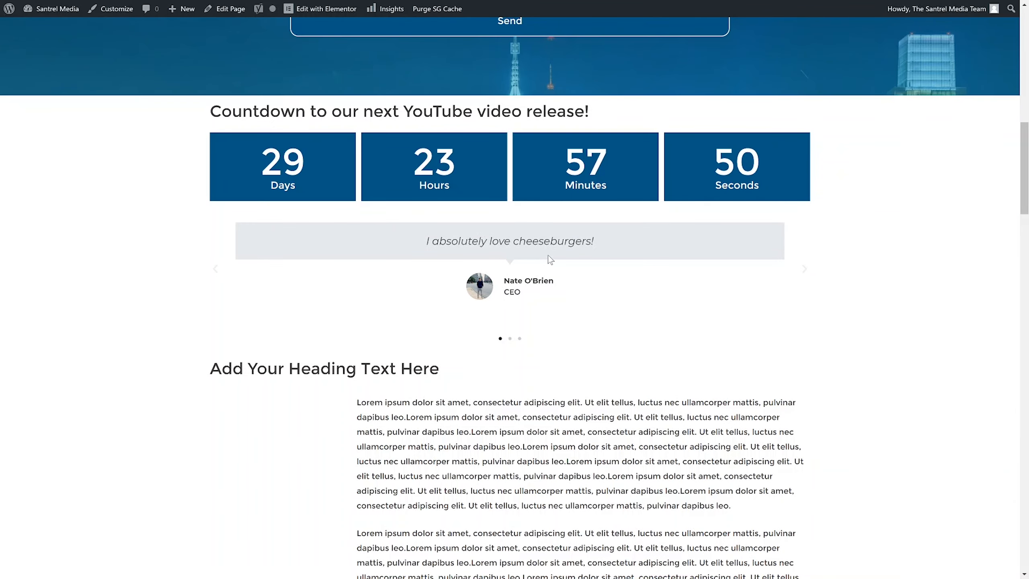
# Move the testimonial carousel to its third slide, then scroll past the map and back up.
pyautogui.click(520, 339)
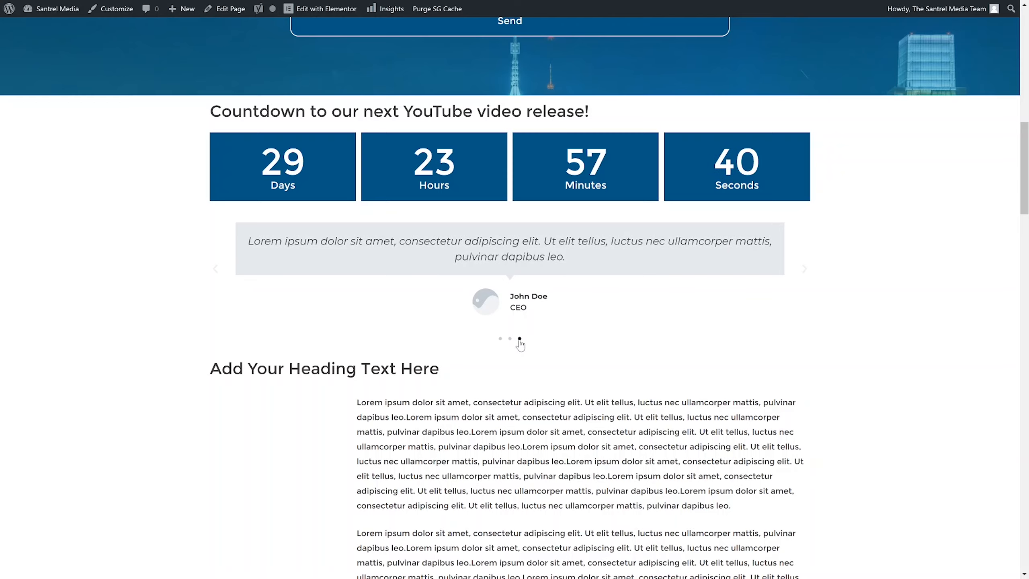
pyautogui.scroll(-4, 530, 363)
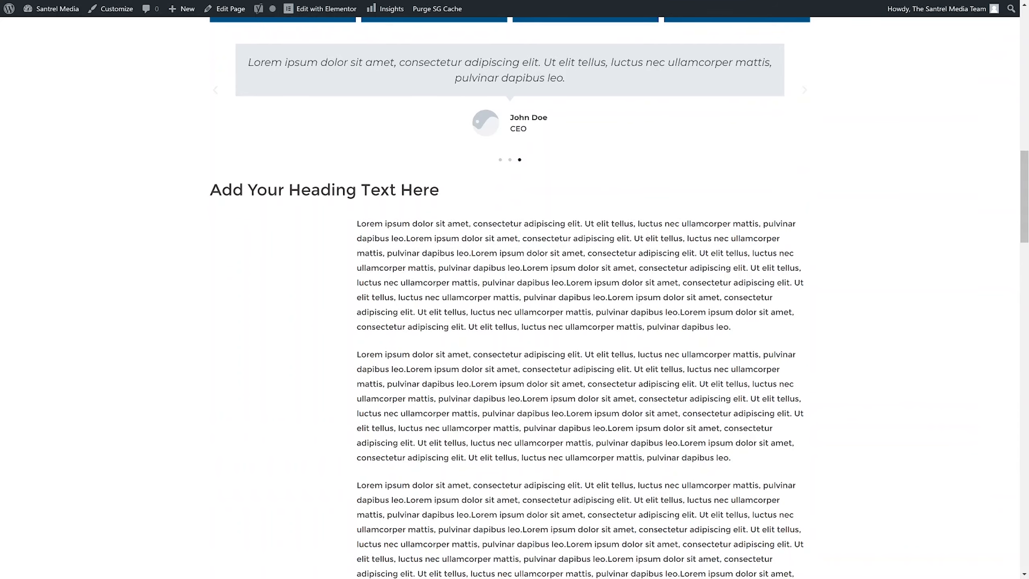
pyautogui.scroll(-12, 509, 298)
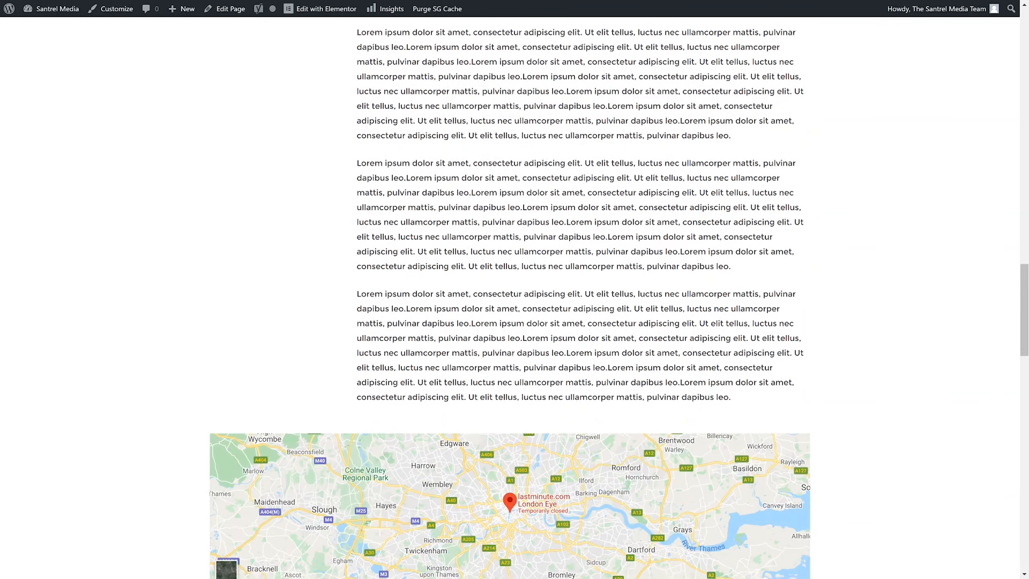
pyautogui.scroll(-4, 241, 357)
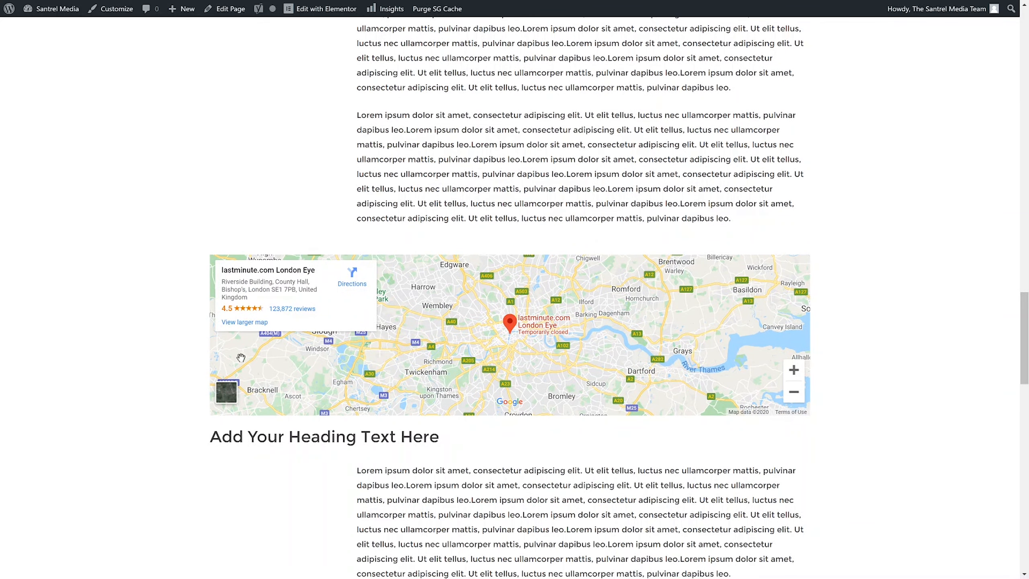
pyautogui.scroll(9, 842, 373)
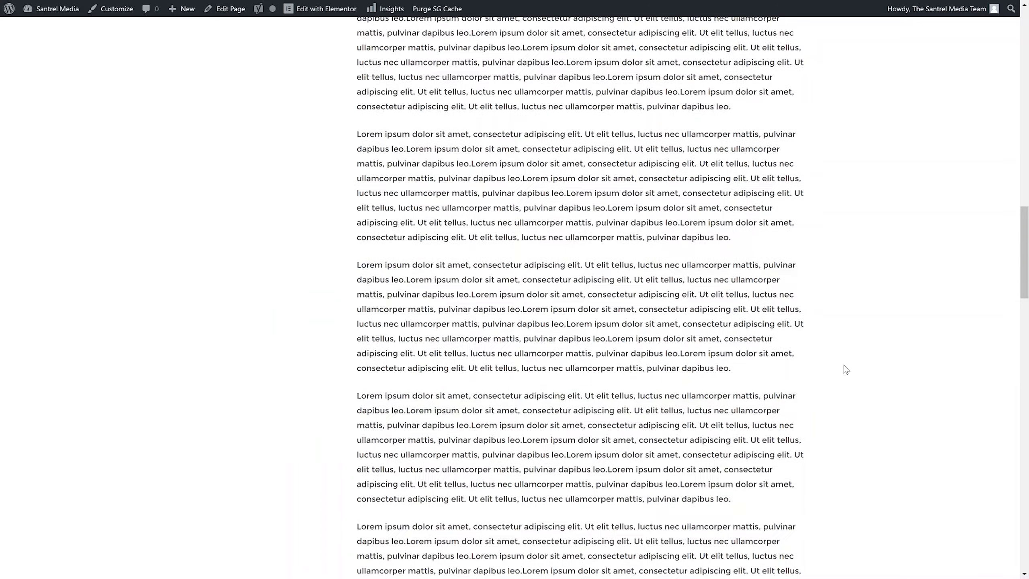
pyautogui.scroll(10, 845, 369)
pyautogui.scroll(4, 759, 316)
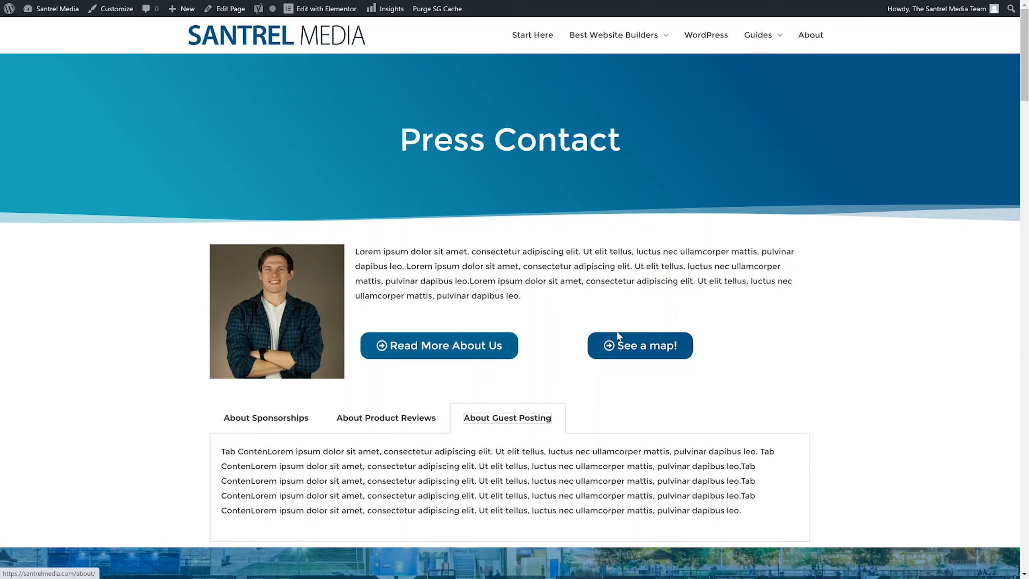
# Follow the See a map! link down to the London map, then return to the header menu.
pyautogui.click(649, 346)
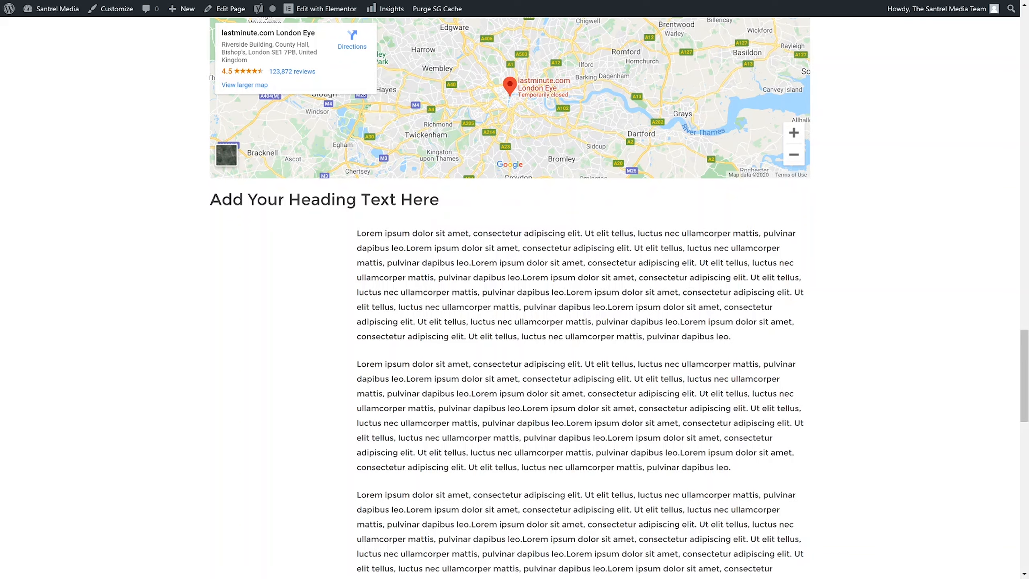
pyautogui.scroll(4, 606, 410)
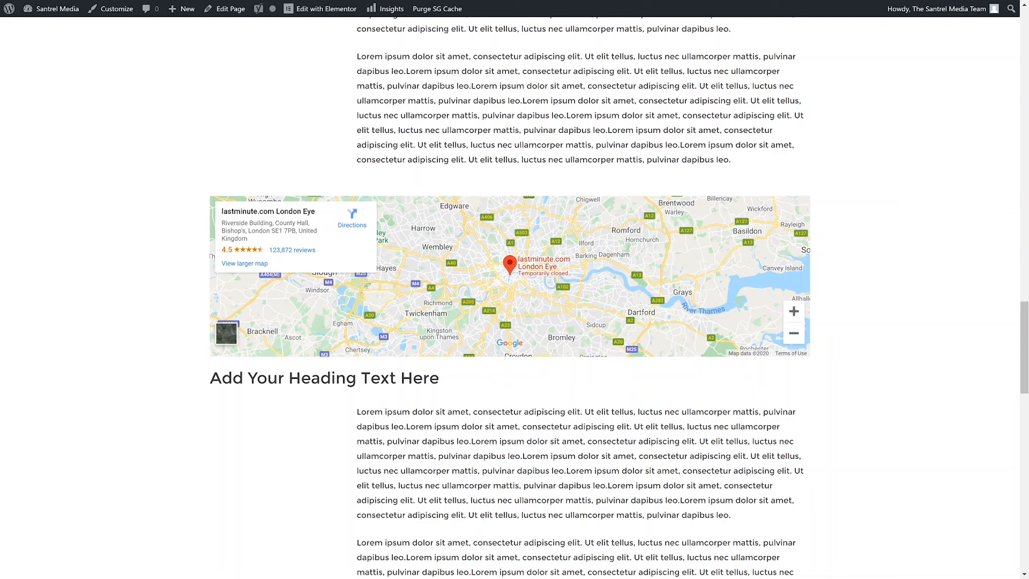
pyautogui.scroll(20, 658, 480)
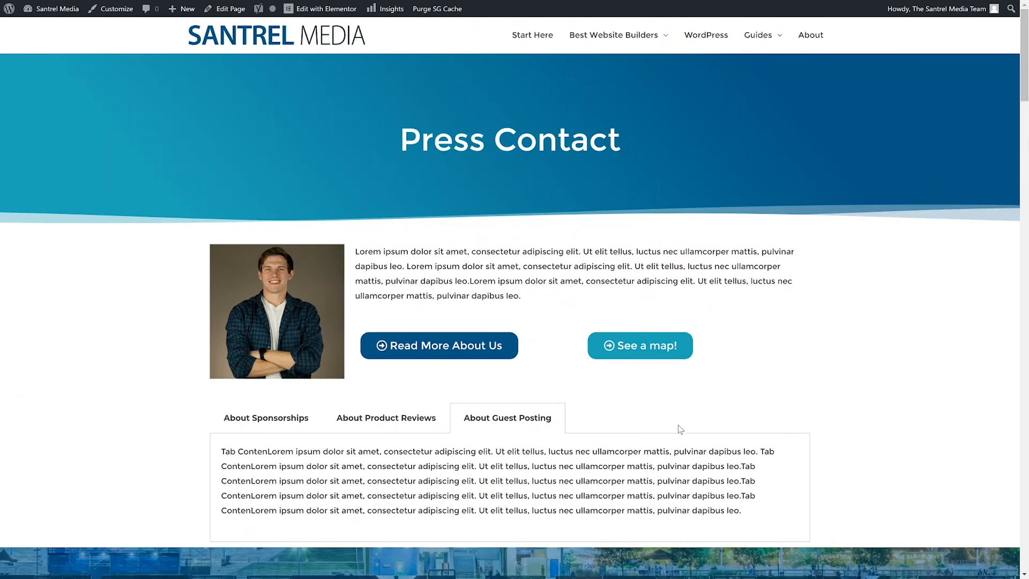
pyautogui.moveTo(614, 35)
# Open the Wix Review 2020 post from Best Website Builders and scroll through it.
pyautogui.click(591, 141)
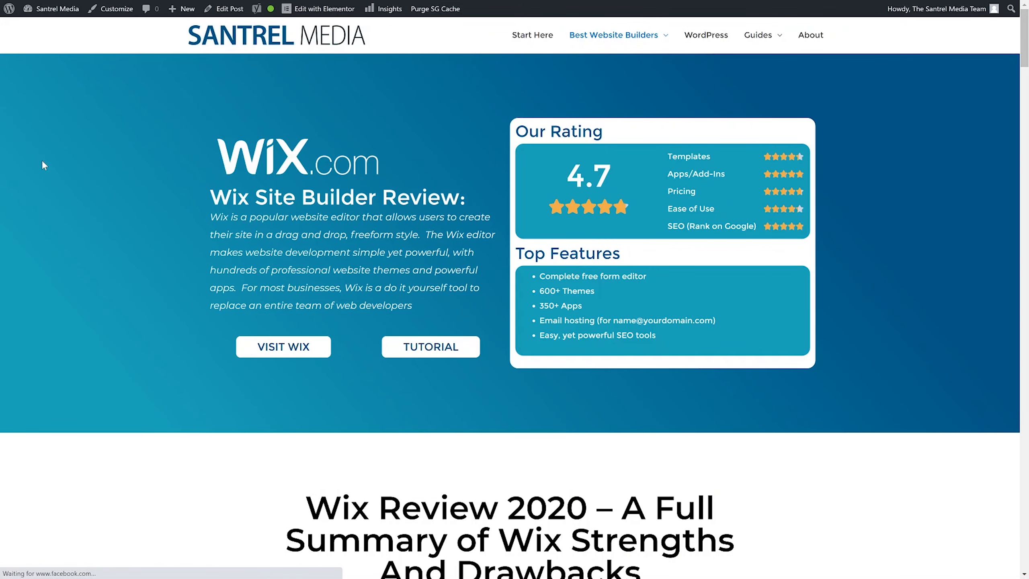
pyautogui.scroll(-1, 514, 289)
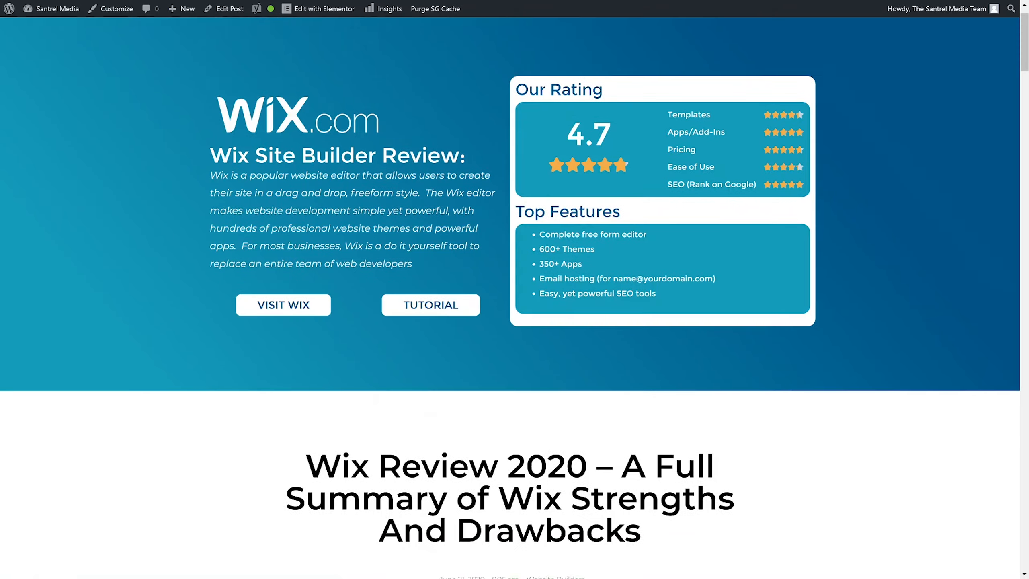
pyautogui.scroll(-7, 374, 336)
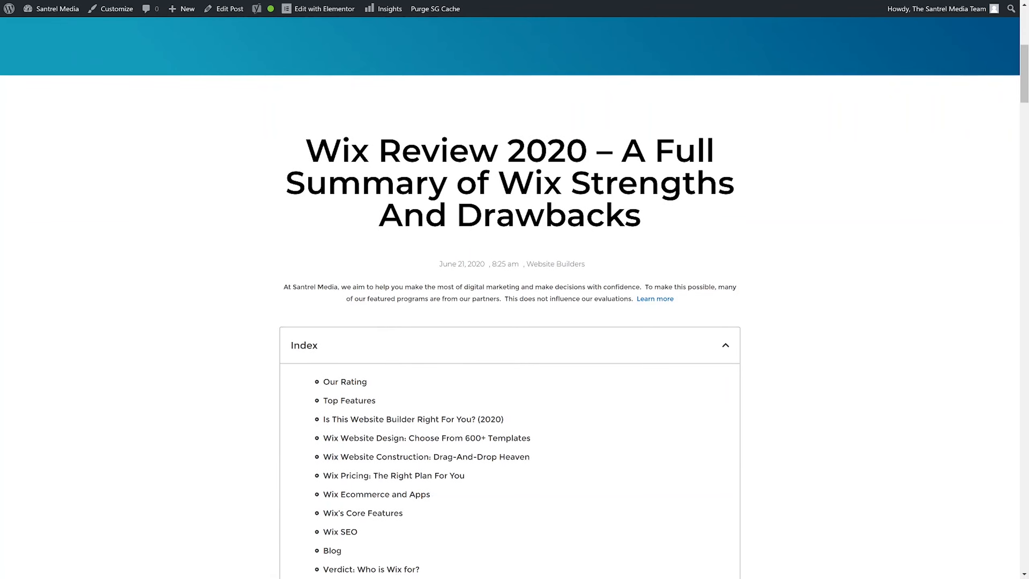
pyautogui.scroll(-12, 831, 285)
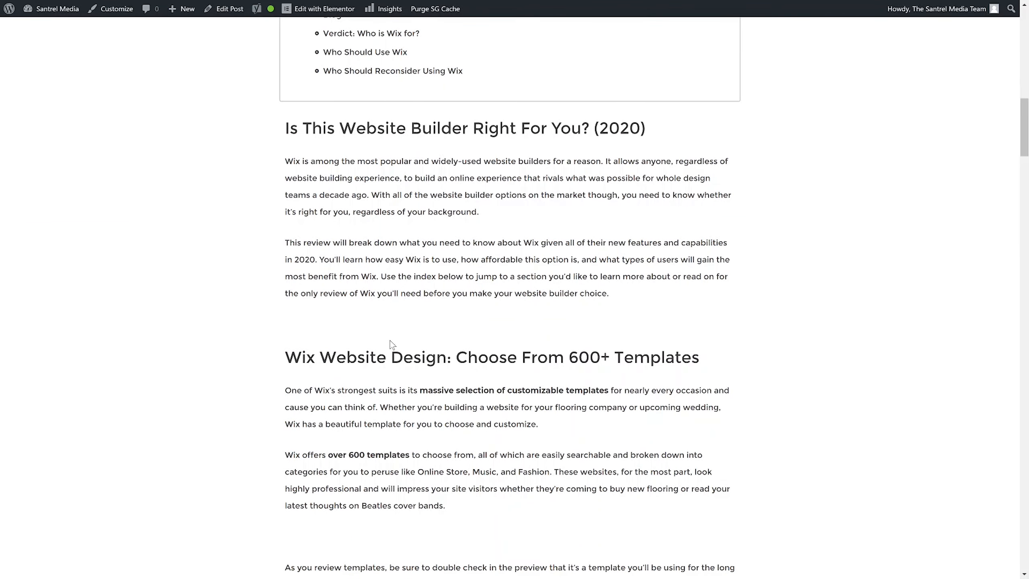
pyautogui.scroll(-4, 531, 350)
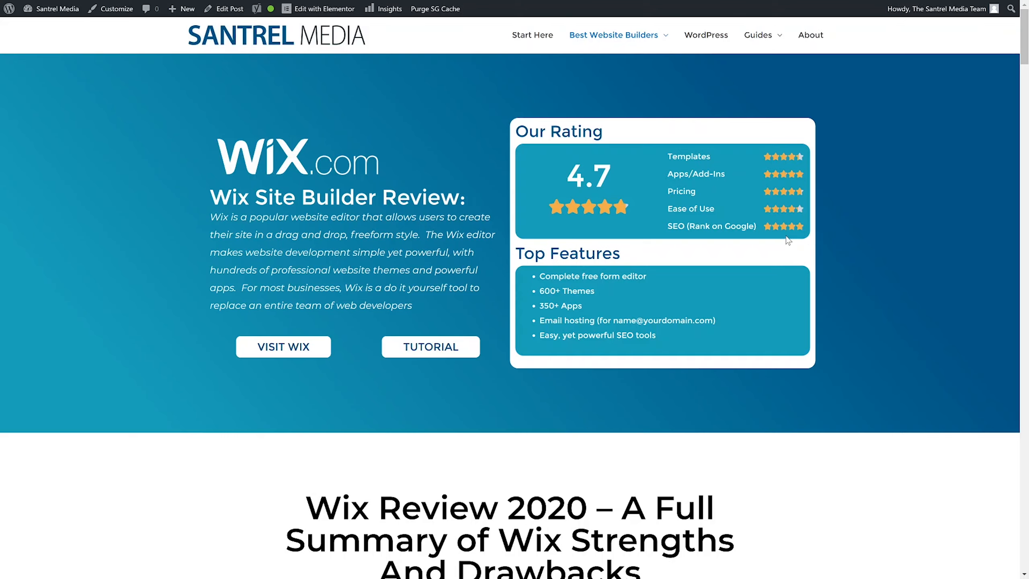
pyautogui.scroll(-5, 715, 356)
pyautogui.scroll(-4, 719, 369)
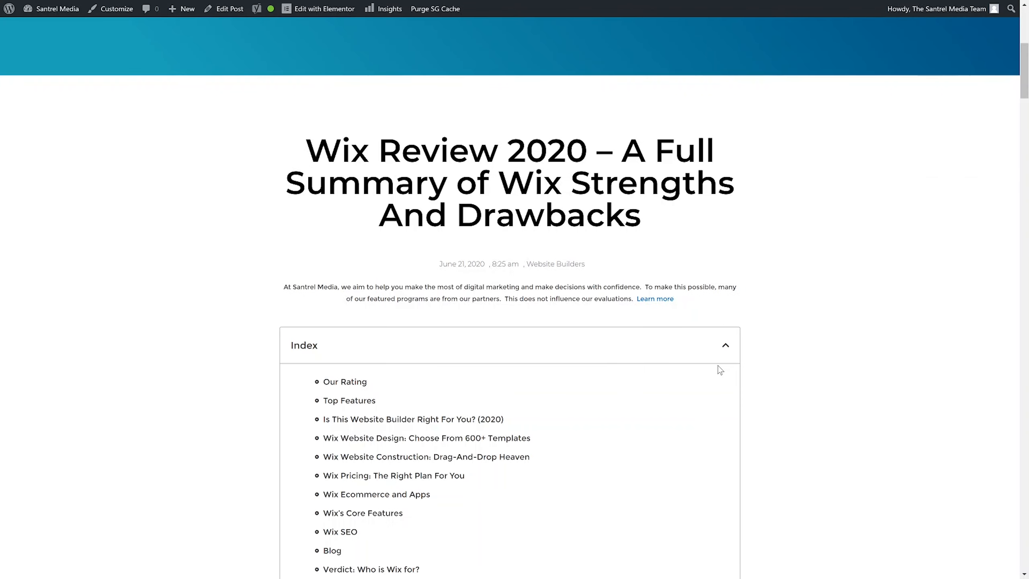
pyautogui.scroll(10, 838, 369)
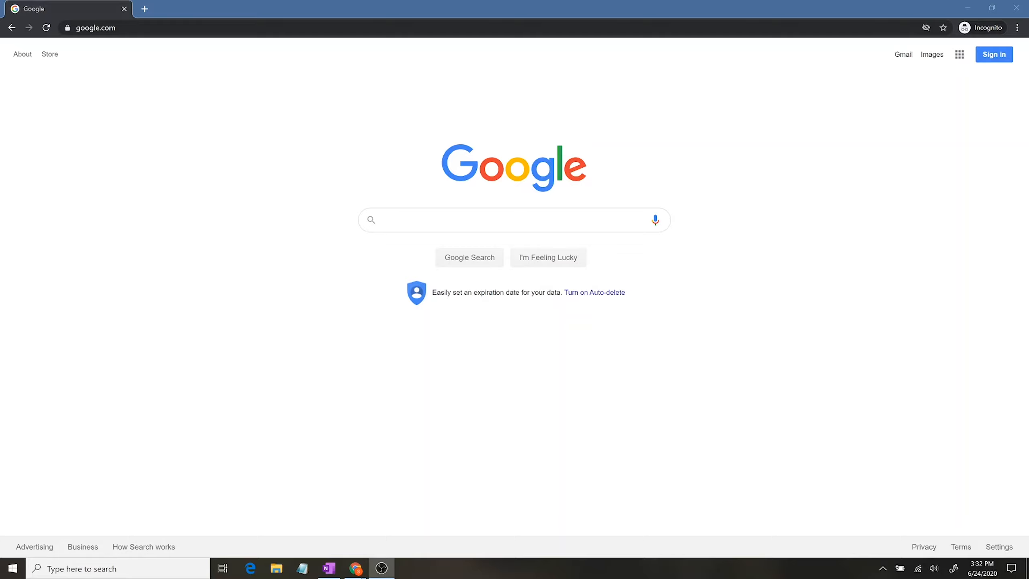
# Go to santrelmedia.com/bluehost to reach Bluehost's WordPress special-offer page.
pyautogui.click(95, 28)
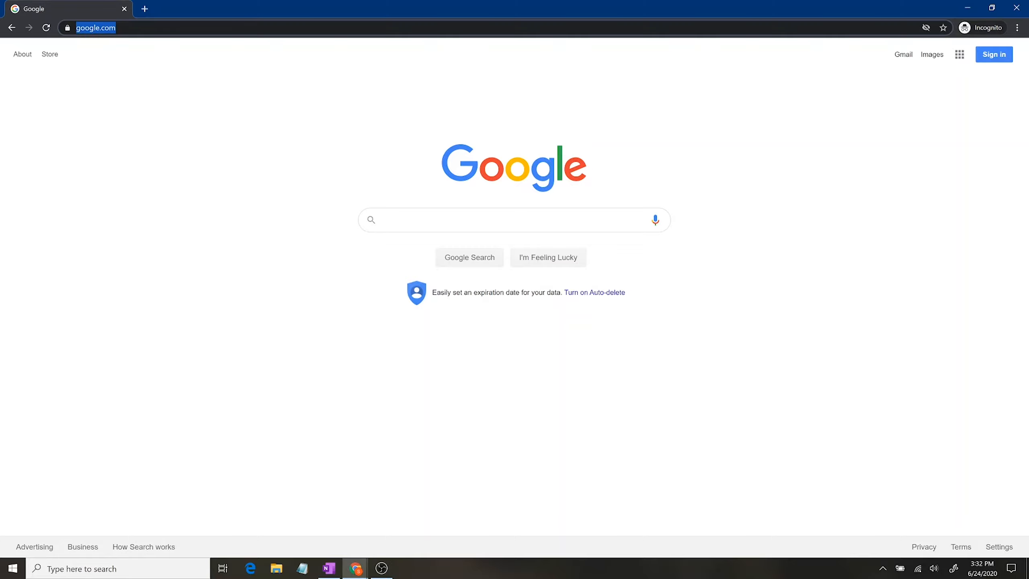
pyautogui.write('http://santrelmedia.com/bluehost')
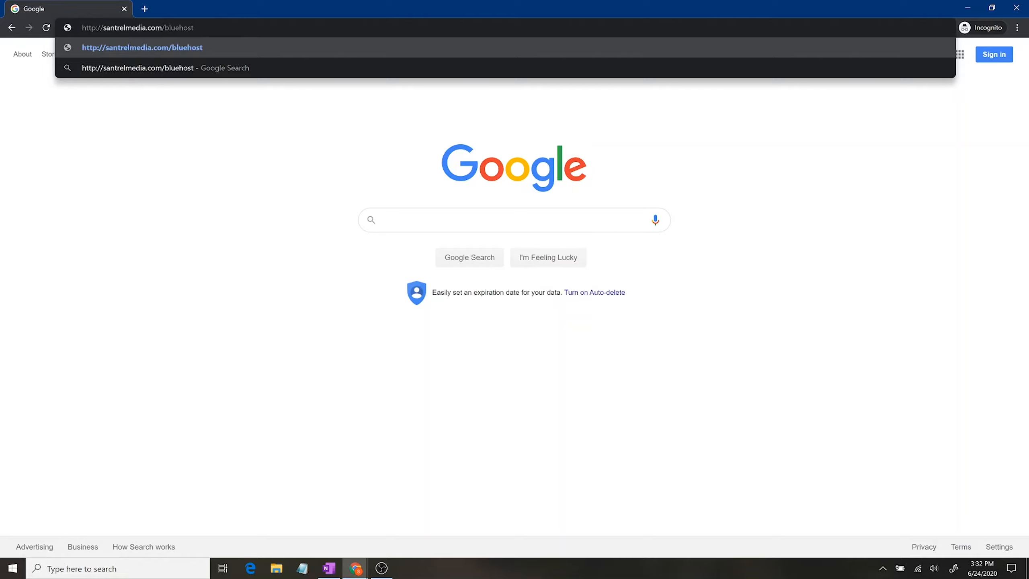
pyautogui.press('Return')
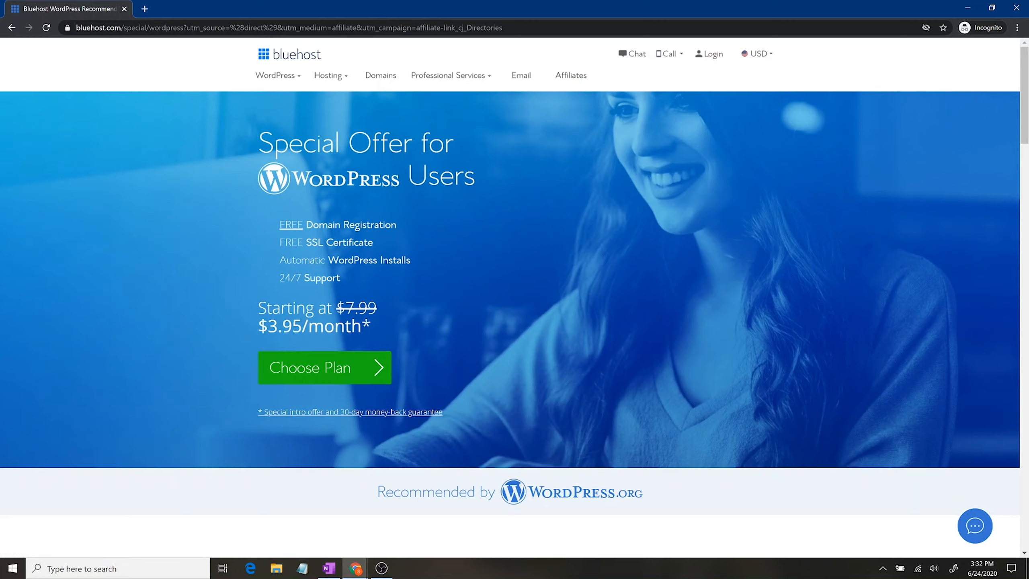
# Select the Basic hosting plan at $3.95/mo from the plan comparison.
pyautogui.click(312, 371)
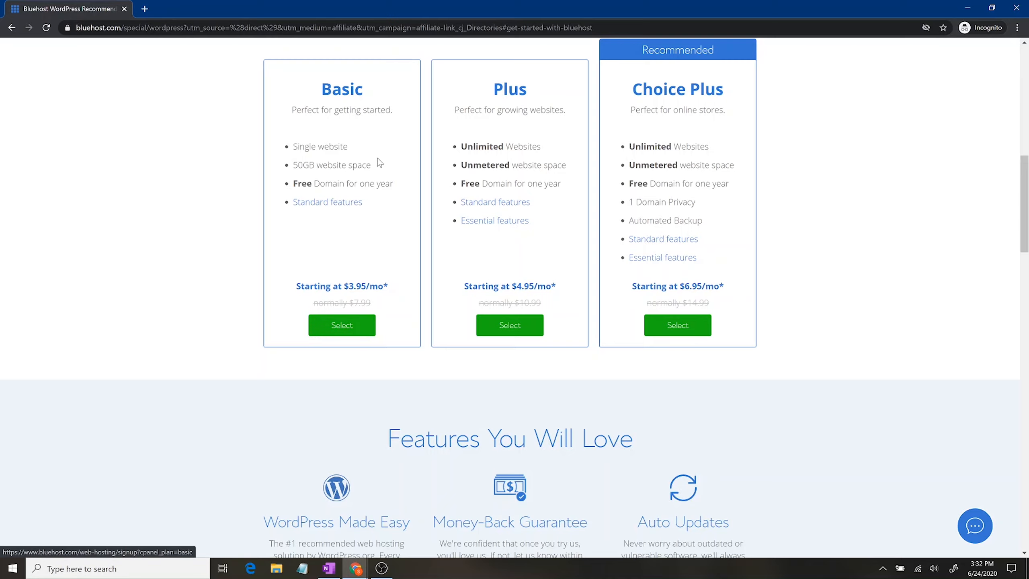
pyautogui.click(350, 327)
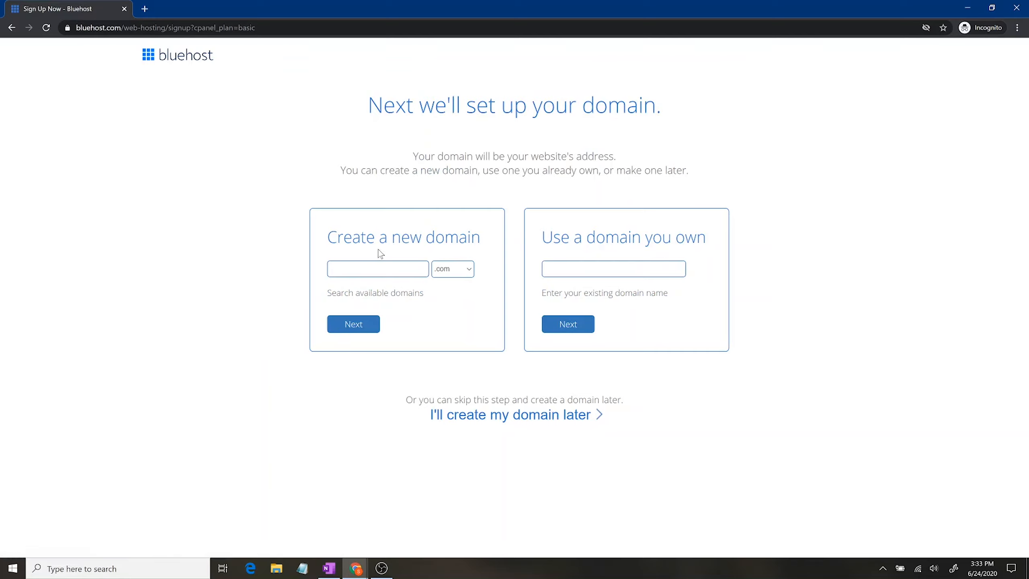
# Register the new domain santrelmediaexamplesite.com and continue to account creation.
pyautogui.click(379, 270)
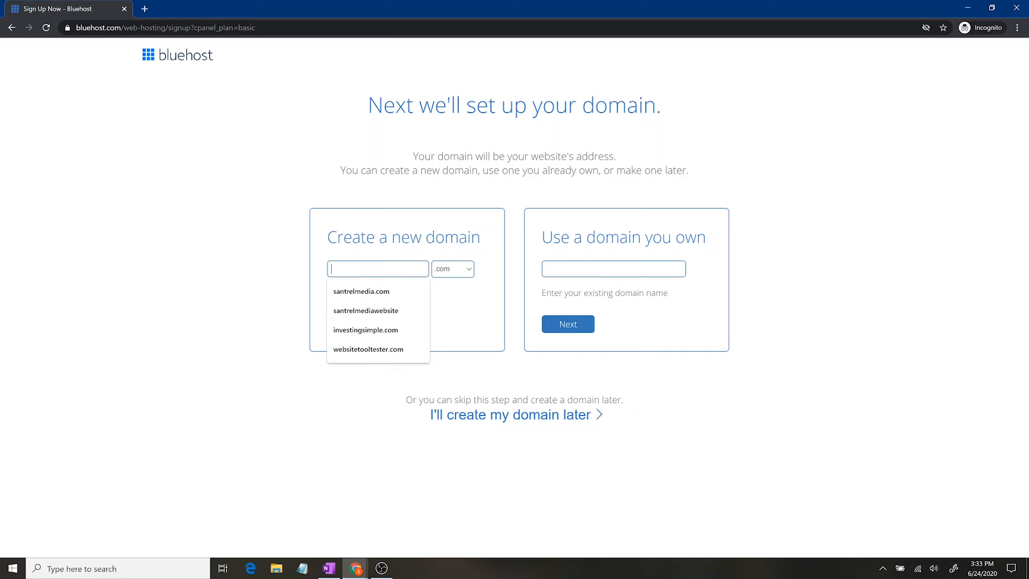
pyautogui.write('santrelmed')
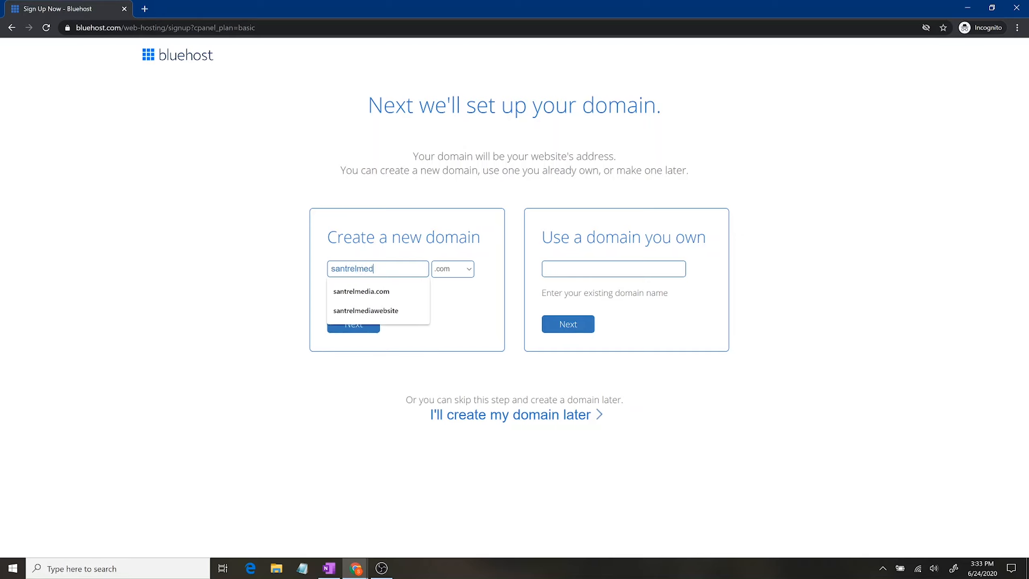
pyautogui.write('iaexamplesite')
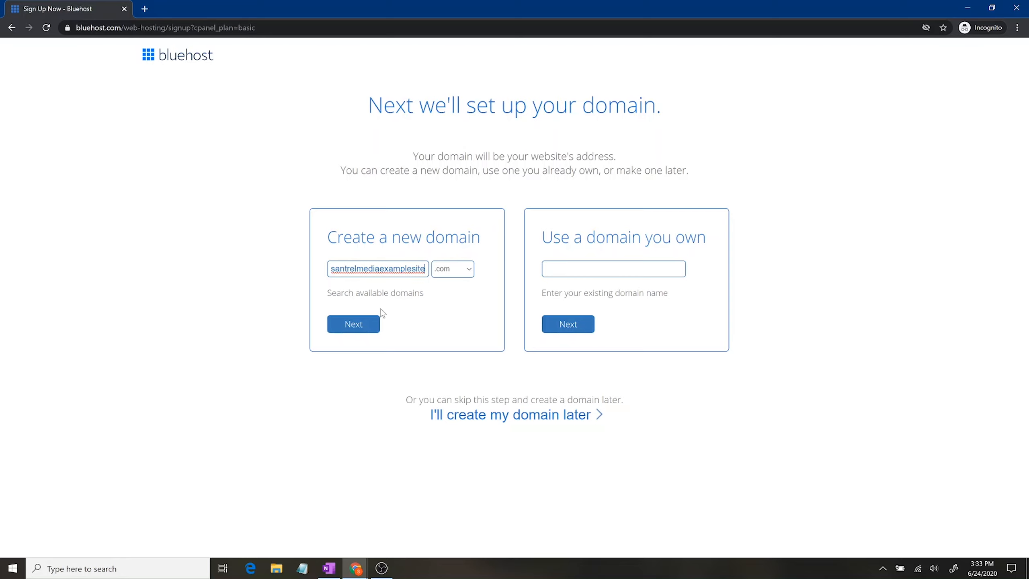
pyautogui.click(361, 335)
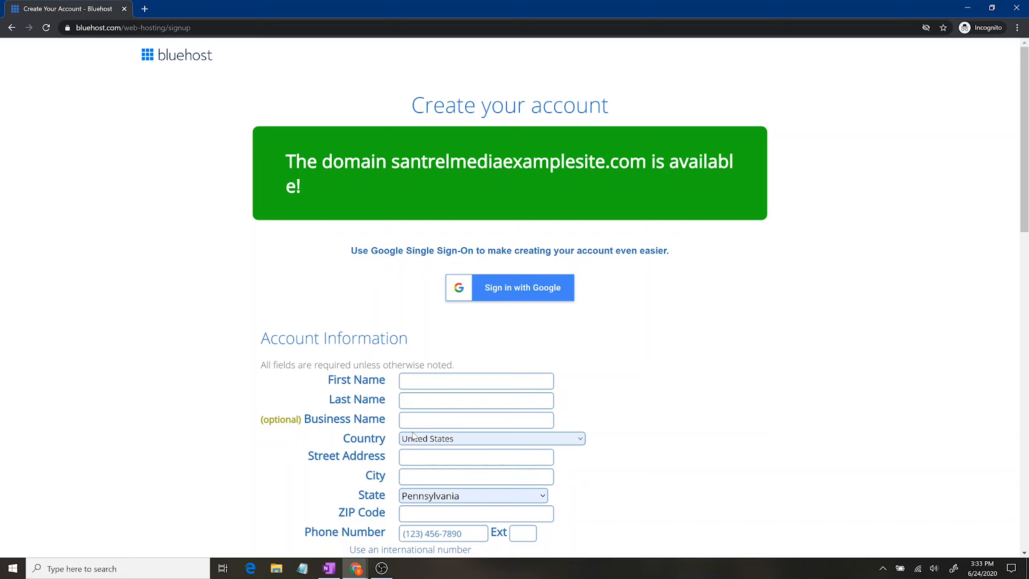
# Keep Basic 36 Month as the Account Plan under Package Information.
pyautogui.scroll(-3, 344, 364)
pyautogui.scroll(-5, 345, 363)
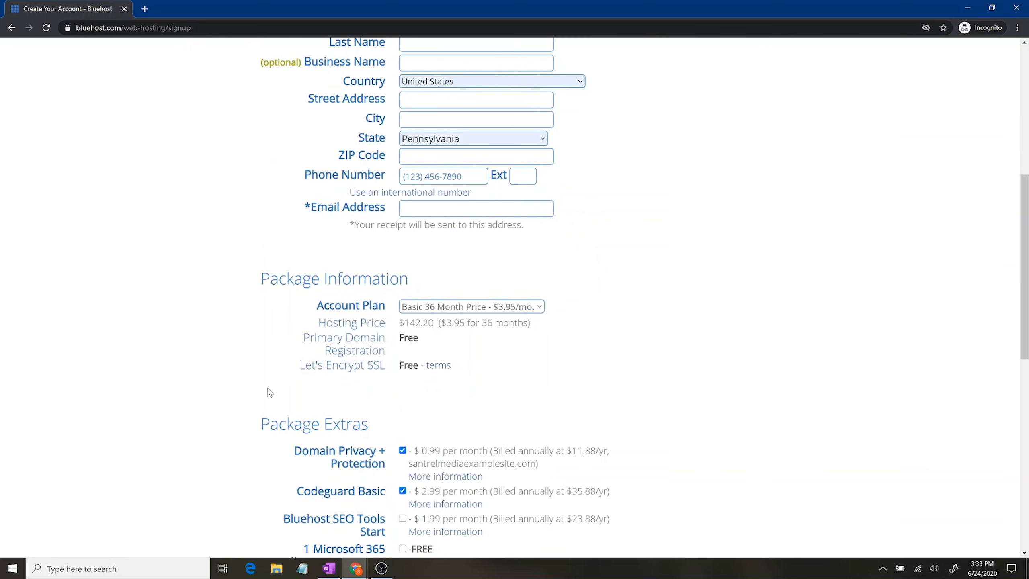
pyautogui.scroll(-4, 370, 416)
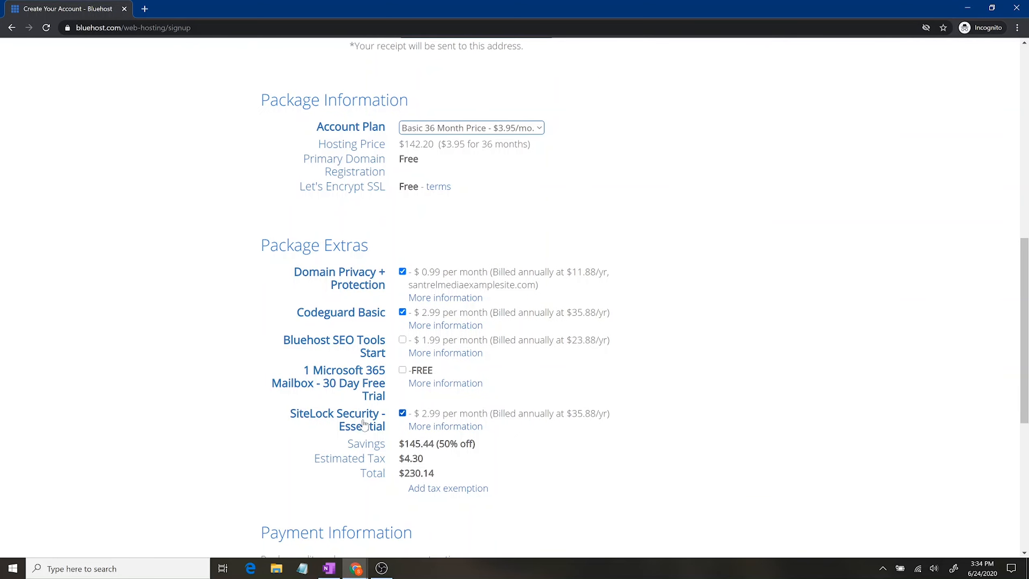
pyautogui.click(478, 130)
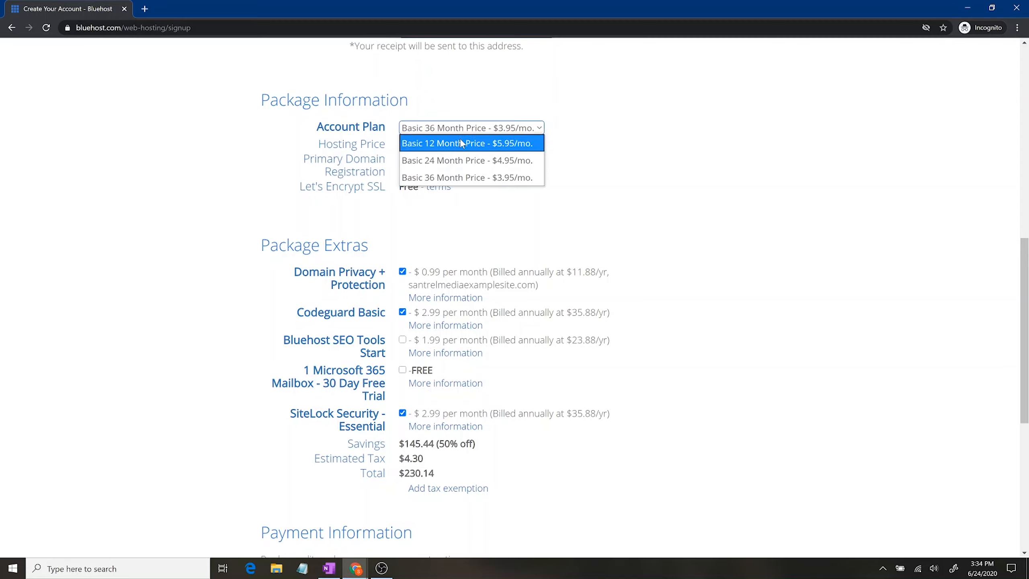
pyautogui.click(457, 180)
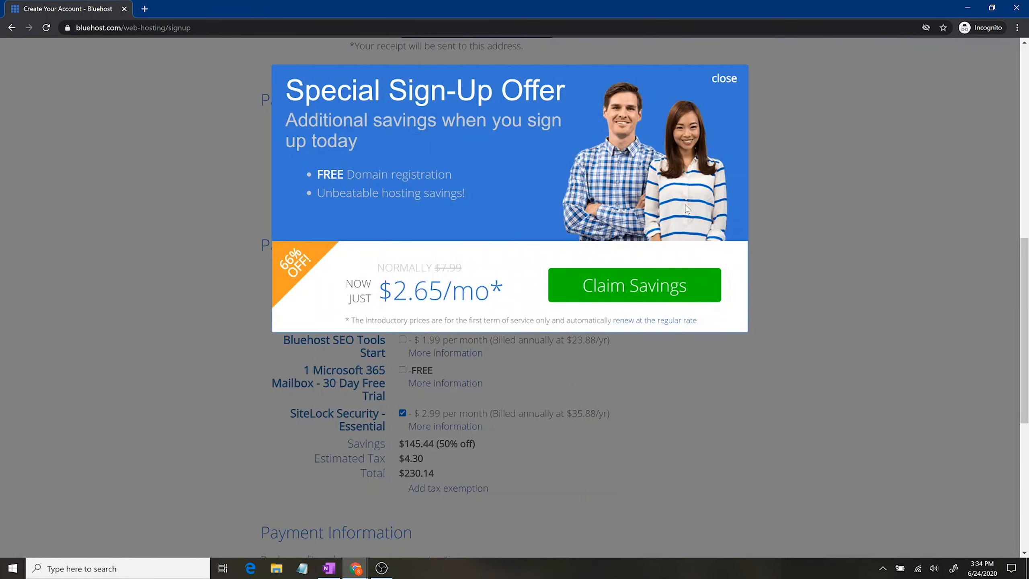
# Claim the $2.65/mo special offer and keep the Basic 36 Month plan.
pyautogui.click(613, 288)
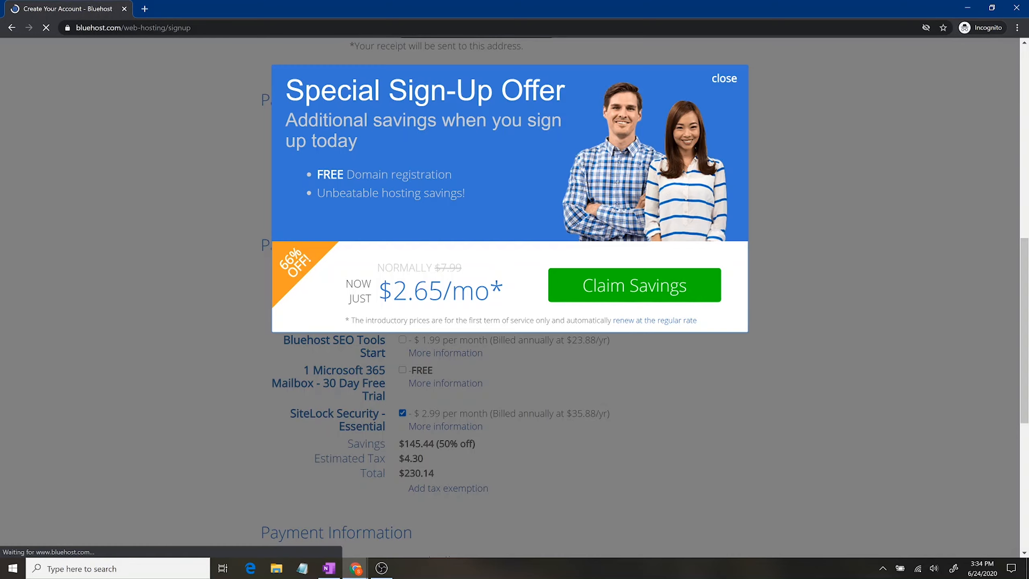
pyautogui.scroll(-8, 633, 315)
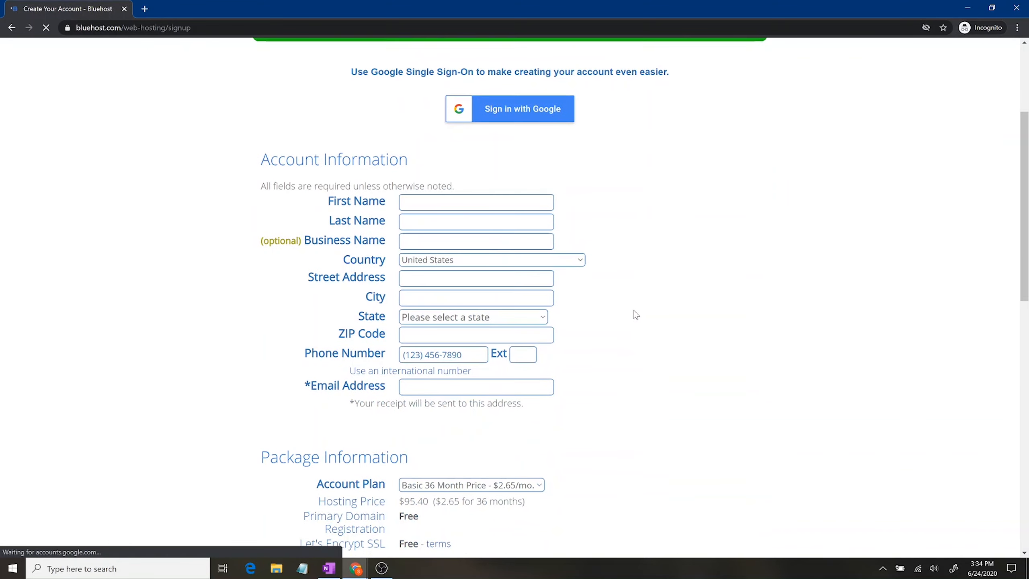
pyautogui.click(462, 307)
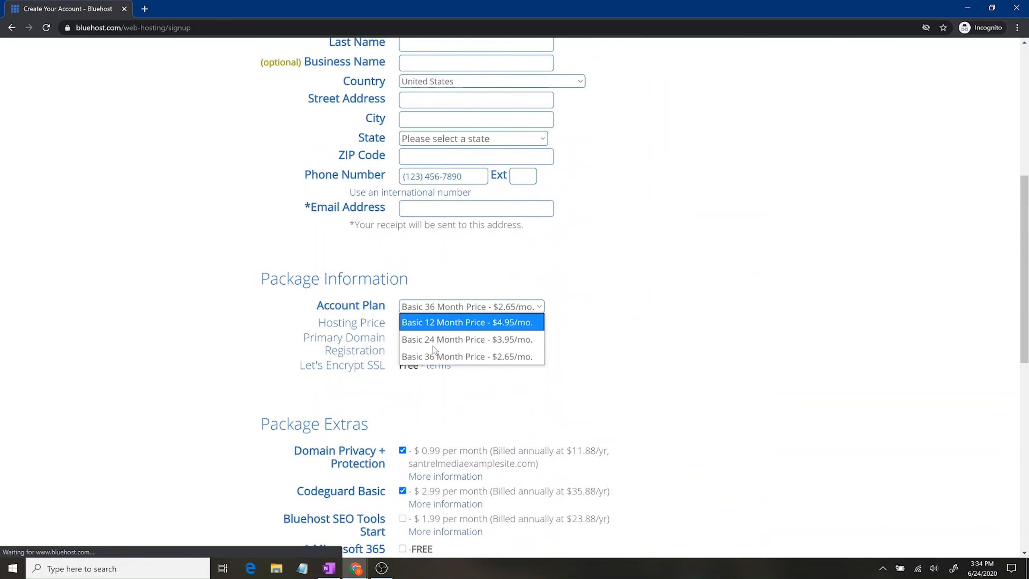
pyautogui.click(434, 357)
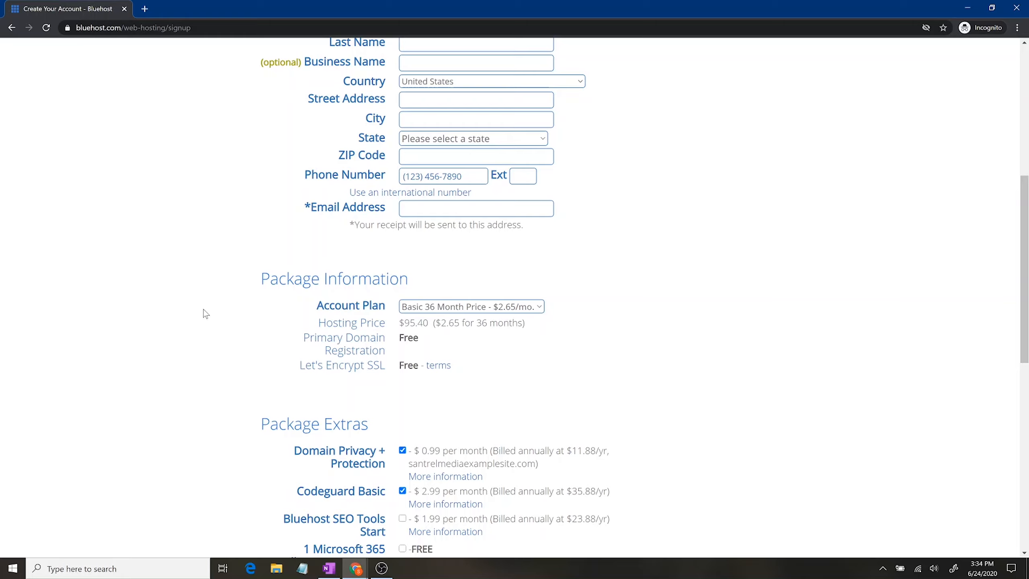
# Autofill the Account Information fields from saved details.
pyautogui.scroll(5, 193, 329)
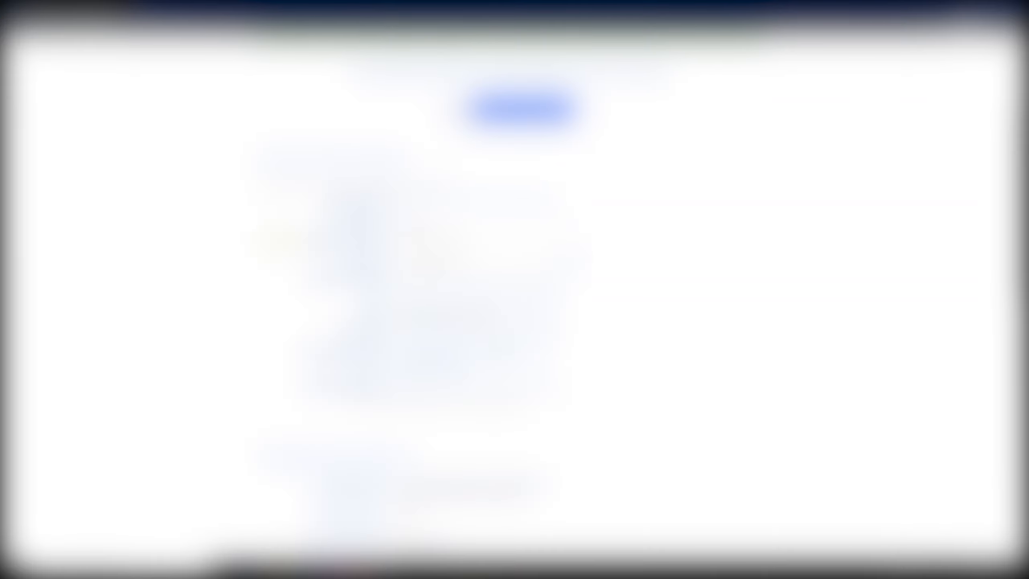
pyautogui.click(426, 227)
pyautogui.doubleClick(424, 224)
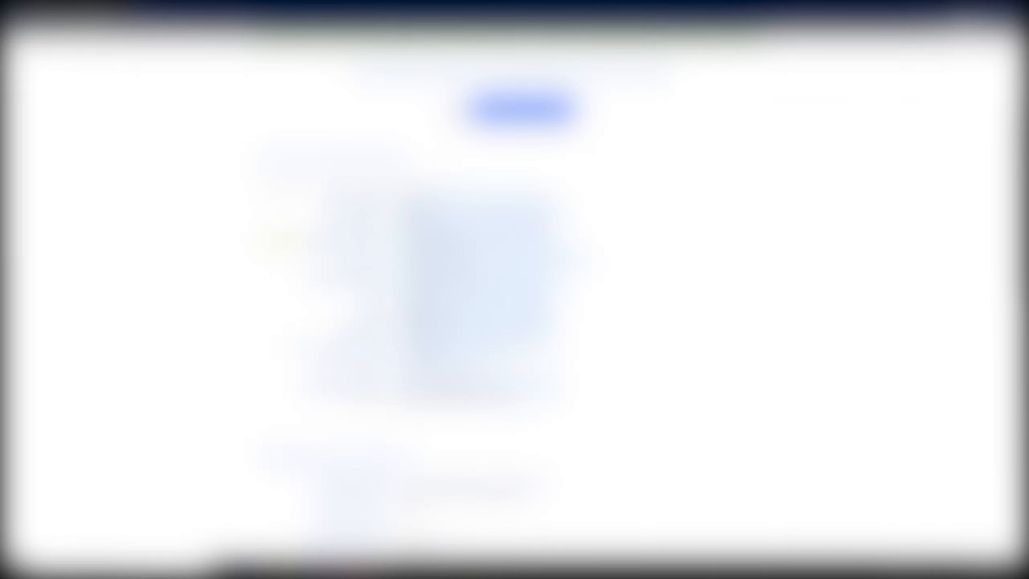
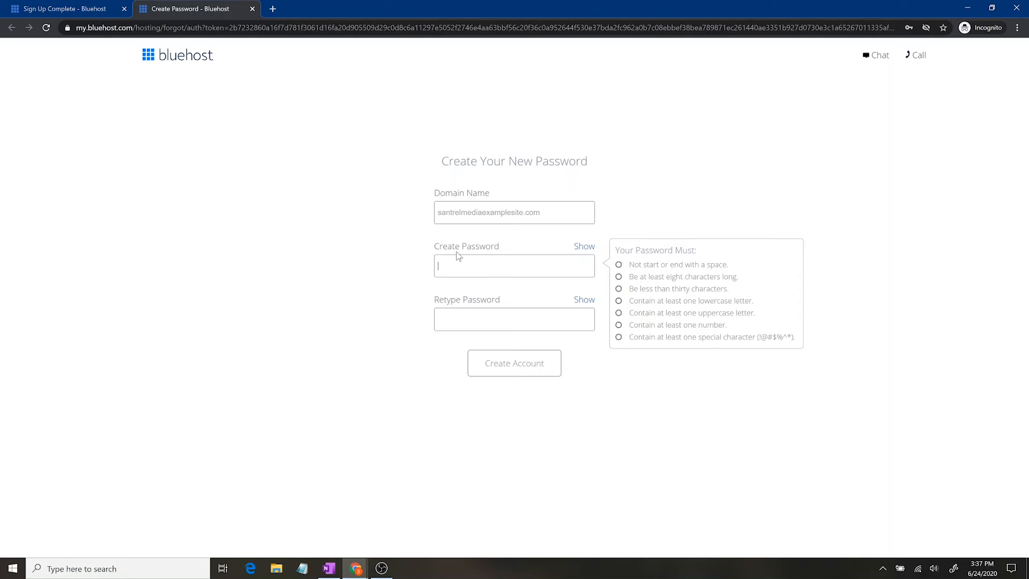
# Enter and confirm a strong account password, accept the terms, and create the Bluehost account.
pyautogui.hotkey('ctrl', 'v')
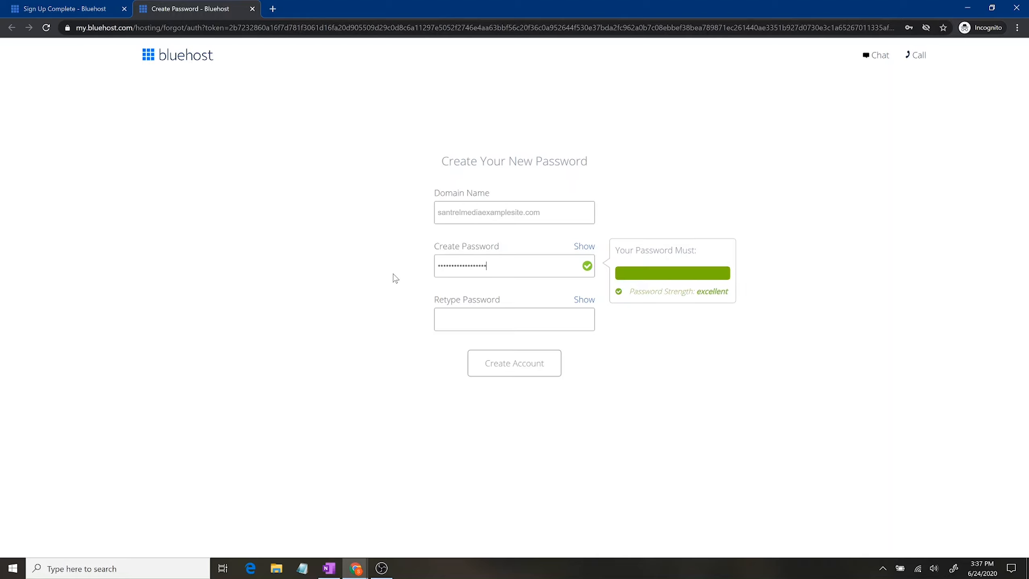
pyautogui.click(451, 319)
pyautogui.hotkey('ctrl', 'v')
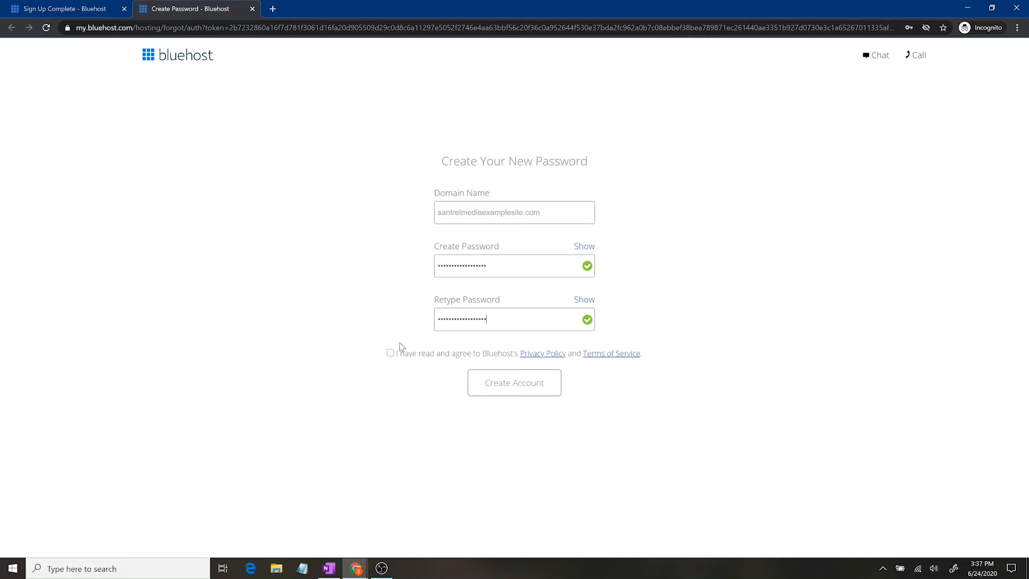
pyautogui.click(390, 354)
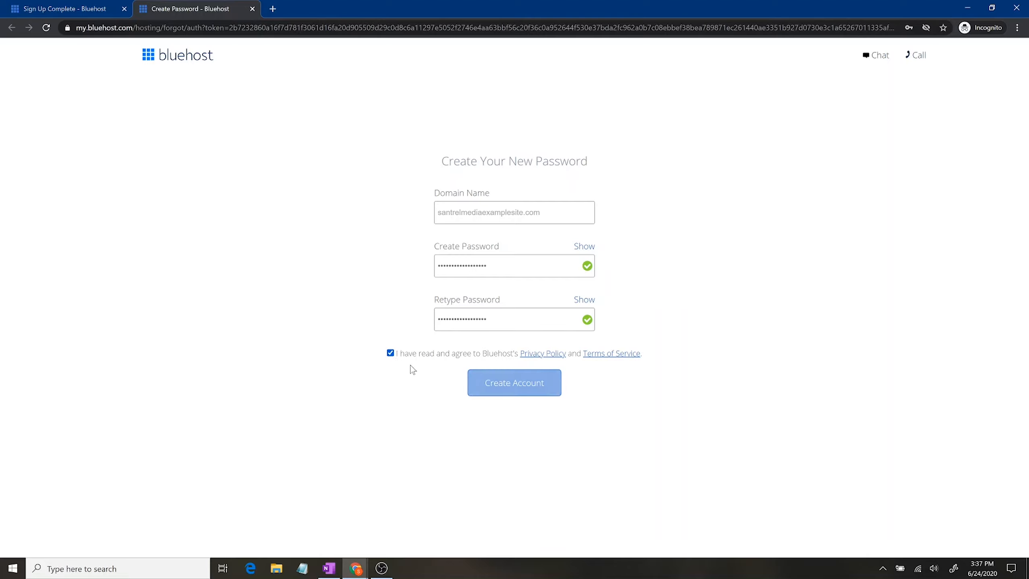
pyautogui.click(519, 387)
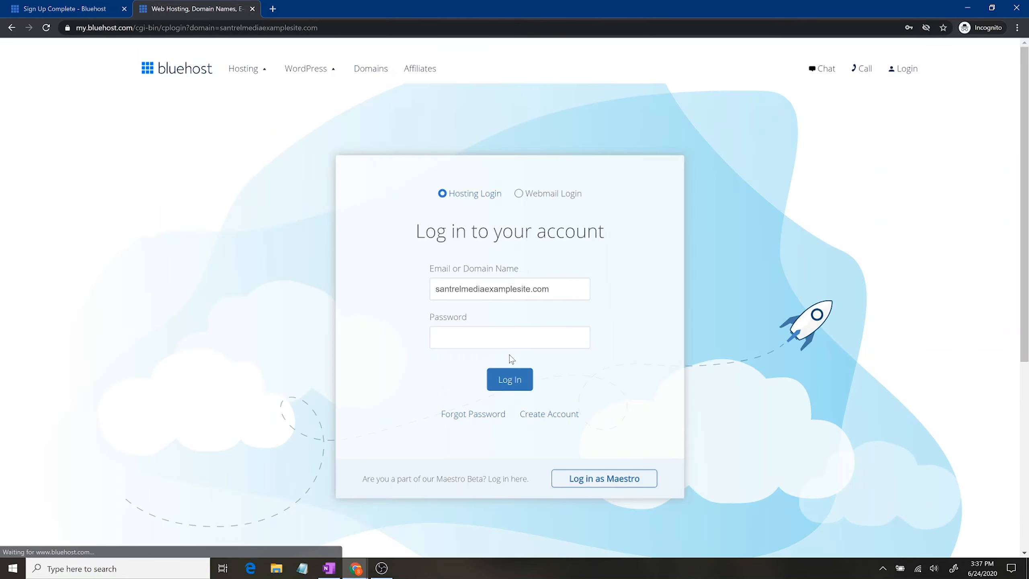
# Log in to Bluehost using the saved account password.
pyautogui.click(509, 344)
pyautogui.click(481, 370)
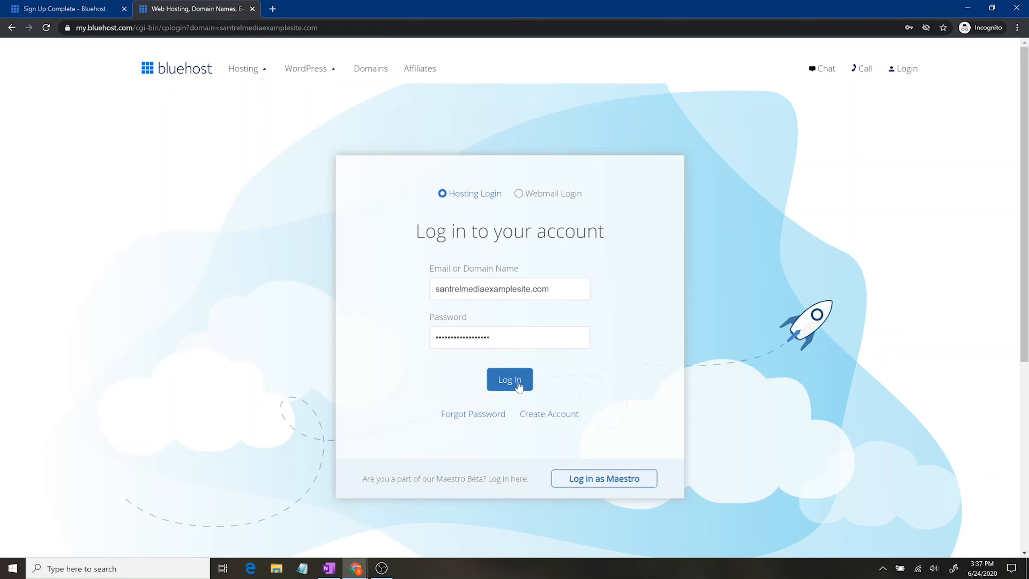
pyautogui.click(518, 385)
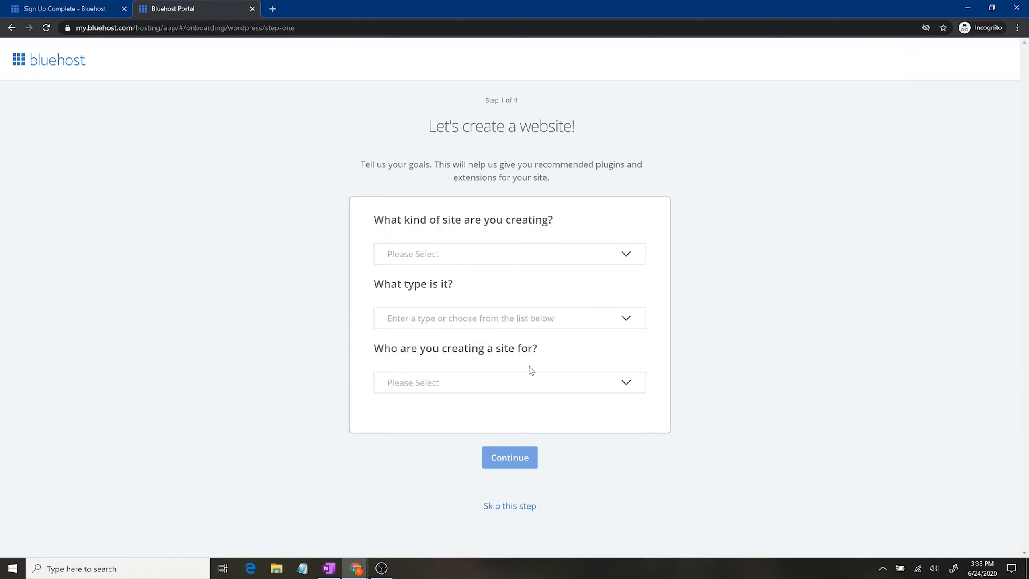
# Skip the site goals, features and theme selection pages of Bluehost onboarding.
pyautogui.click(518, 514)
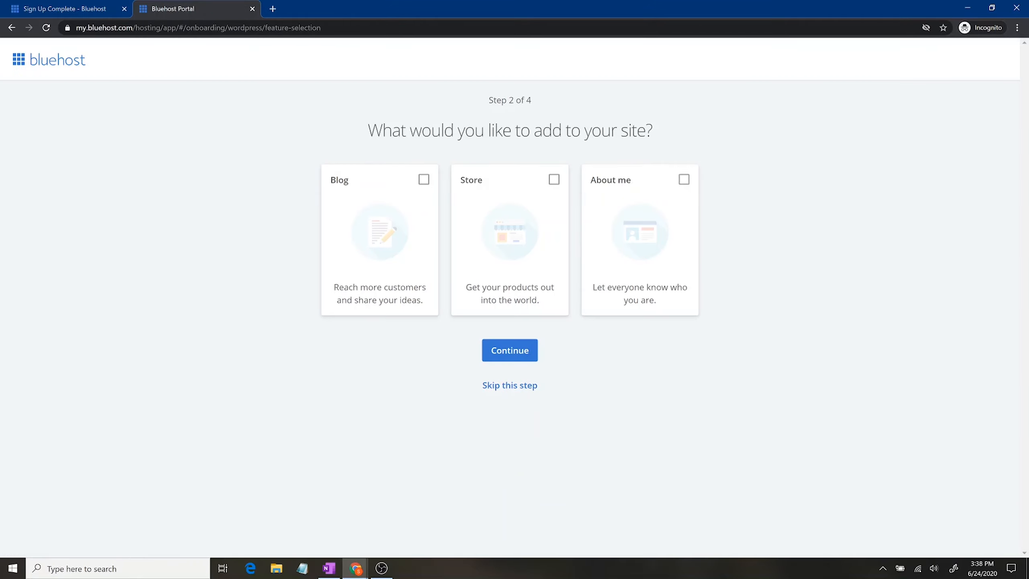
pyautogui.click(511, 385)
pyautogui.click(516, 508)
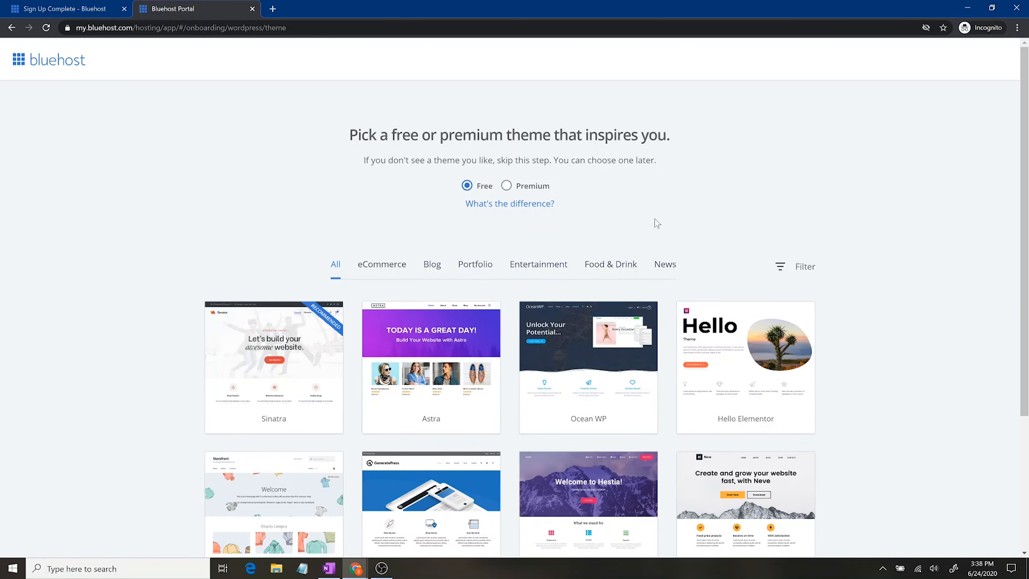
pyautogui.scroll(-1, 841, 393)
pyautogui.scroll(-4, 841, 393)
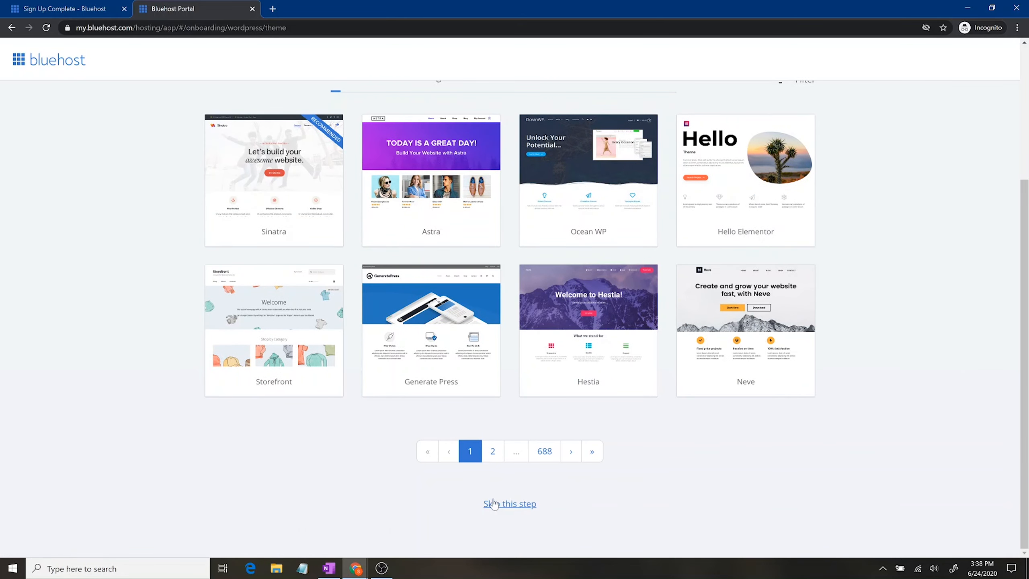
pyautogui.click(509, 504)
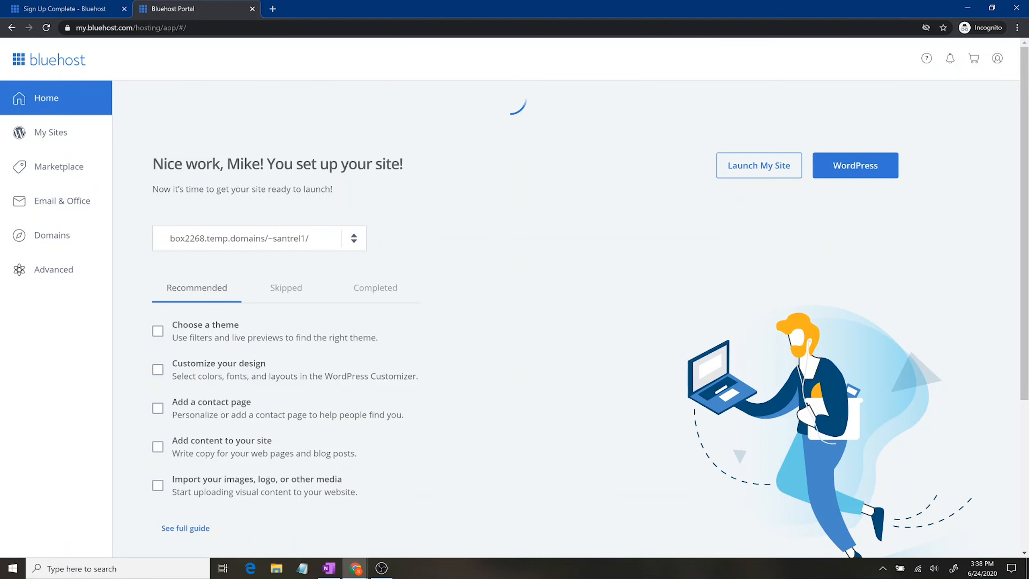
# Open the new site's WordPress admin from Bluehost and go to the Plugins page.
pyautogui.click(857, 170)
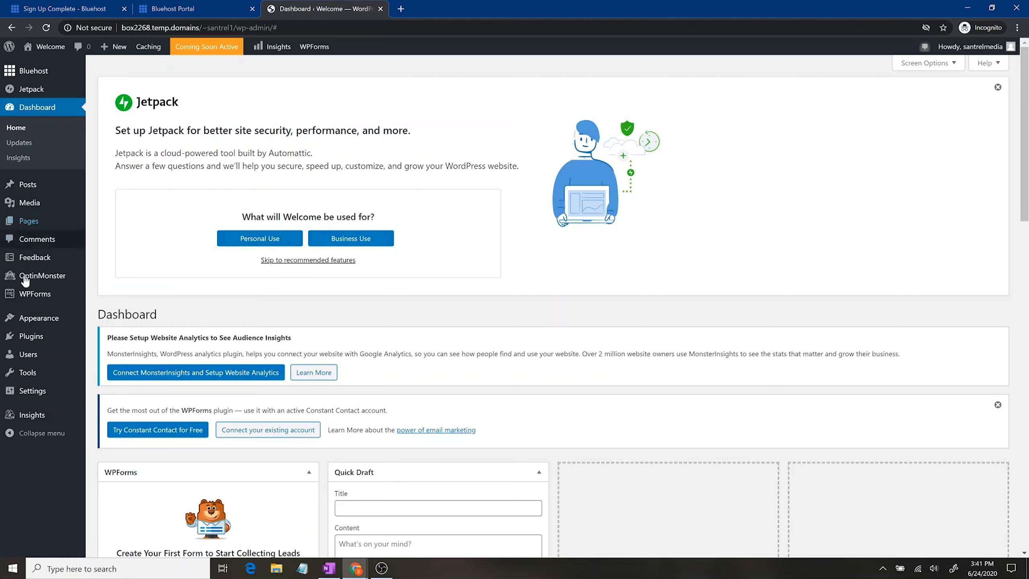
pyautogui.moveTo(37, 382)
pyautogui.moveTo(32, 421)
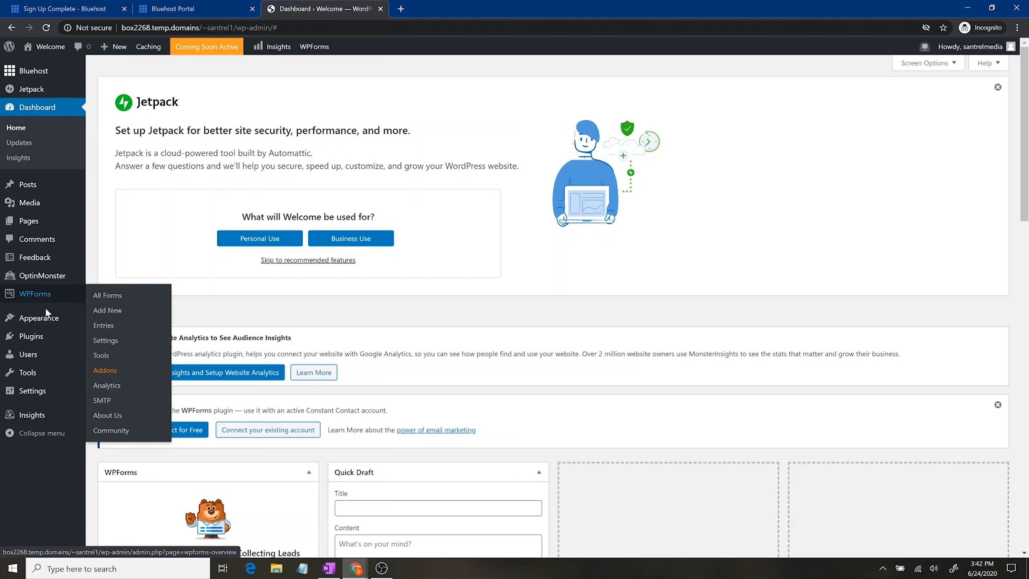
pyautogui.click(36, 337)
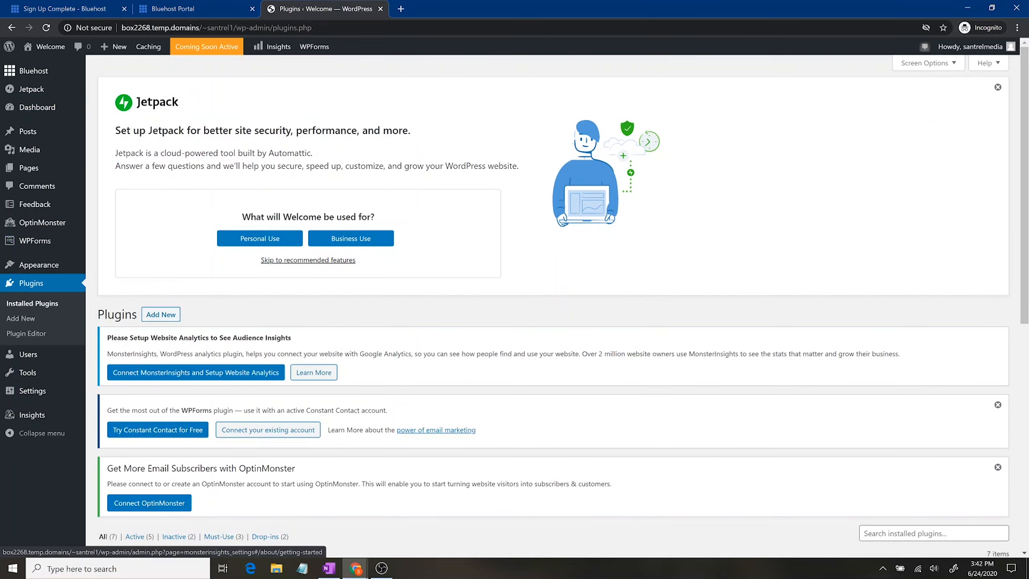
# Dismiss the WPForms and OptinMonster notices on the Plugins page.
pyautogui.scroll(-8, 320, 373)
pyautogui.scroll(4, 311, 377)
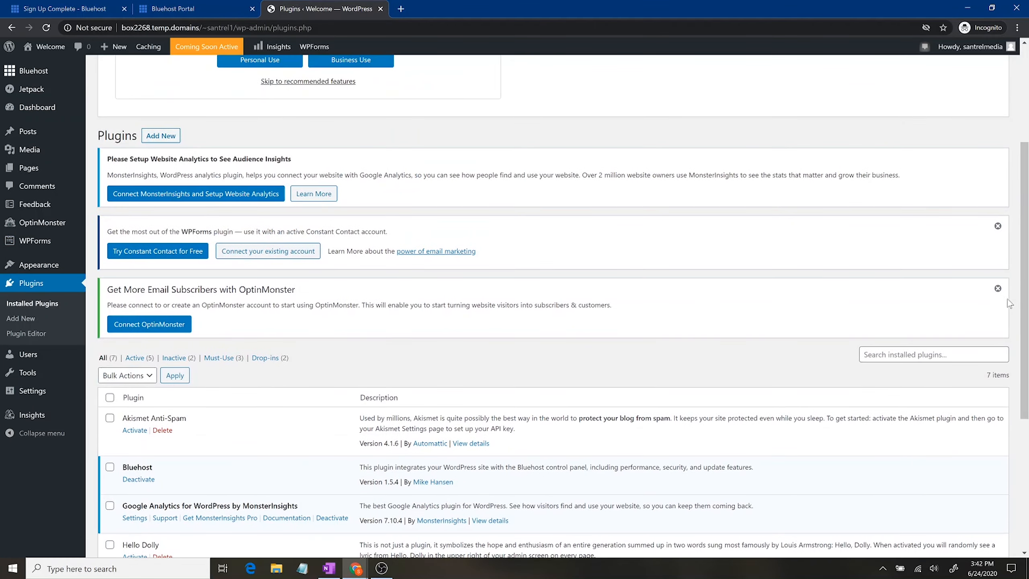
pyautogui.click(998, 226)
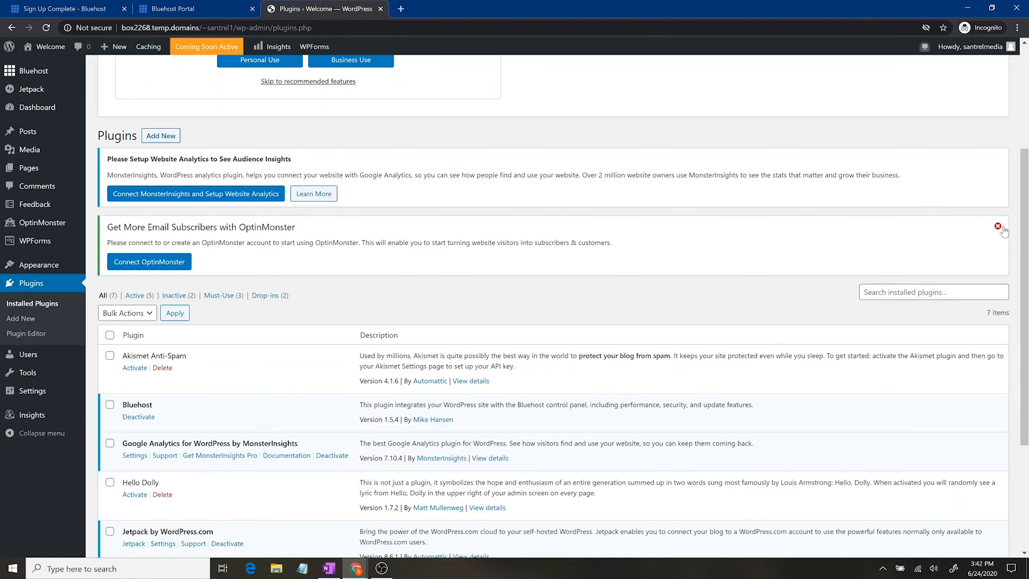
pyautogui.click(998, 226)
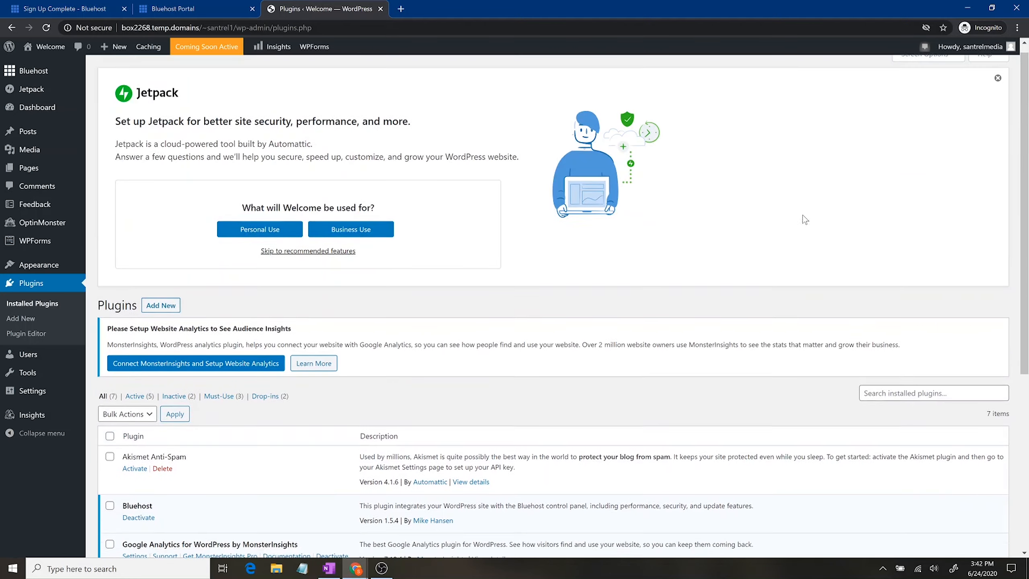
# Bulk-deactivate Akismet, Google Analytics, Hello Dolly, Jetpack, OptinMonster API and WPForms Lite.
pyautogui.scroll(4, 528, 250)
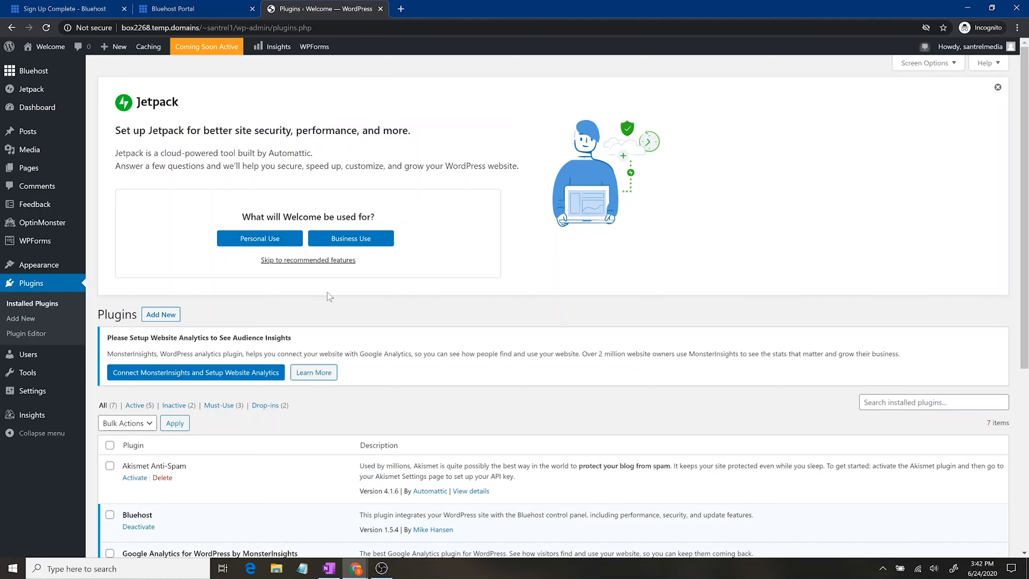
pyautogui.scroll(-6, 147, 261)
pyautogui.click(110, 174)
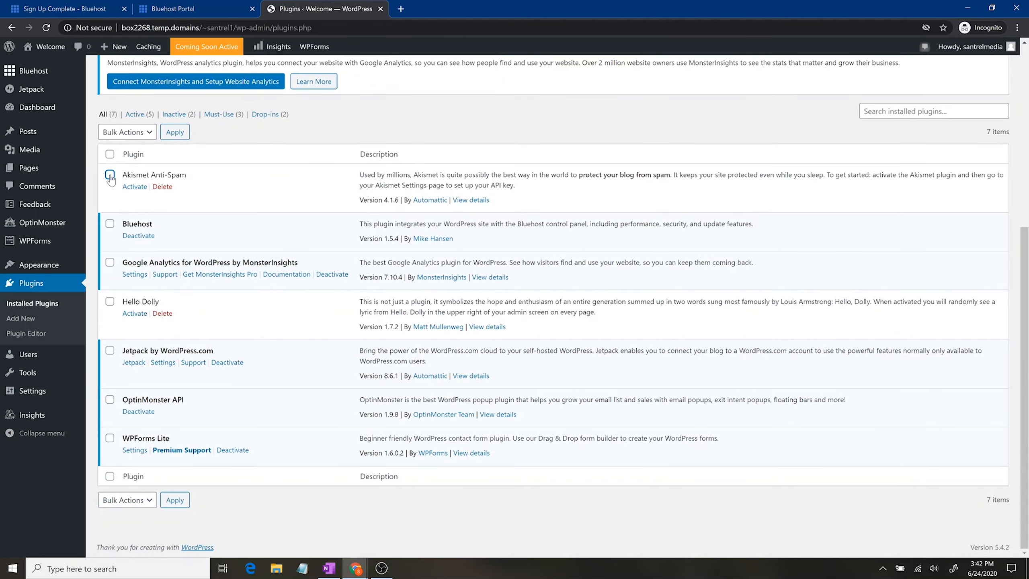
pyautogui.click(110, 262)
pyautogui.click(110, 301)
pyautogui.click(110, 350)
pyautogui.click(109, 399)
pyautogui.click(109, 438)
pyautogui.click(145, 132)
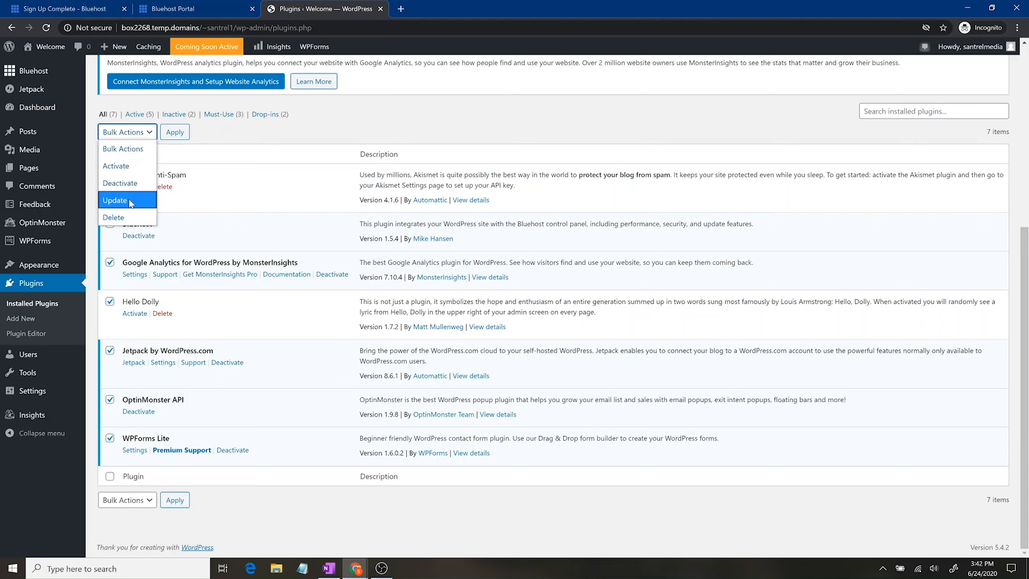
pyautogui.click(122, 183)
pyautogui.click(177, 134)
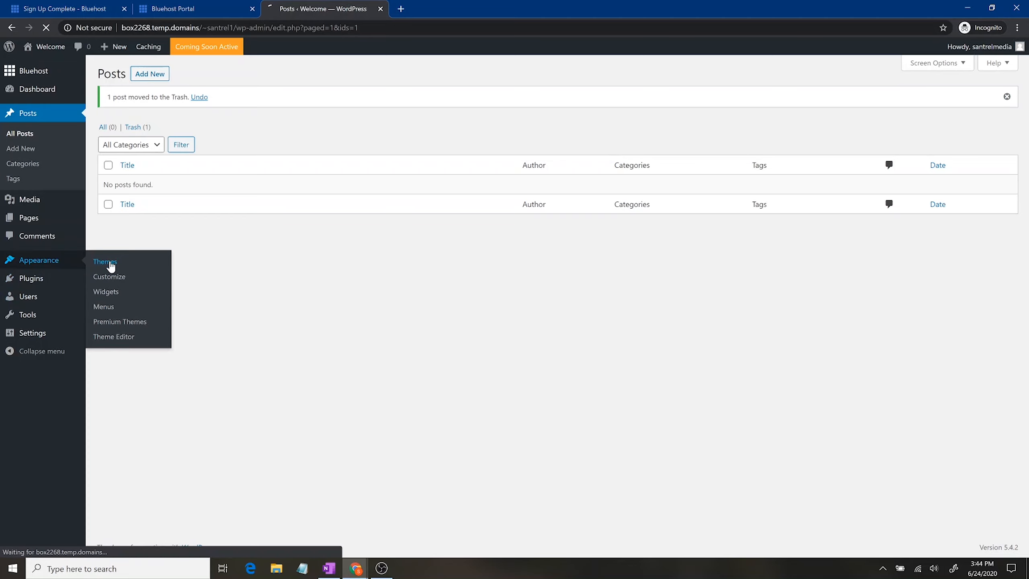
# Go to the Appearance > Themes page.
pyautogui.click(112, 263)
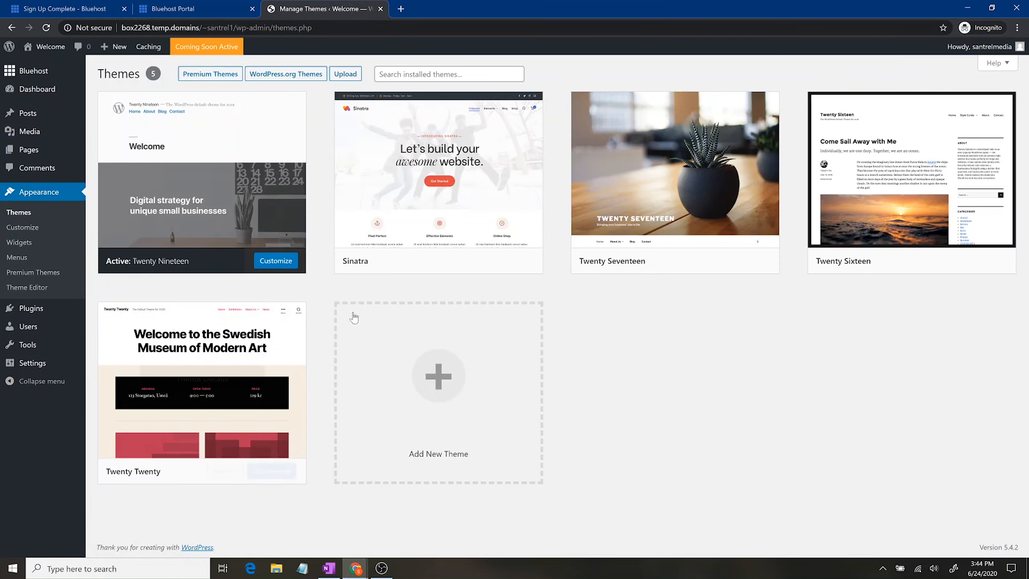
# Load wpastra.com in a new browser tab.
pyautogui.click(403, 10)
pyautogui.write('wpastra.com')
pyautogui.press('Return')
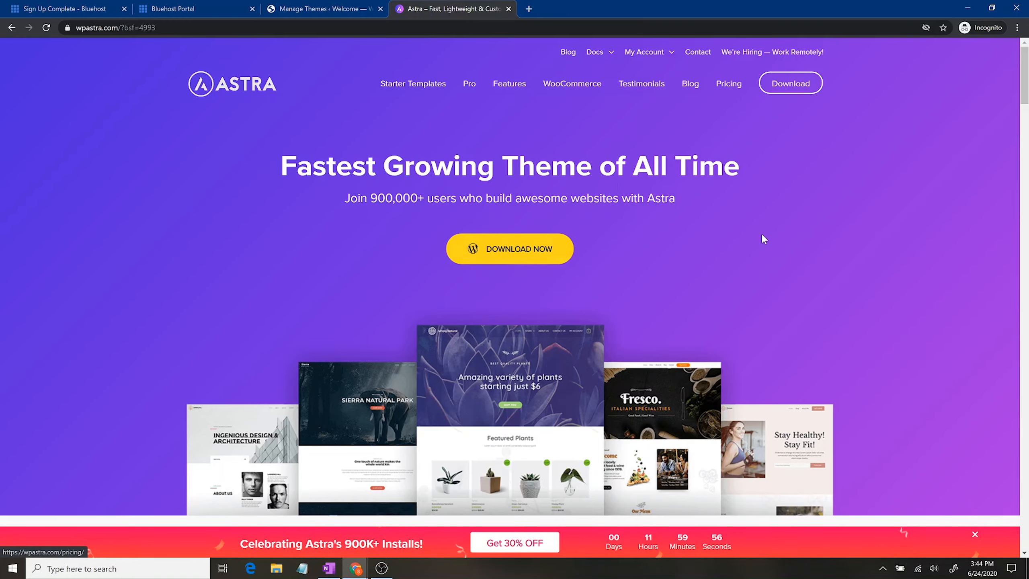
# Browse the Astra pricing plans page on wpastra.com.
pyautogui.scroll(-4, 761, 284)
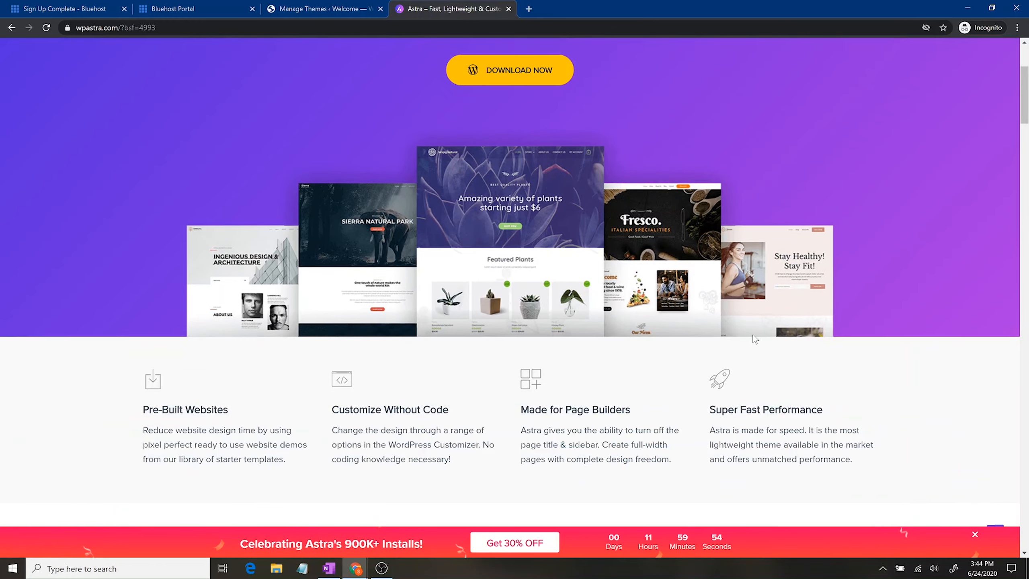
pyautogui.scroll(3, 752, 329)
pyautogui.click(728, 43)
pyautogui.scroll(-20, 524, 340)
pyautogui.scroll(20, 524, 342)
pyautogui.scroll(-4, 498, 343)
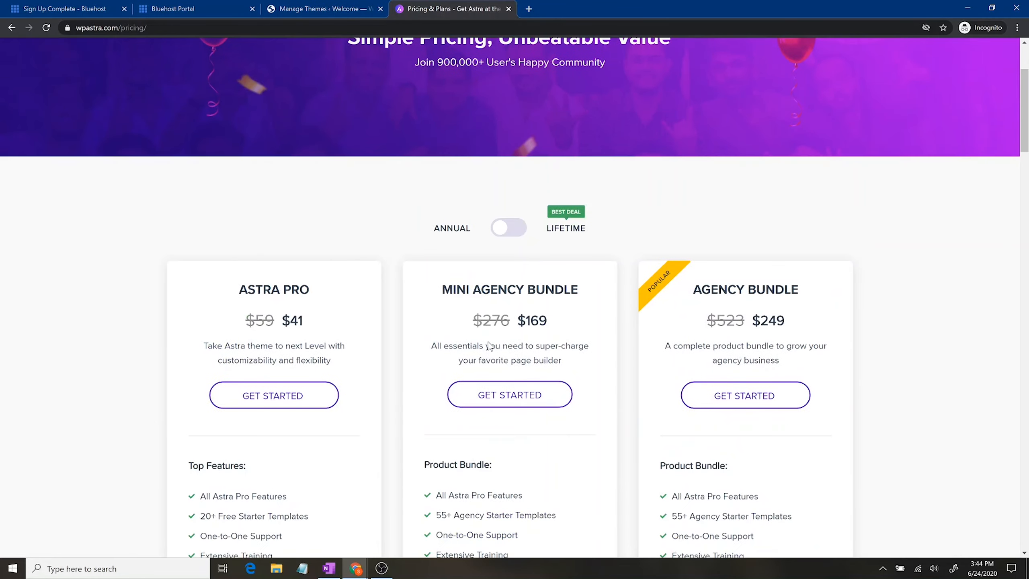
pyautogui.scroll(-1, 488, 344)
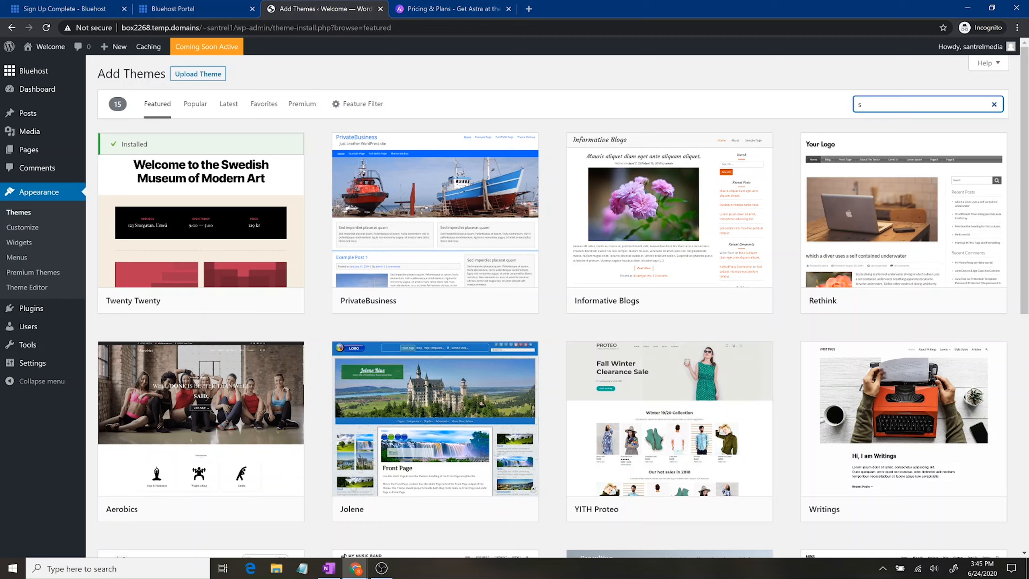
# Search for 'astra', then install and activate the Astra theme.
pyautogui.write('astra')
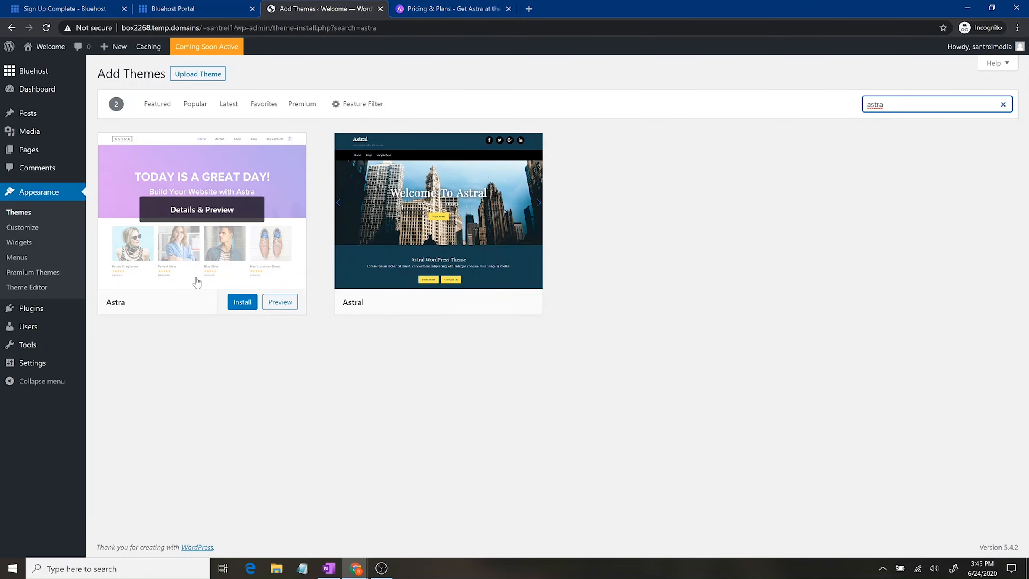
pyautogui.click(237, 302)
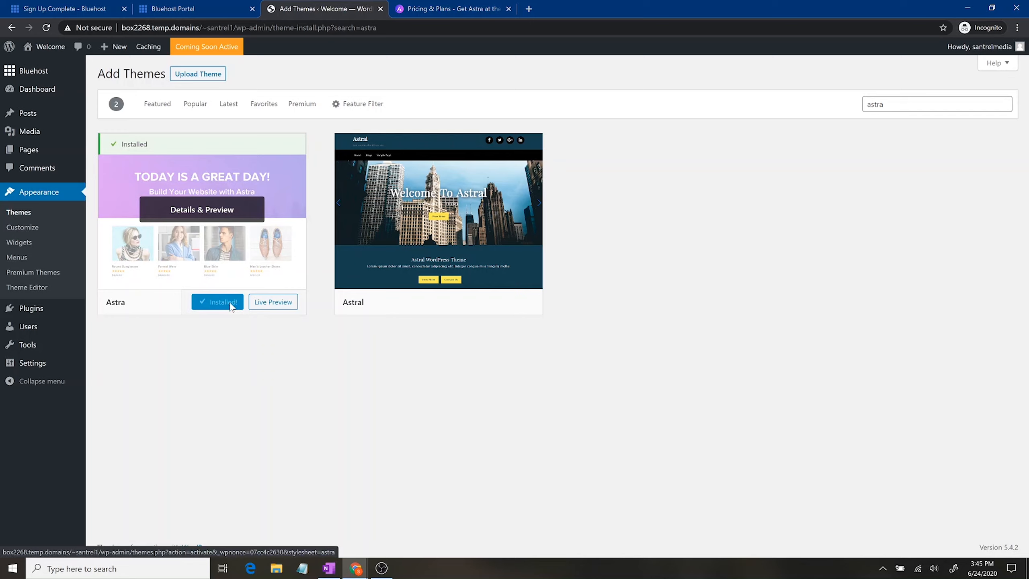
pyautogui.click(225, 301)
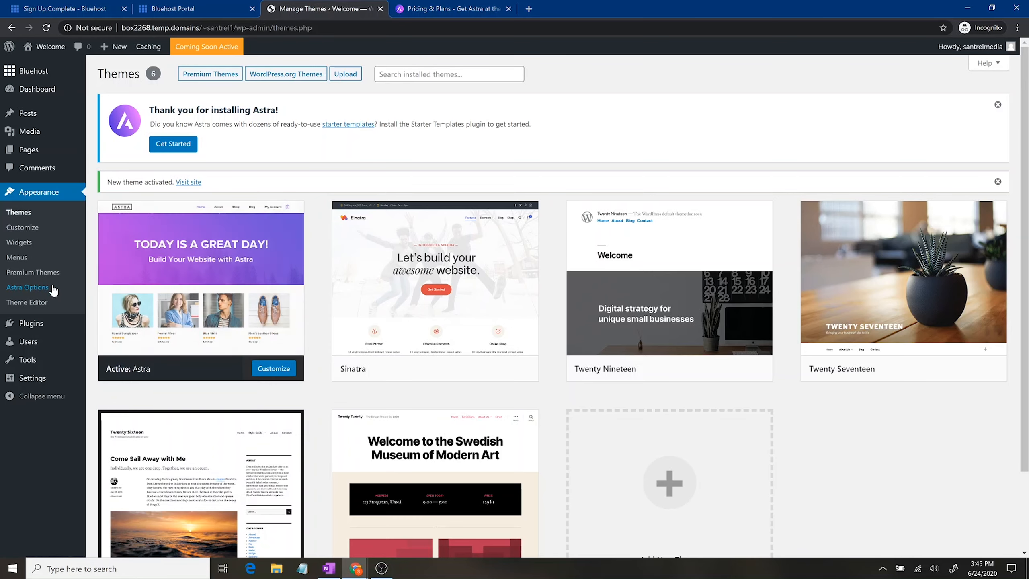
# Install the Starter Templates importer from Astra Options and close the four extra browser tabs.
pyautogui.click(32, 289)
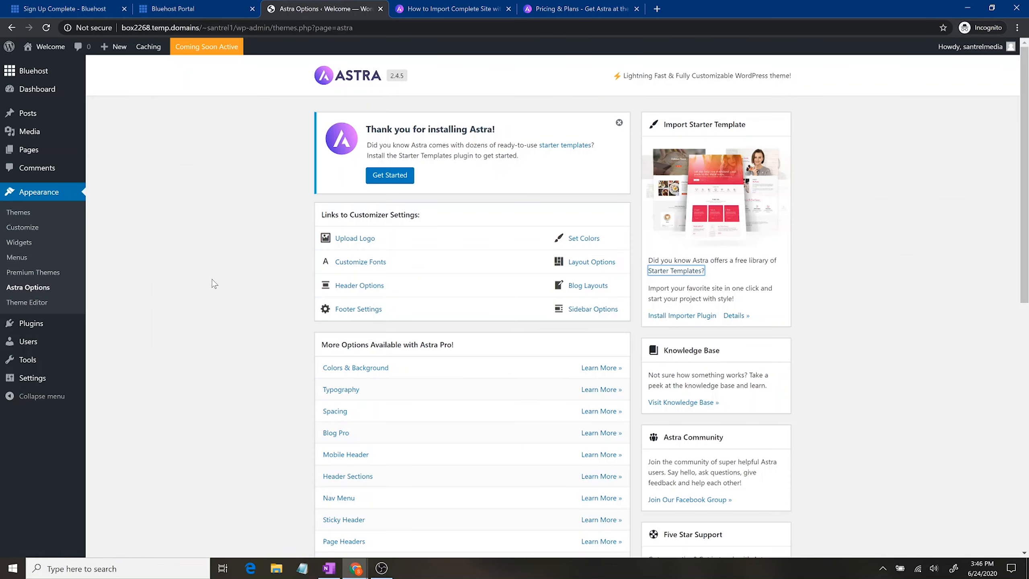
pyautogui.click(681, 316)
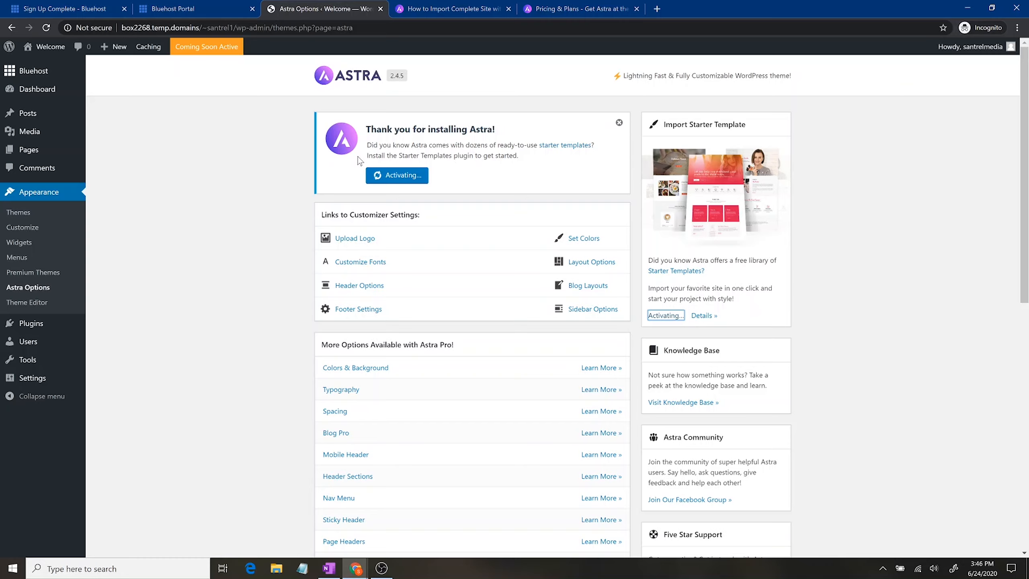
pyautogui.click(508, 8)
pyautogui.click(508, 9)
pyautogui.click(253, 8)
pyautogui.click(124, 8)
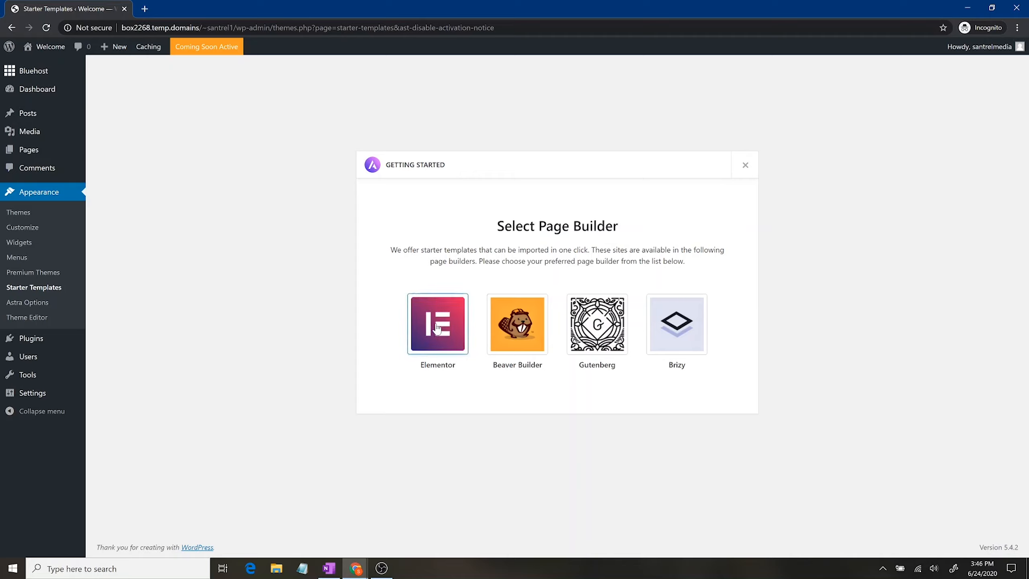
# Load santrelmedia.com/elementor in a new browser tab.
pyautogui.click(144, 9)
pyautogui.write('santrelmedia.com/elementor')
pyautogui.press('Return')
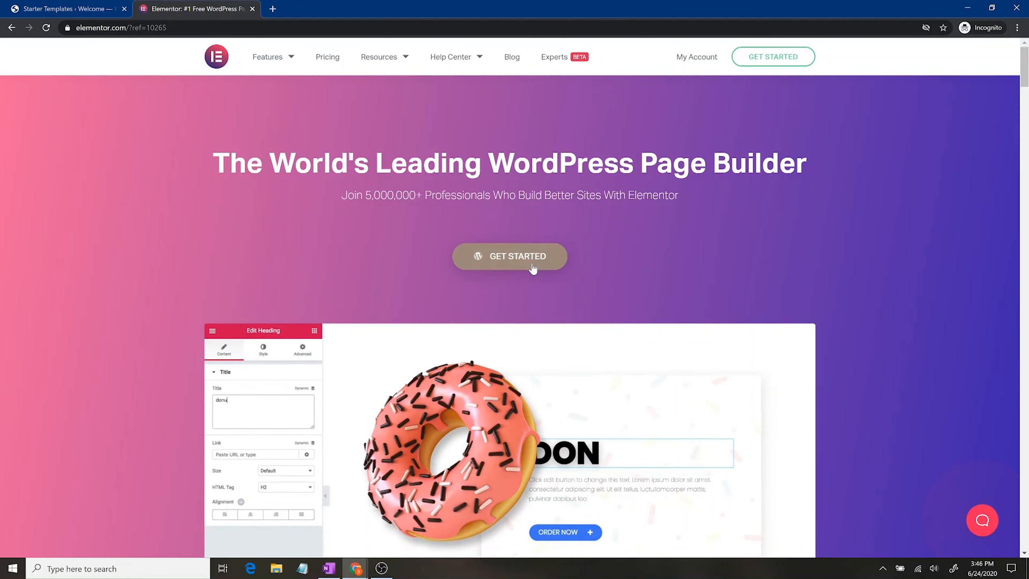
# Start Elementor's GET STARTED onboarding and answer 'Yes, I sure do' to having a WordPress site.
pyautogui.click(542, 256)
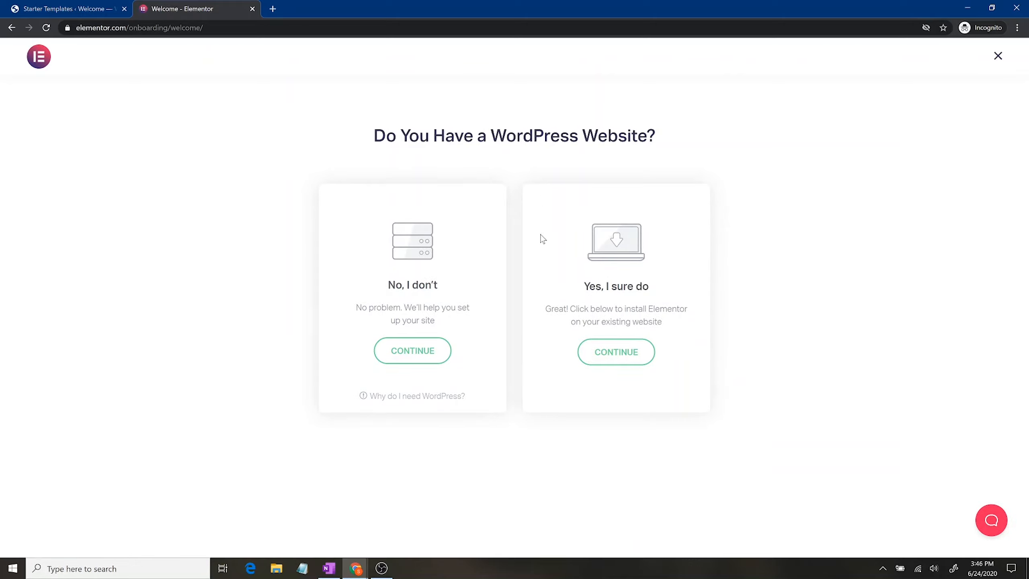
pyautogui.click(626, 356)
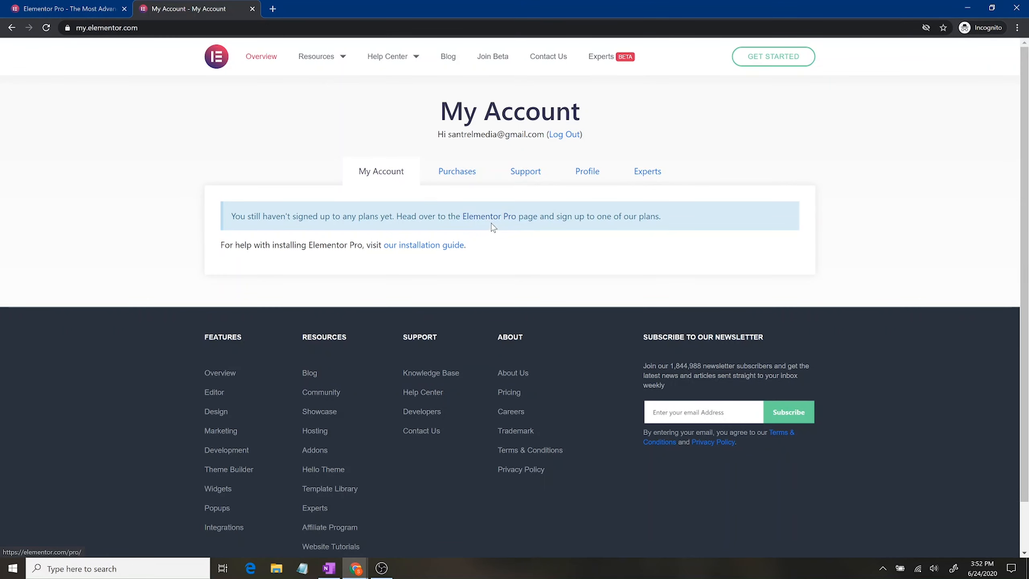
# From My Account, open the Elementor Pro plans and buy the $49/year Personal plan for one site.
pyautogui.click(494, 220)
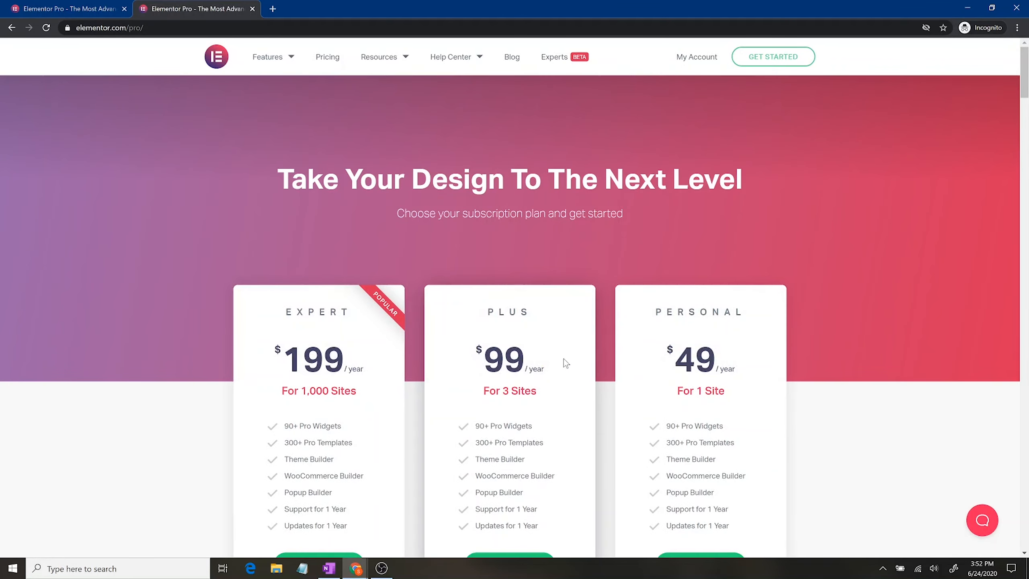
pyautogui.scroll(-4, 562, 359)
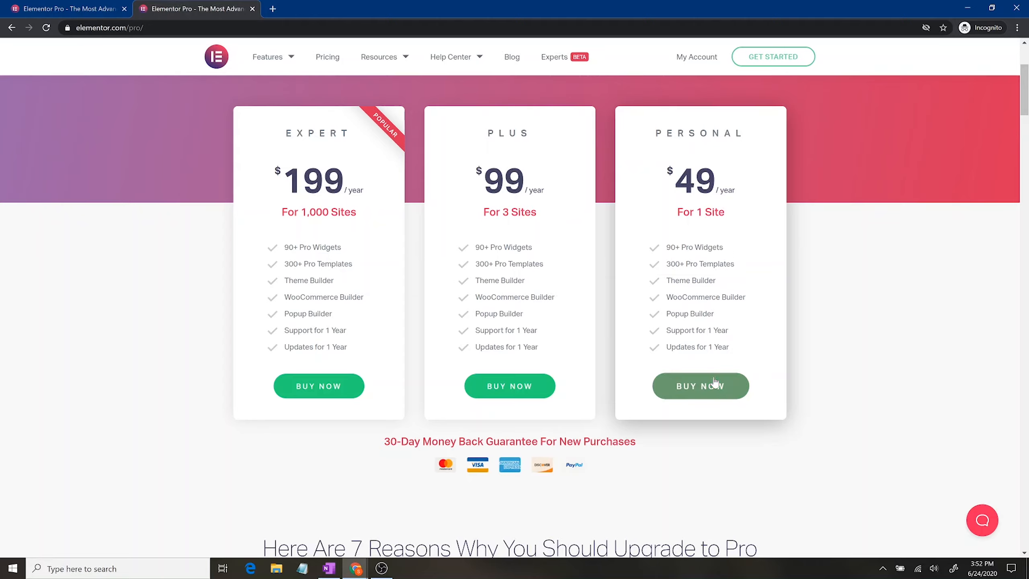
pyautogui.click(717, 396)
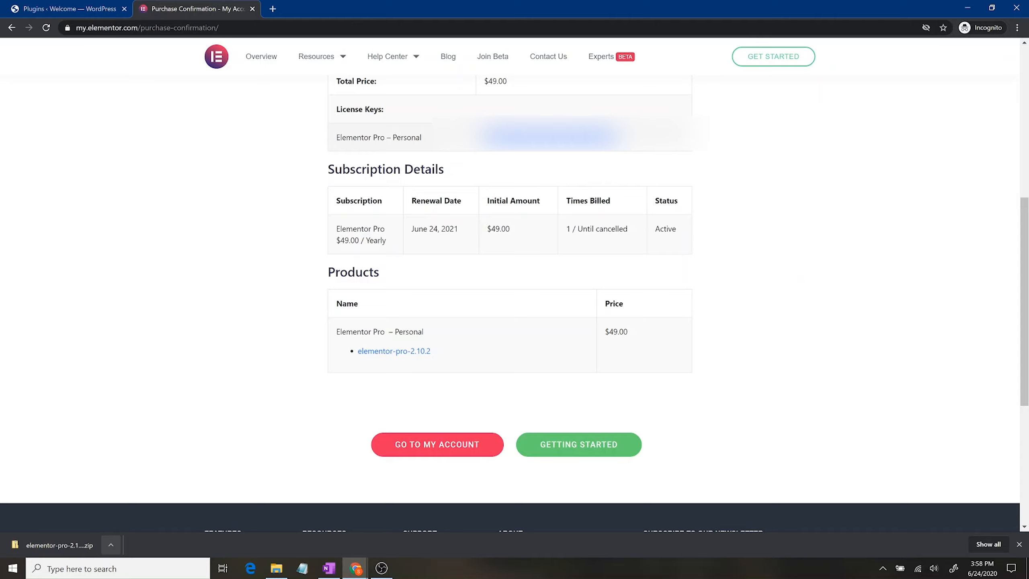
# Copy the Elementor Pro license key and show the downloaded plugin zip in its folder.
pyautogui.rightClick(507, 141)
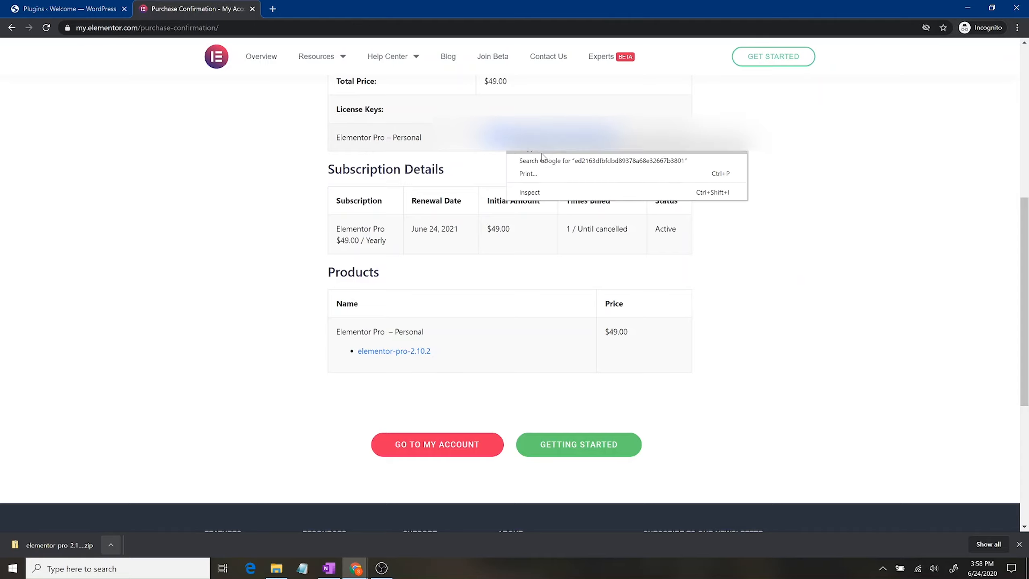
pyautogui.click(542, 152)
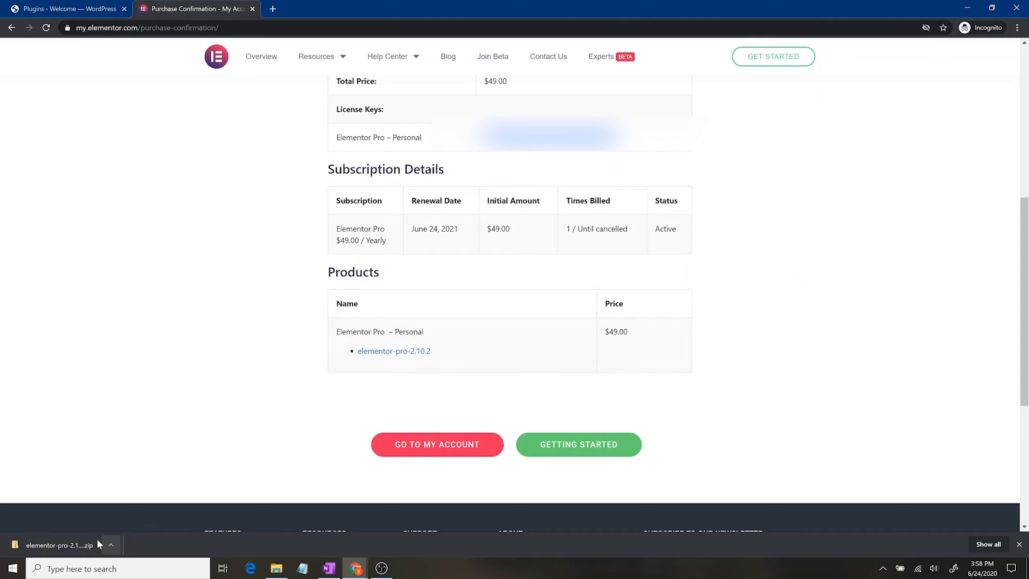
pyautogui.click(111, 546)
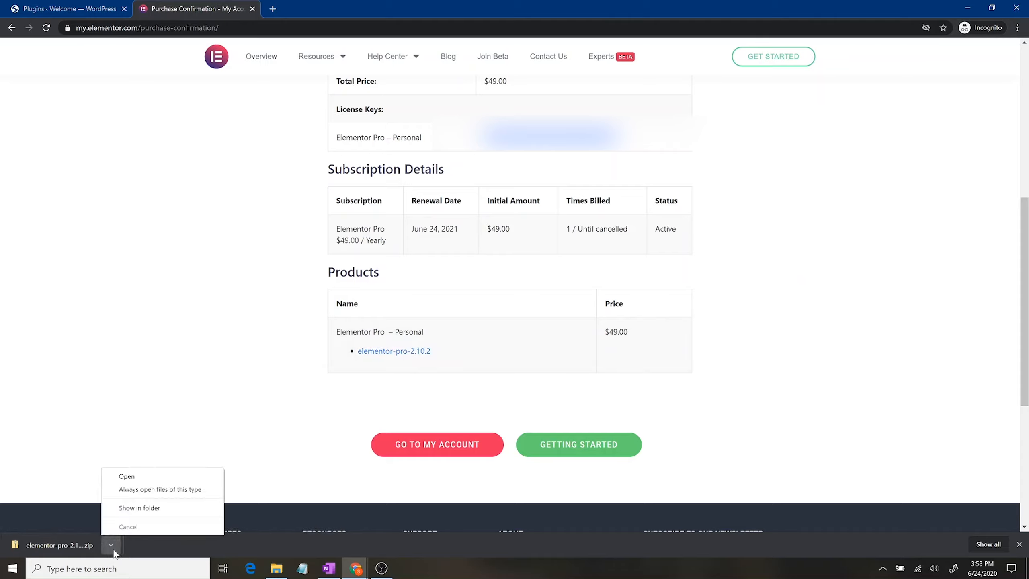
pyautogui.click(169, 508)
# Back in WordPress, search Add New plugins for 'elementor', then install and activate Elementor Page Builder.
pyautogui.click(90, 11)
pyautogui.click(89, 10)
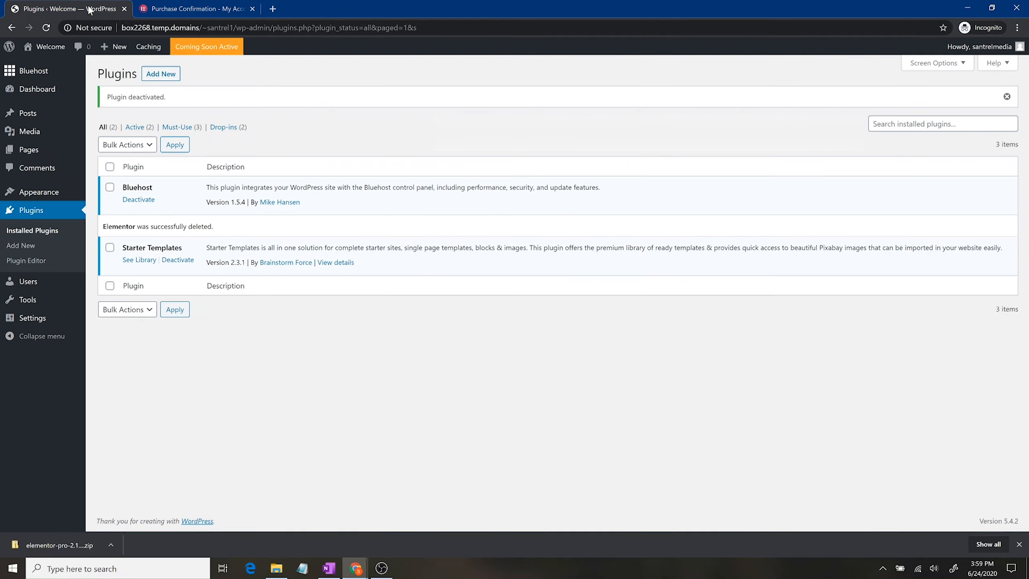
pyautogui.moveTo(34, 146)
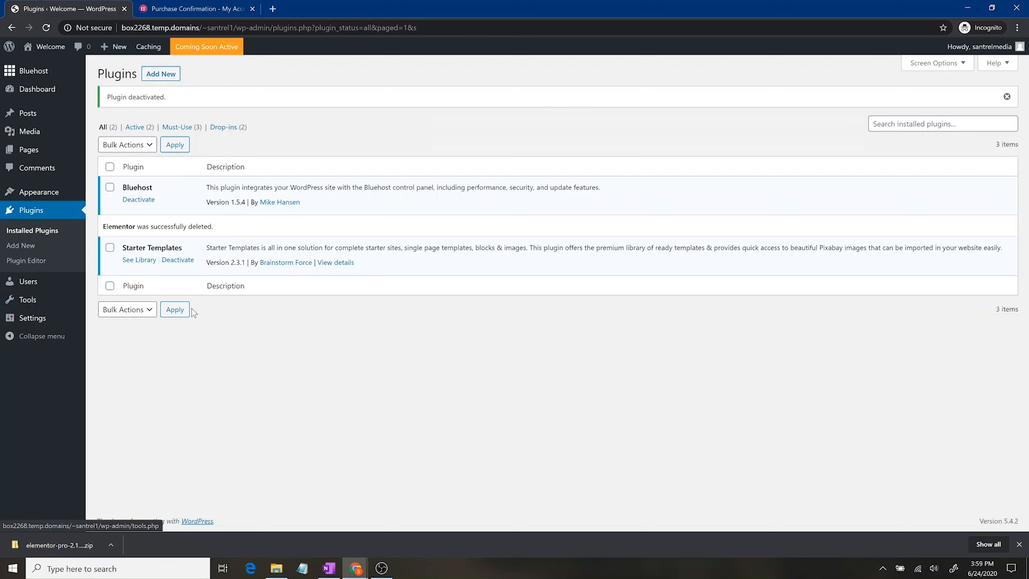
pyautogui.click(159, 75)
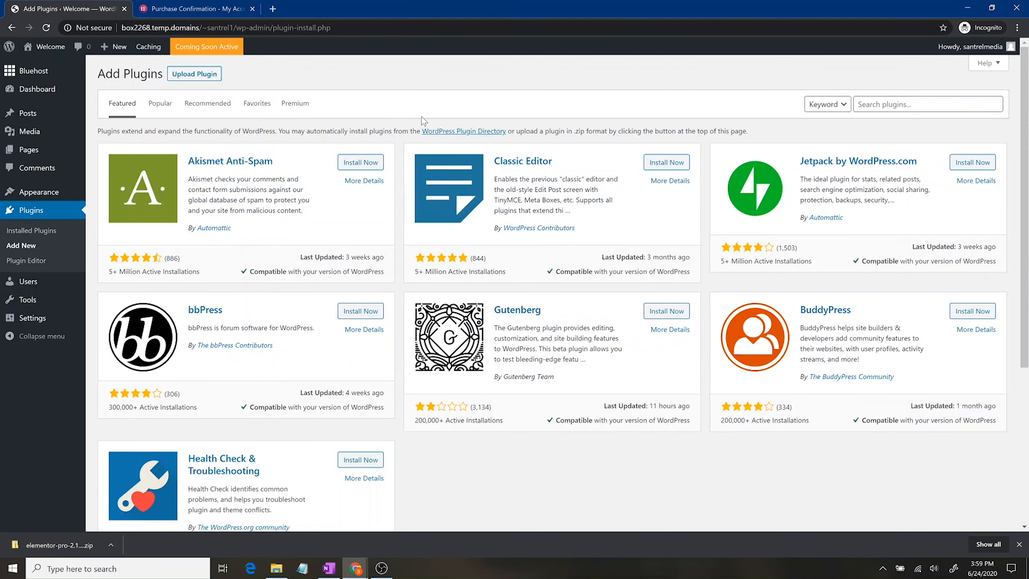
pyautogui.click(916, 104)
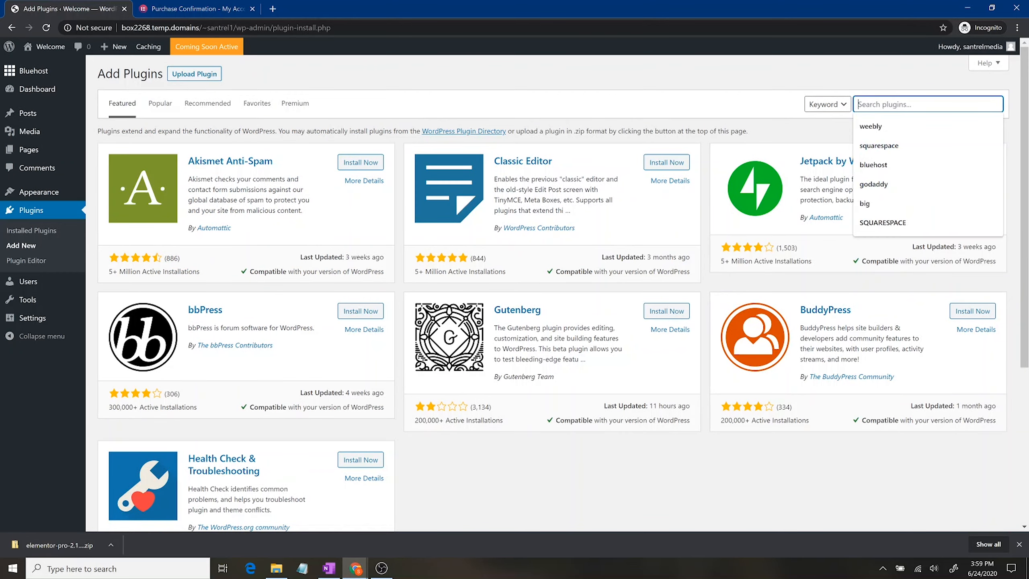
pyautogui.write('ele')
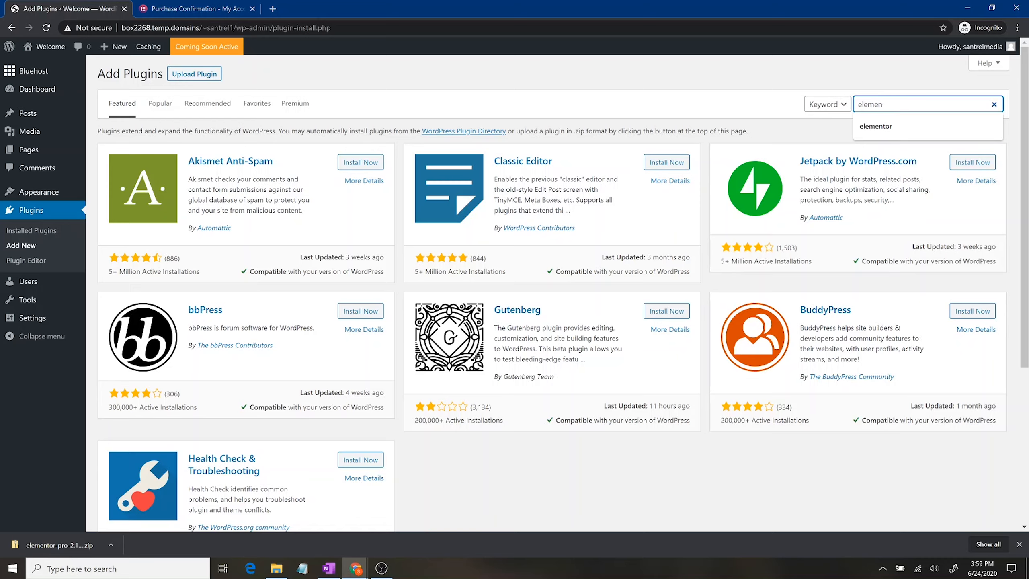
pyautogui.write('men')
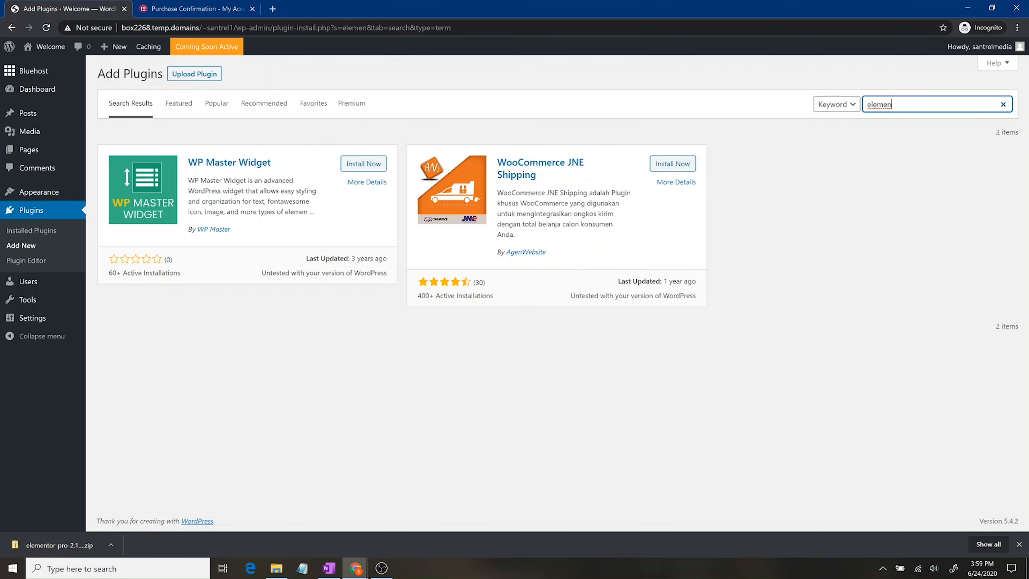
pyautogui.write('tor')
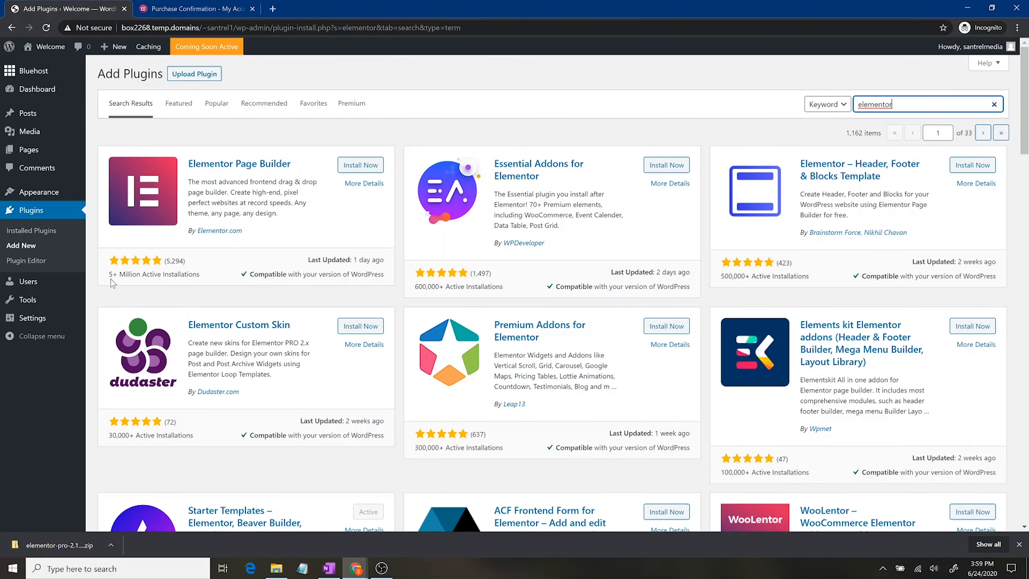
pyautogui.click(356, 165)
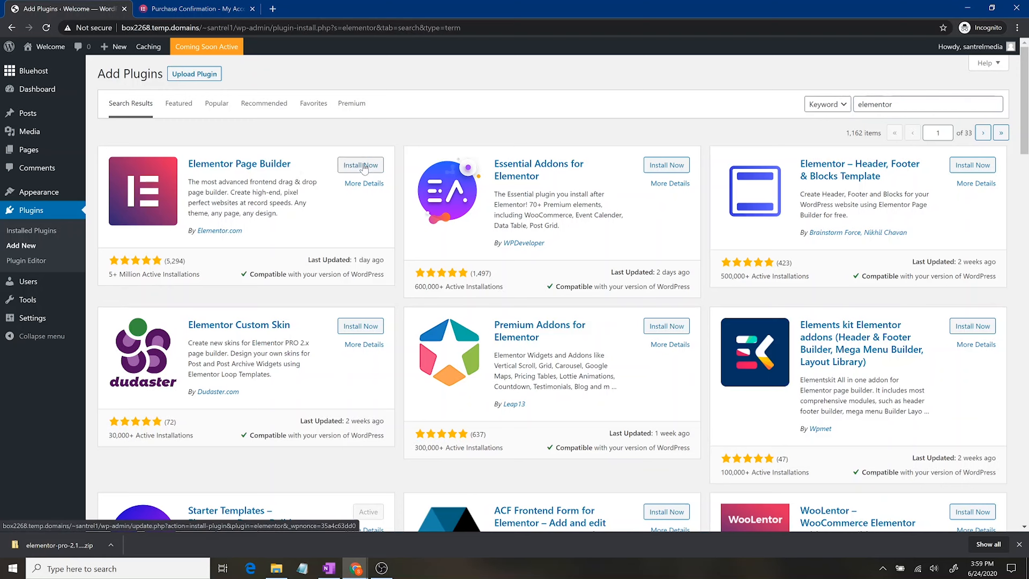
pyautogui.click(360, 166)
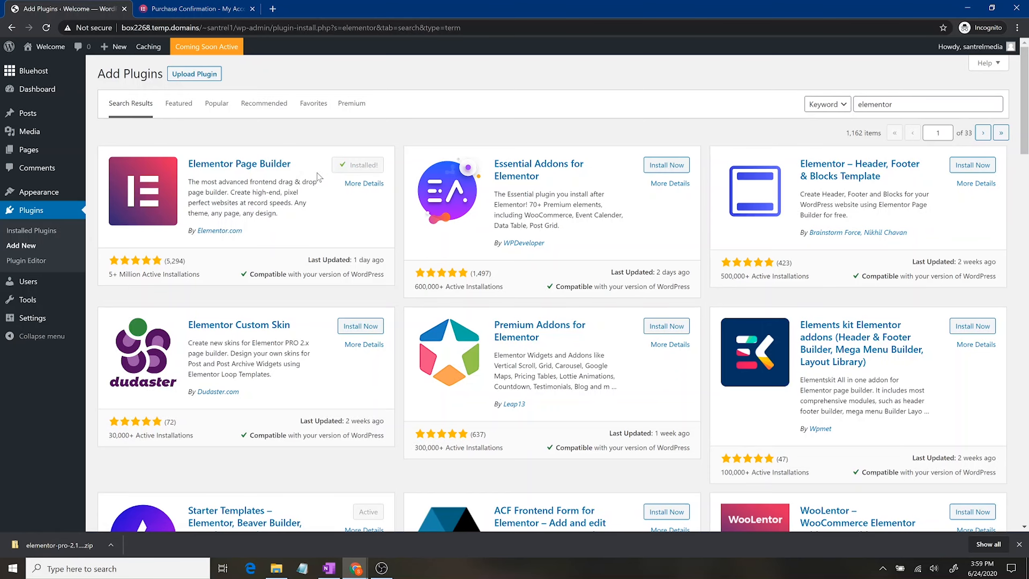
pyautogui.click(369, 165)
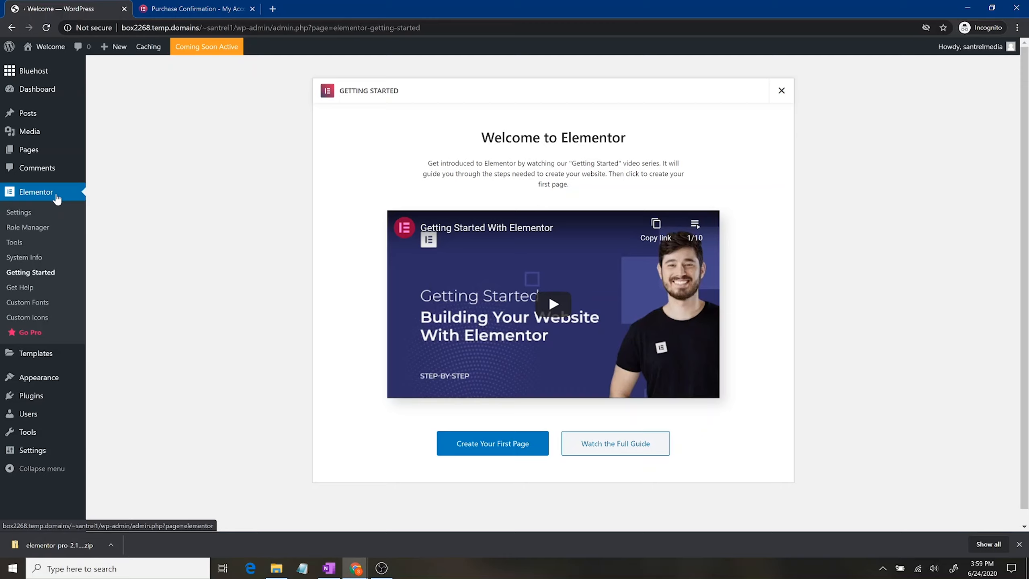
# Upload elementor-pro-2.10.2.zip through Add New > Upload Plugin, install it, and activate Elementor Pro.
pyautogui.moveTo(40, 400)
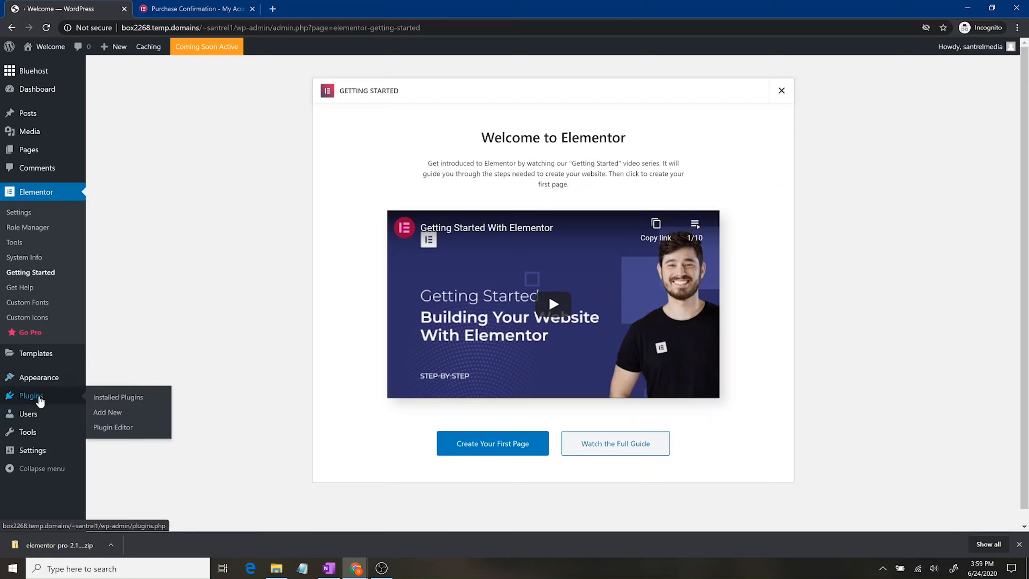
pyautogui.click(96, 399)
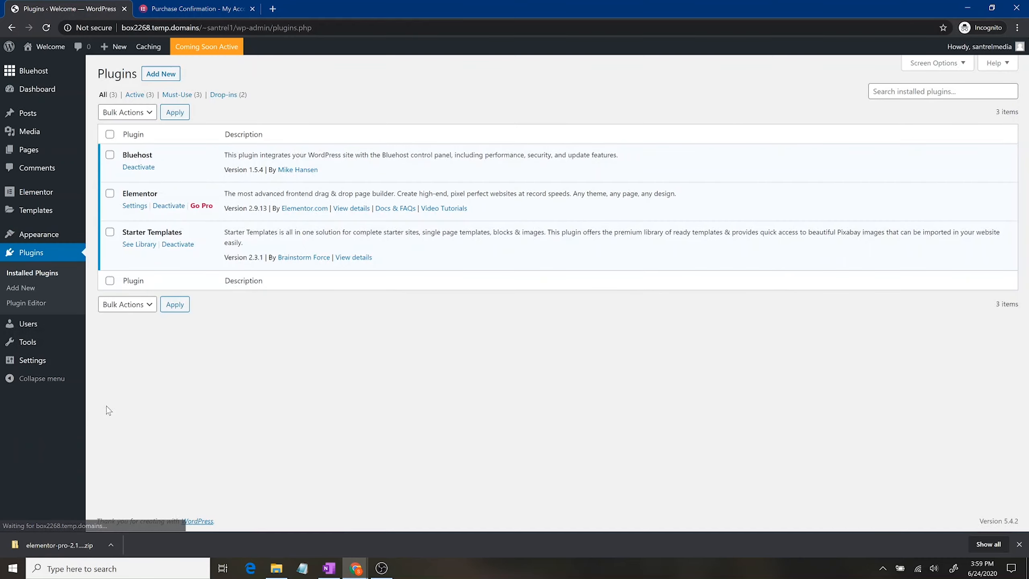
pyautogui.click(170, 74)
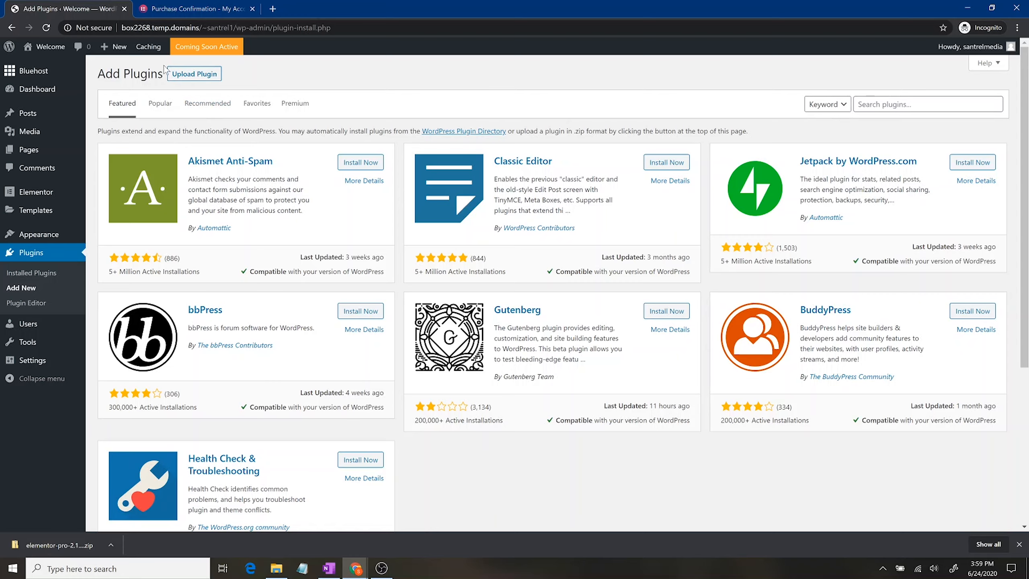
pyautogui.click(189, 78)
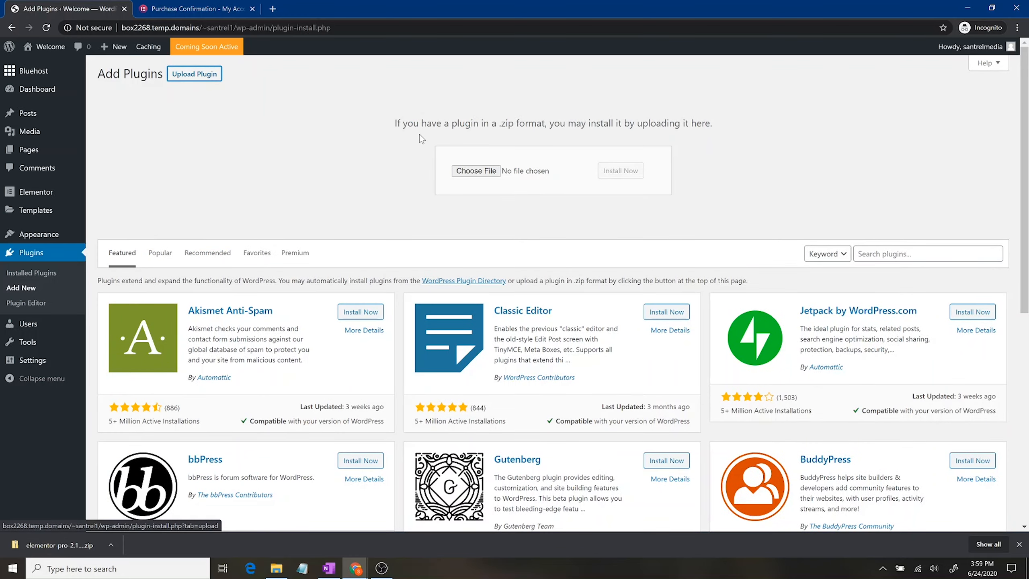
pyautogui.click(484, 172)
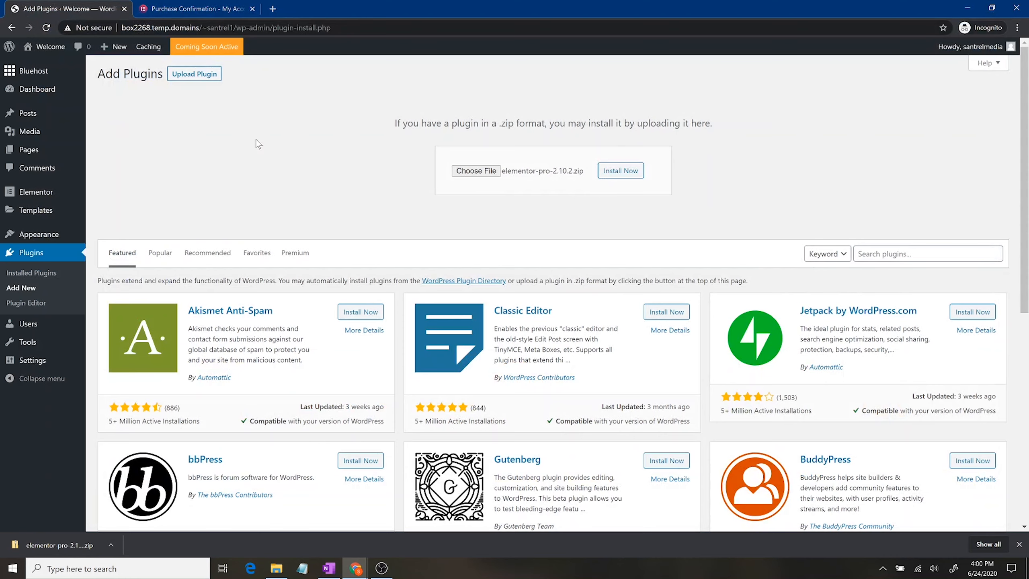
pyautogui.click(630, 176)
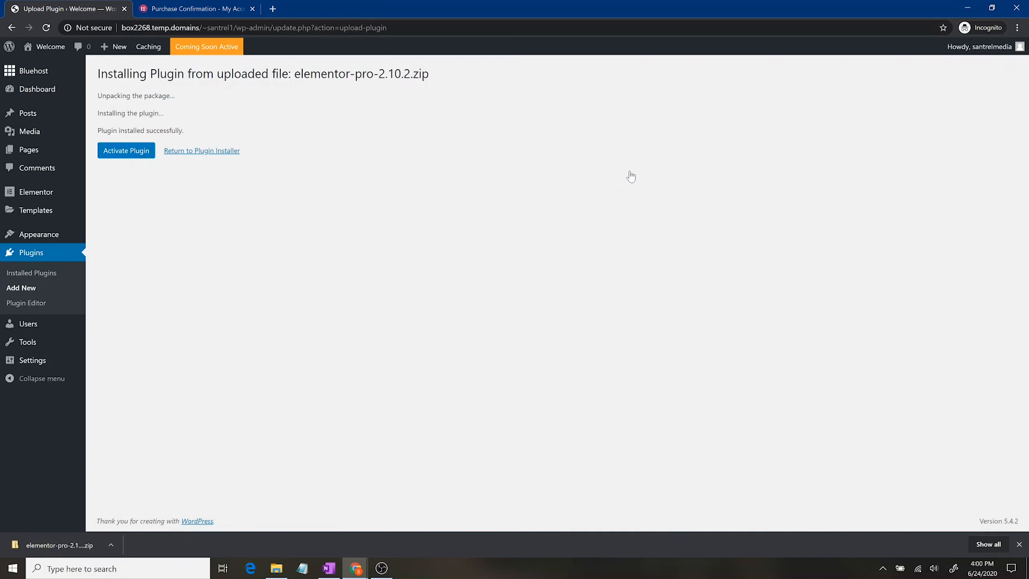
pyautogui.click(137, 158)
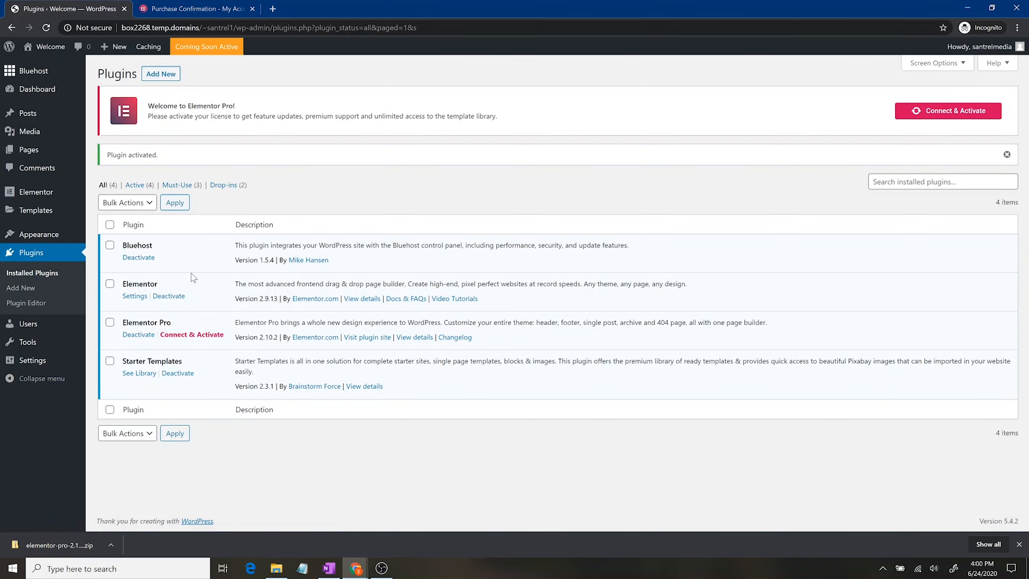
# Connect Elementor Pro and activate its license for this site so the status reads Active.
pyautogui.click(196, 336)
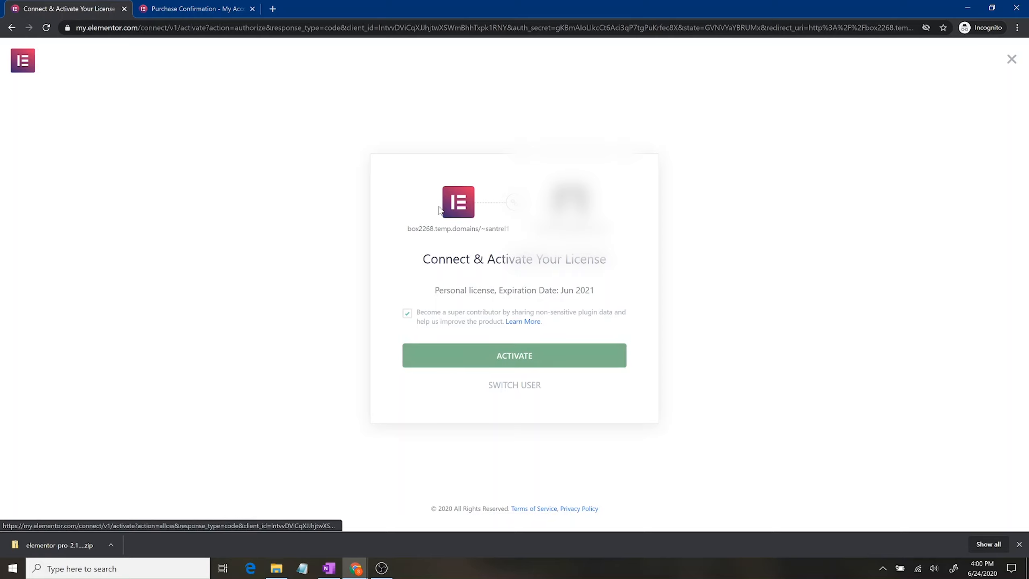
pyautogui.click(499, 359)
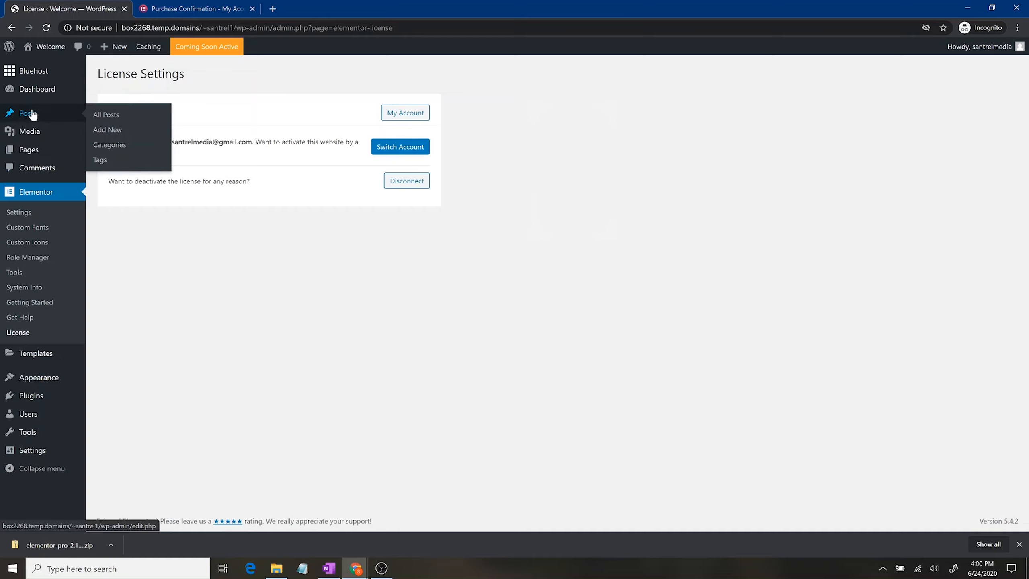
pyautogui.moveTo(39, 96)
pyautogui.moveTo(41, 119)
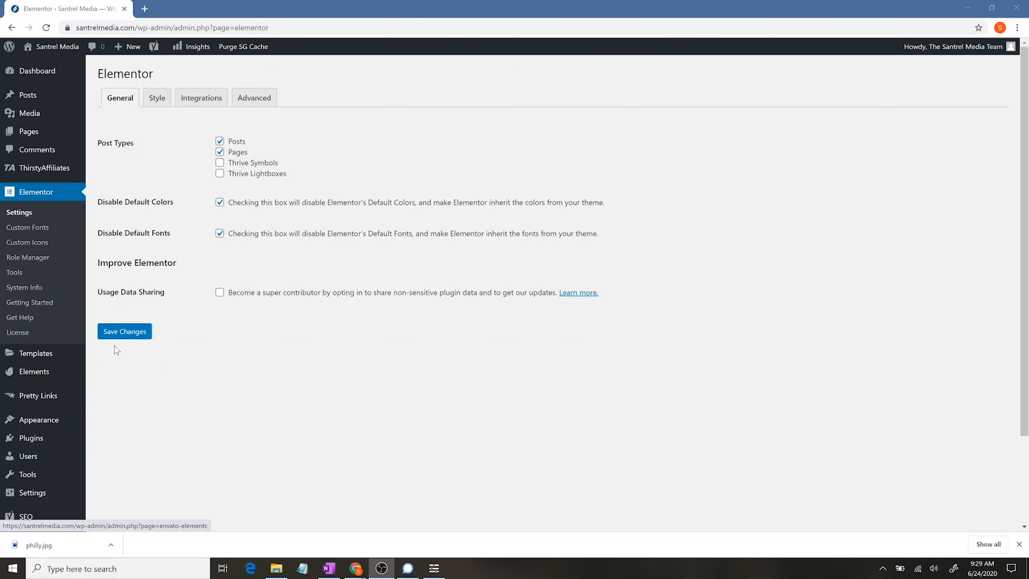
# Add a new page titled 'Press Contact' and open it with Edit with Elementor.
pyautogui.click(59, 139)
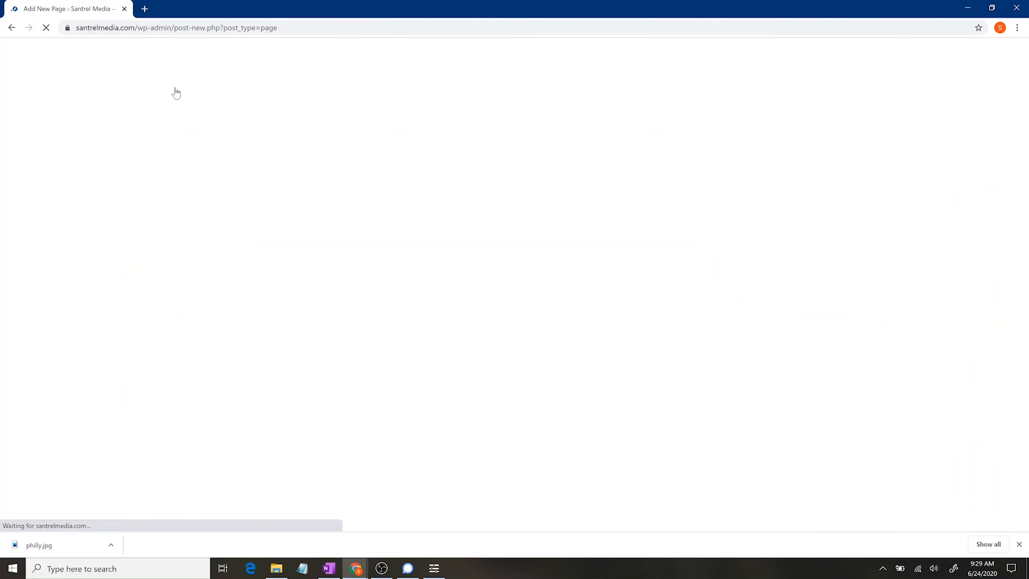
pyautogui.write('Pr')
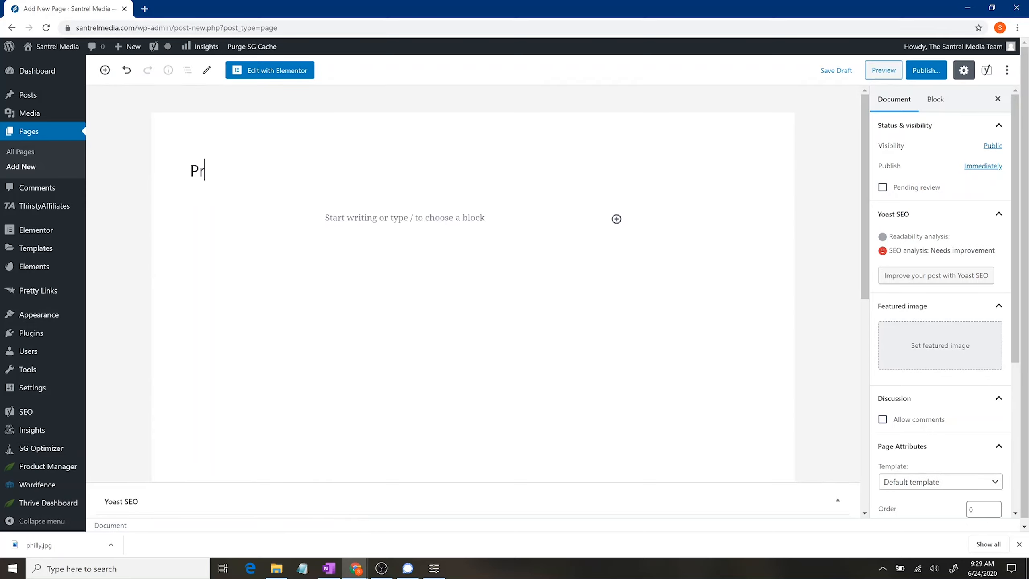
pyautogui.write('ess Contact')
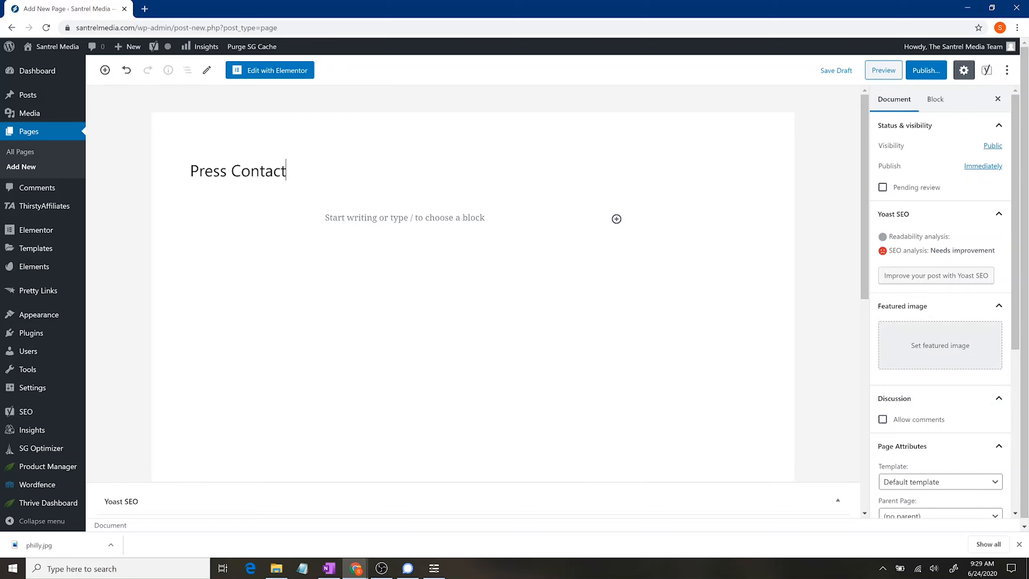
pyautogui.press('Return')
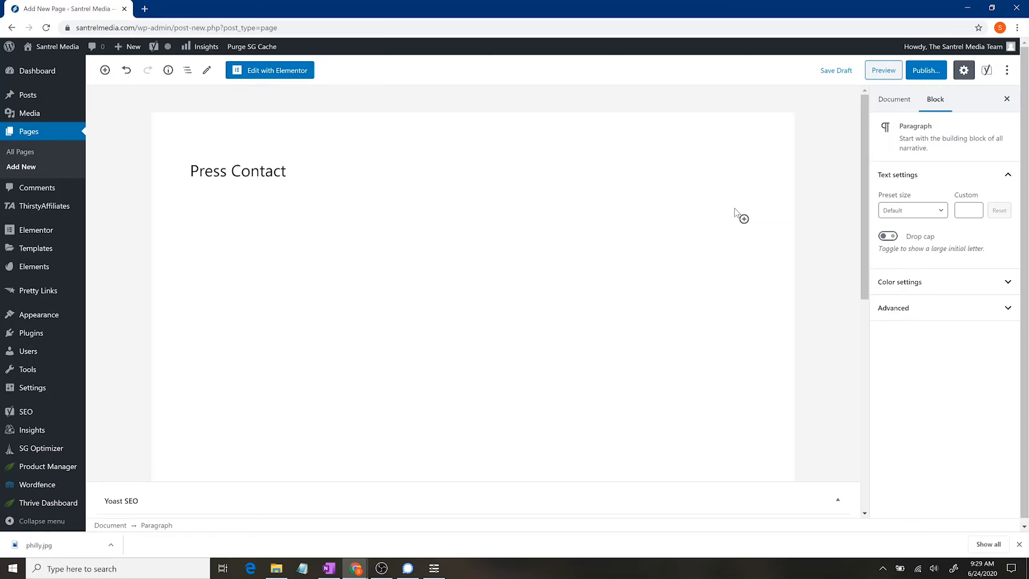
pyautogui.click(744, 219)
pyautogui.scroll(-5, 836, 365)
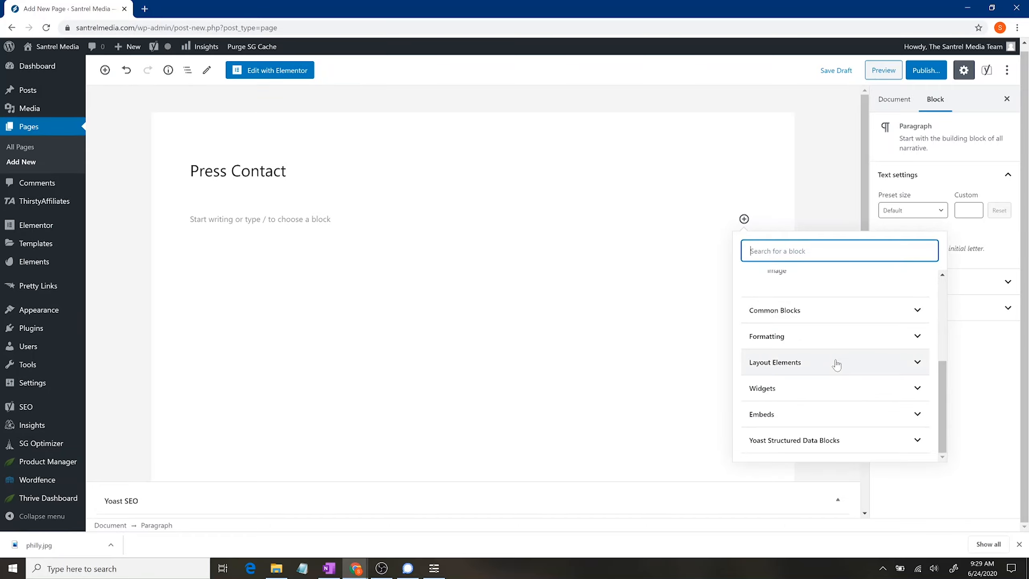
pyautogui.scroll(5, 836, 365)
pyautogui.click(278, 228)
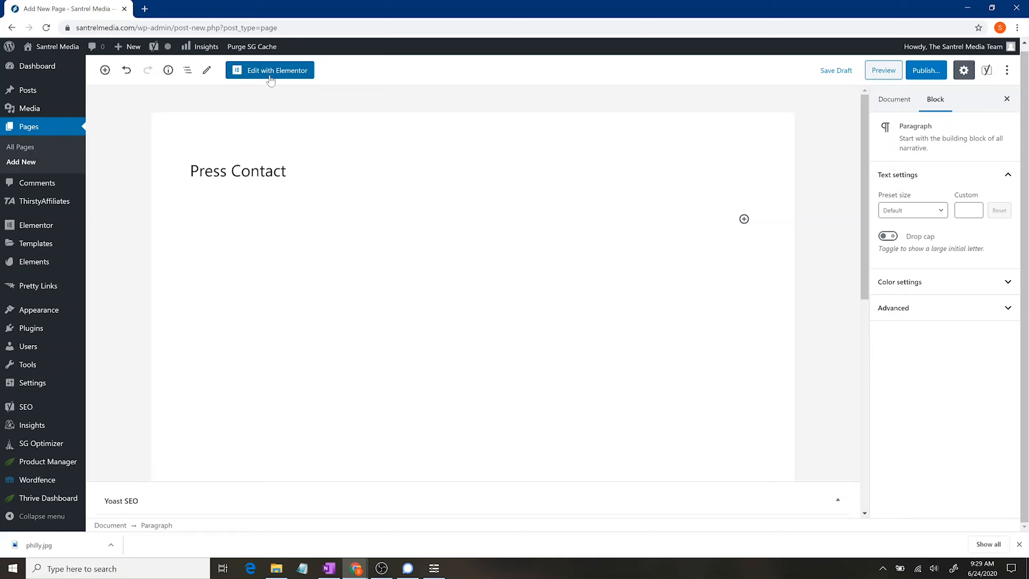
pyautogui.click(290, 73)
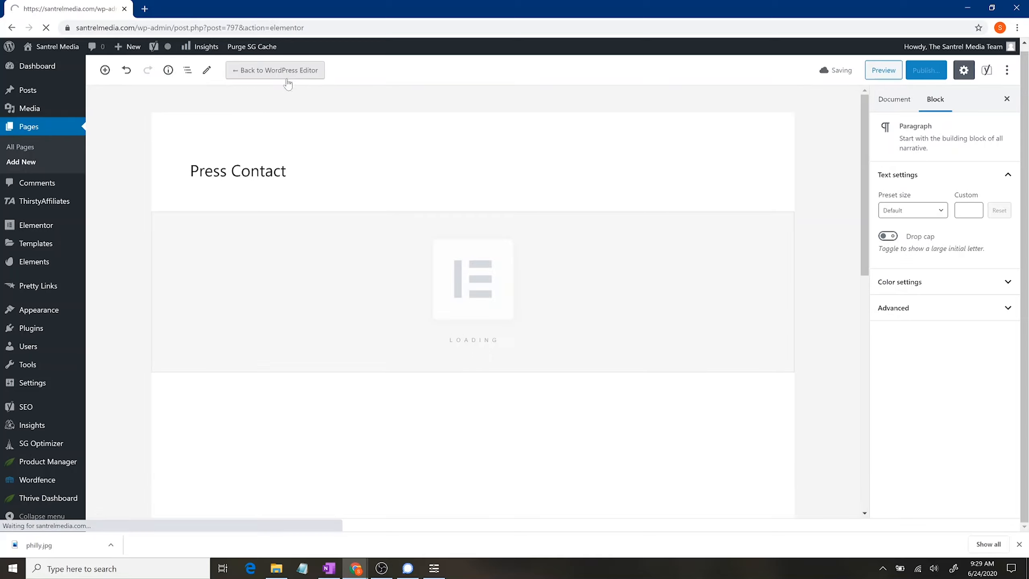
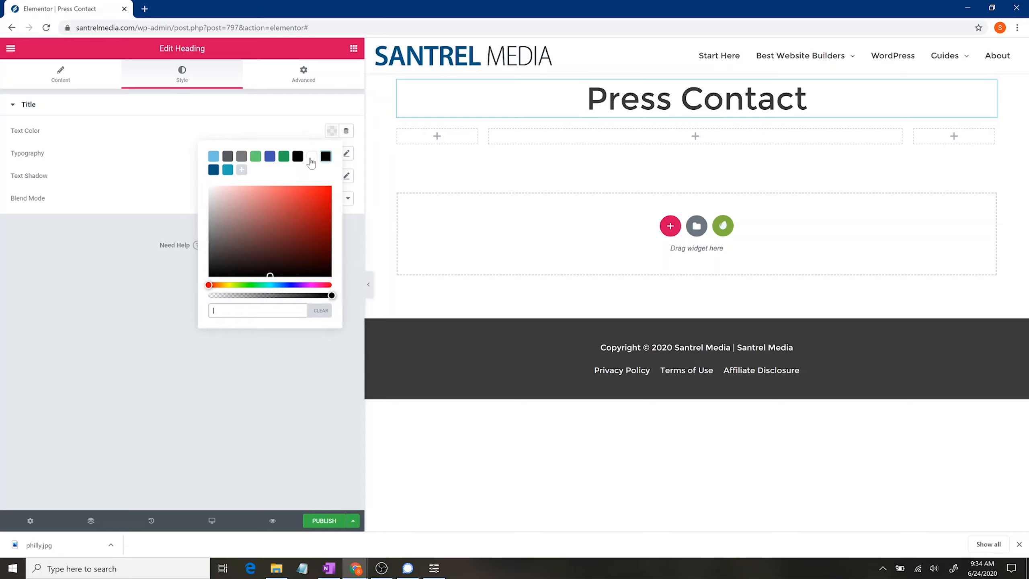
# Set the Press Contact heading's text colour to white (#FFFFFF).
pyautogui.click(312, 161)
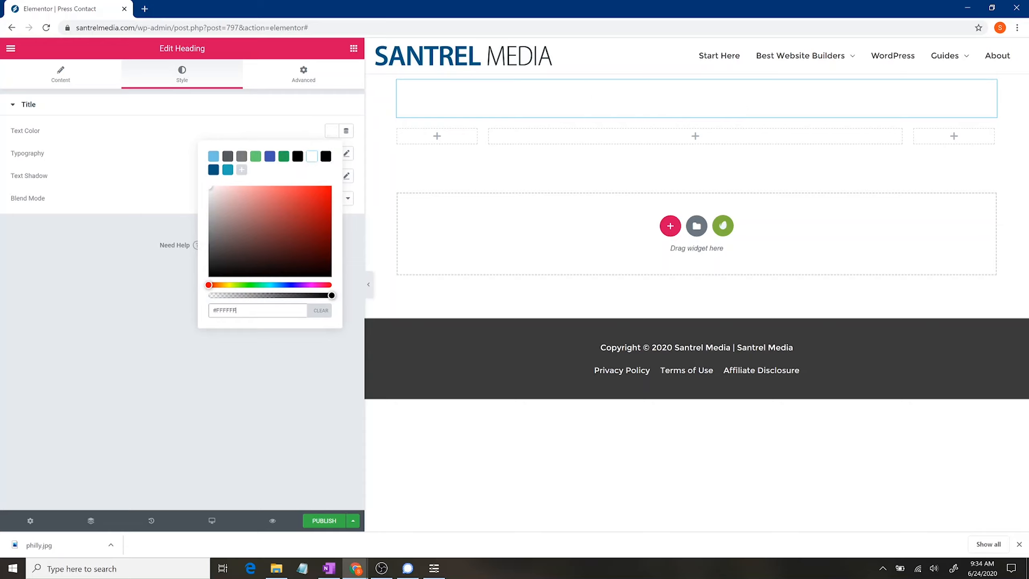
pyautogui.click(301, 78)
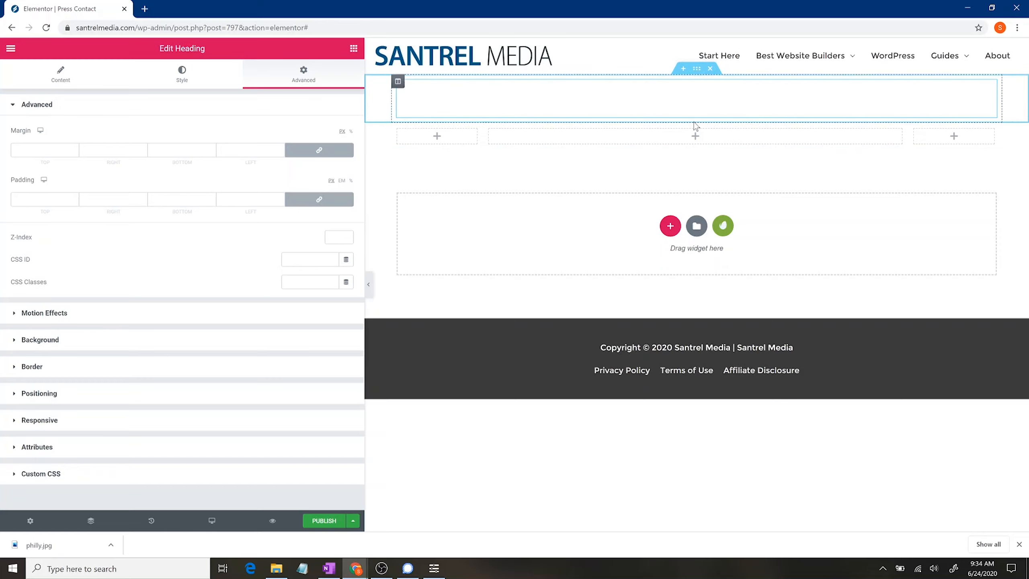
# Stretch the heading's section to the full page width with Full Width content.
pyautogui.click(697, 69)
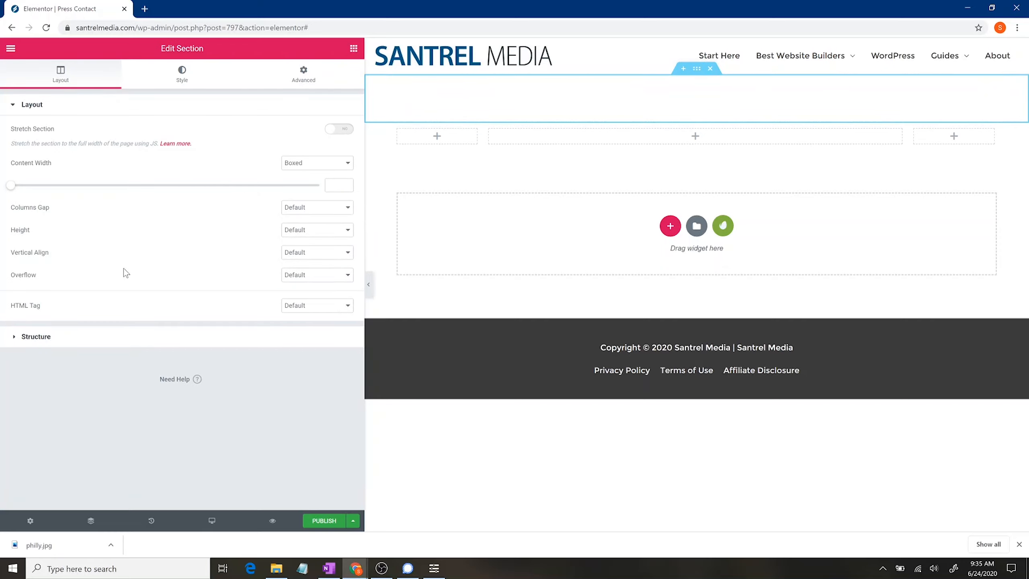
pyautogui.click(334, 161)
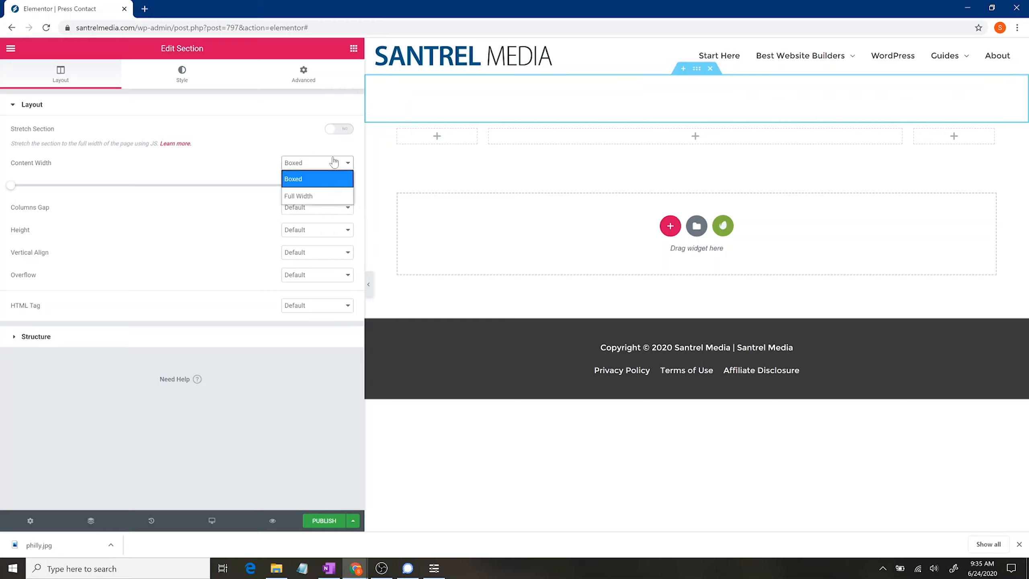
pyautogui.click(345, 130)
pyautogui.click(345, 130)
pyautogui.click(326, 159)
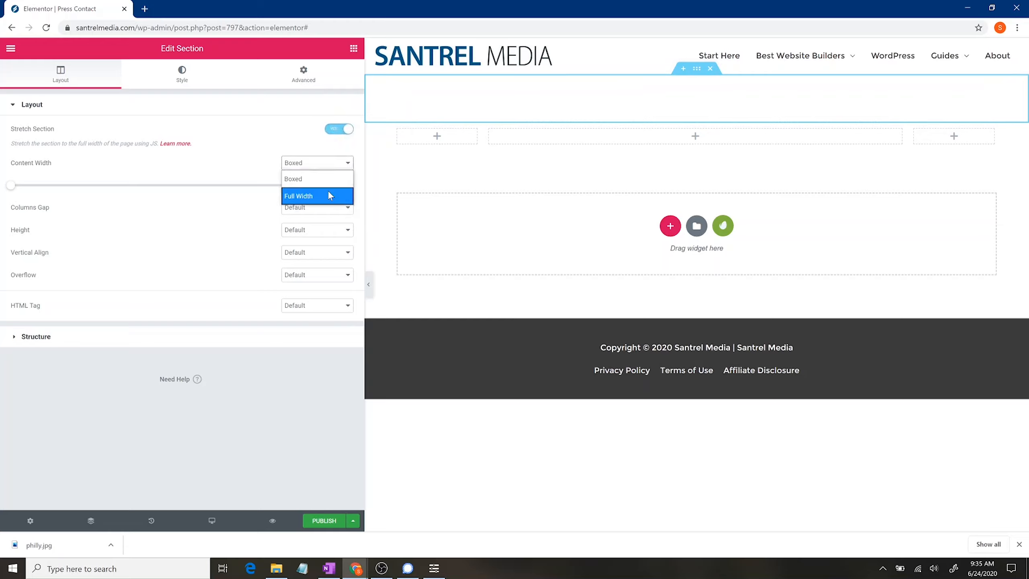
pyautogui.click(294, 196)
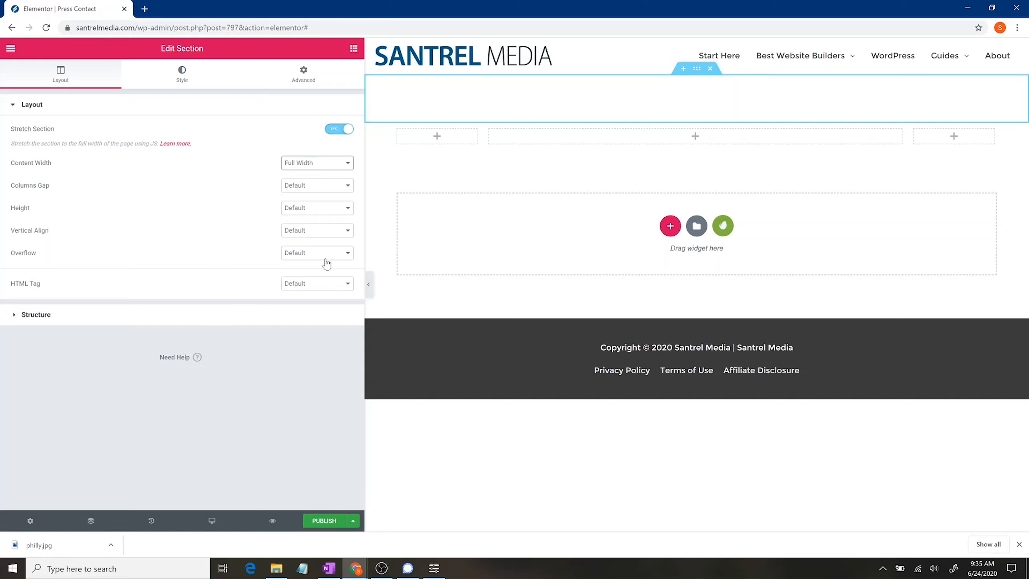
# Try Fit To Screen section height, then return the height to Default.
pyautogui.click(322, 211)
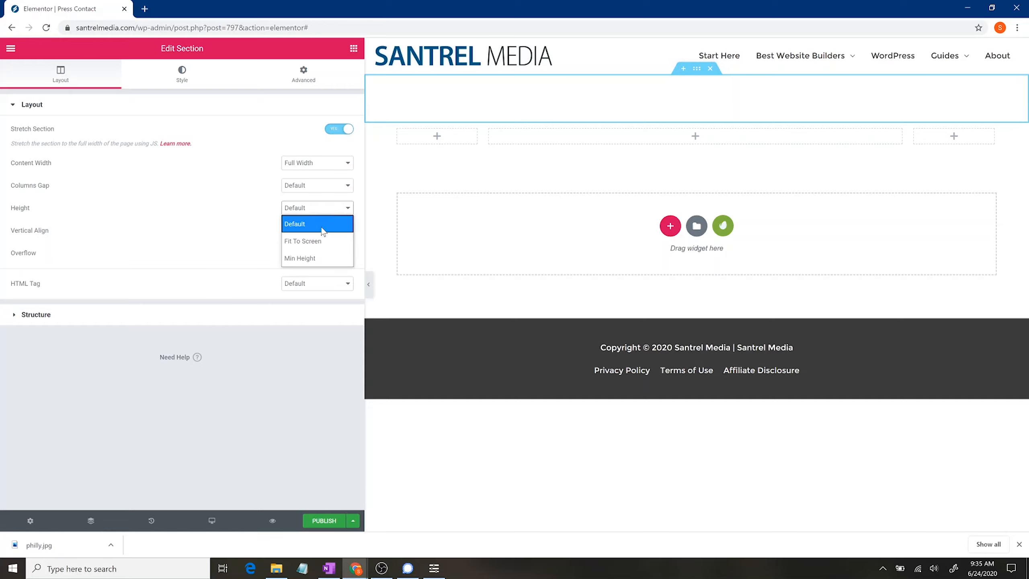
pyautogui.click(324, 241)
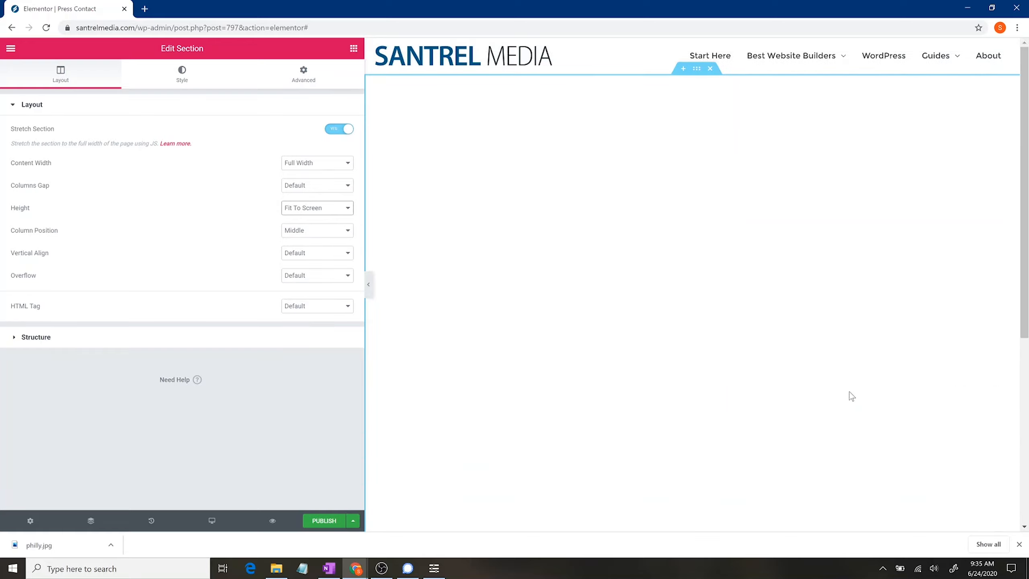
pyautogui.scroll(-6, 805, 306)
pyautogui.scroll(6, 796, 325)
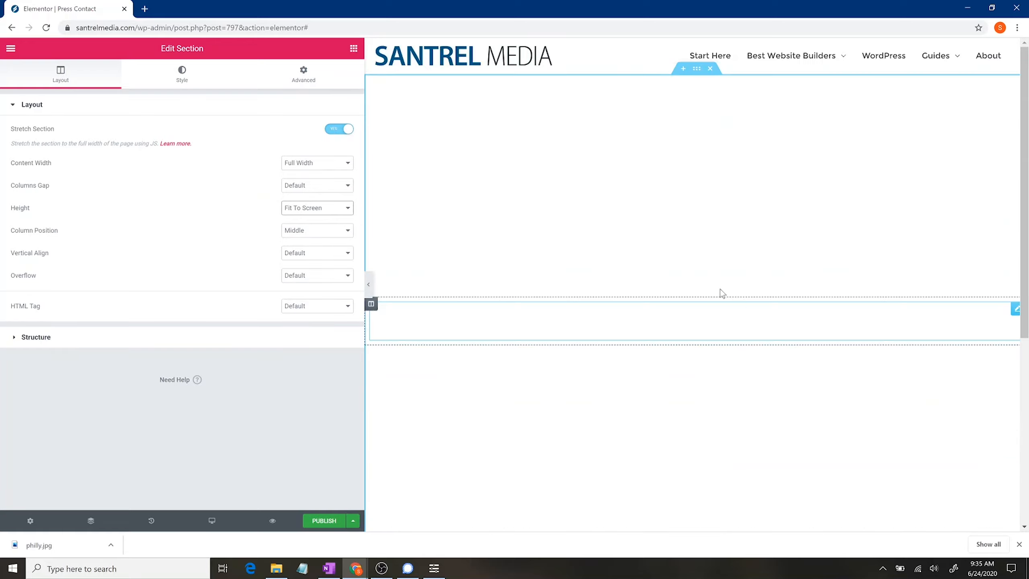
pyautogui.click(333, 214)
pyautogui.click(324, 228)
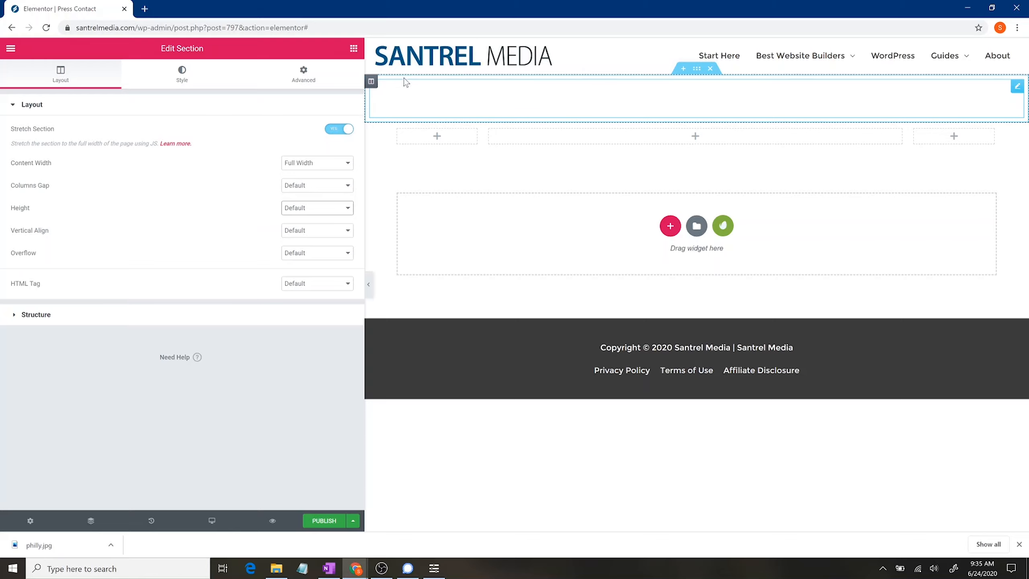
# Switch the section background to Gradient with dark blue and teal colours.
pyautogui.click(183, 77)
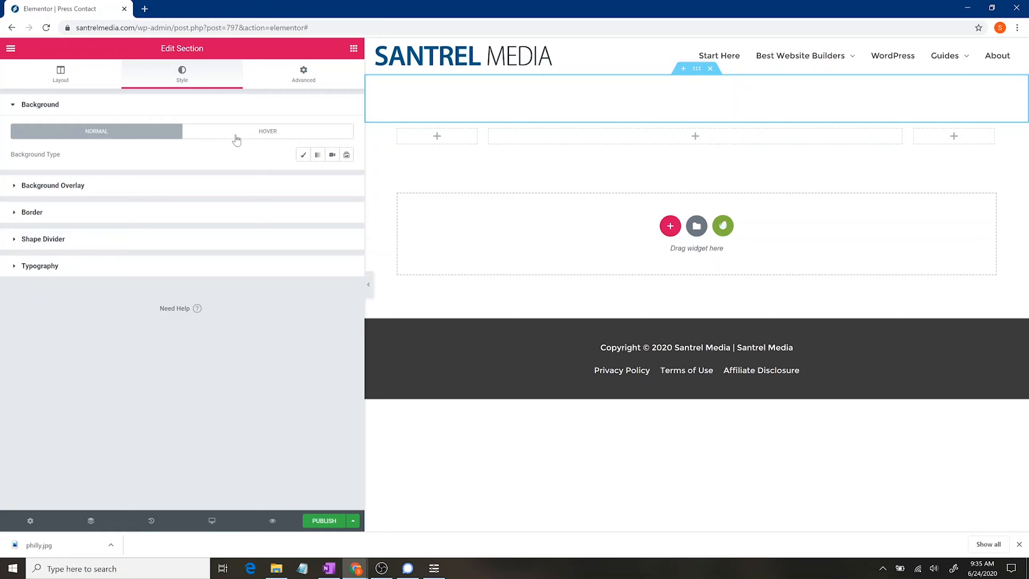
pyautogui.click(317, 156)
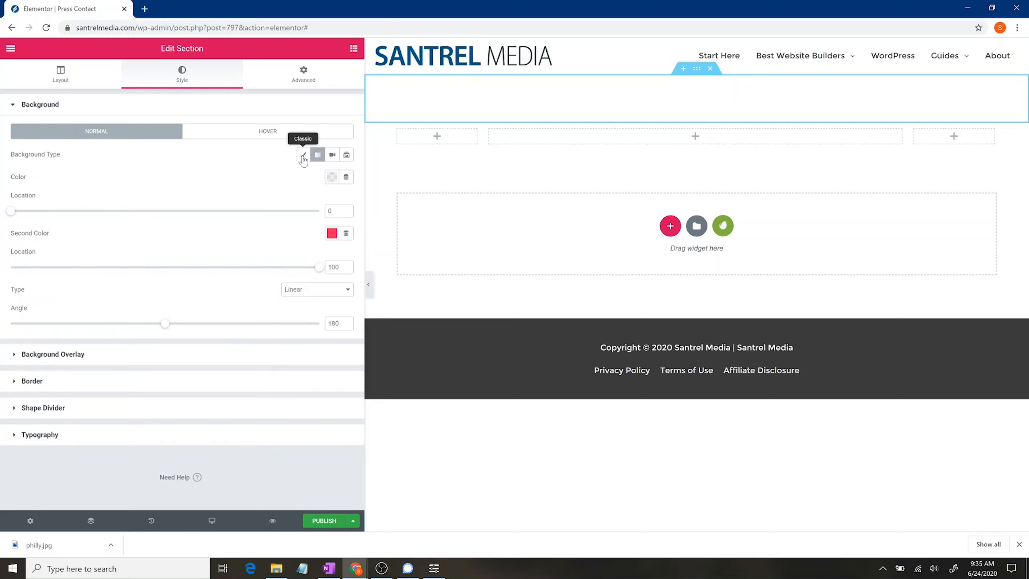
pyautogui.click(332, 178)
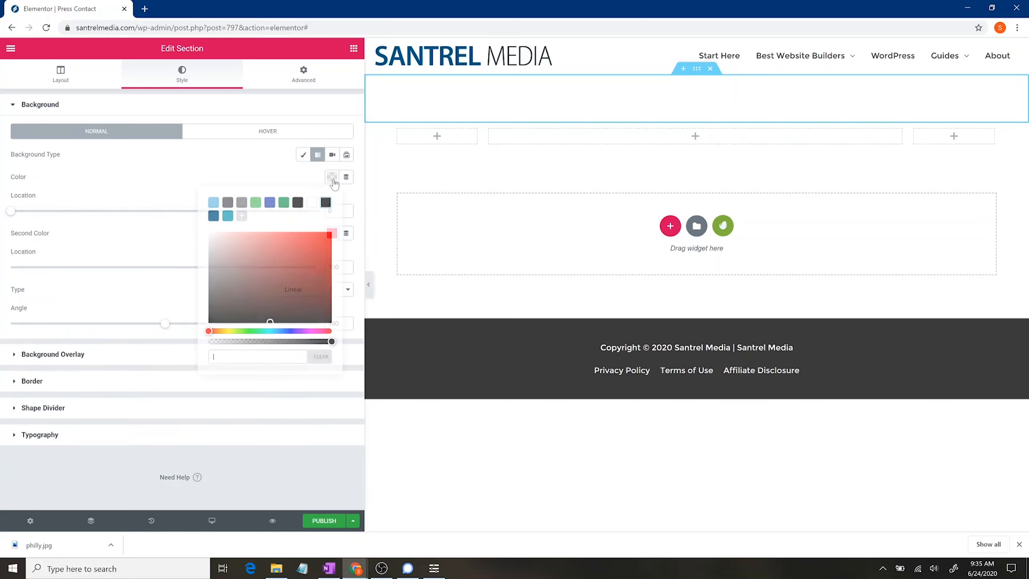
pyautogui.click(213, 217)
pyautogui.click(245, 176)
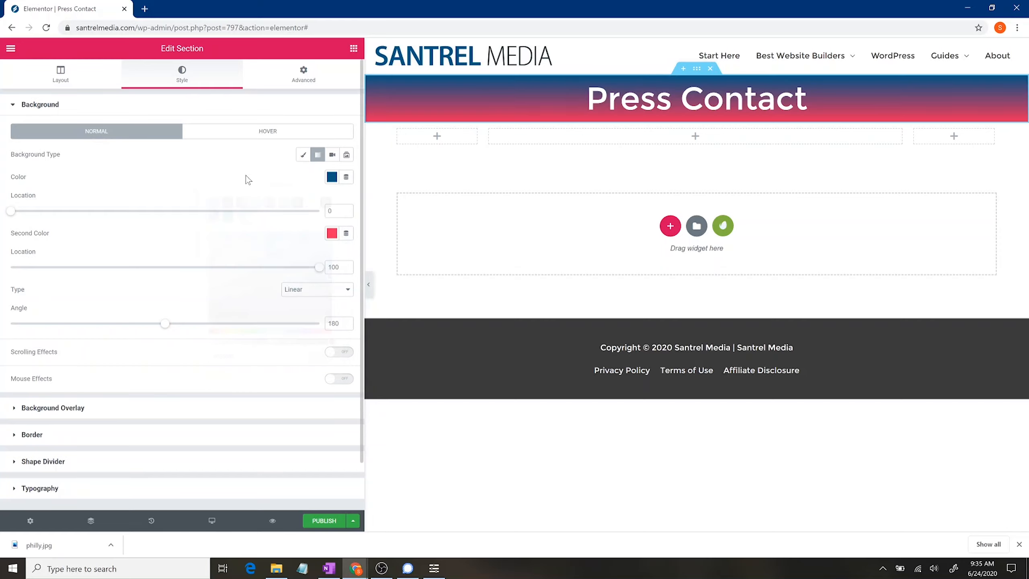
pyautogui.click(332, 234)
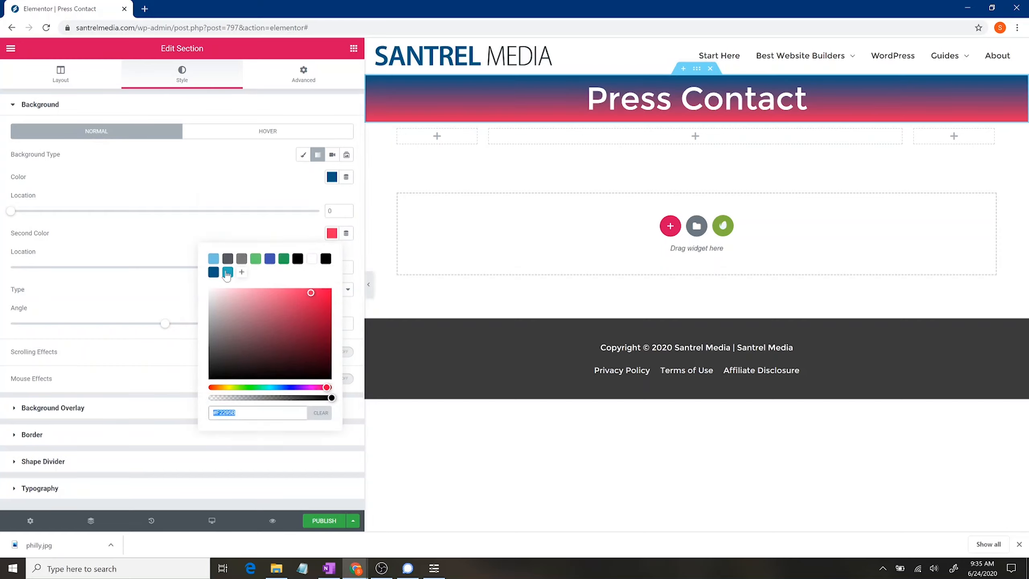
pyautogui.click(227, 272)
pyautogui.click(296, 191)
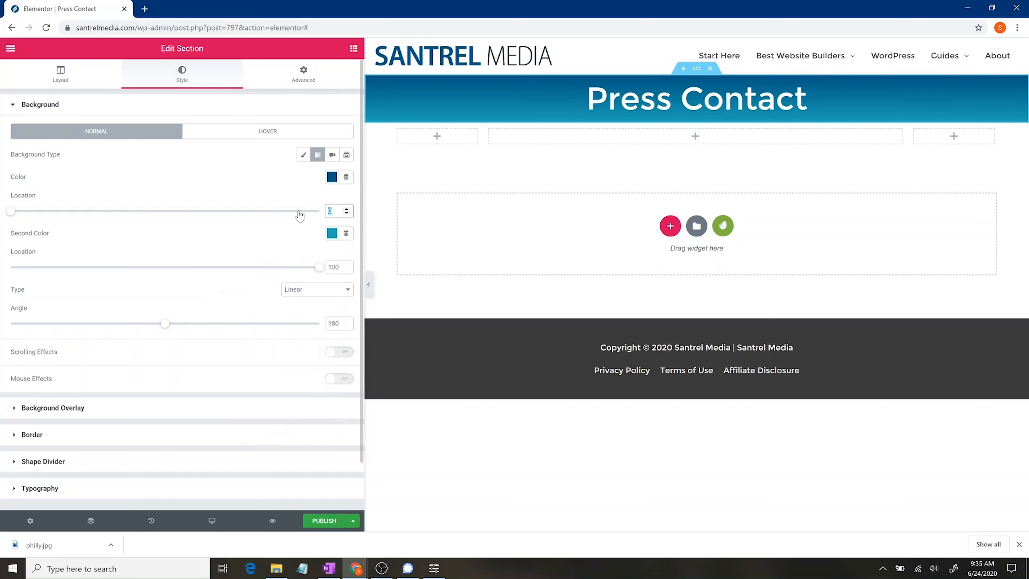
# Set the gradient colour locations to 23 and 83 and the angle to 230°.
pyautogui.write('23')
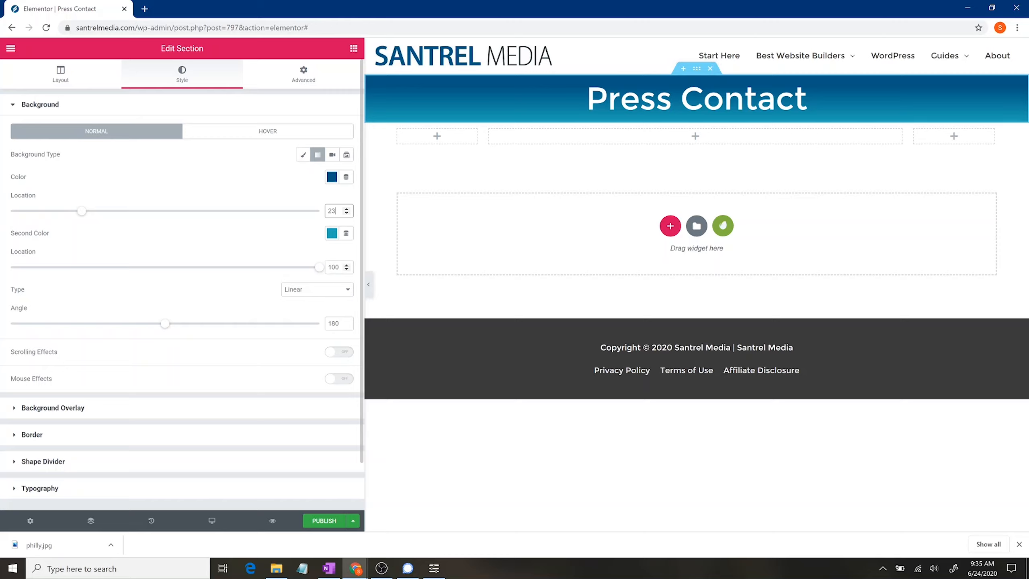
pyautogui.press('Tab')
pyautogui.write('83')
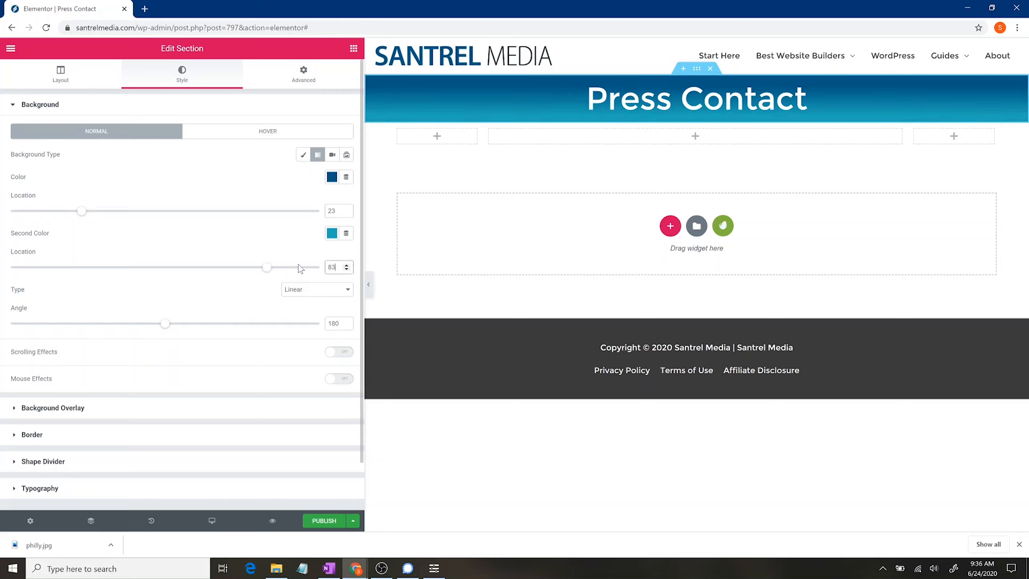
pyautogui.moveTo(340, 323); pyautogui.dragTo(313, 317)
pyautogui.write('230')
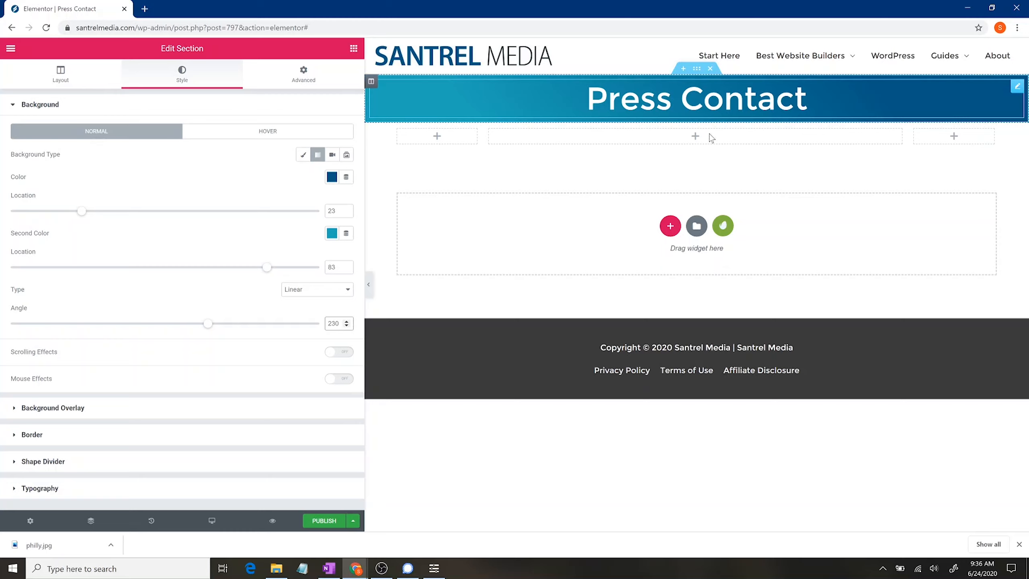
pyautogui.click(766, 99)
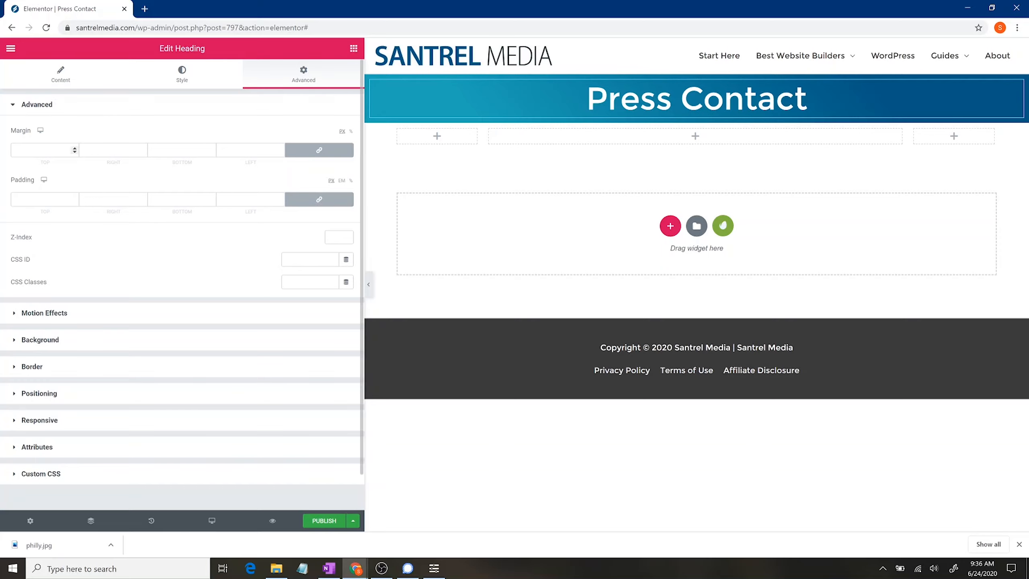
# Set the heading's margin and padding to 10 on all sides.
pyautogui.click(51, 153)
pyautogui.write('-15')
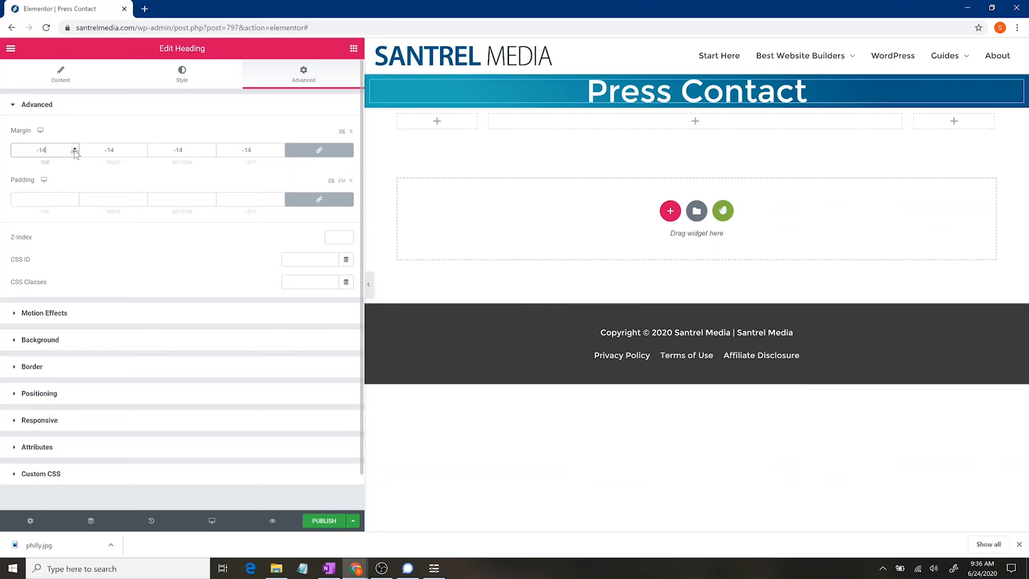
pyautogui.click(74, 151)
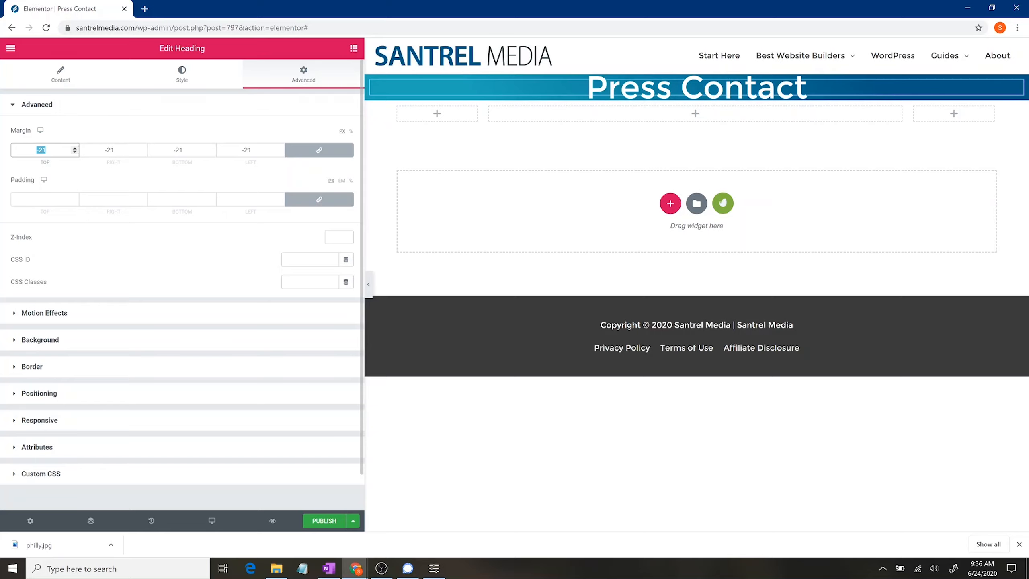
pyautogui.write('0')
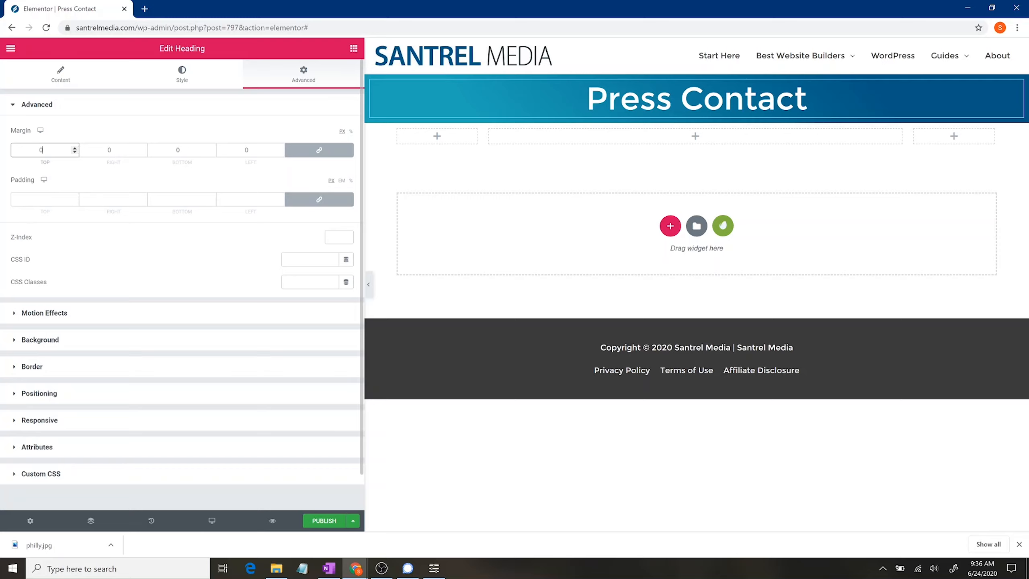
pyautogui.write('10')
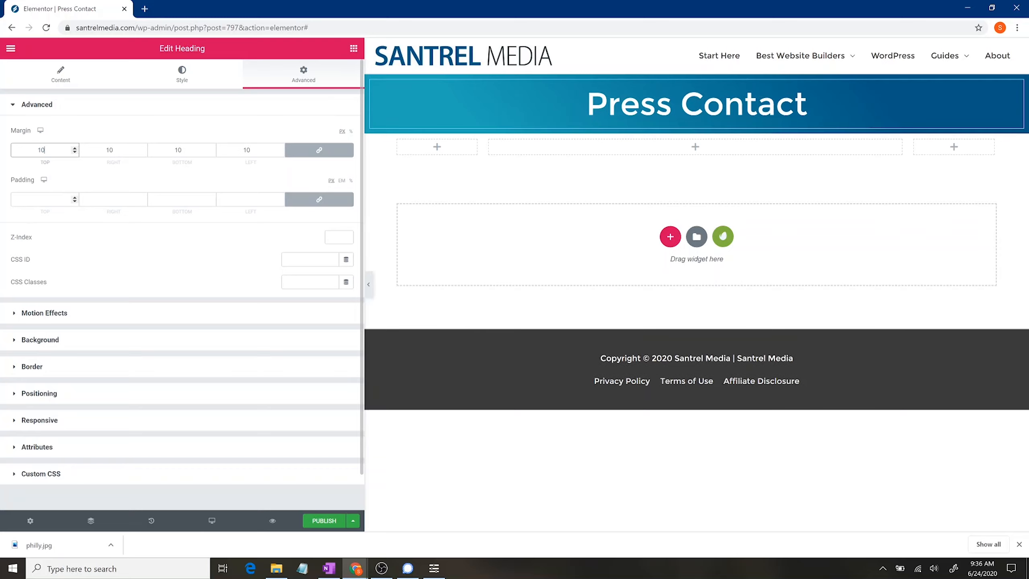
pyautogui.click(44, 198)
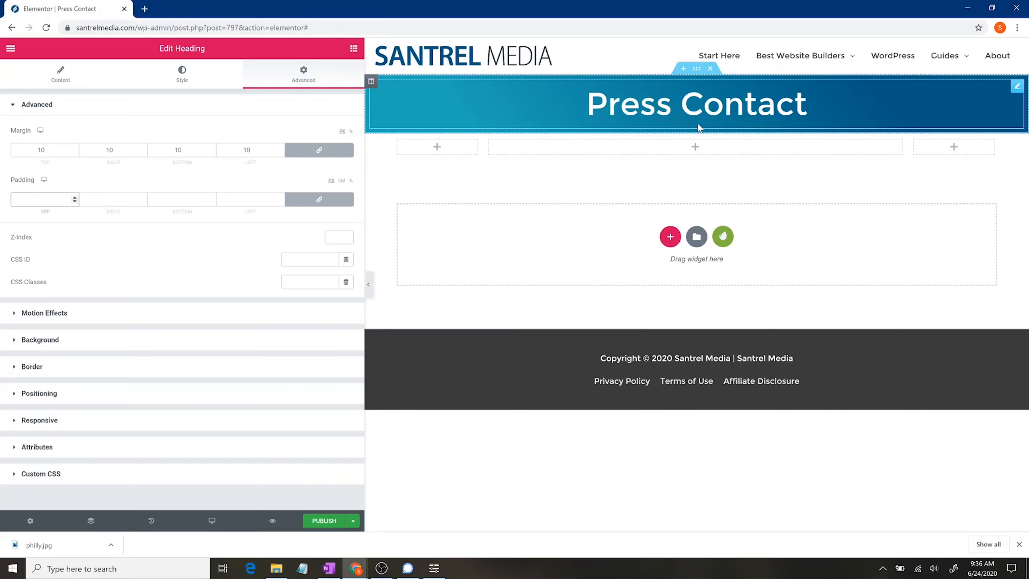
pyautogui.write('10')
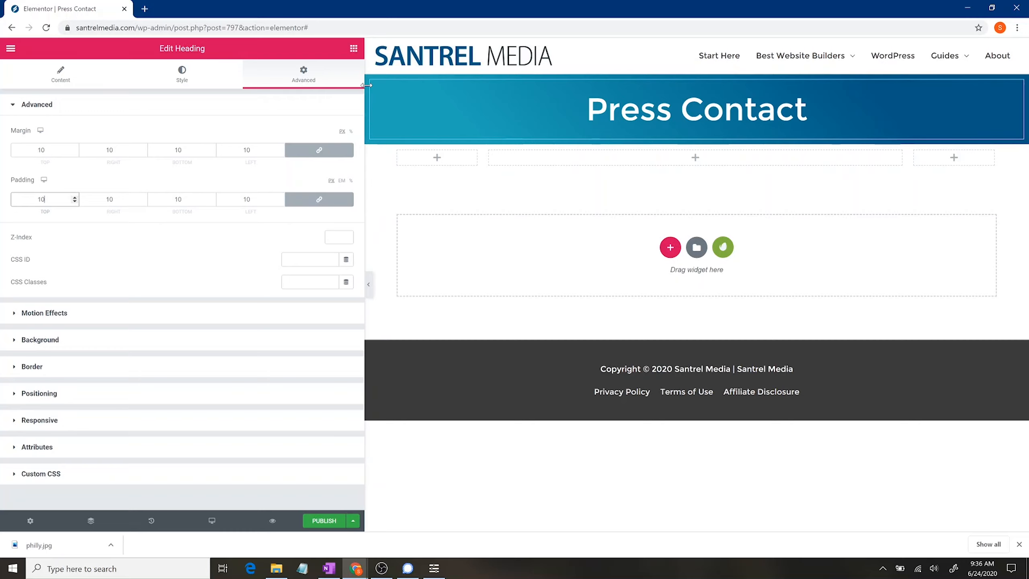
# Unlink margin and padding and set their left and right values to 0.
pyautogui.click(336, 152)
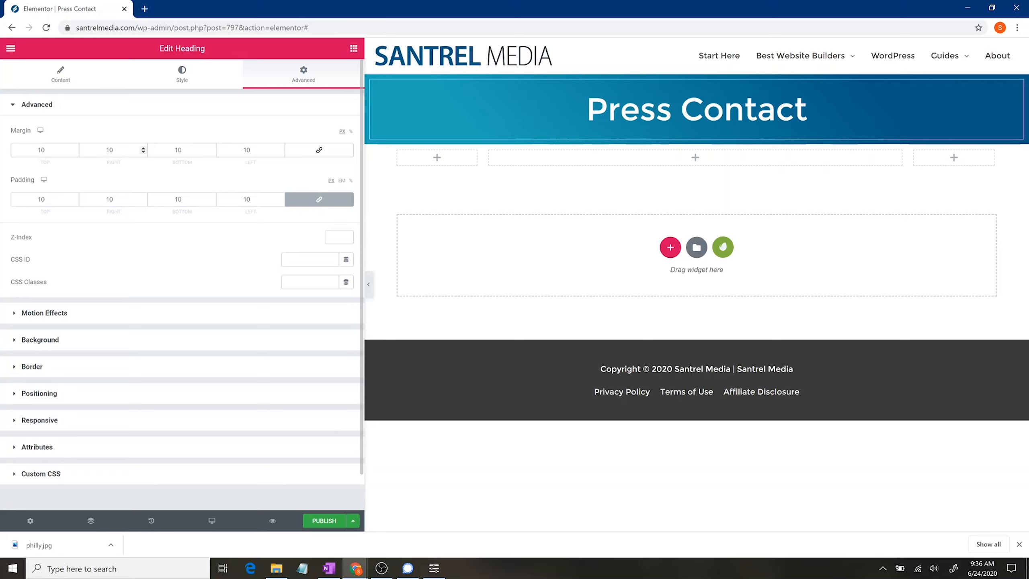
pyautogui.moveTo(120, 150); pyautogui.dragTo(11, 134)
pyautogui.write('0')
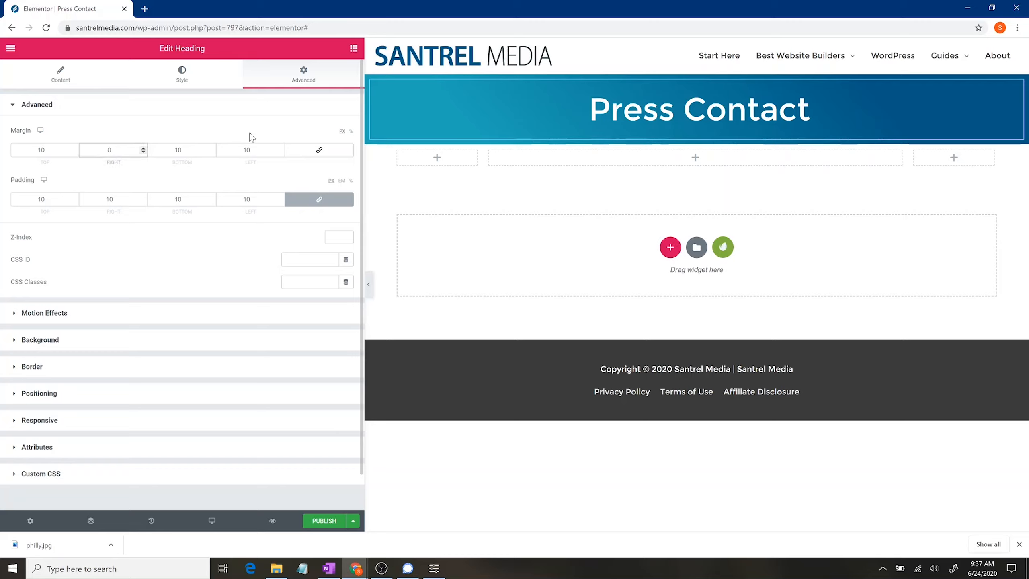
pyautogui.doubleClick(247, 150)
pyautogui.write('0')
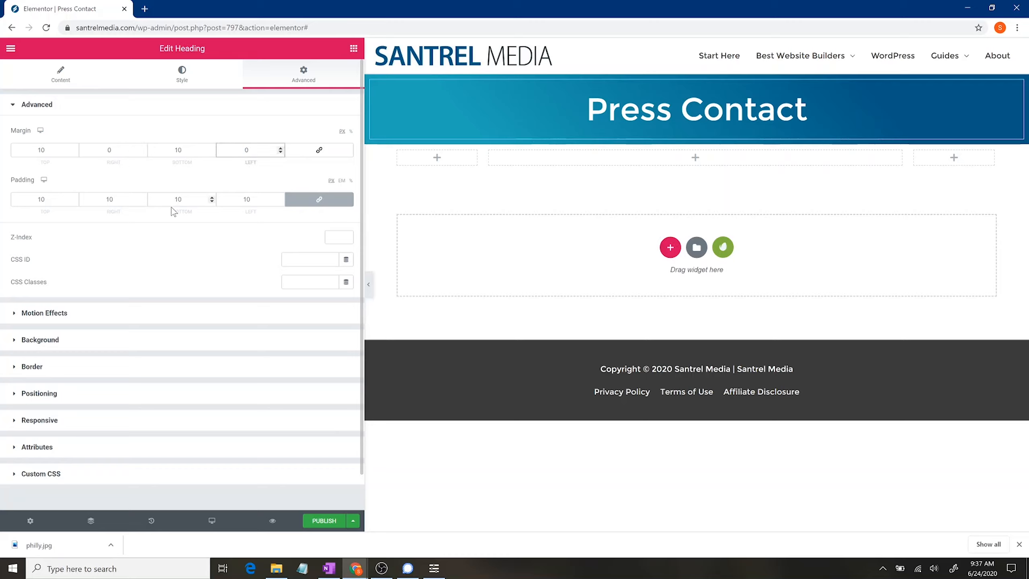
pyautogui.moveTo(121, 199); pyautogui.dragTo(50, 188)
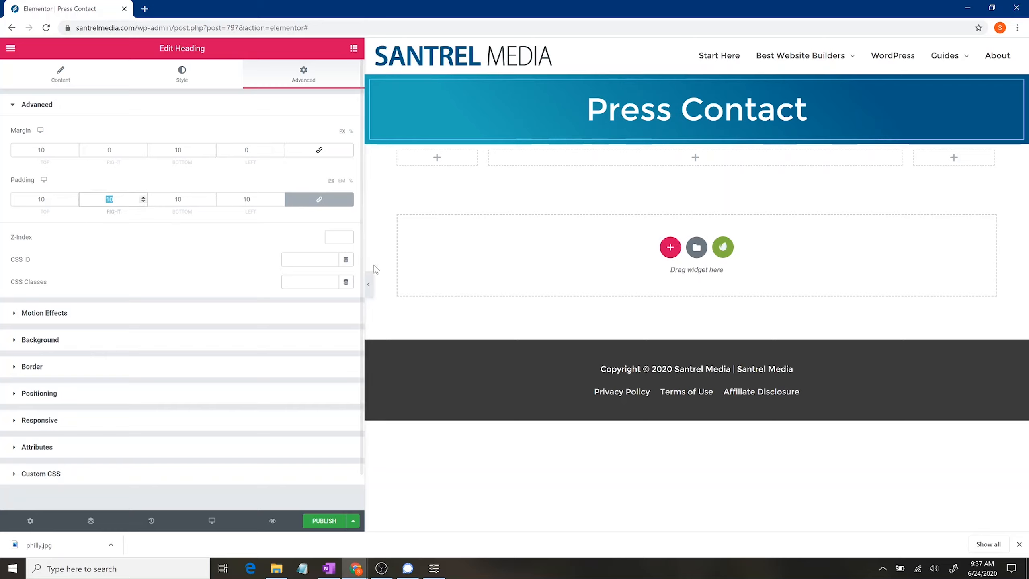
pyautogui.click(319, 199)
pyautogui.doubleClick(246, 198)
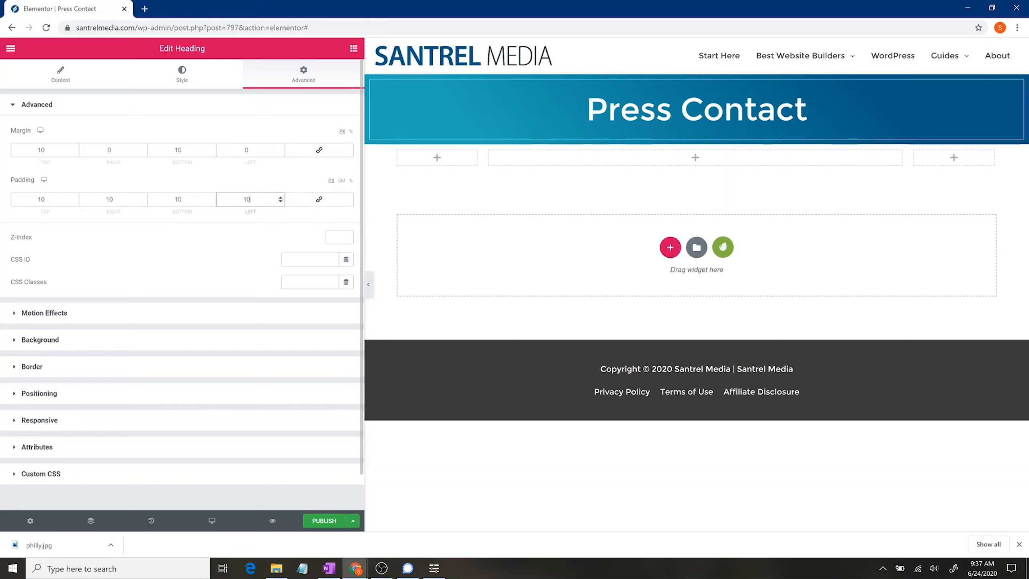
pyautogui.write('0')
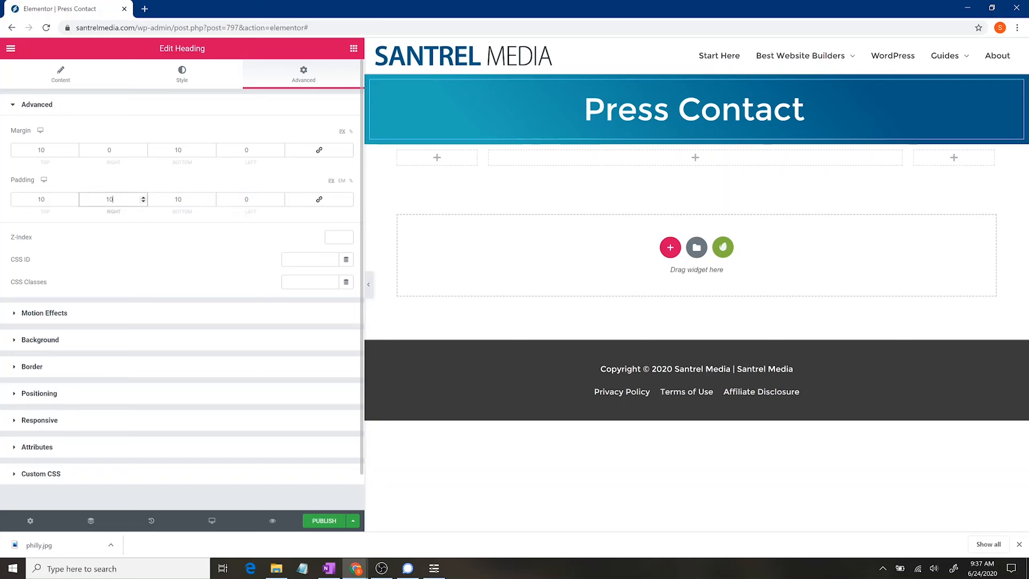
pyautogui.doubleClick(109, 199)
pyautogui.write('0')
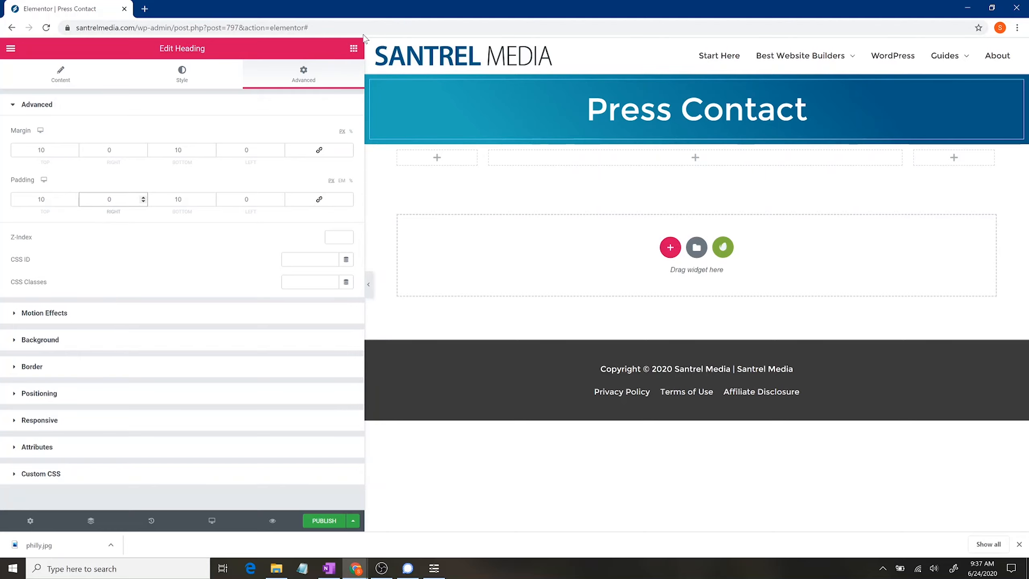
# Add two Spacer widgets to the banner, one above and one below the heading.
pyautogui.click(354, 49)
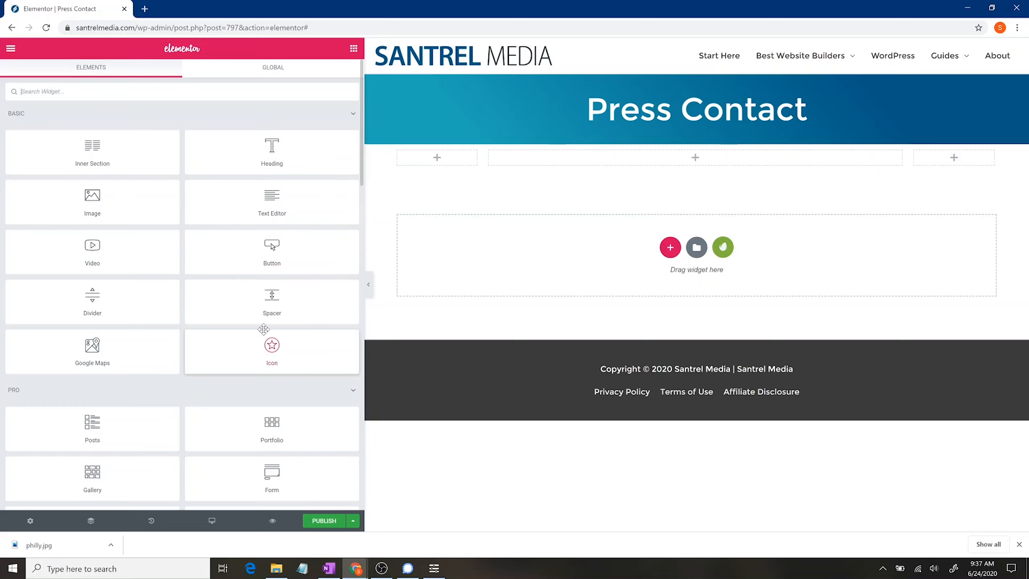
pyautogui.moveTo(274, 304); pyautogui.dragTo(604, 117)
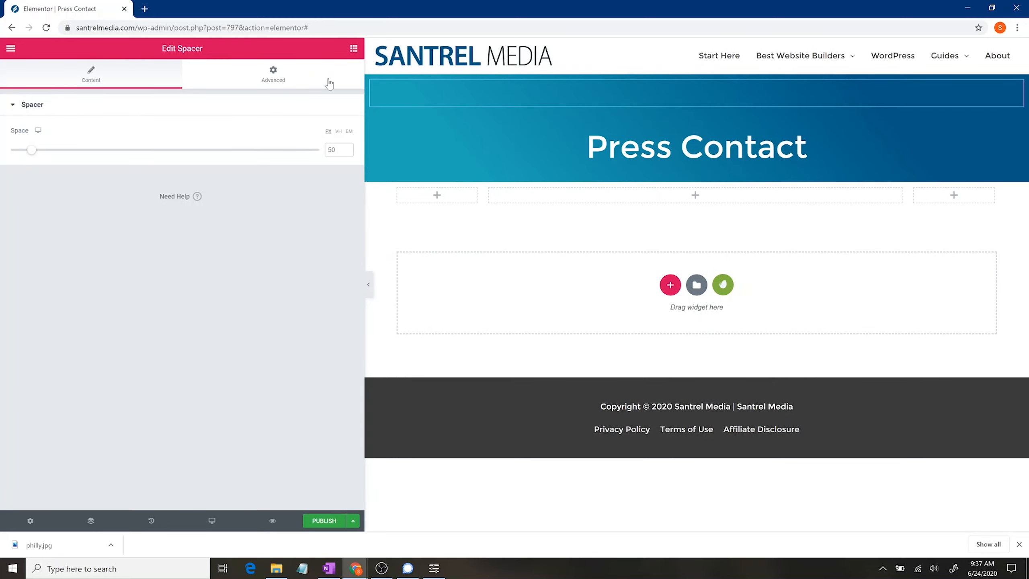
pyautogui.click(353, 48)
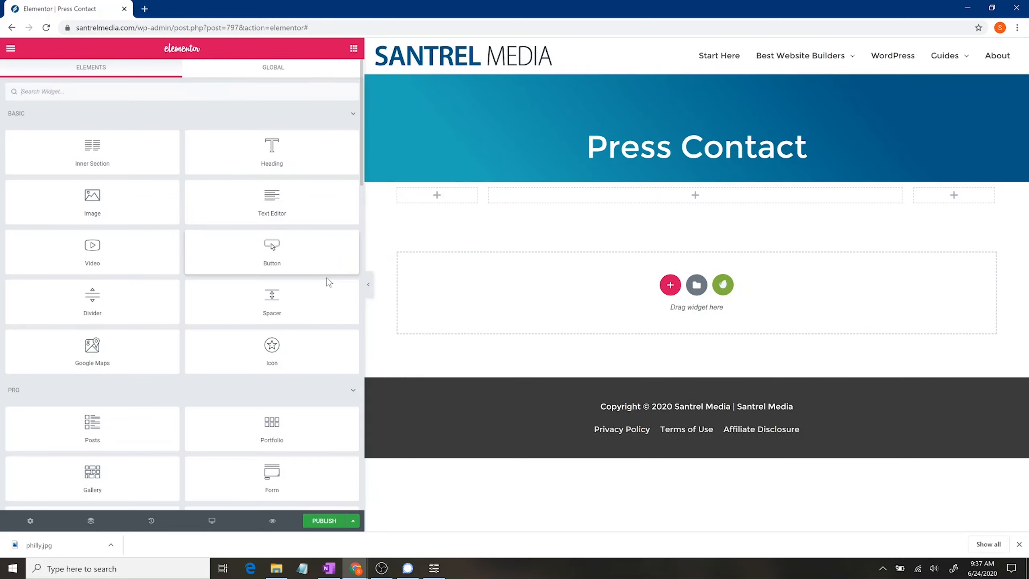
pyautogui.moveTo(283, 310); pyautogui.dragTo(641, 170)
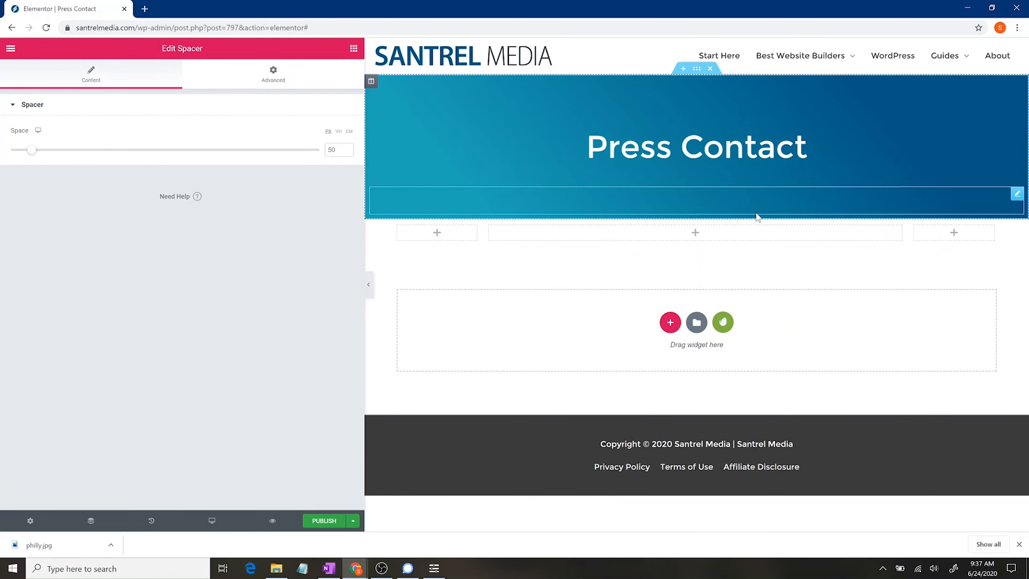
pyautogui.moveTo(758, 217); pyautogui.dragTo(723, 95)
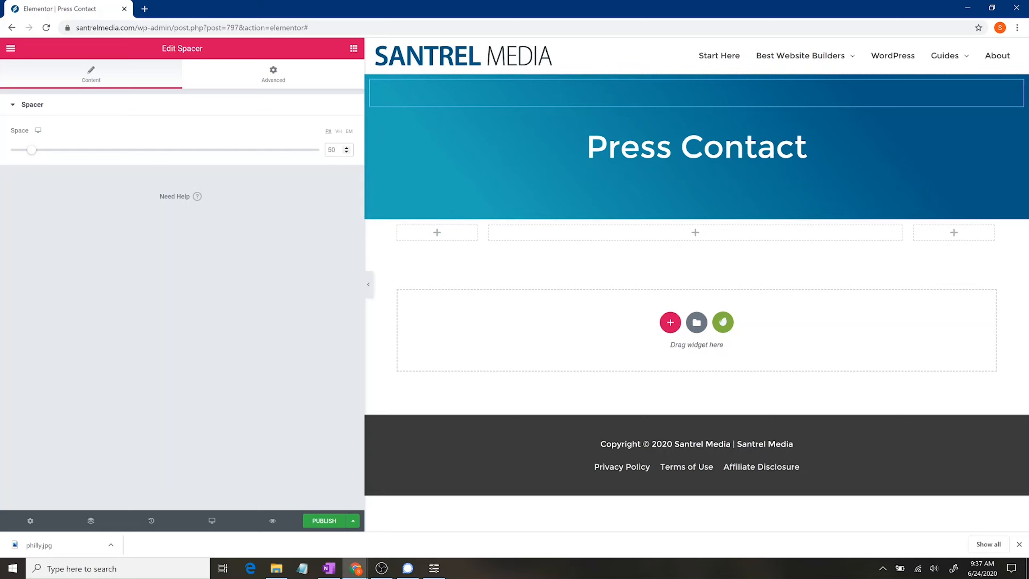
# Set both spacers' height to 75 px.
pyautogui.moveTo(337, 149); pyautogui.dragTo(276, 147)
pyautogui.write('75')
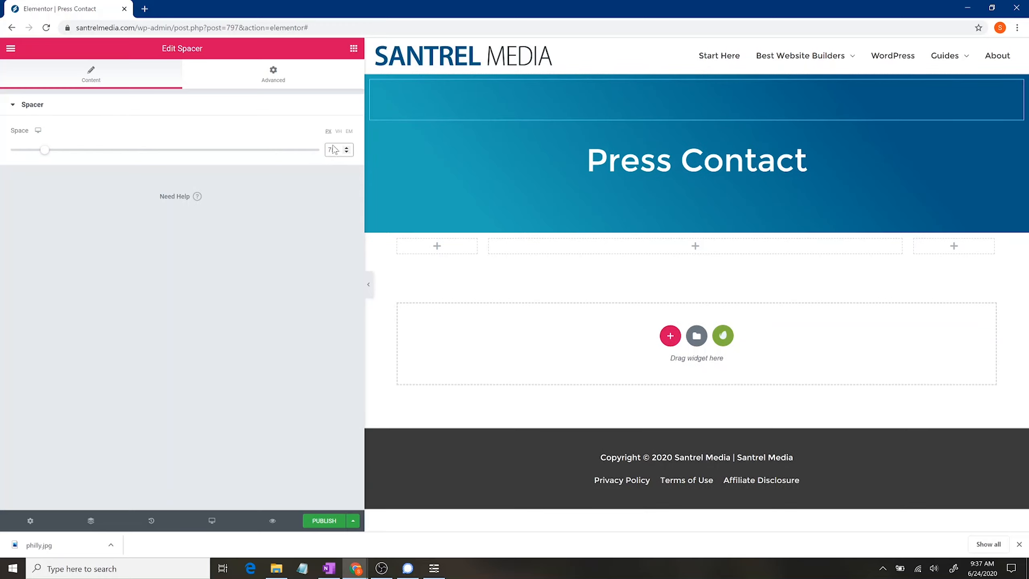
pyautogui.click(674, 219)
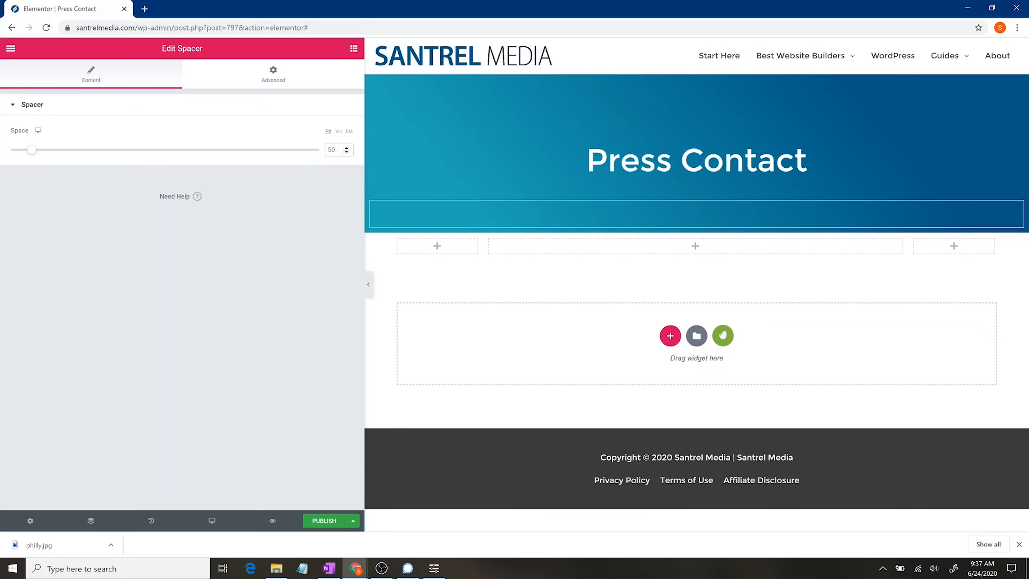
pyautogui.press('Down')
pyautogui.press('BackSpace')
pyautogui.press('BackSpace')
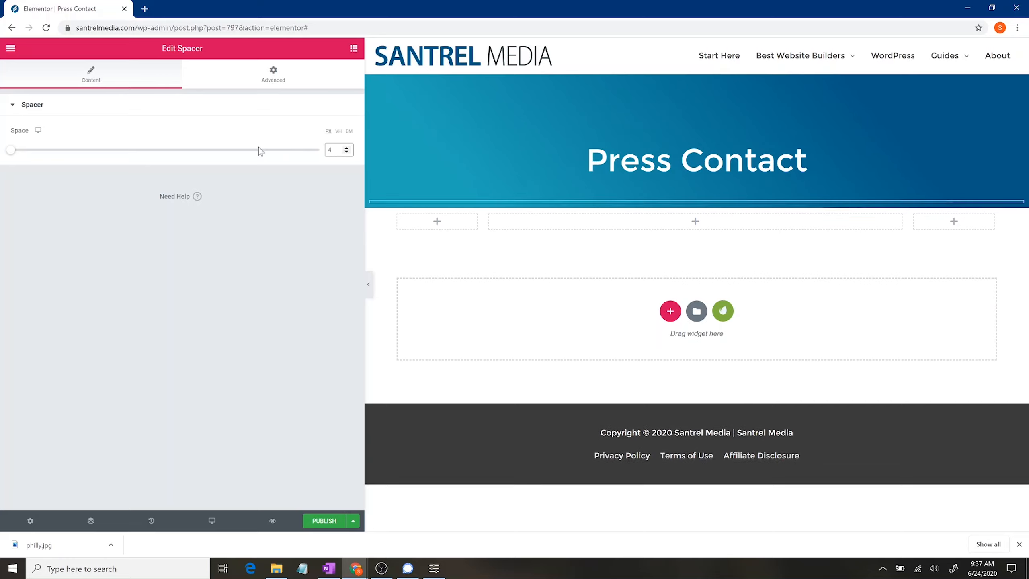
pyautogui.write('75')
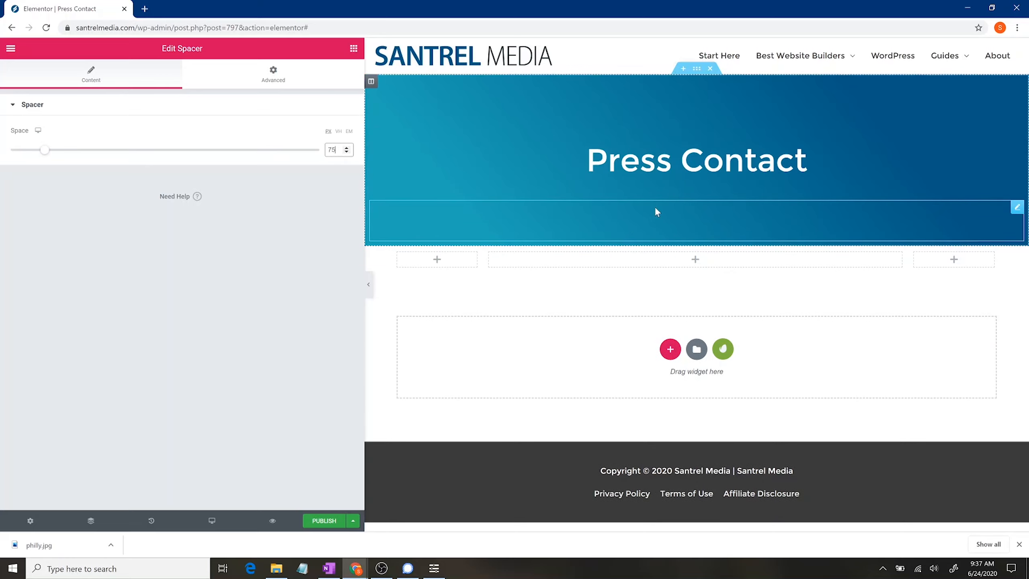
pyautogui.click(711, 138)
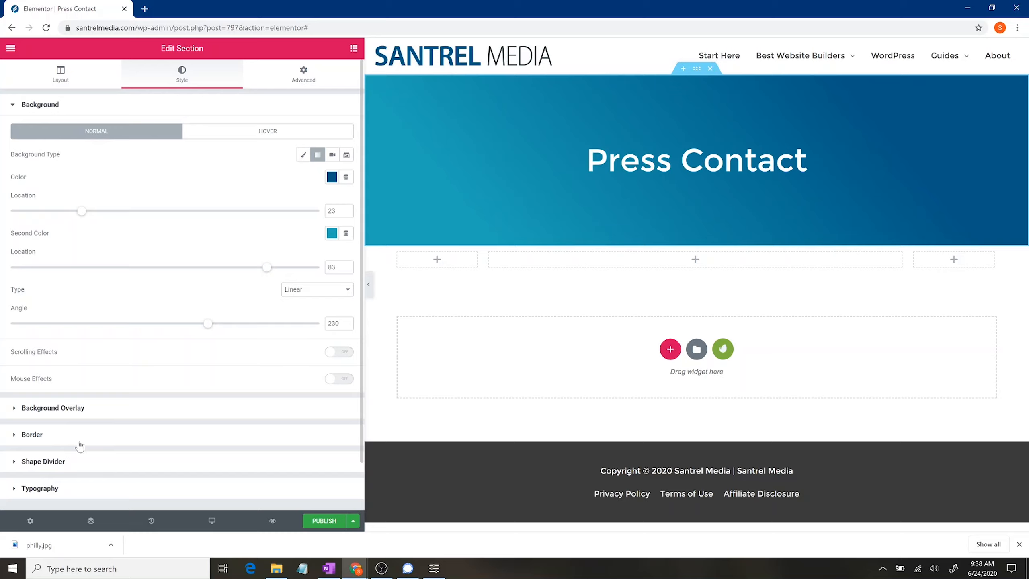
# Try a Mountains top shape divider on the banner, then remove it.
pyautogui.click(80, 468)
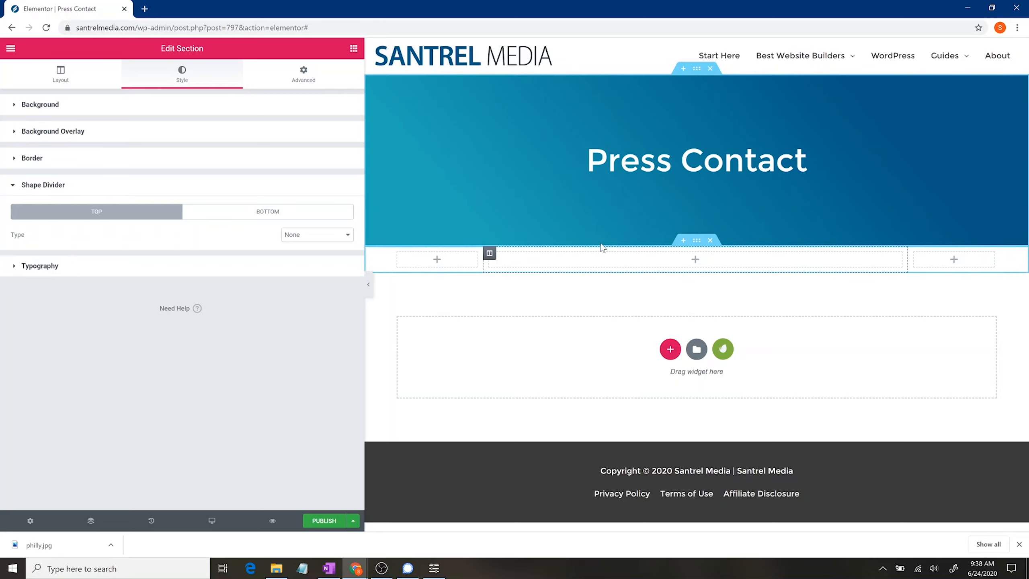
pyautogui.click(310, 234)
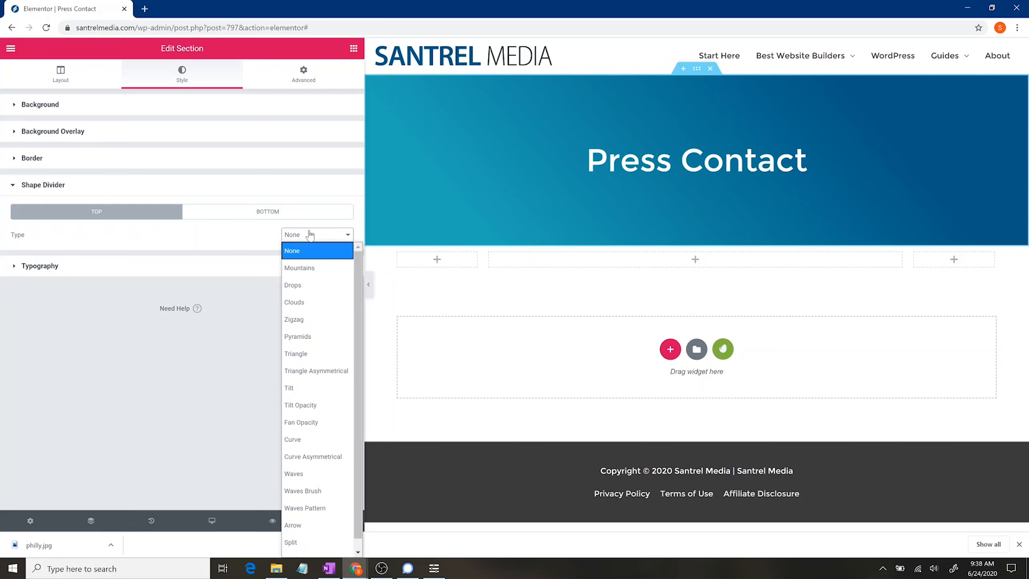
pyautogui.click(304, 272)
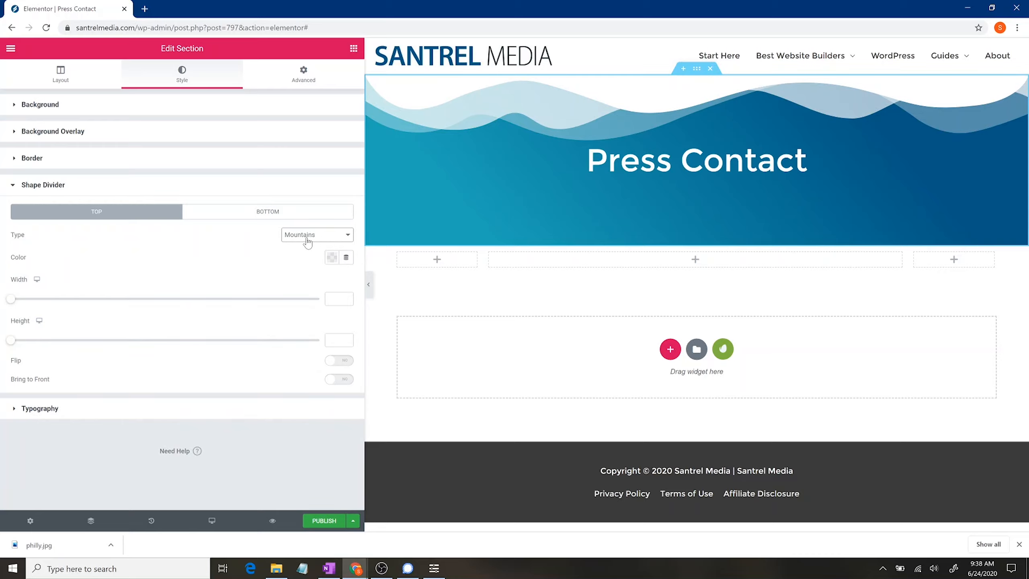
pyautogui.click(308, 237)
pyautogui.click(308, 253)
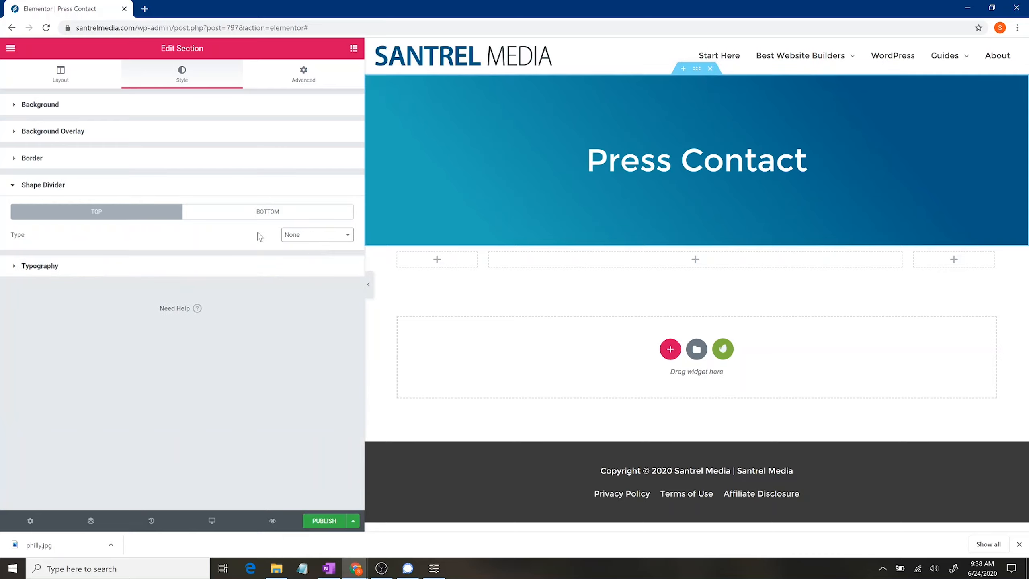
# Compare Waves Brush, Waves Pattern and Zigzag bottom dividers, settling on Mountains.
pyautogui.click(251, 214)
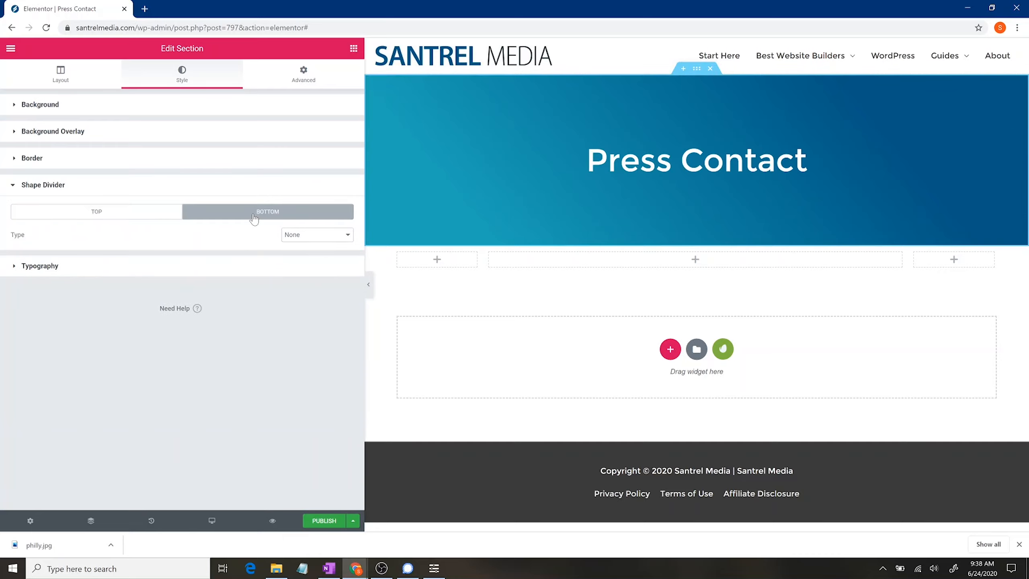
pyautogui.click(320, 235)
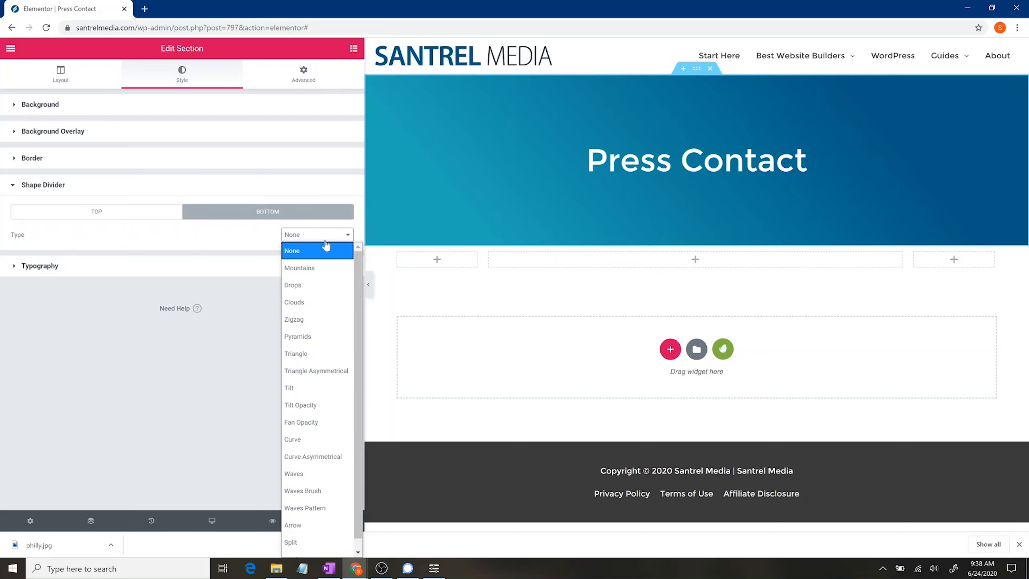
pyautogui.click(328, 261)
pyautogui.click(324, 239)
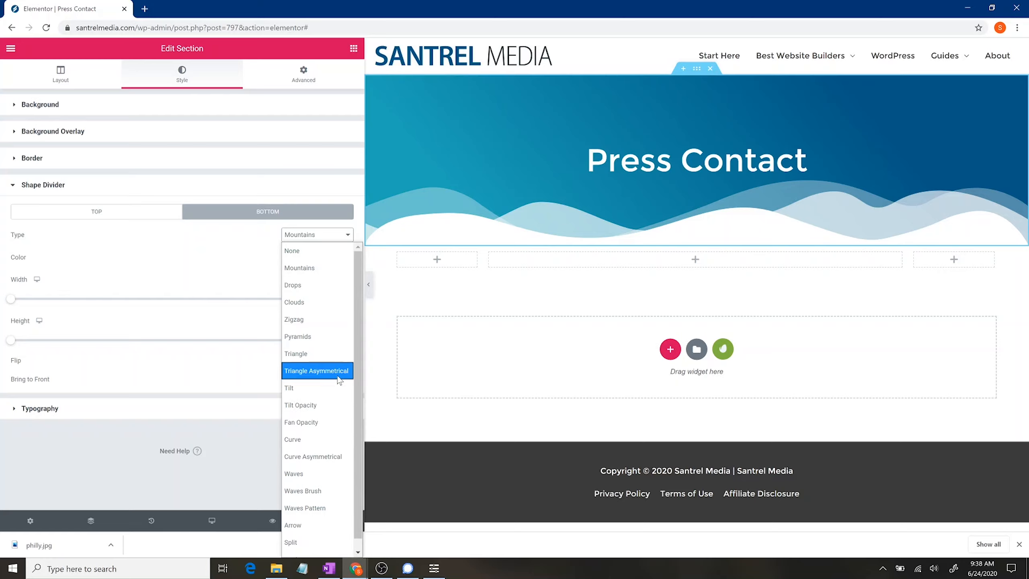
pyautogui.click(328, 491)
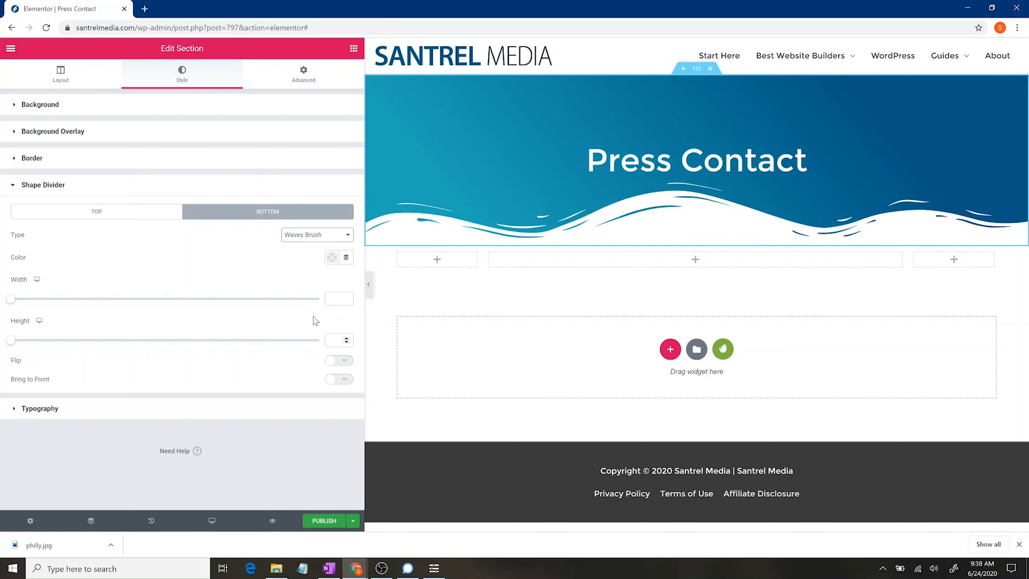
pyautogui.click(293, 239)
pyautogui.click(317, 496)
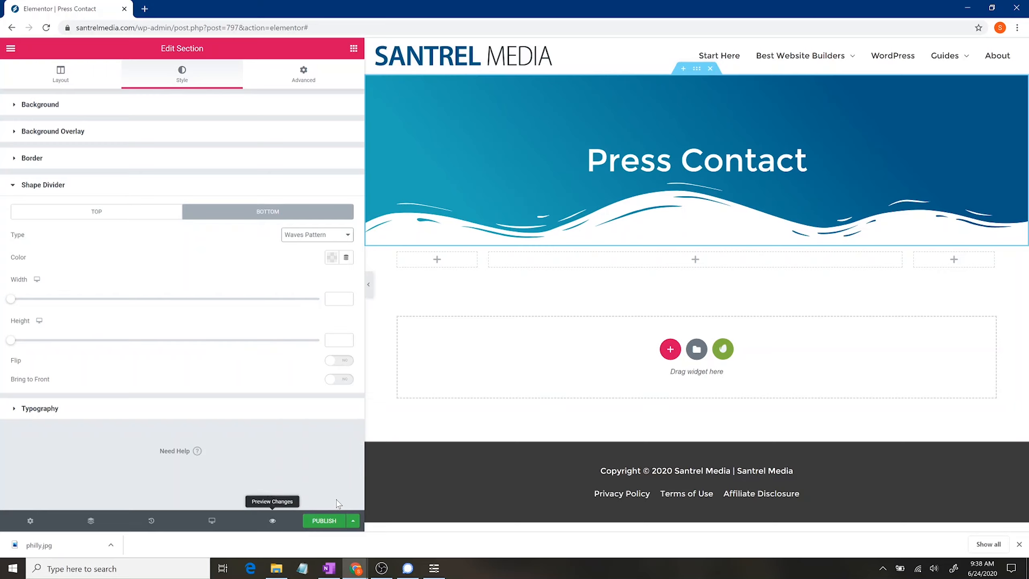
pyautogui.click(329, 239)
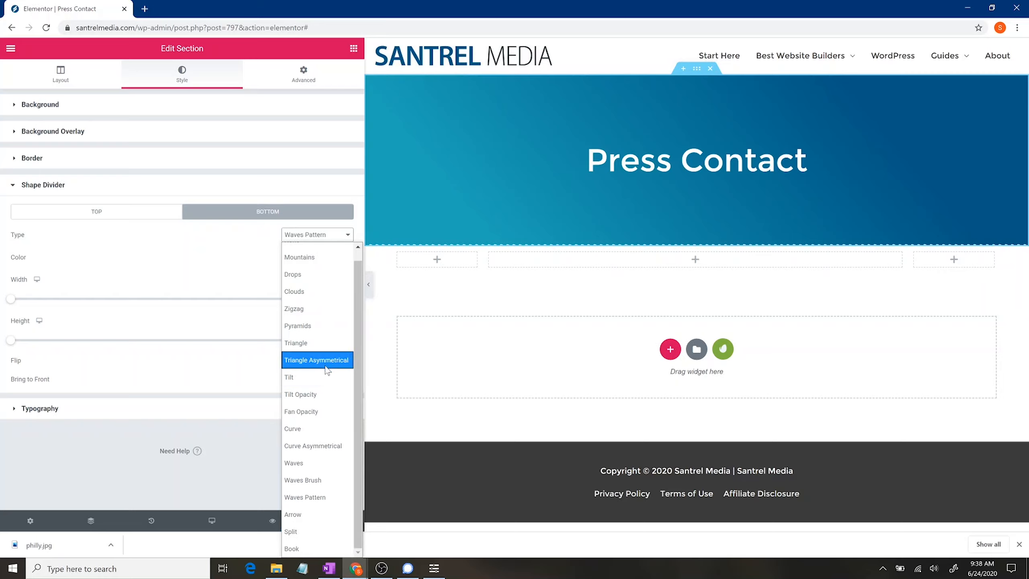
pyautogui.click(328, 312)
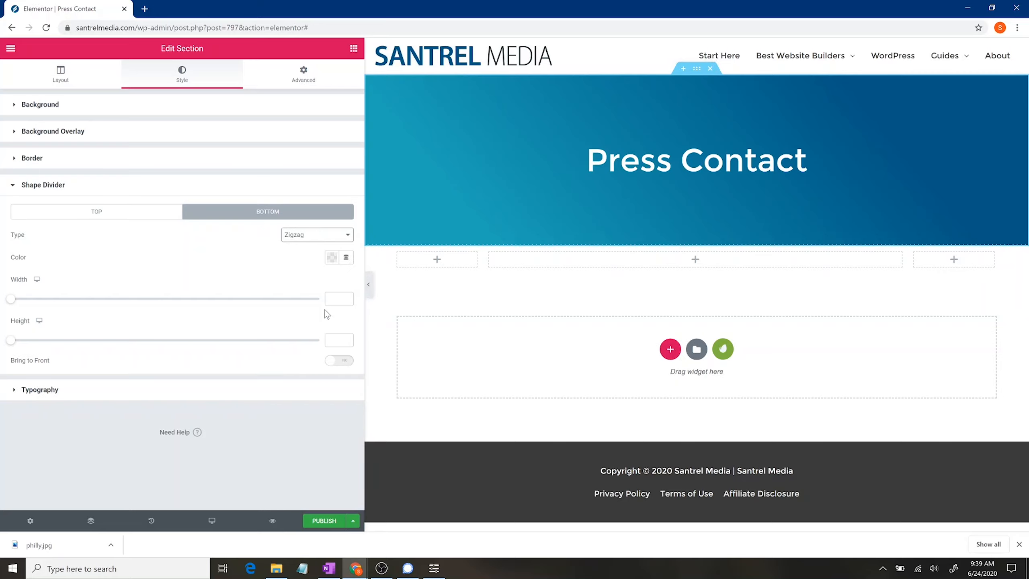
pyautogui.click(312, 235)
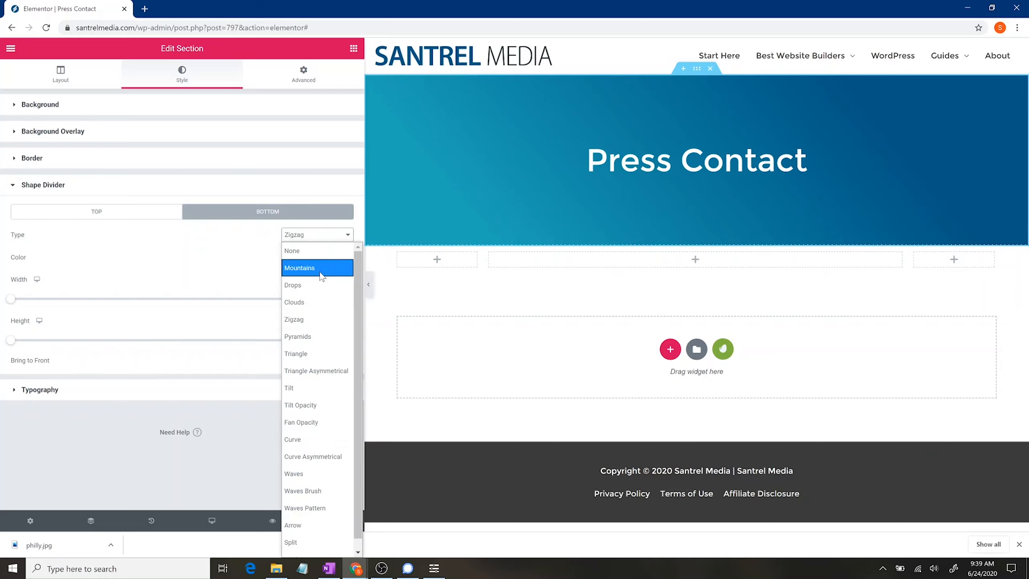
pyautogui.click(320, 269)
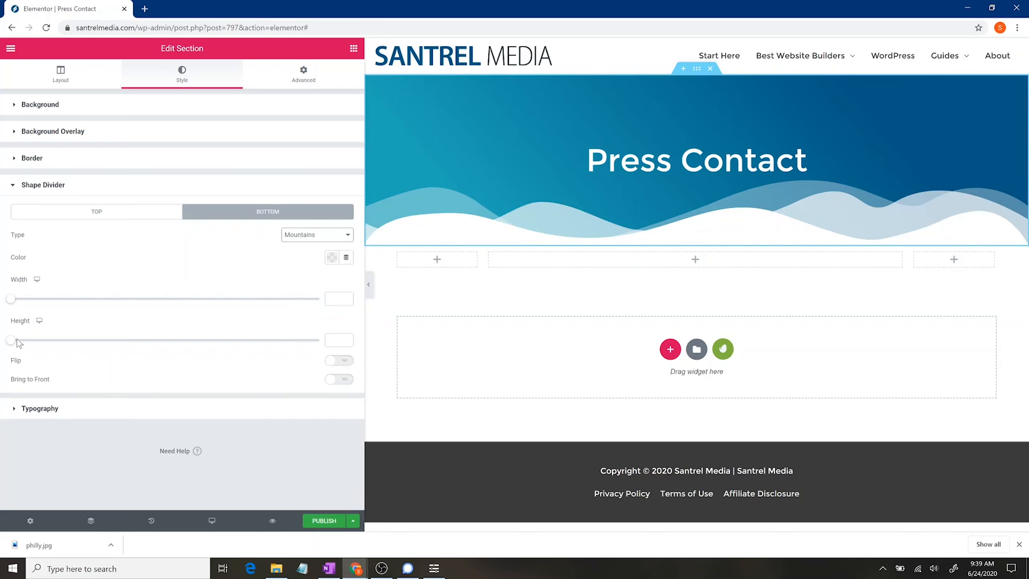
# Set the Mountains divider width to about 247 and its height to about 44.
pyautogui.moveTo(17, 342); pyautogui.dragTo(39, 356)
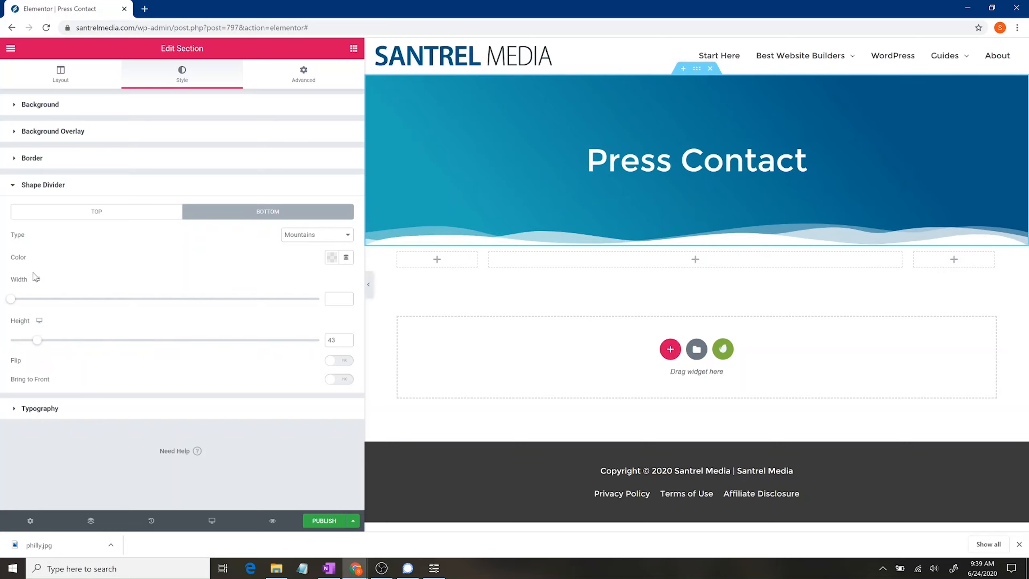
pyautogui.moveTo(13, 304); pyautogui.dragTo(231, 319)
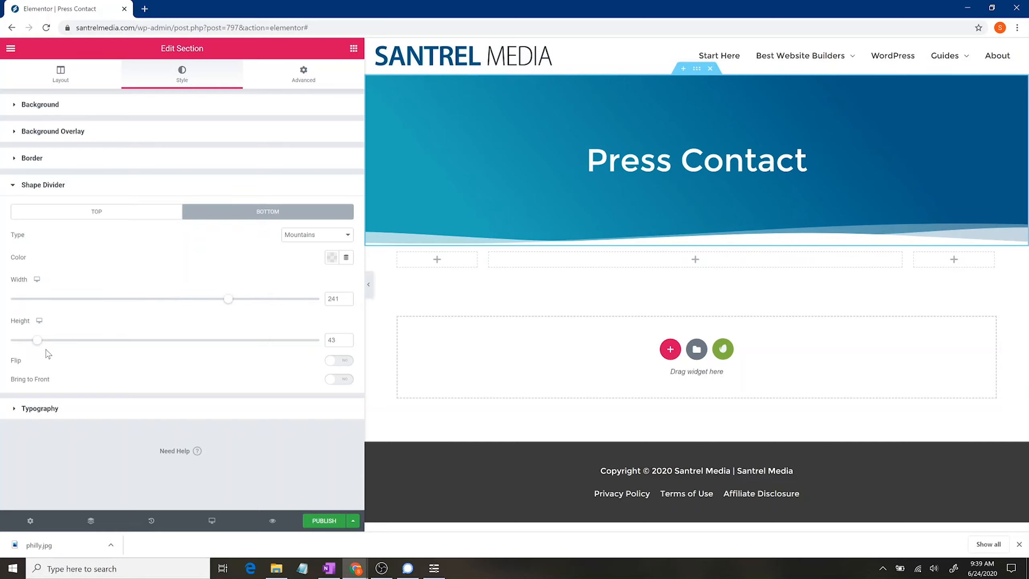
pyautogui.moveTo(40, 346); pyautogui.dragTo(49, 345)
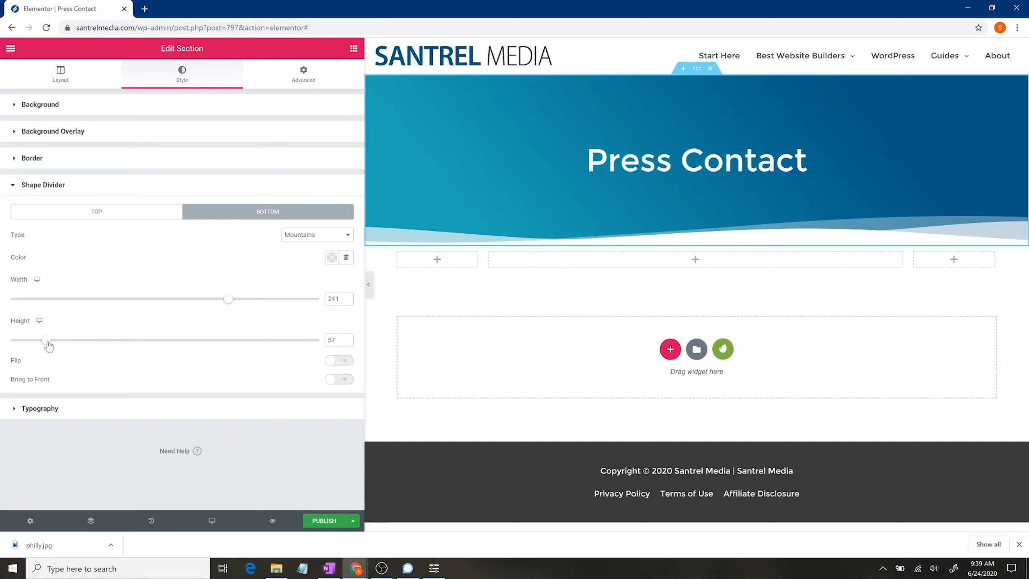
pyautogui.moveTo(228, 306); pyautogui.dragTo(235, 306)
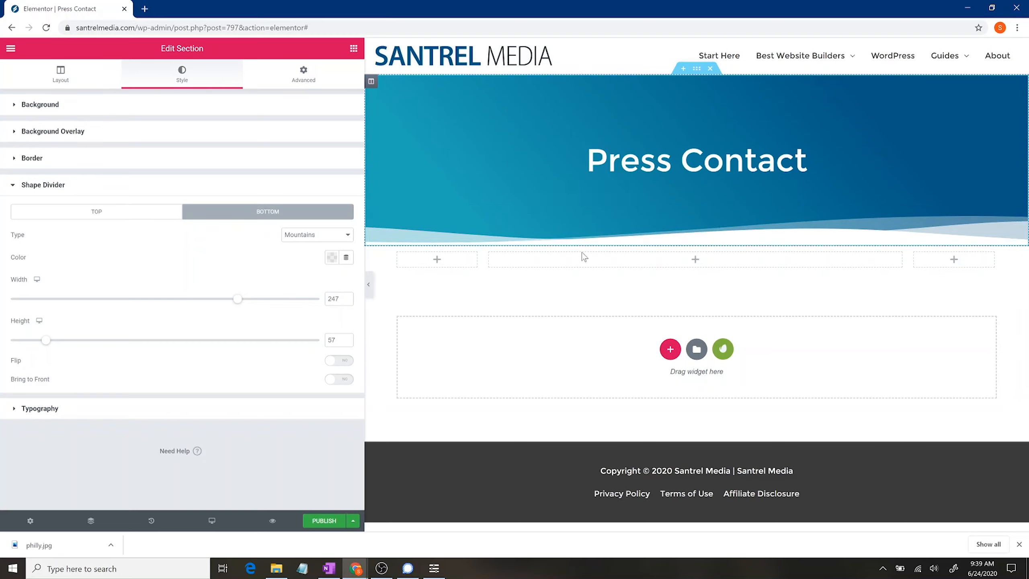
pyautogui.moveTo(50, 344); pyautogui.dragTo(39, 347)
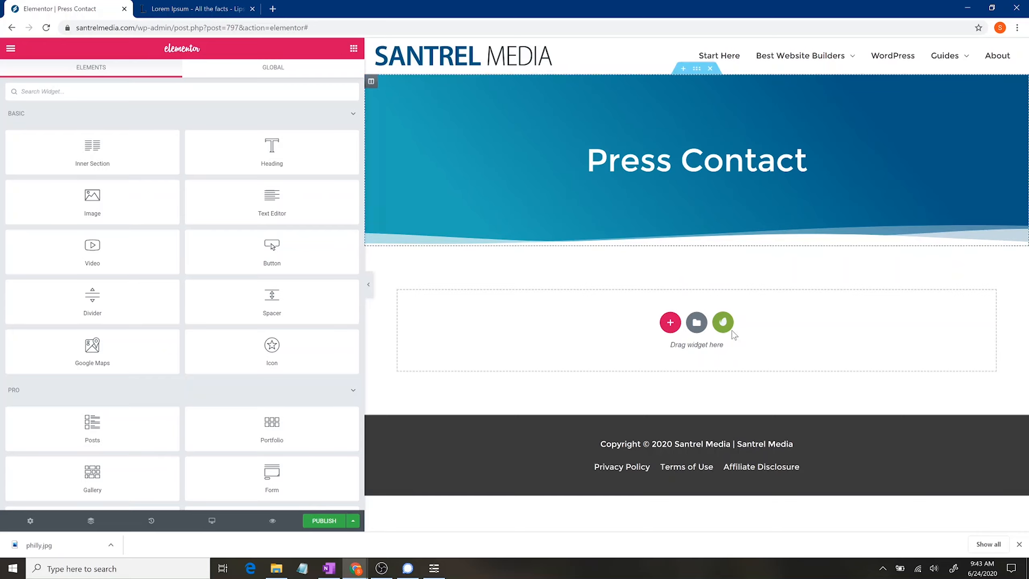
# Add a two-column section and narrow the left column to about 32%.
pyautogui.click(670, 323)
pyautogui.click(601, 356)
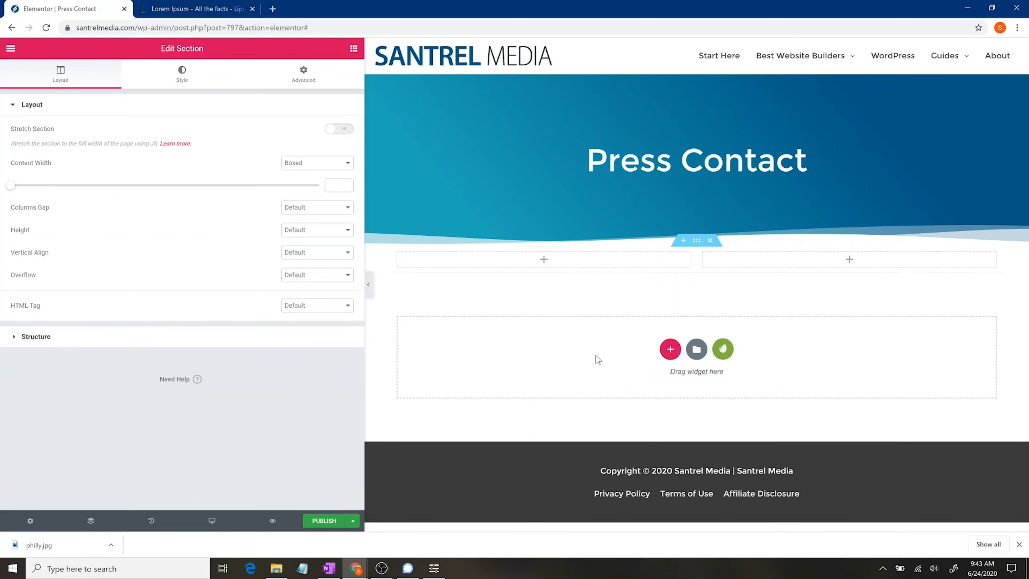
pyautogui.moveTo(693, 265); pyautogui.dragTo(582, 261)
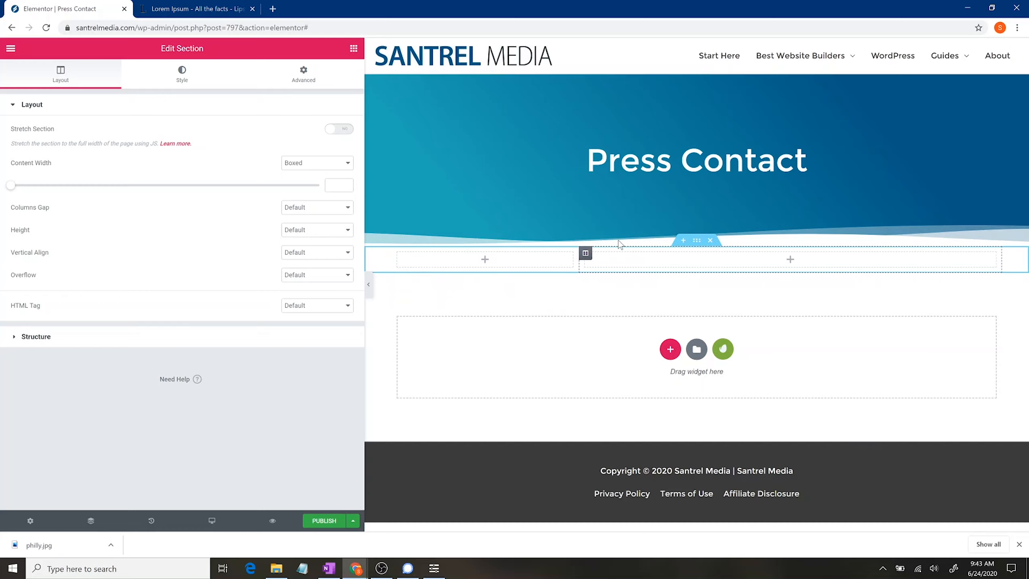
# Drop a Text Editor into the right column and lengthen it with pasted Lorem ipsum.
pyautogui.click(354, 48)
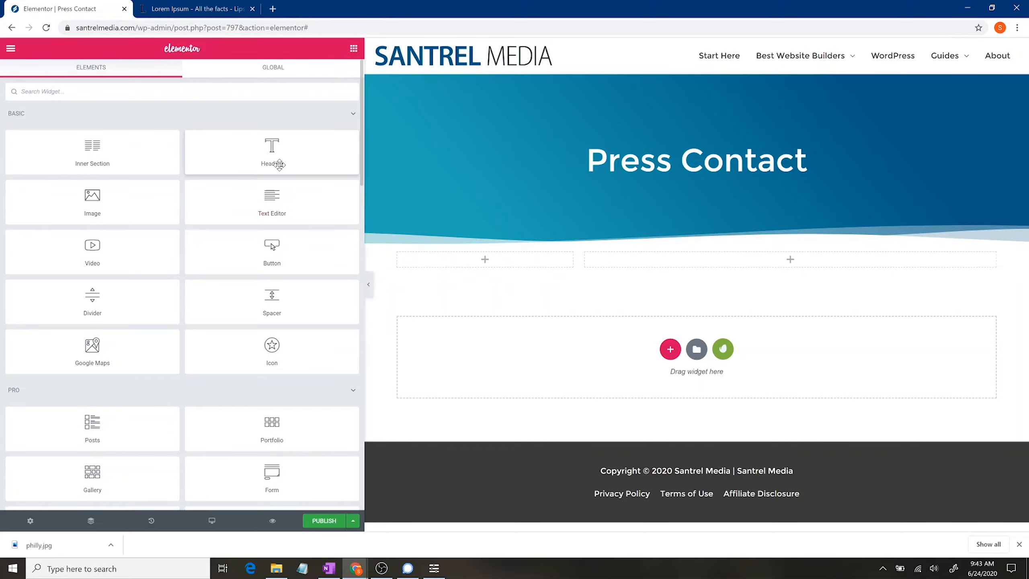
pyautogui.moveTo(272, 203); pyautogui.dragTo(620, 248)
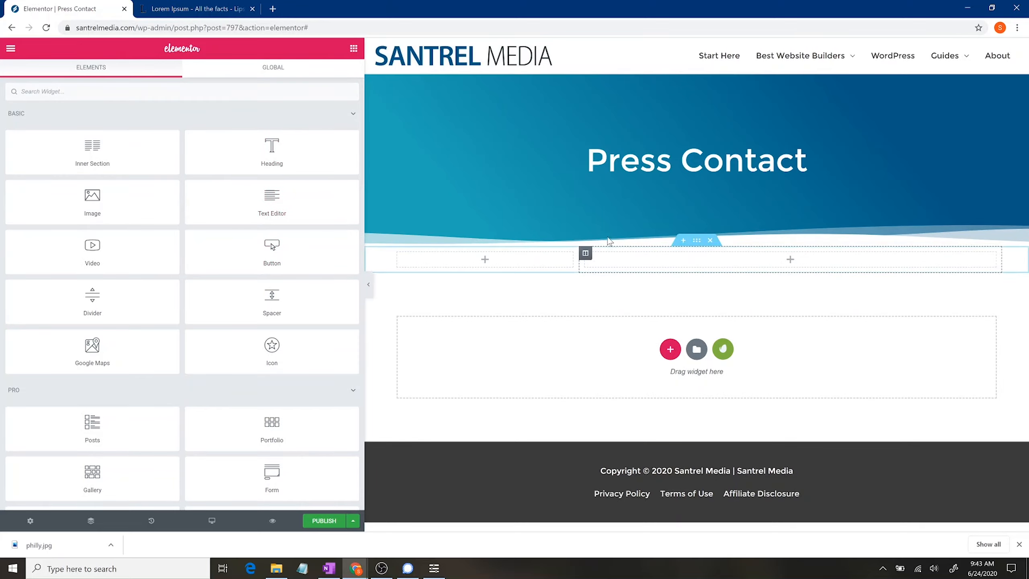
pyautogui.moveTo(267, 202); pyautogui.dragTo(696, 261)
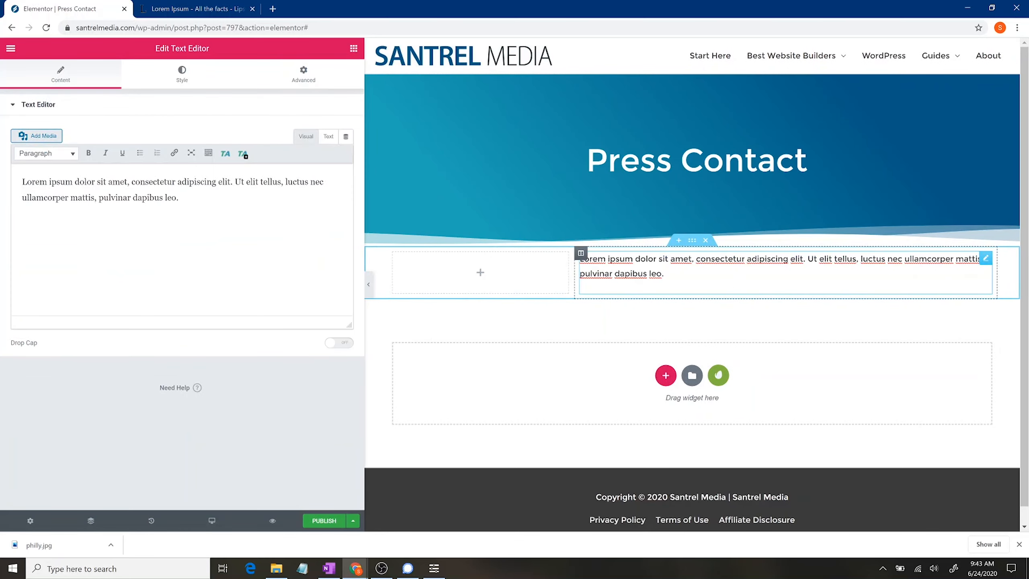
pyautogui.moveTo(665, 275); pyautogui.dragTo(572, 258)
pyautogui.hotkey('ctrl', 'c')
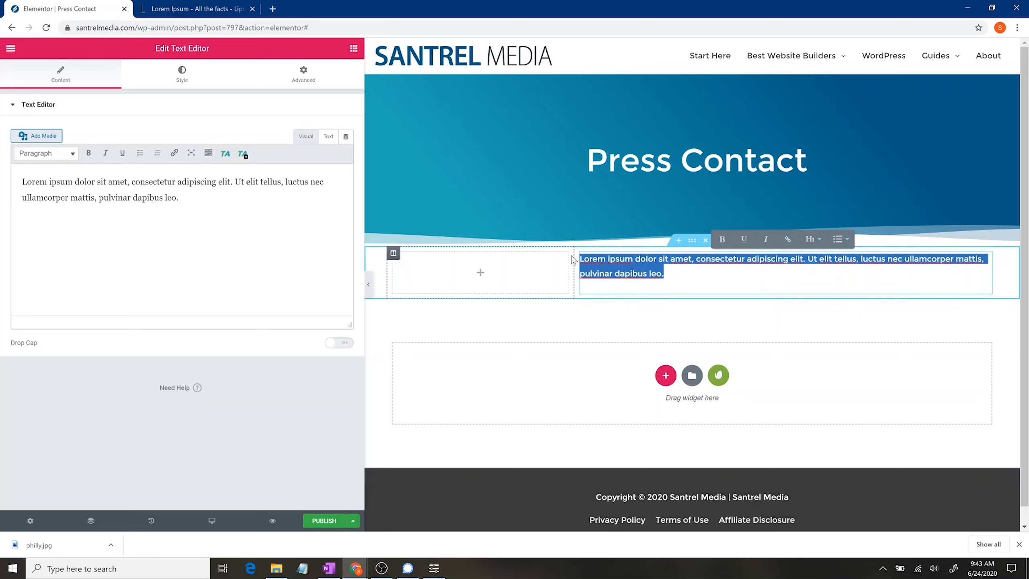
pyautogui.press('Right')
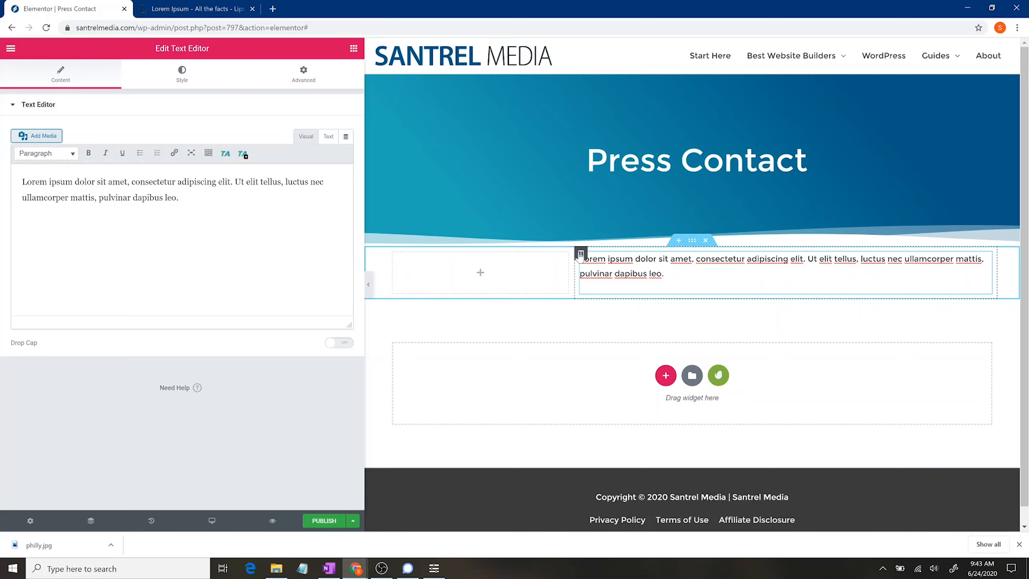
pyautogui.hotkey('ctrl', 'v')
pyautogui.hotkey('ctrl', 'v')
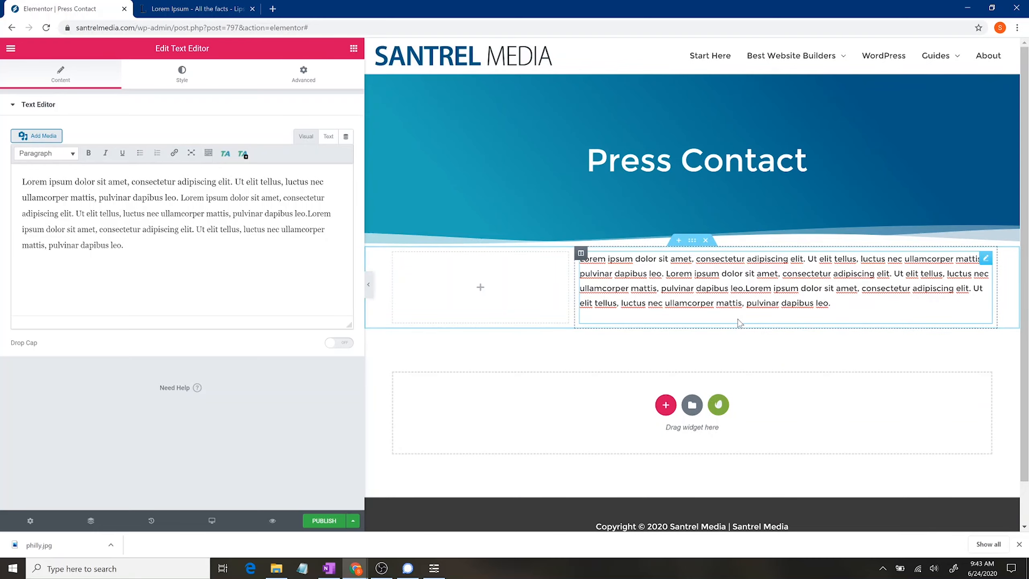
pyautogui.click(459, 289)
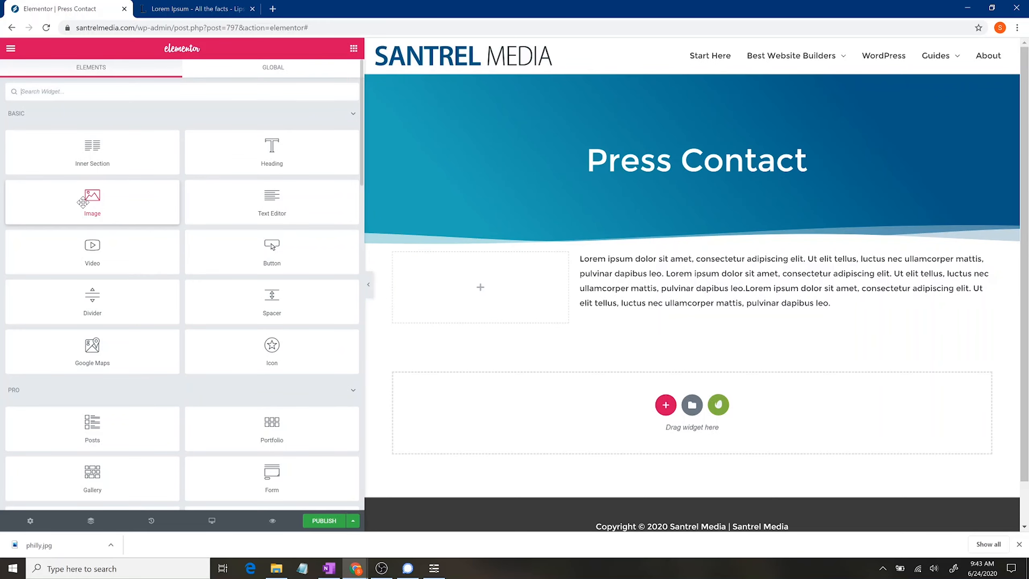
# Add an Image widget to the left column showing the crossed-arms portrait photo, with no link.
pyautogui.moveTo(91, 199); pyautogui.dragTo(425, 283)
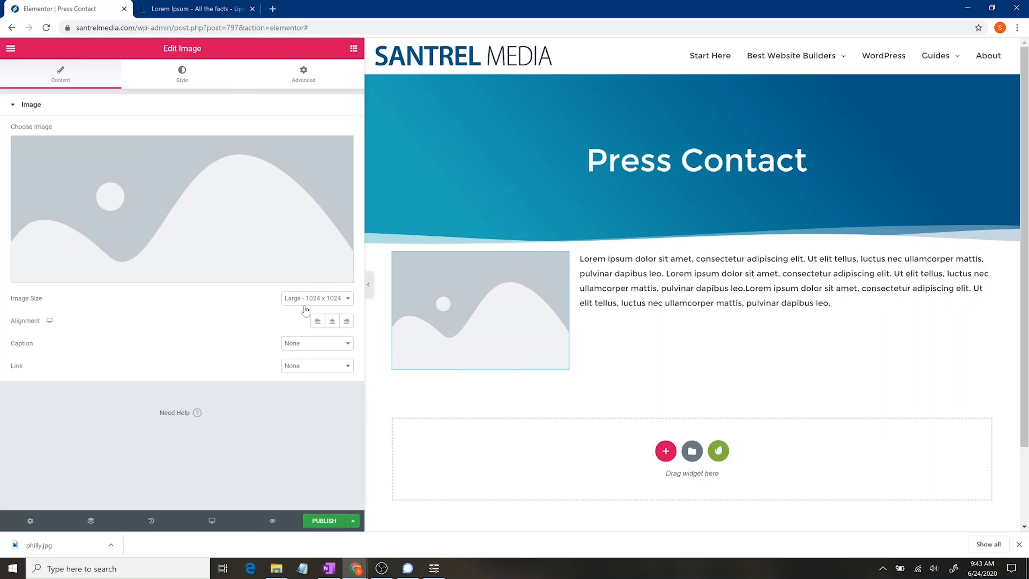
pyautogui.press('F11')
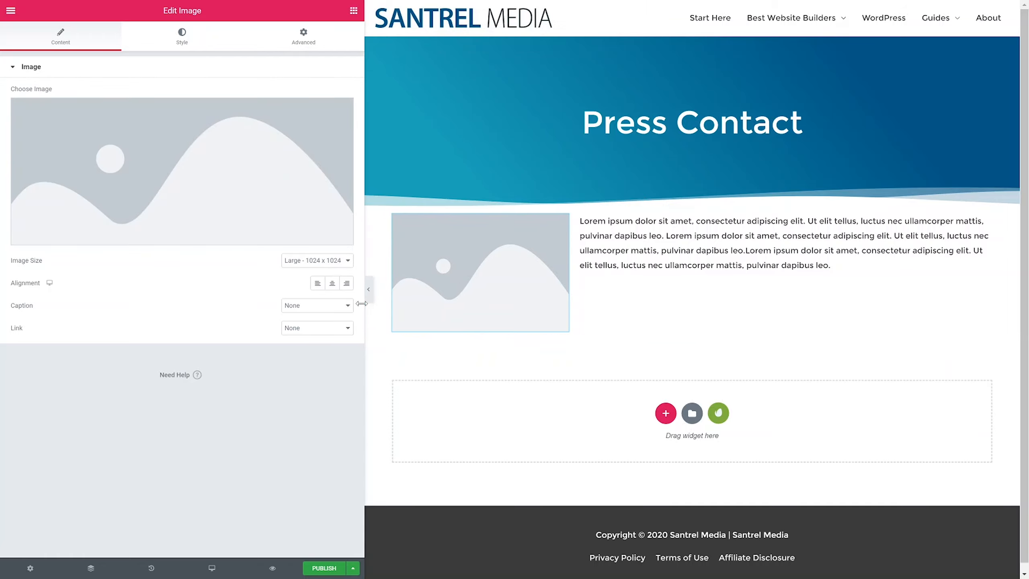
pyautogui.click(331, 328)
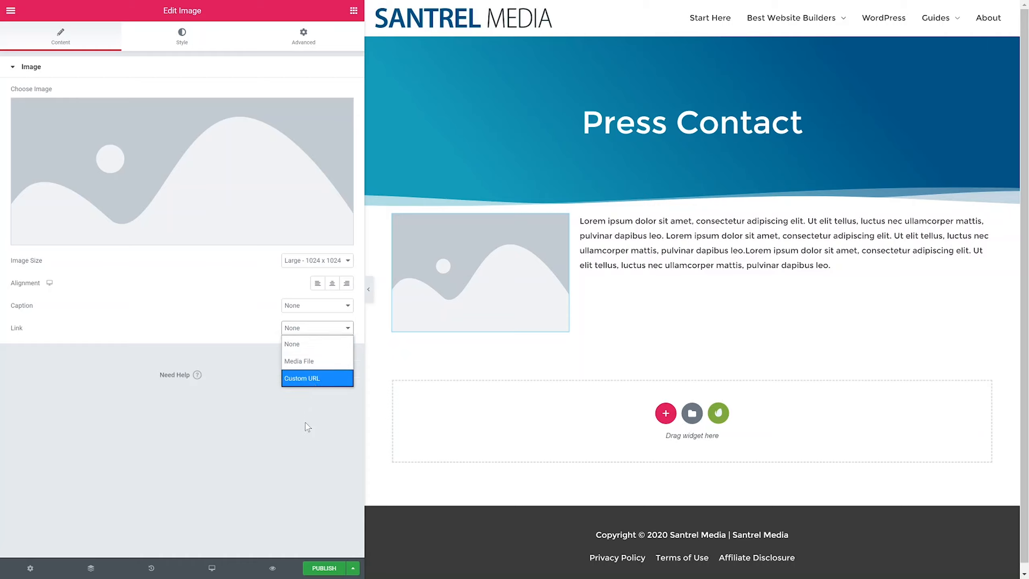
pyautogui.click(314, 153)
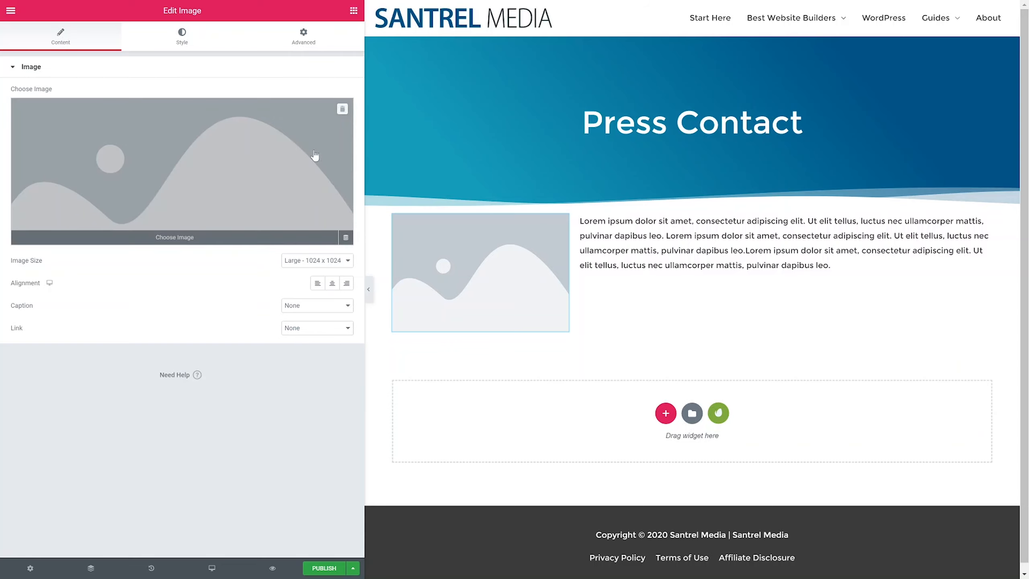
pyautogui.click(314, 155)
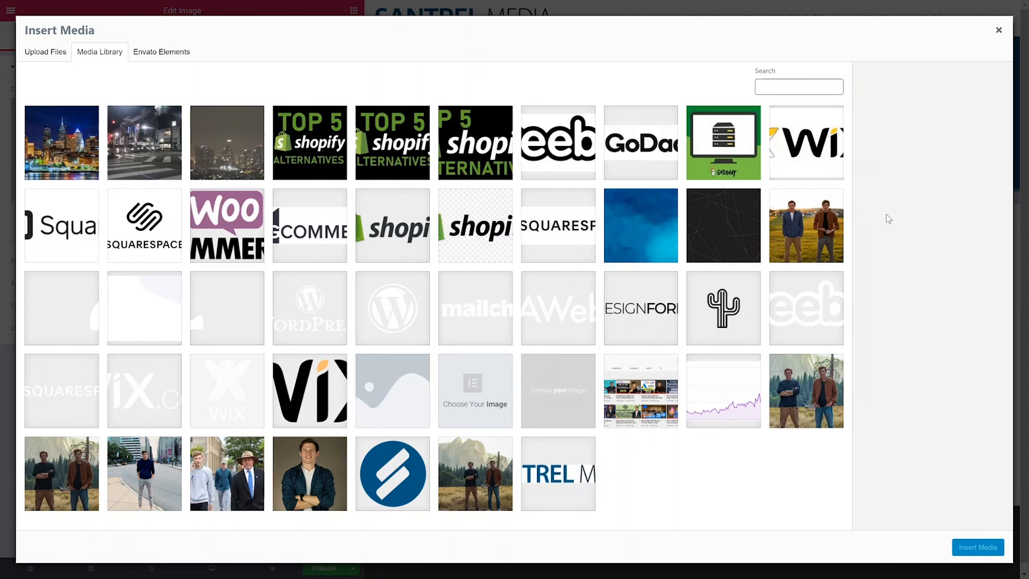
pyautogui.click(290, 491)
pyautogui.click(977, 549)
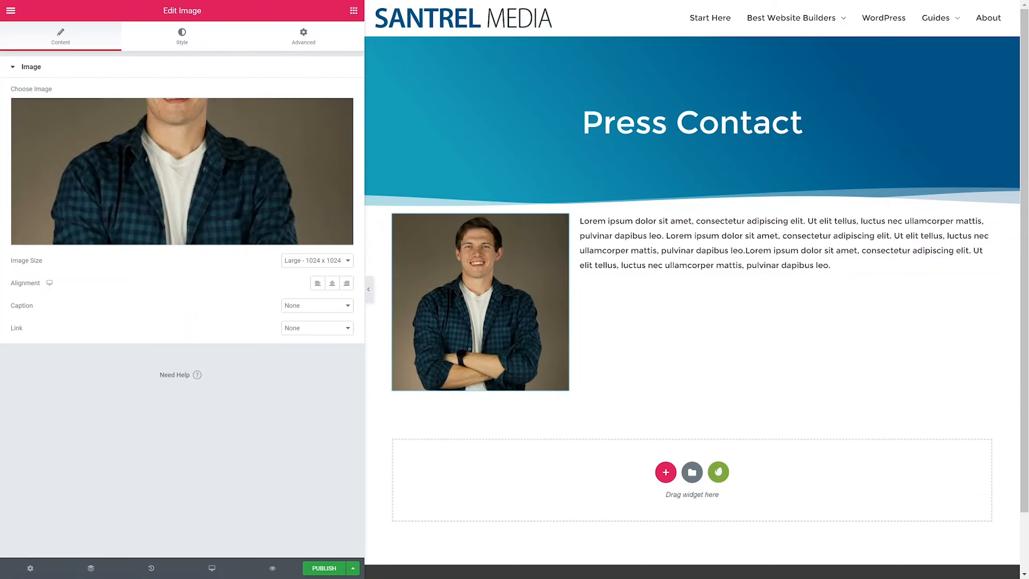
pyautogui.click(353, 10)
# Add a Default-style button labelled 'Read More About Us' linking to the About page.
pyautogui.moveTo(268, 211); pyautogui.dragTo(730, 276)
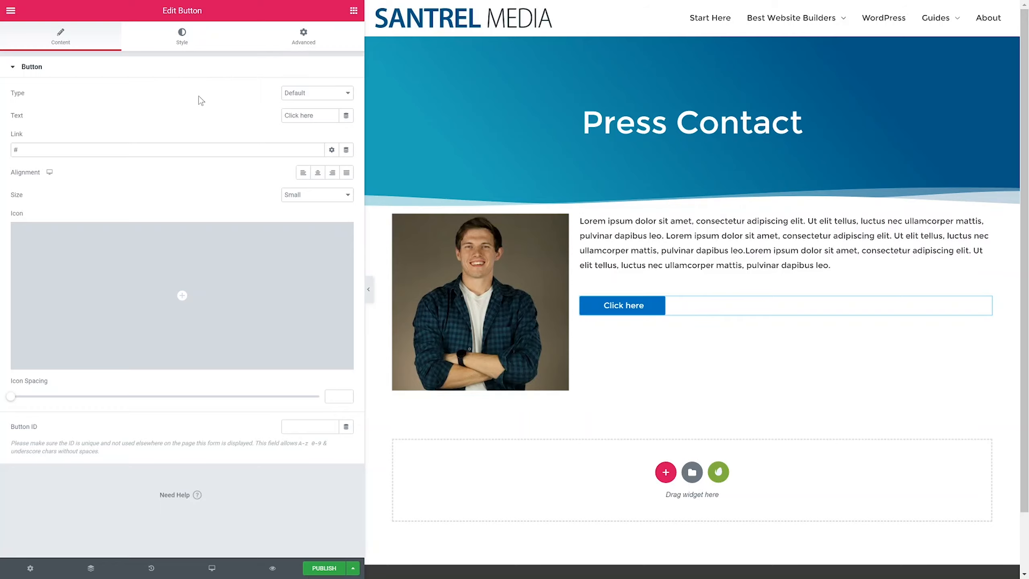
pyautogui.click(329, 94)
pyautogui.click(322, 94)
pyautogui.press('Tab')
pyautogui.write('Read ')
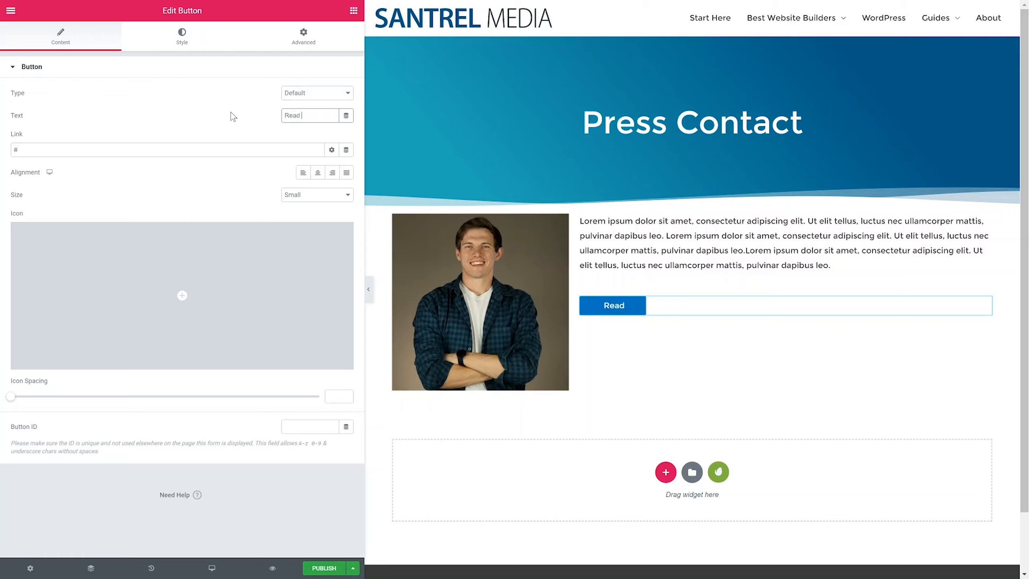
pyautogui.write('More About Us')
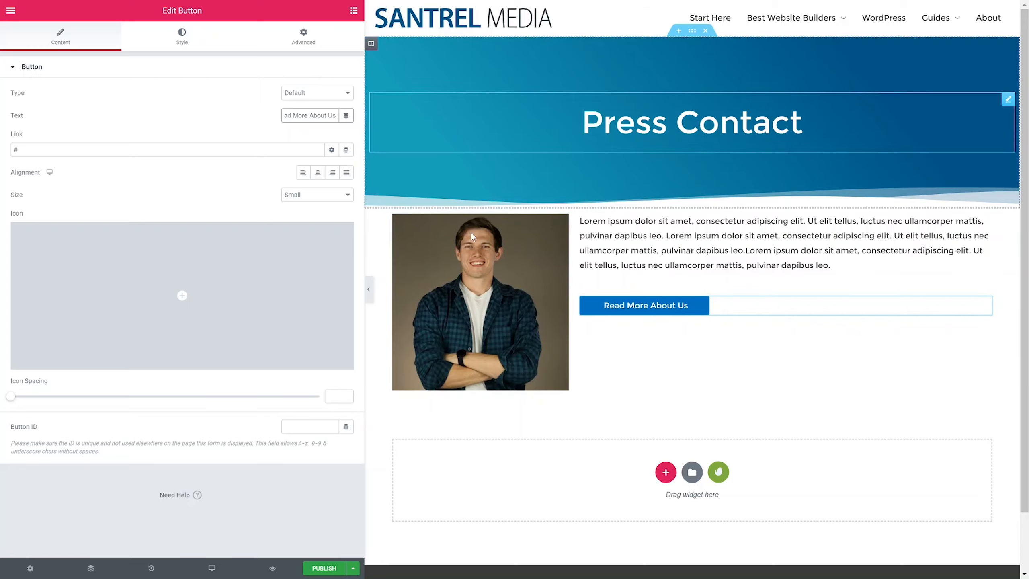
pyautogui.click(18, 150)
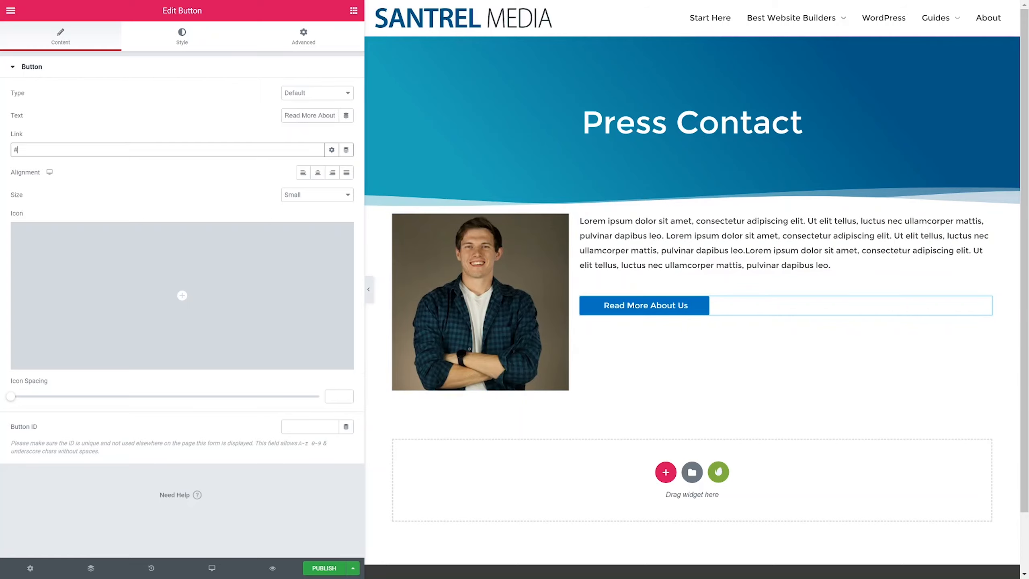
pyautogui.press('BackSpace')
pyautogui.write('about us')
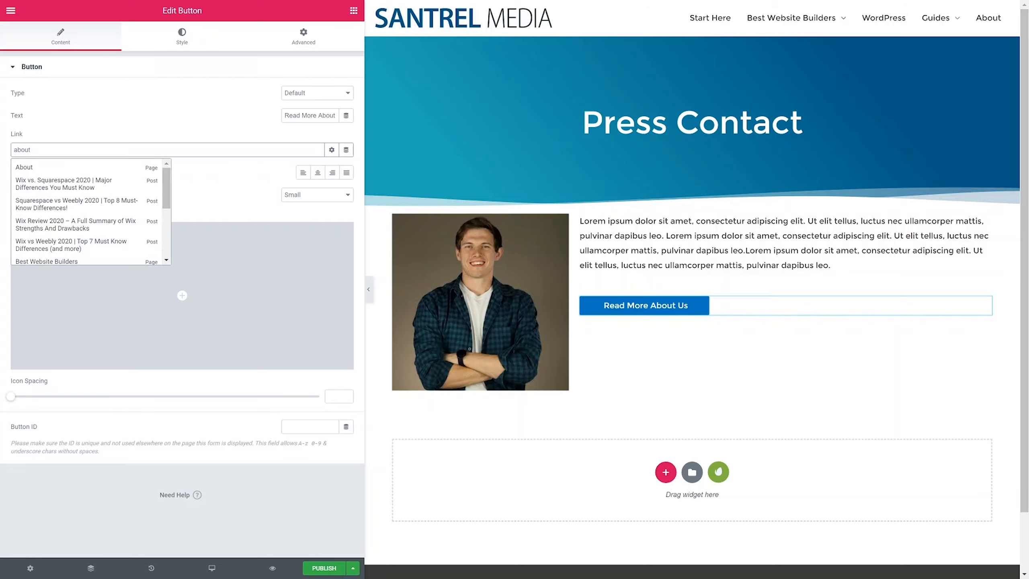
pyautogui.click(133, 172)
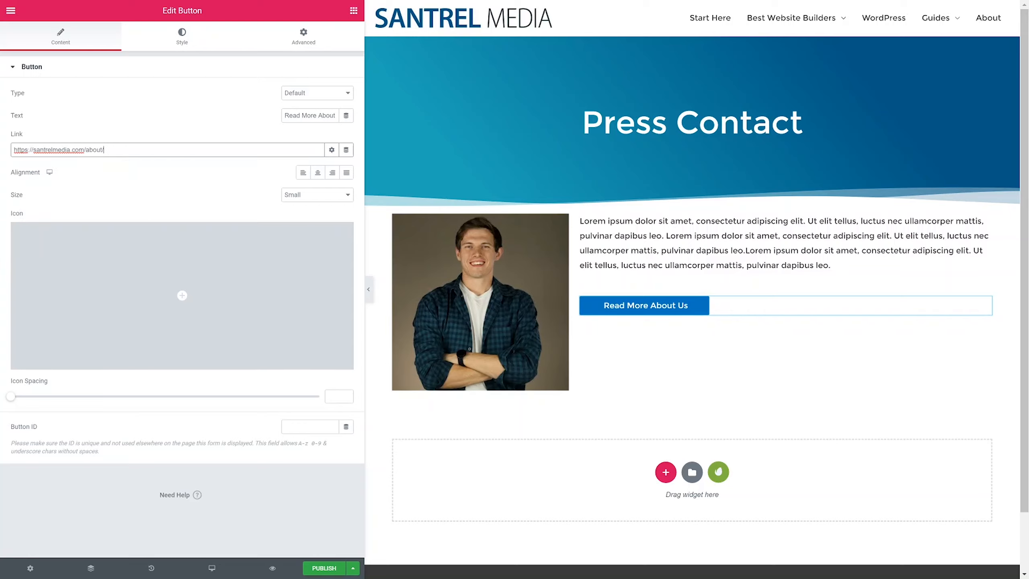
# Make the button Extra Large, narrow the photo column, and center the button.
pyautogui.click(317, 196)
pyautogui.click(319, 280)
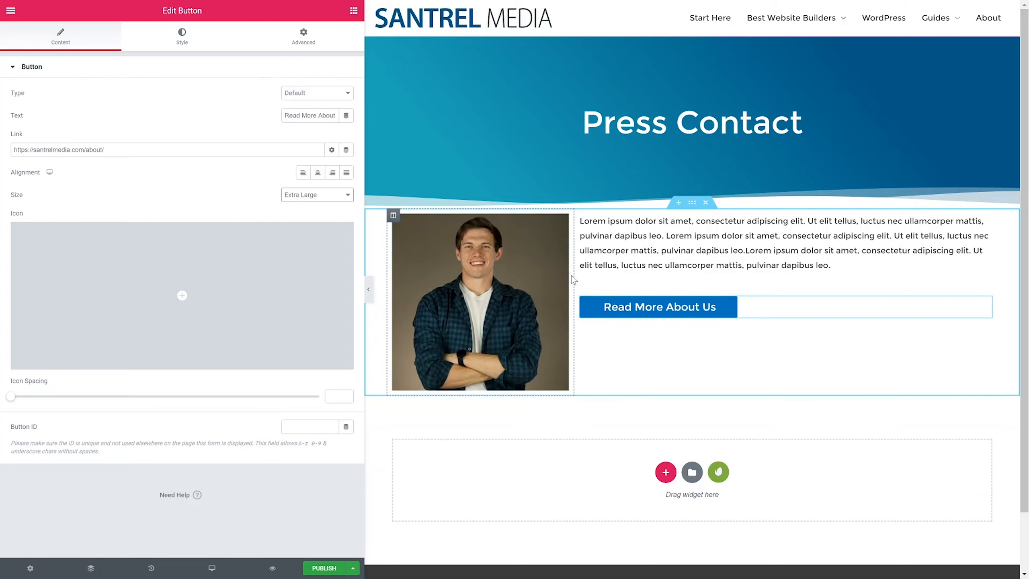
pyautogui.moveTo(575, 277); pyautogui.dragTo(533, 274)
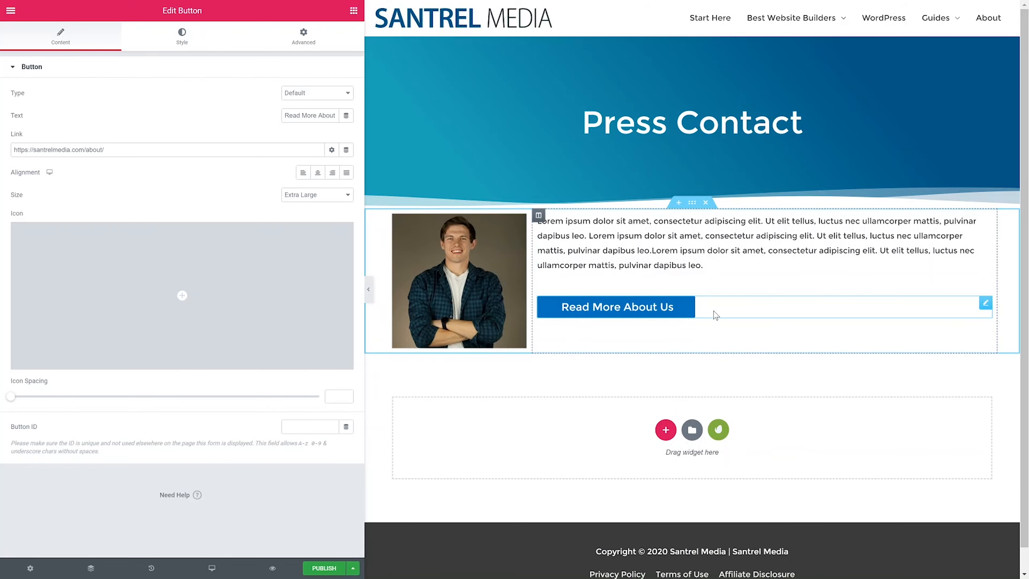
pyautogui.click(317, 173)
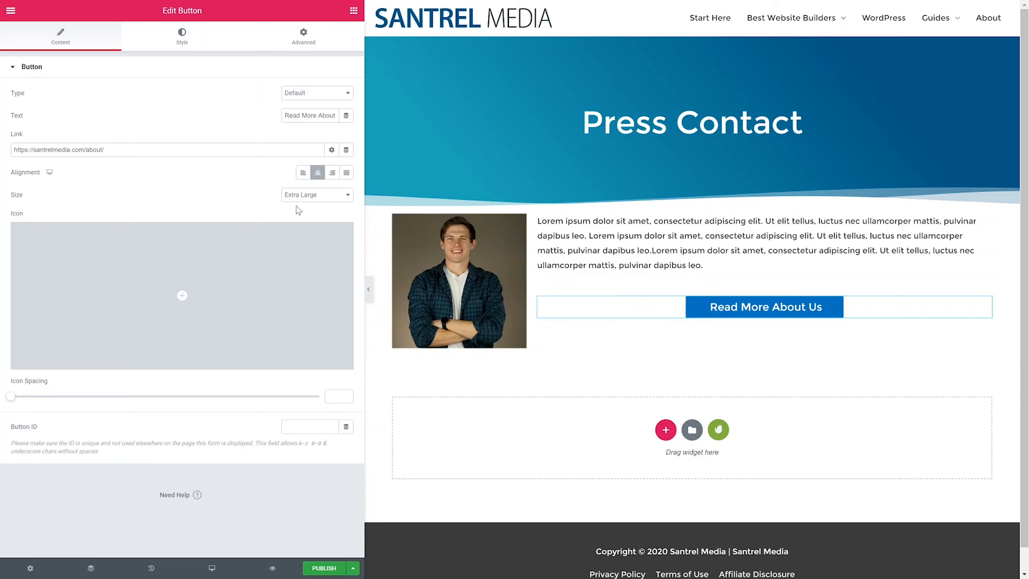
pyautogui.moveTo(184, 294)
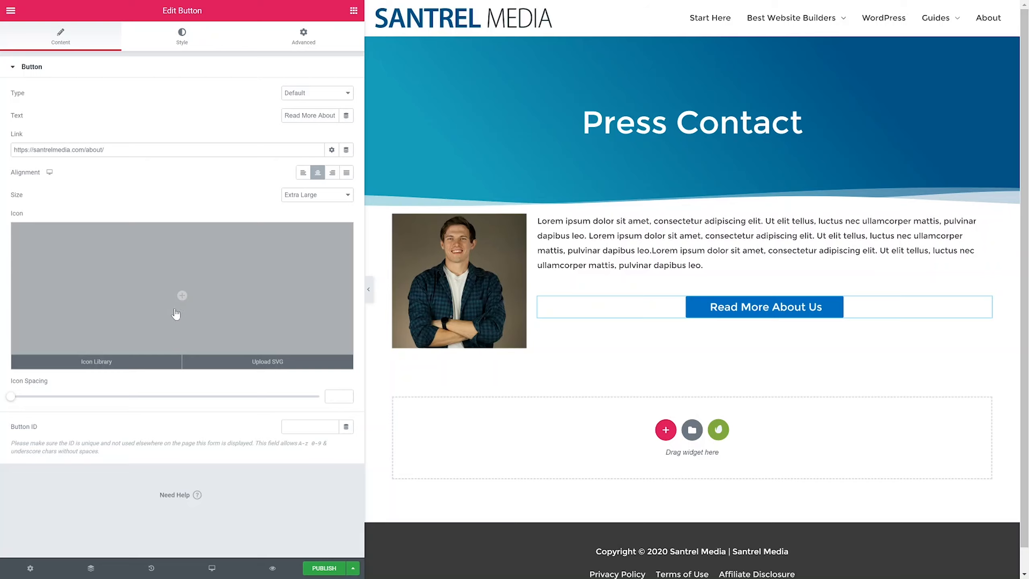
# Insert the circled right-arrow icon from the Icon Library before the button label, with icon spacing 5.
pyautogui.click(134, 362)
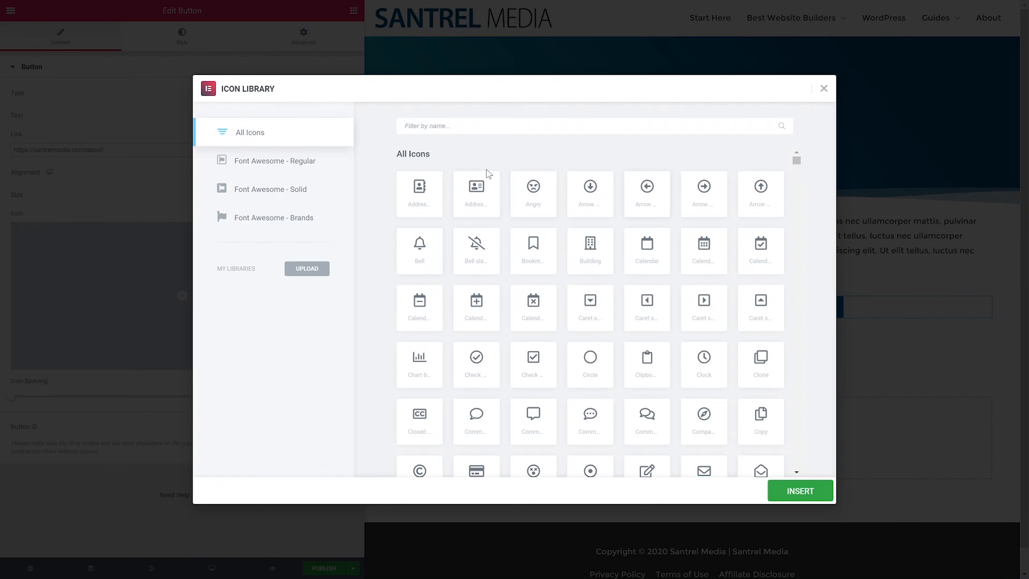
pyautogui.click(713, 193)
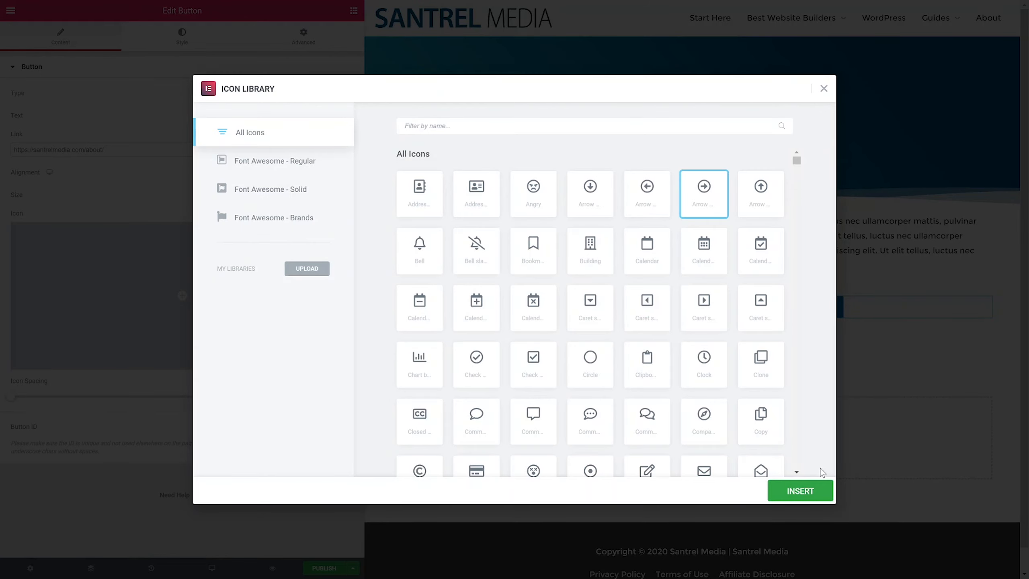
pyautogui.click(800, 491)
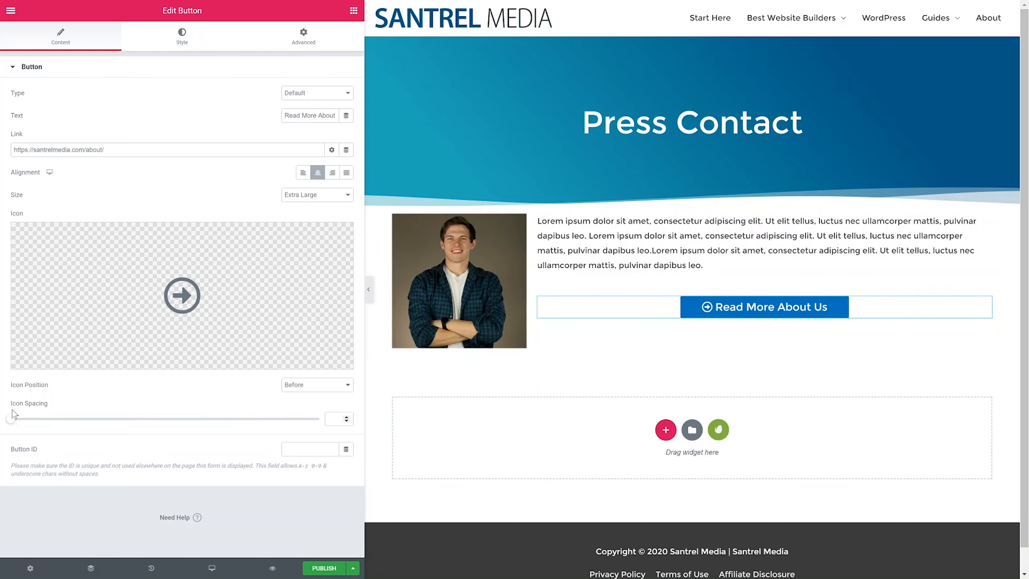
pyautogui.moveTo(10, 419); pyautogui.dragTo(42, 419)
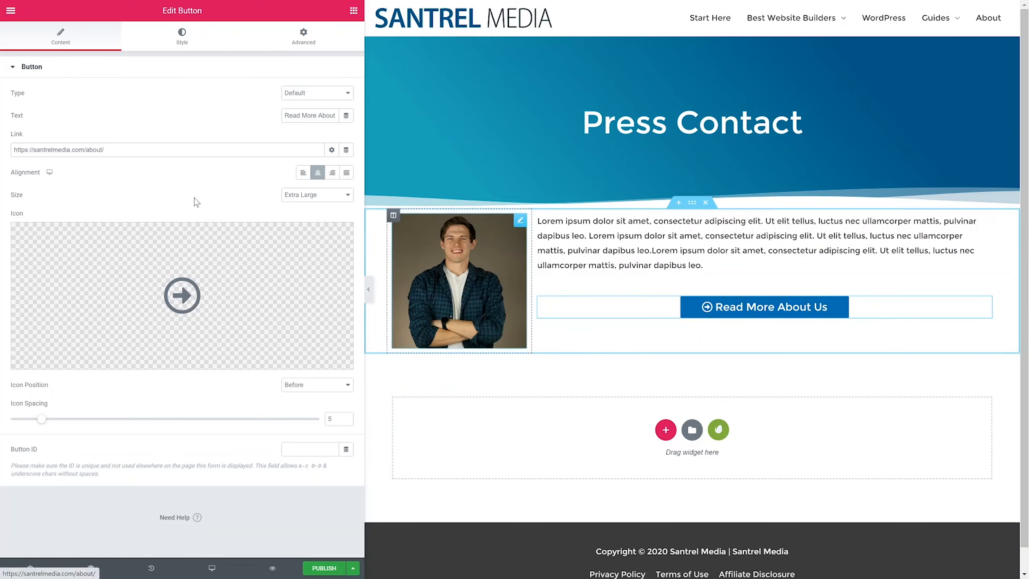
# Give the button white text on a #025682 dark-blue background.
pyautogui.click(175, 39)
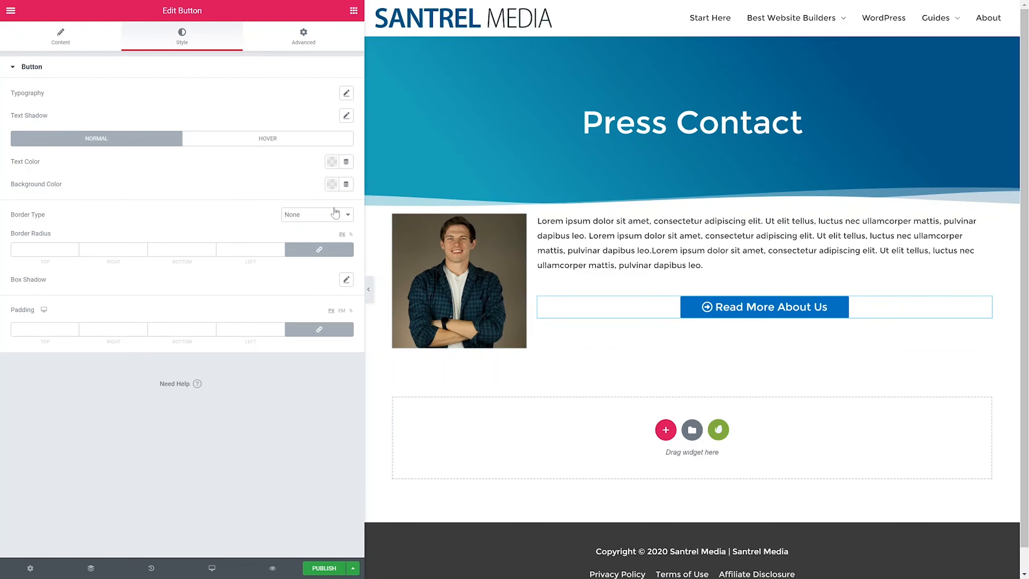
pyautogui.click(329, 161)
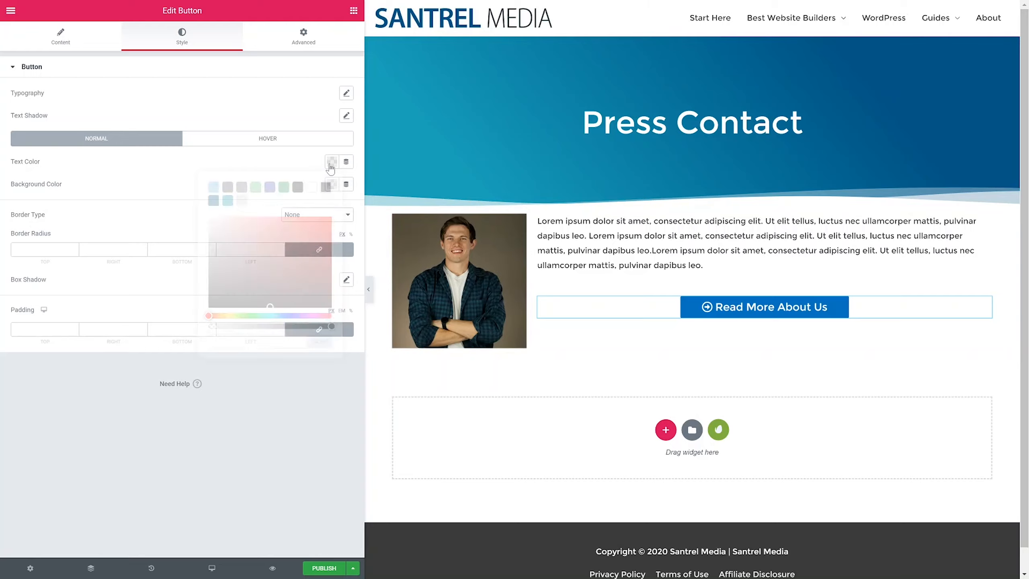
pyautogui.click(310, 187)
pyautogui.click(306, 167)
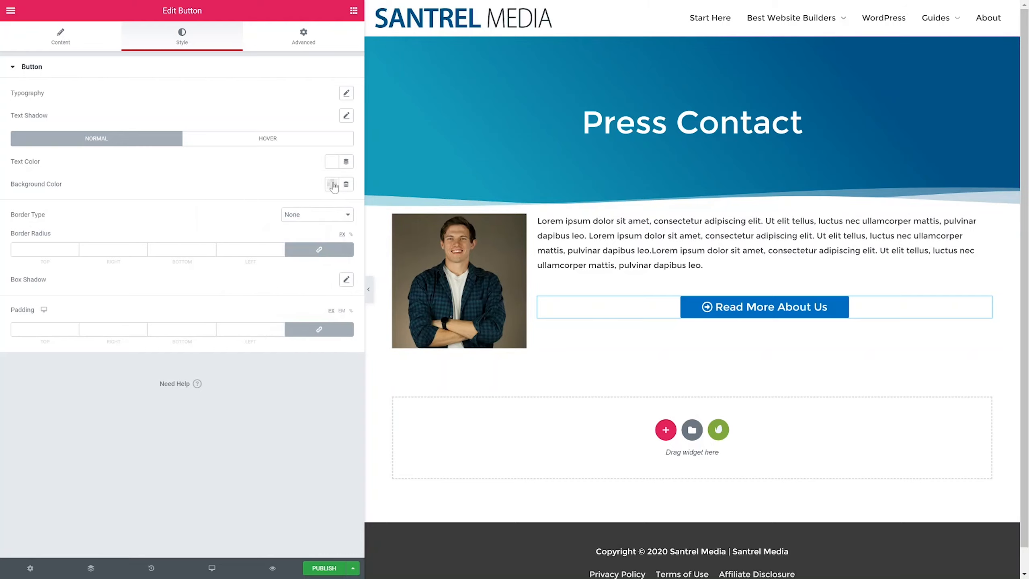
pyautogui.click(330, 184)
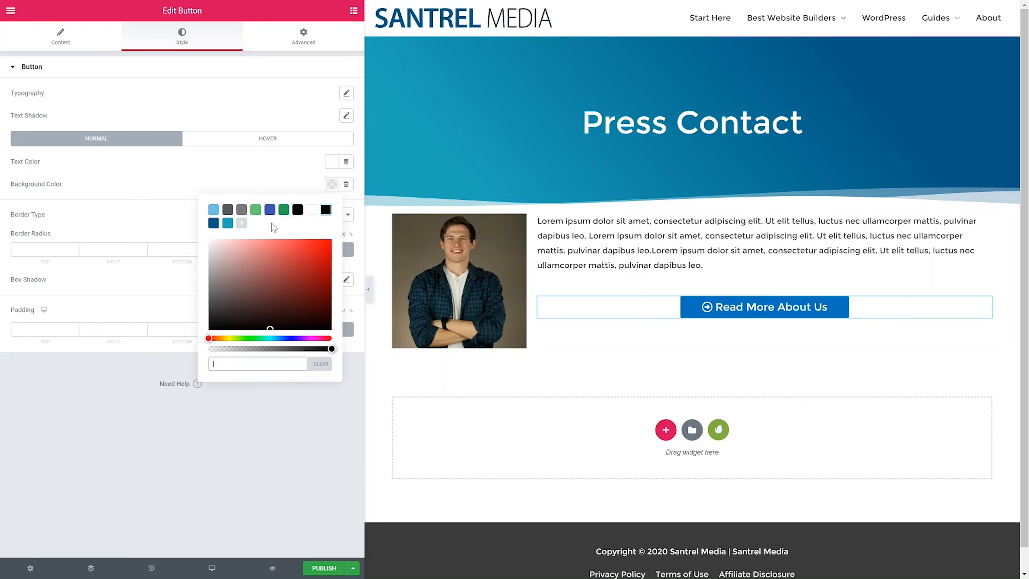
pyautogui.click(214, 223)
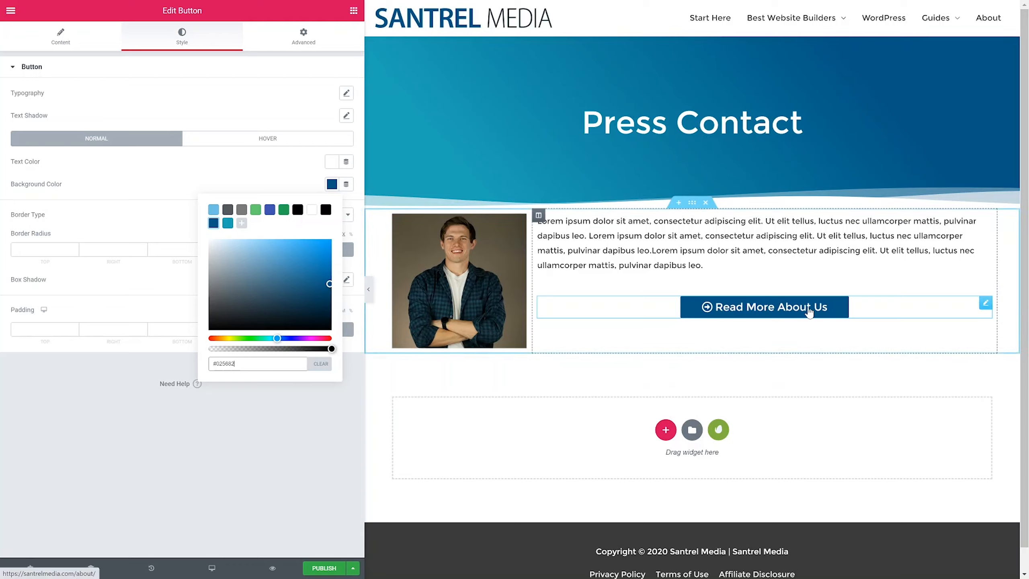
# Set the button's hover background colour to teal #1FA6B7.
pyautogui.click(305, 139)
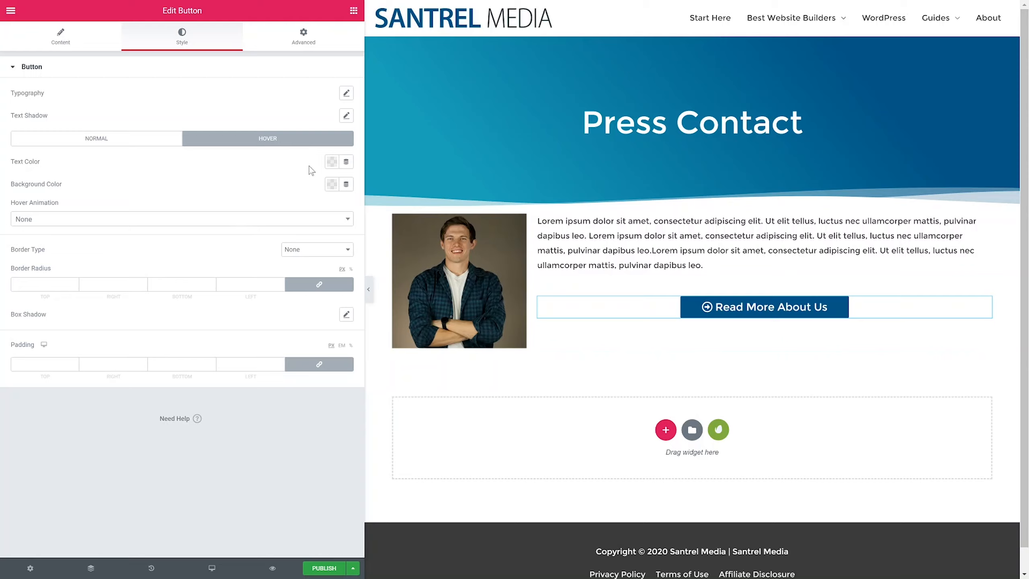
pyautogui.click(331, 184)
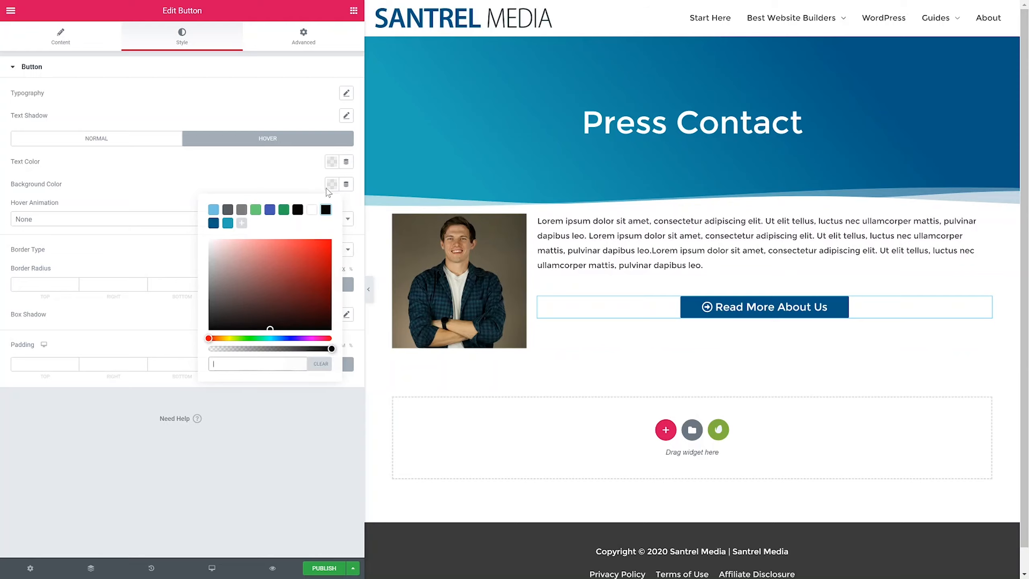
pyautogui.click(227, 223)
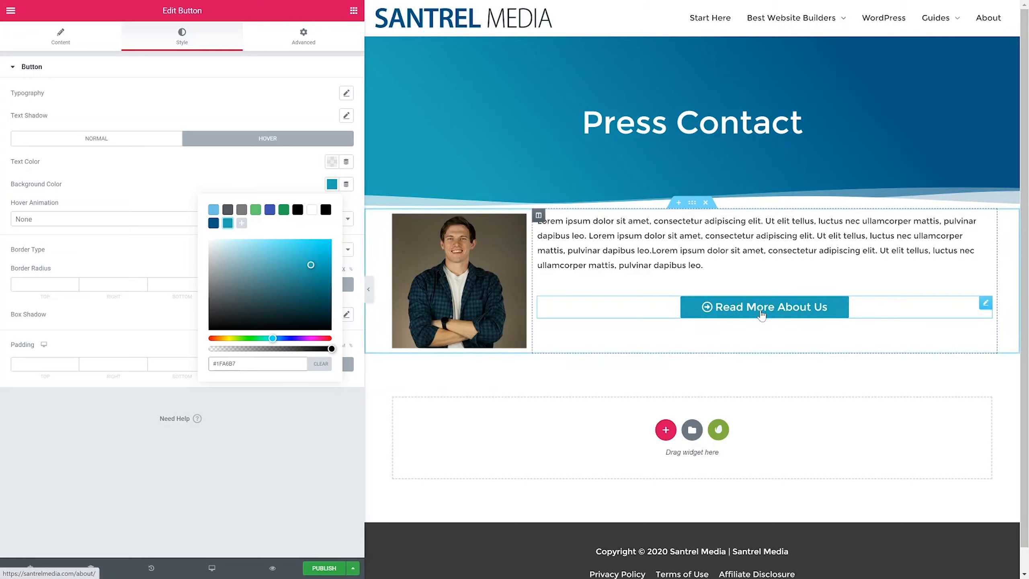
pyautogui.click(215, 175)
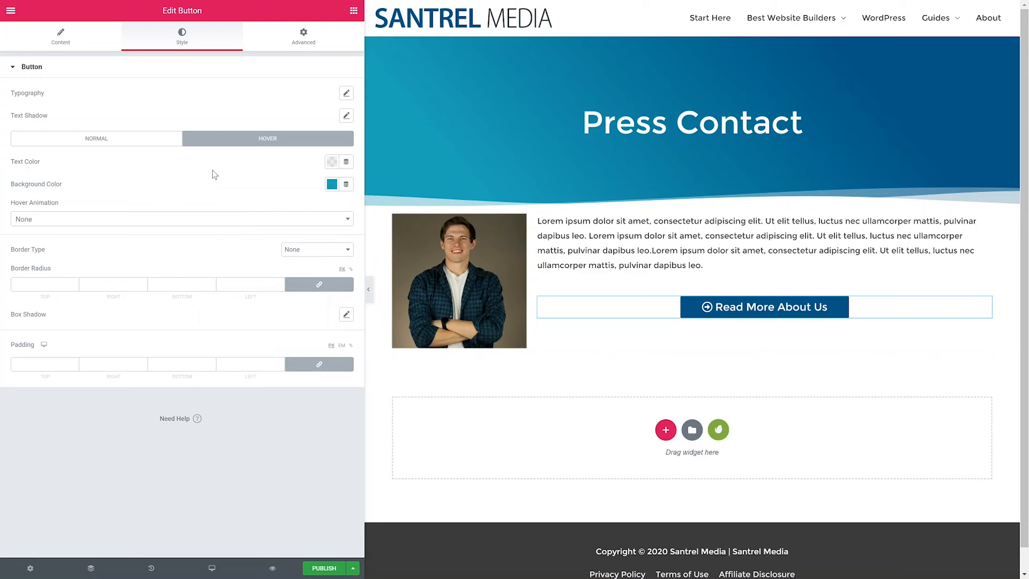
pyautogui.click(157, 146)
pyautogui.click(209, 144)
# Round the button's corners with a 16 px border radius.
pyautogui.click(41, 284)
pyautogui.press('Up')
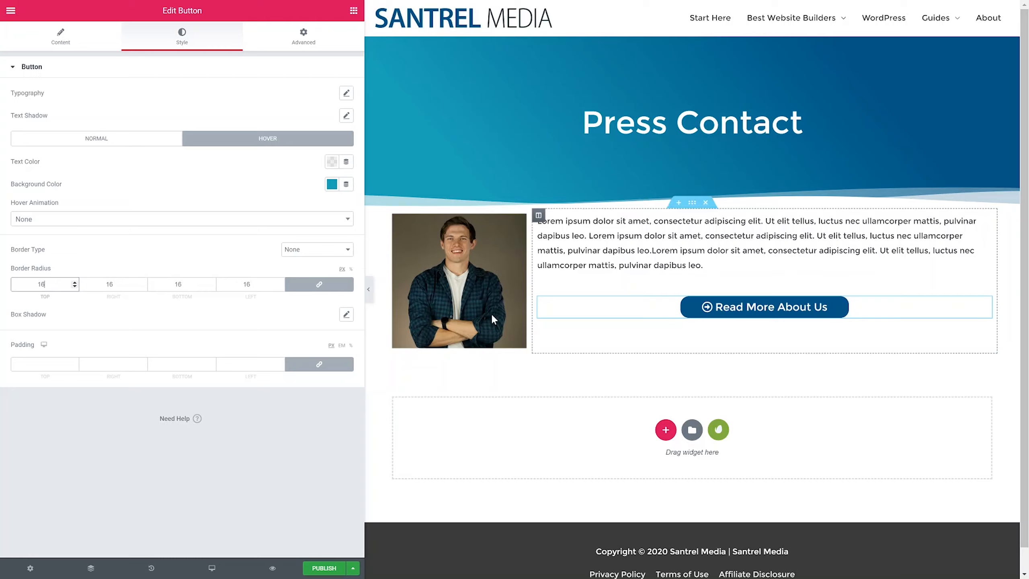
pyautogui.click(692, 351)
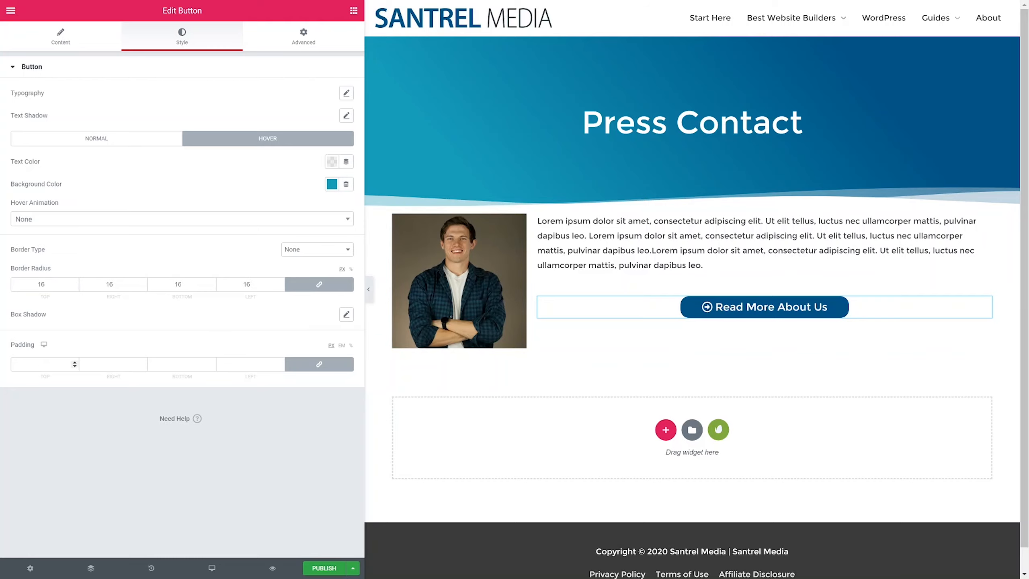
# Pad the button 15 px top and bottom and 30 px left and right.
pyautogui.click(41, 364)
pyautogui.click(77, 364)
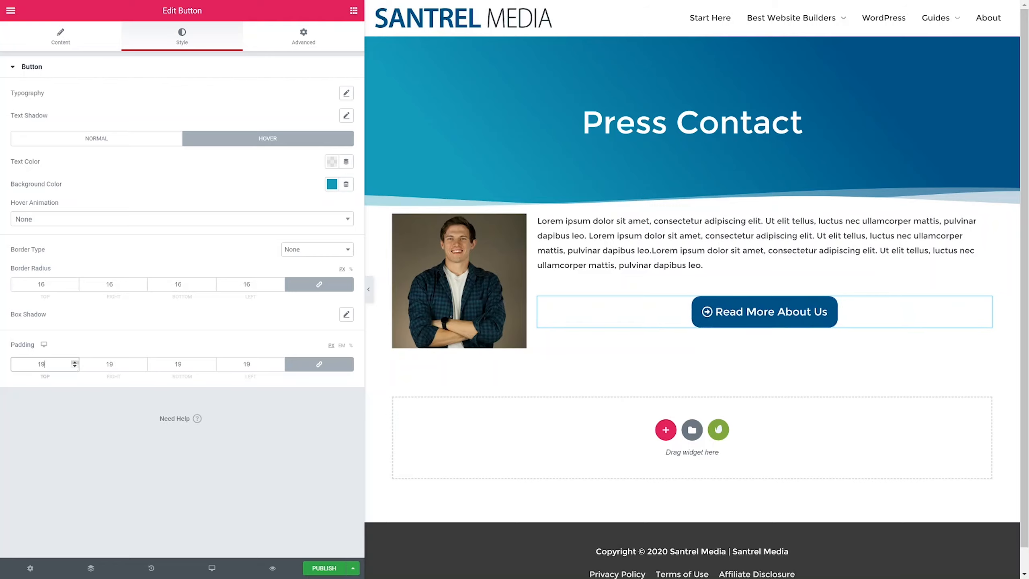
pyautogui.moveTo(53, 365); pyautogui.dragTo(6, 366)
pyautogui.write('15')
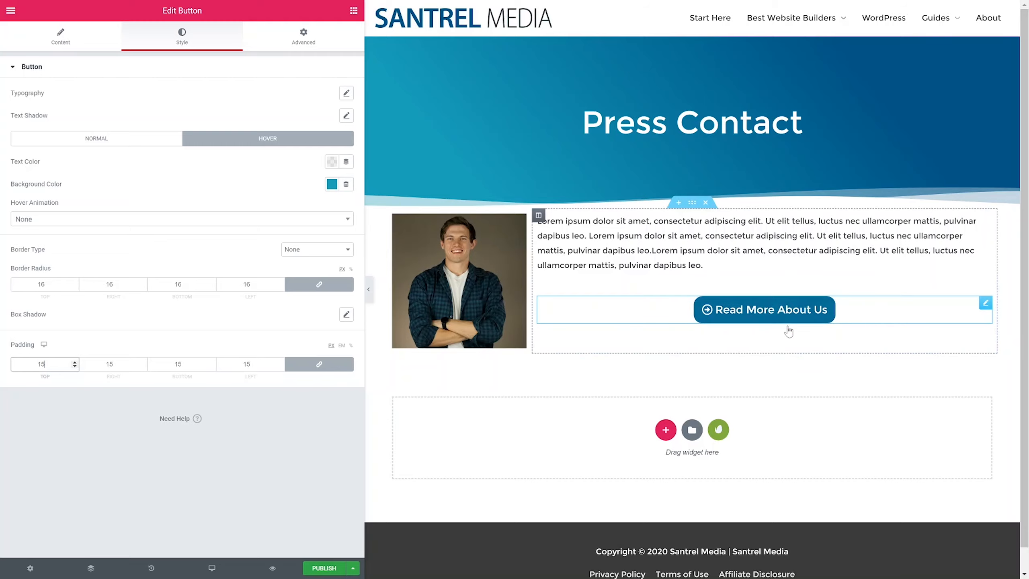
pyautogui.click(327, 365)
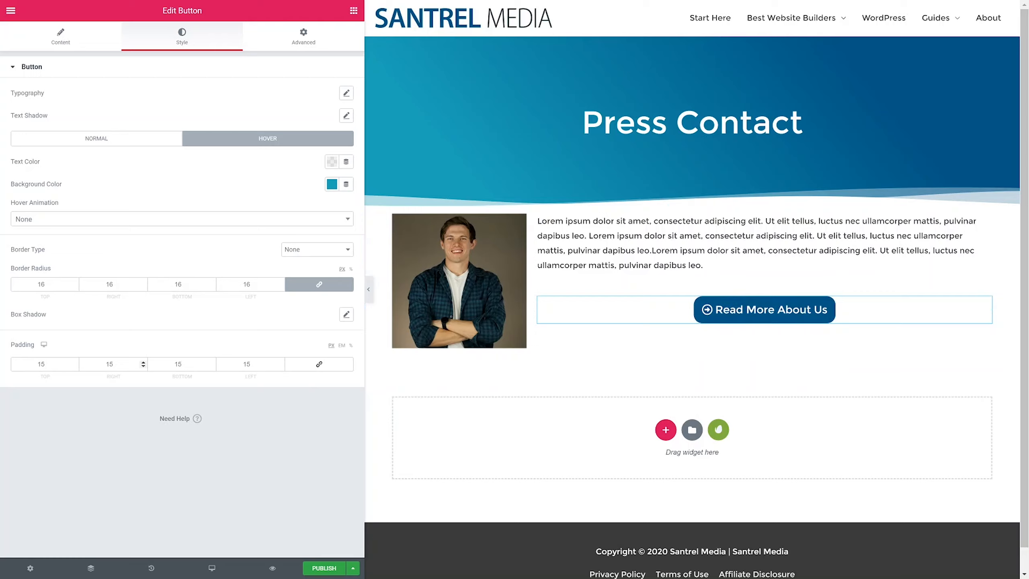
pyautogui.click(112, 364)
pyautogui.write('30')
pyautogui.doubleClick(226, 358)
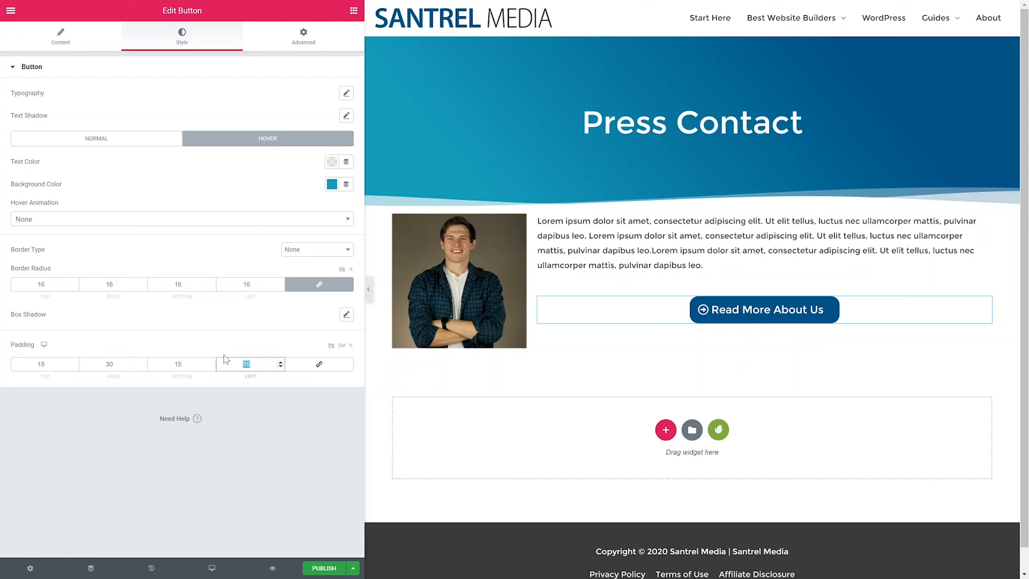
pyautogui.write('30')
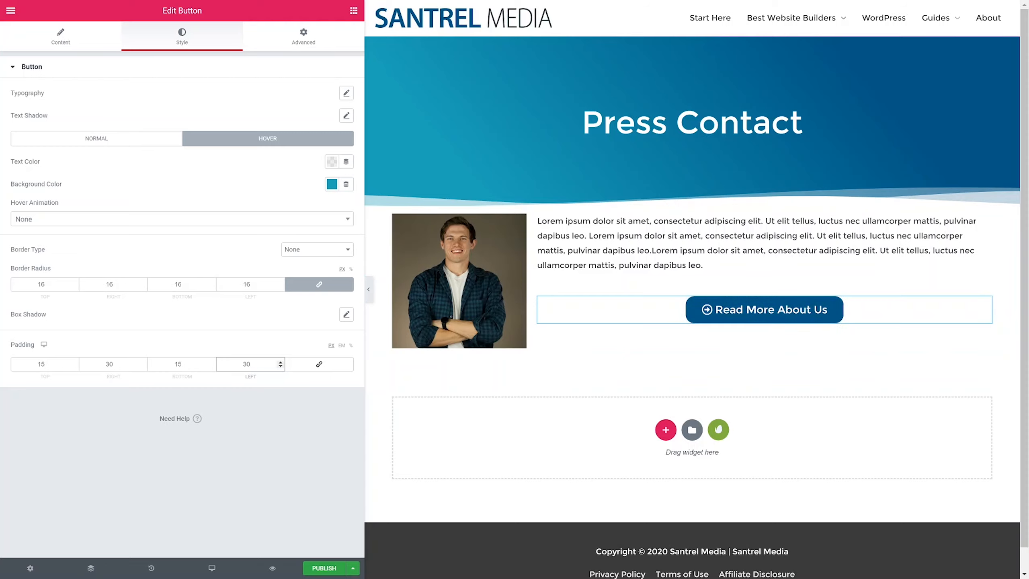
pyautogui.click(307, 42)
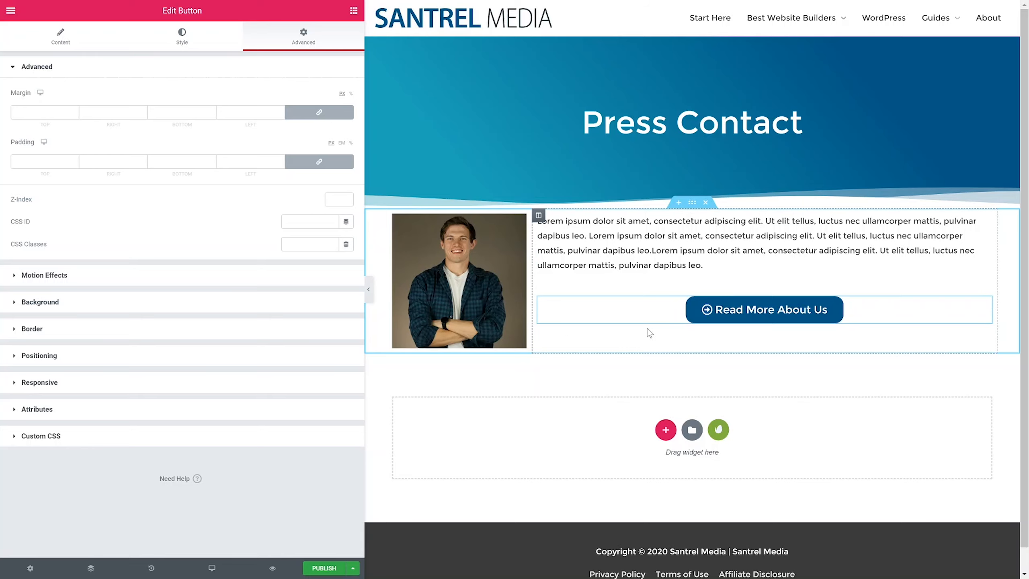
# Left-align the Read More About Us button and start a new section below it.
pyautogui.click(61, 37)
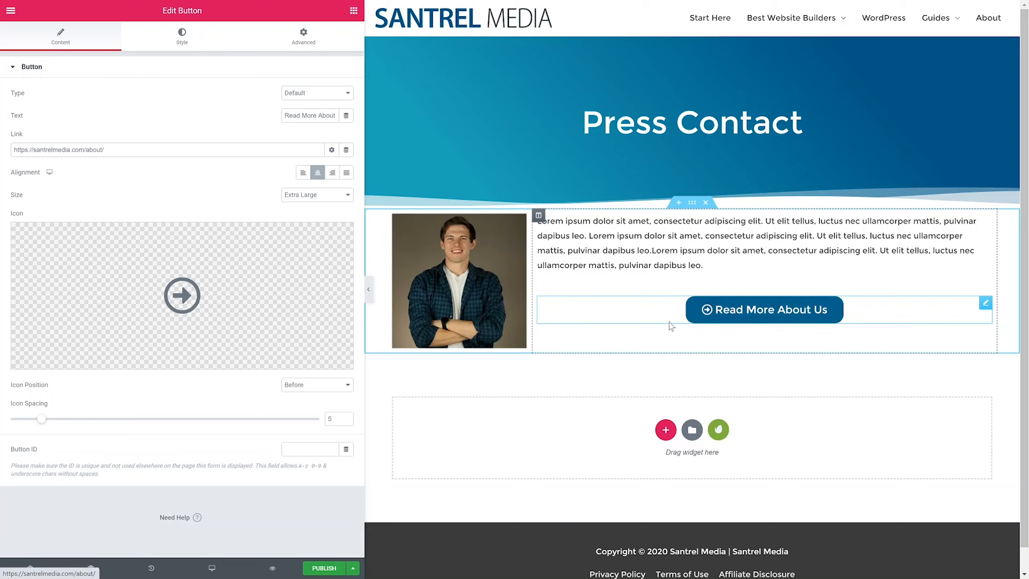
pyautogui.click(303, 172)
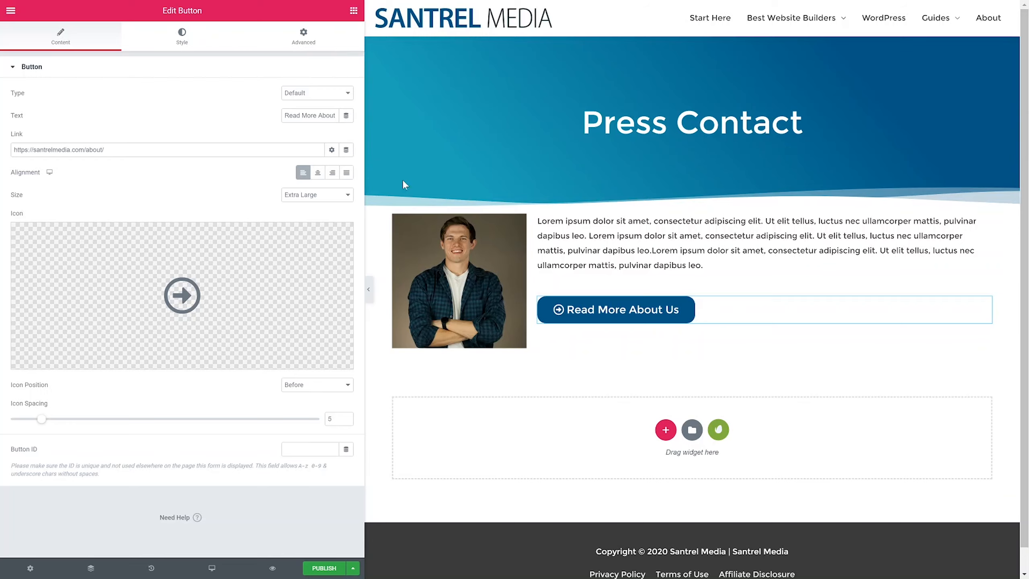
pyautogui.click(664, 430)
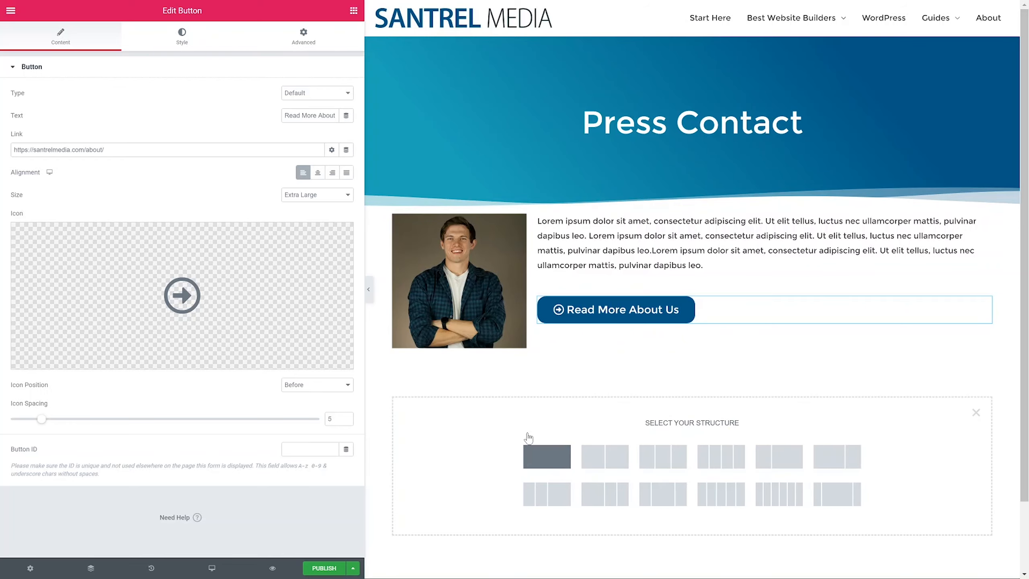
pyautogui.click(553, 463)
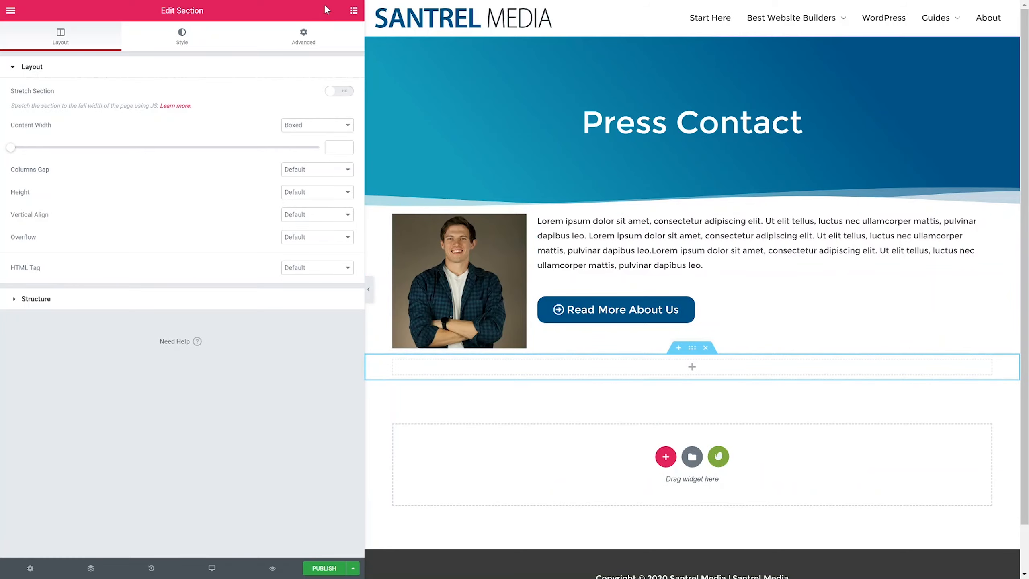
pyautogui.click(354, 10)
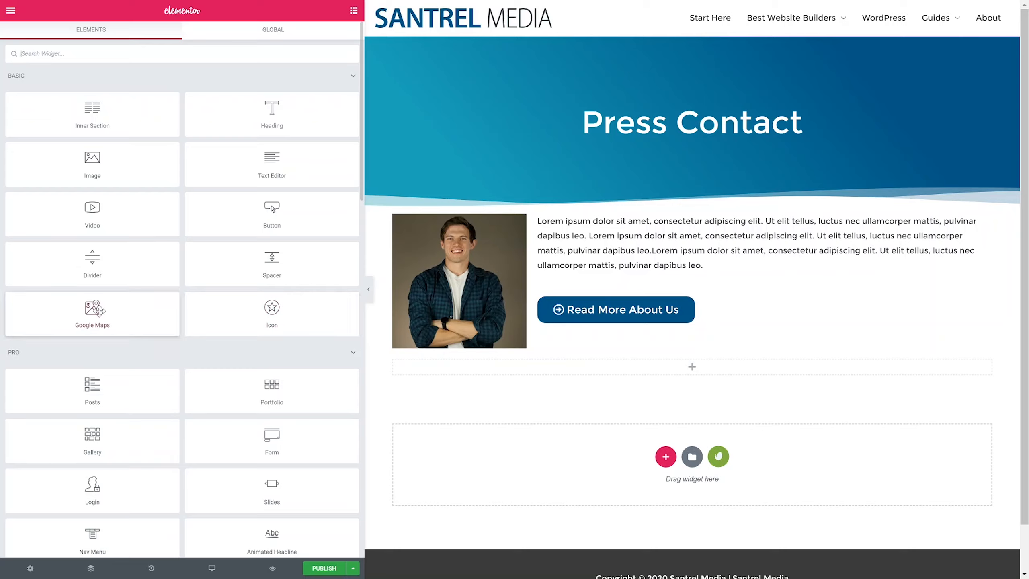
pyautogui.scroll(-13, 150, 356)
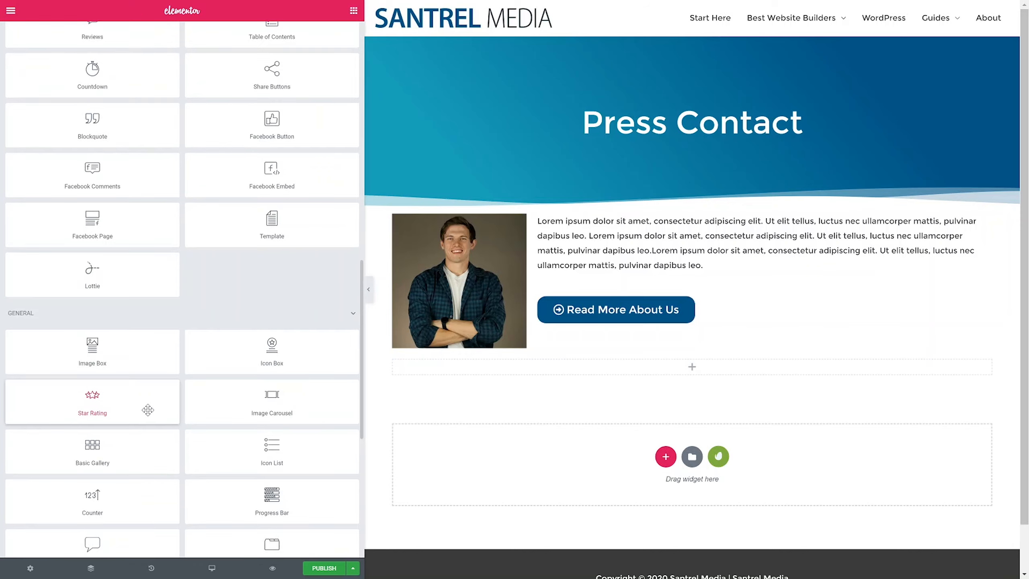
pyautogui.scroll(7, 205, 356)
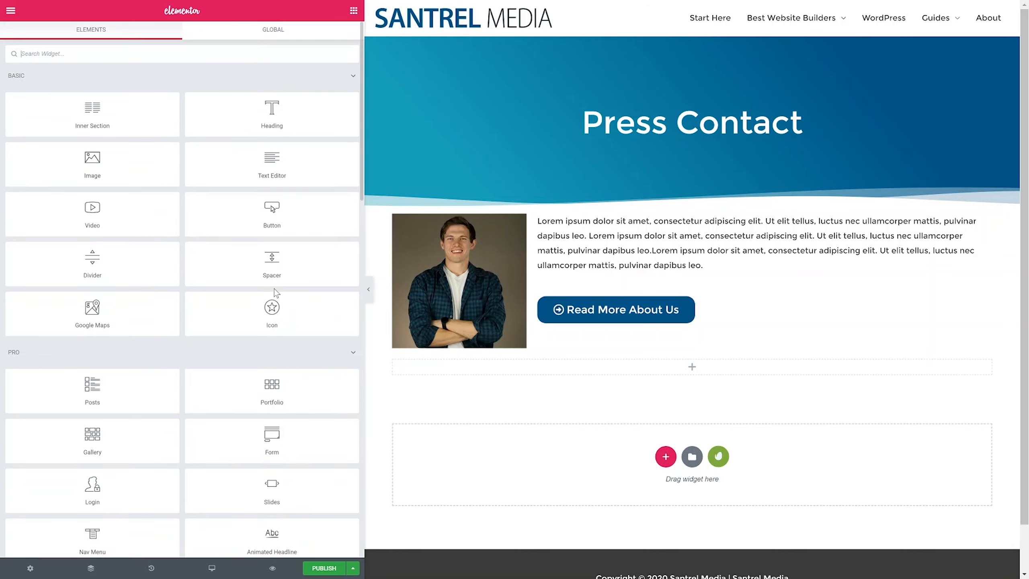
pyautogui.scroll(8, 267, 289)
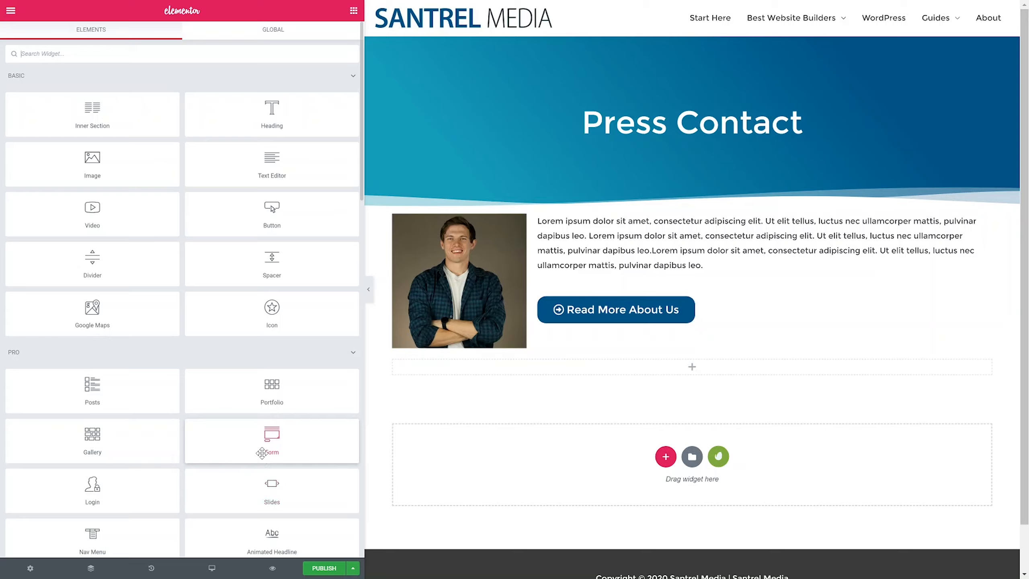
# Add a Form widget with hidden labels and give the photo-and-text section 25 px top/bottom margins.
pyautogui.moveTo(267, 451); pyautogui.dragTo(574, 365)
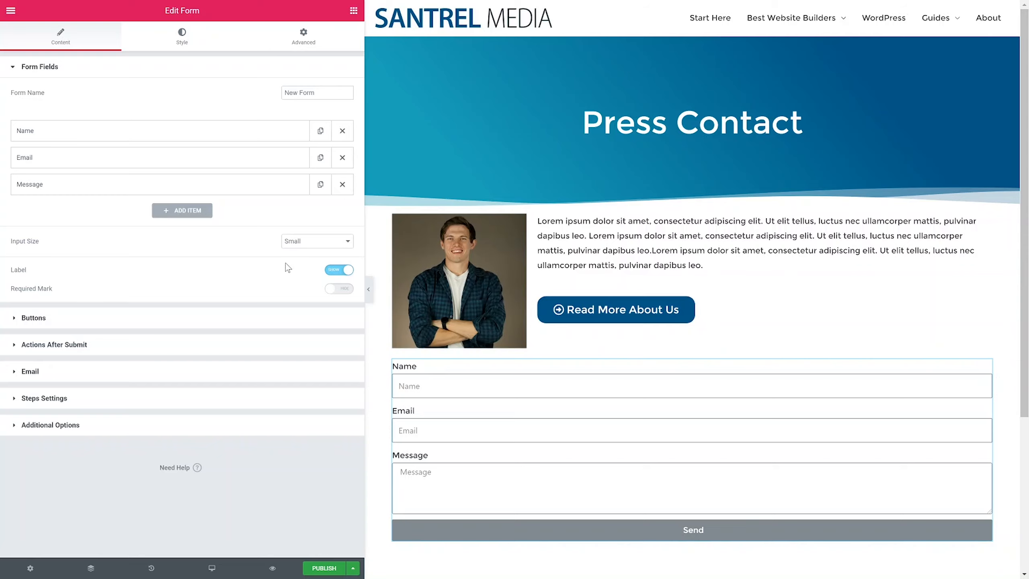
pyautogui.click(339, 270)
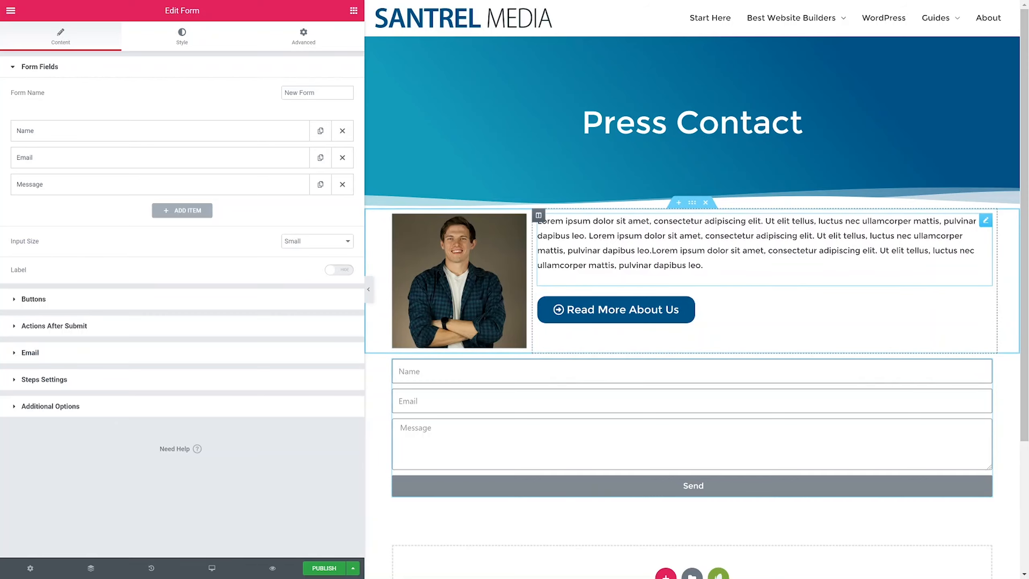
pyautogui.click(692, 204)
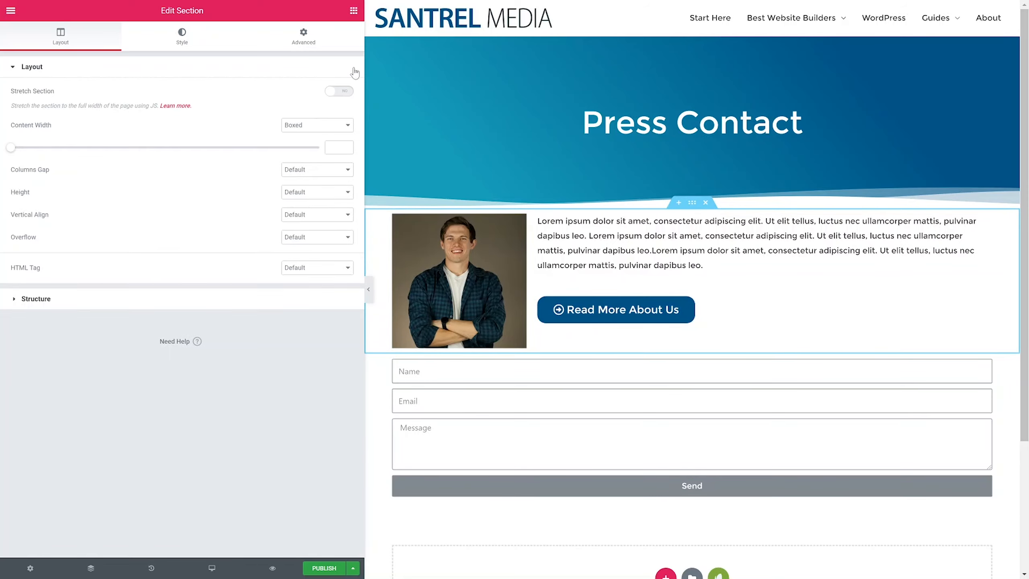
pyautogui.click(303, 35)
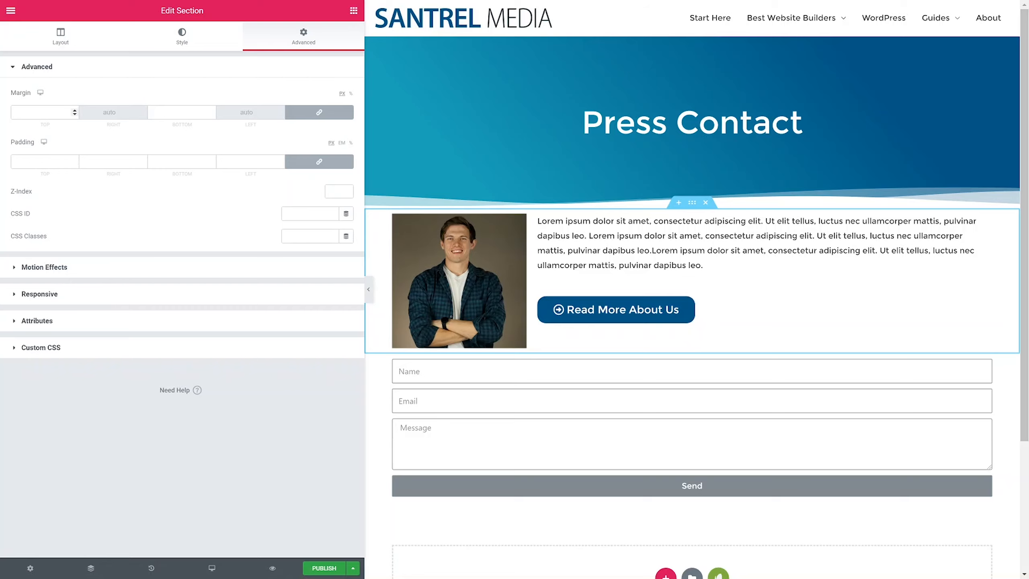
pyautogui.click(41, 112)
pyautogui.write('25')
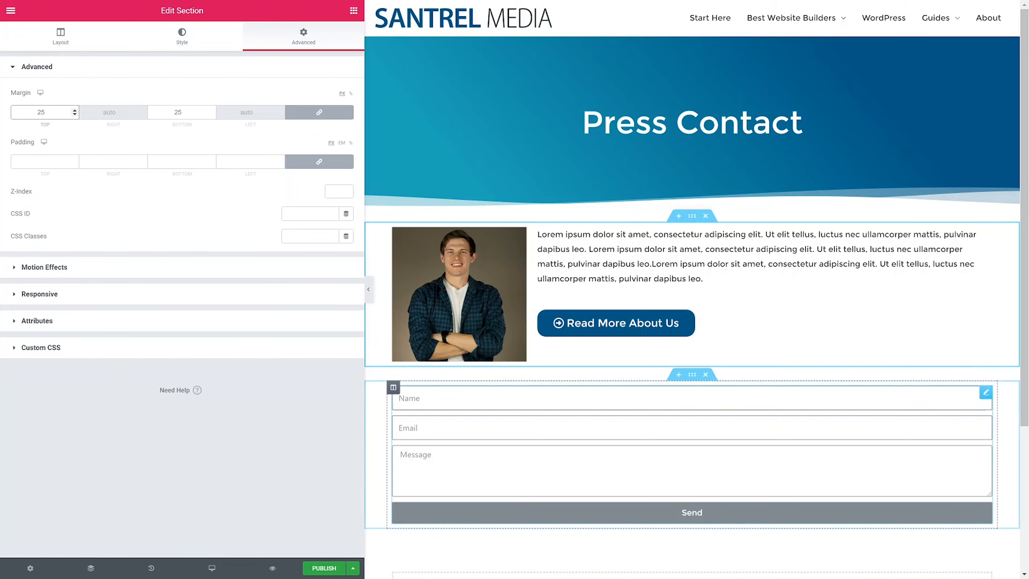
pyautogui.click(691, 414)
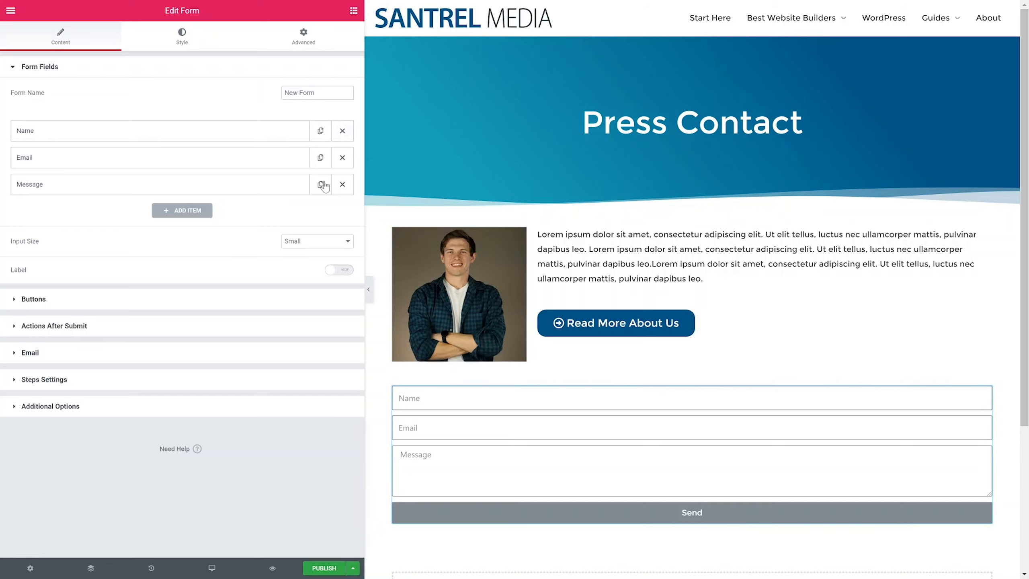
pyautogui.click(229, 129)
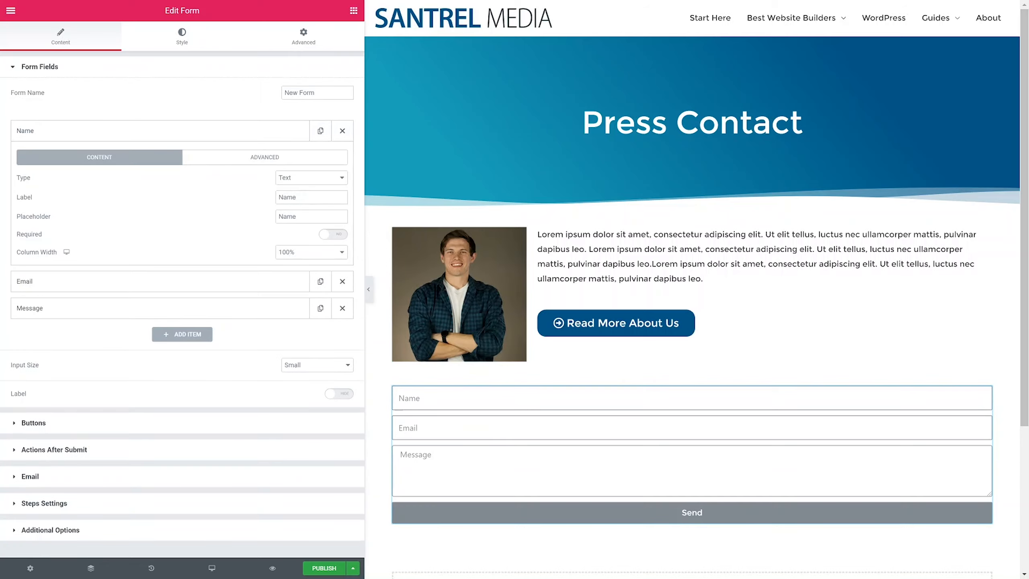
# Relabel the Name text field First_Name with a First Name placeholder.
pyautogui.click(230, 134)
pyautogui.click(242, 137)
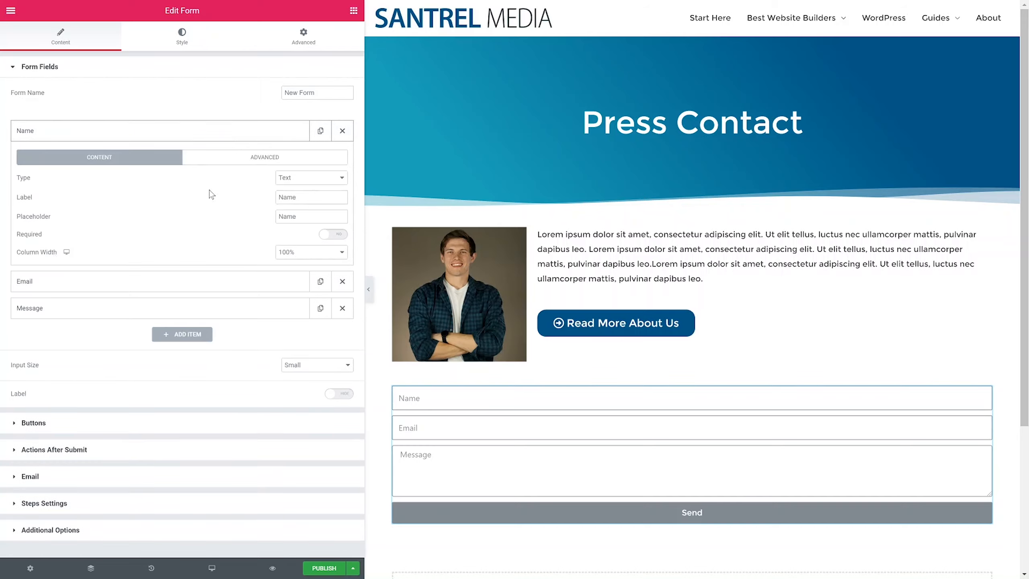
pyautogui.click(232, 161)
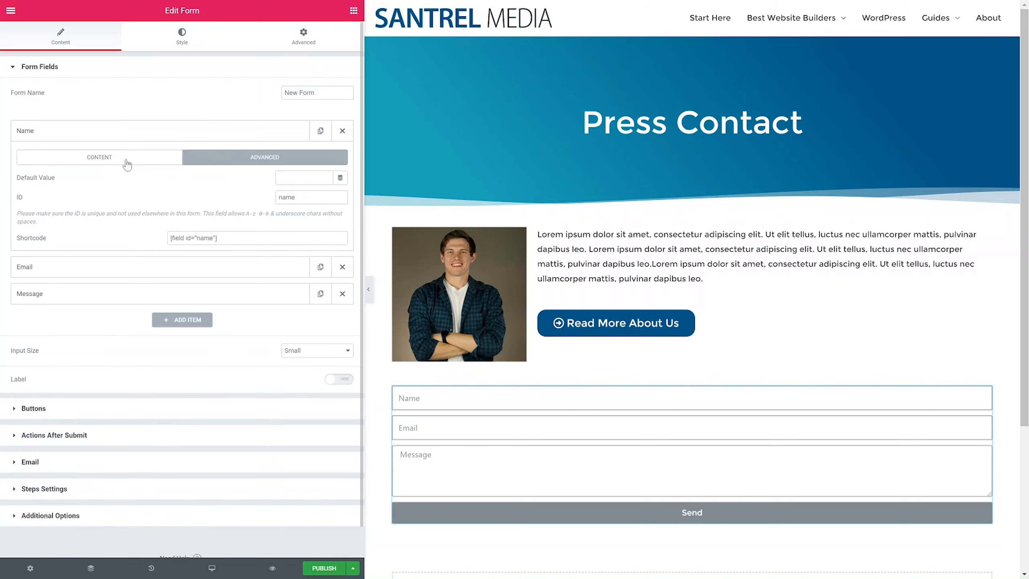
pyautogui.click(129, 162)
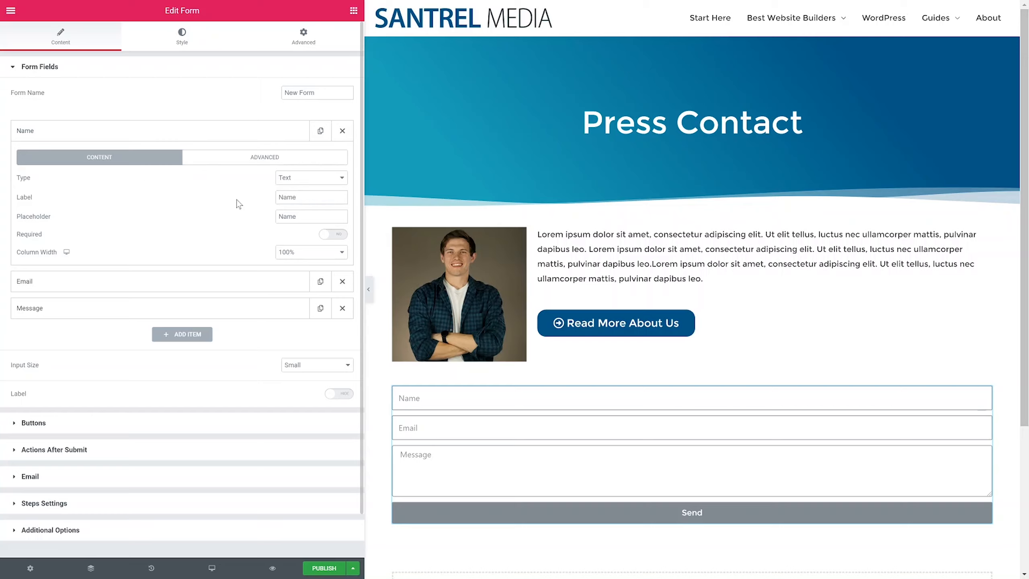
pyautogui.click(310, 178)
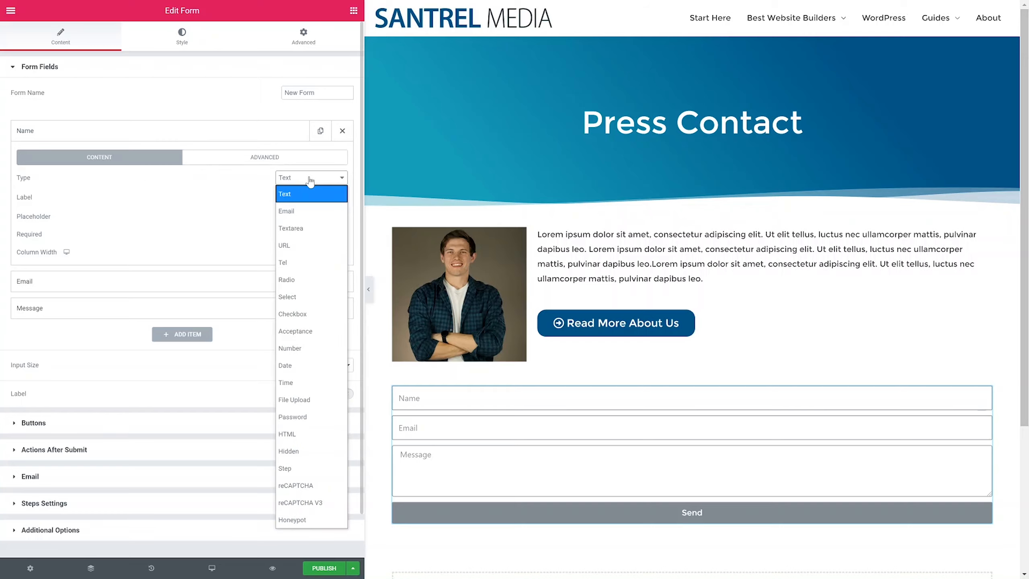
pyautogui.click(309, 178)
pyautogui.moveTo(307, 198); pyautogui.dragTo(273, 193)
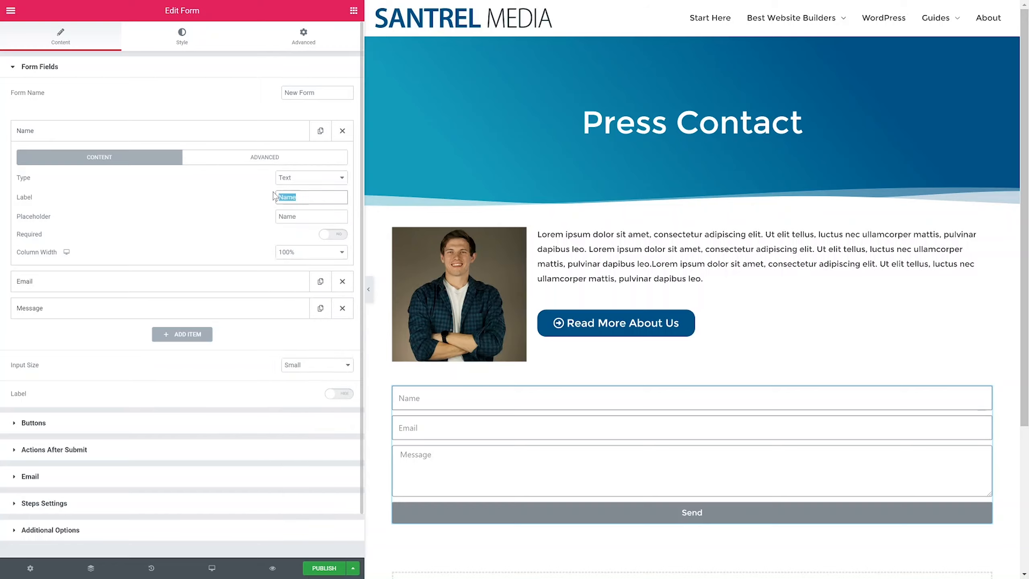
pyautogui.write('First Name')
pyautogui.press('Tab')
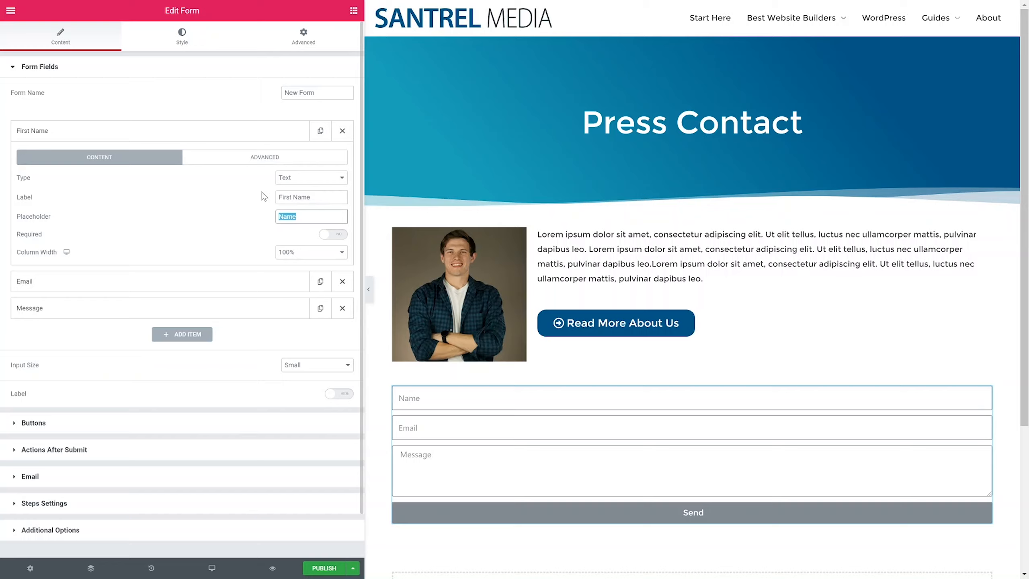
pyautogui.write('First')
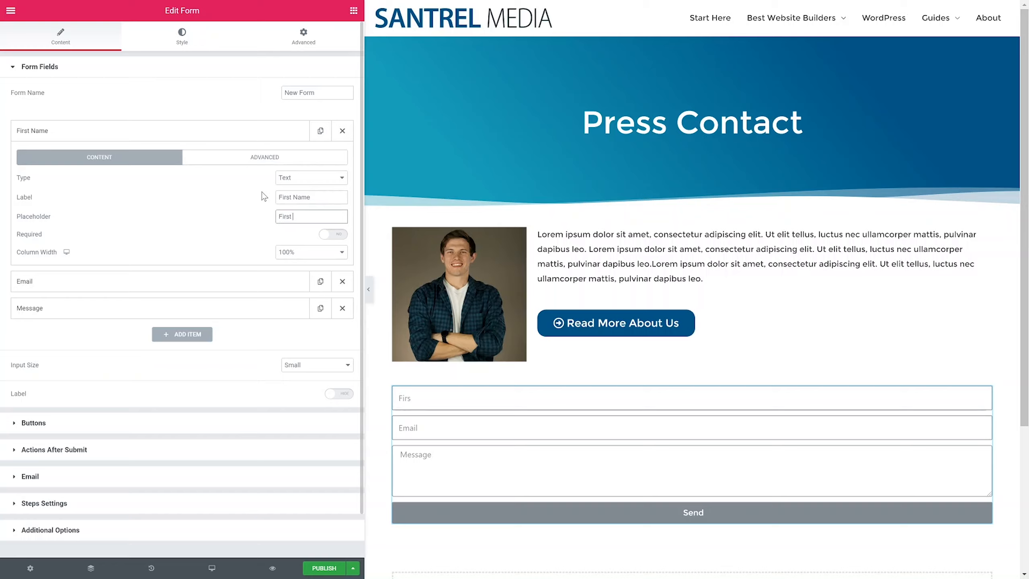
pyautogui.write(' Name')
pyautogui.hotkey('shift', 'Tab')
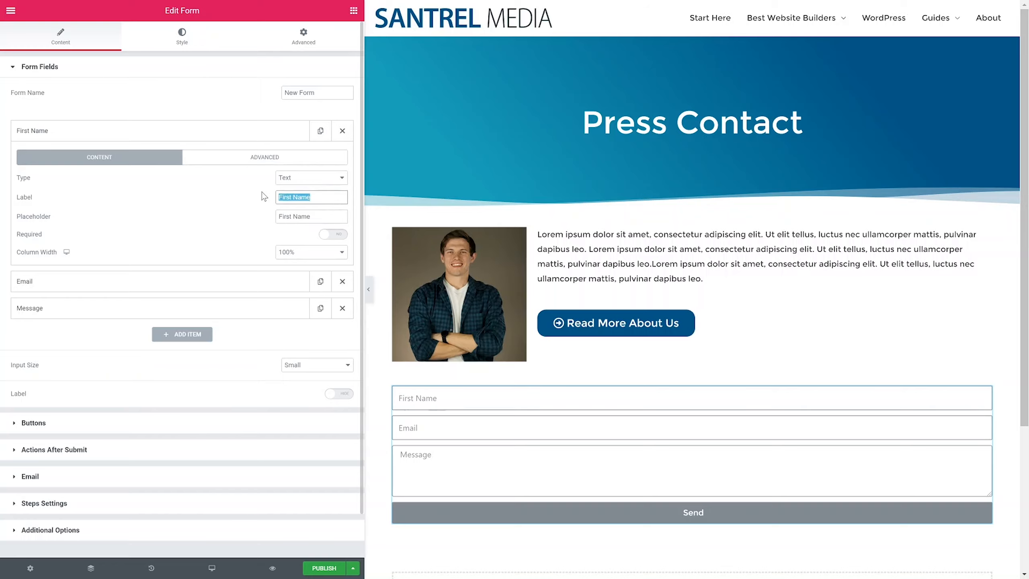
pyautogui.write('F')
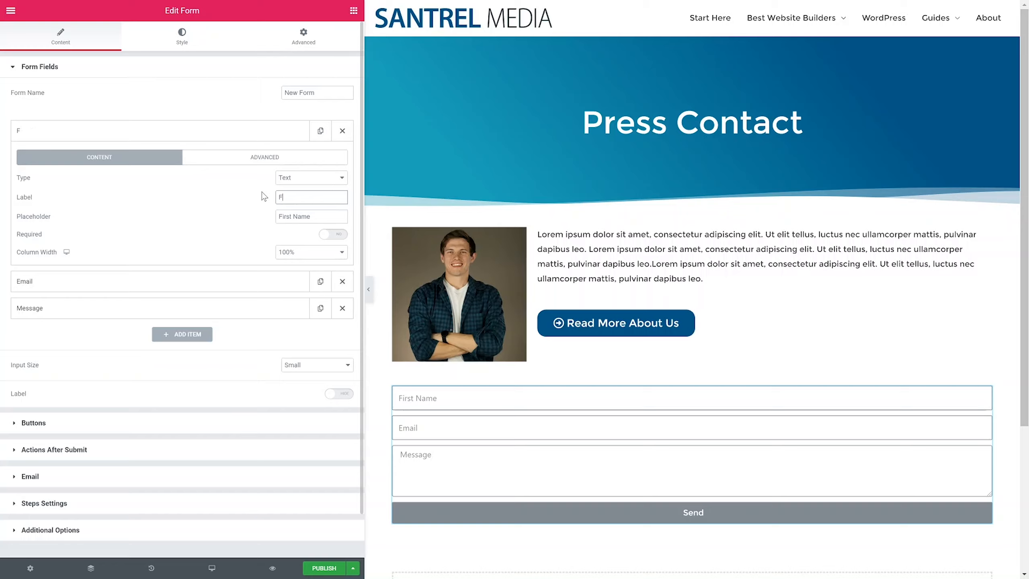
pyautogui.write('irst_Name')
# Set the First_Name field's column width to 50%.
pyautogui.click(342, 252)
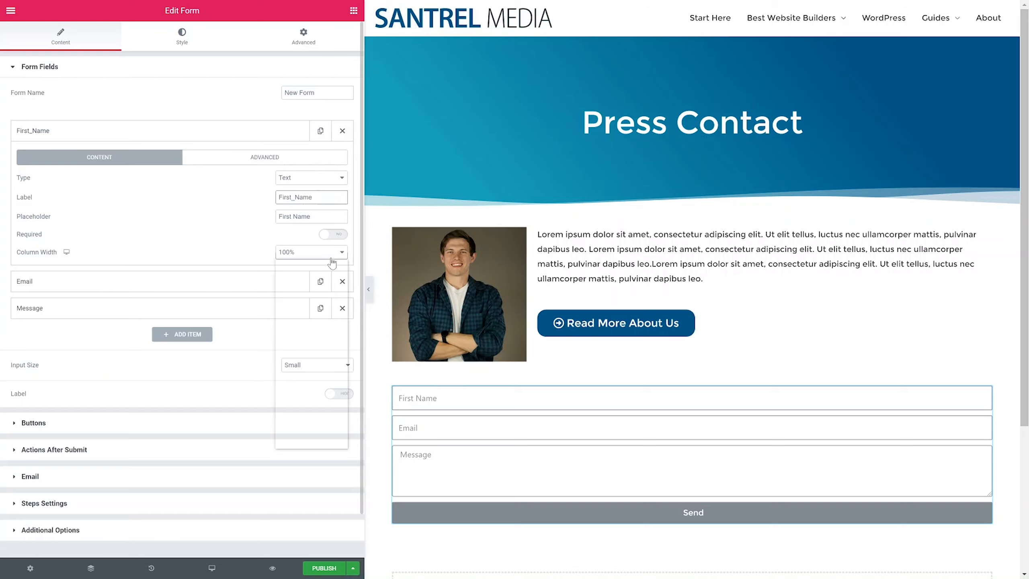
pyautogui.click(334, 336)
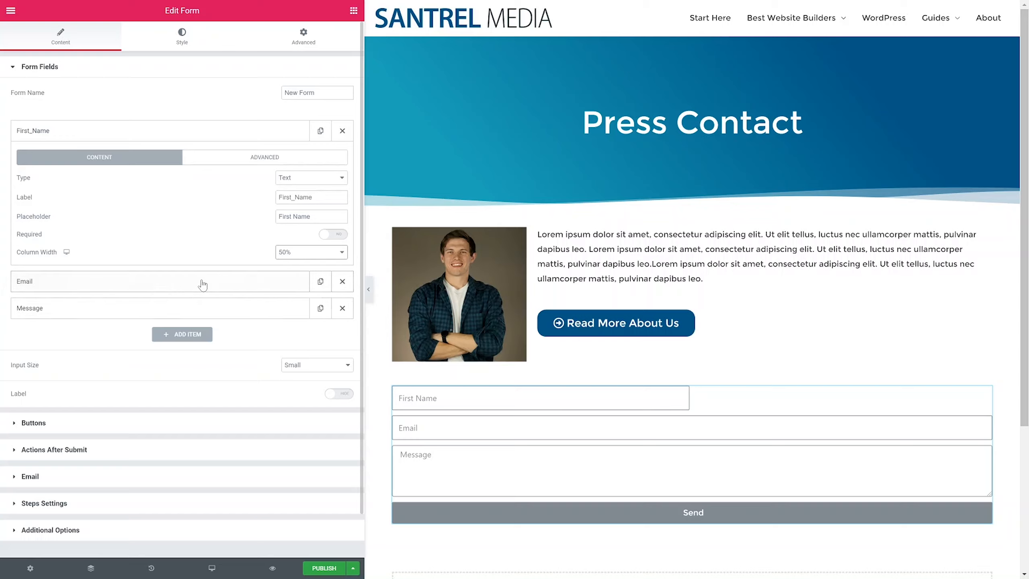
pyautogui.click(228, 283)
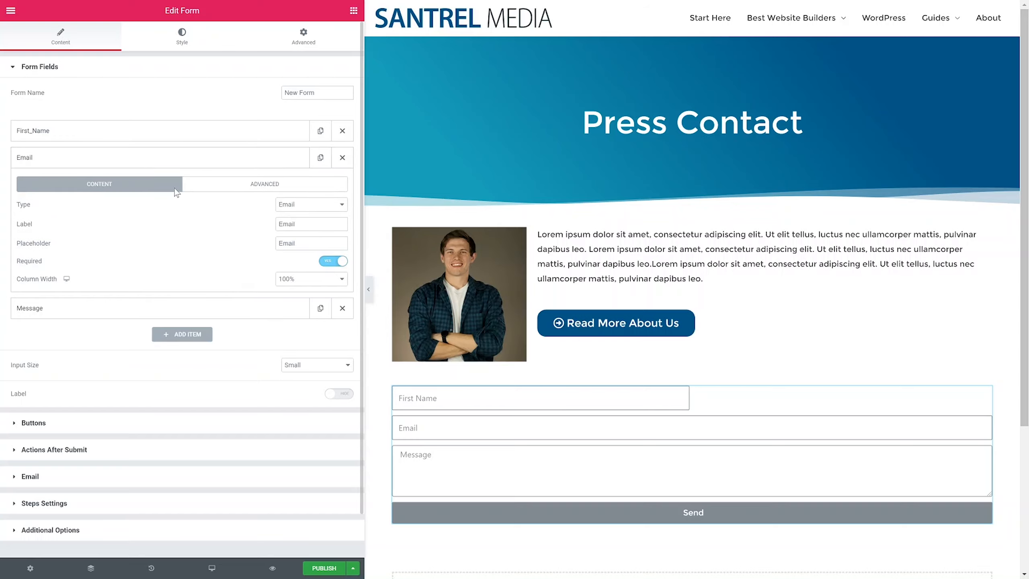
# Add a Last_Name field under First_Name with a Last Name placeholder and 50% width.
pyautogui.click(195, 333)
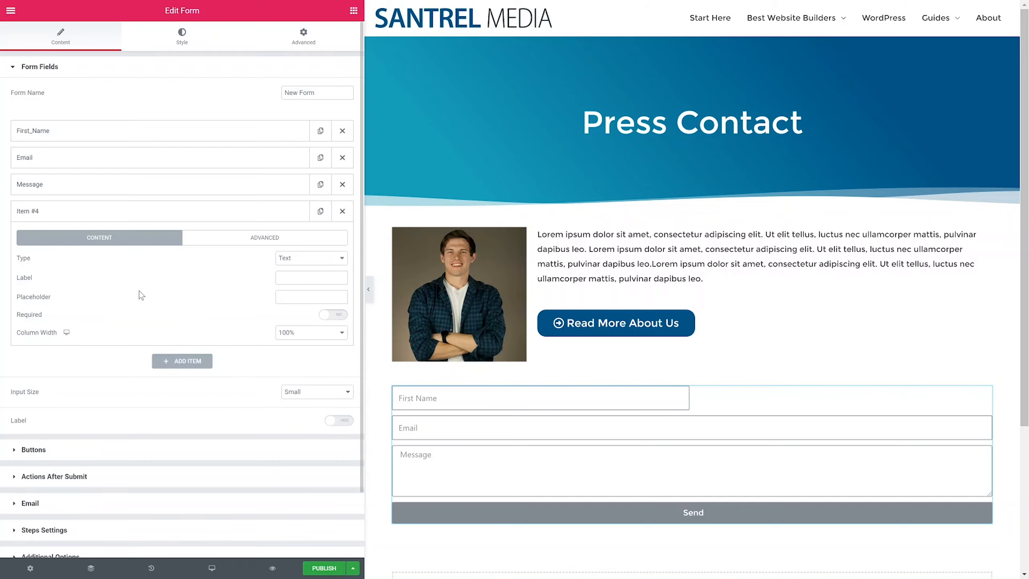
pyautogui.moveTo(90, 217); pyautogui.dragTo(102, 153)
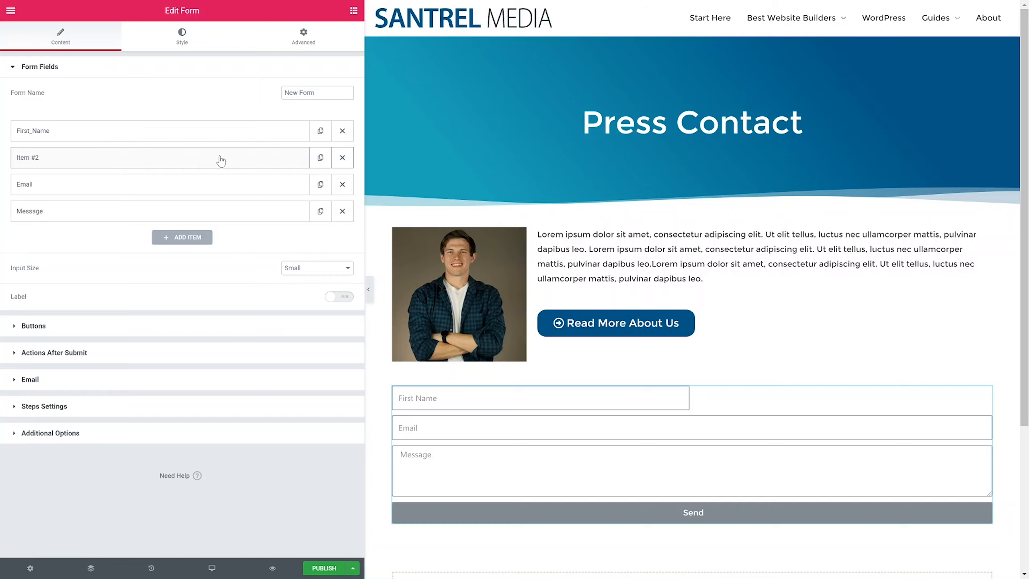
pyautogui.click(221, 157)
pyautogui.click(302, 224)
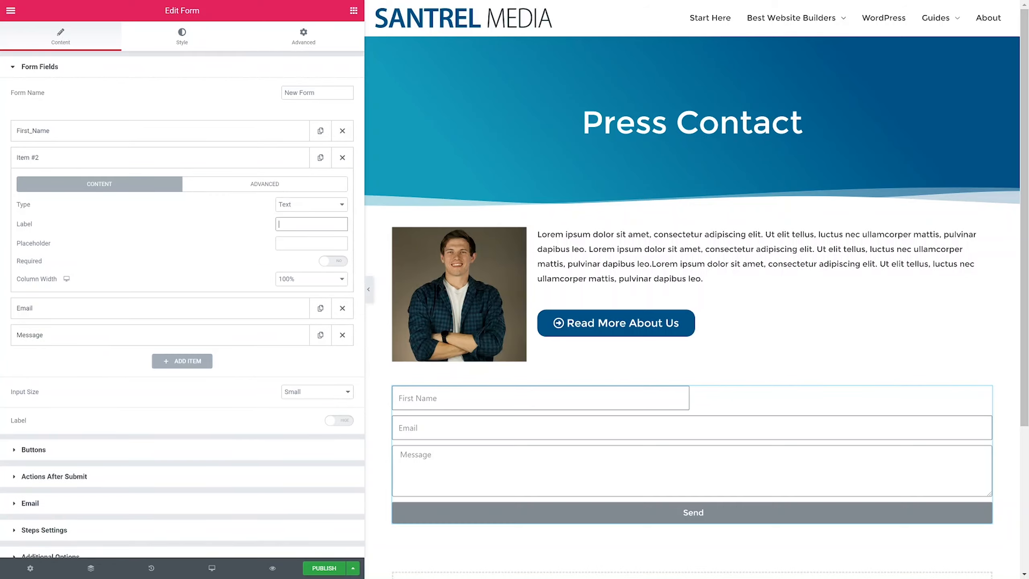
pyautogui.write('Last_Name')
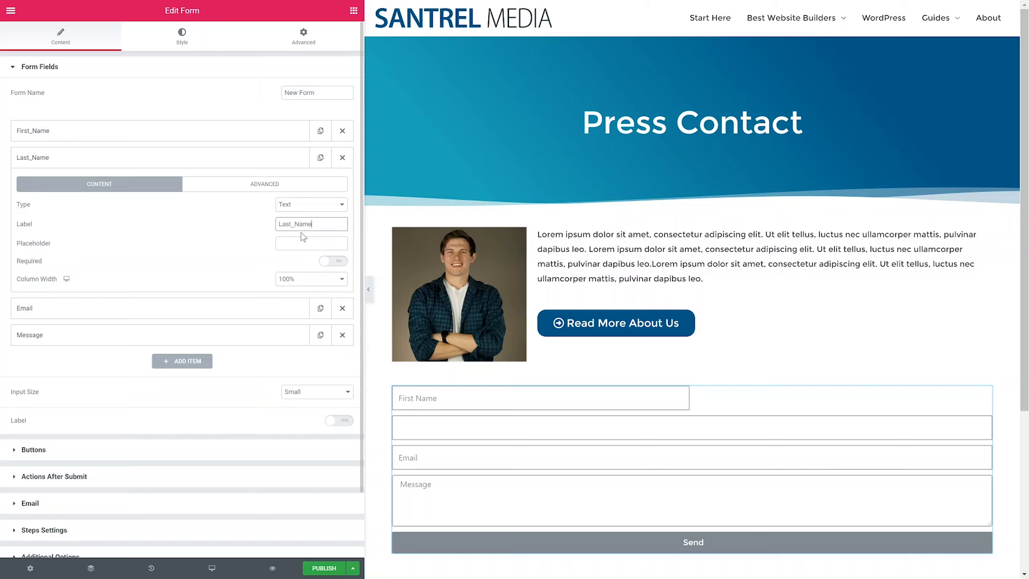
pyautogui.press('Tab')
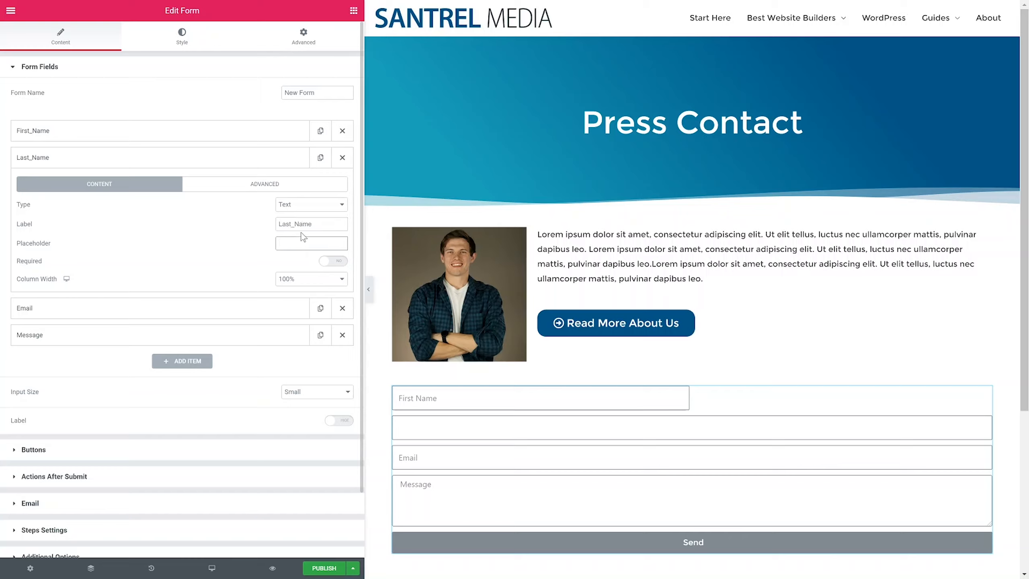
pyautogui.write('Last Name')
pyautogui.click(310, 279)
pyautogui.click(311, 367)
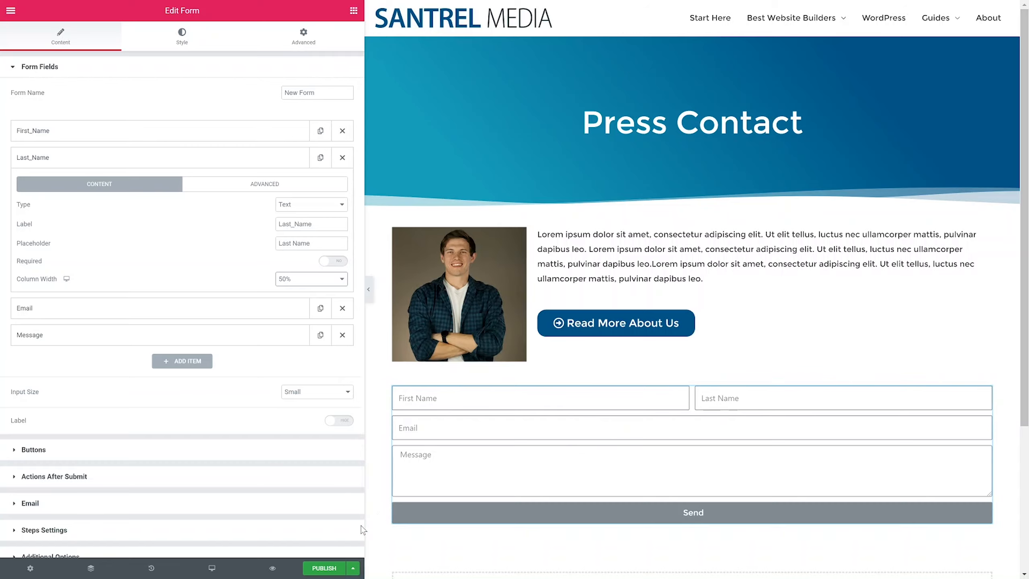
# Confirm the Email field's type stays Email.
pyautogui.click(169, 162)
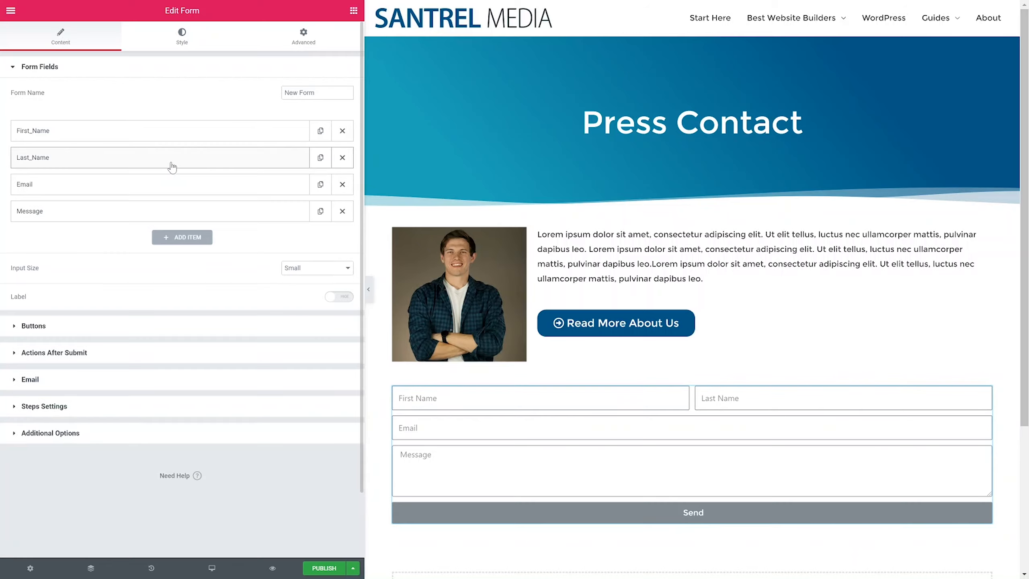
pyautogui.click(177, 186)
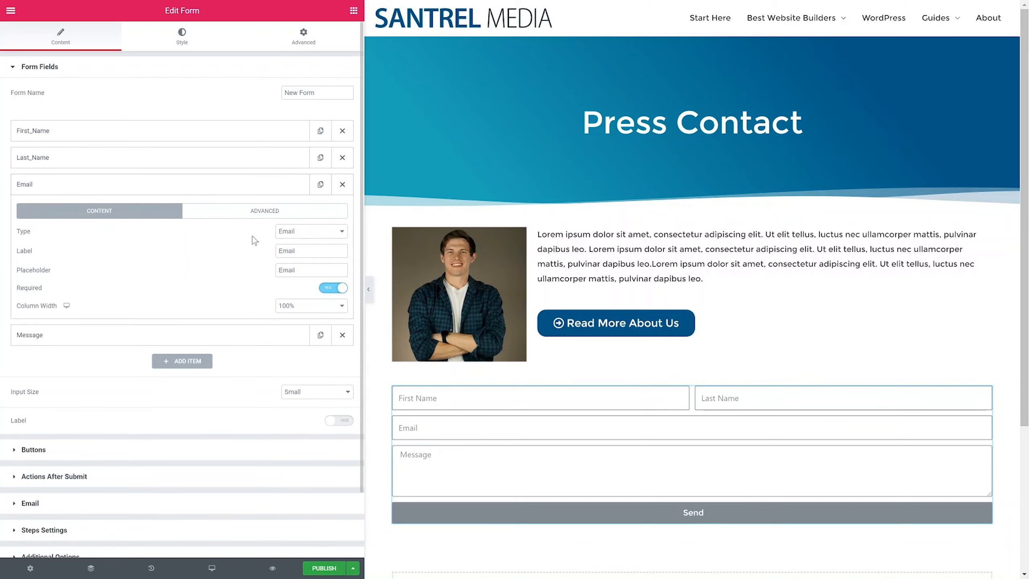
pyautogui.click(292, 235)
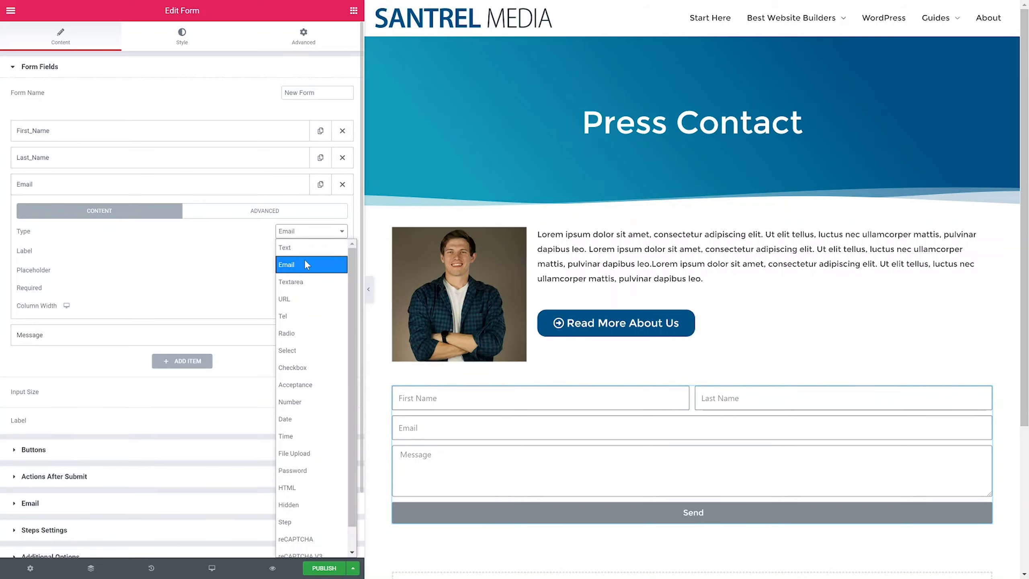
pyautogui.click(232, 262)
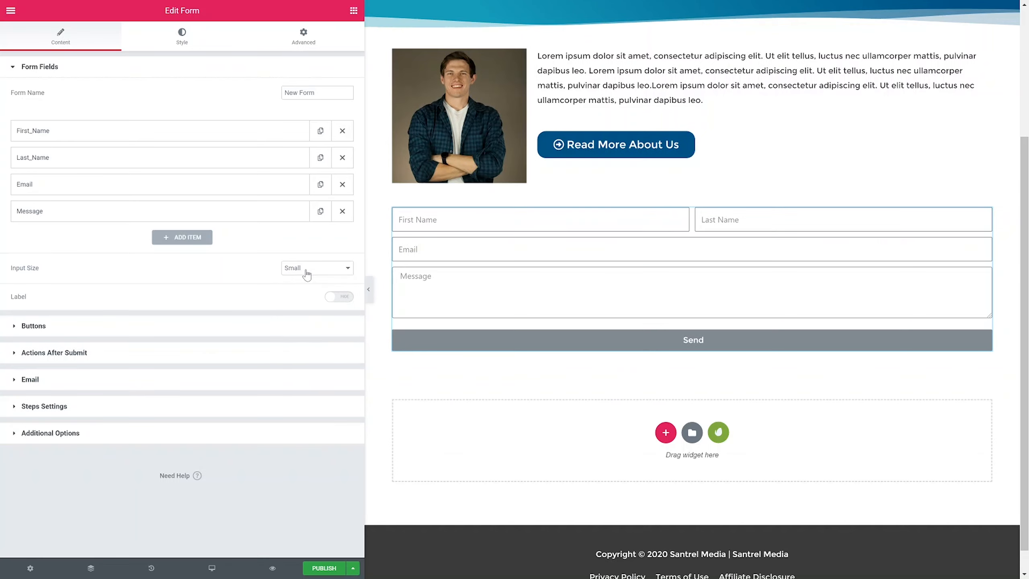
# Try the Large form input size, then set Input Size back to Small.
pyautogui.click(308, 269)
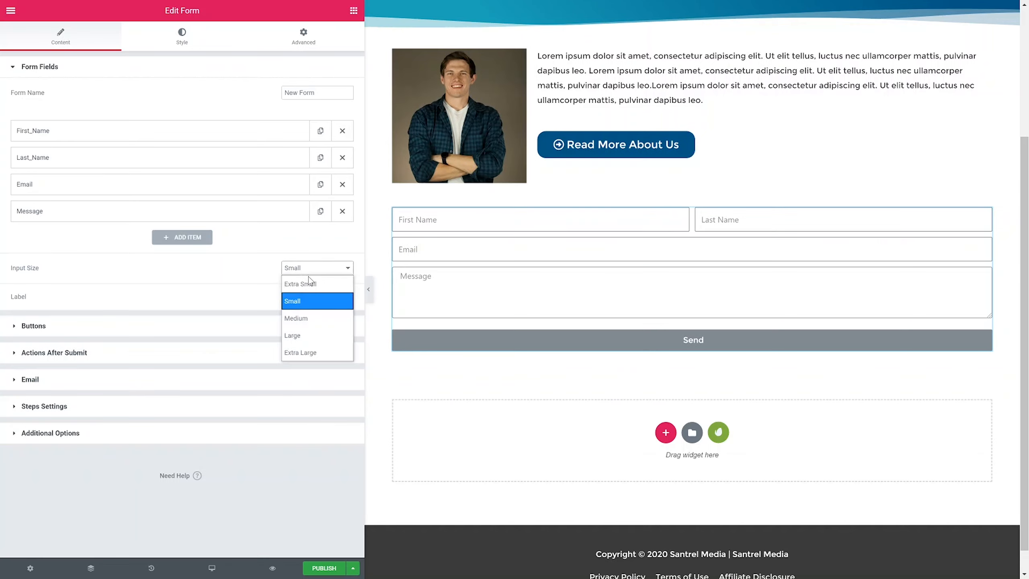
pyautogui.click(303, 336)
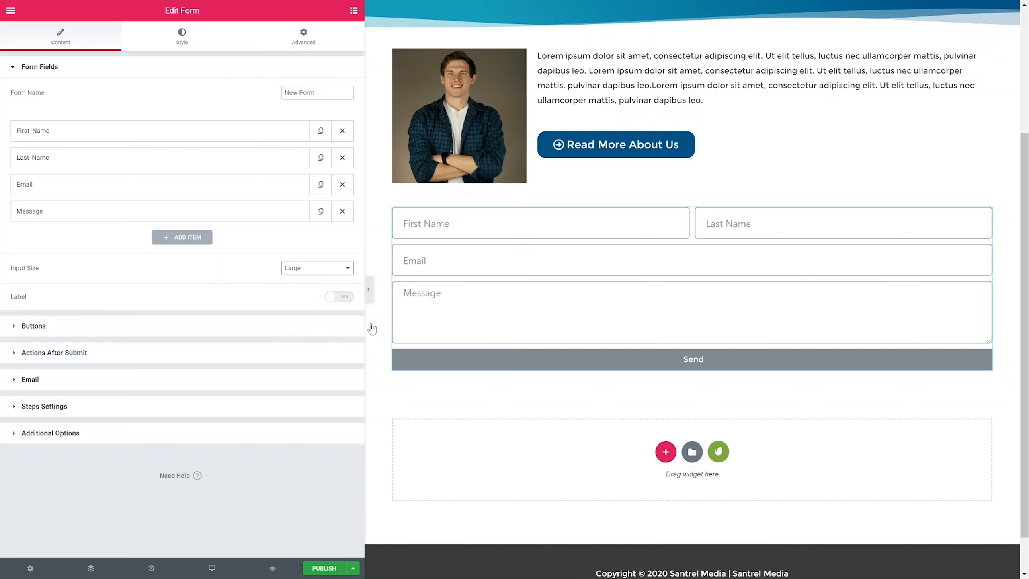
pyautogui.click(338, 268)
pyautogui.click(316, 304)
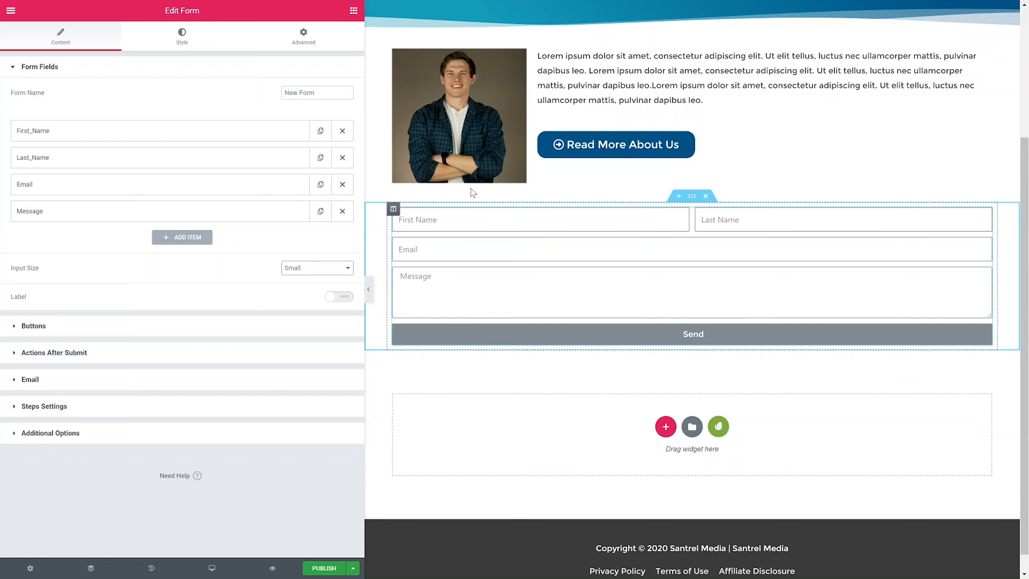
pyautogui.click(302, 39)
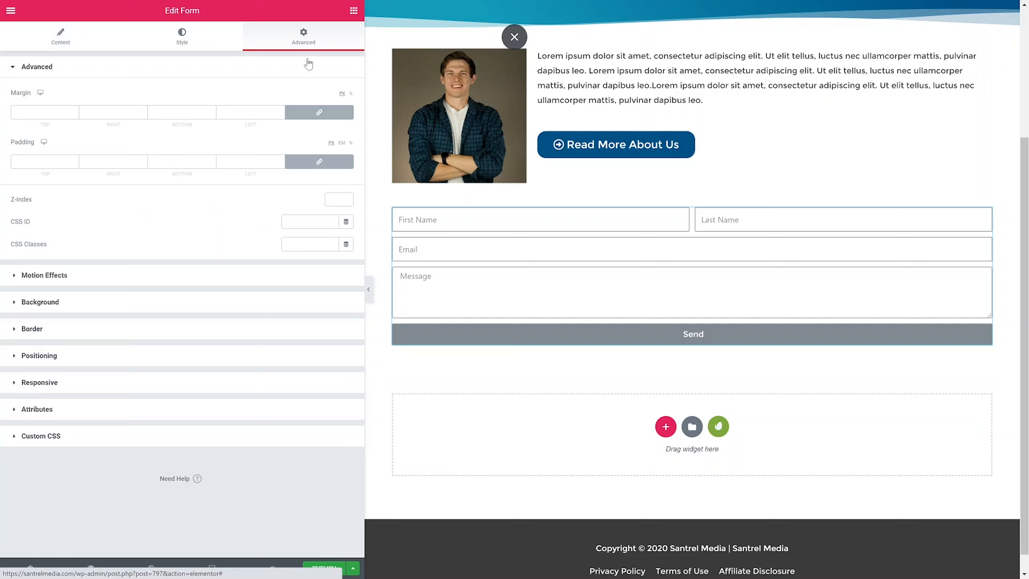
# Unlink the form's padding and set left and right padding to 150 px.
pyautogui.click(320, 161)
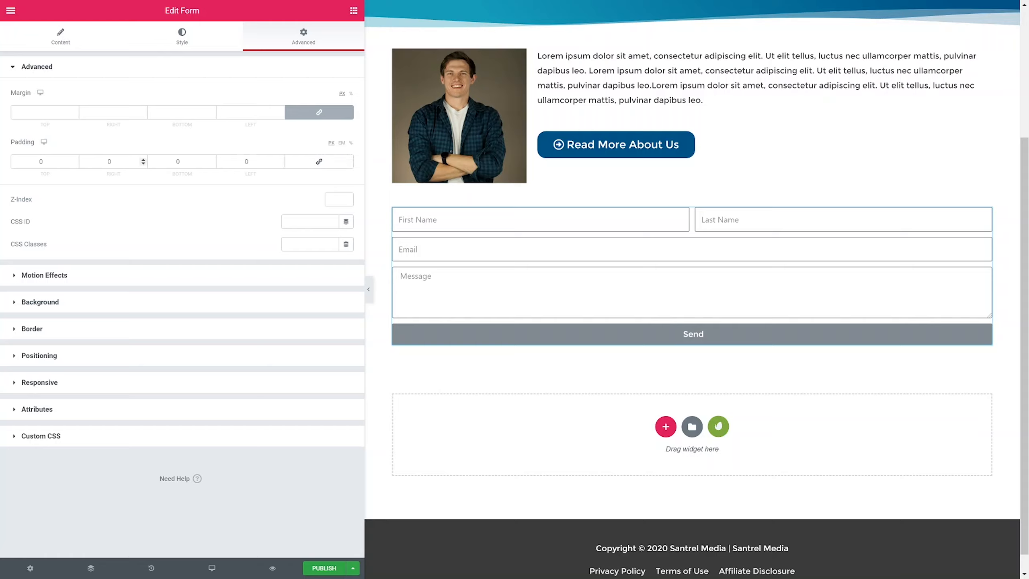
pyautogui.doubleClick(109, 162)
pyautogui.write('50')
pyautogui.doubleClick(246, 161)
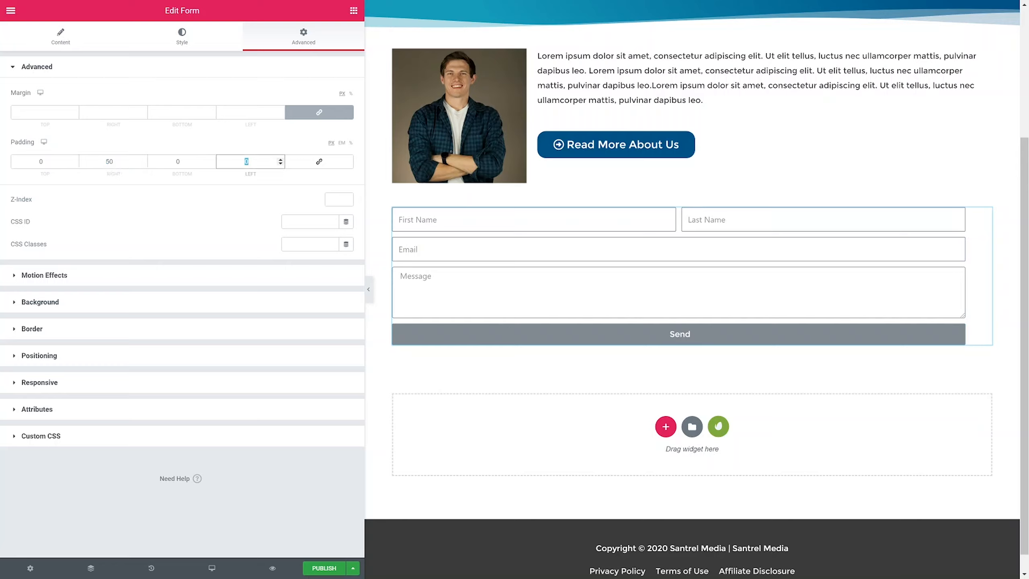
pyautogui.write('50')
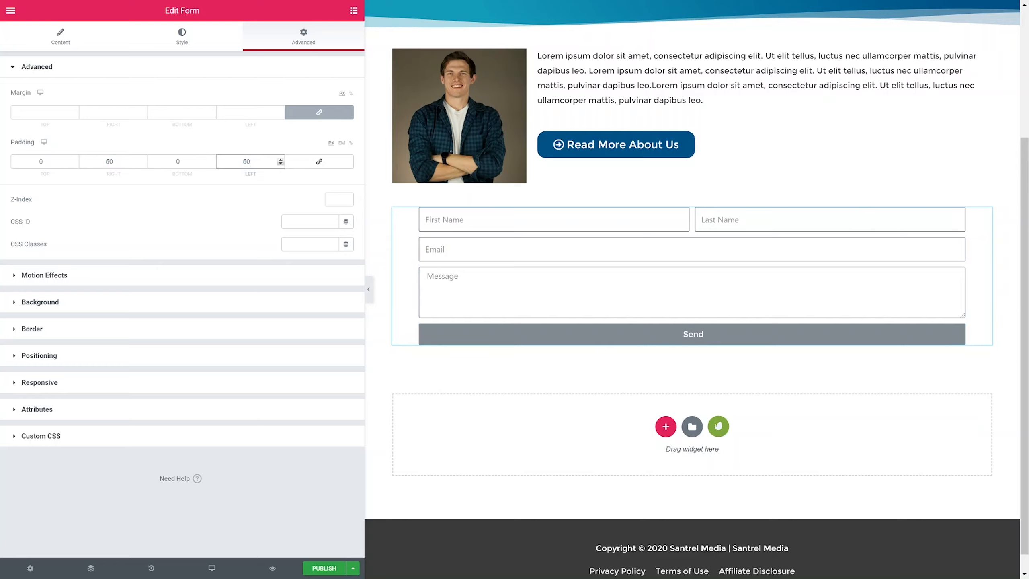
pyautogui.click(106, 161)
pyautogui.write('1')
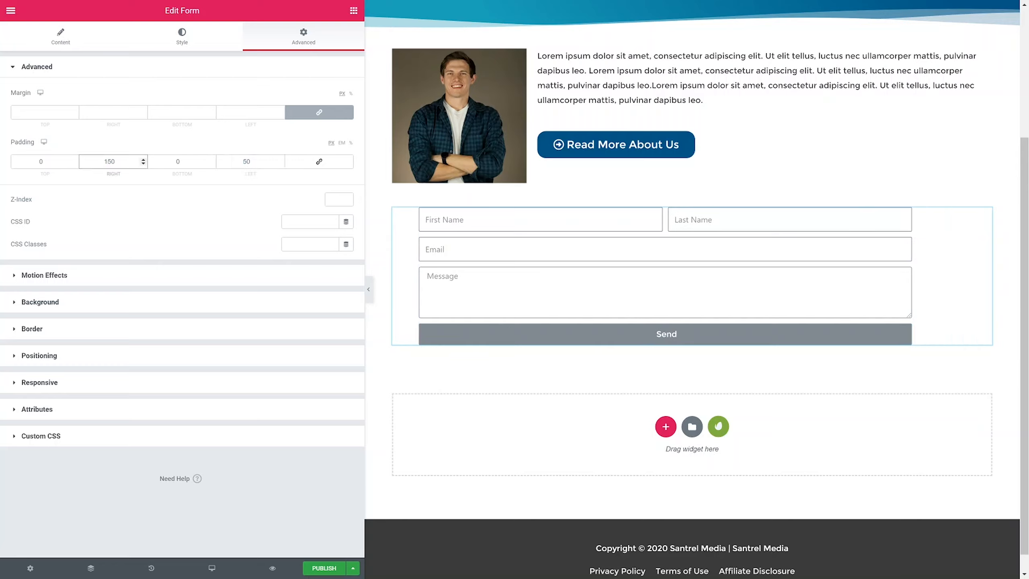
pyautogui.click(245, 162)
pyautogui.write('1')
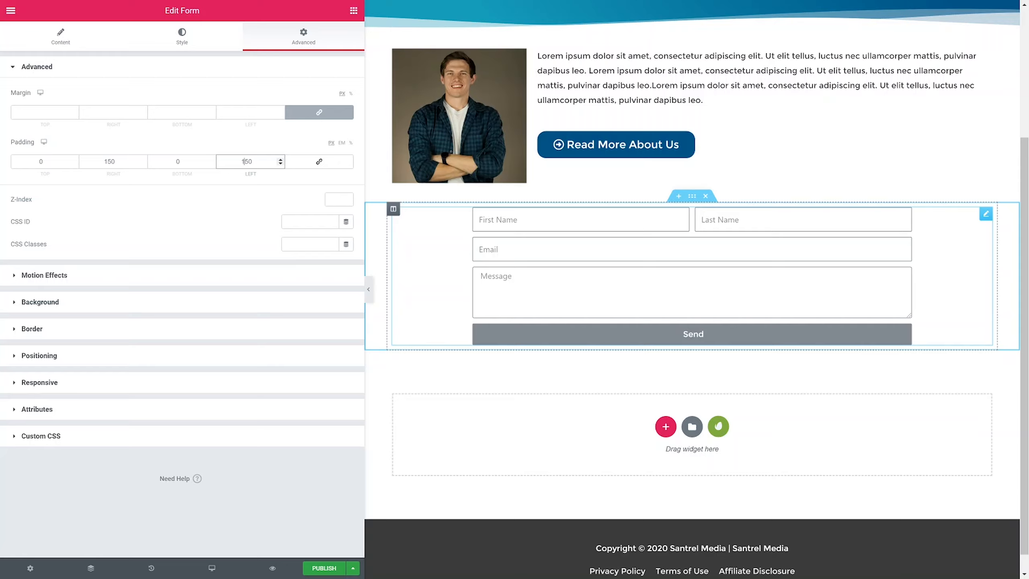
# Set the form's top and bottom padding to 50 px.
pyautogui.doubleClick(178, 161)
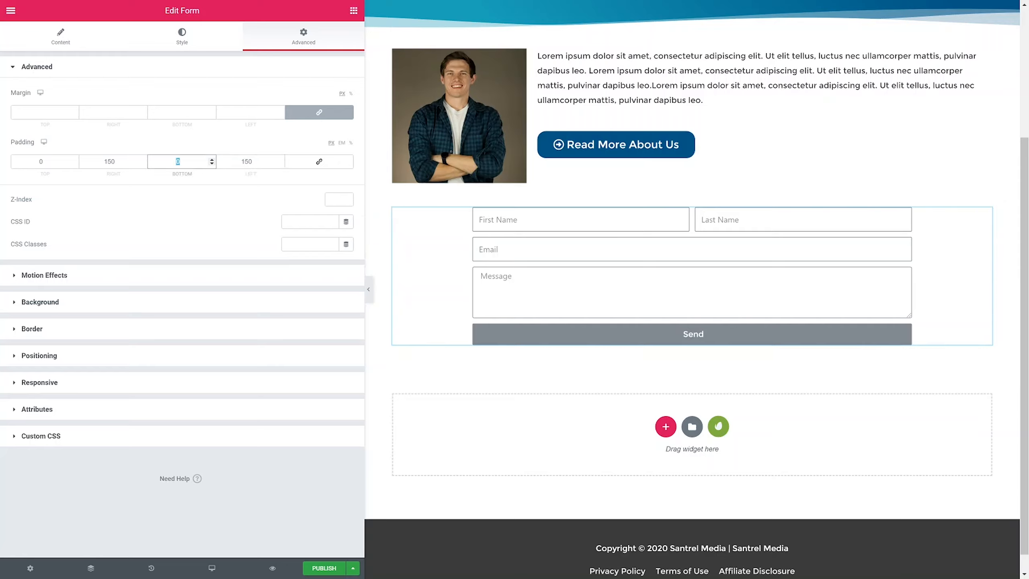
pyautogui.write('50')
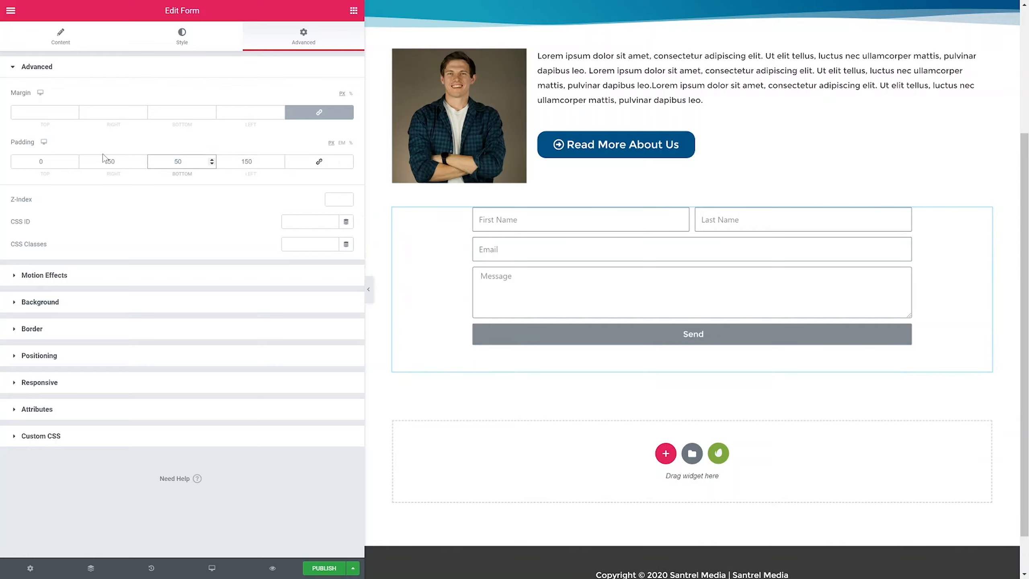
pyautogui.moveTo(47, 161); pyautogui.dragTo(2, 161)
pyautogui.write('50')
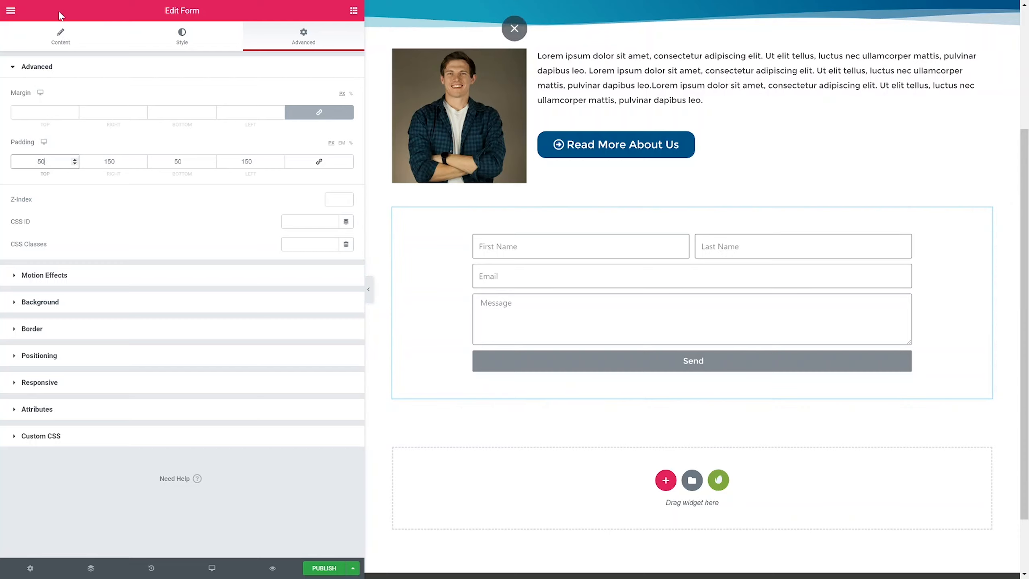
pyautogui.click(52, 49)
pyautogui.click(50, 39)
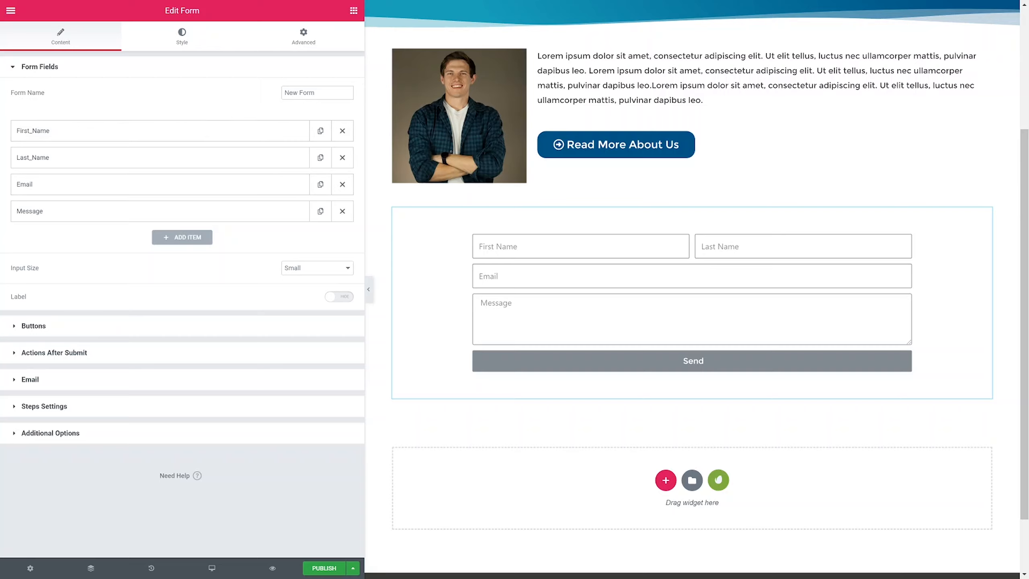
# Name the form Press_Contact_Form and make its justified Send button Large.
pyautogui.moveTo(324, 93); pyautogui.dragTo(201, 82)
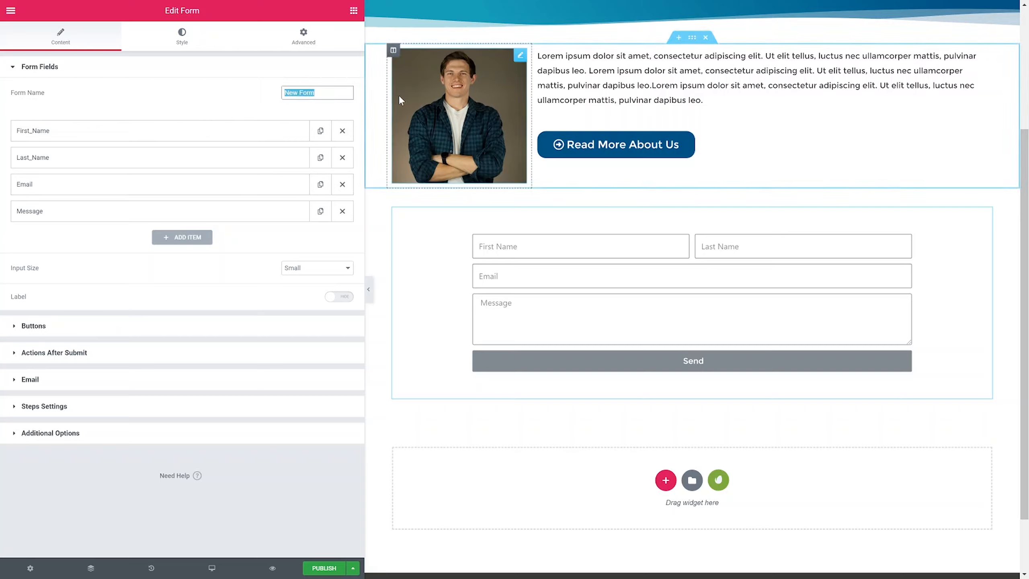
pyautogui.write('Press_Contact_Form')
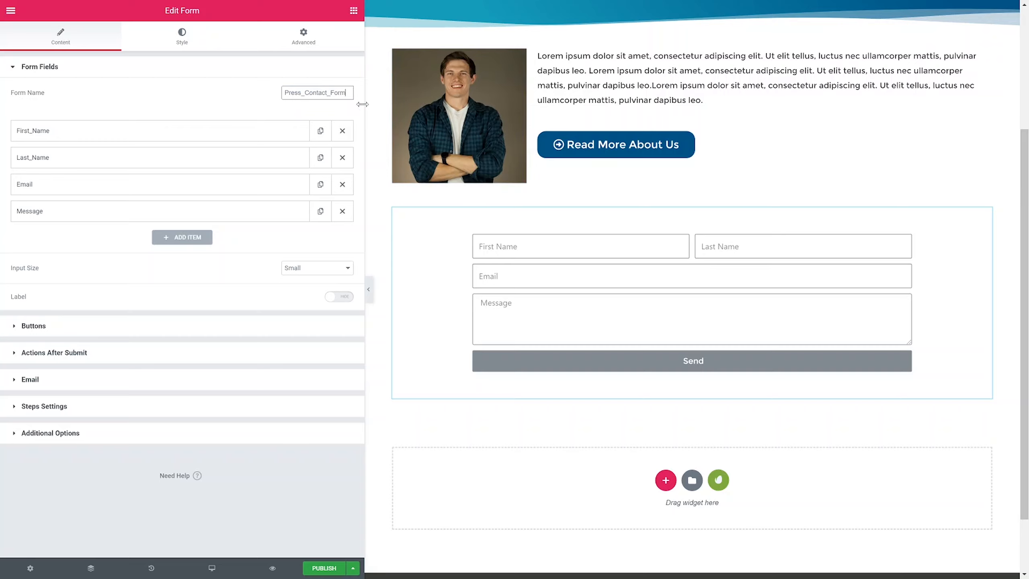
pyautogui.click(211, 325)
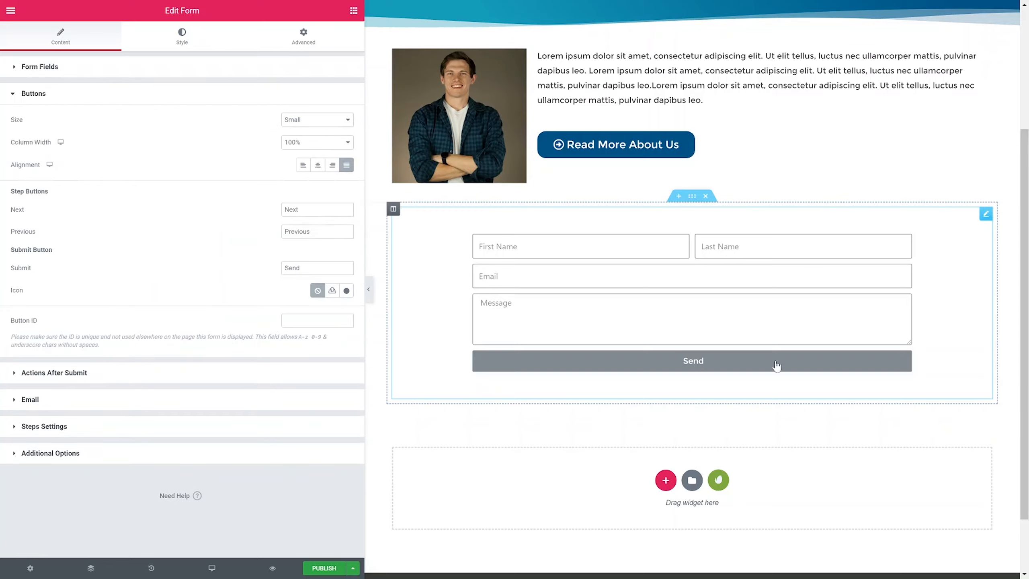
pyautogui.click(296, 120)
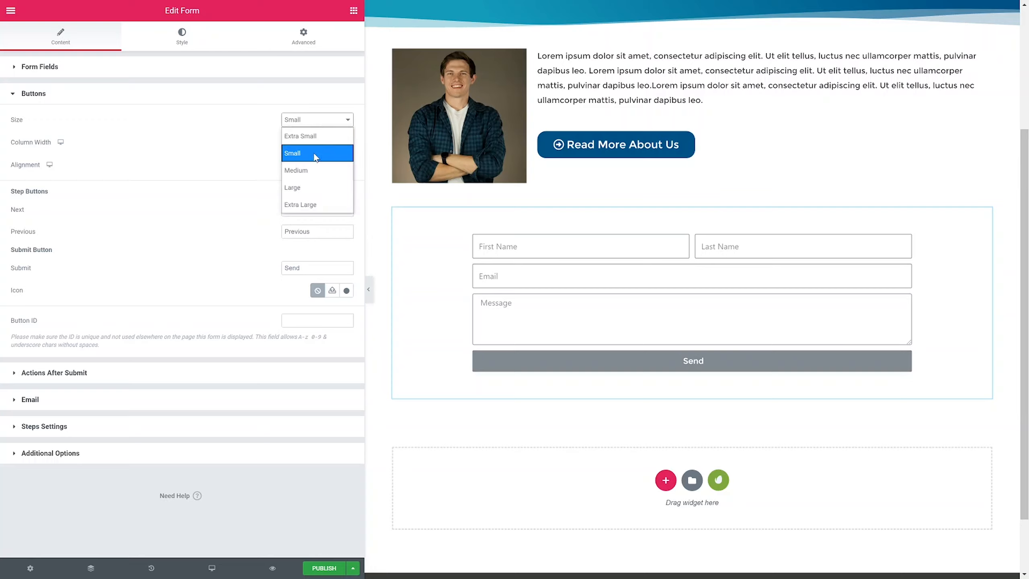
pyautogui.click(322, 183)
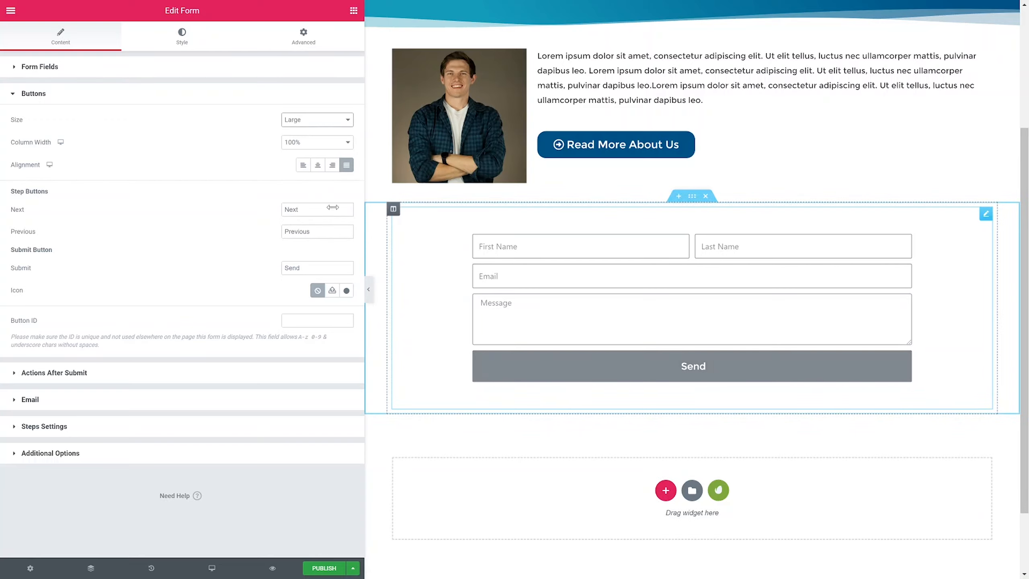
pyautogui.click(320, 167)
pyautogui.click(346, 165)
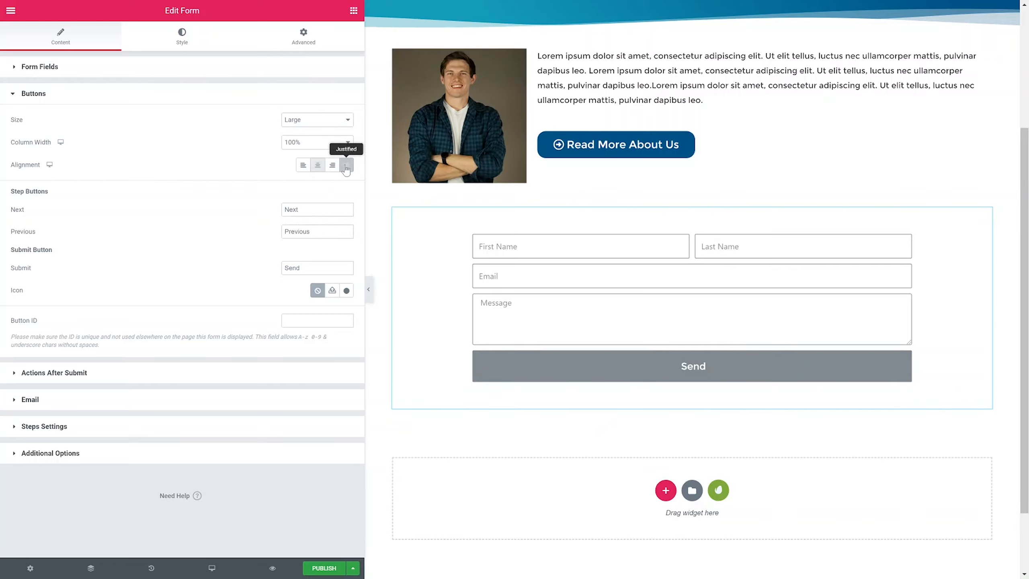
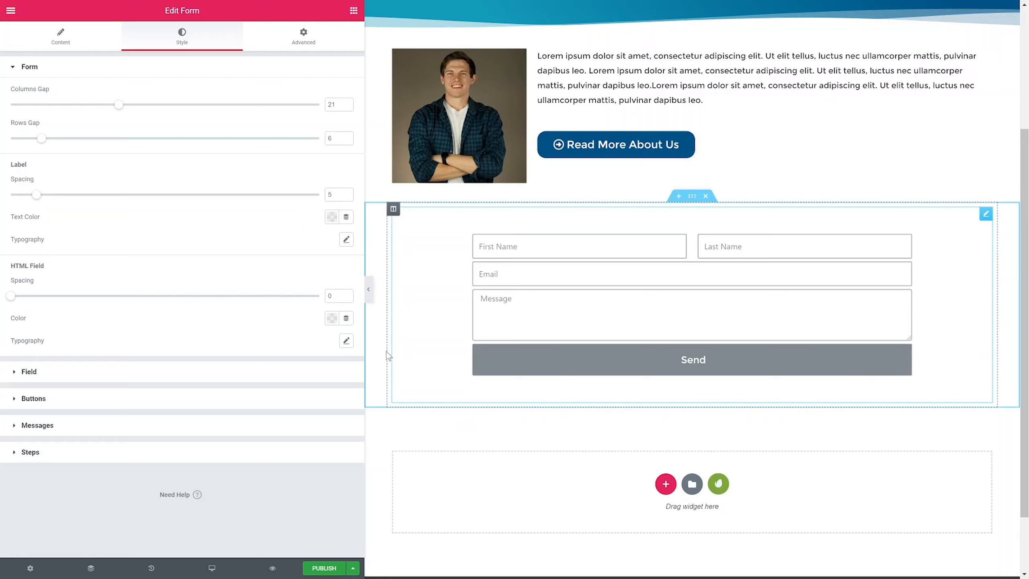
# Make the form field text black and slightly smaller, leaving the field background unchanged.
pyautogui.click(105, 374)
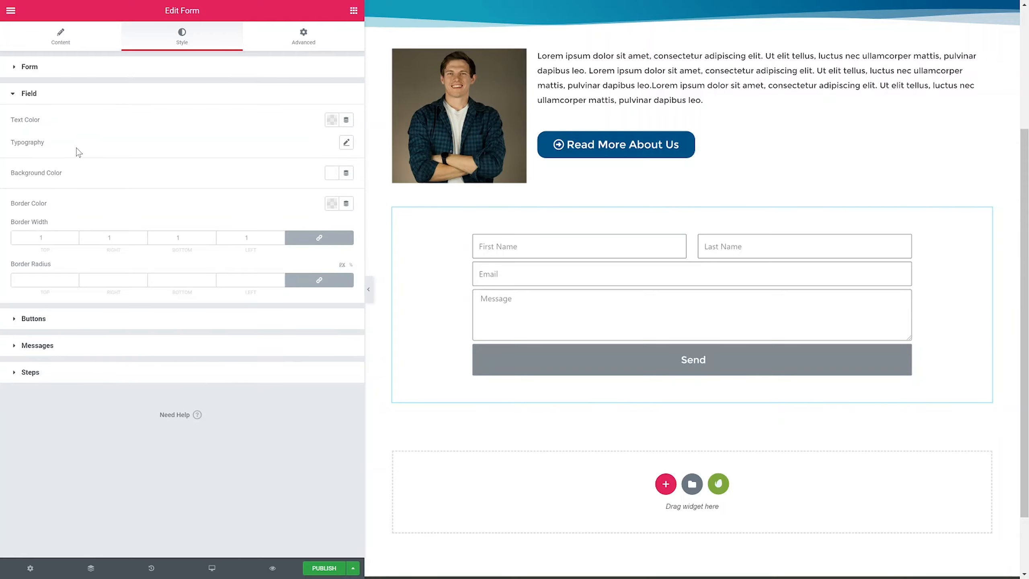
pyautogui.click(331, 119)
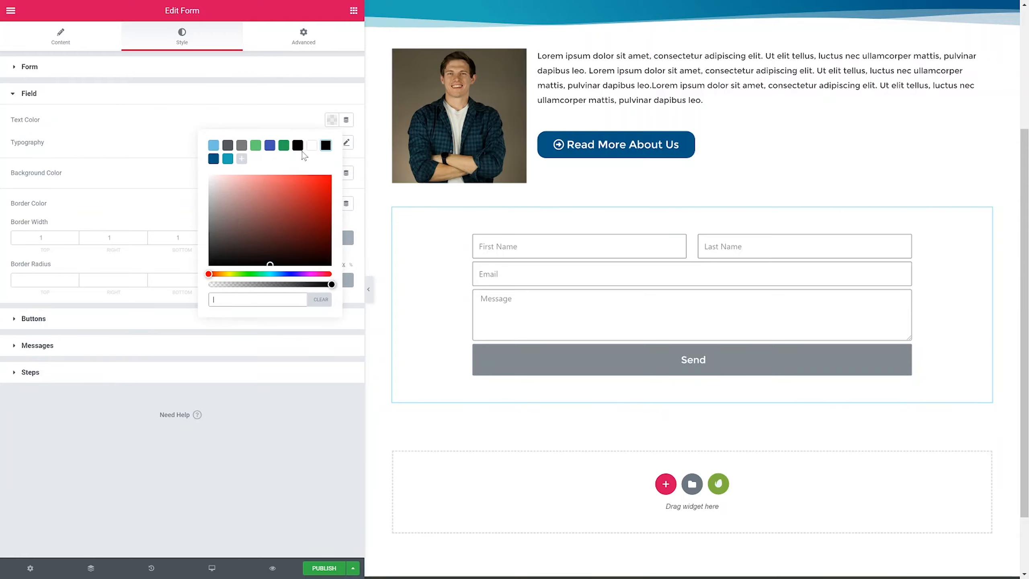
pyautogui.click(298, 144)
pyautogui.click(268, 127)
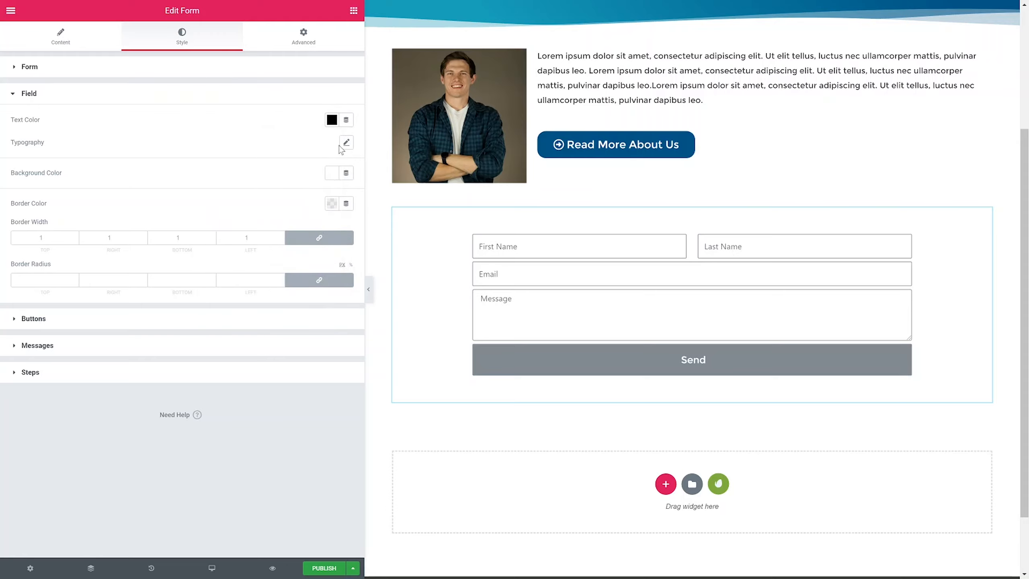
pyautogui.click(345, 144)
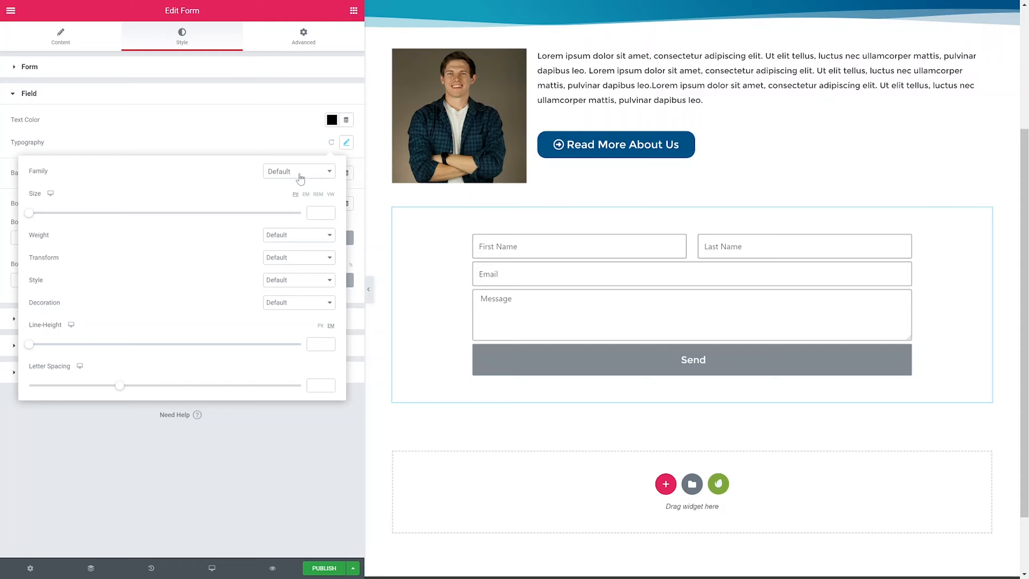
pyautogui.moveTo(33, 216); pyautogui.dragTo(50, 216)
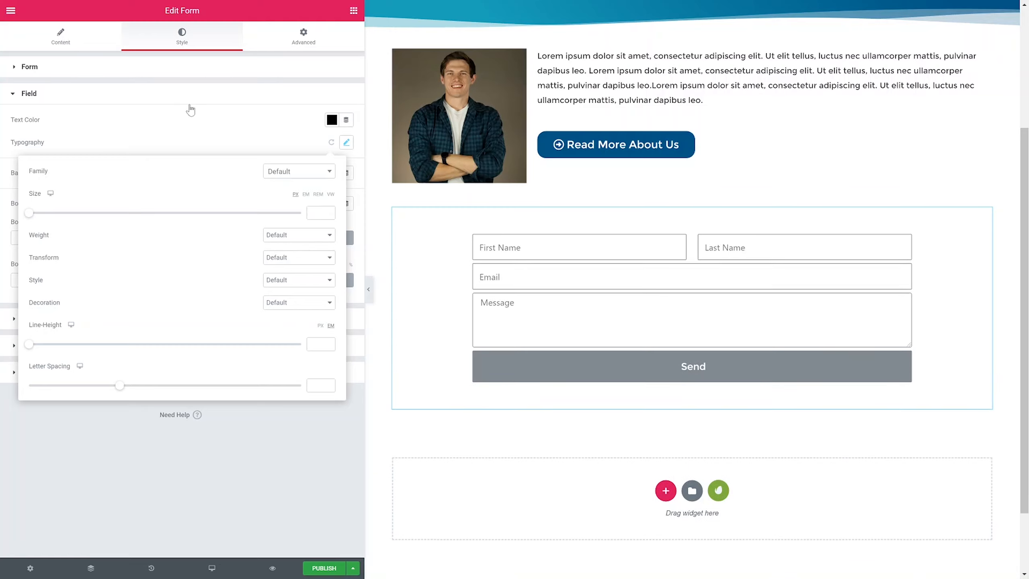
pyautogui.click(222, 129)
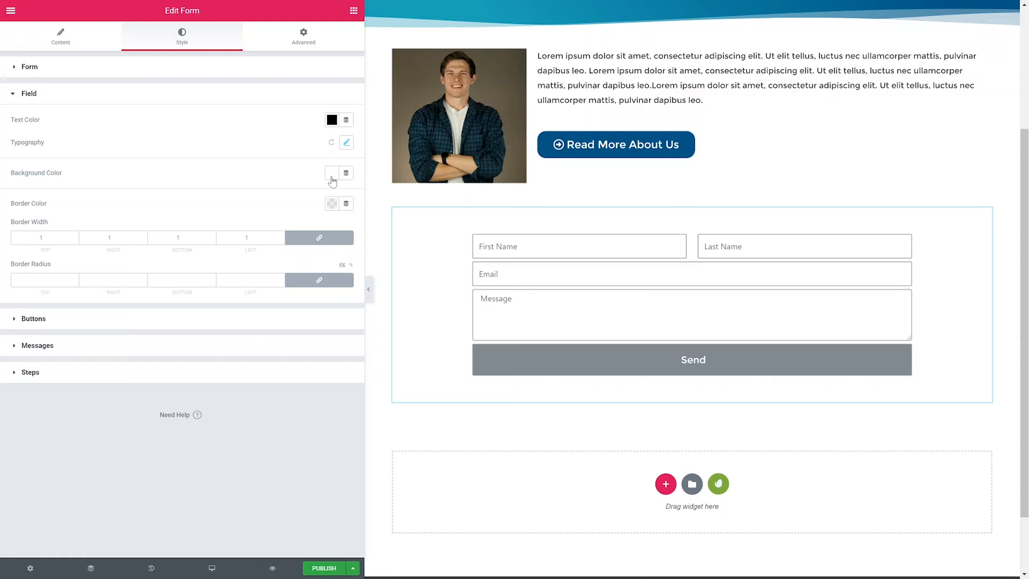
pyautogui.click(332, 174)
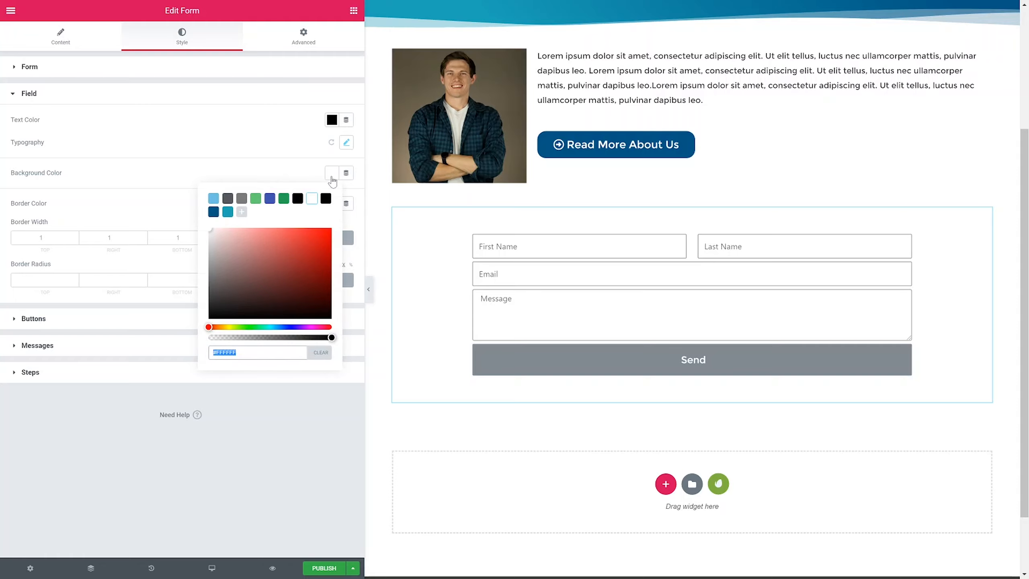
pyautogui.click(276, 143)
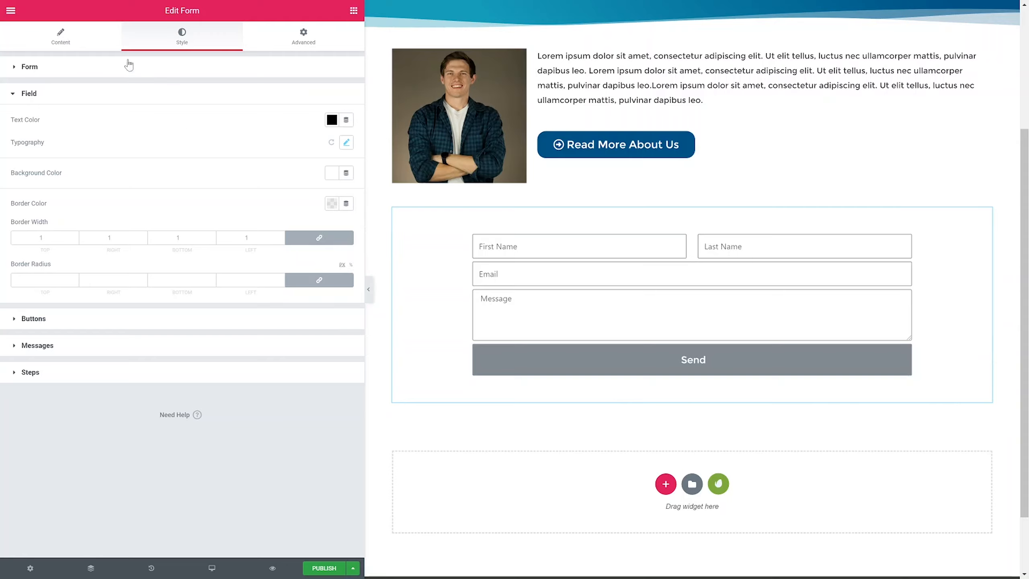
# Widen the form rows gap to 9 and round the field corners to 12 px.
pyautogui.click(107, 72)
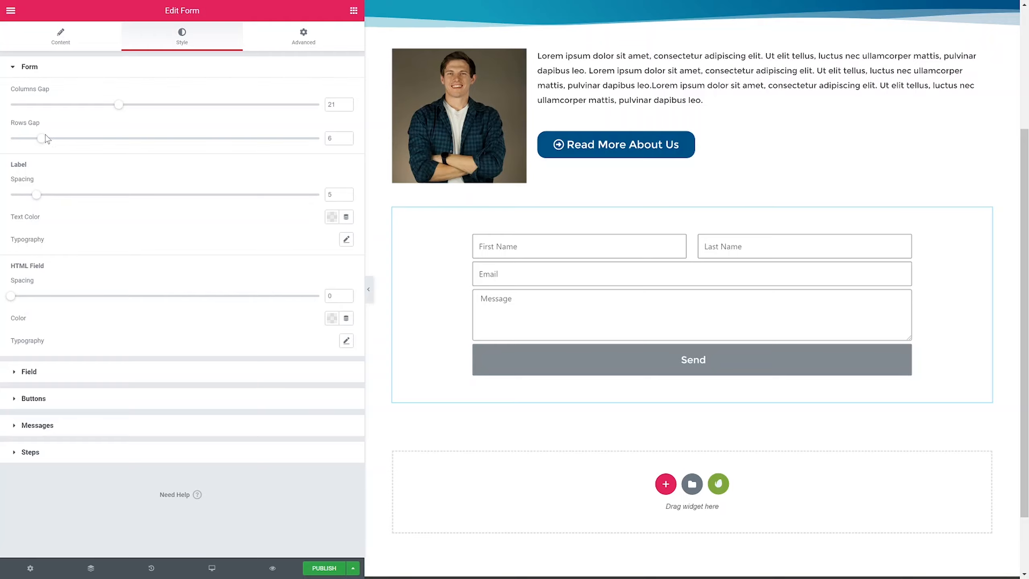
pyautogui.moveTo(43, 138); pyautogui.dragTo(58, 141)
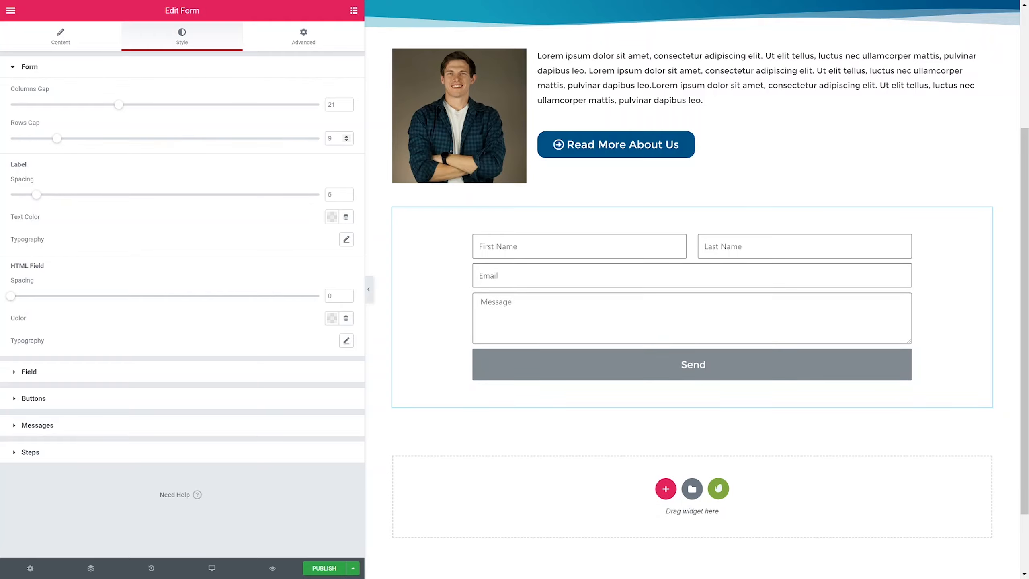
pyautogui.click(29, 371)
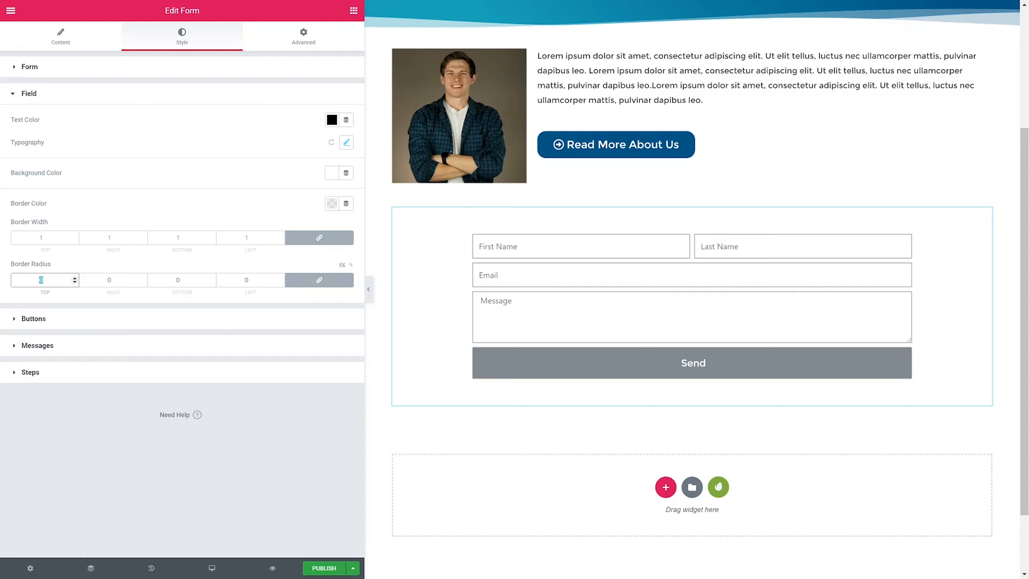
pyautogui.write('12')
# Give the Send button a dark blue background, keeping its text colour.
pyautogui.click(183, 319)
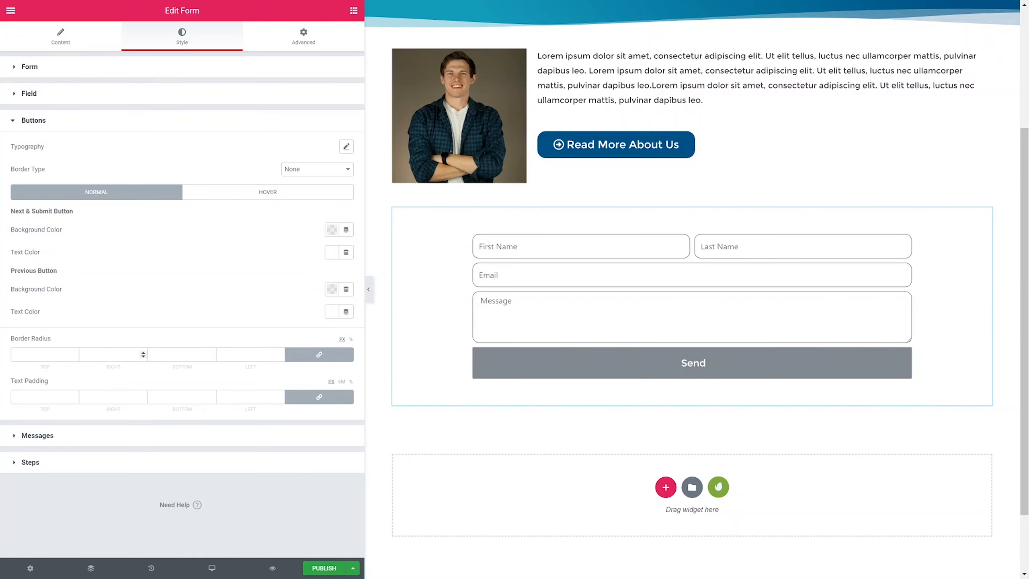
pyautogui.click(332, 231)
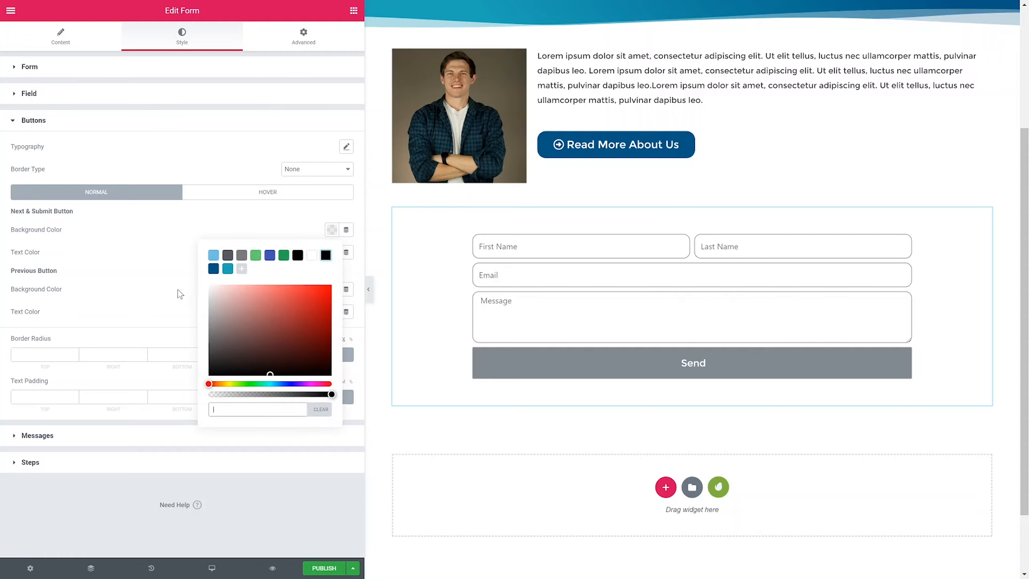
pyautogui.click(213, 269)
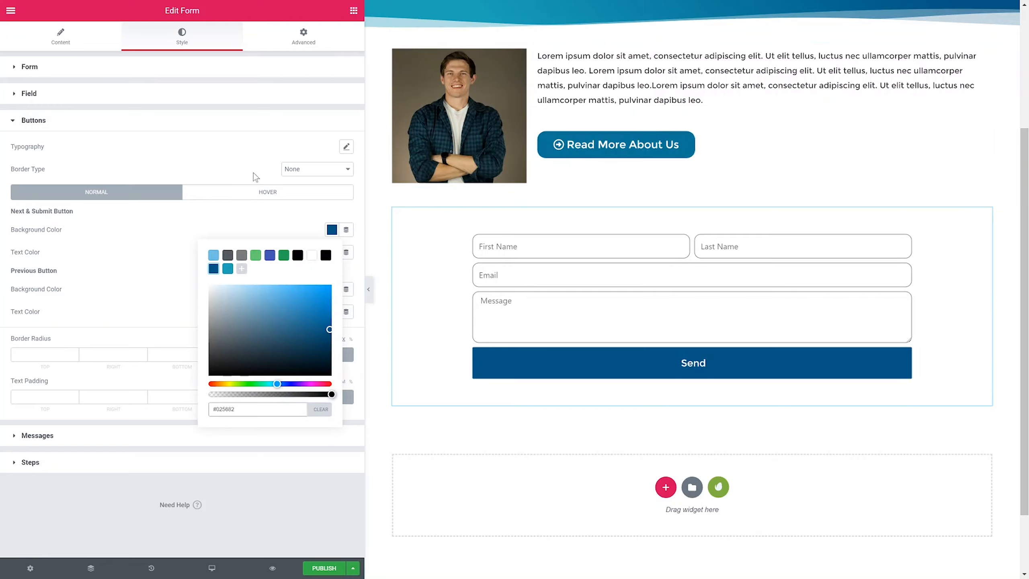
pyautogui.click(329, 260)
pyautogui.click(329, 257)
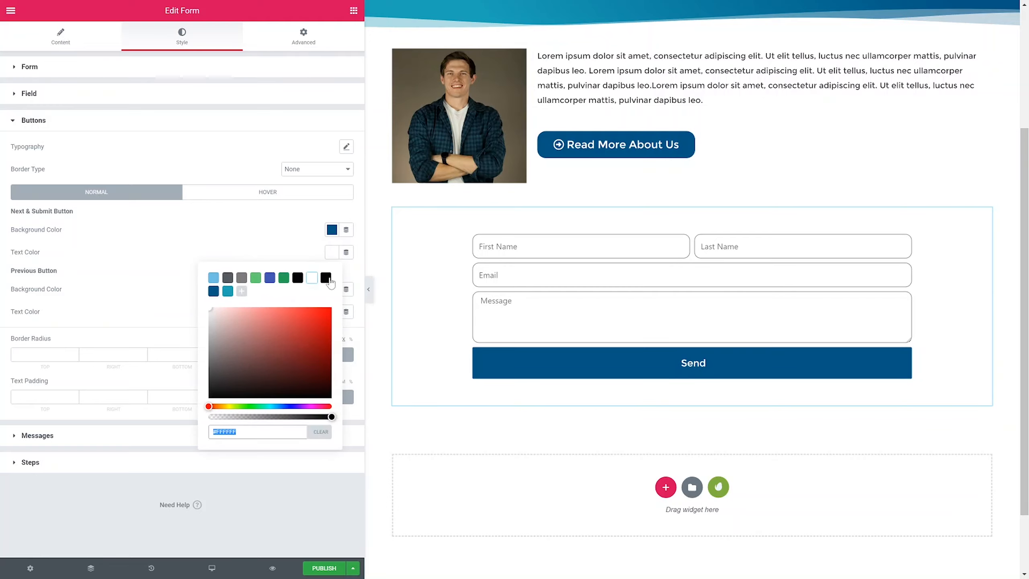
pyautogui.click(298, 212)
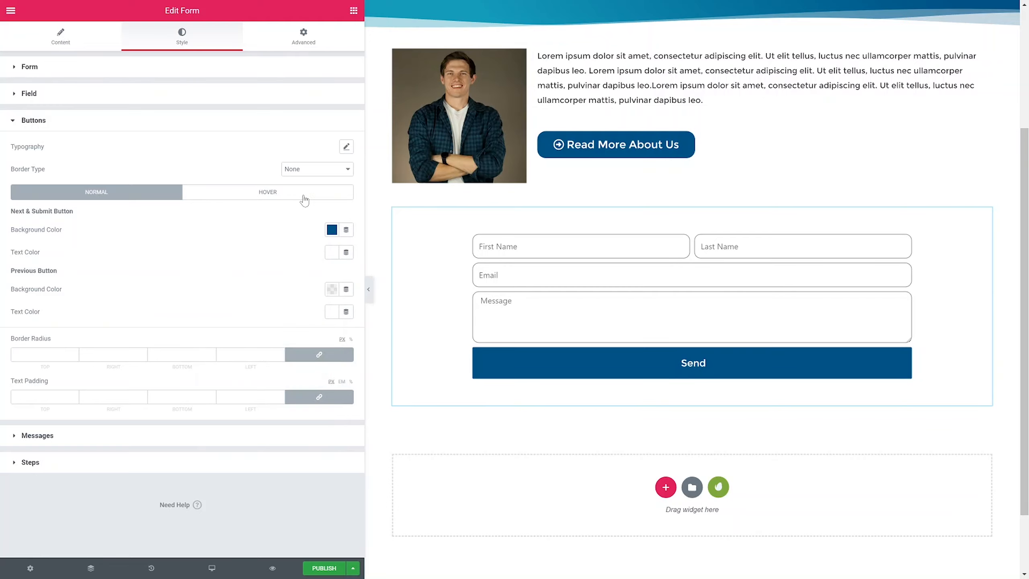
# Make the Send button's background turn teal on hover.
pyautogui.click(304, 194)
pyautogui.click(329, 231)
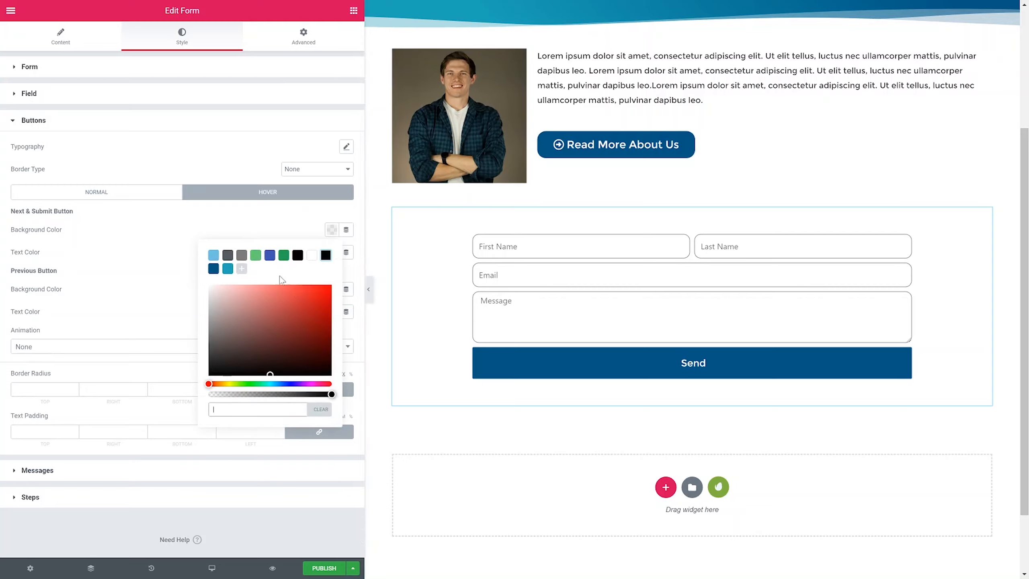
pyautogui.click(228, 269)
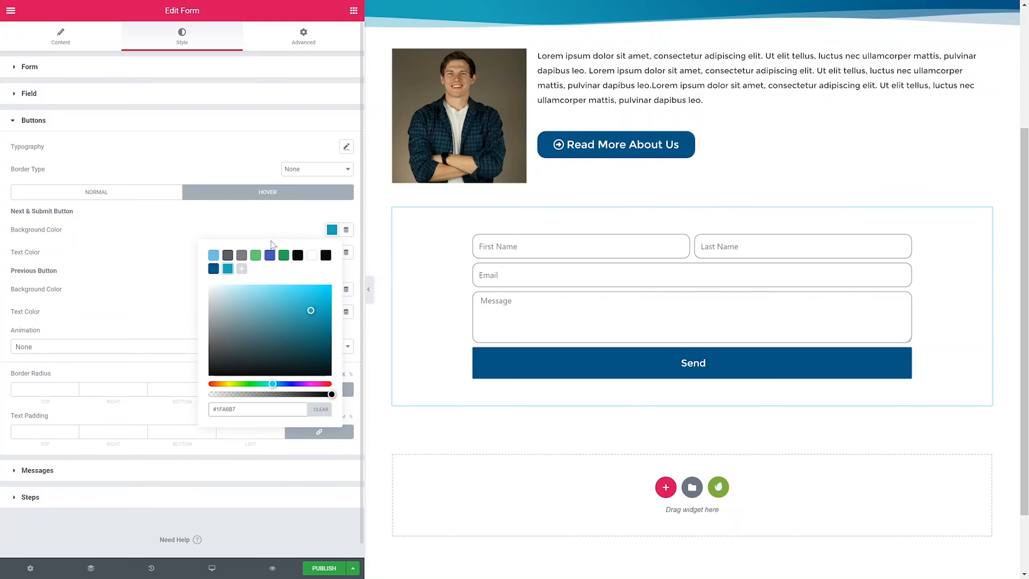
pyautogui.click(277, 230)
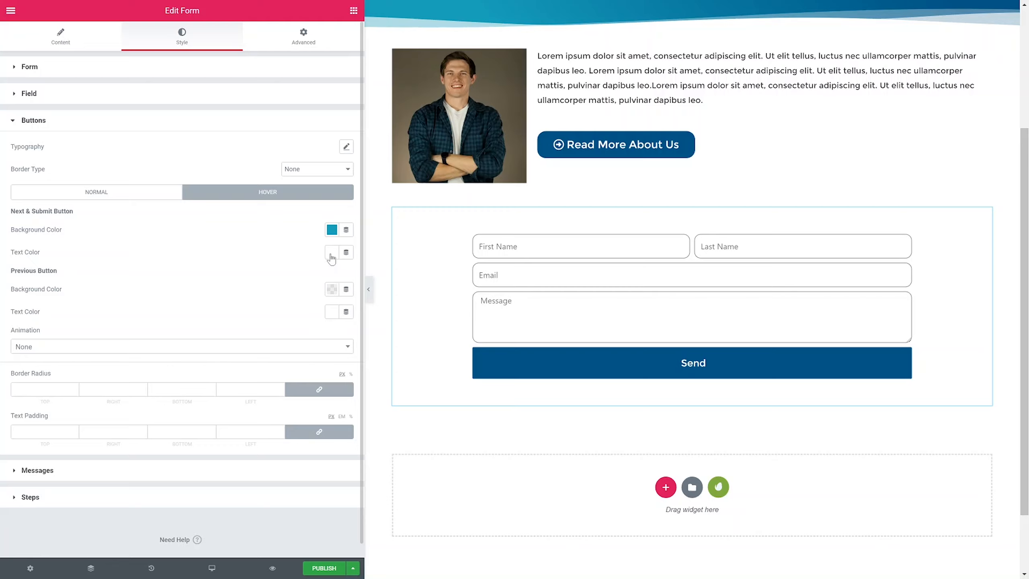
pyautogui.click(330, 254)
pyautogui.click(270, 229)
# Round the Send button's corners to 15 px.
pyautogui.click(41, 389)
pyautogui.write('15')
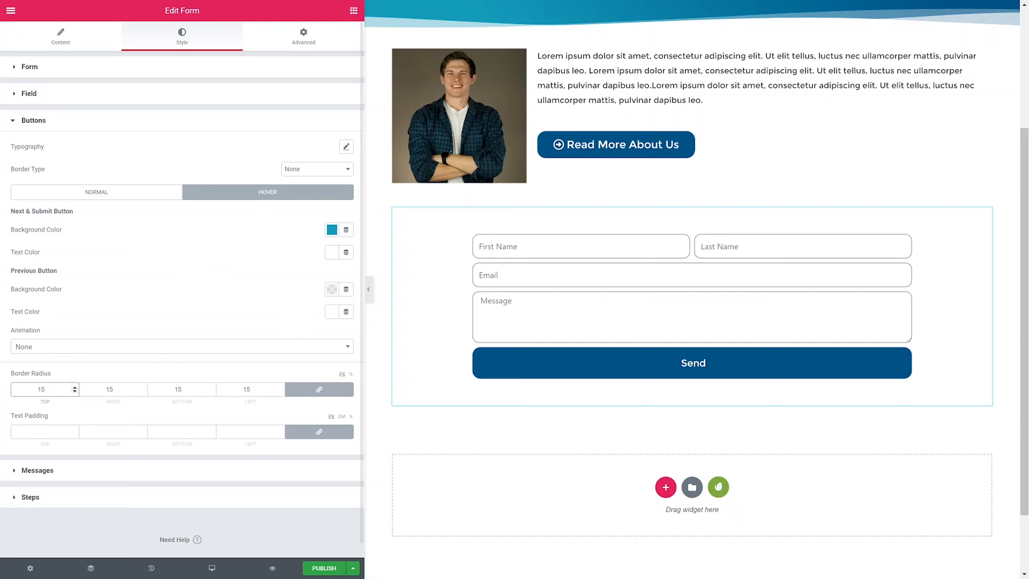
pyautogui.click(46, 450)
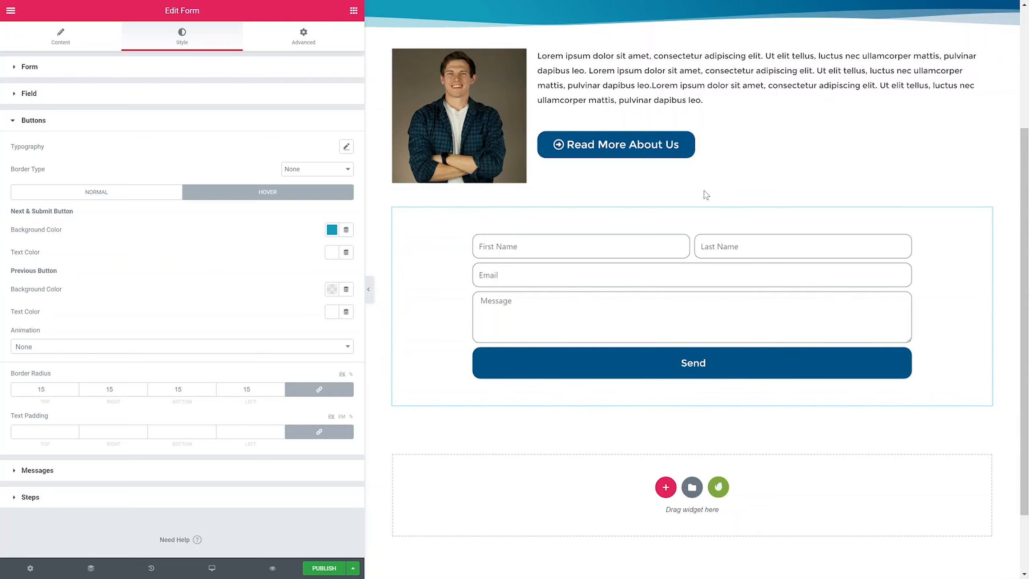
# Give the form section a classic philly.jpg background, Center Center, with default size.
pyautogui.click(691, 198)
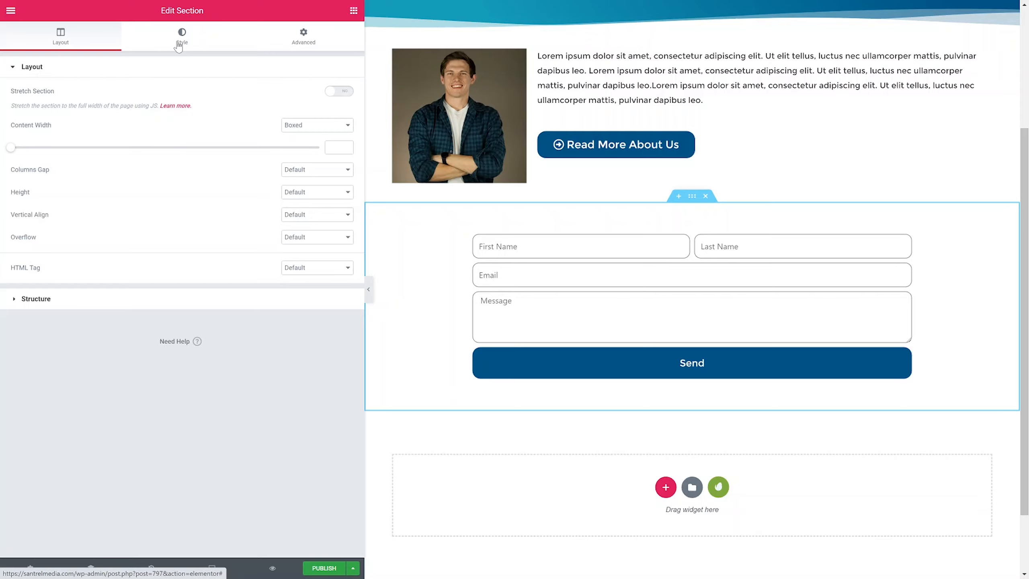
pyautogui.click(178, 45)
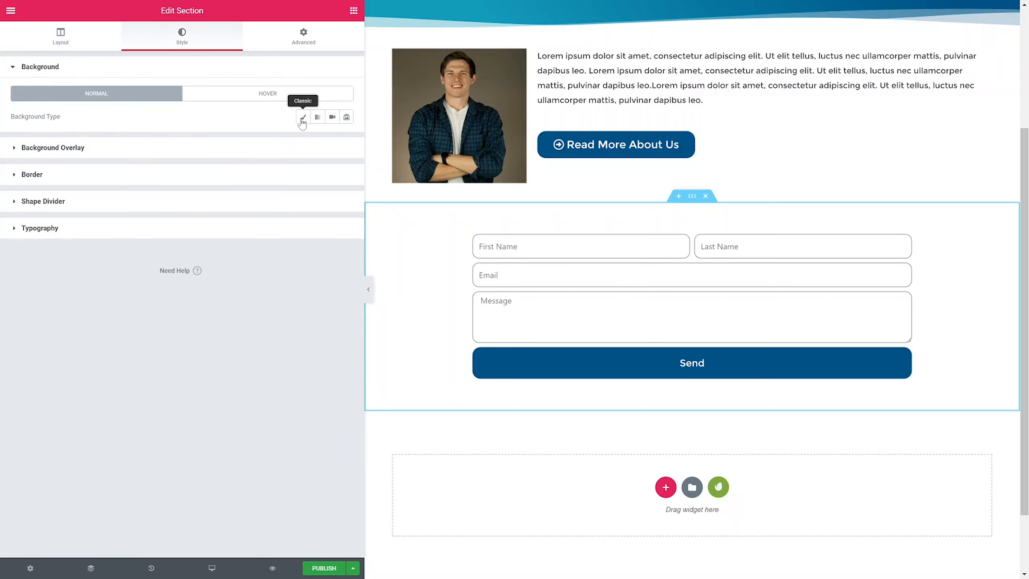
pyautogui.click(302, 117)
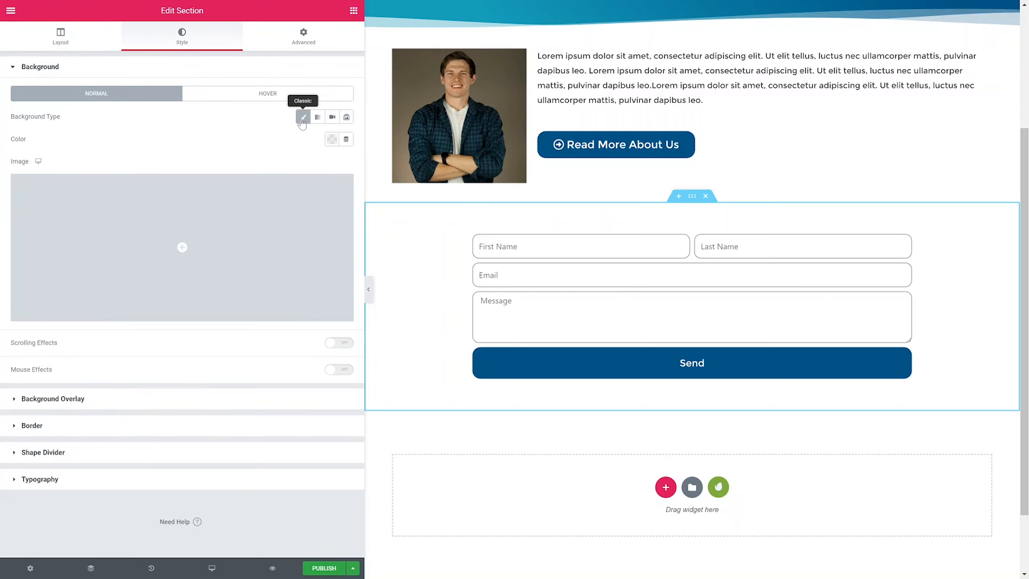
pyautogui.click(188, 255)
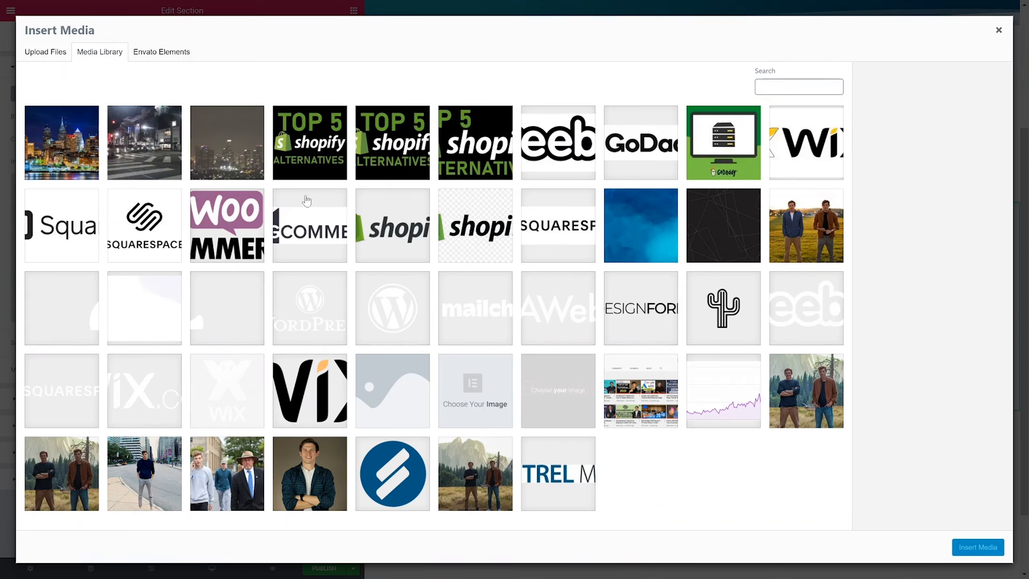
pyautogui.click(57, 150)
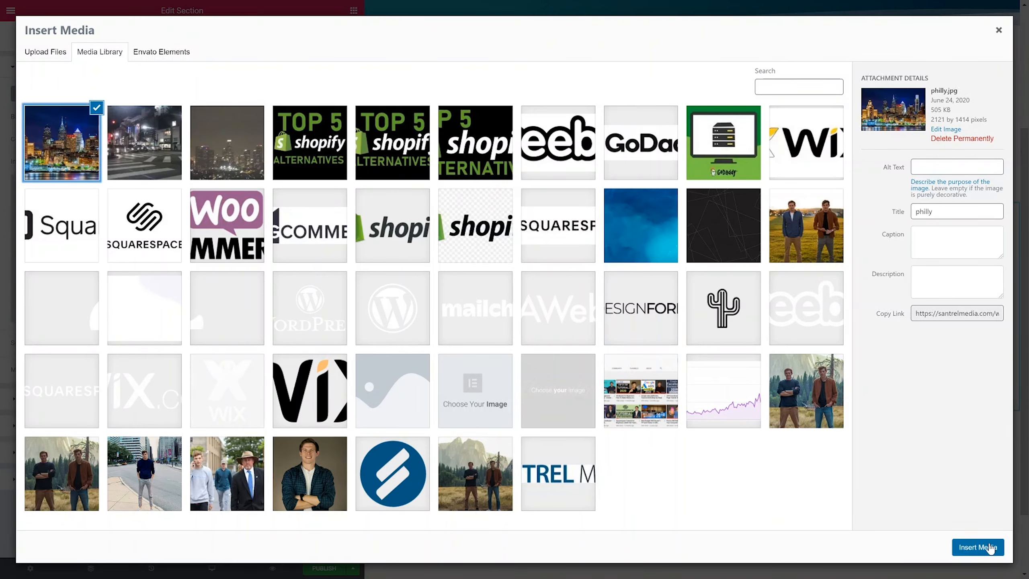
pyautogui.click(990, 547)
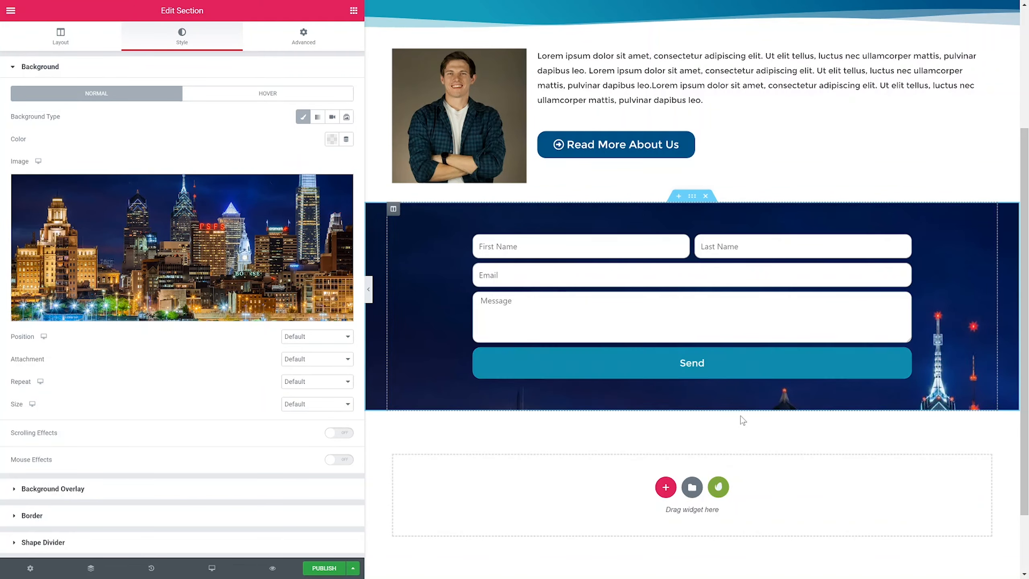
pyautogui.click(313, 344)
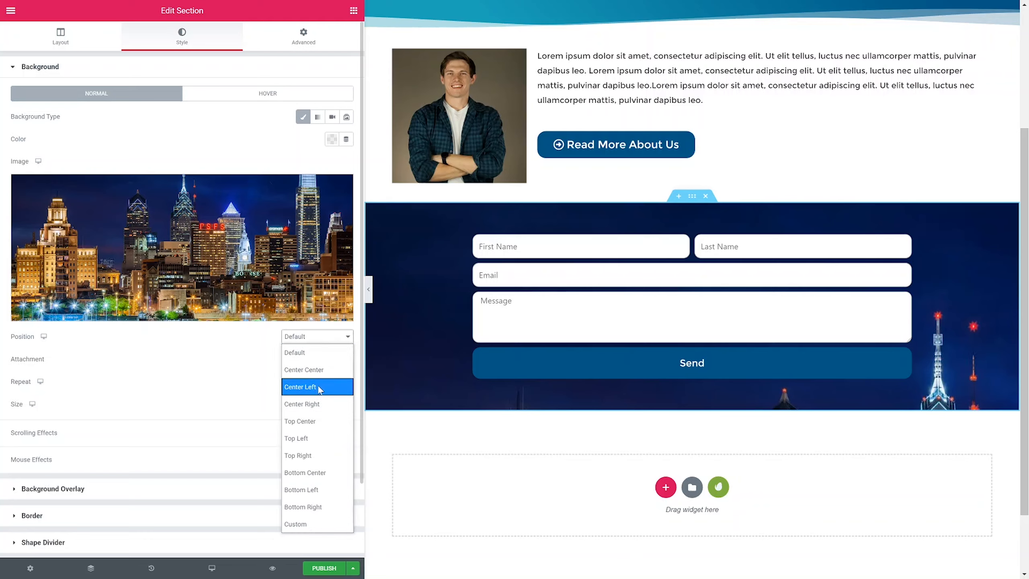
pyautogui.click(318, 365)
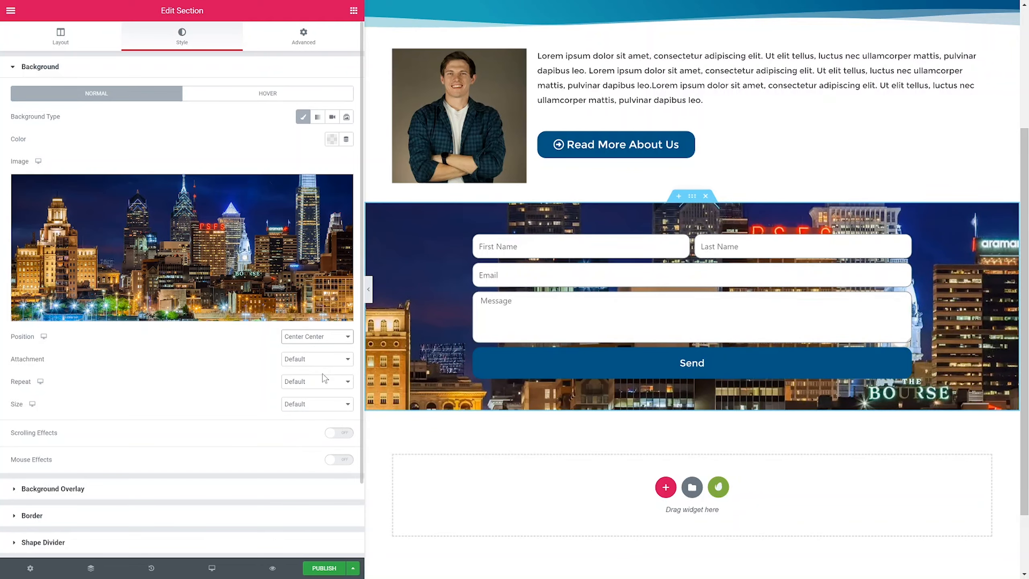
pyautogui.click(296, 407)
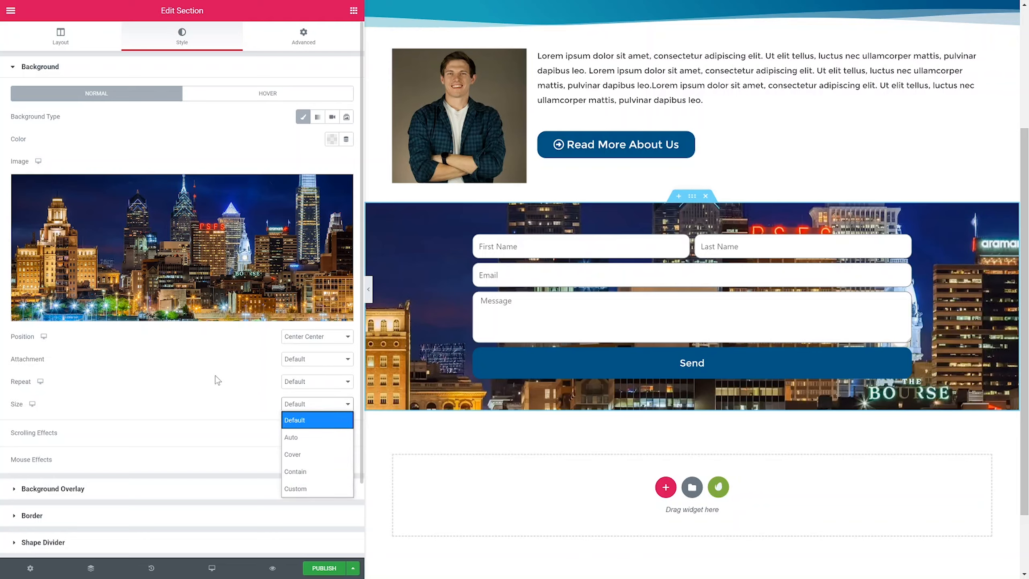
pyautogui.click(225, 380)
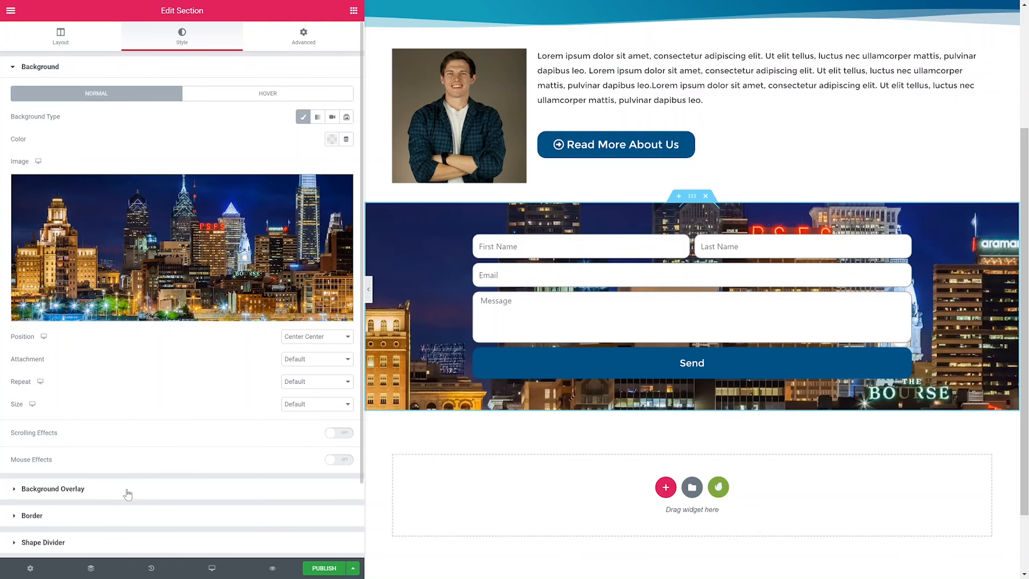
# Add a dark blue-to-teal gradient overlay with stops at 7 and 94 and about 0.52 opacity.
pyautogui.click(16, 490)
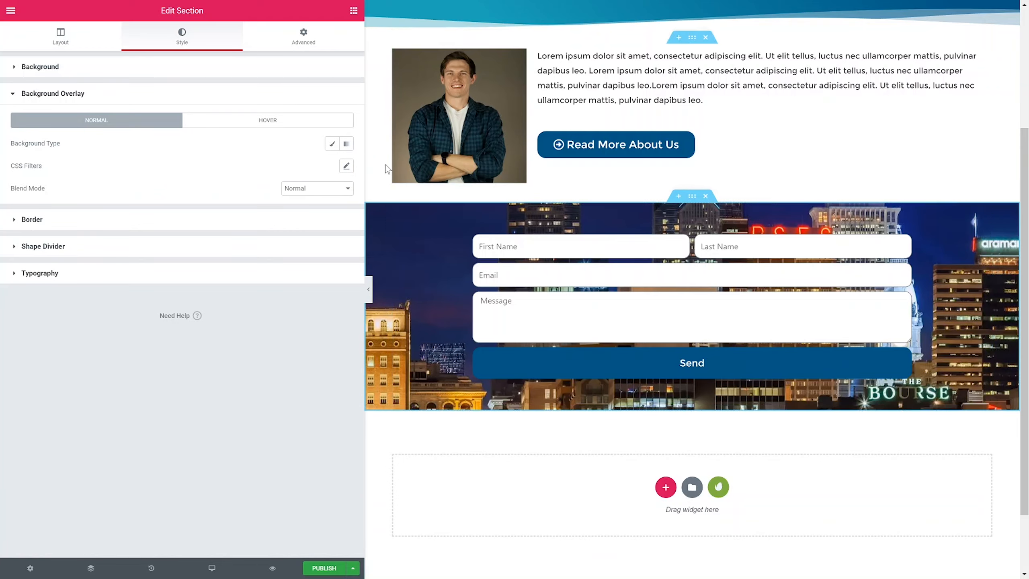
pyautogui.click(332, 144)
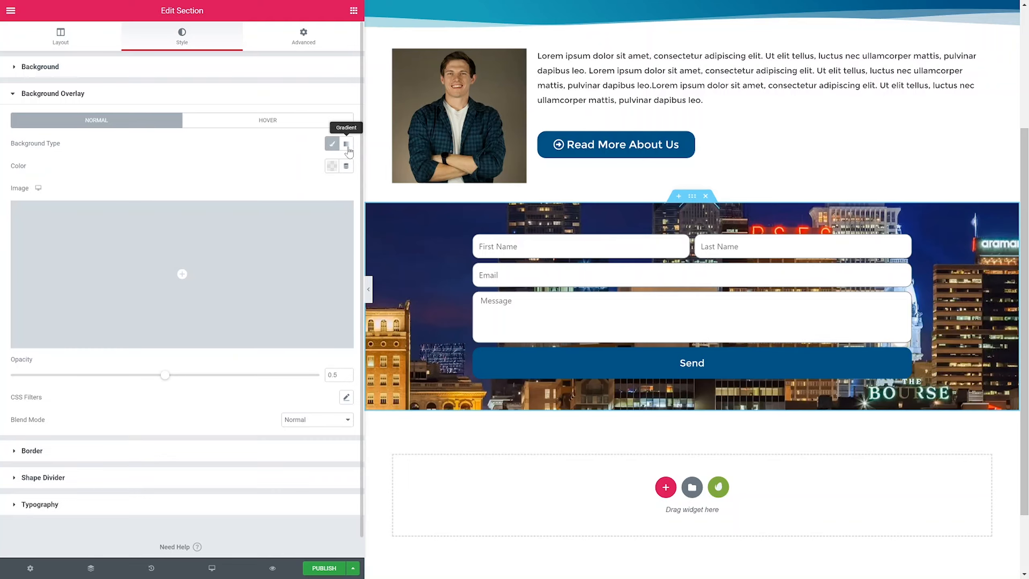
pyautogui.click(347, 148)
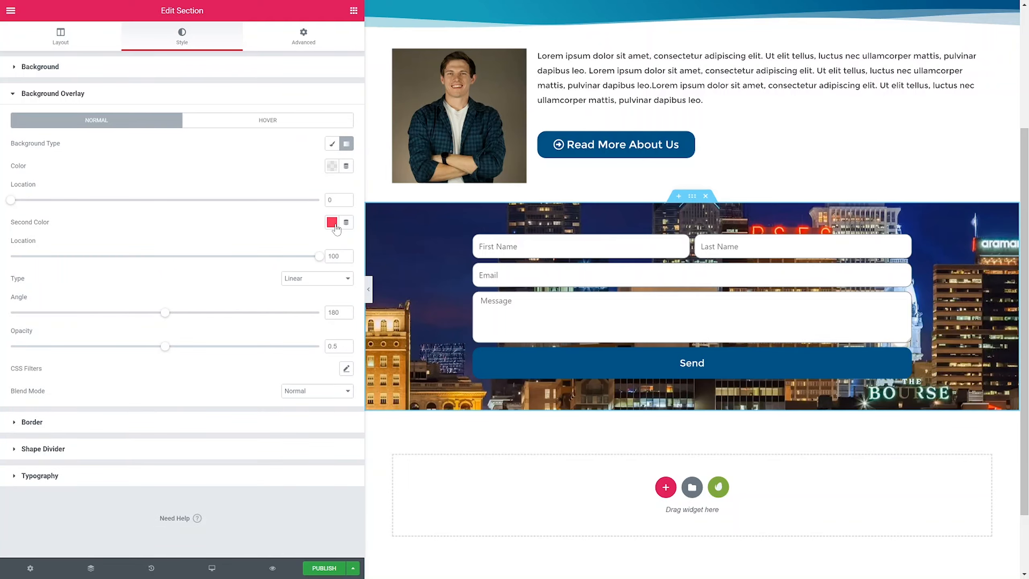
pyautogui.click(333, 224)
pyautogui.click(228, 261)
pyautogui.click(331, 166)
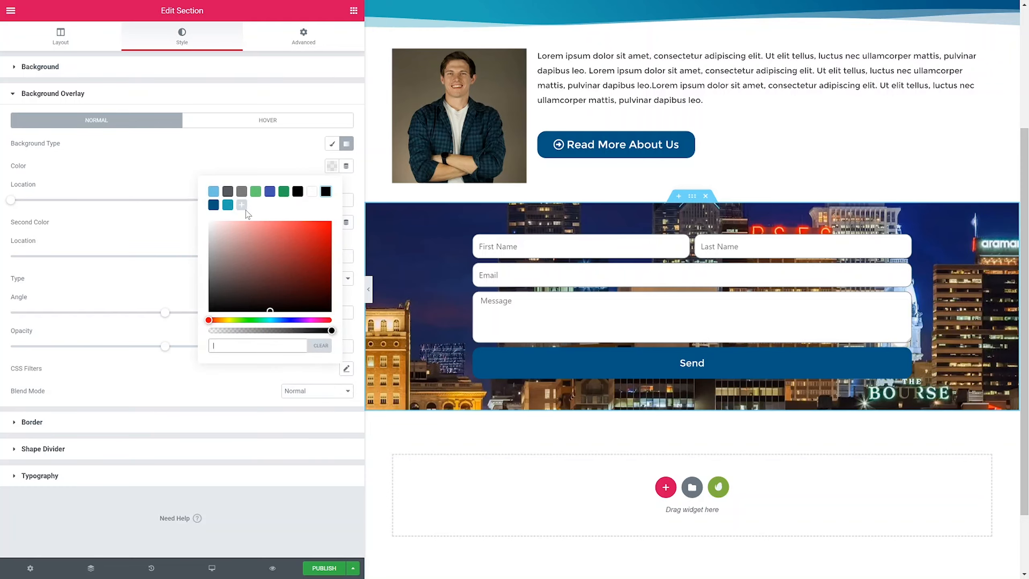
pyautogui.click(214, 205)
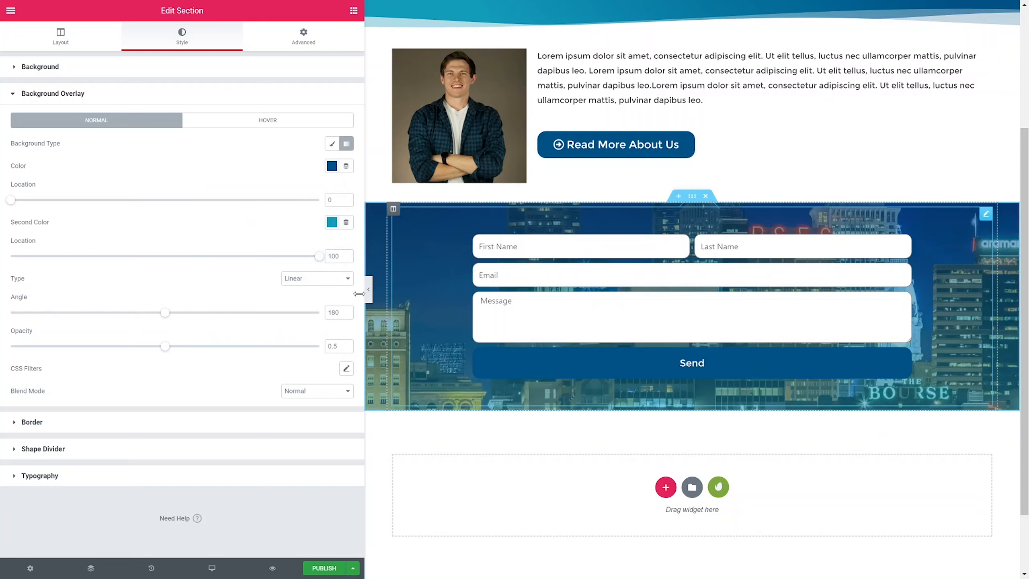
pyautogui.moveTo(319, 256); pyautogui.dragTo(301, 256)
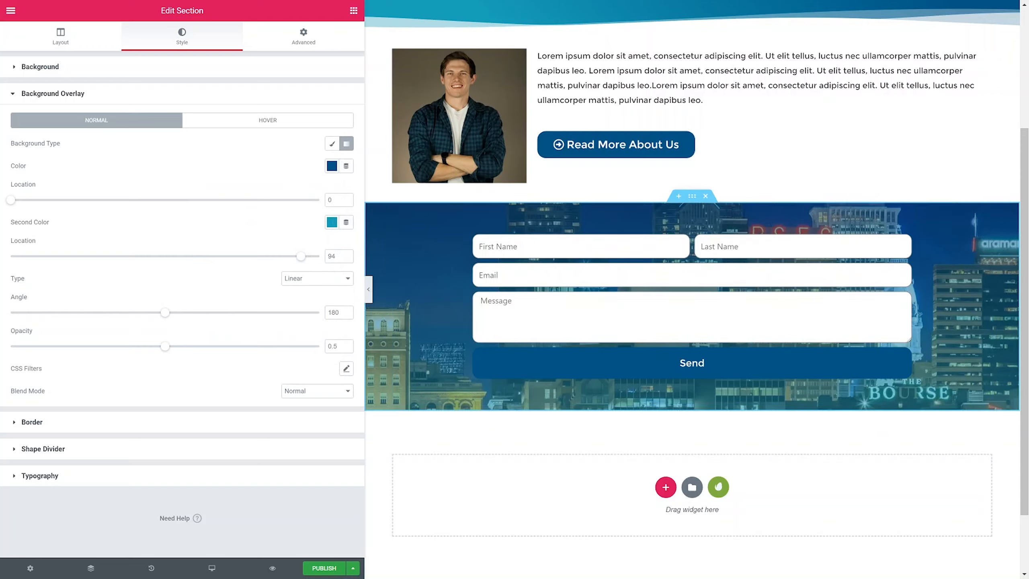
pyautogui.moveTo(11, 200); pyautogui.dragTo(33, 200)
pyautogui.moveTo(163, 348); pyautogui.dragTo(106, 348)
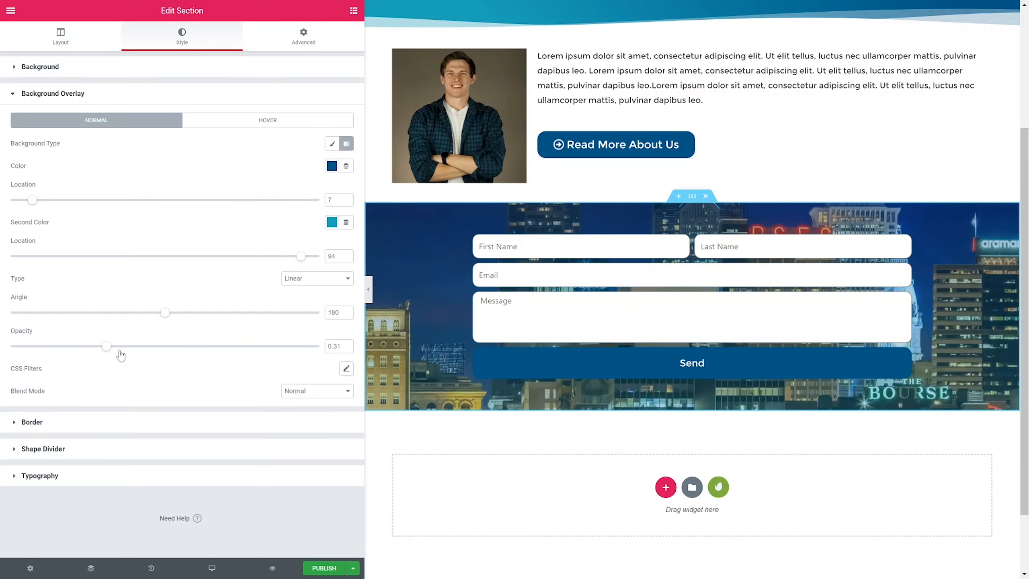
pyautogui.click(170, 347)
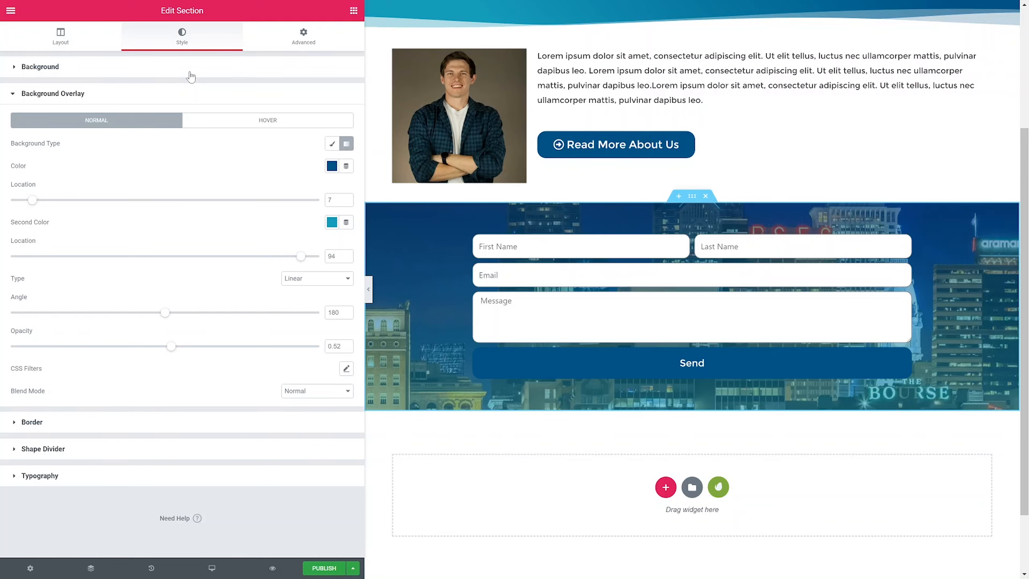
# Set the background attachment to Fixed and scroll the preview to check the parallax effect.
pyautogui.click(18, 69)
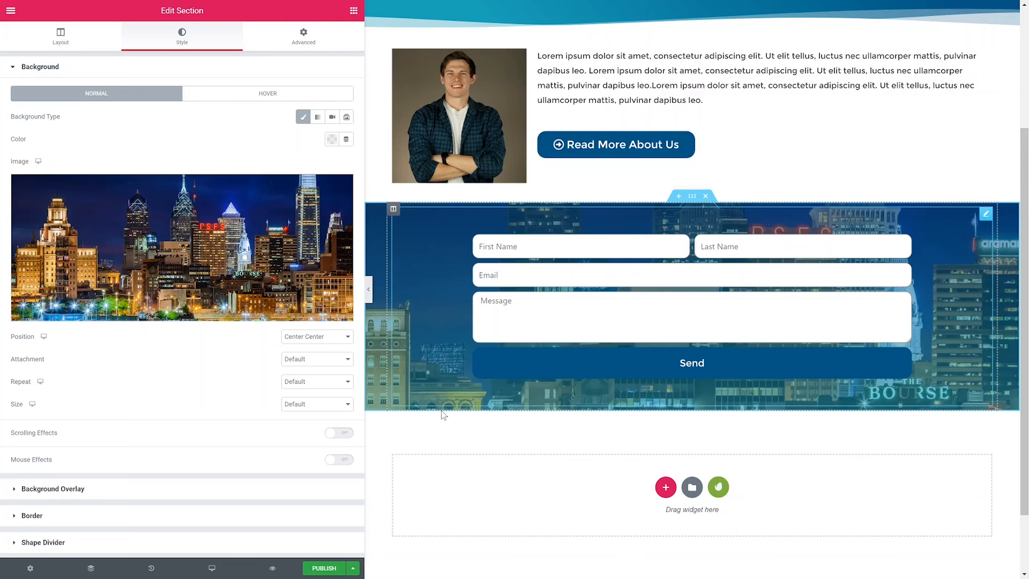
pyautogui.click(307, 364)
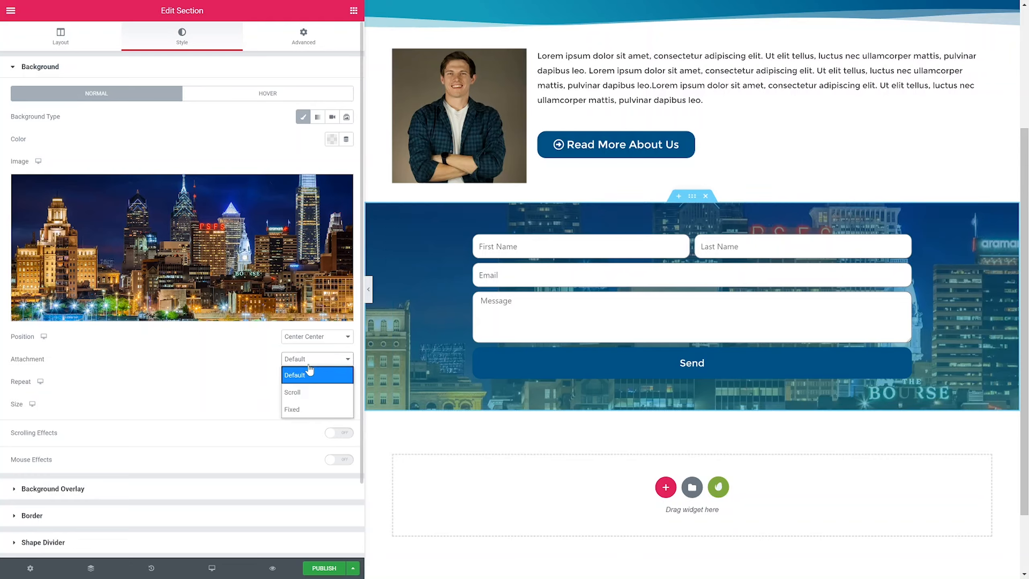
pyautogui.click(306, 409)
pyautogui.scroll(-2, 729, 319)
pyautogui.scroll(4, 729, 319)
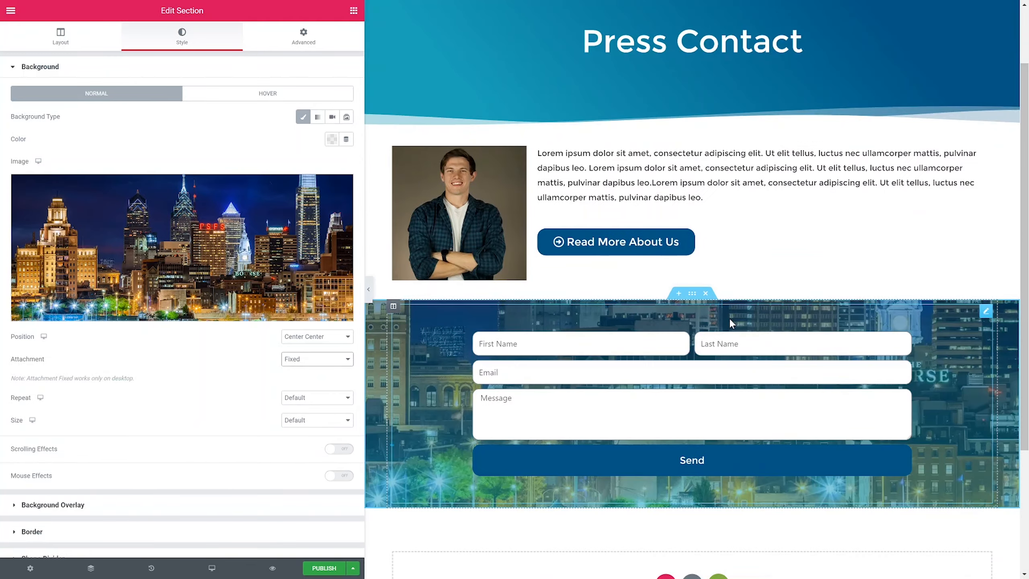
pyautogui.scroll(2, 729, 318)
pyautogui.scroll(-6, 732, 352)
pyautogui.scroll(6, 731, 352)
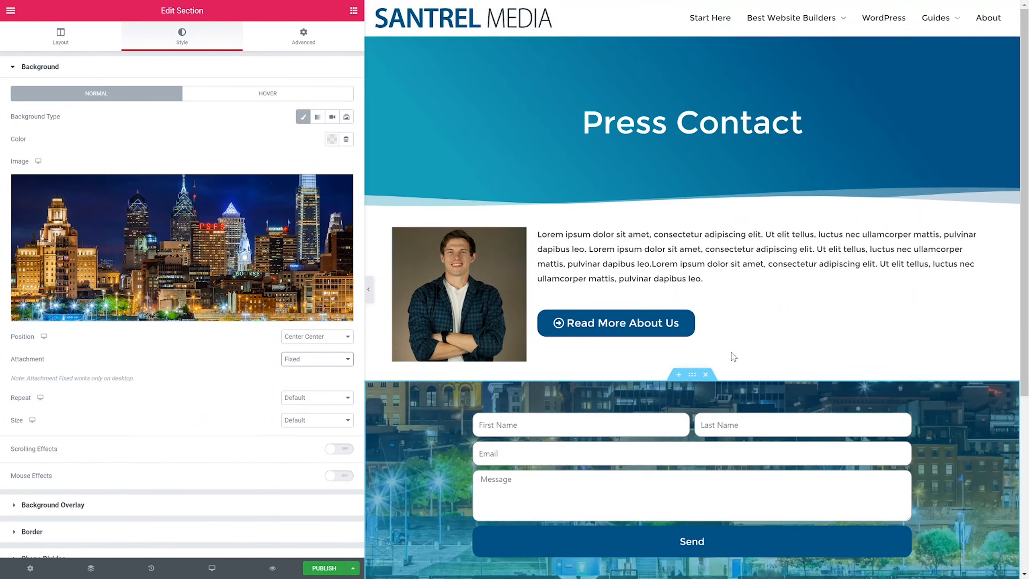
pyautogui.scroll(-6, 733, 355)
pyautogui.scroll(6, 733, 355)
pyautogui.scroll(-5, 733, 356)
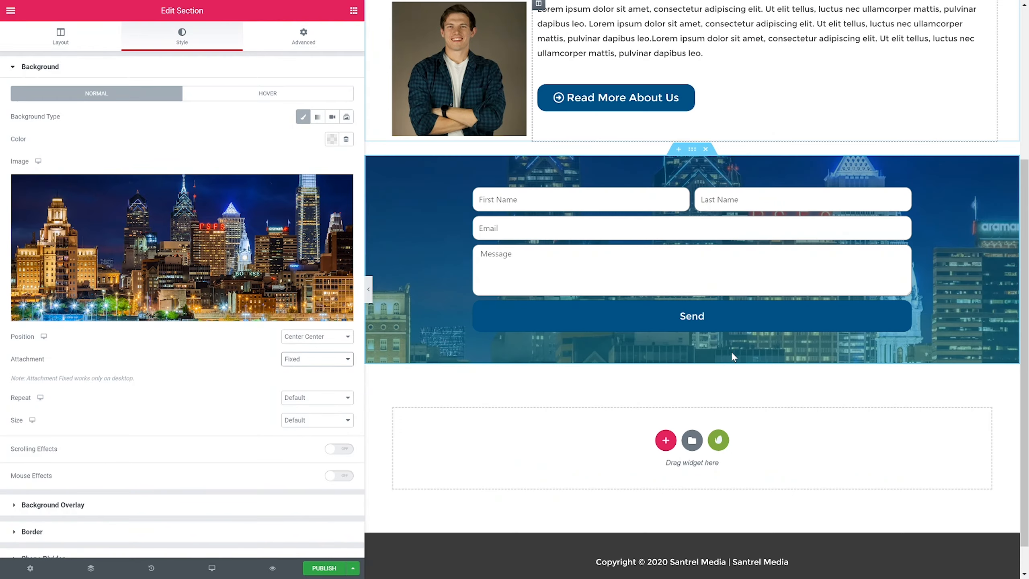
pyautogui.scroll(-1, 733, 354)
pyautogui.scroll(5, 739, 358)
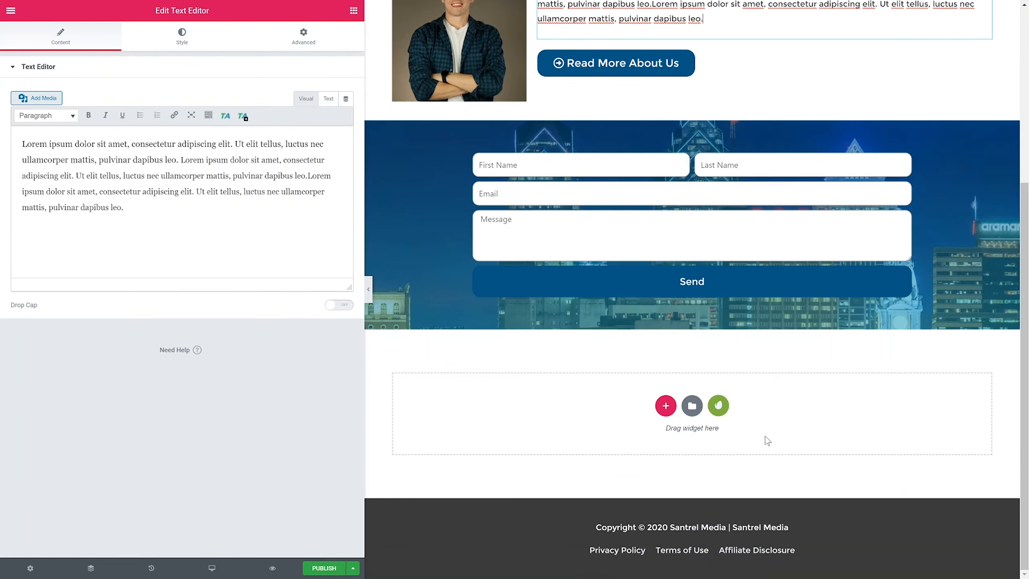
pyautogui.scroll(3, 766, 438)
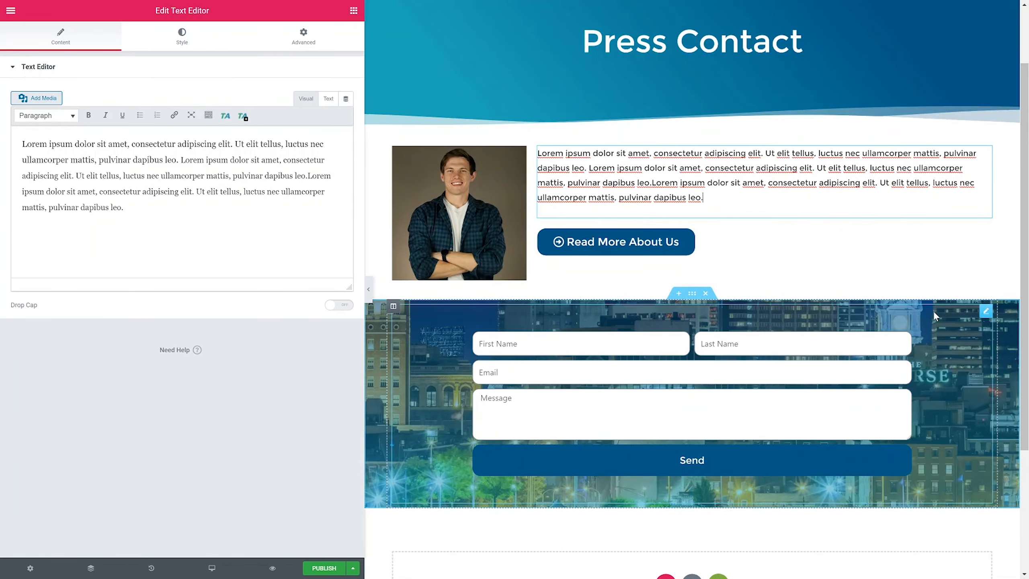
pyautogui.click(986, 311)
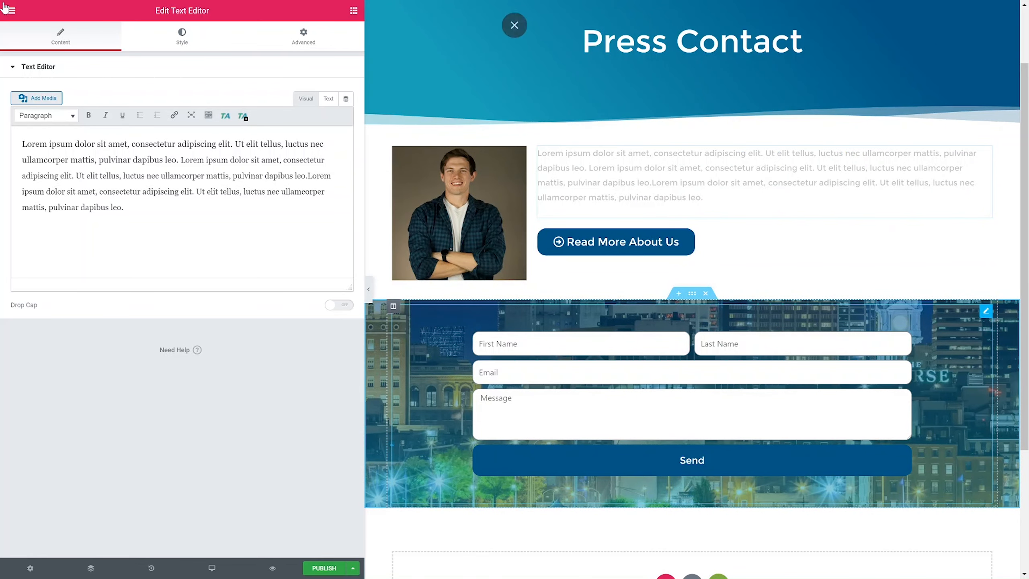
# Change the form widget's top and bottom padding to 100 px.
pyautogui.click(304, 37)
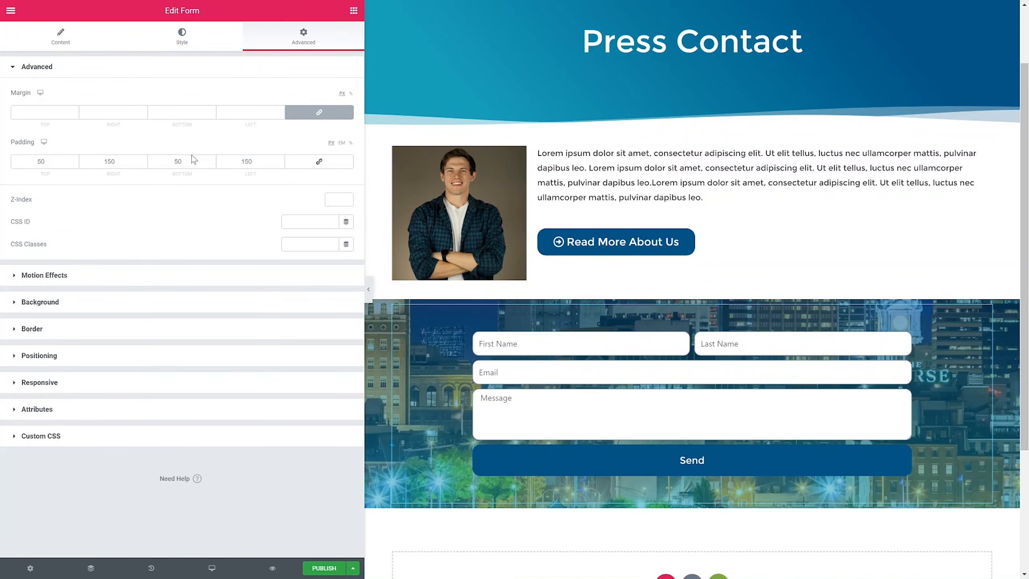
pyautogui.doubleClick(178, 161)
pyautogui.write('100')
pyautogui.click(42, 161)
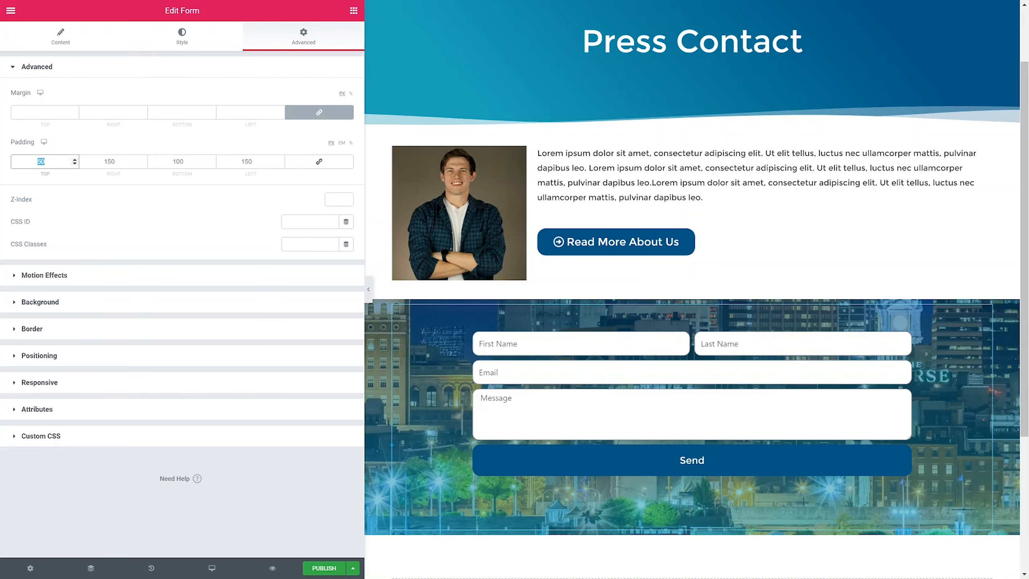
pyautogui.write('100')
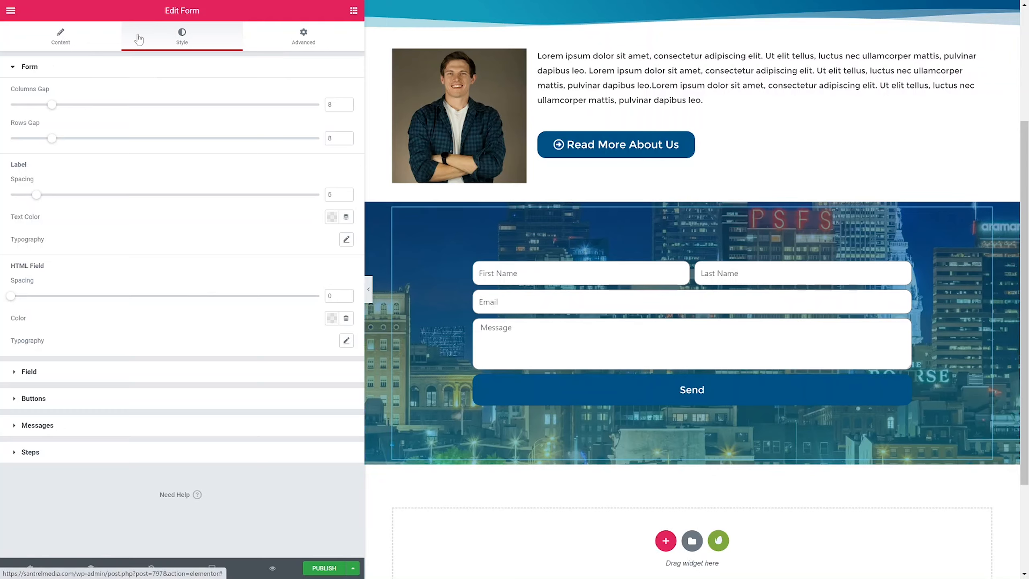
# Set the Send button's border type to Solid and review the form in the preview.
pyautogui.click(34, 397)
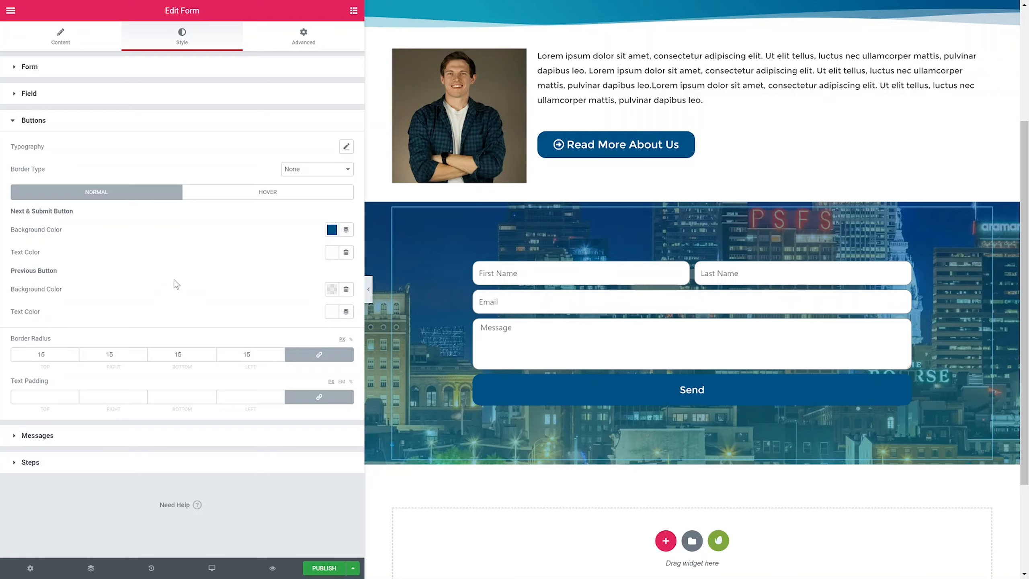
pyautogui.click(320, 174)
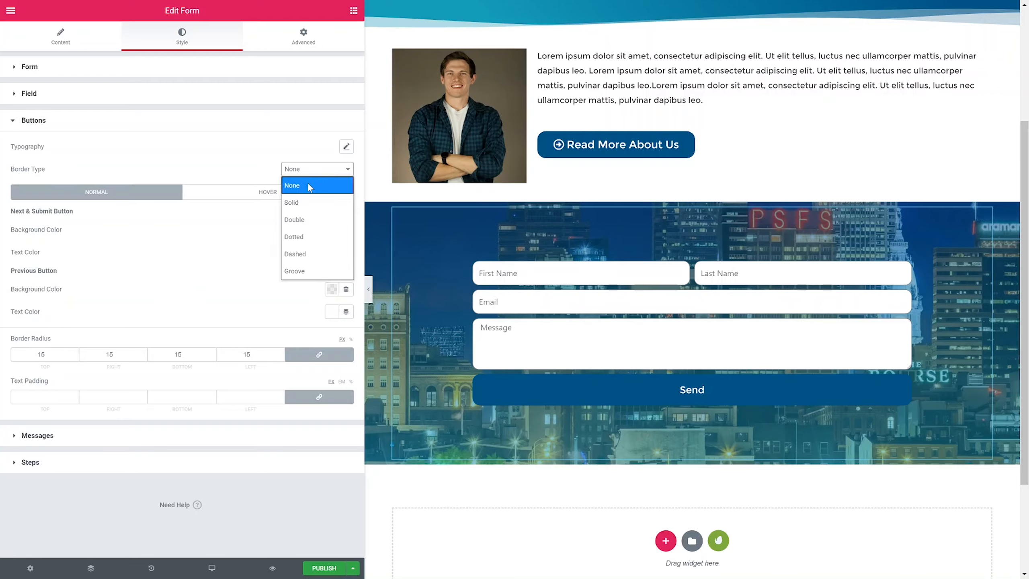
pyautogui.click(308, 204)
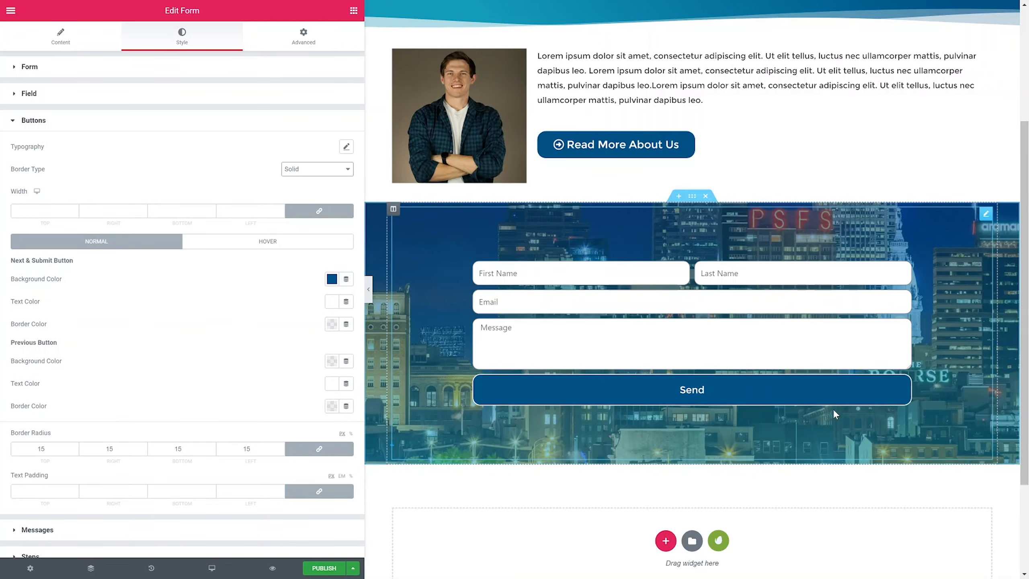
pyautogui.scroll(4, 833, 409)
pyautogui.scroll(-4, 841, 413)
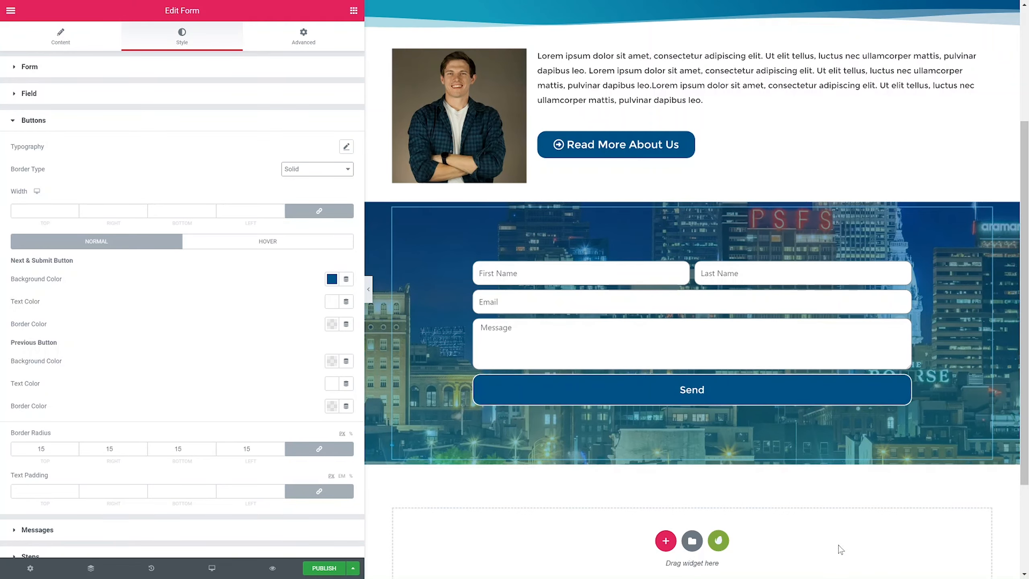
pyautogui.scroll(4, 834, 507)
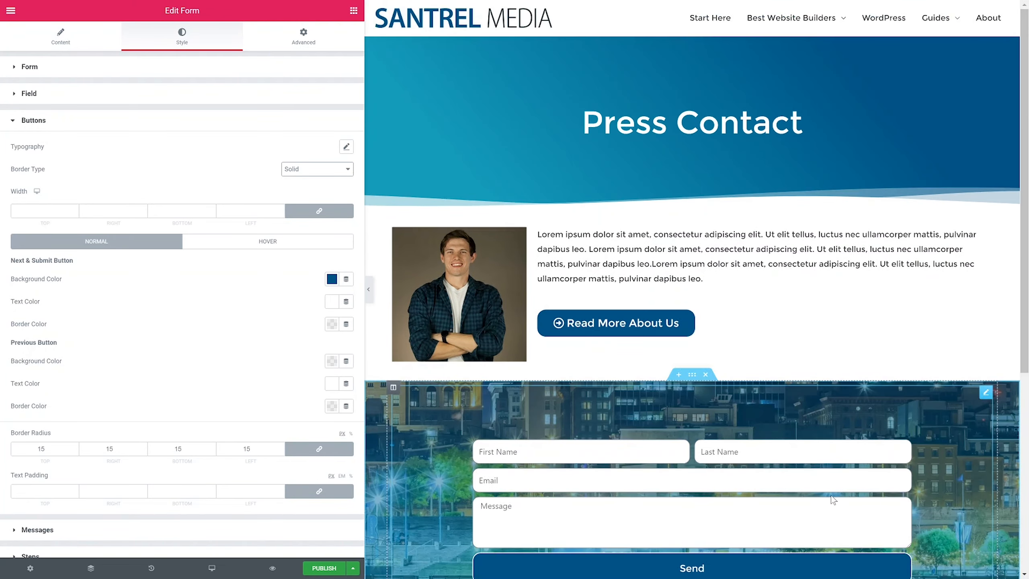
pyautogui.scroll(-4, 833, 500)
pyautogui.scroll(4, 839, 482)
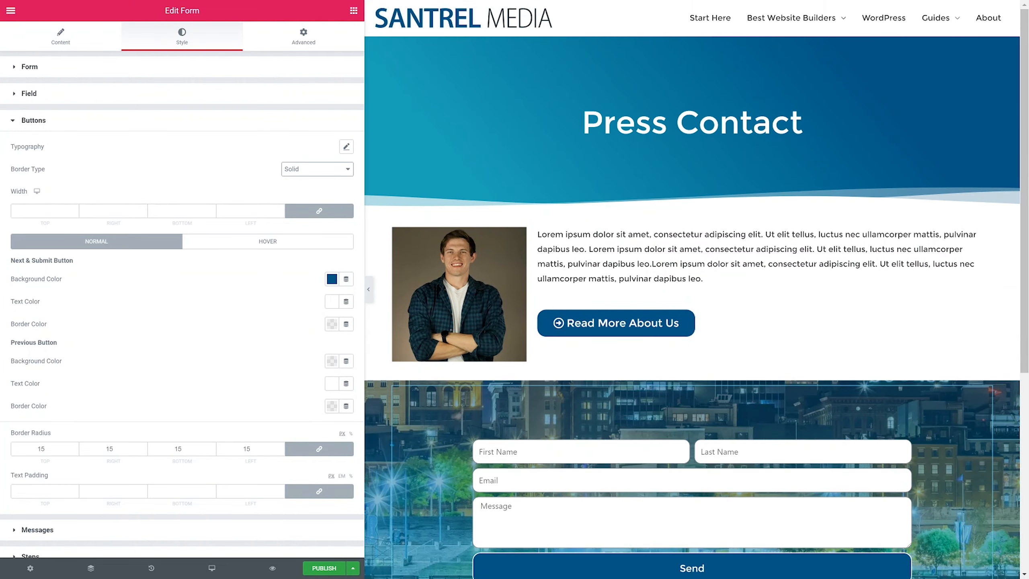
pyautogui.scroll(-4, 797, 422)
pyautogui.scroll(4, 826, 395)
pyautogui.scroll(-4, 716, 315)
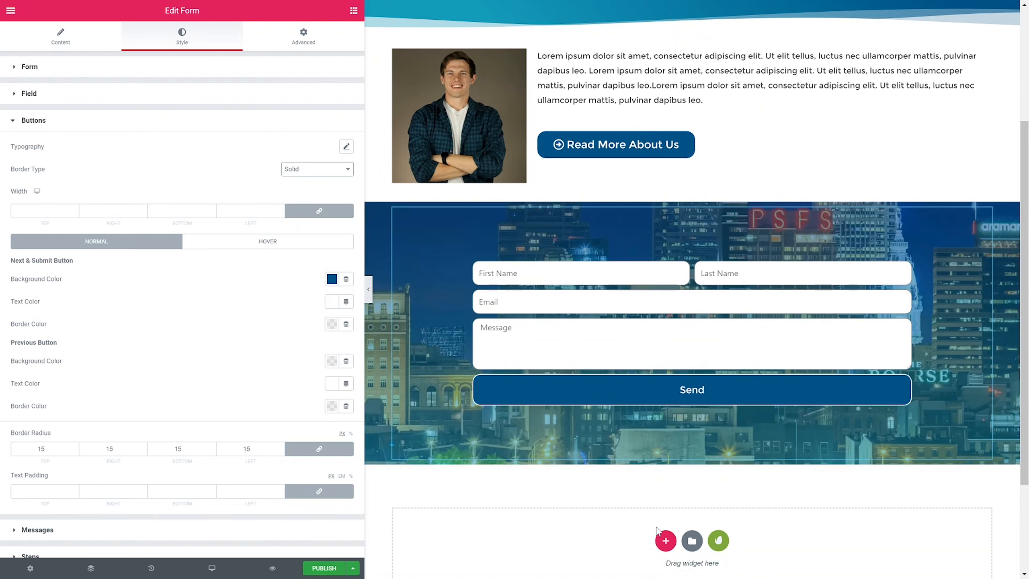
# Add an empty one-column section and drag it directly above the contact form section.
pyautogui.click(668, 546)
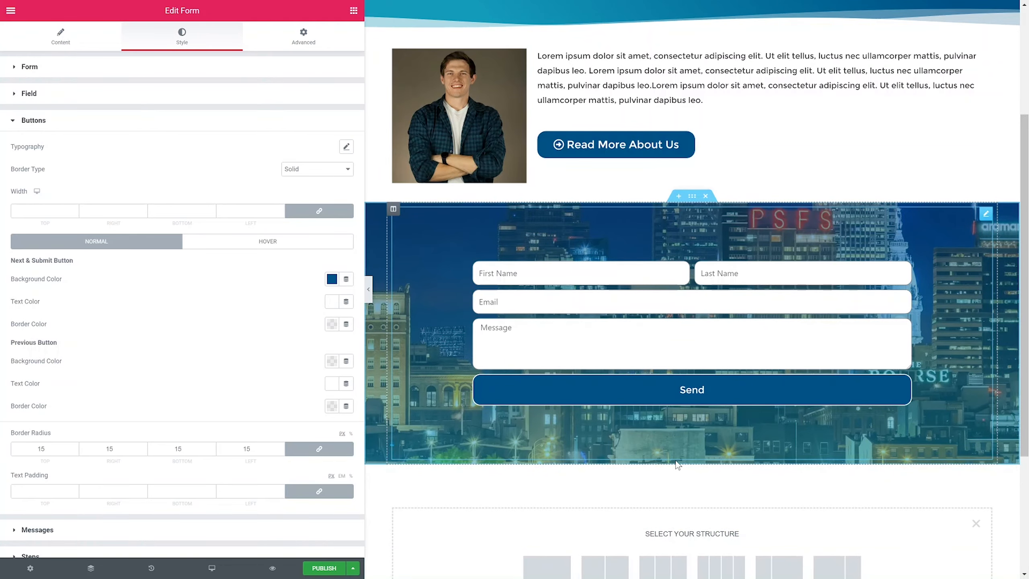
pyautogui.scroll(-4, 556, 542)
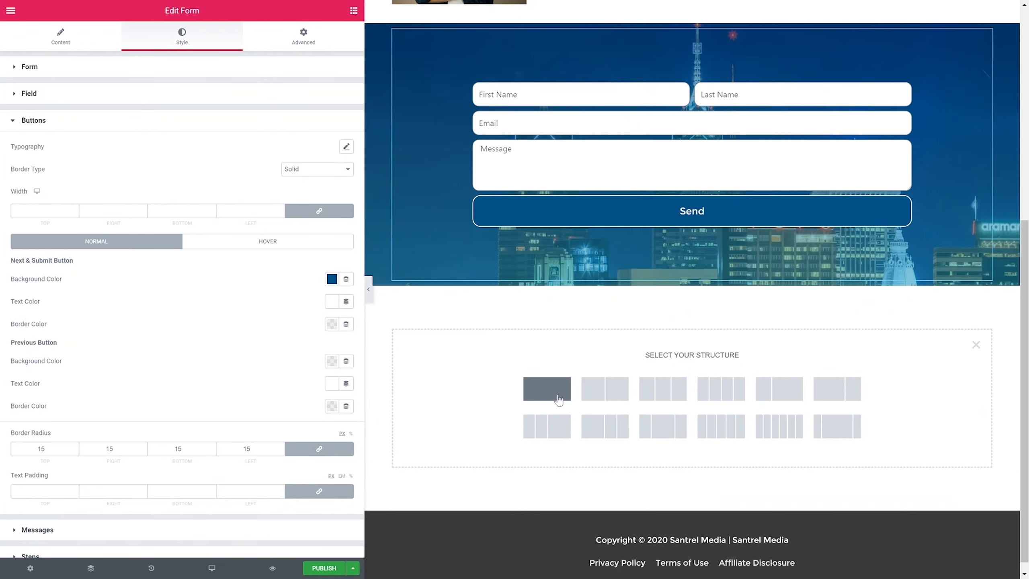
pyautogui.click(553, 382)
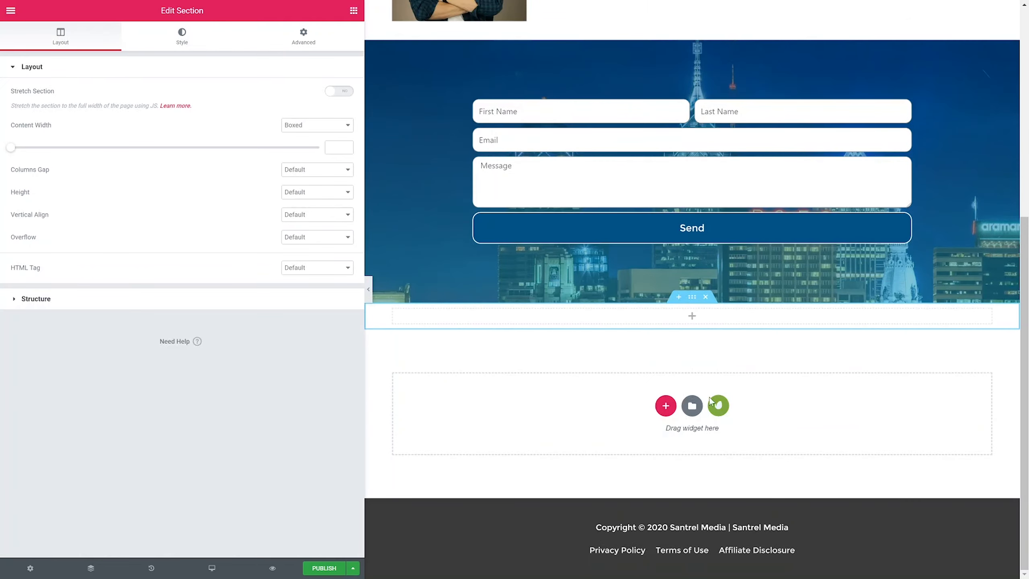
pyautogui.scroll(4, 685, 468)
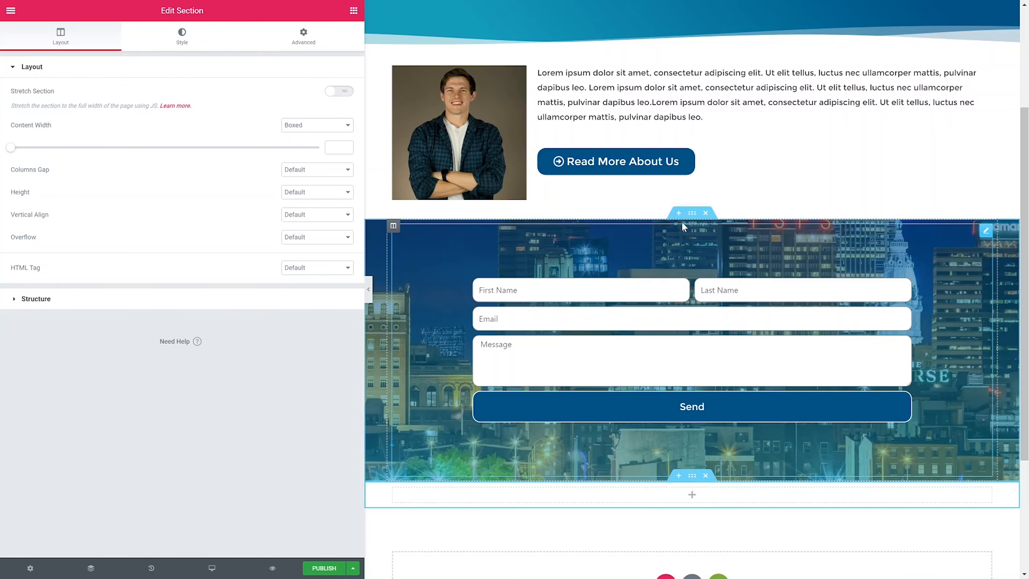
pyautogui.moveTo(692, 212); pyautogui.dragTo(692, 332)
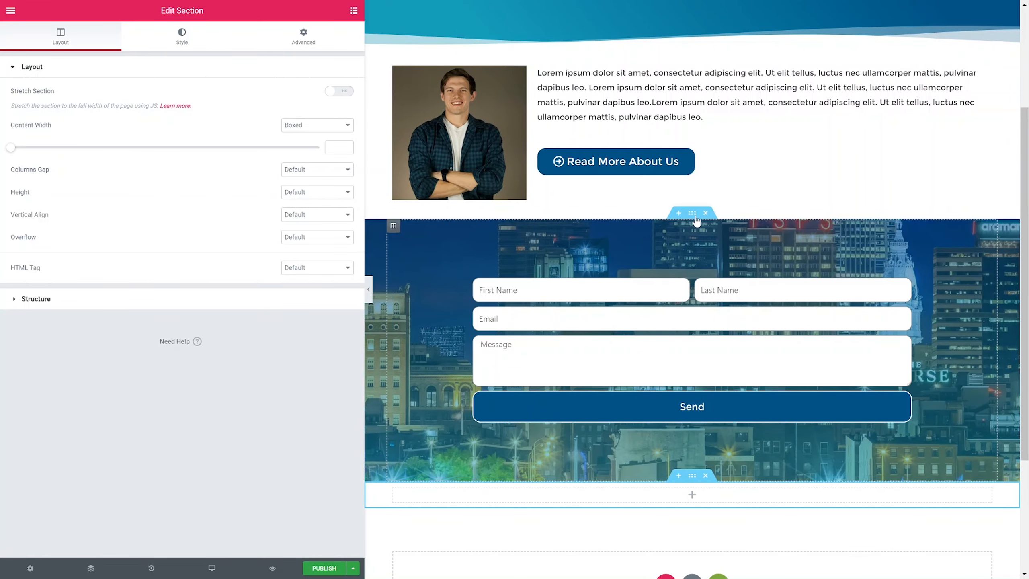
pyautogui.moveTo(690, 478); pyautogui.dragTo(693, 221)
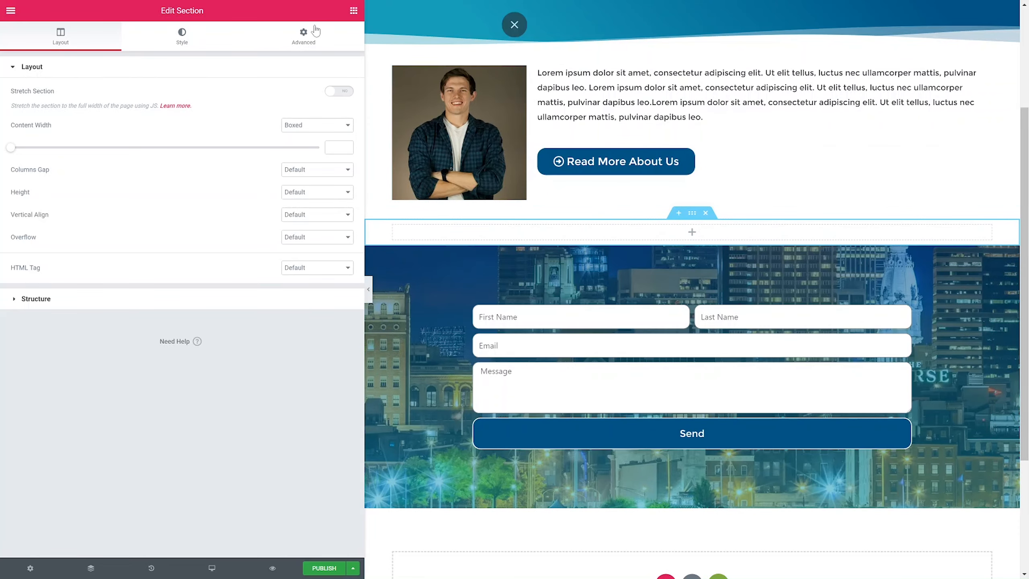
# Drop a Portfolio widget into the section above the contact form, then delete it.
pyautogui.click(354, 11)
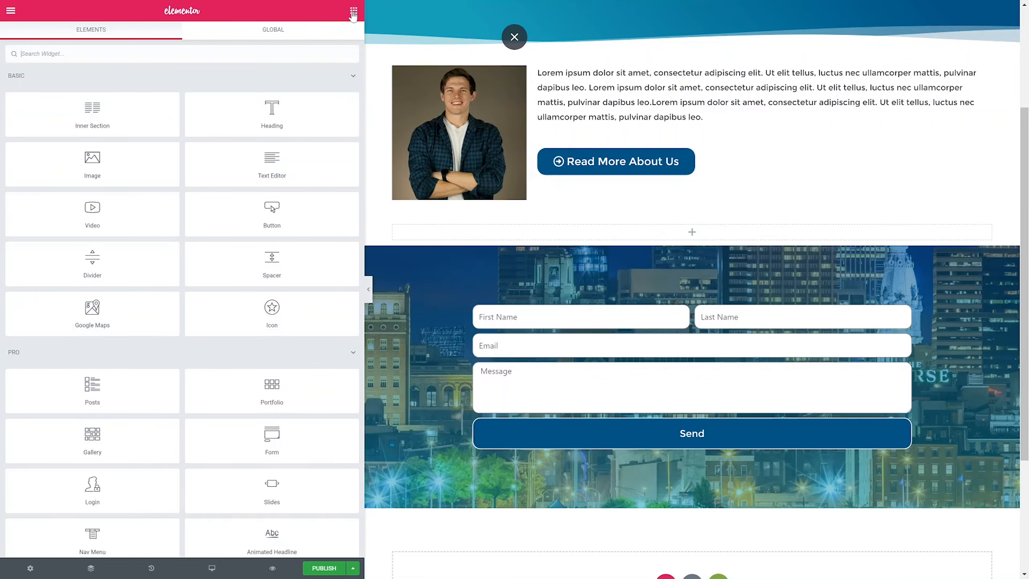
pyautogui.scroll(4, 679, 286)
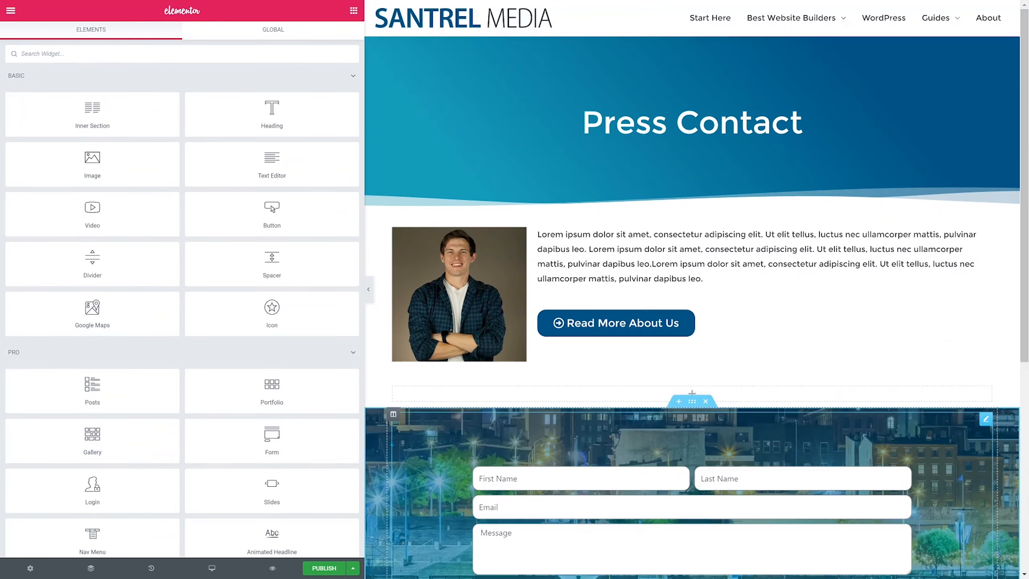
pyautogui.scroll(-8, 785, 401)
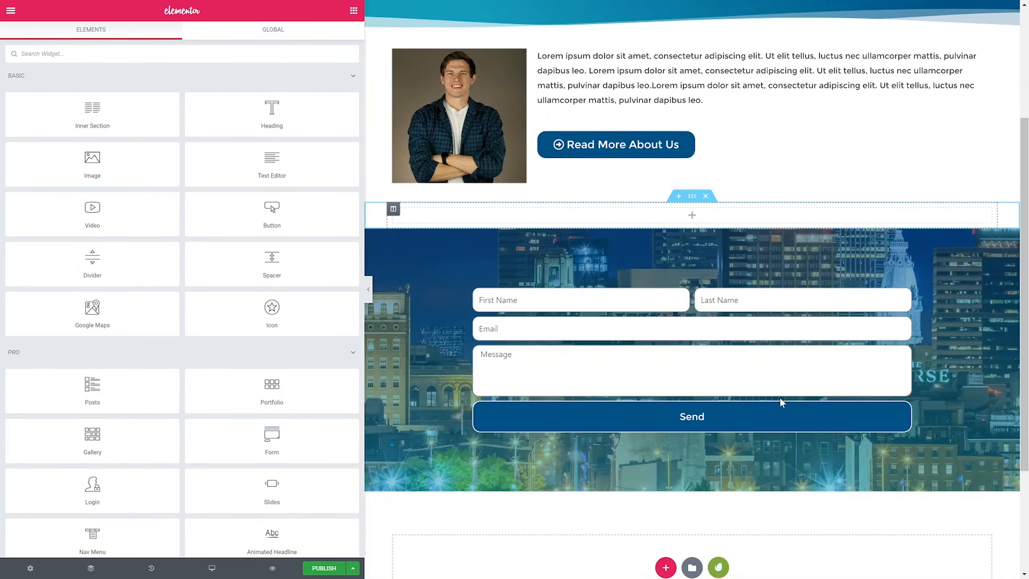
pyautogui.scroll(4, 616, 82)
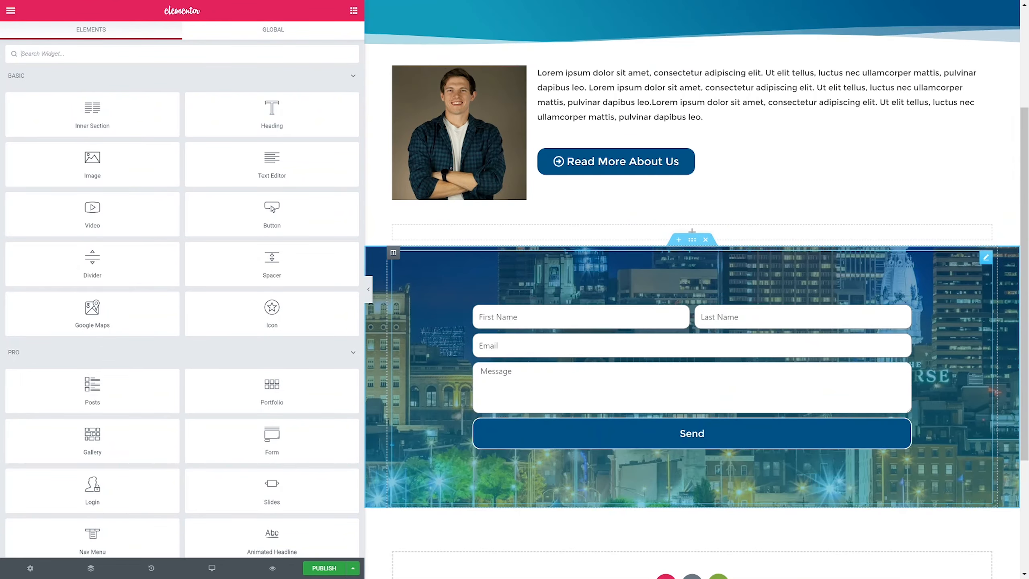
pyautogui.scroll(4, 697, 369)
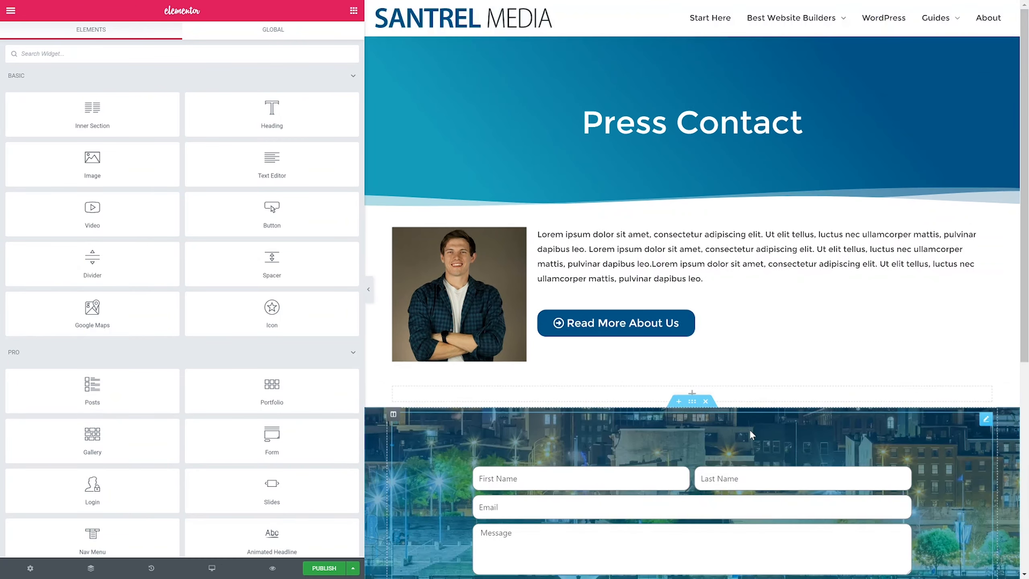
pyautogui.scroll(-8, 751, 434)
pyautogui.scroll(8, 750, 432)
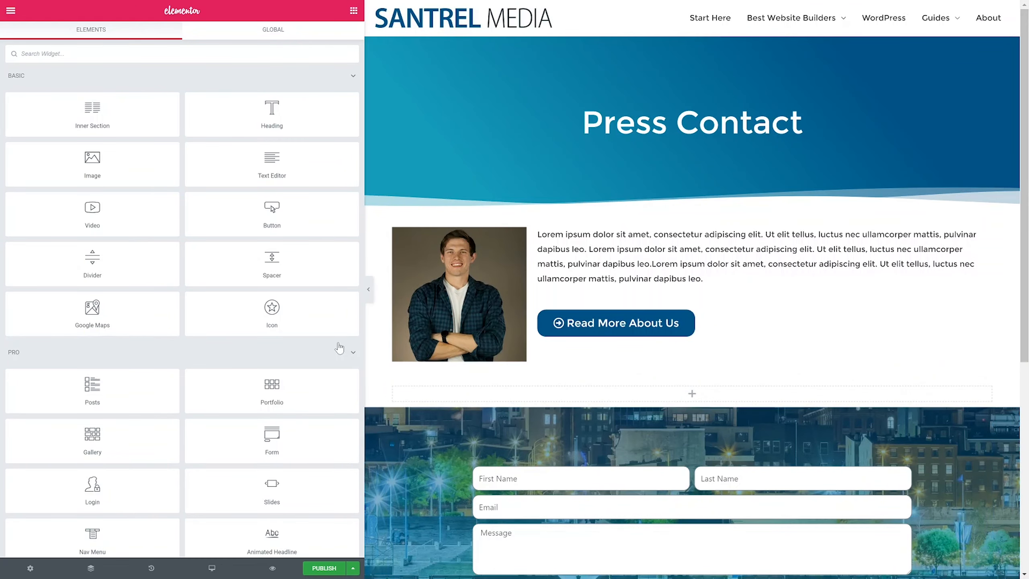
pyautogui.scroll(-7, 223, 348)
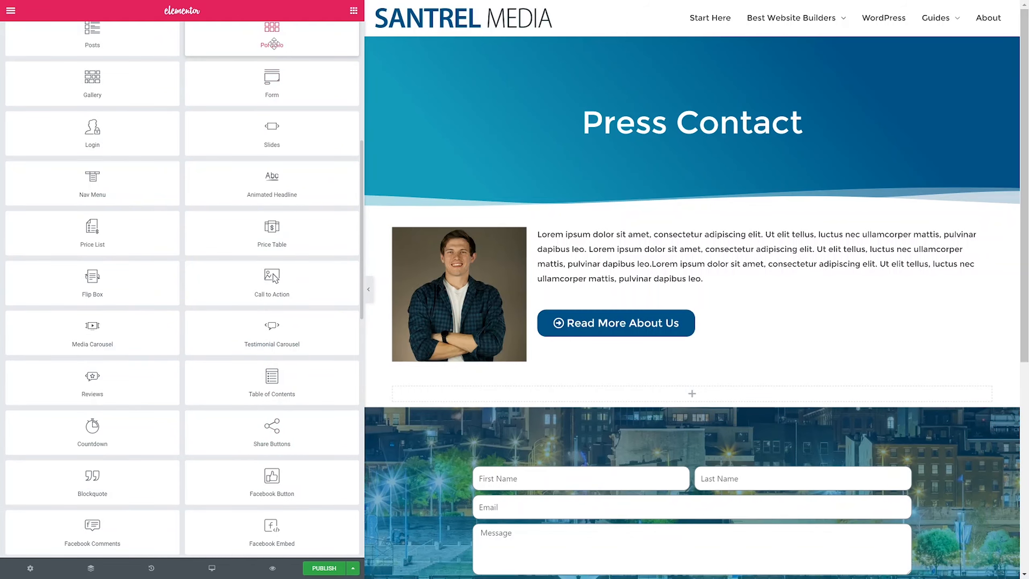
pyautogui.moveTo(273, 32); pyautogui.dragTo(635, 394)
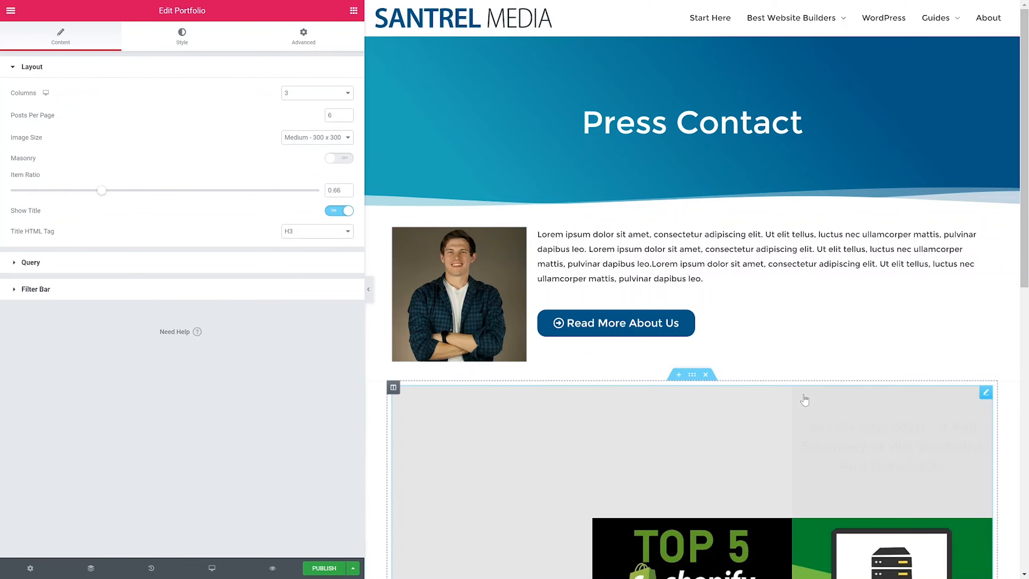
pyautogui.scroll(-4, 804, 399)
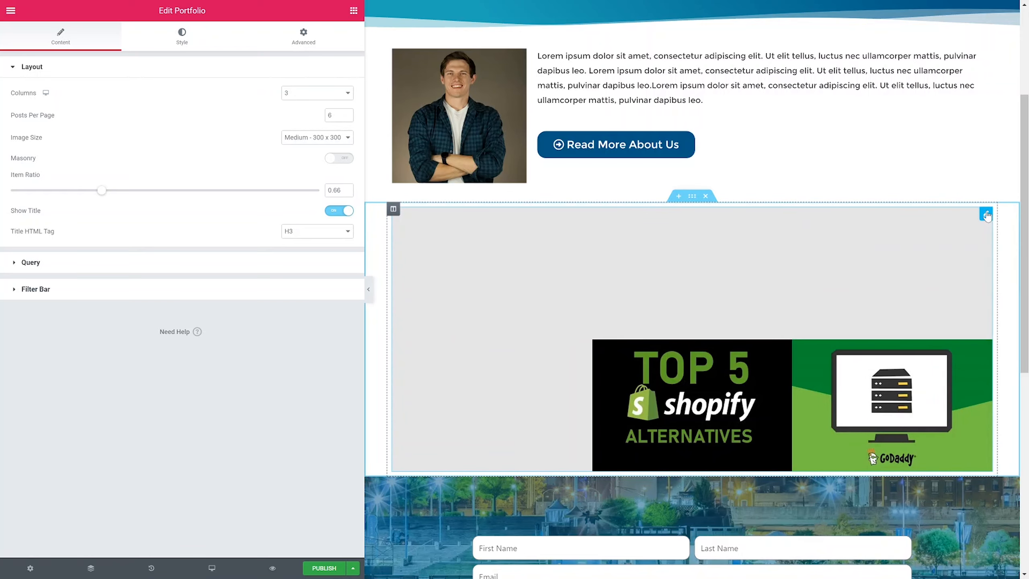
pyautogui.rightClick(986, 216)
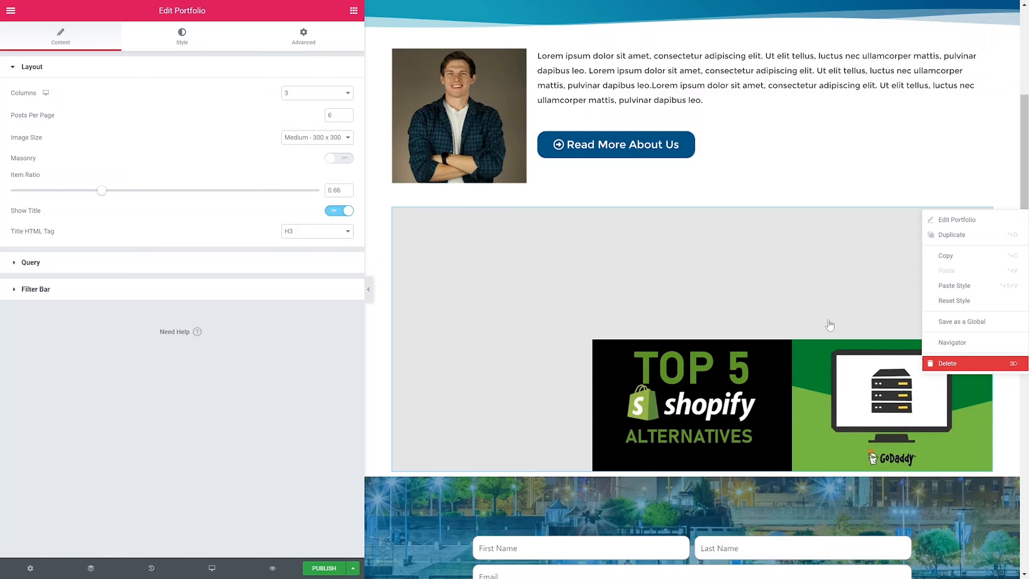
pyautogui.click(948, 364)
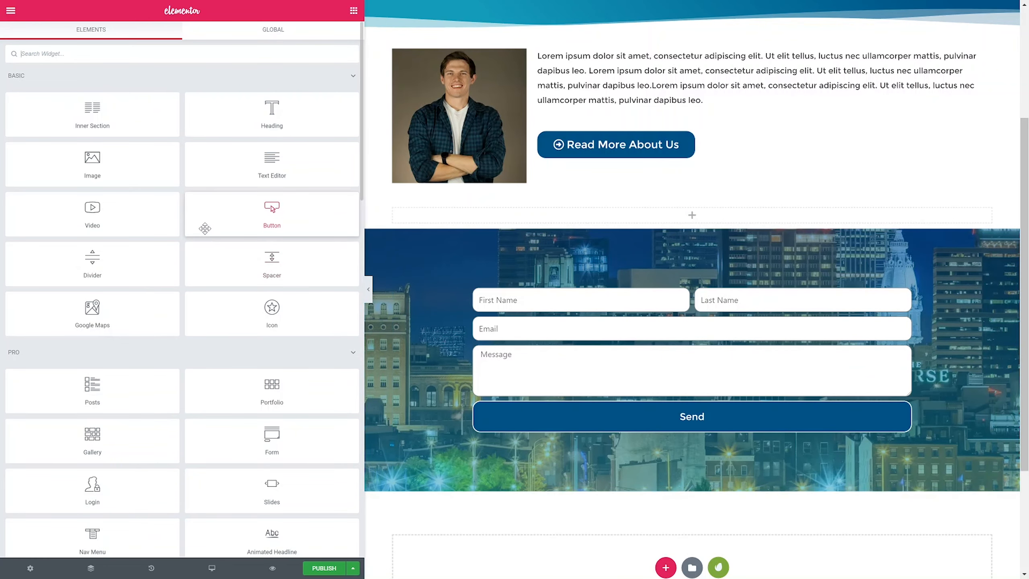
# Add a Tabs widget to the empty section above the contact form.
pyautogui.scroll(-8, 245, 349)
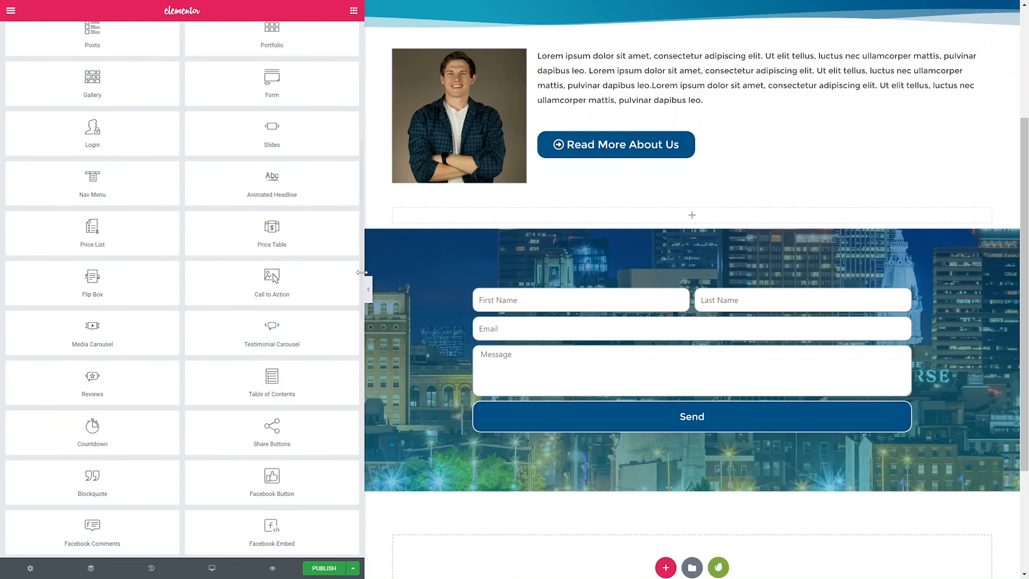
pyautogui.moveTo(362, 267); pyautogui.dragTo(369, 304)
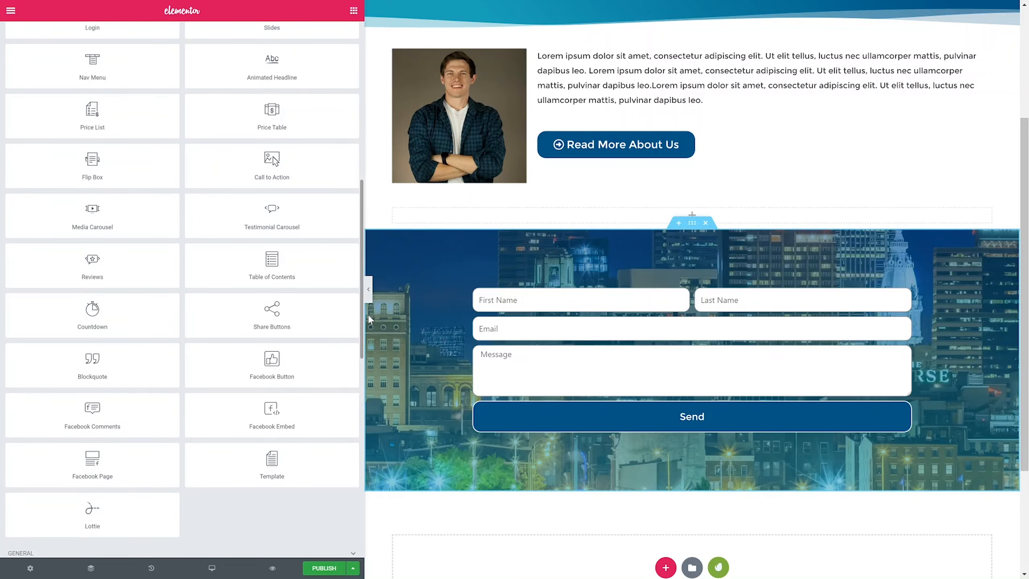
pyautogui.scroll(-1, 180, 318)
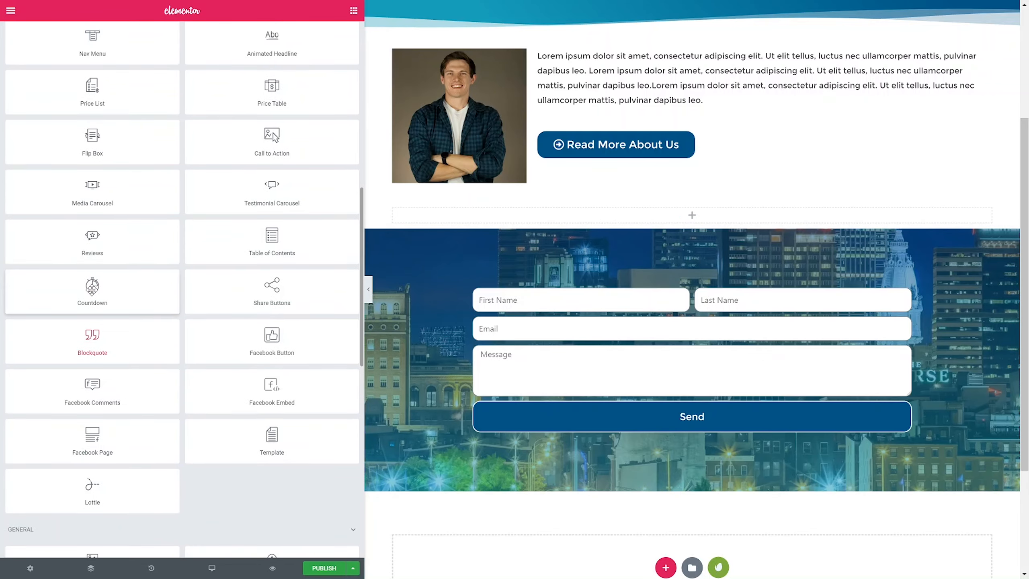
pyautogui.scroll(-2, 163, 317)
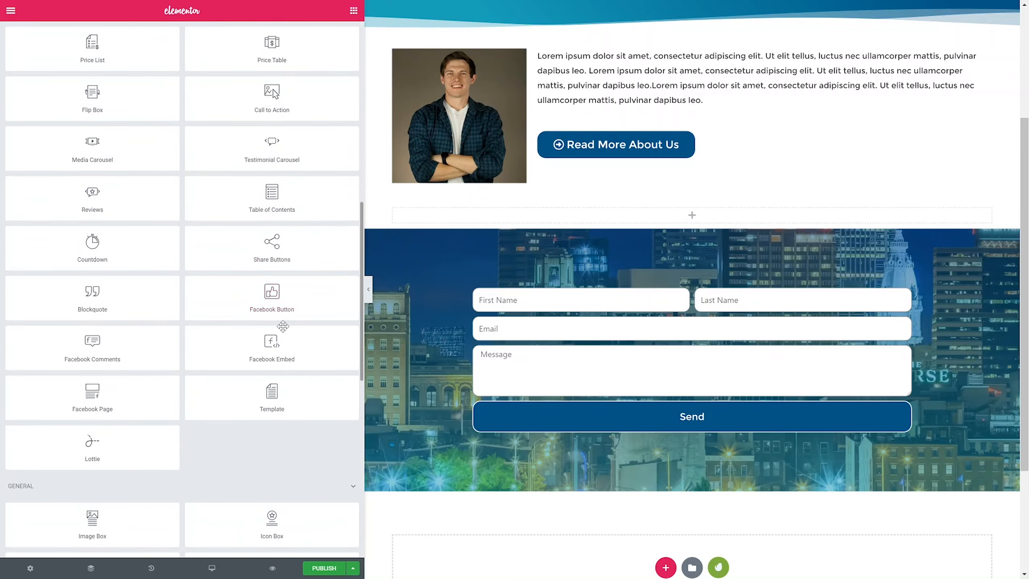
pyautogui.scroll(-8, 324, 383)
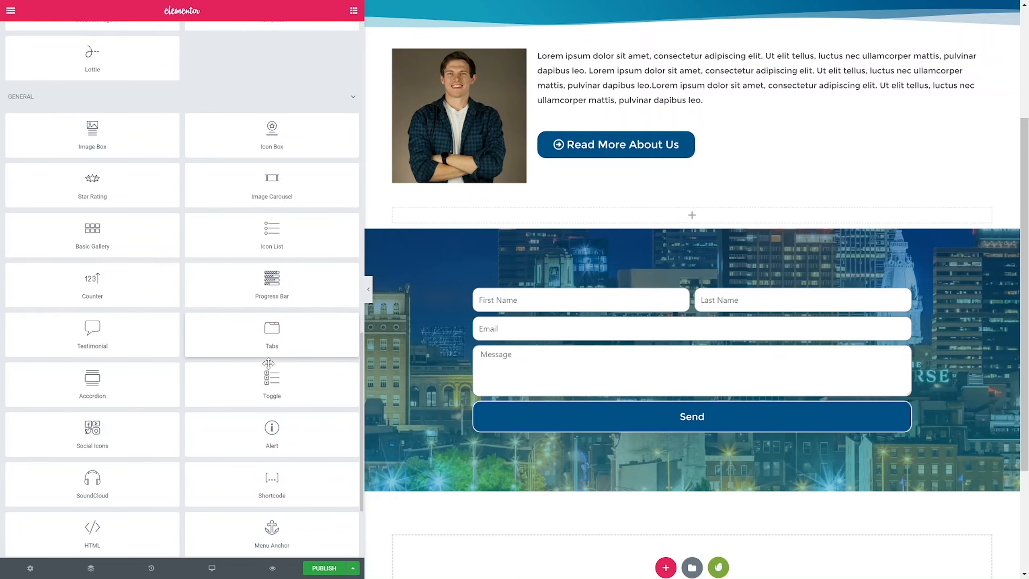
pyautogui.moveTo(262, 343); pyautogui.dragTo(607, 207)
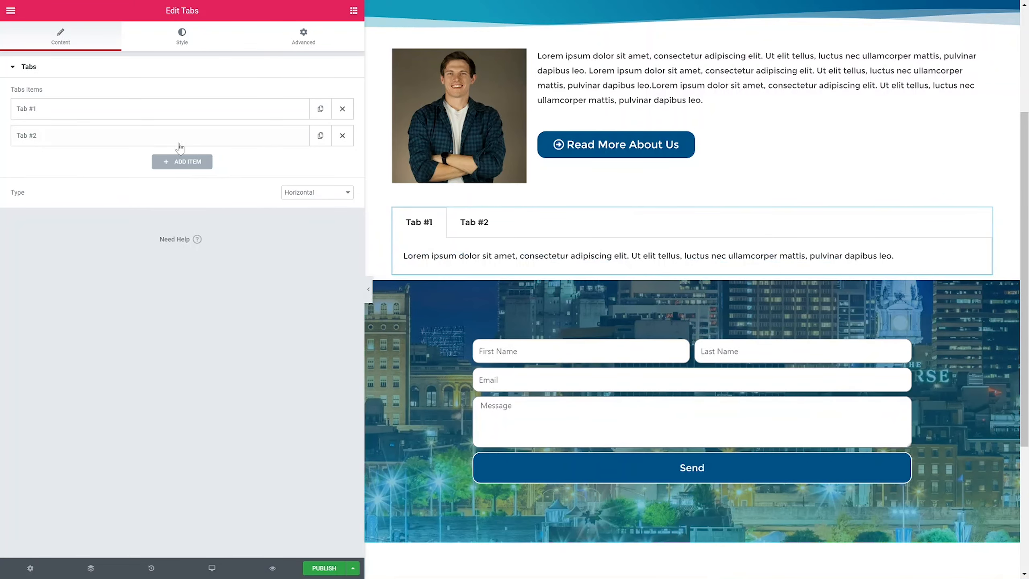
# Rename the first tab to 'About Sponsorships'.
pyautogui.click(114, 117)
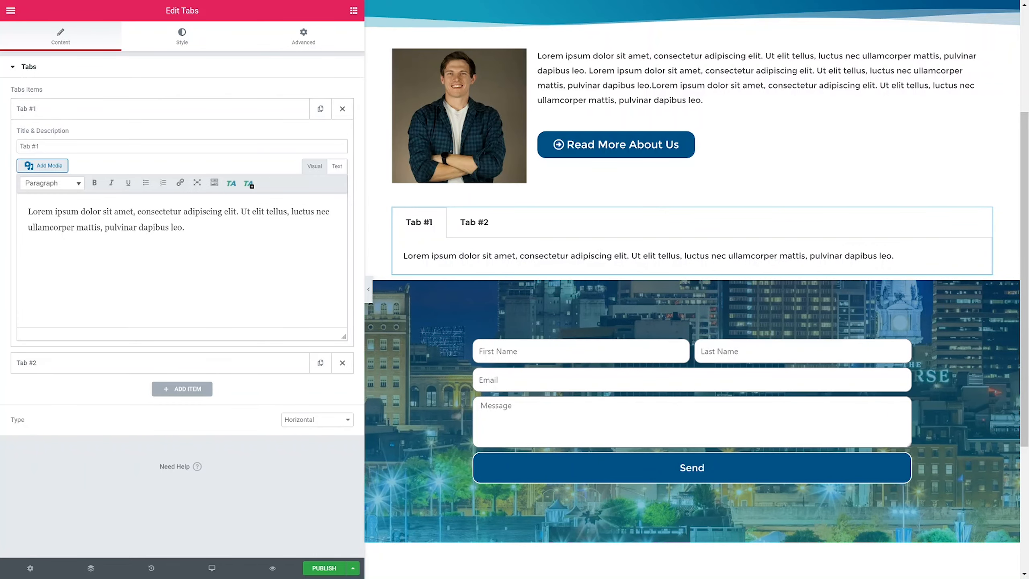
pyautogui.moveTo(185, 227); pyautogui.dragTo(28, 211)
pyautogui.hotkey('ctrl', 'c')
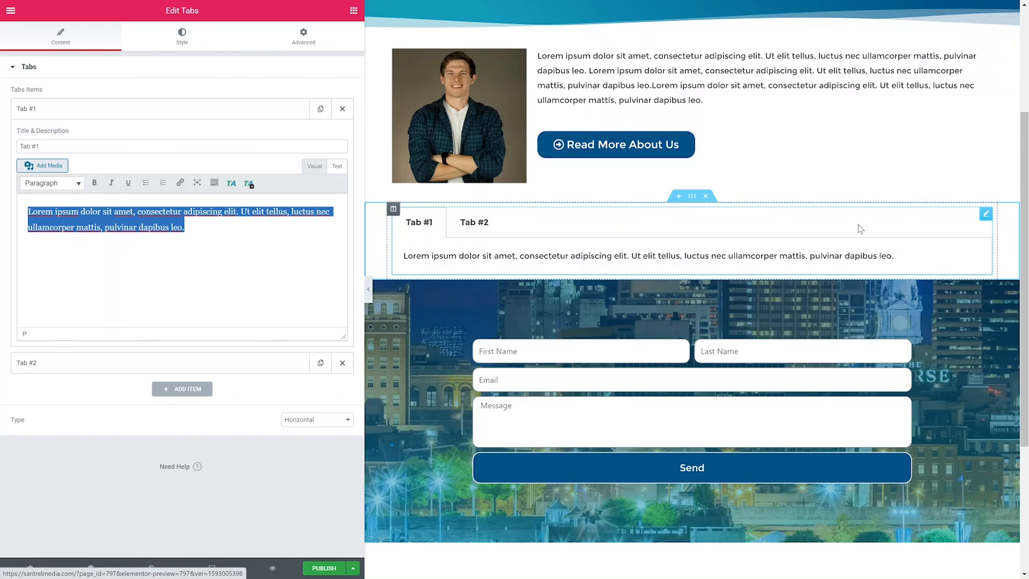
pyautogui.scroll(4, 860, 230)
pyautogui.scroll(-4, 854, 233)
pyautogui.click(420, 223)
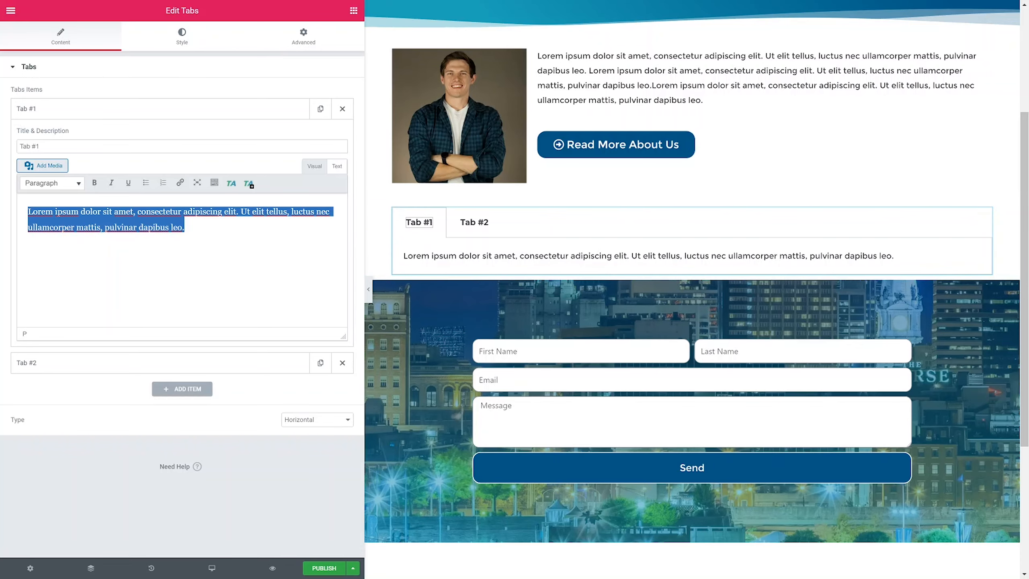
pyautogui.tripleClick(31, 146)
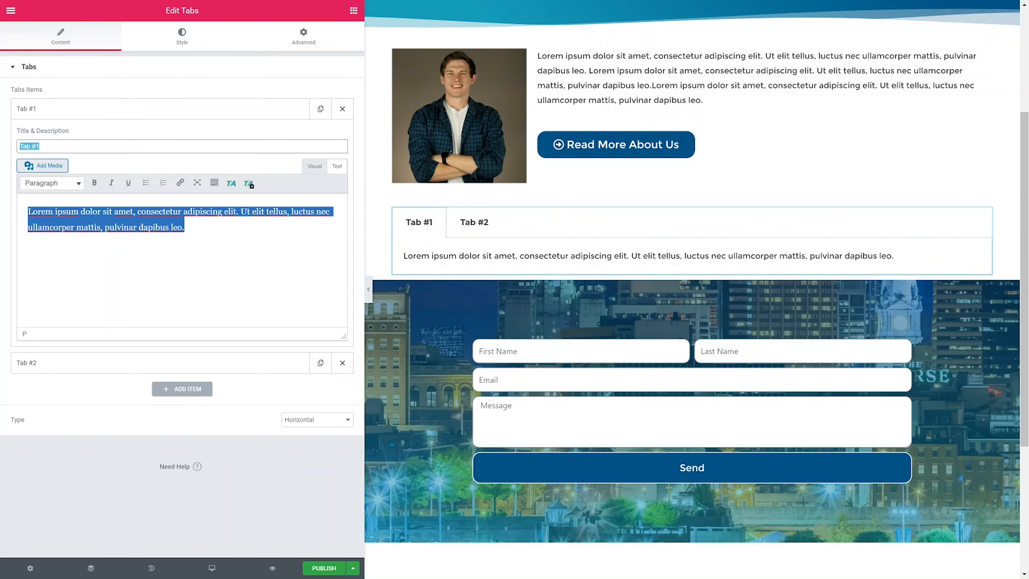
pyautogui.write('About')
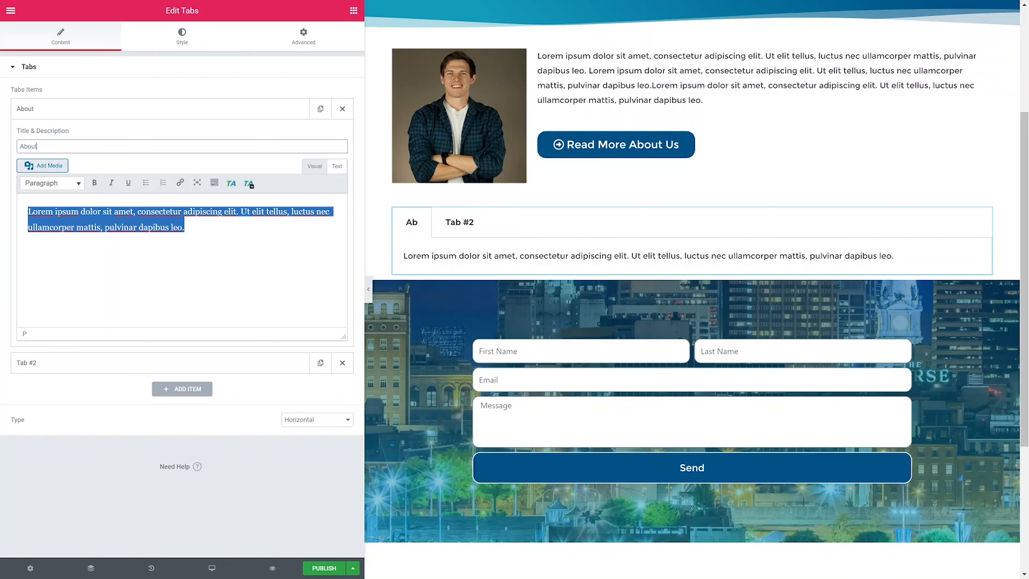
pyautogui.write(' Sponsor')
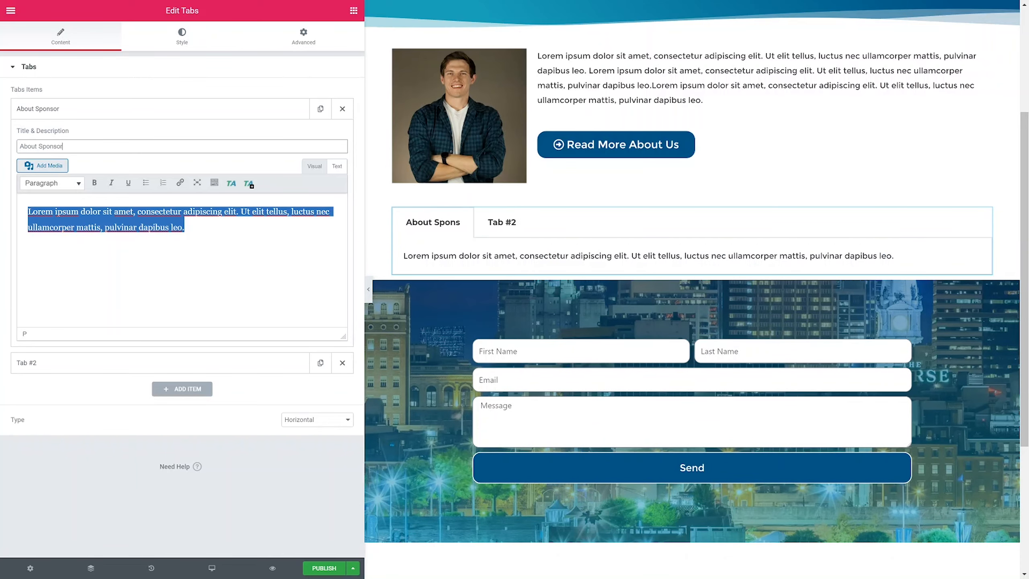
pyautogui.write('ships')
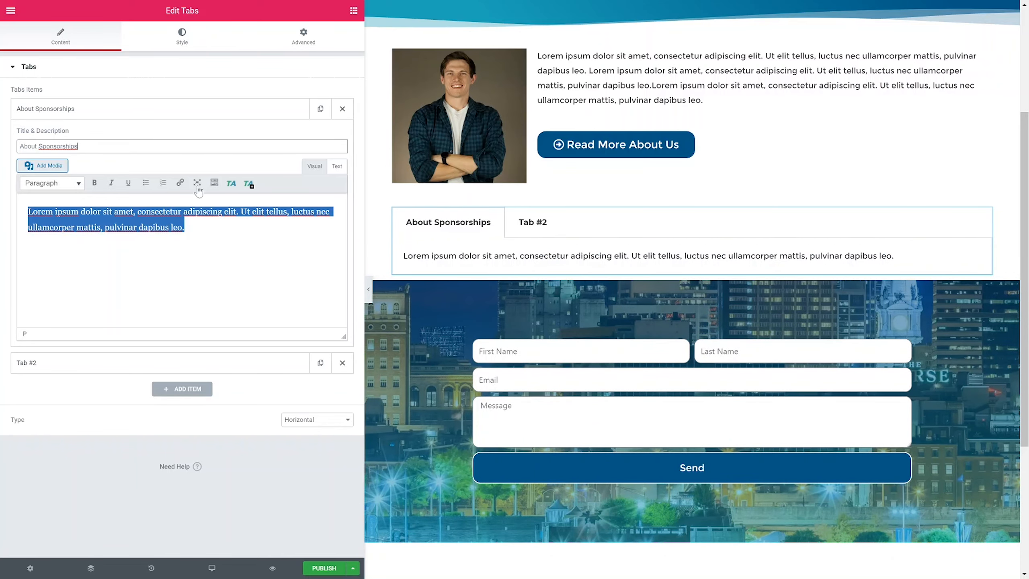
# Add a third tab titled 'About Guest Posting'.
pyautogui.click(533, 222)
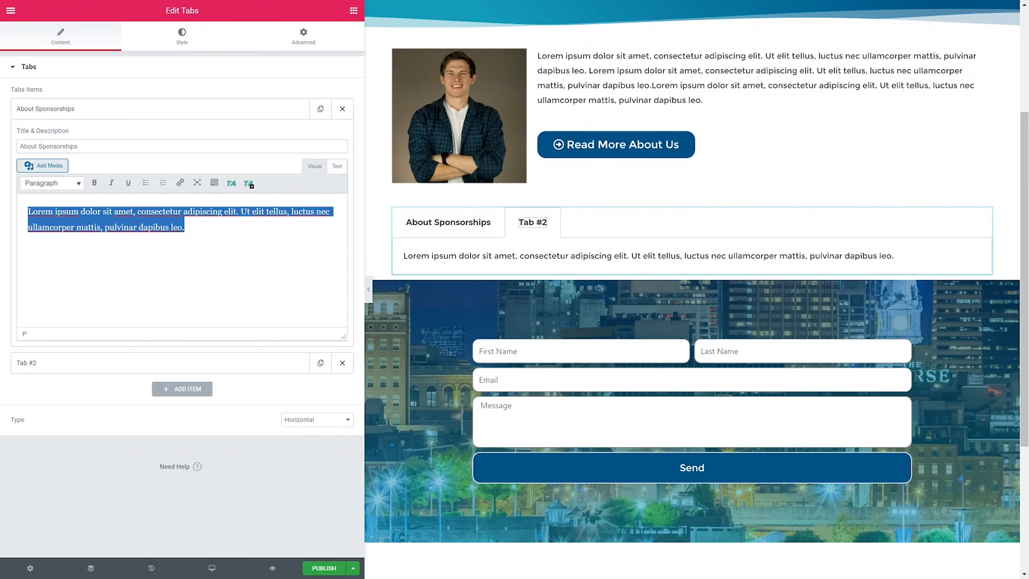
pyautogui.tripleClick(49, 146)
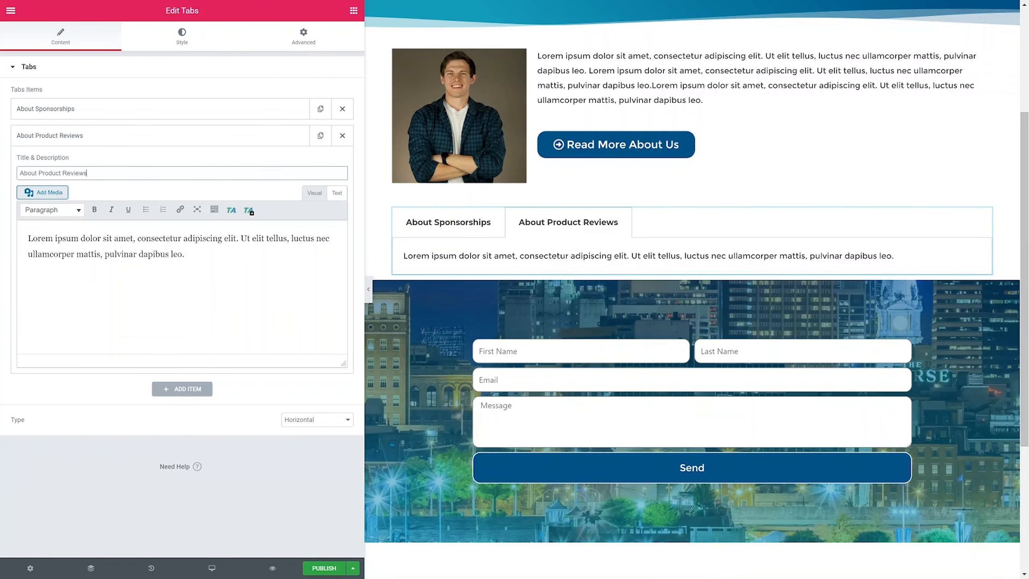
pyautogui.click(160, 390)
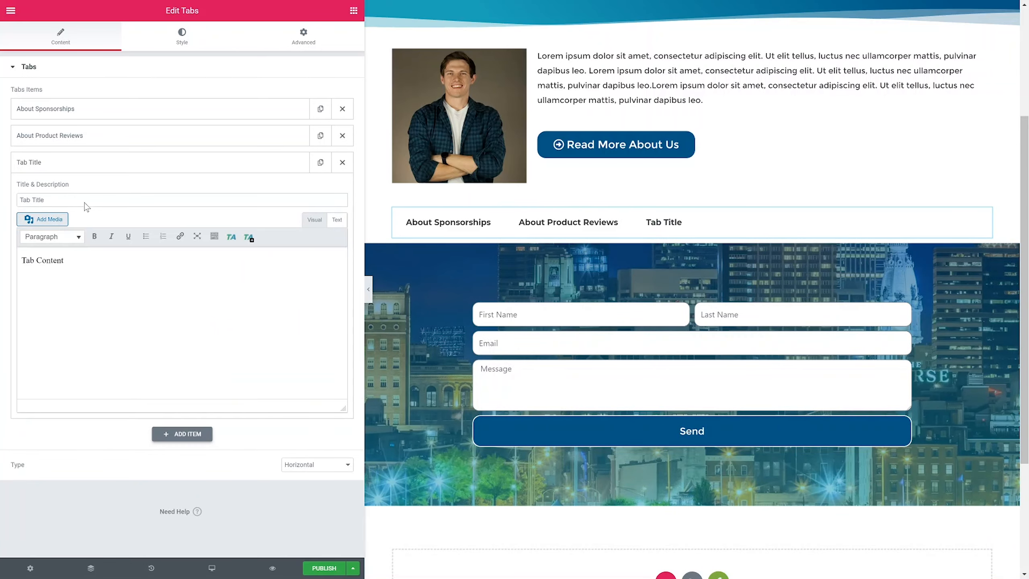
pyautogui.tripleClick(85, 201)
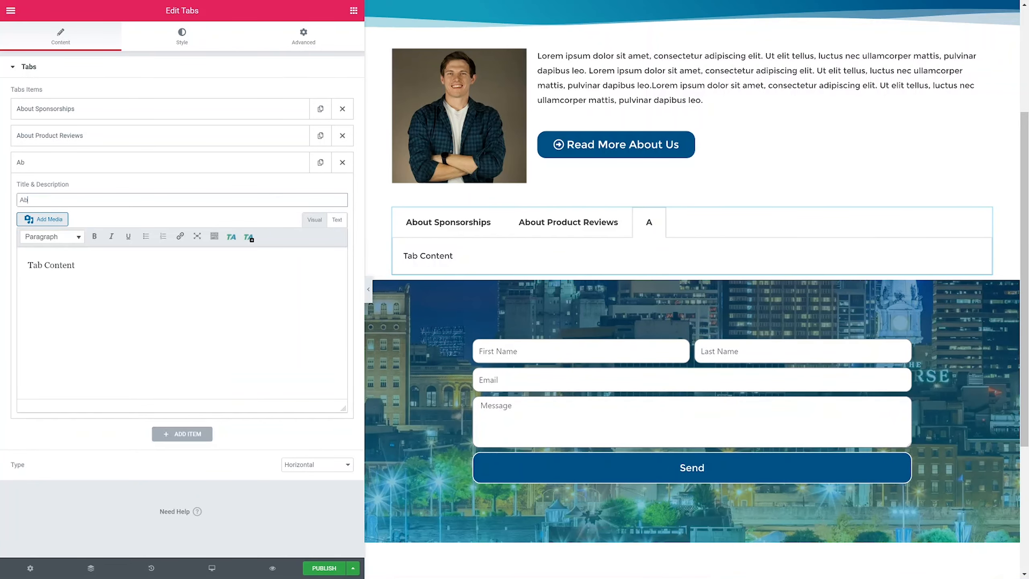
pyautogui.write('About a')
pyautogui.press('BackSpace')
pyautogui.write('Guest Posting')
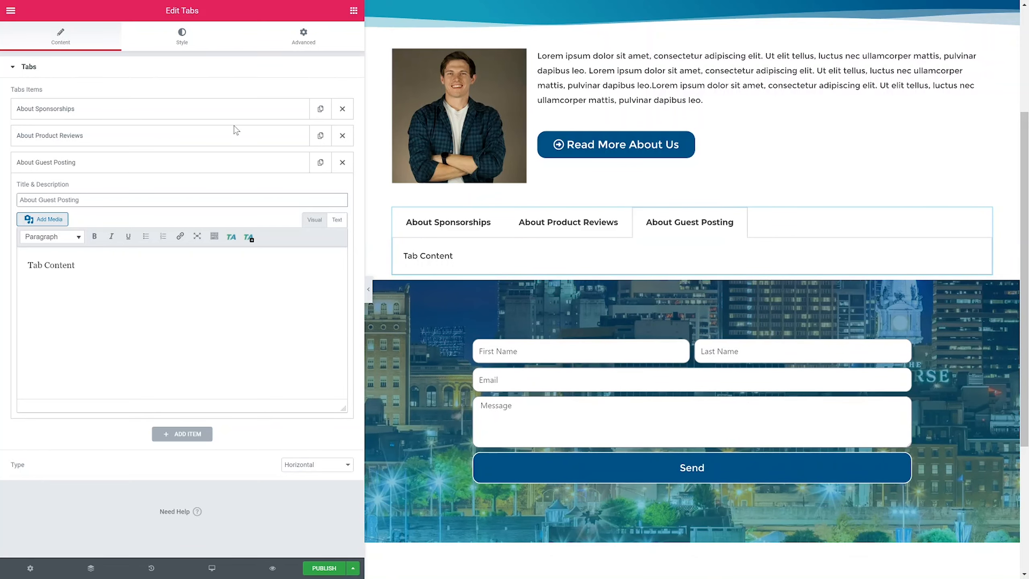
# Paste lorem ipsum into the new tab's content and repeat the paragraph several times.
pyautogui.click(76, 265)
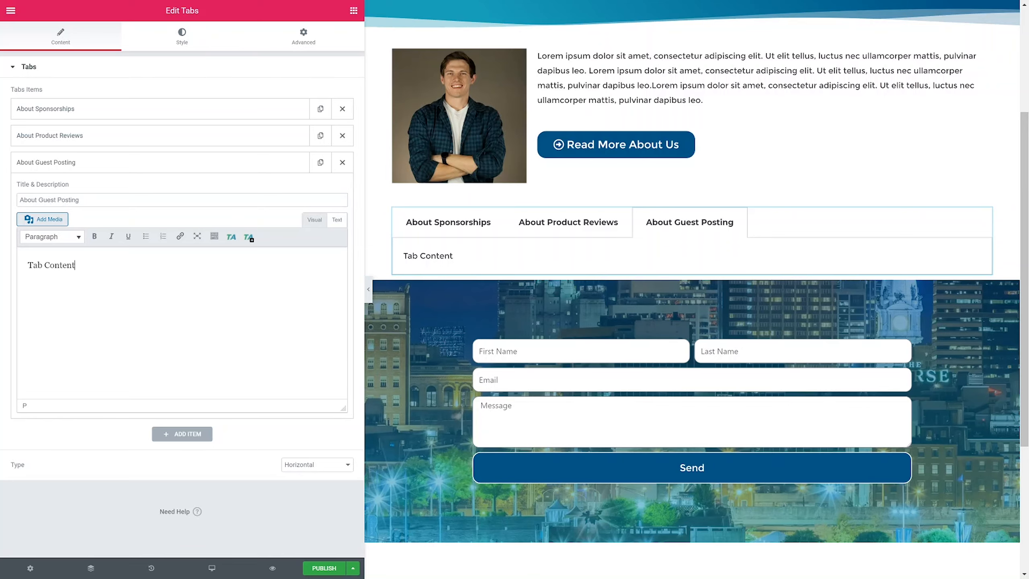
pyautogui.hotkey('ctrl', 'a')
pyautogui.hotkey('ctrl', 'v')
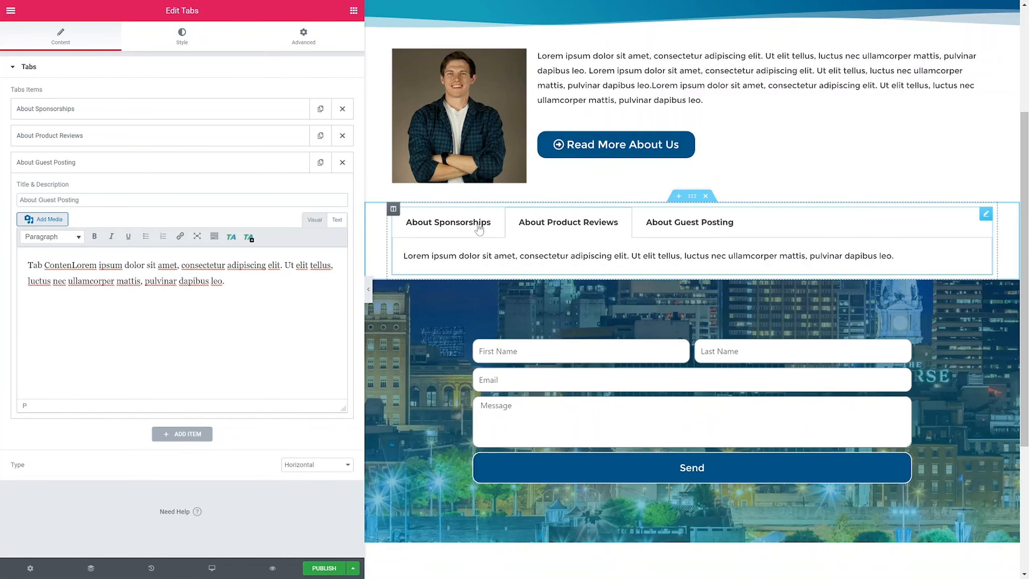
pyautogui.click(476, 227)
pyautogui.moveTo(226, 281); pyautogui.dragTo(27, 264)
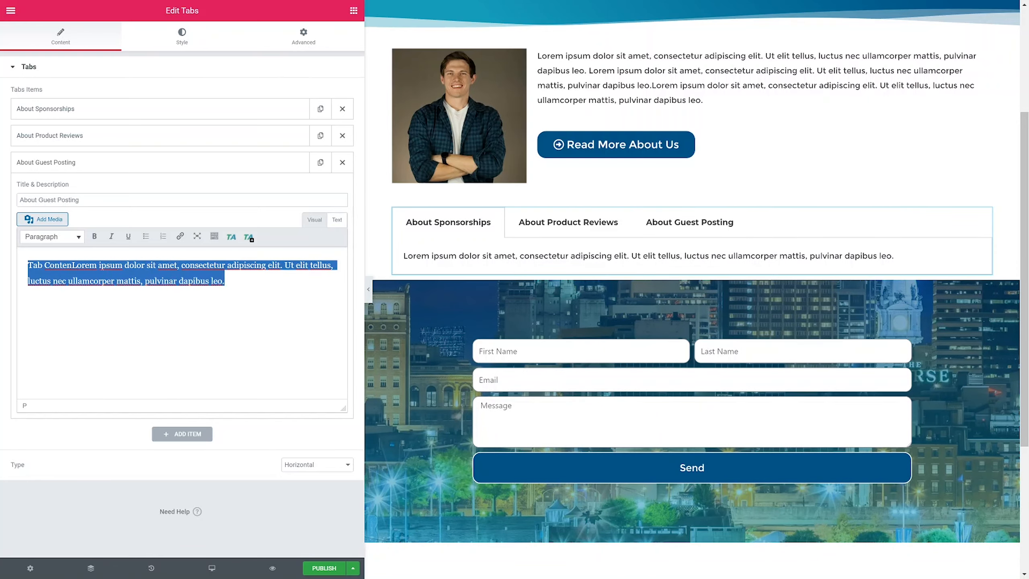
pyautogui.click(225, 281)
pyautogui.hotkey('ctrl', 'v')
pyautogui.hotkey('ctrl', 'v')
pyautogui.hotkey('ctrl', 'v')
pyautogui.hotkey('ctrl', 'v')
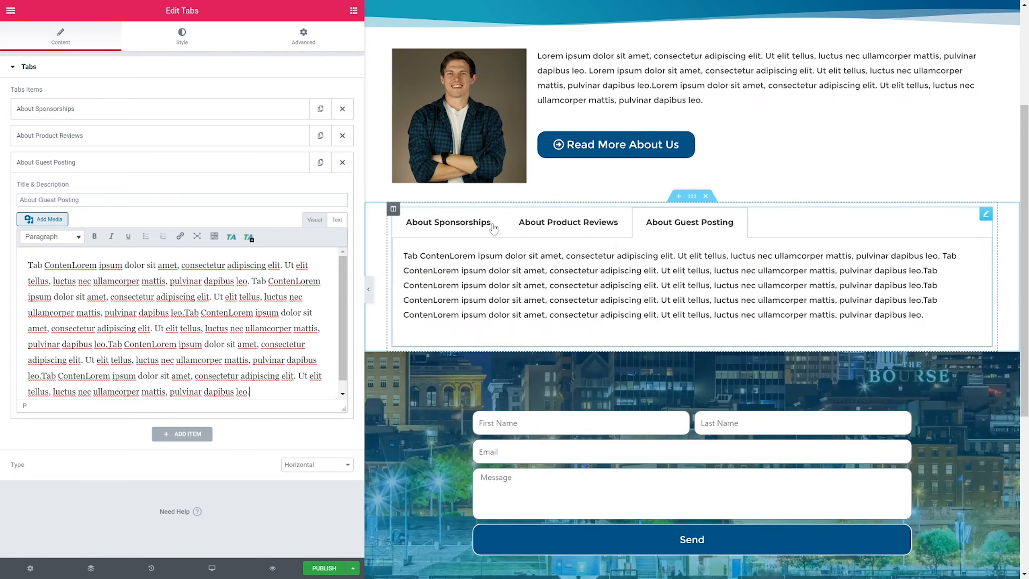
pyautogui.click(689, 222)
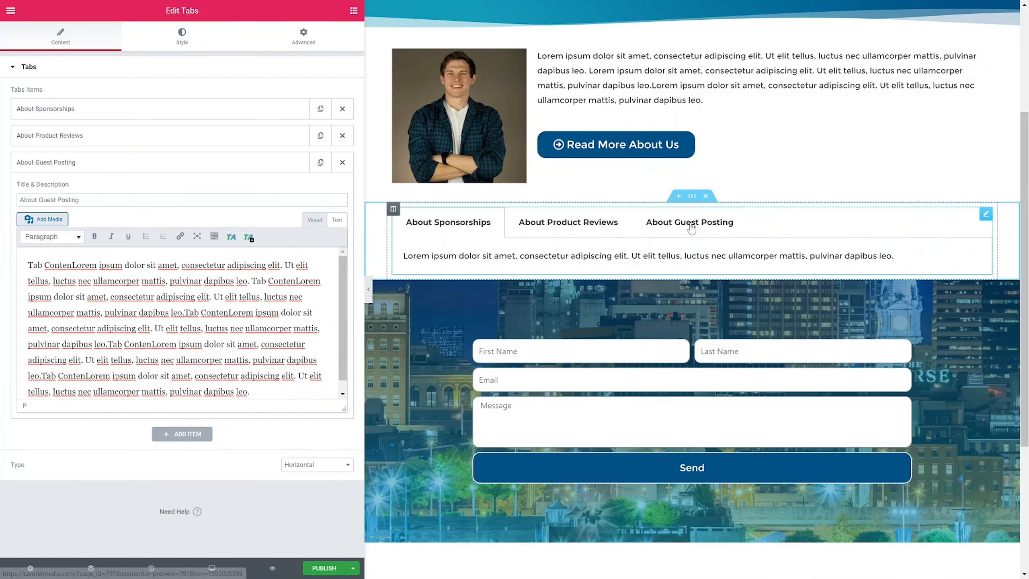
pyautogui.scroll(4, 720, 75)
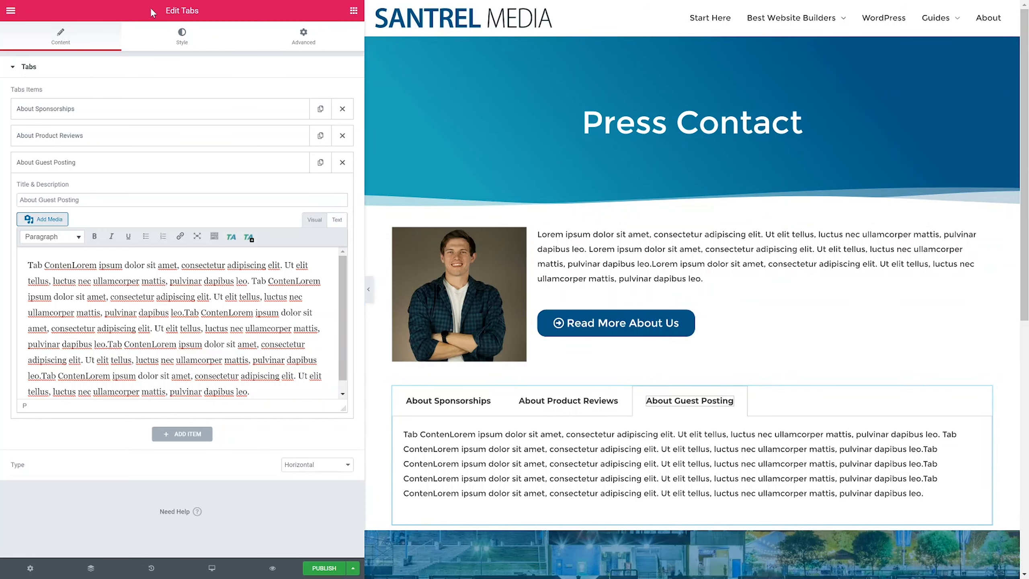
# View the Tabs widget's Style settings and open the Save Options menu beside Publish.
pyautogui.click(178, 42)
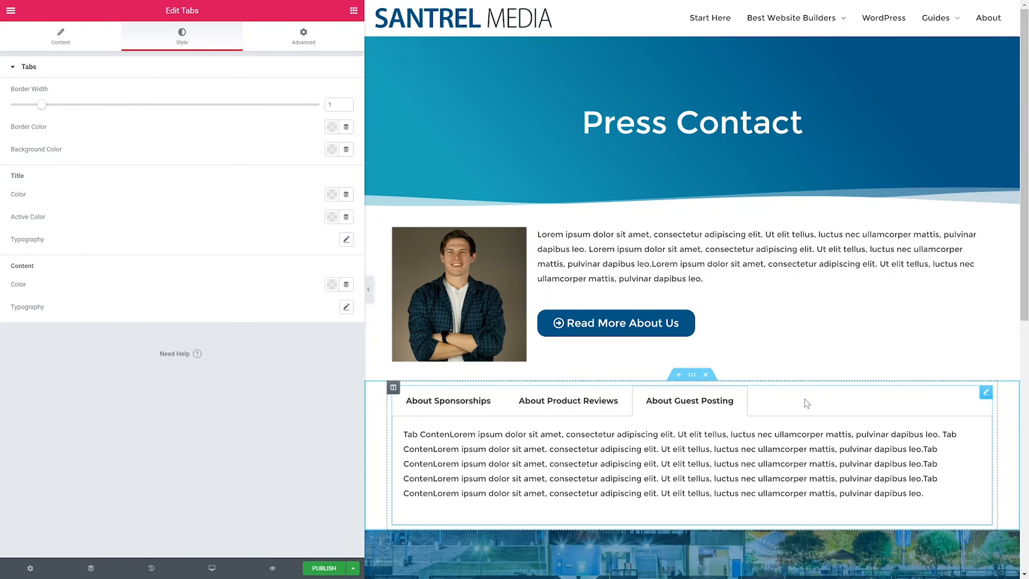
pyautogui.scroll(-5, 802, 398)
pyautogui.scroll(-7, 799, 392)
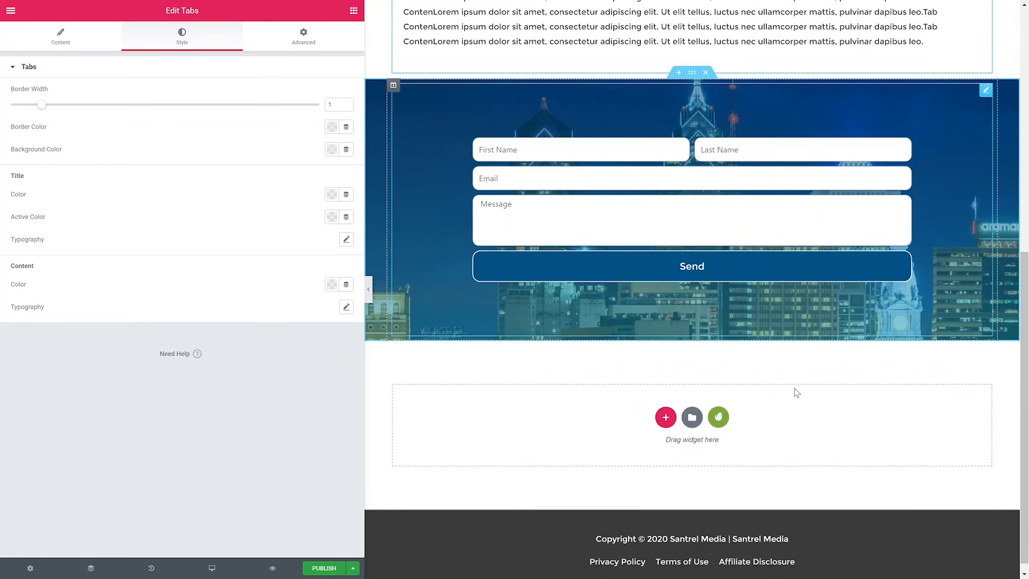
pyautogui.scroll(5, 796, 392)
pyautogui.scroll(5, 795, 389)
pyautogui.scroll(-8, 793, 365)
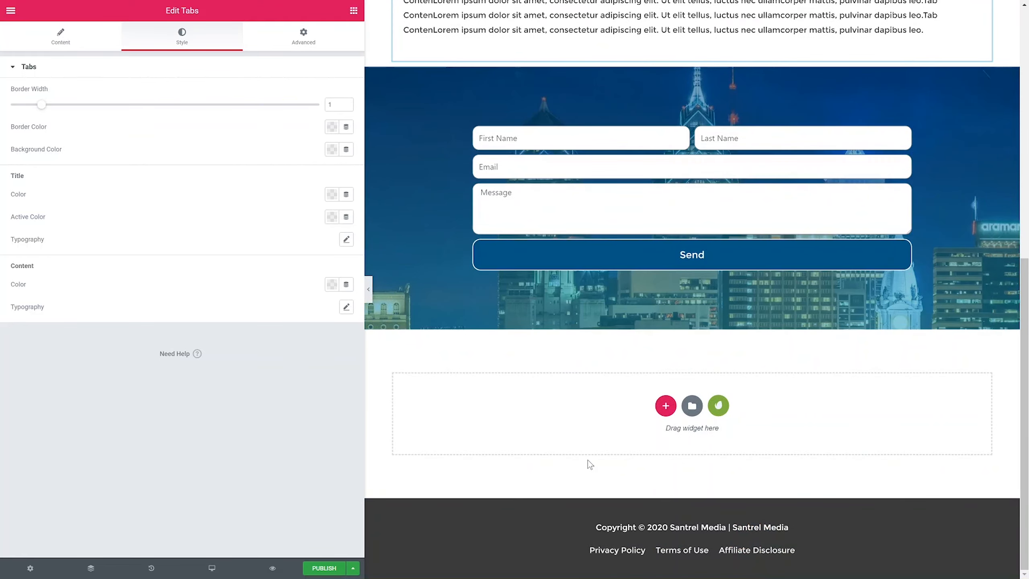
pyautogui.click(353, 568)
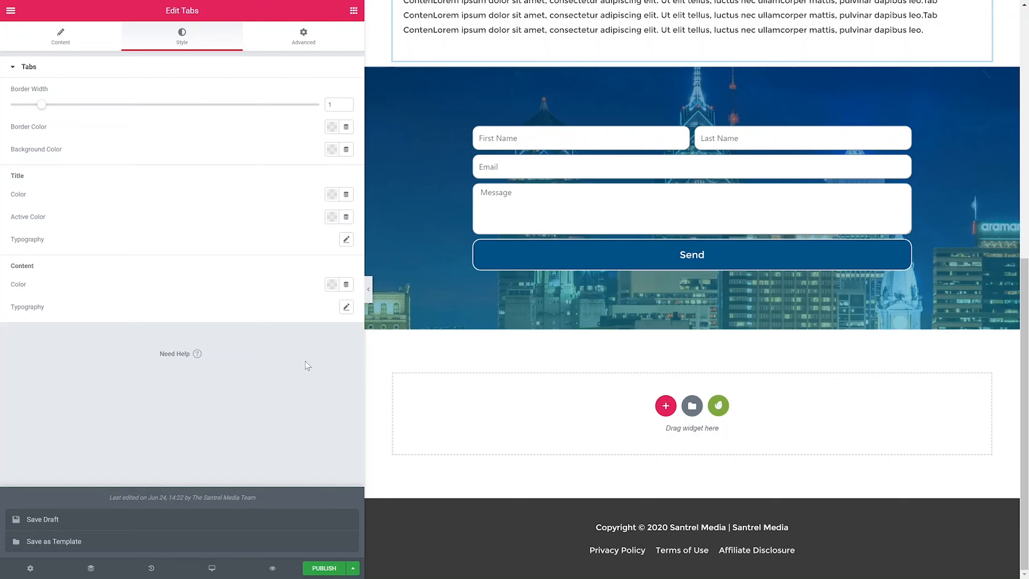
pyautogui.scroll(10, 602, 380)
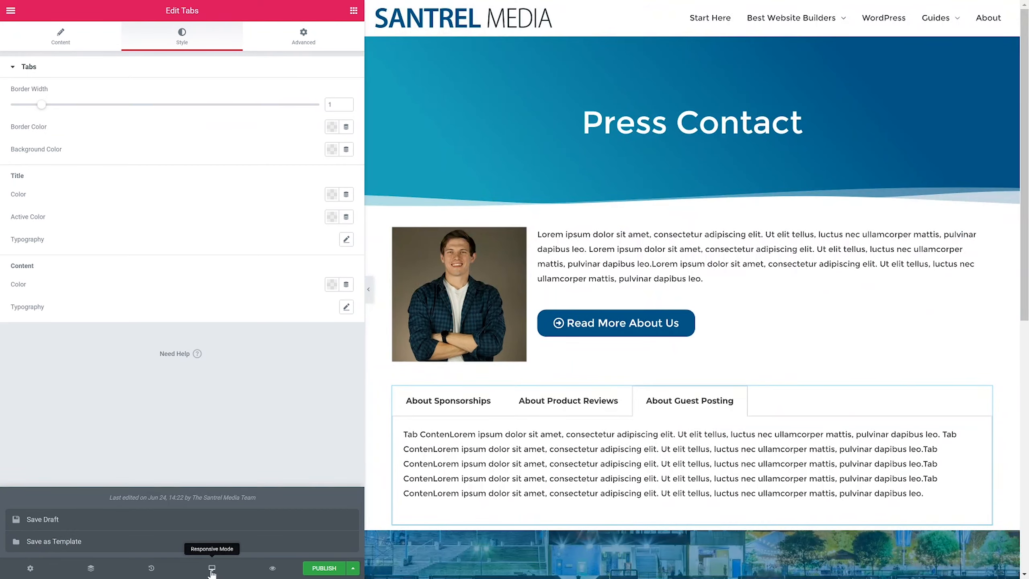
# Switch the preview to tablet width and select the Read More About Us button for editing.
pyautogui.click(212, 568)
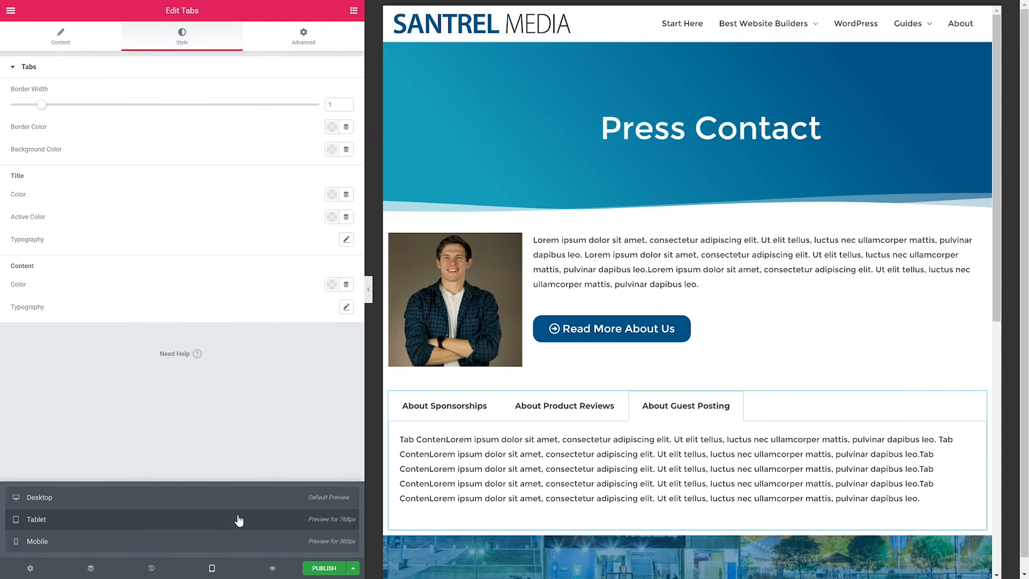
pyautogui.click(246, 520)
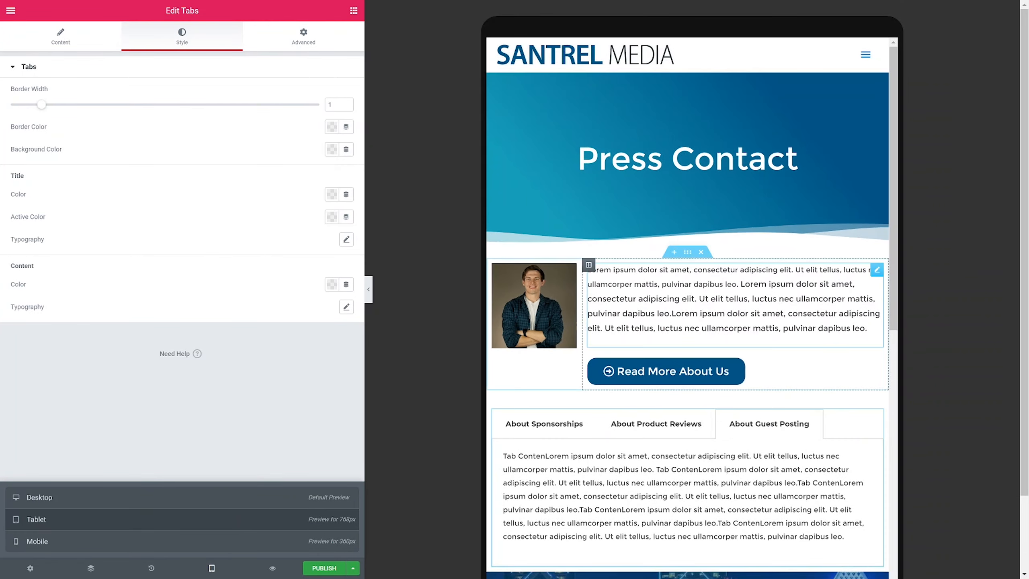
pyautogui.scroll(-4, 788, 388)
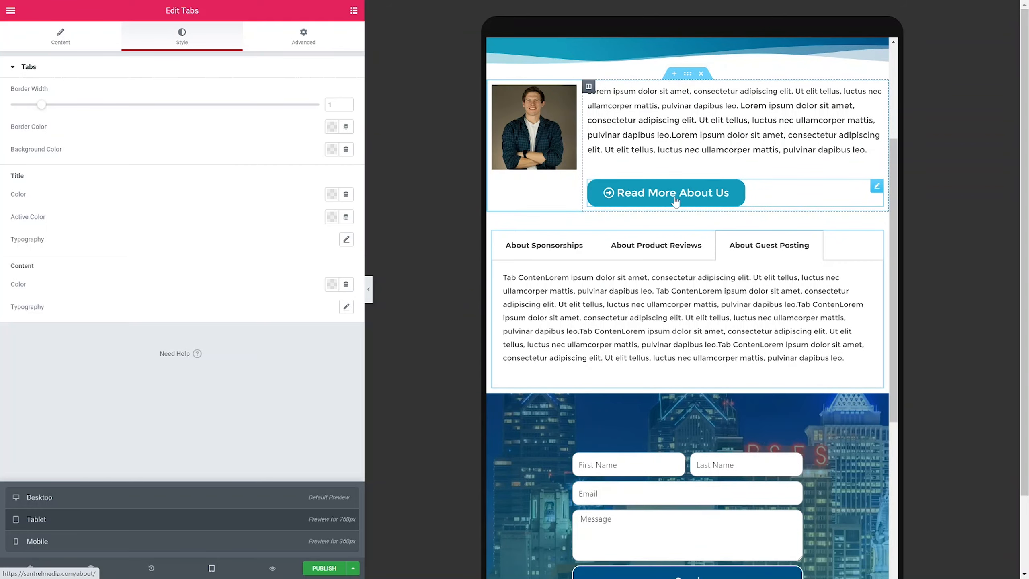
pyautogui.scroll(-4, 737, 352)
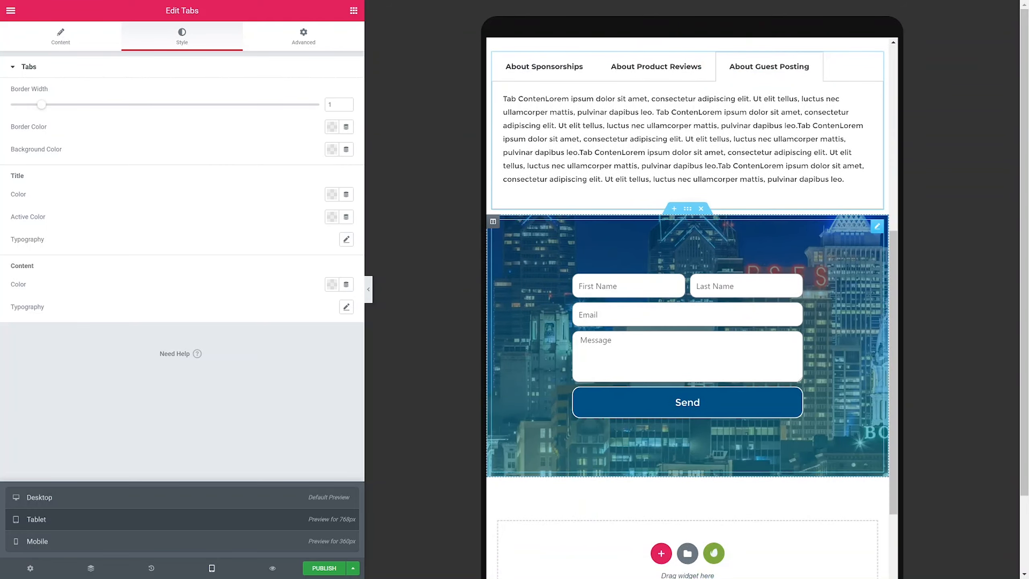
pyautogui.scroll(-3, 753, 373)
pyautogui.scroll(10, 745, 369)
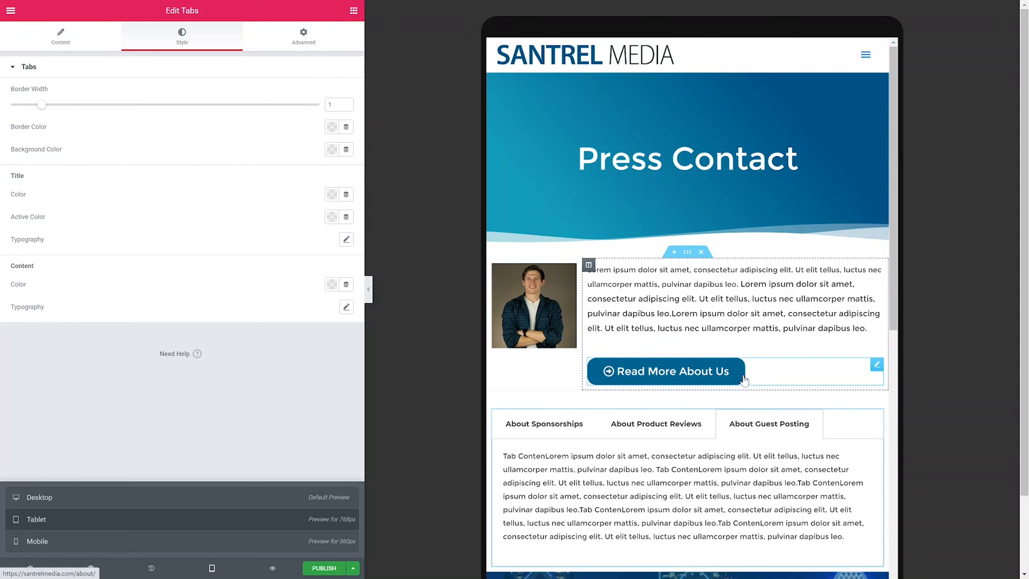
pyautogui.click(876, 364)
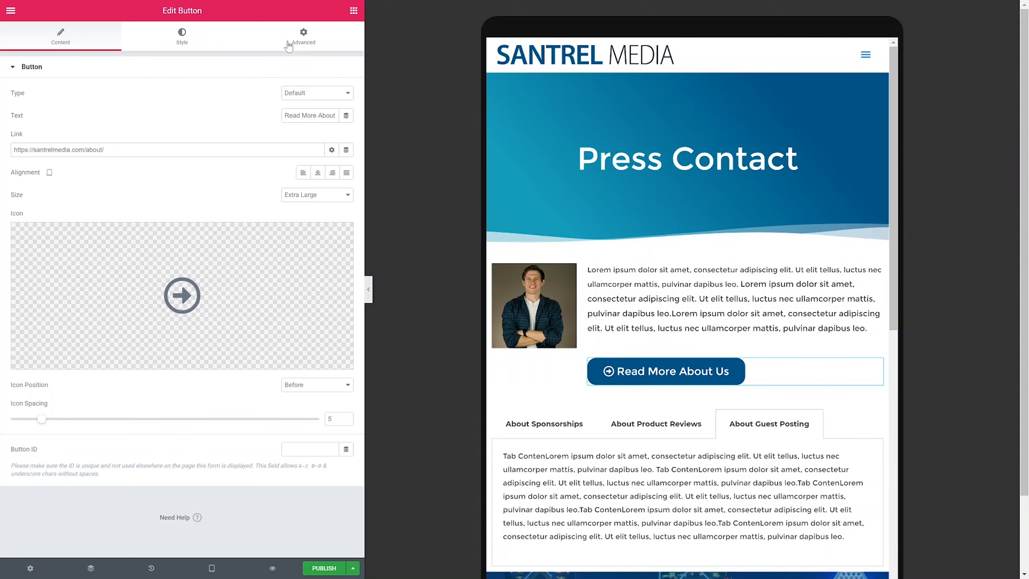
# Set the Read More About Us button to Hide On Tablet under Advanced > Responsive.
pyautogui.click(299, 48)
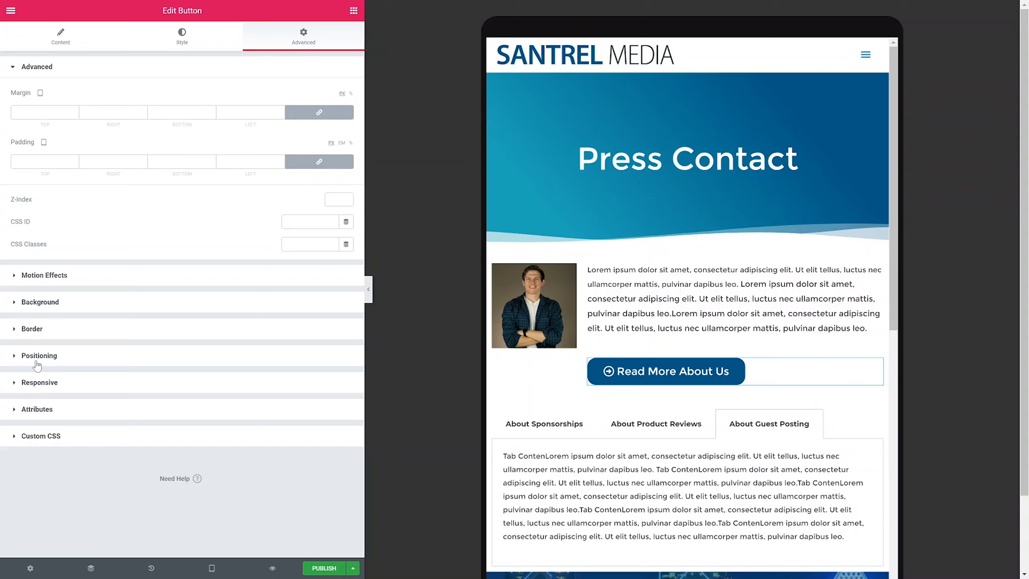
pyautogui.click(12, 383)
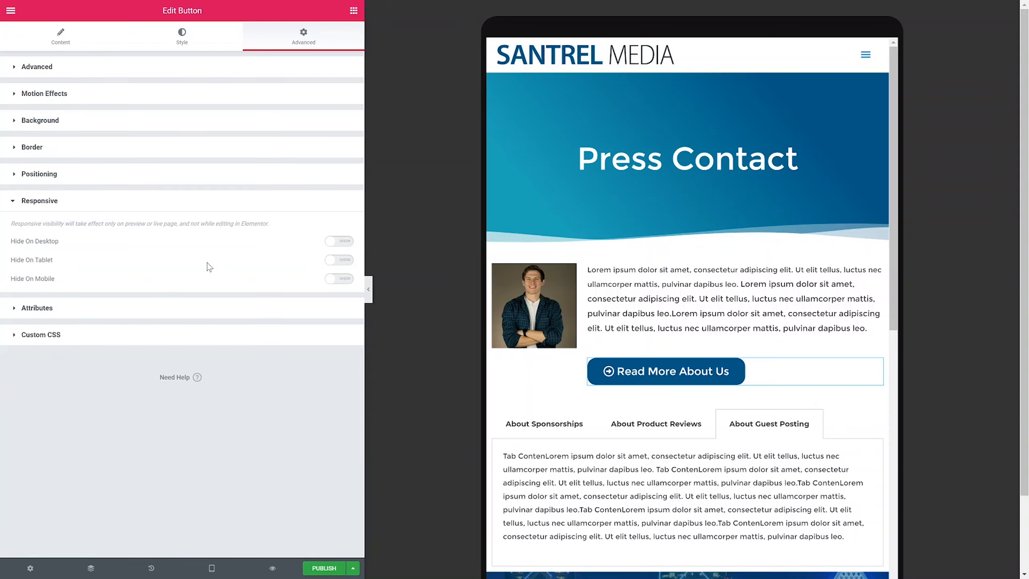
pyautogui.click(350, 261)
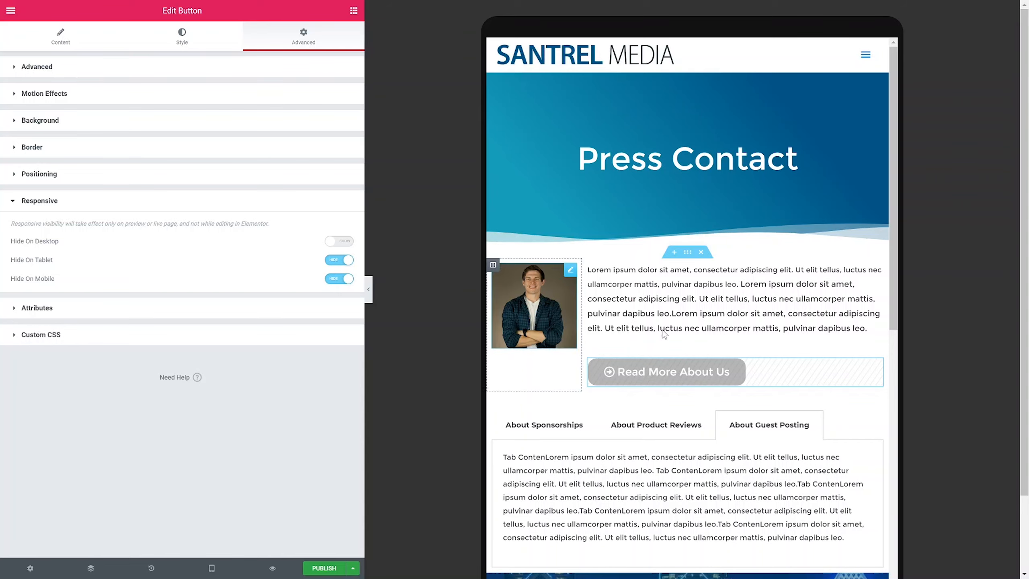
pyautogui.scroll(-9, 684, 324)
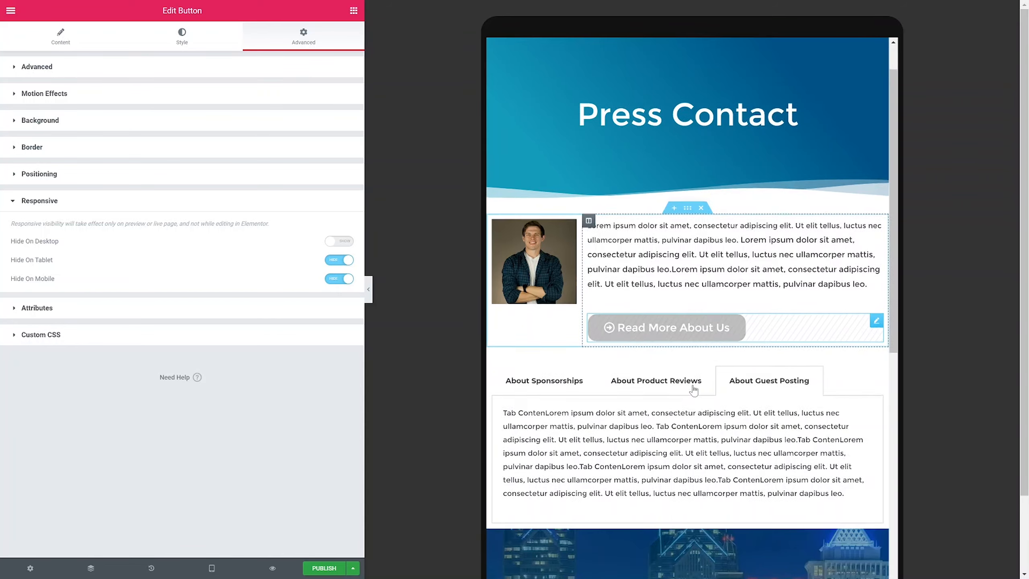
pyautogui.scroll(-2, 785, 402)
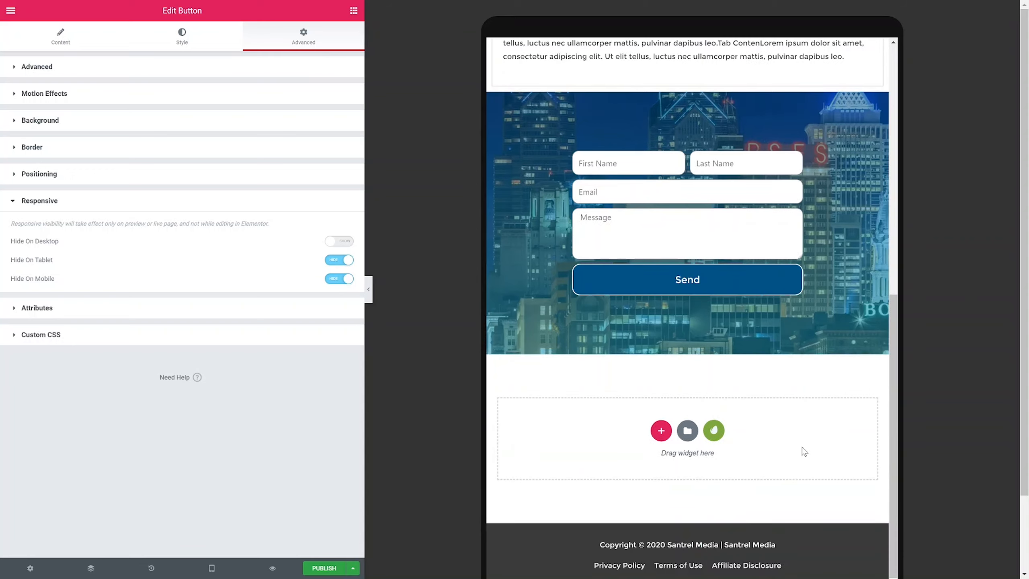
pyautogui.scroll(8, 802, 445)
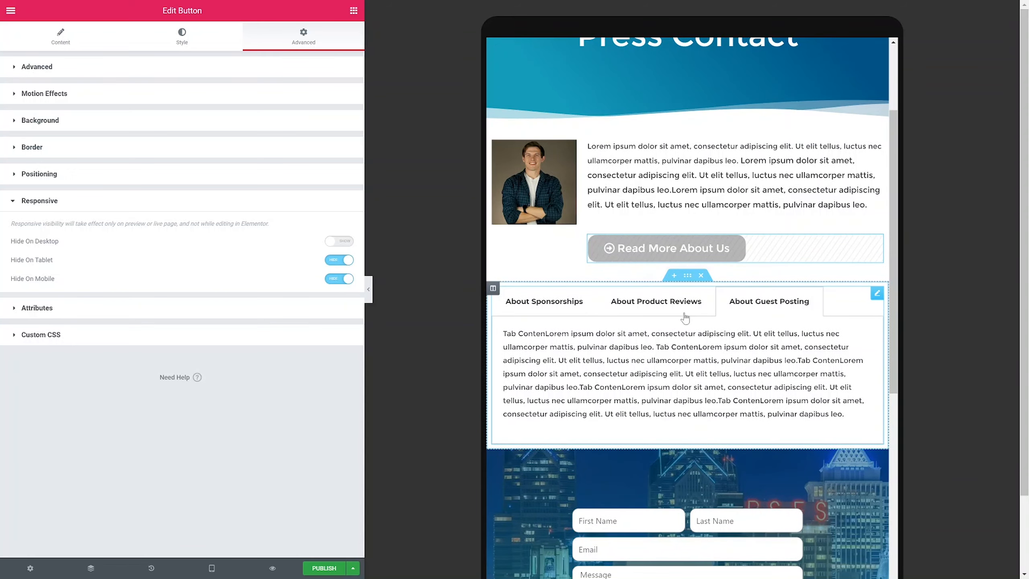
pyautogui.scroll(3, 703, 369)
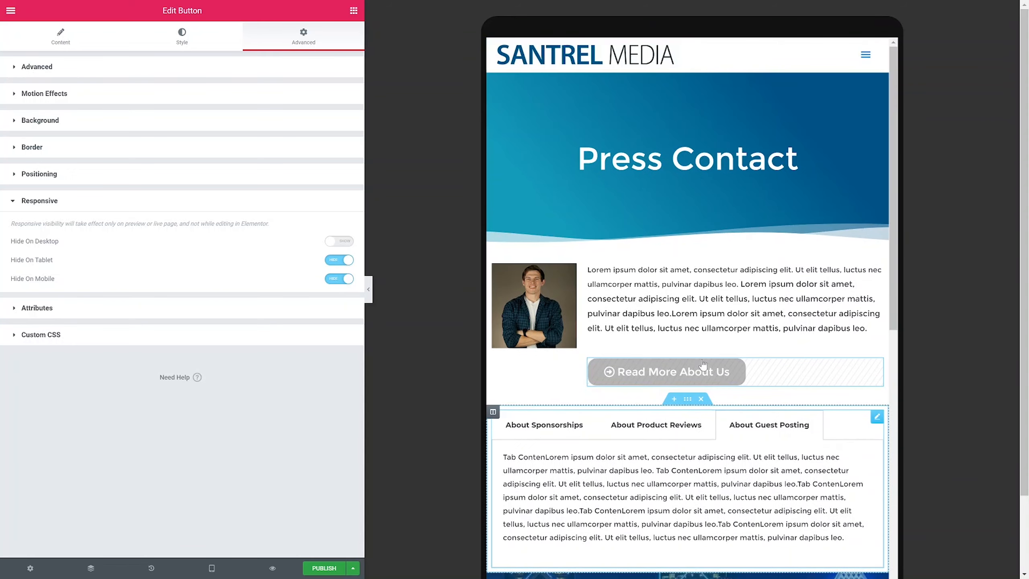
# Switch to mobile preview and make the Read More button visible on mobile again.
pyautogui.click(216, 569)
pyautogui.click(211, 542)
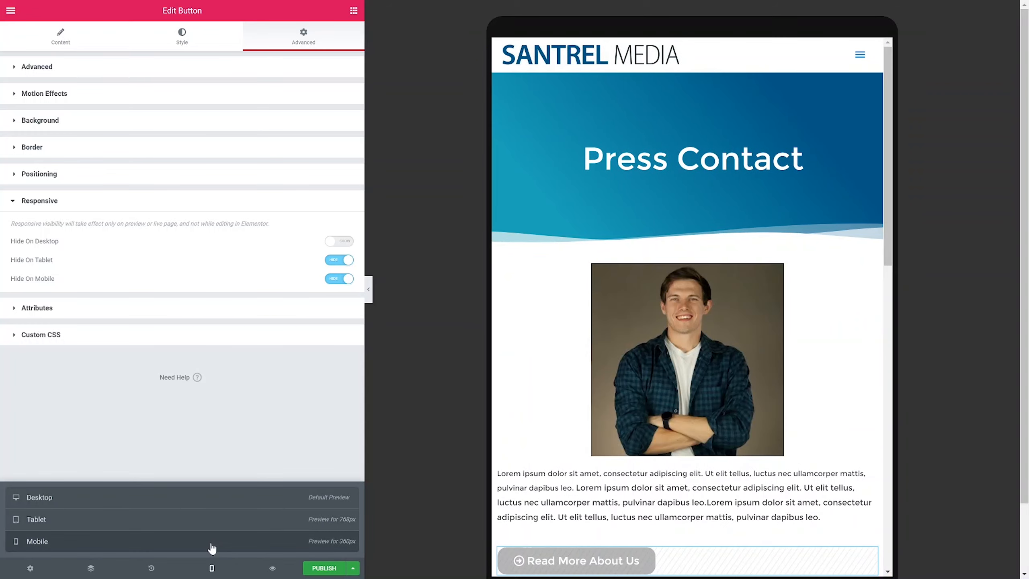
pyautogui.scroll(-10, 697, 243)
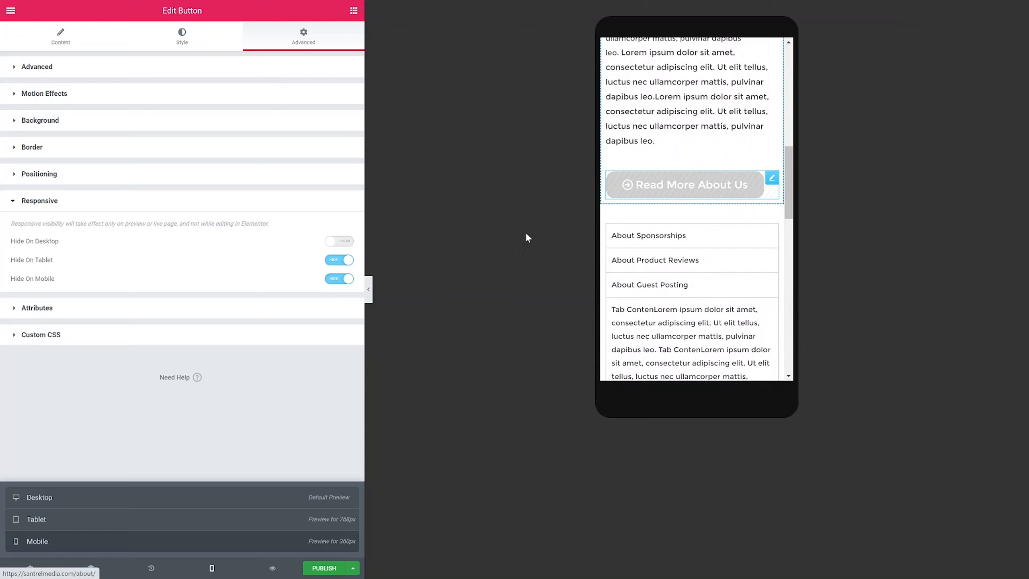
pyautogui.click(338, 281)
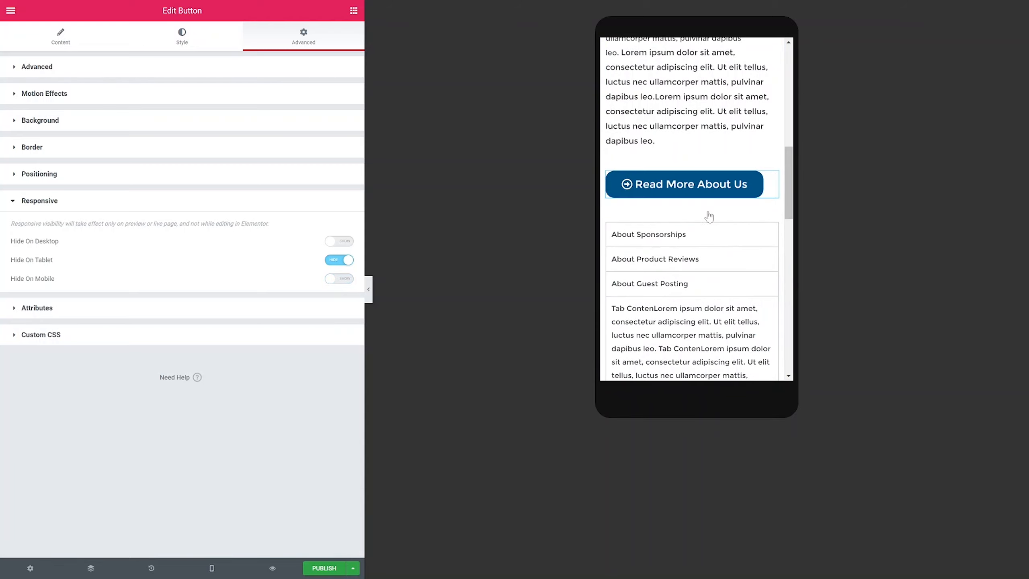
pyautogui.scroll(7, 739, 252)
pyautogui.scroll(-7, 727, 229)
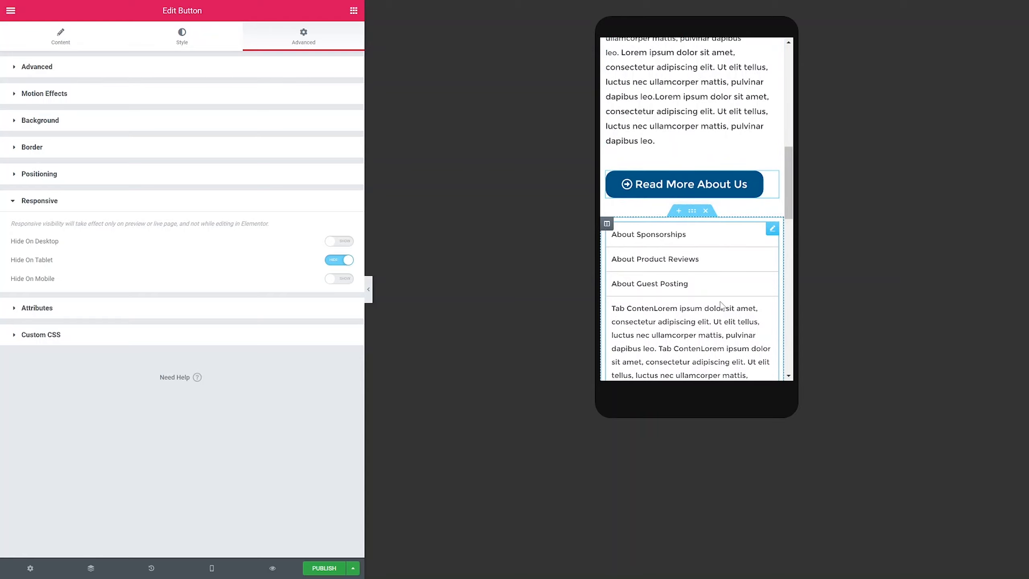
pyautogui.scroll(-5, 740, 295)
pyautogui.scroll(5, 739, 272)
pyautogui.scroll(-10, 684, 282)
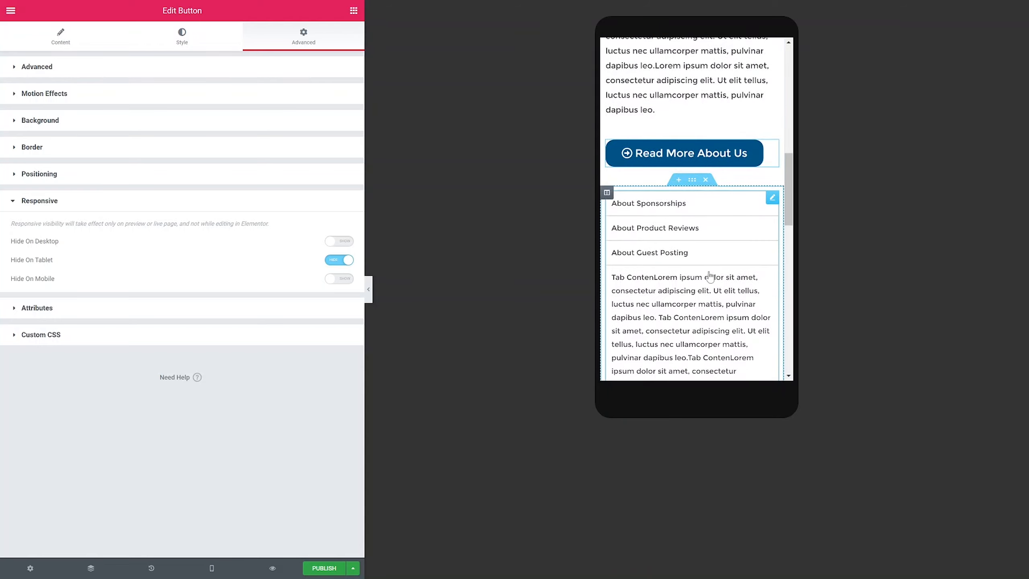
pyautogui.scroll(4, 711, 275)
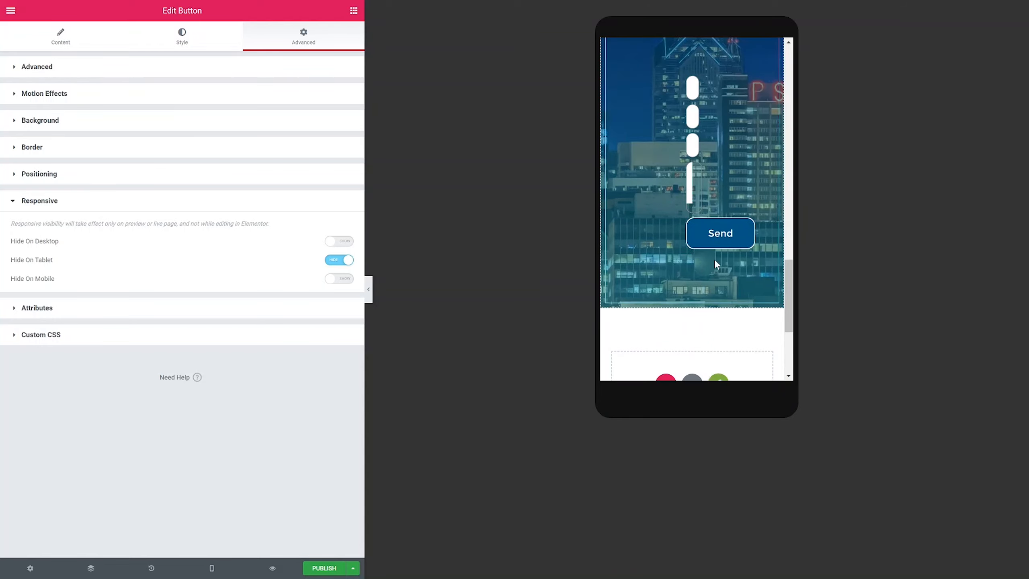
pyautogui.scroll(4, 706, 215)
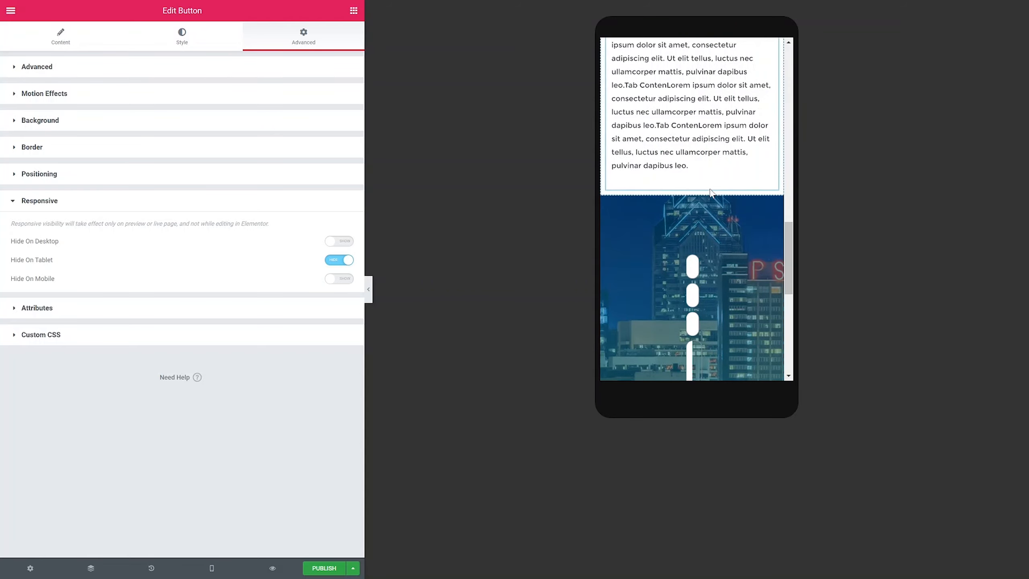
# Set the contact form to Hide On Mobile and return the preview to desktop width.
pyautogui.click(754, 215)
pyautogui.click(302, 43)
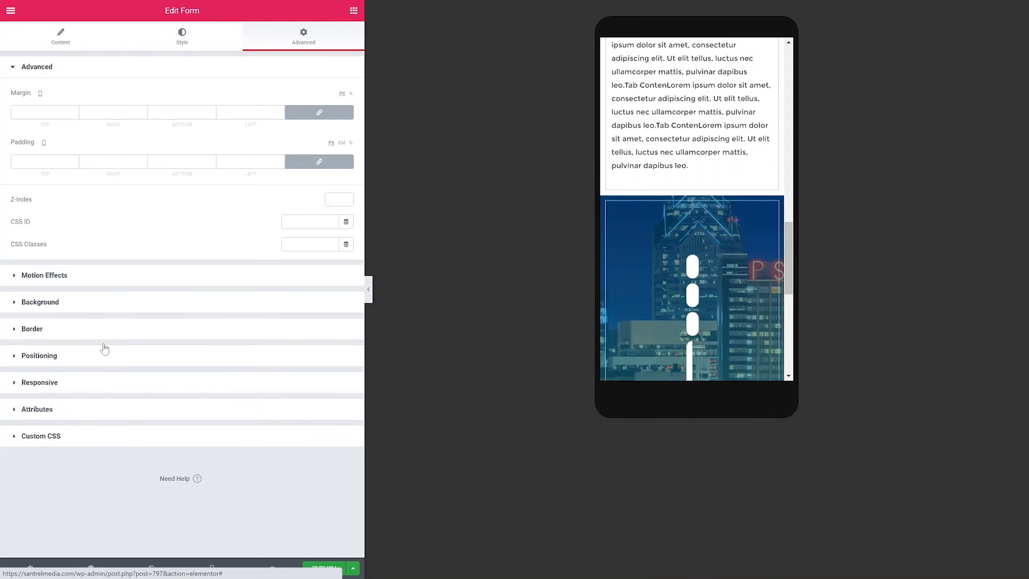
pyautogui.click(97, 383)
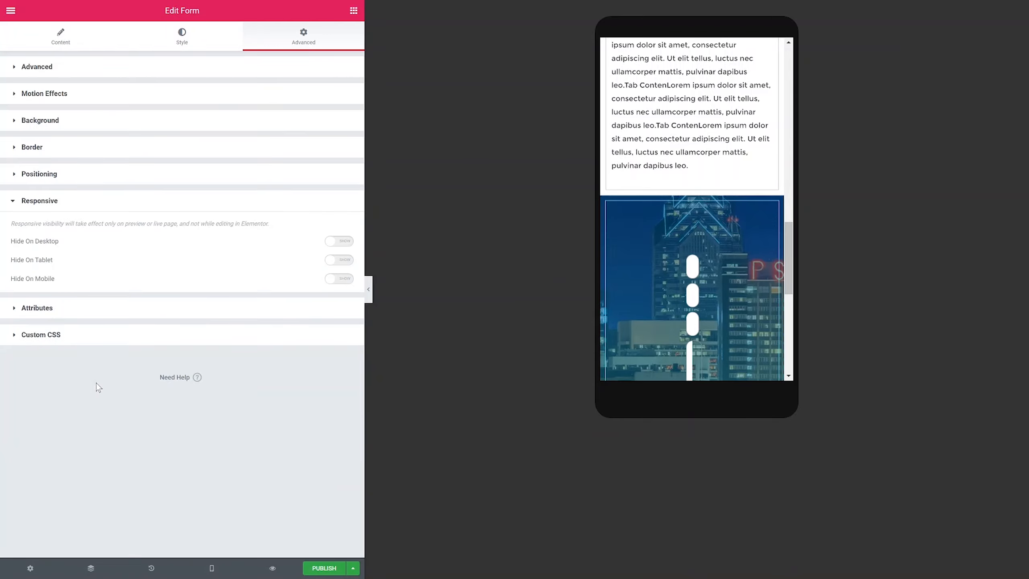
pyautogui.click(341, 280)
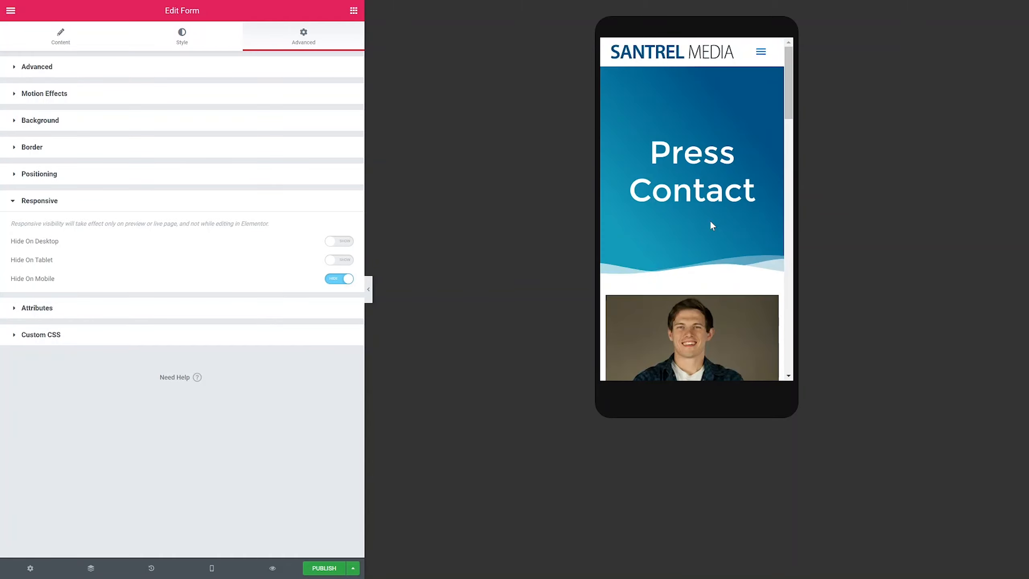
pyautogui.click(212, 568)
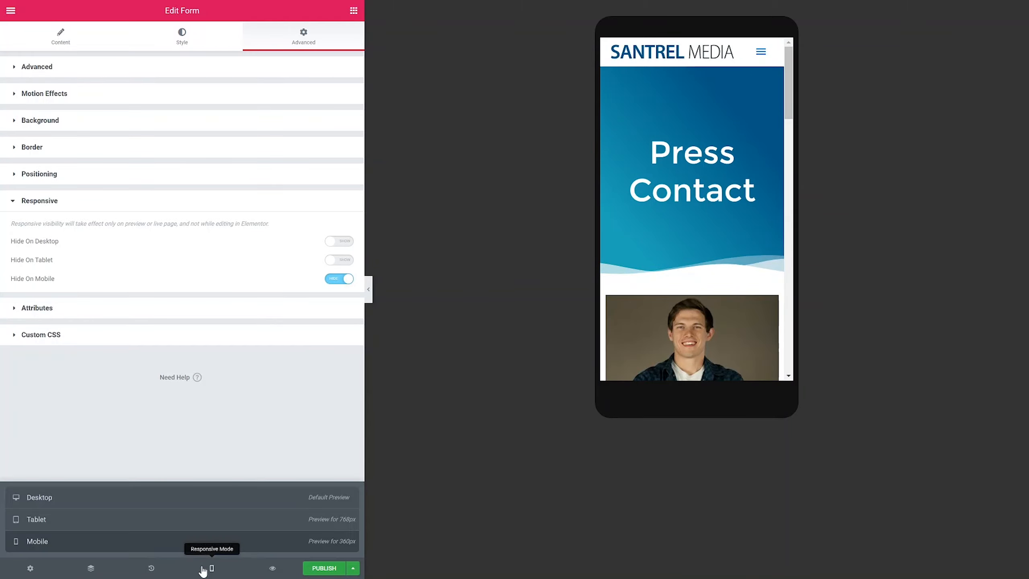
pyautogui.click(192, 506)
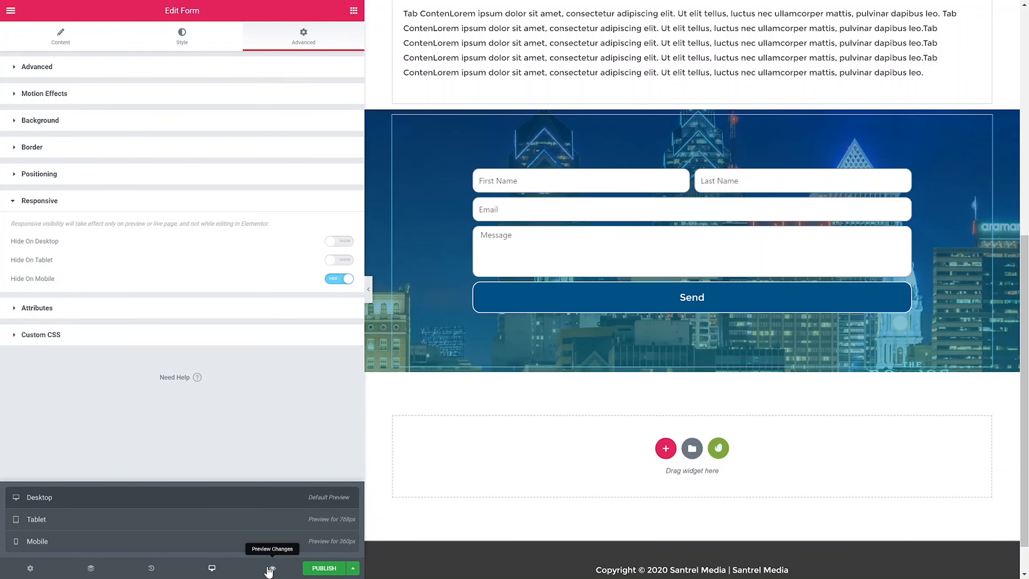
# Preview the page live and check the About Product Reviews tab content.
pyautogui.click(271, 569)
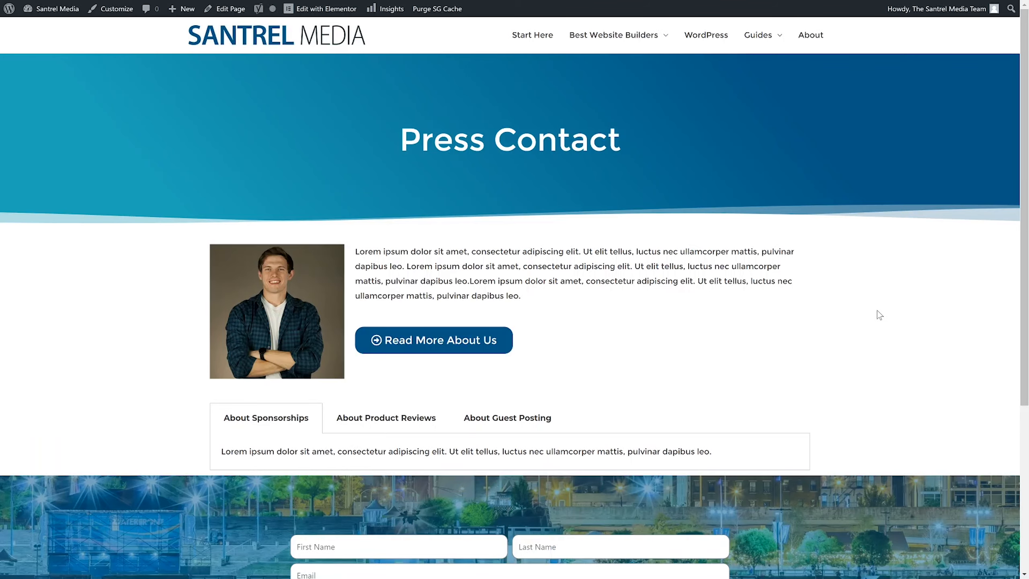
pyautogui.scroll(-4, 877, 312)
pyautogui.click(405, 244)
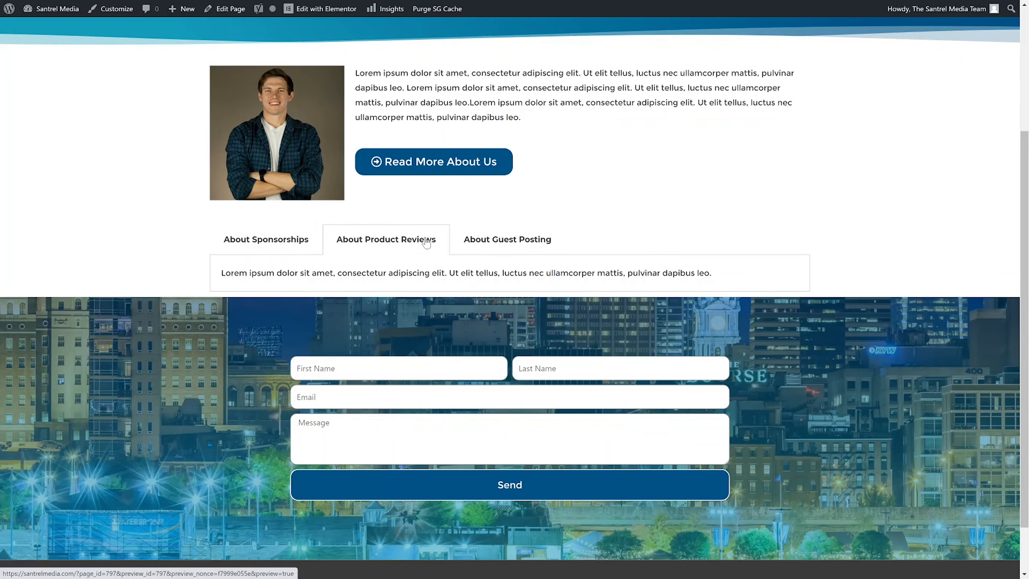
pyautogui.scroll(-2, 909, 360)
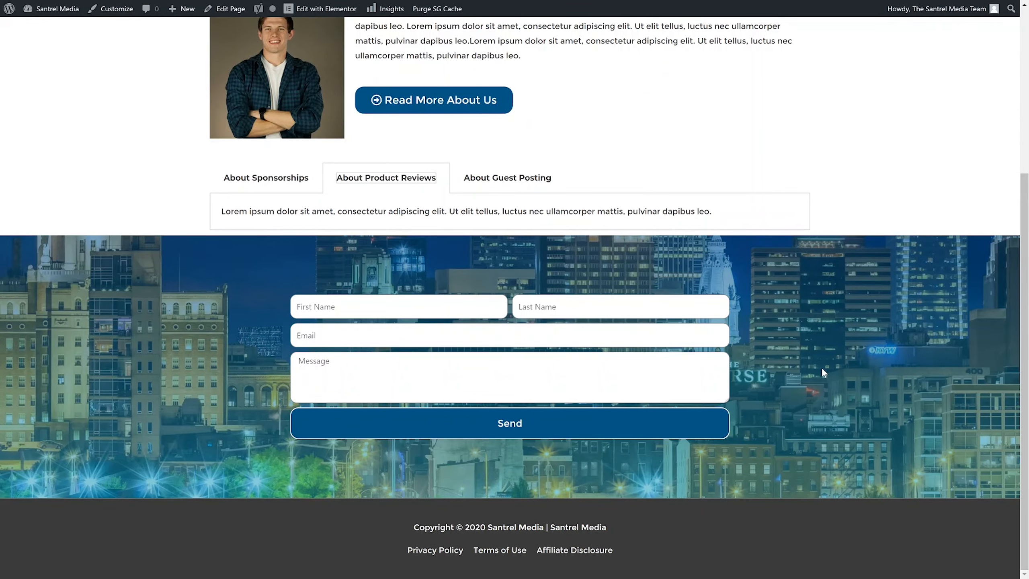
pyautogui.scroll(6, 842, 371)
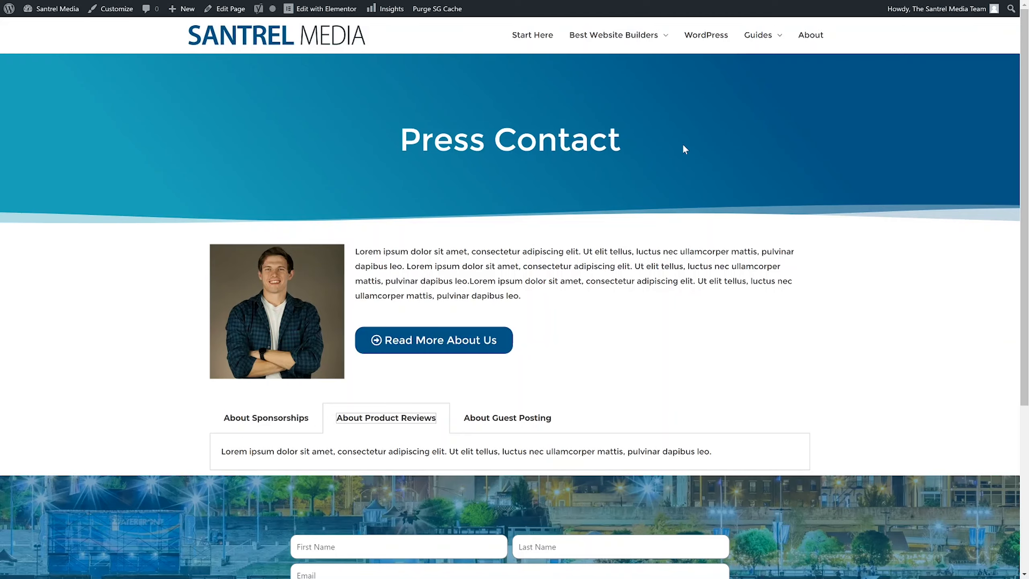
pyautogui.scroll(-6, 215, 442)
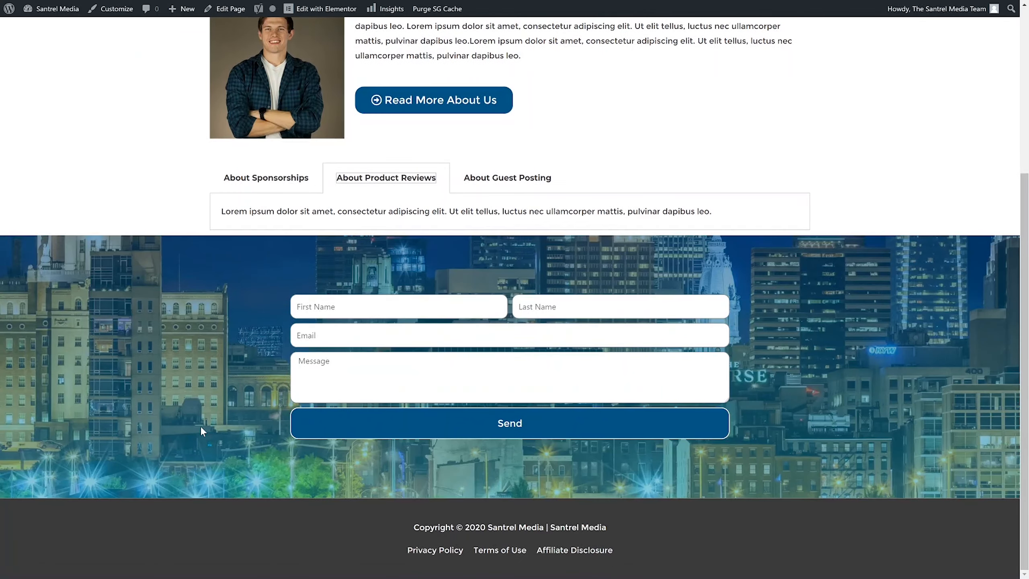
pyautogui.scroll(6, 194, 422)
pyautogui.scroll(-6, 195, 423)
pyautogui.scroll(6, 651, 383)
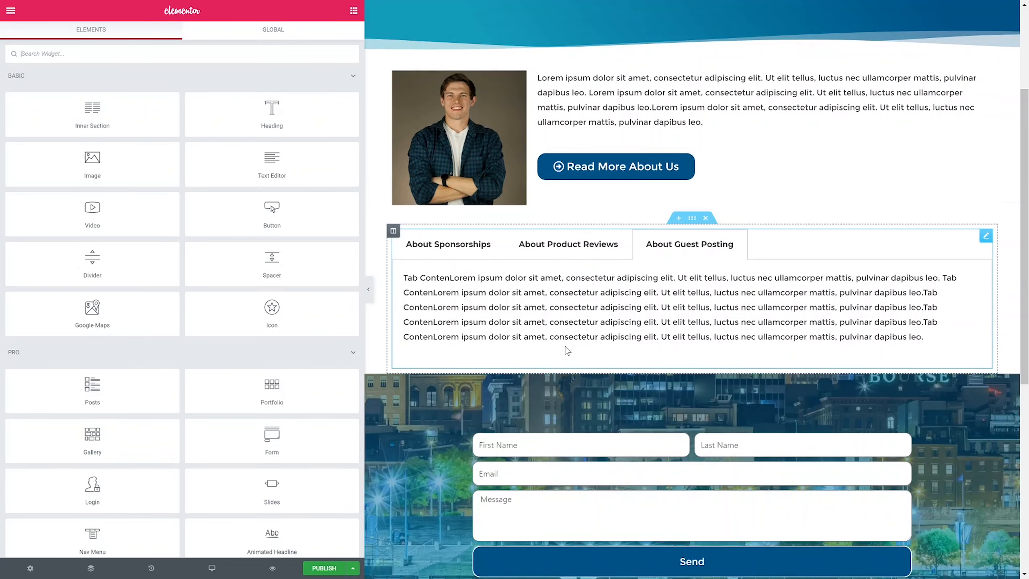
# Drop a Testimonial Carousel widget into the structure area below the skyline contact form.
pyautogui.scroll(-9, 585, 412)
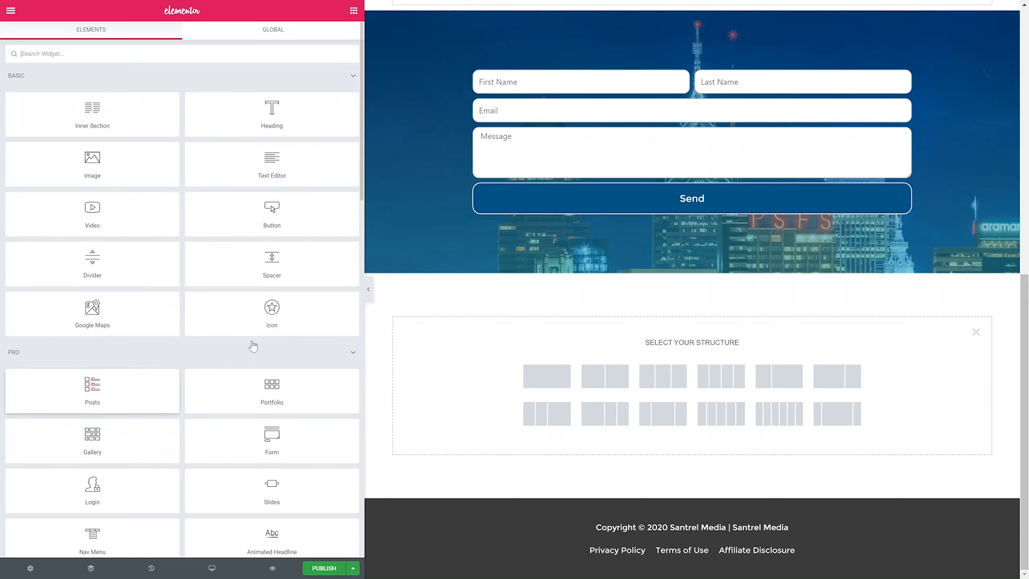
pyautogui.scroll(-15, 205, 348)
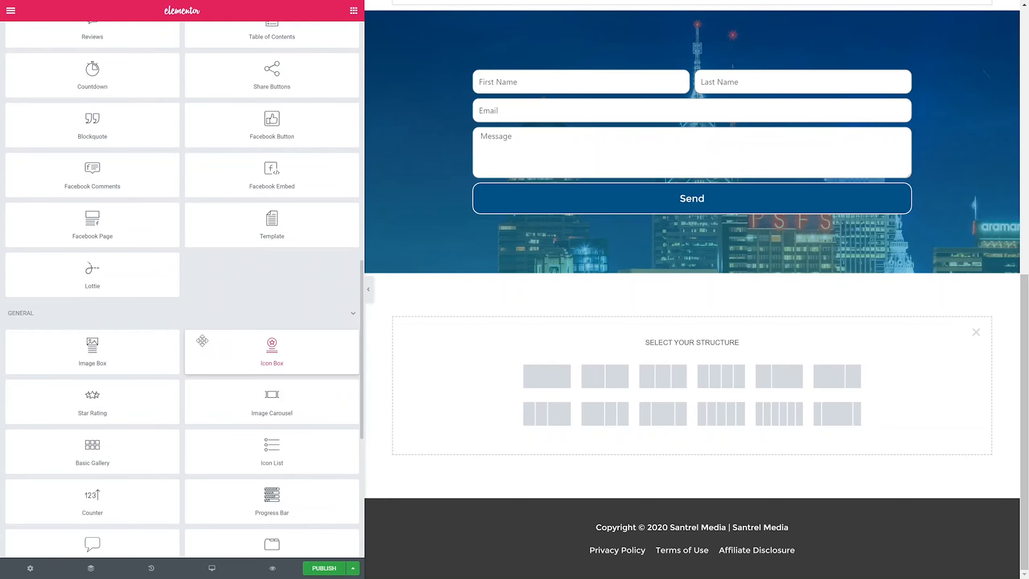
pyautogui.scroll(3, 361, 283)
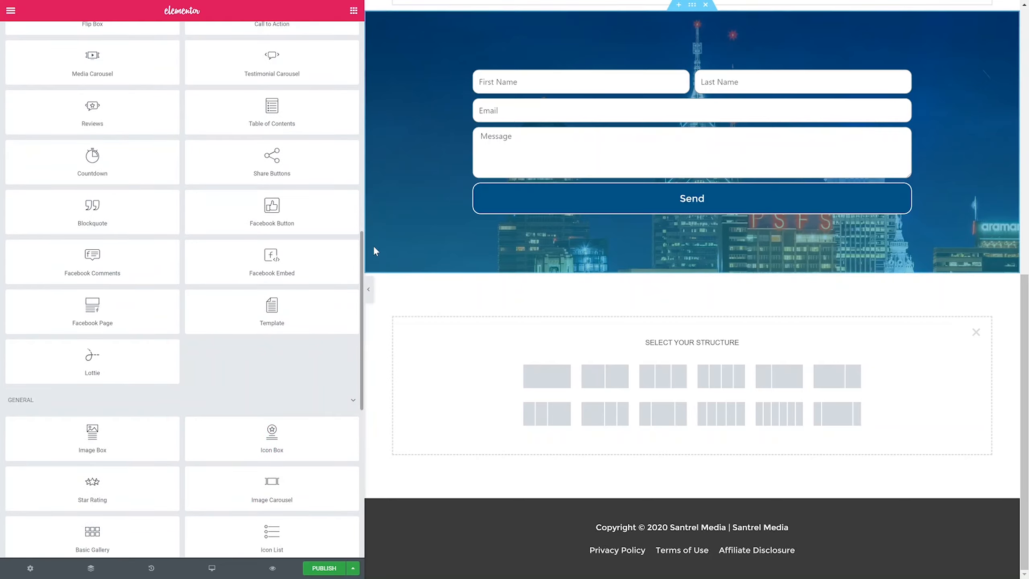
pyautogui.scroll(5, 361, 239)
pyautogui.scroll(1, 362, 238)
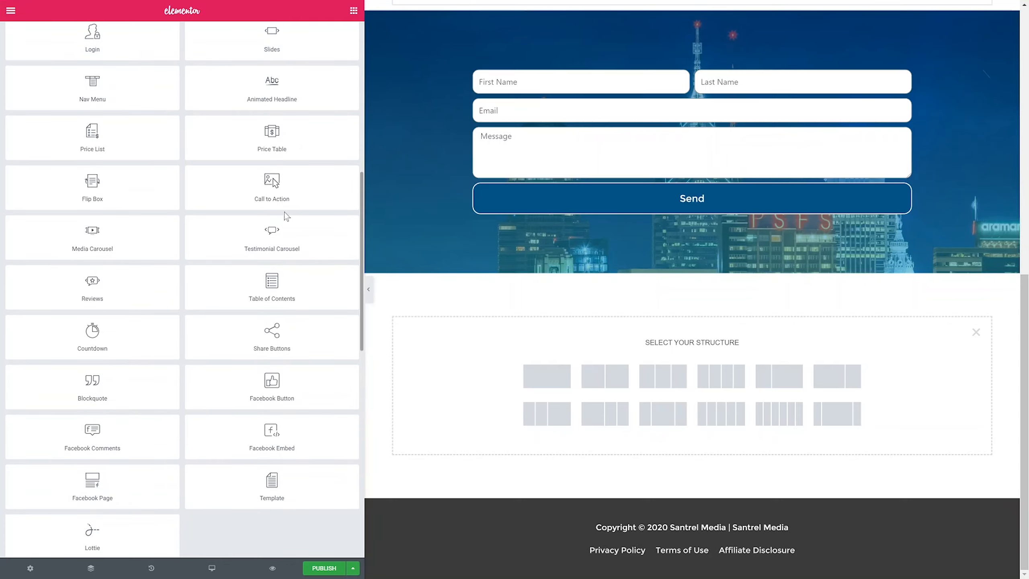
pyautogui.moveTo(272, 239); pyautogui.dragTo(594, 373)
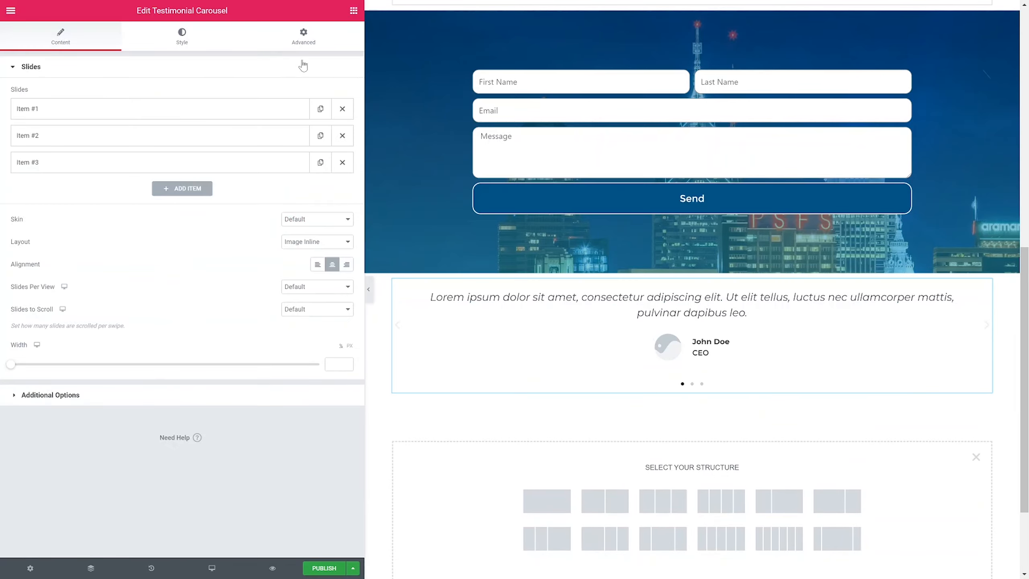
pyautogui.click(353, 11)
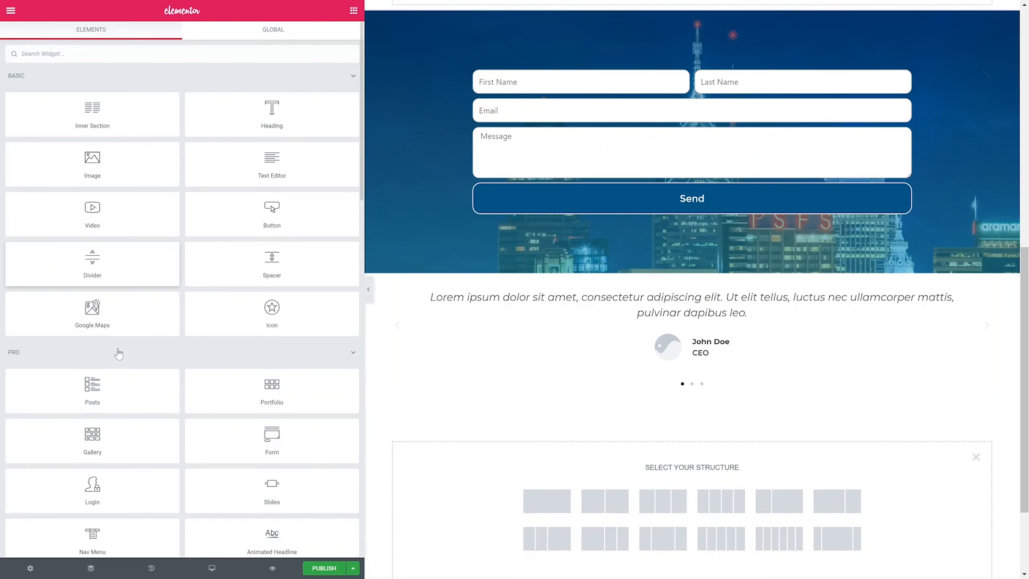
pyautogui.scroll(-10, 361, 184)
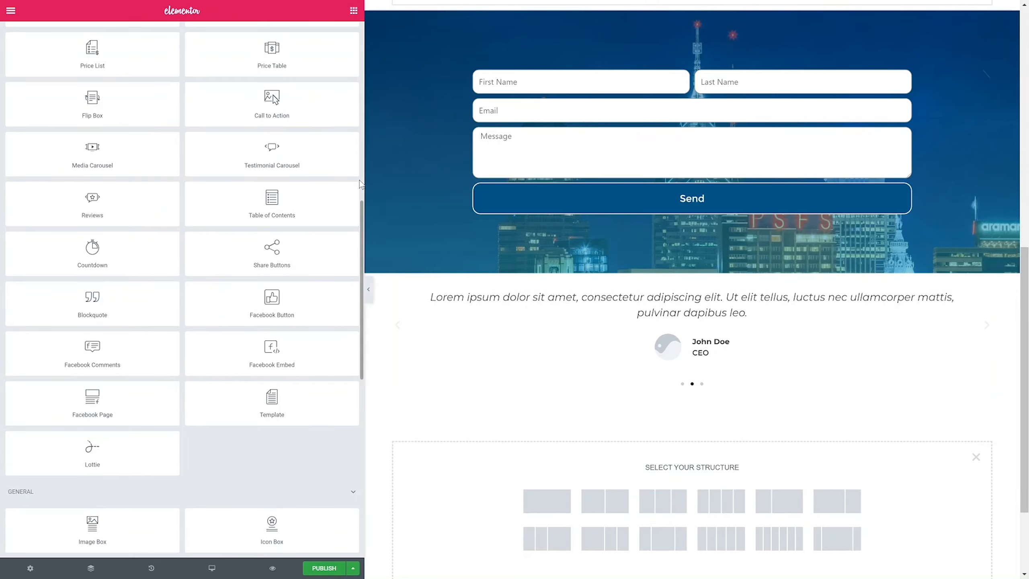
# Add a countdown above the carousel, headed 'Countdown to our next YouTube video release!'.
pyautogui.moveTo(93, 252); pyautogui.dragTo(662, 283)
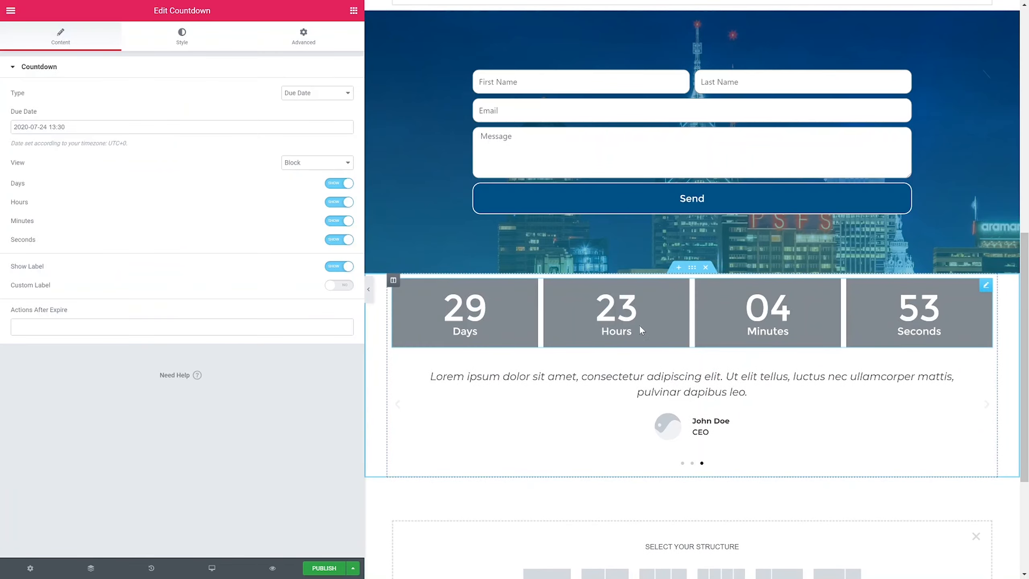
pyautogui.click(354, 11)
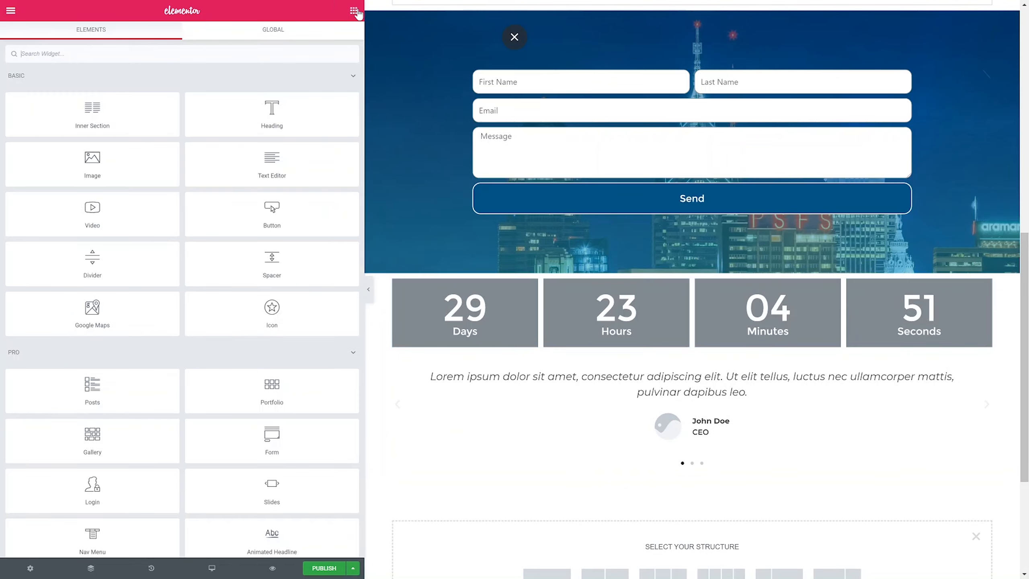
pyautogui.moveTo(272, 114); pyautogui.dragTo(703, 279)
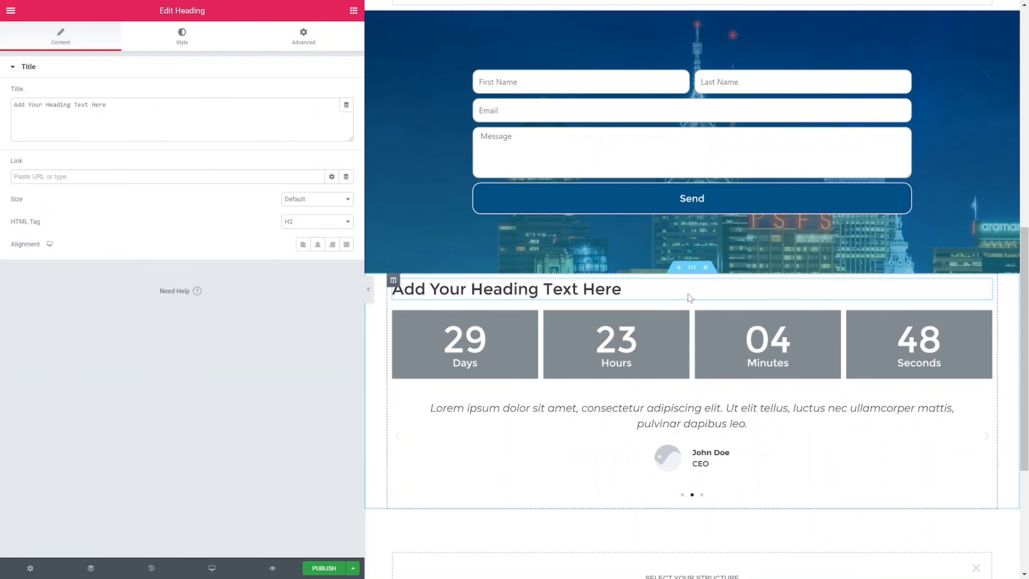
pyautogui.hotkey('ctrl', 'a')
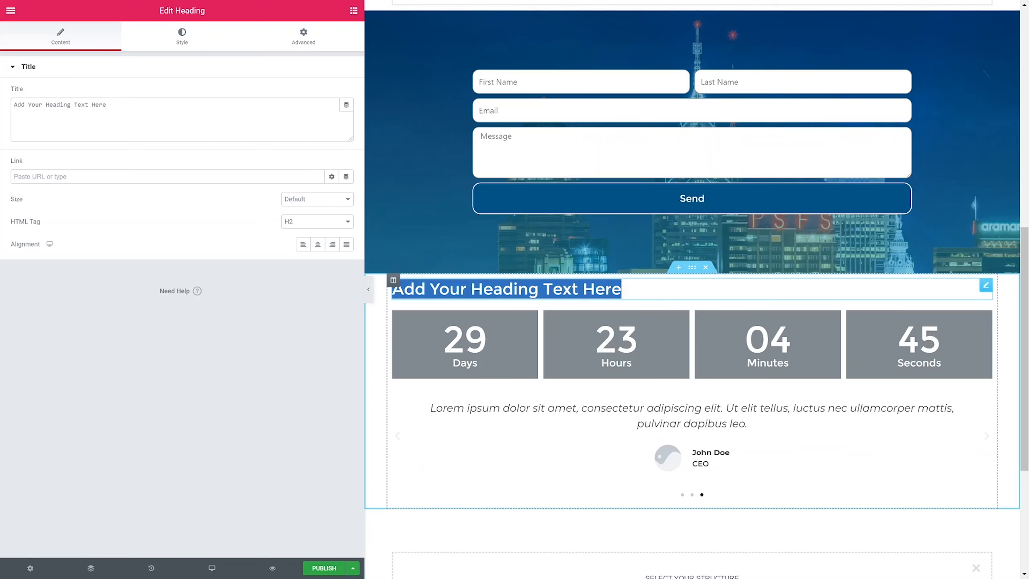
pyautogui.write('Countdown')
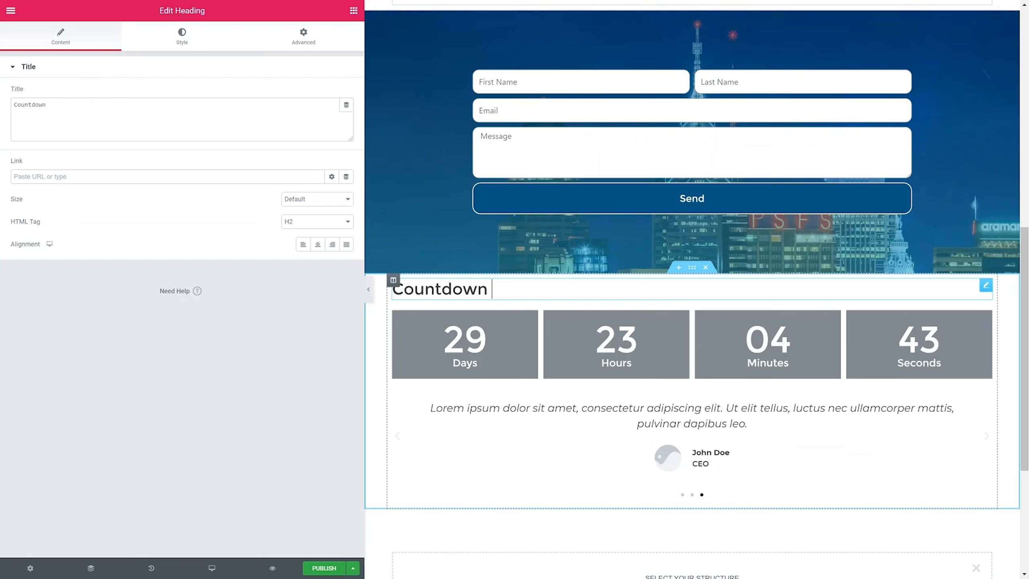
pyautogui.write(' to our next Y')
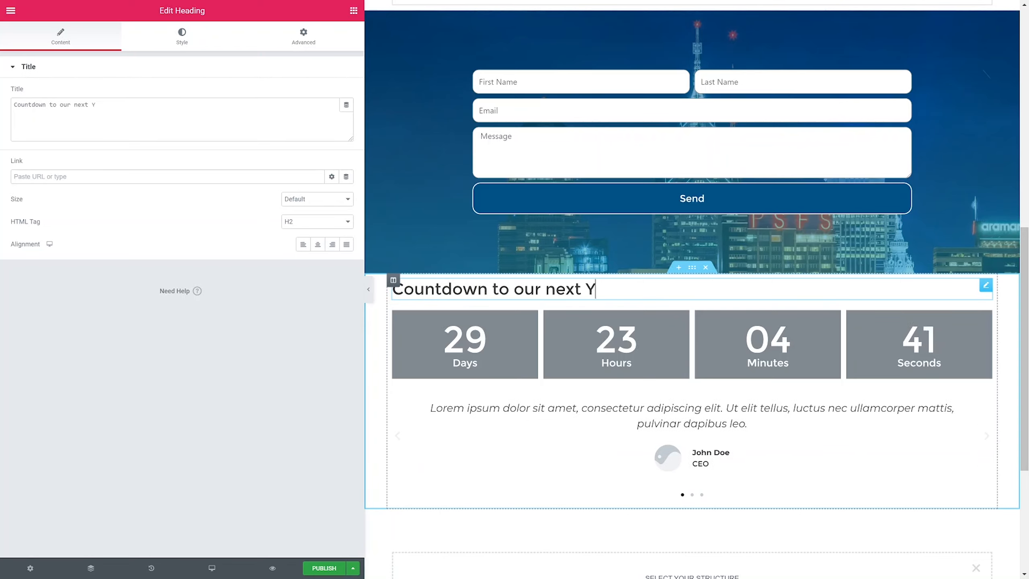
pyautogui.write('outube')
pyautogui.press('BackSpace')
pyautogui.press('BackSpace')
pyautogui.press('BackSpace')
pyautogui.press('BackSpace')
pyautogui.write('T')
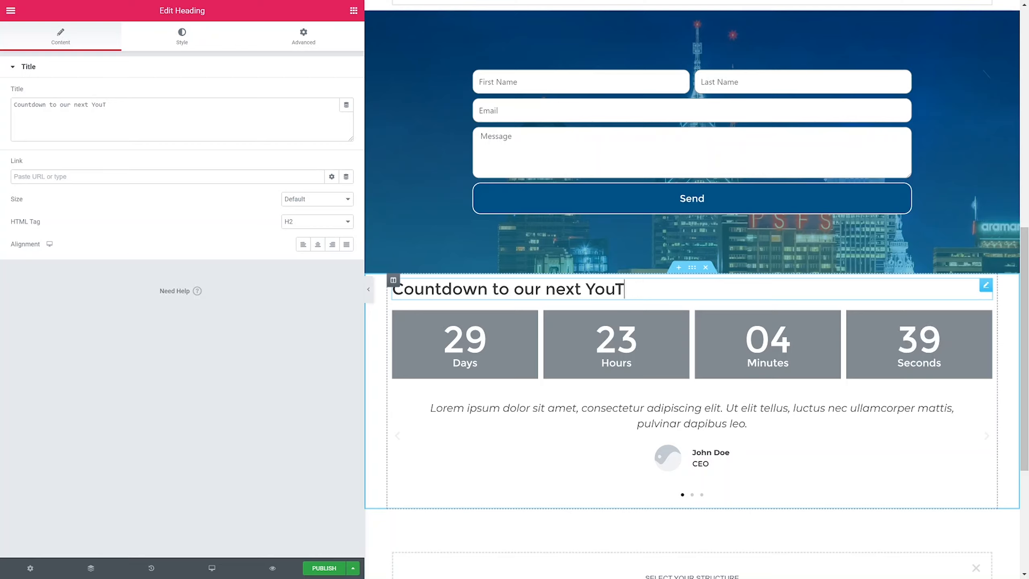
pyautogui.write('ube video rel')
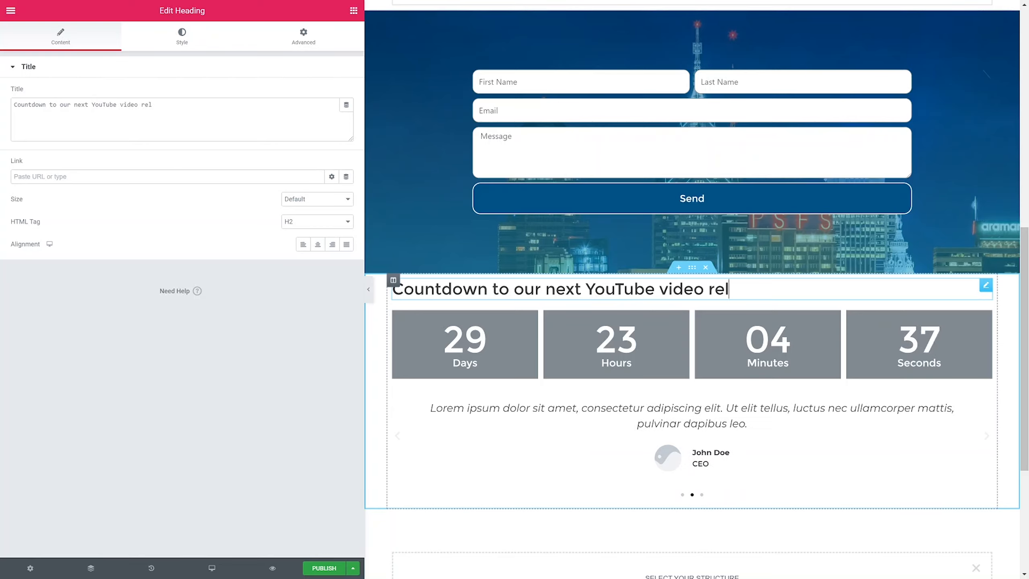
pyautogui.write('ease!')
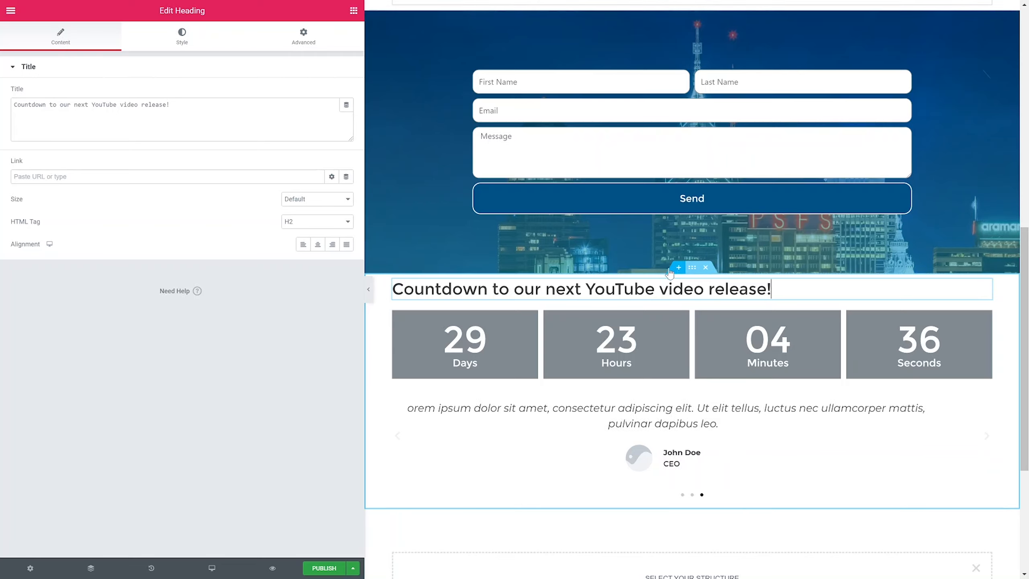
# Give the countdown boxes the dark blue #025682 background colour.
pyautogui.click(529, 341)
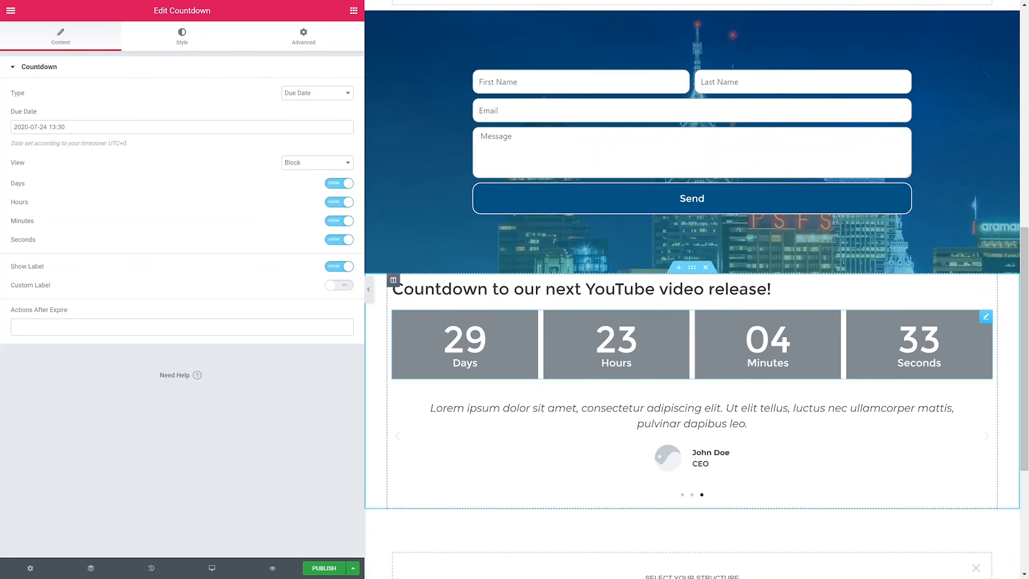
pyautogui.click(192, 37)
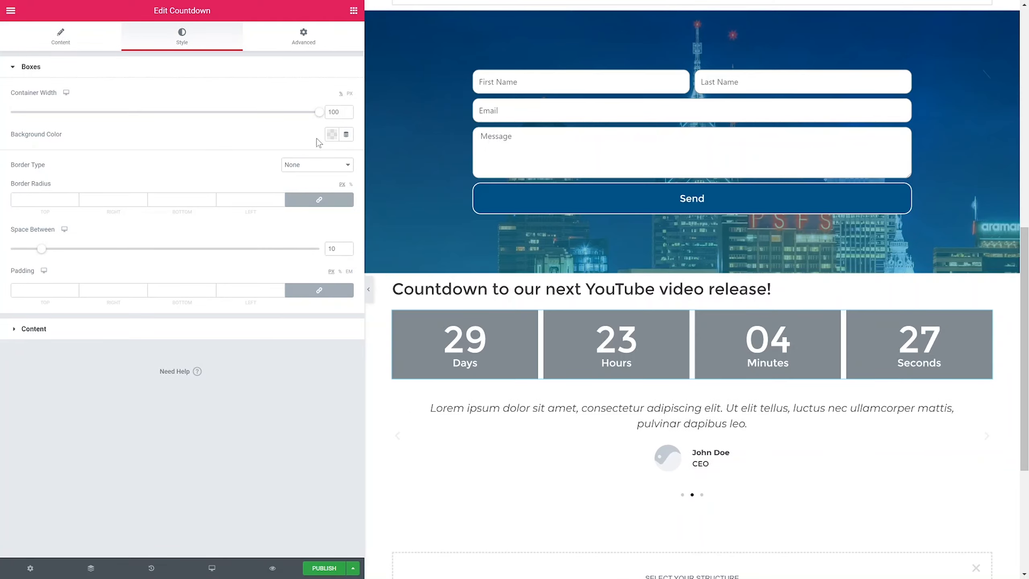
pyautogui.click(332, 134)
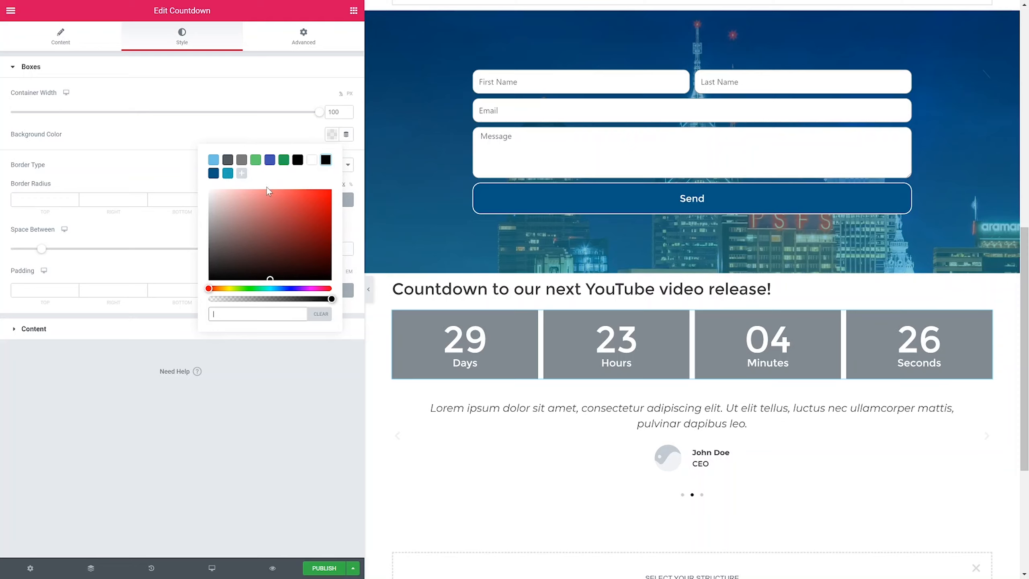
pyautogui.click(213, 173)
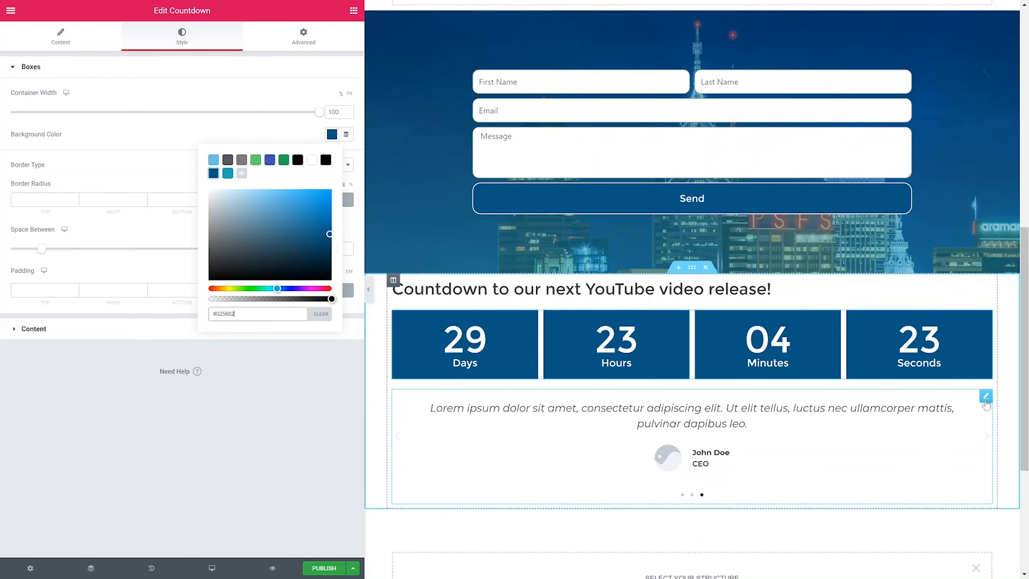
pyautogui.click(986, 400)
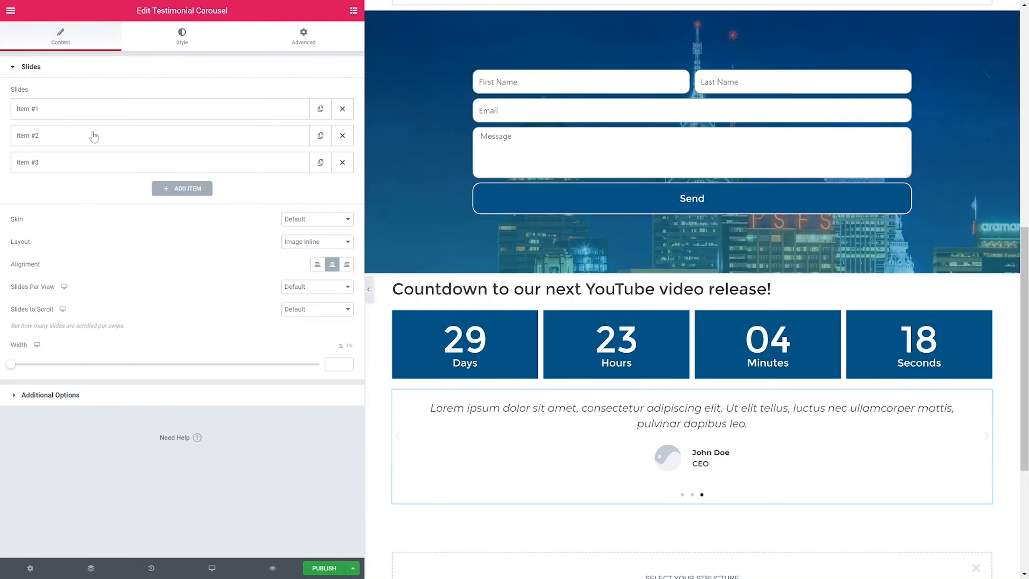
# Replace the first testimonial slide's image with the street photo from the Media Library.
pyautogui.click(106, 112)
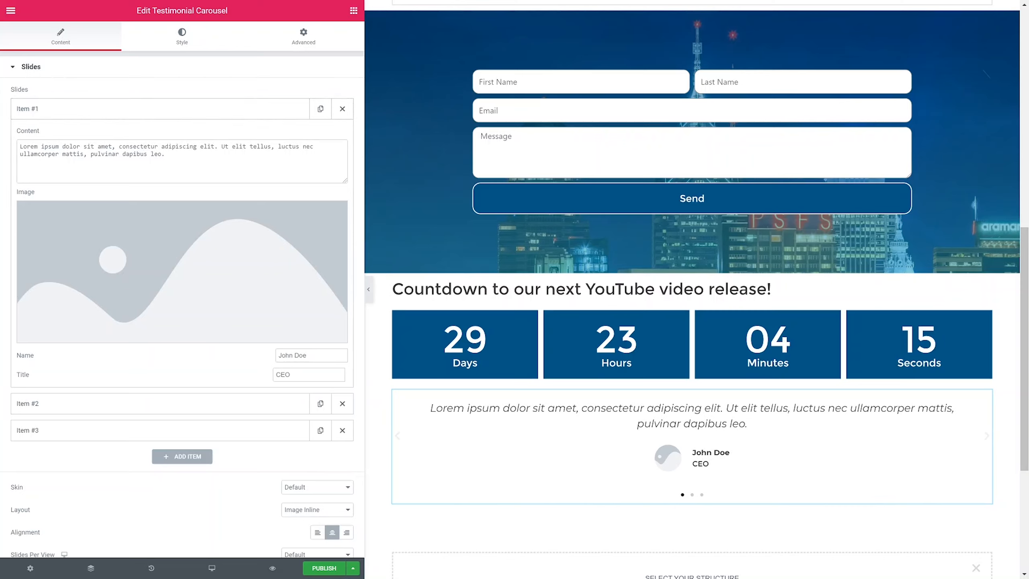
pyautogui.moveTo(170, 154); pyautogui.dragTo(19, 154)
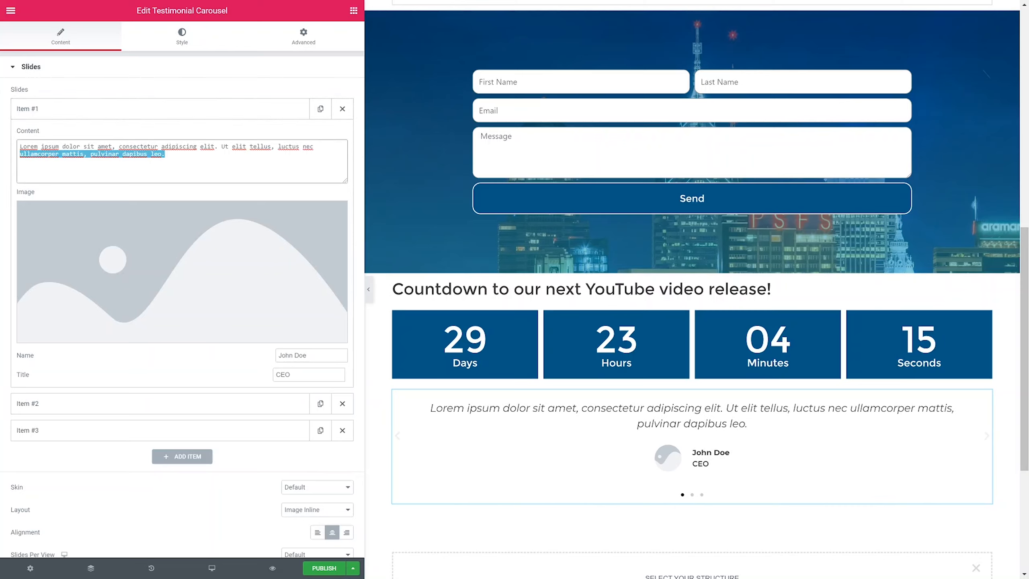
pyautogui.click(123, 261)
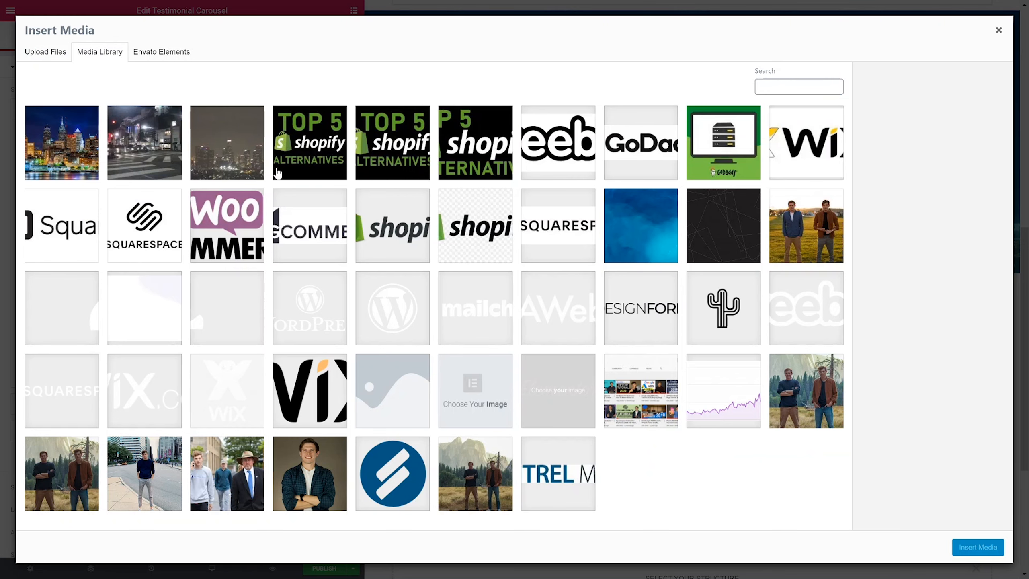
pyautogui.click(157, 479)
pyautogui.click(977, 547)
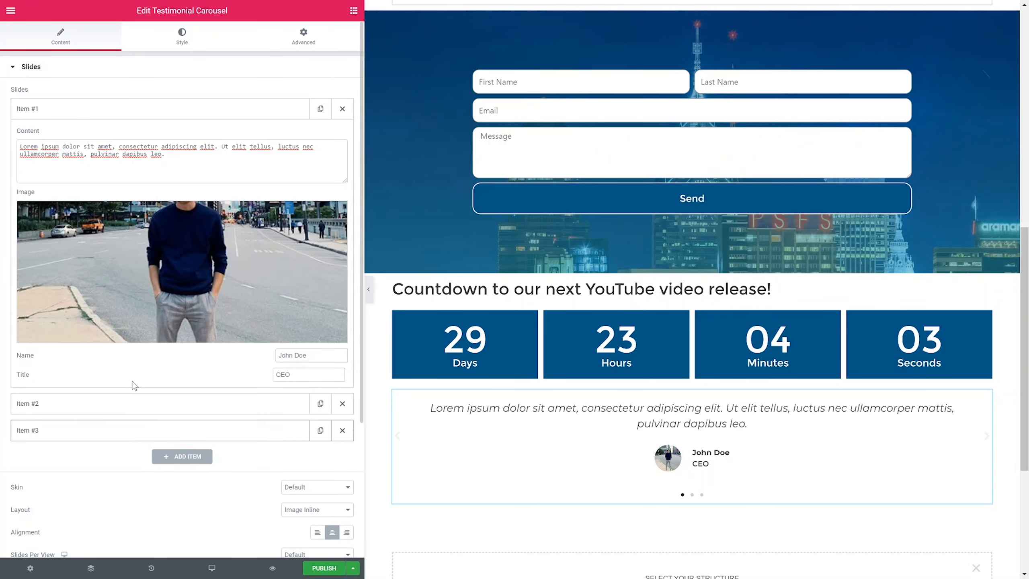
# Enter the reviewer's name and the quote 'I absolutely love cheeseburgers!' on the first slide.
pyautogui.moveTo(299, 375); pyautogui.dragTo(135, 360)
pyautogui.moveTo(307, 355); pyautogui.dragTo(235, 346)
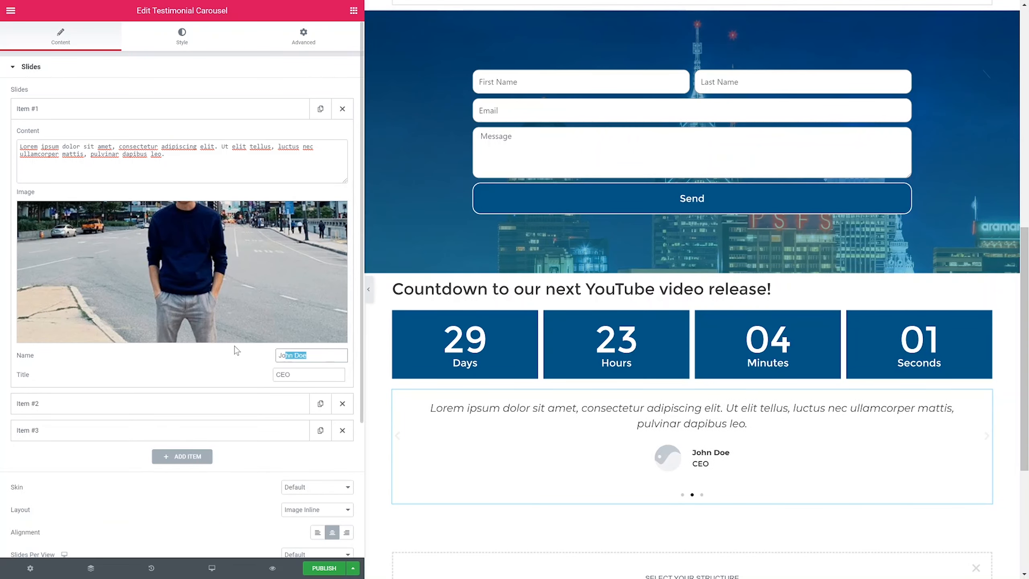
pyautogui.write("Nate O'Brien")
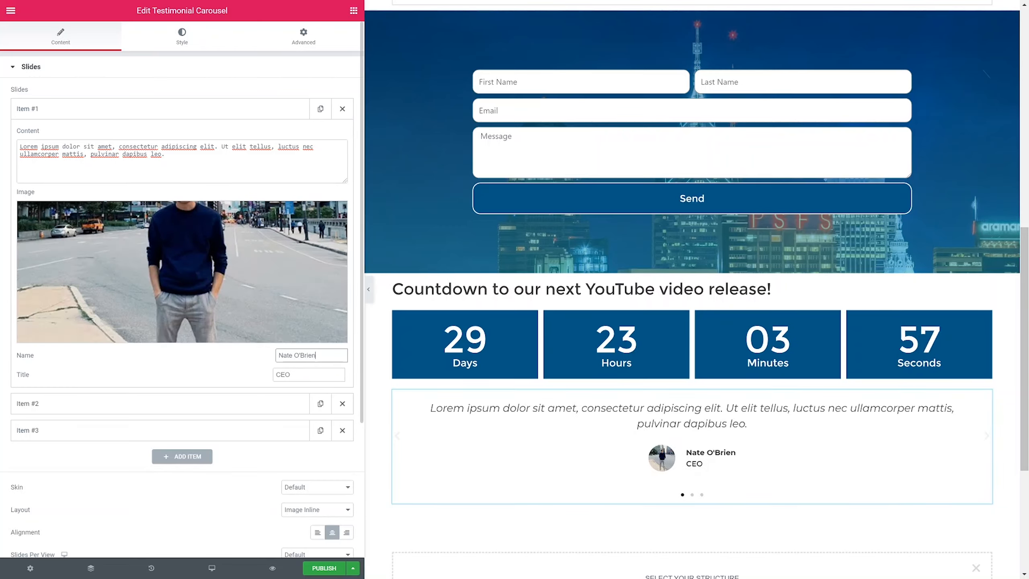
pyautogui.moveTo(227, 162); pyautogui.dragTo(19, 144)
pyautogui.write('I ab')
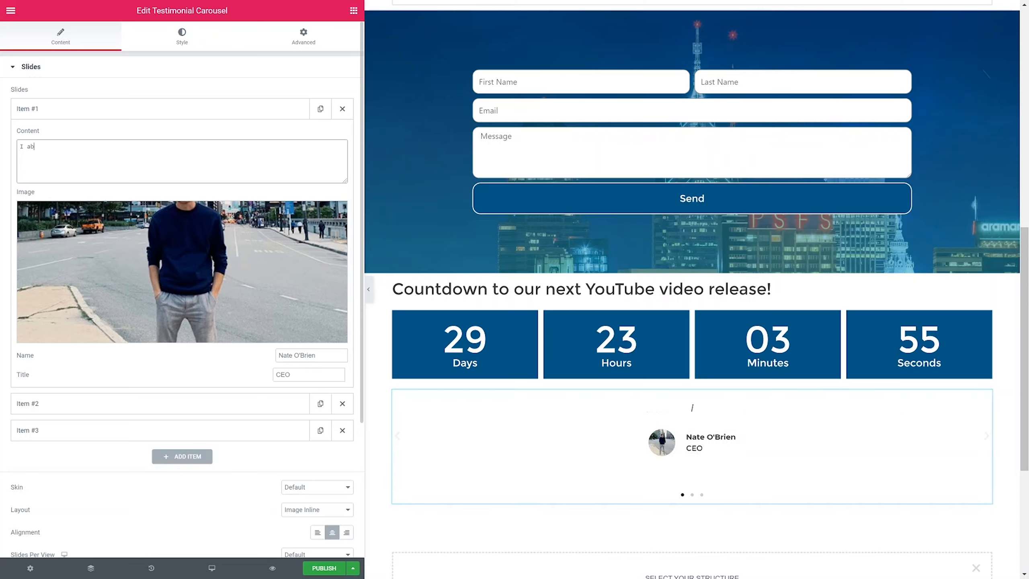
pyautogui.write('solutely love cheeseb')
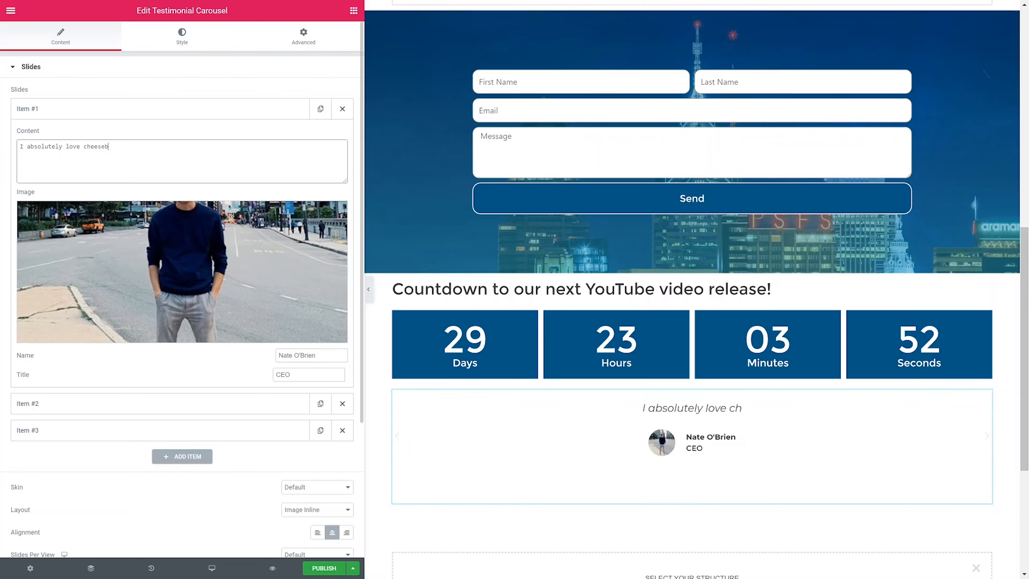
pyautogui.write('urgers!')
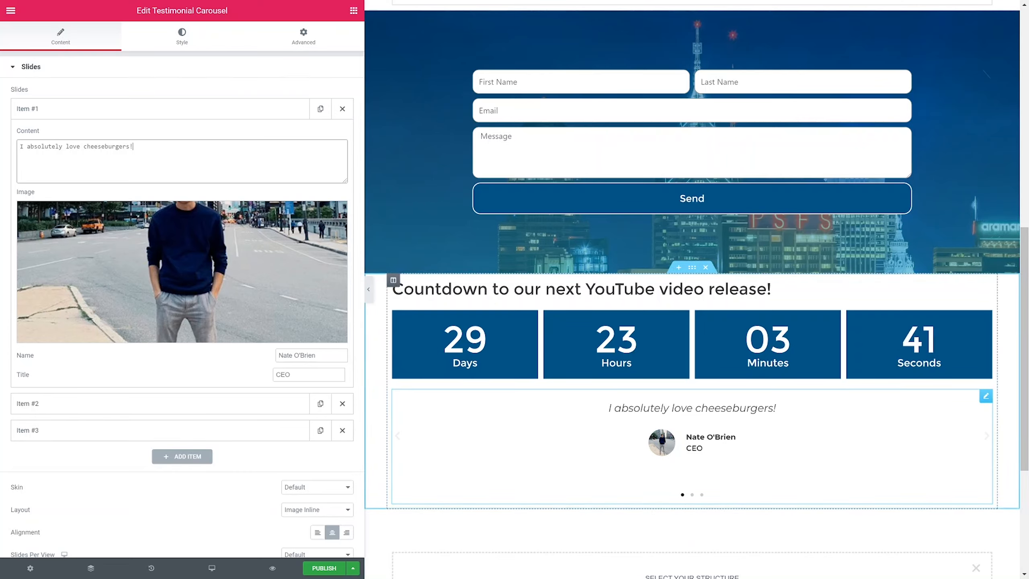
pyautogui.scroll(-4, 185, 463)
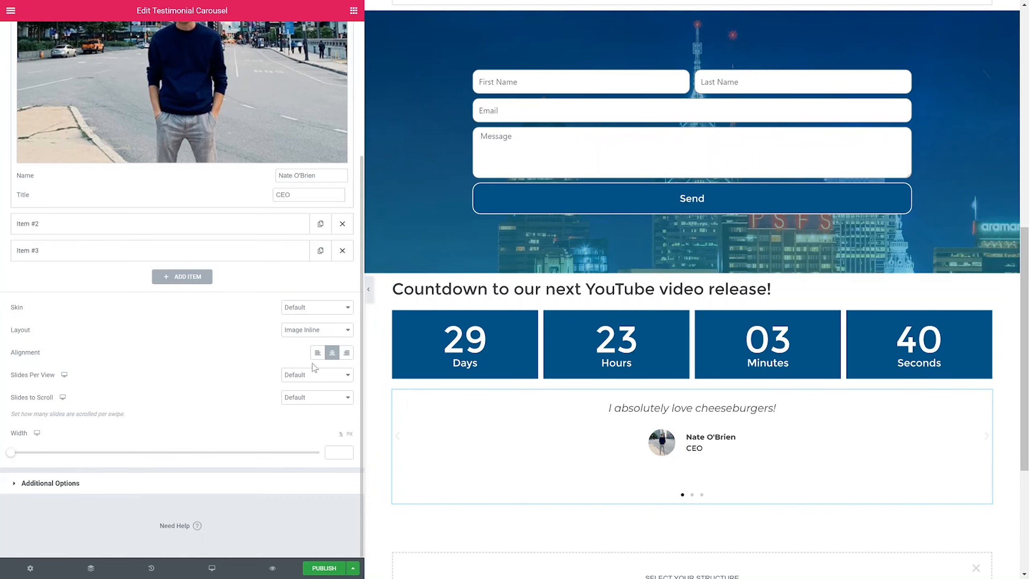
pyautogui.click(327, 332)
# Try the Image Stacked, Image Above and Image Left testimonial layouts.
pyautogui.click(326, 362)
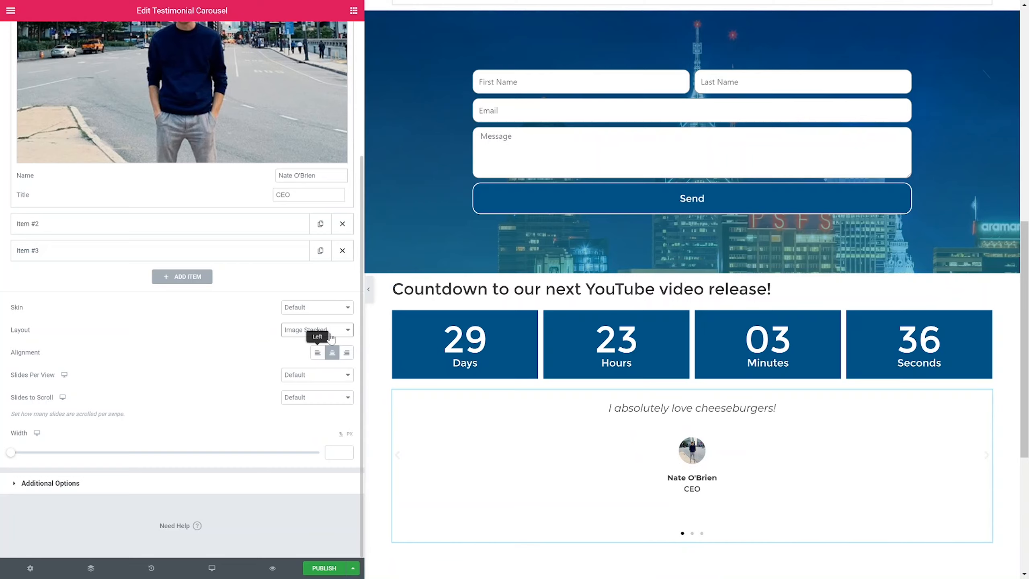
pyautogui.click(320, 330)
pyautogui.click(324, 380)
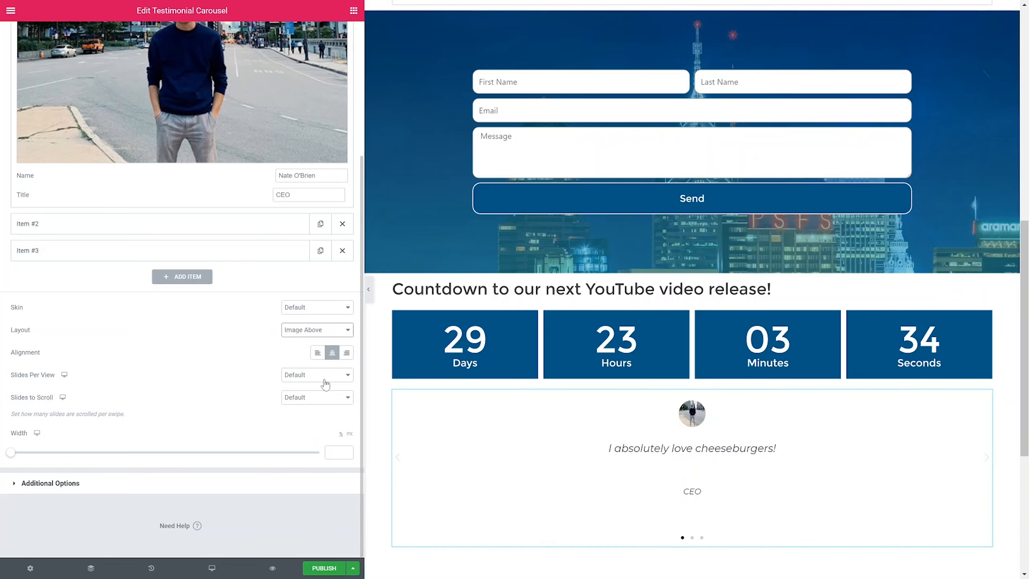
pyautogui.click(320, 333)
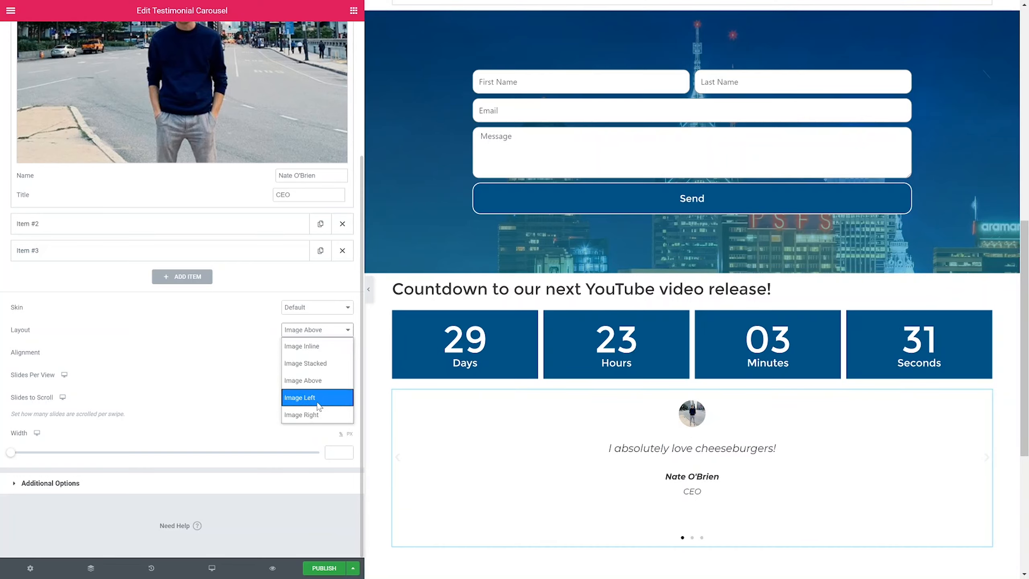
pyautogui.click(318, 397)
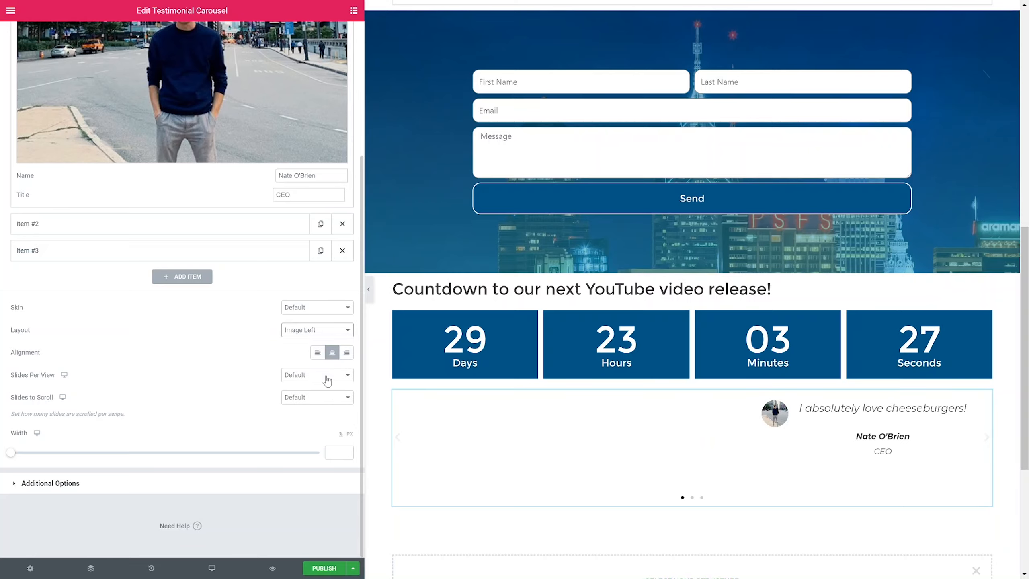
# Apply the Bubble skin with the Image Inline layout and centre alignment.
pyautogui.click(319, 308)
pyautogui.click(319, 308)
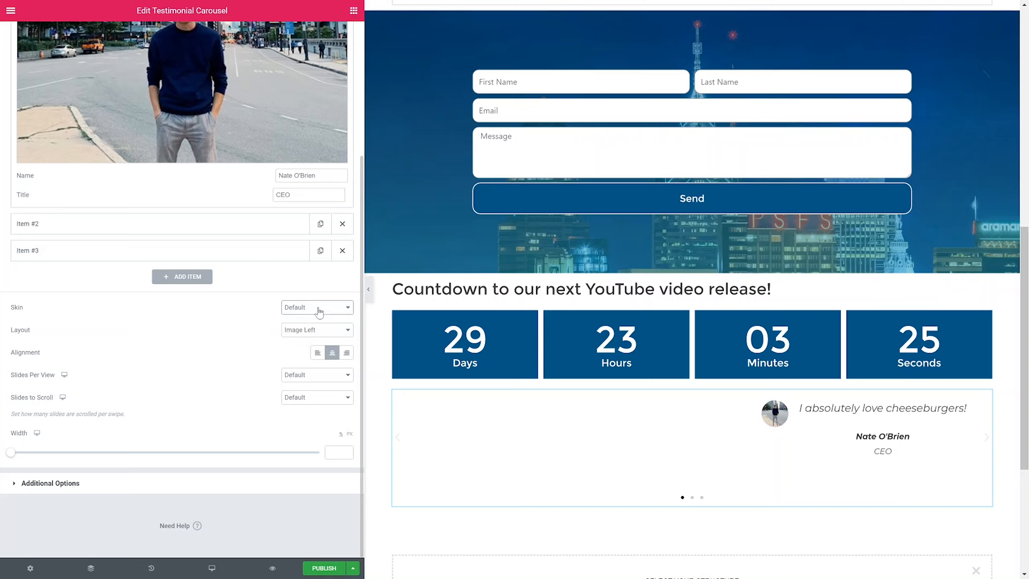
pyautogui.click(319, 308)
pyautogui.click(308, 341)
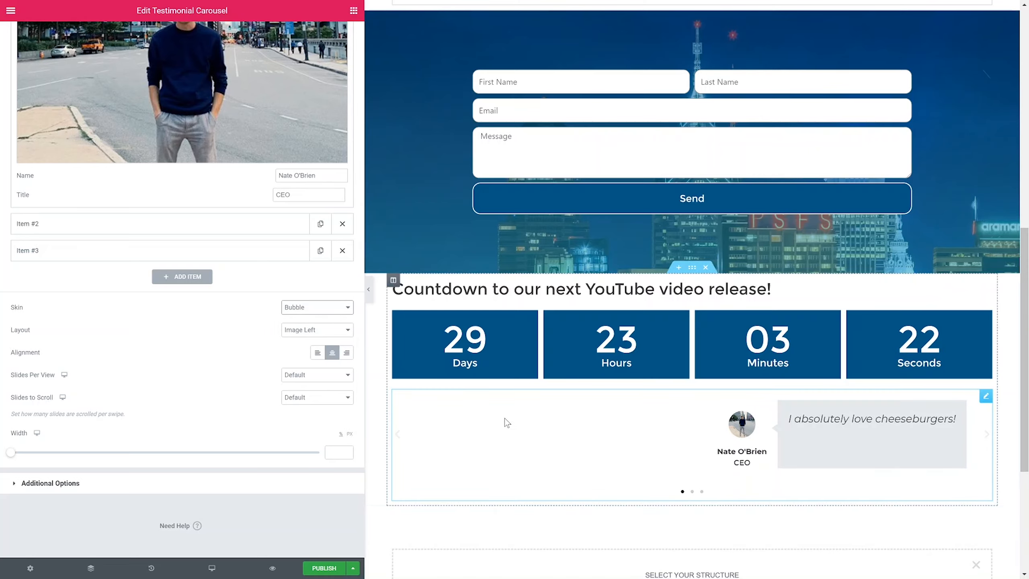
pyautogui.click(336, 330)
pyautogui.click(308, 336)
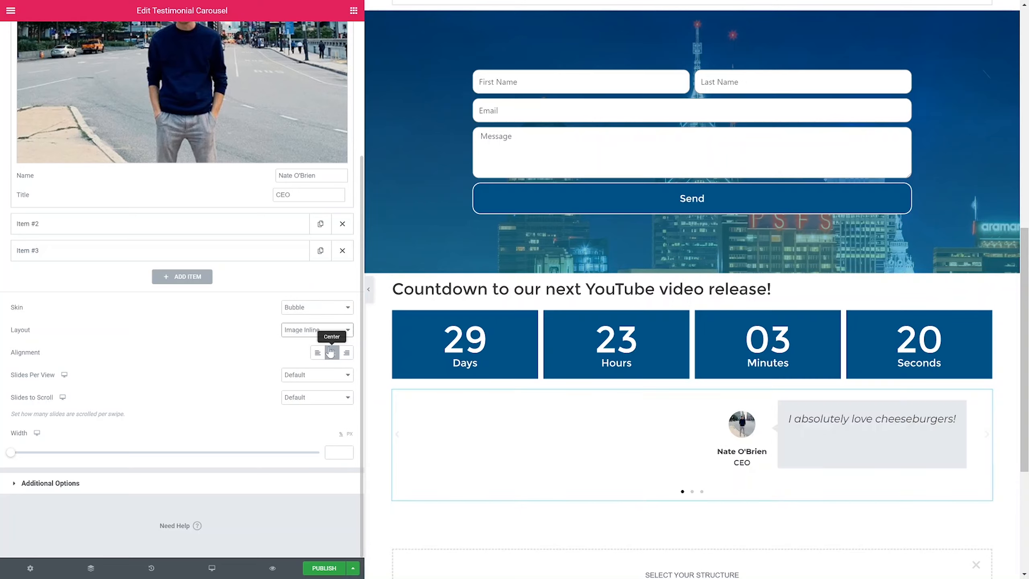
pyautogui.click(330, 352)
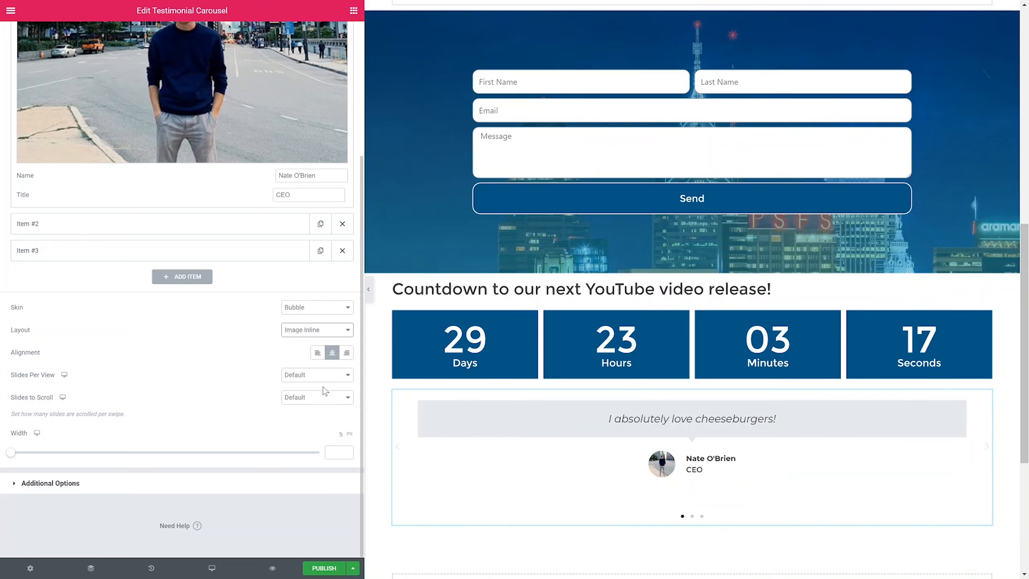
pyautogui.click(308, 402)
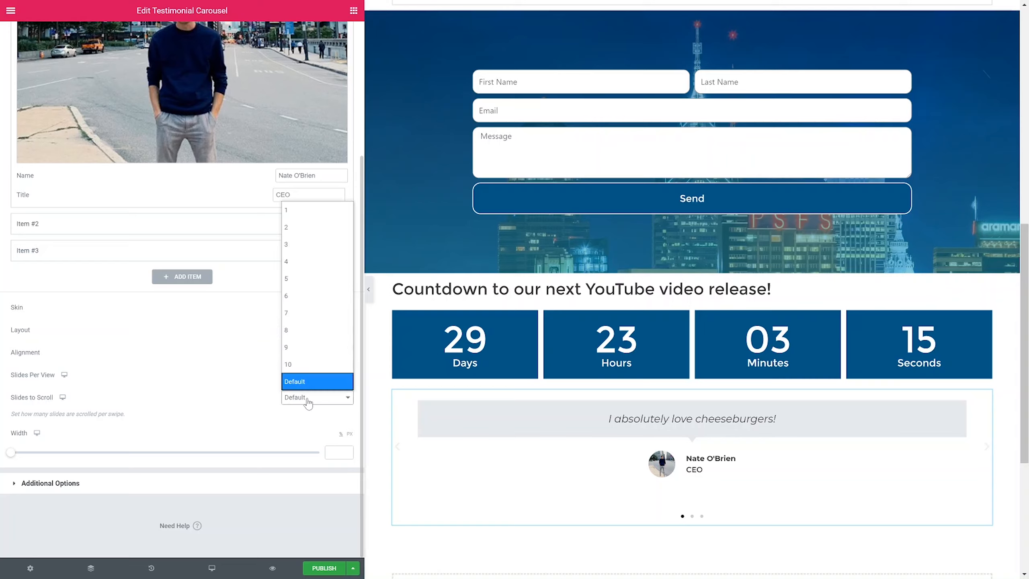
pyautogui.click(235, 388)
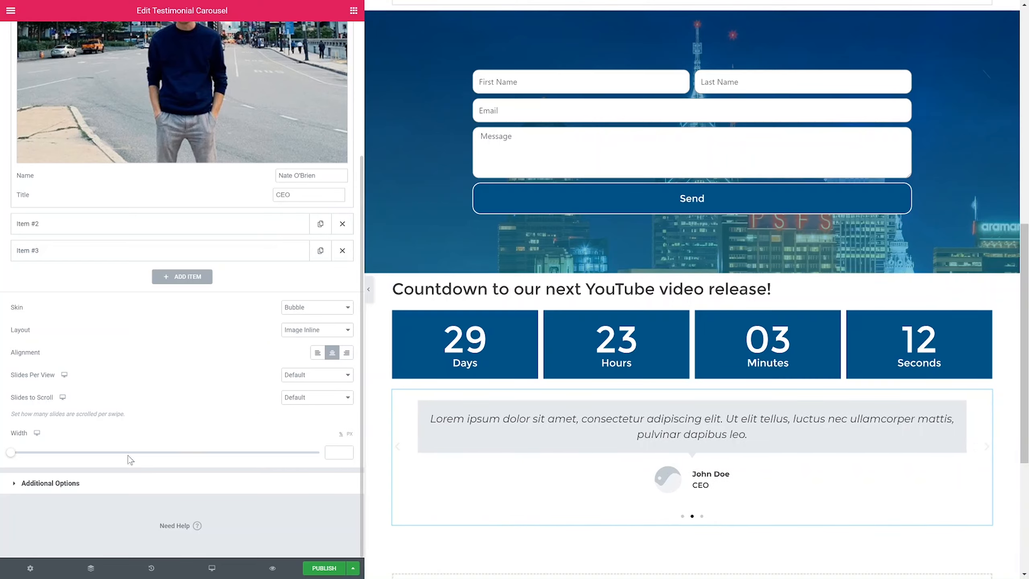
pyautogui.scroll(5, 208, 265)
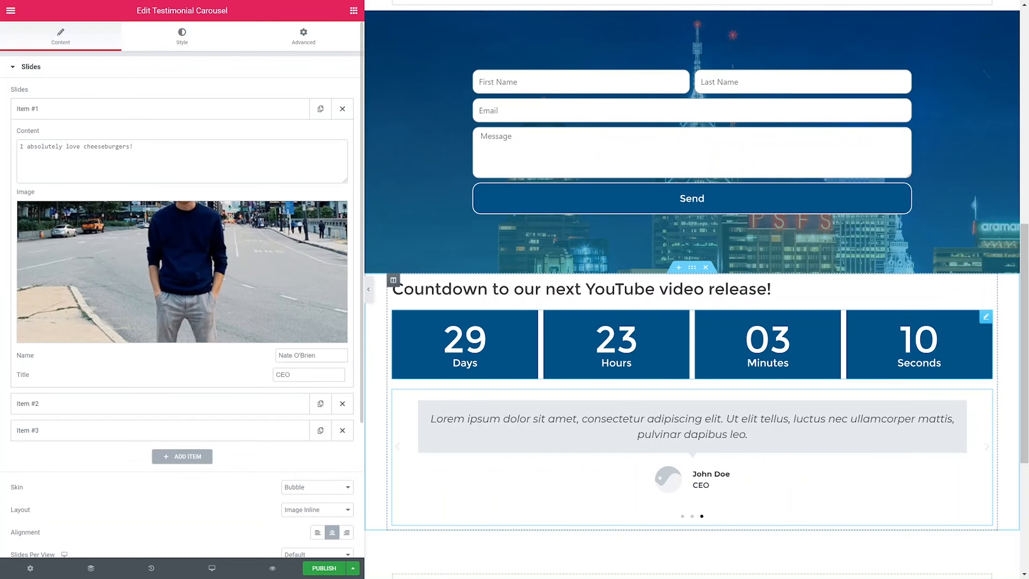
# Return to the widget list and browse the Elements and the page's tabs, form and countdown.
pyautogui.scroll(10, 750, 314)
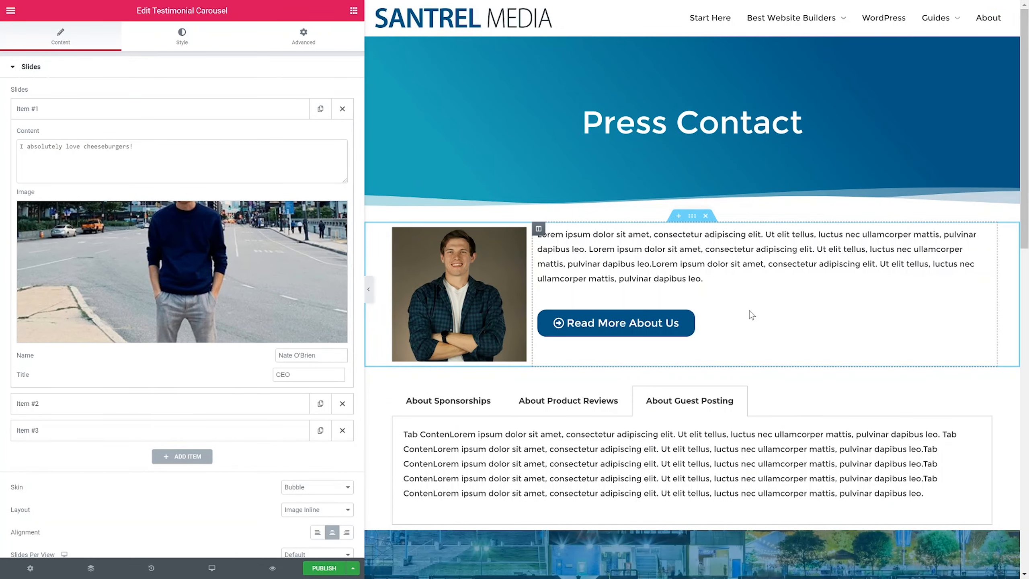
pyautogui.scroll(-4, 752, 314)
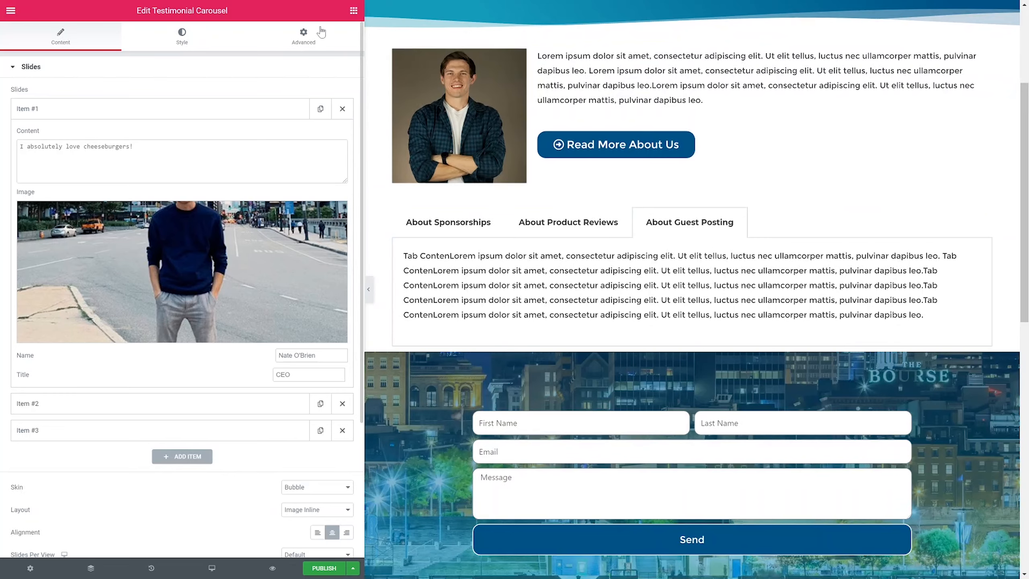
pyautogui.click(353, 11)
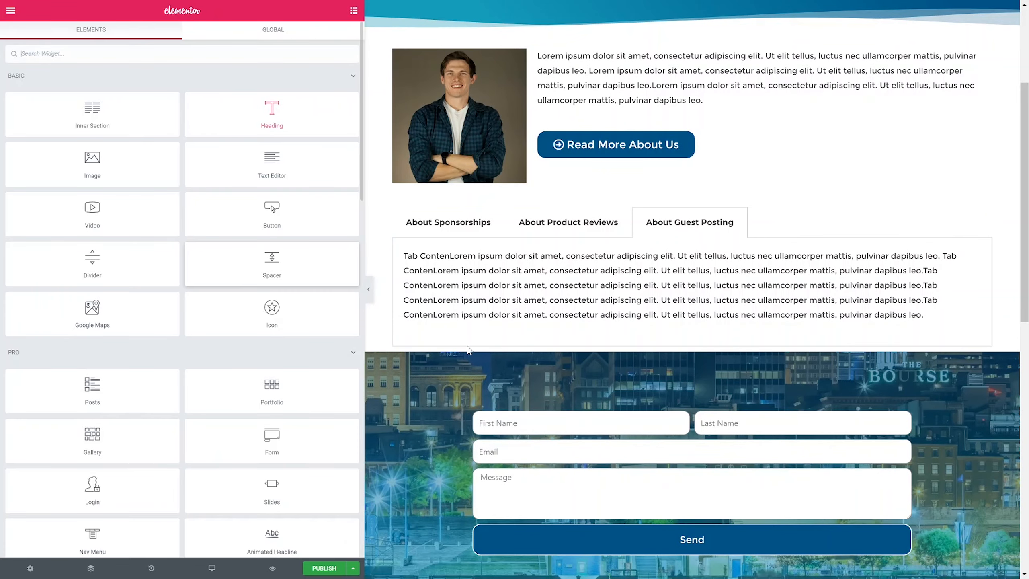
pyautogui.scroll(-7, 218, 381)
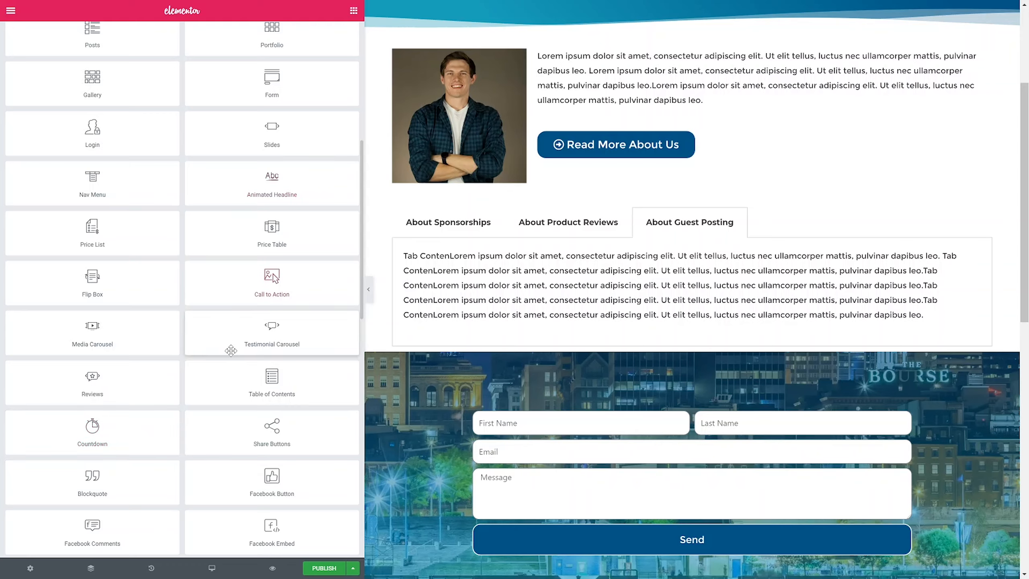
pyautogui.scroll(-8, 191, 397)
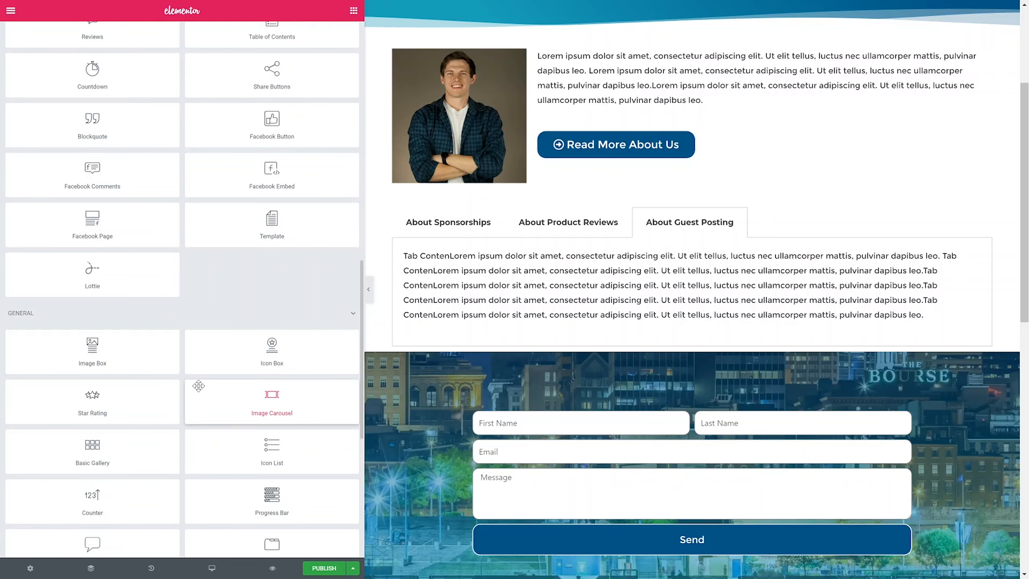
pyautogui.scroll(-8, 249, 409)
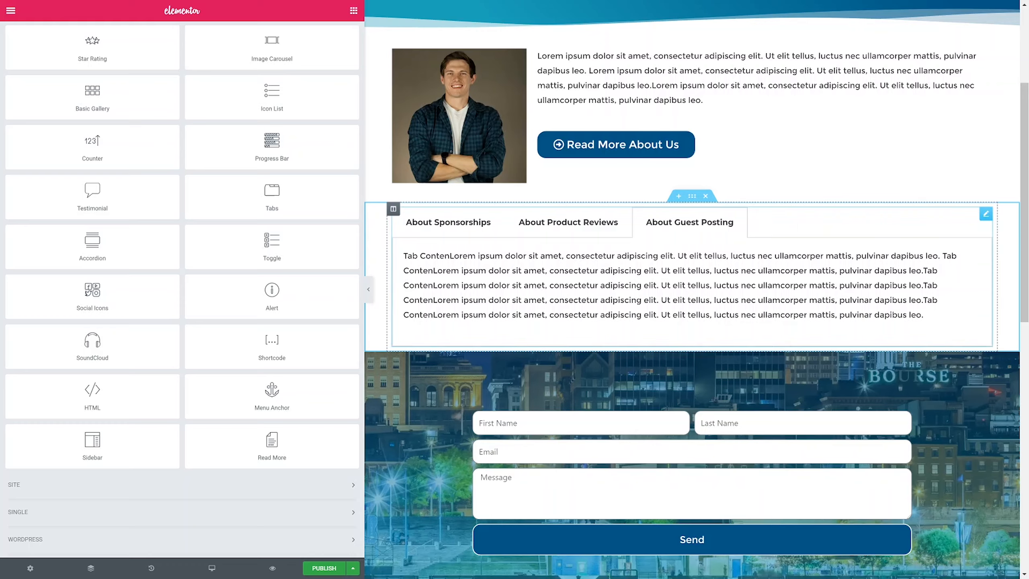
pyautogui.scroll(-12, 761, 339)
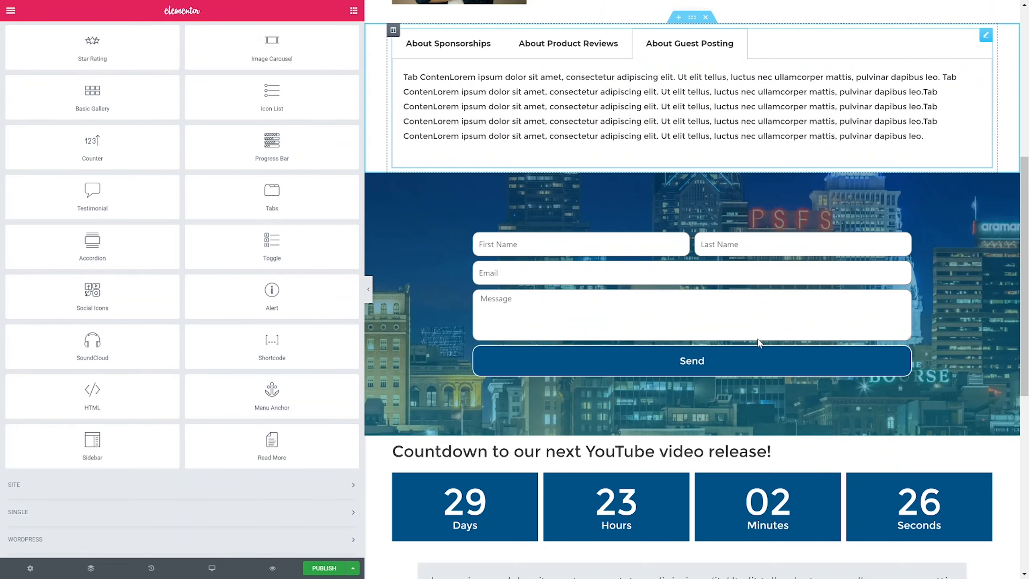
pyautogui.scroll(5, 761, 340)
pyautogui.scroll(5, 860, 501)
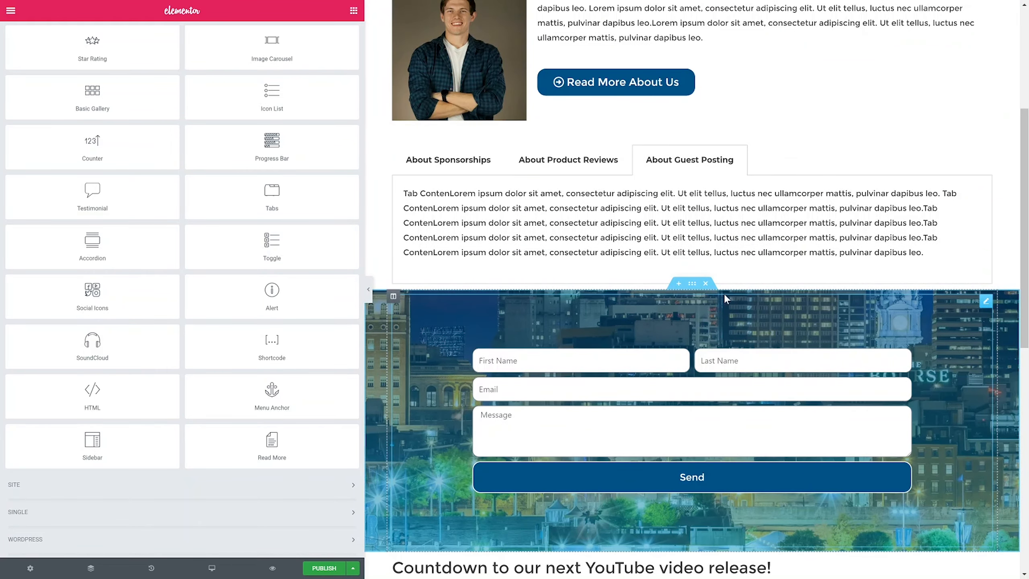
# Save the contact form section to the library as template 'Email form', then close the library.
pyautogui.rightClick(693, 286)
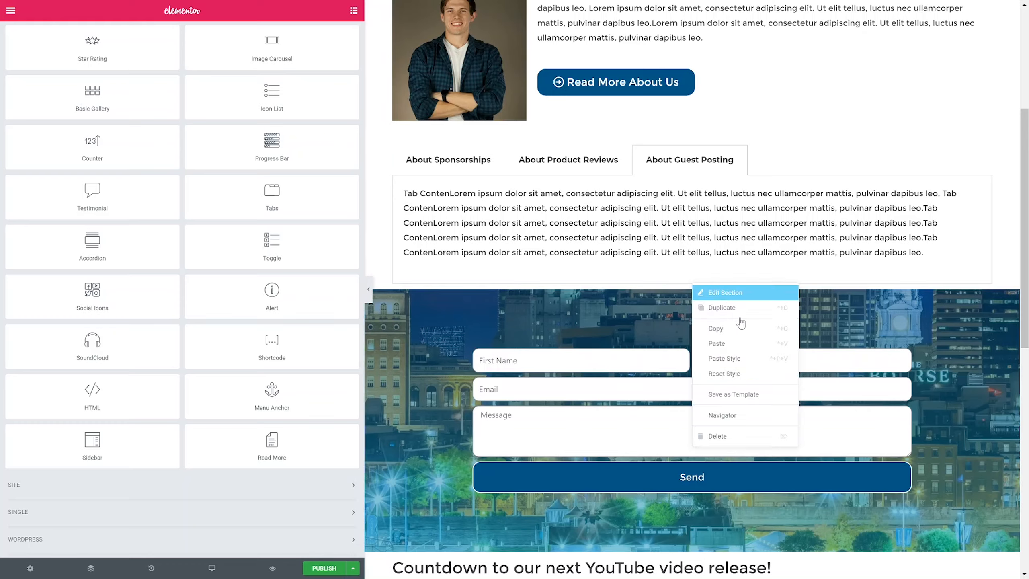
pyautogui.click(749, 394)
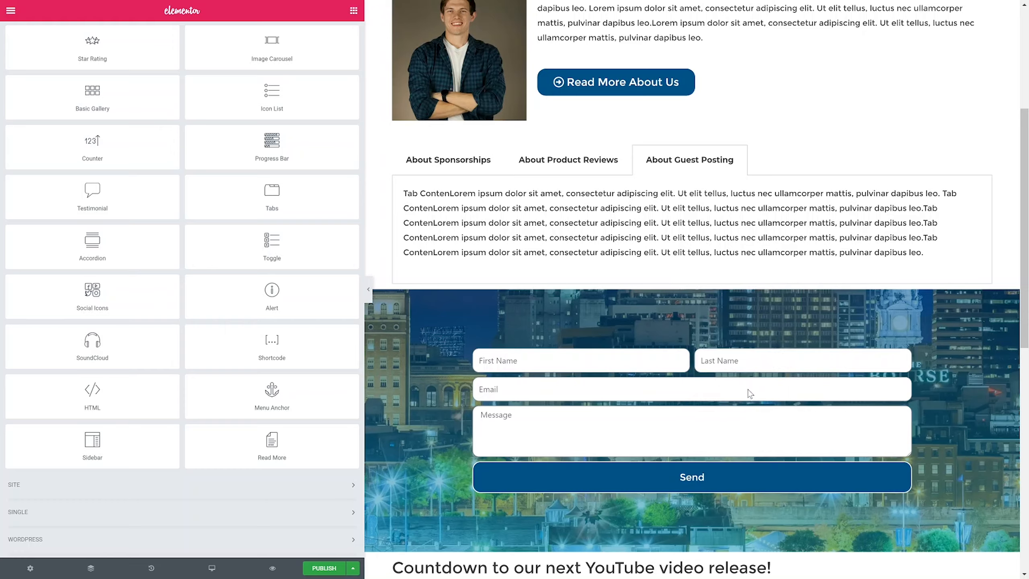
pyautogui.click(469, 279)
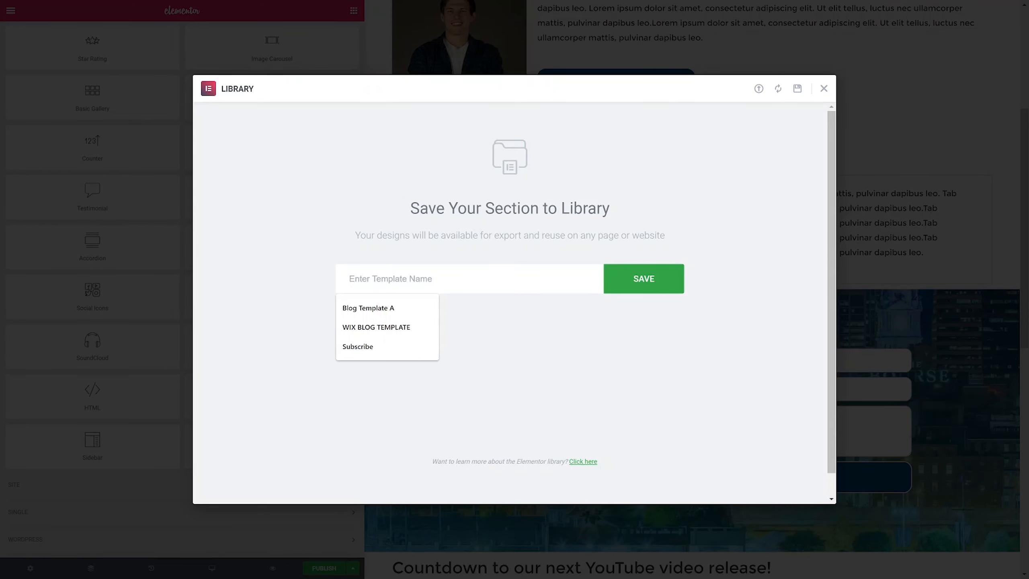
pyautogui.write('Email form')
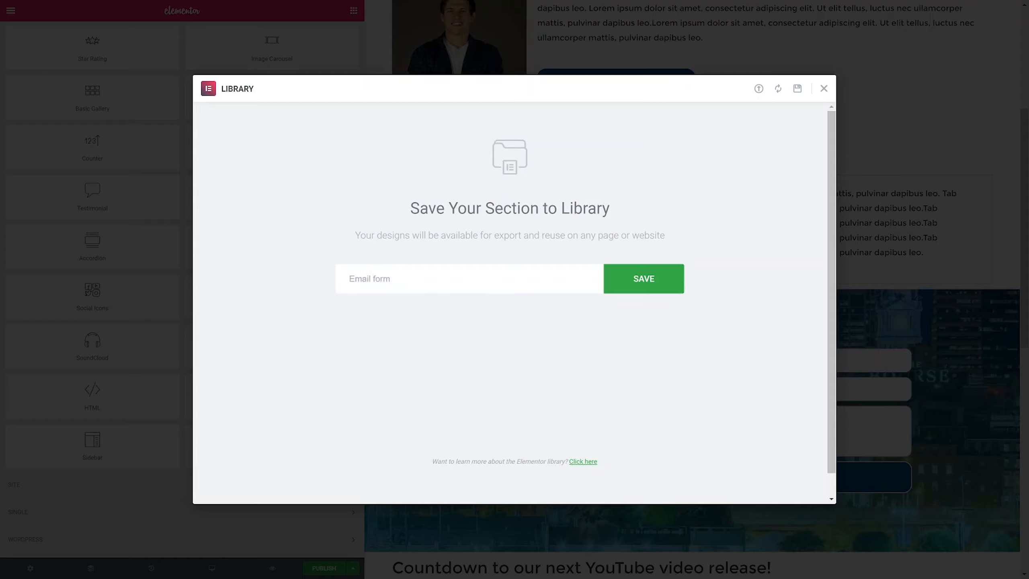
pyautogui.click(643, 288)
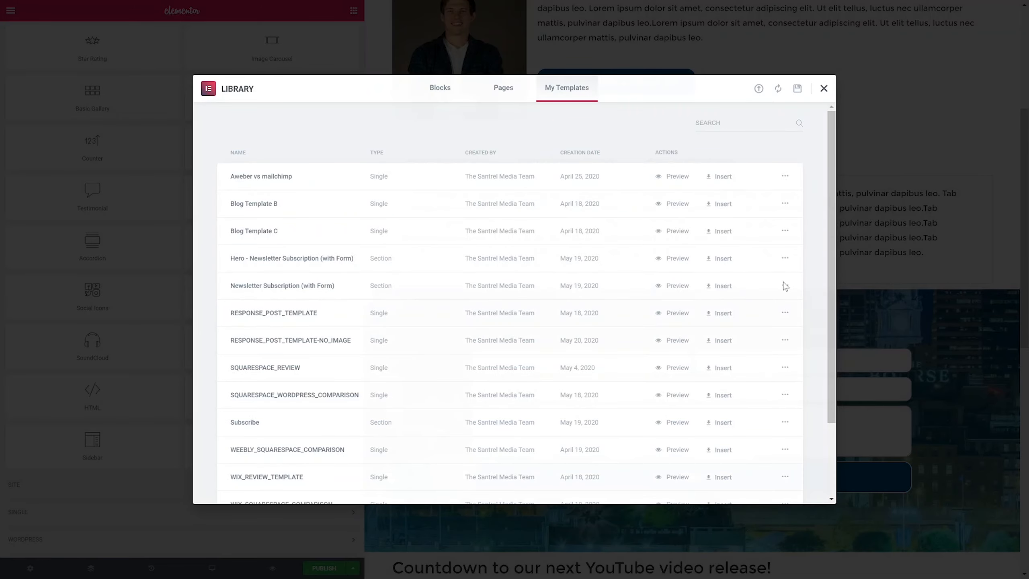
pyautogui.click(869, 290)
pyautogui.scroll(-10, 613, 320)
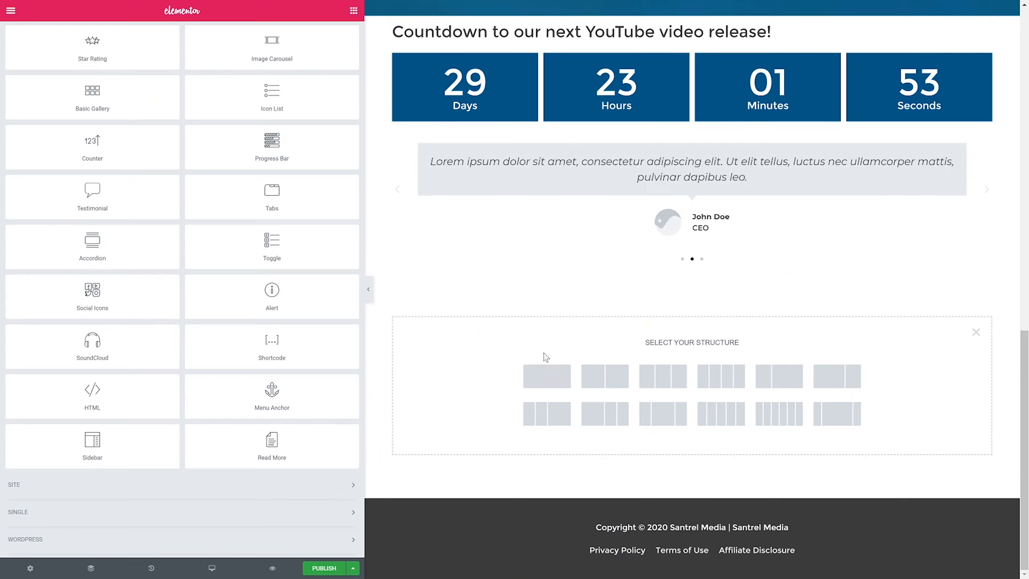
# Insert the 'Email form' template from My Templates below the carousel, importing its document settings.
pyautogui.click(550, 379)
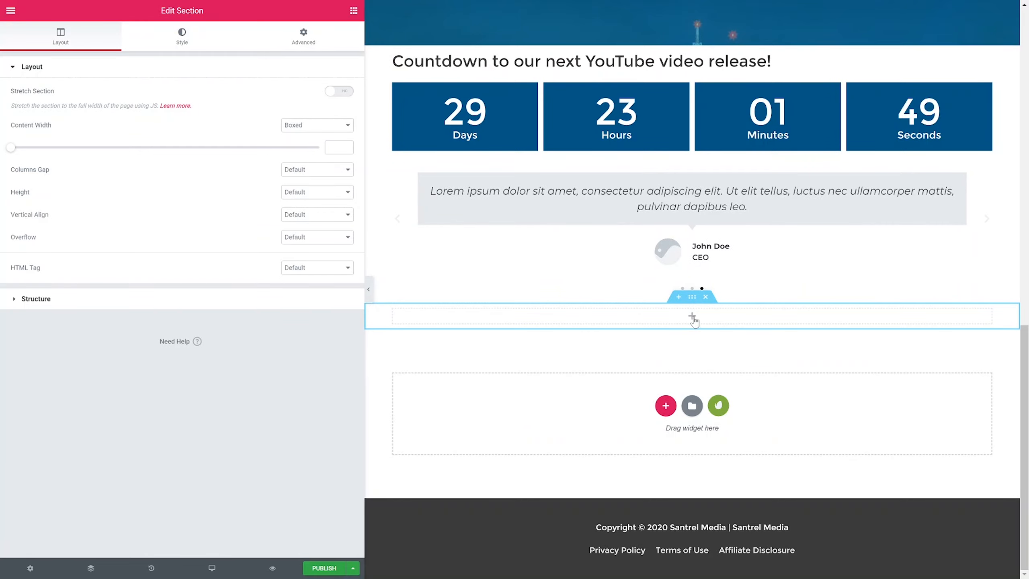
pyautogui.click(706, 297)
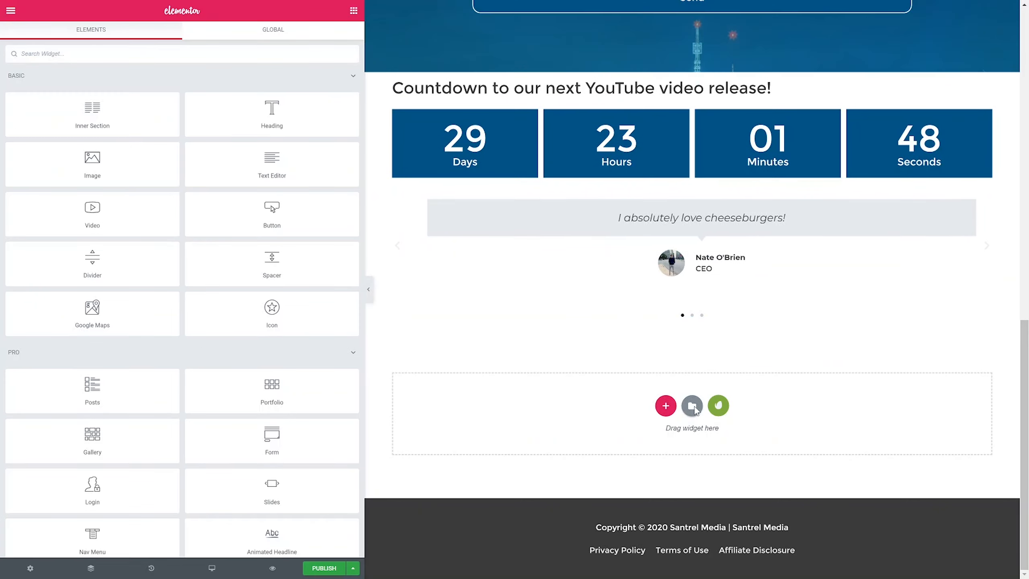
pyautogui.click(692, 406)
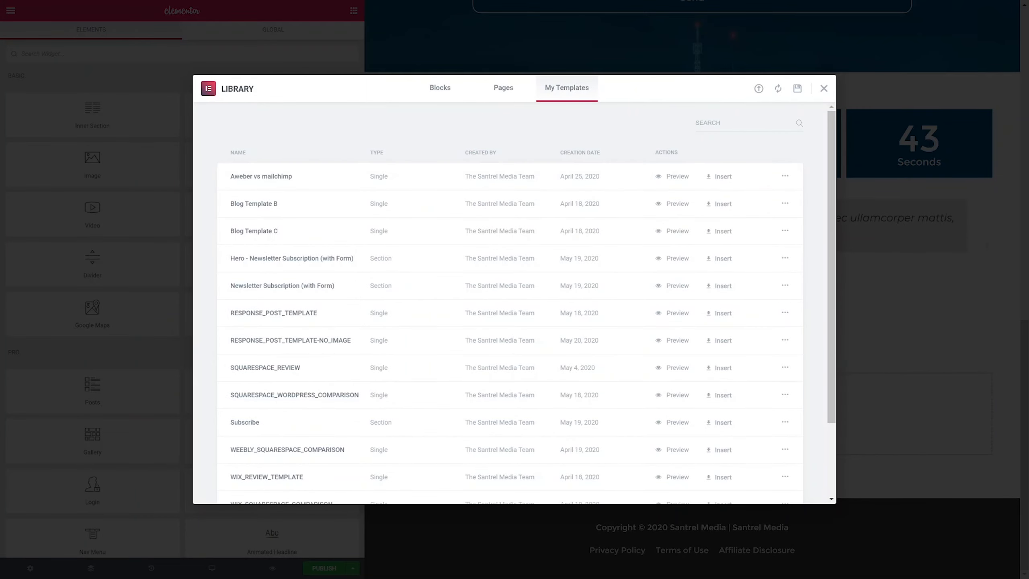
pyautogui.write('email')
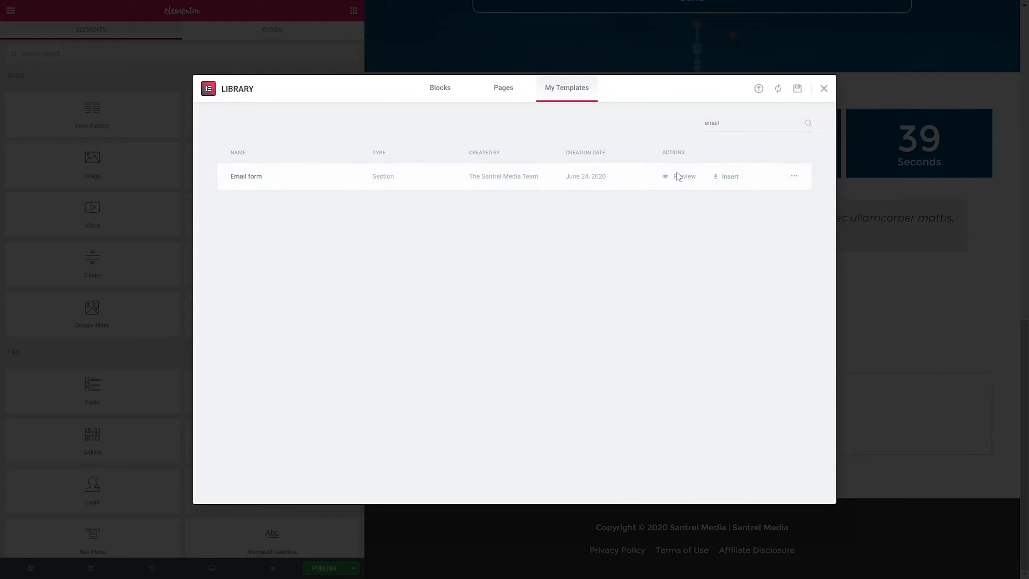
pyautogui.click(729, 178)
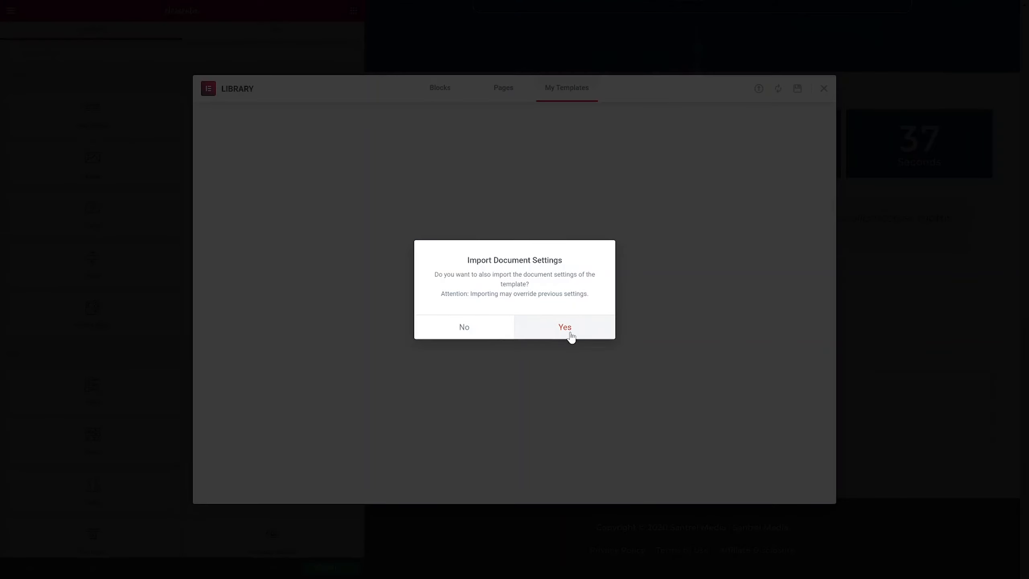
pyautogui.click(565, 328)
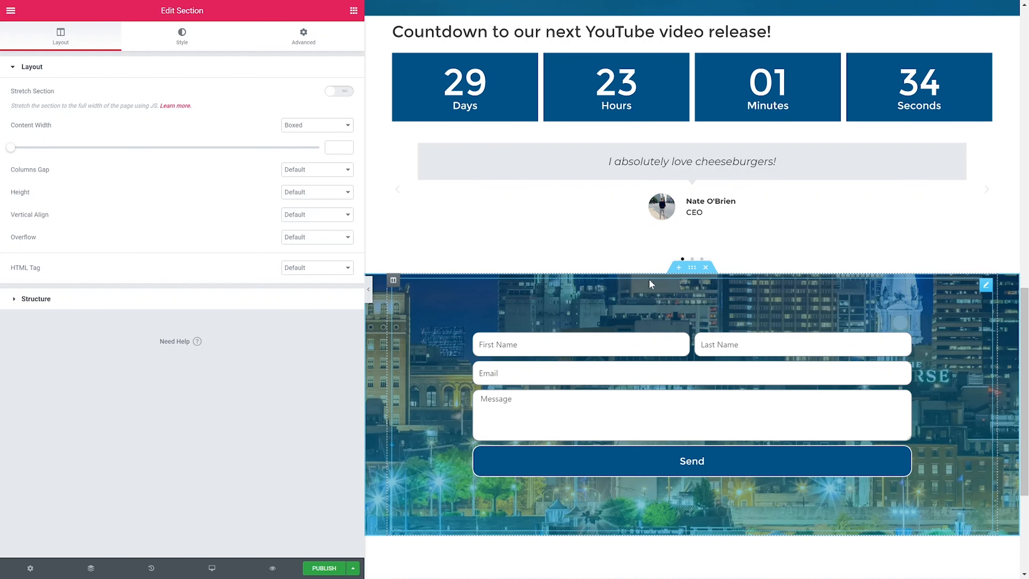
pyautogui.rightClick(698, 270)
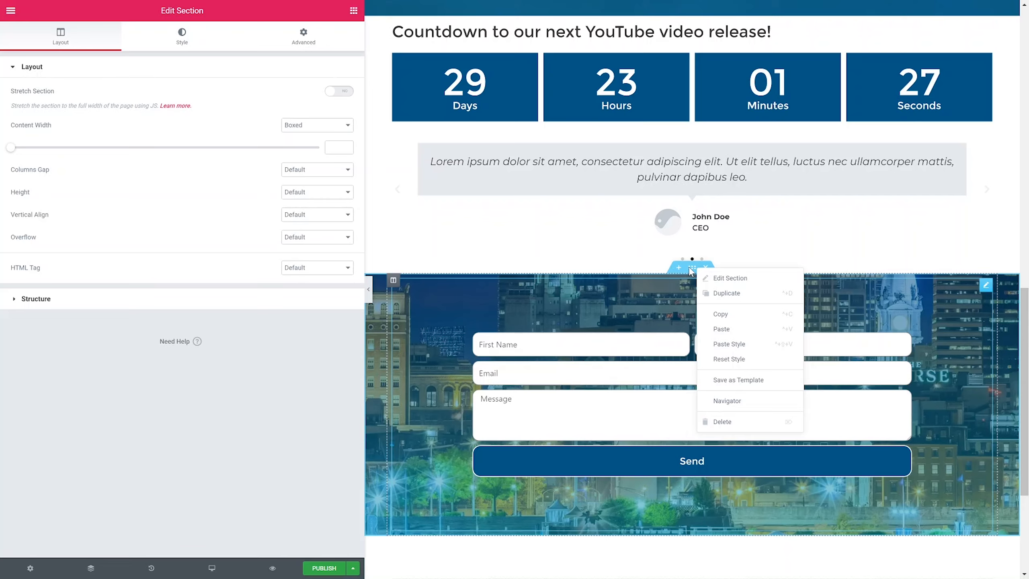
pyautogui.click(566, 339)
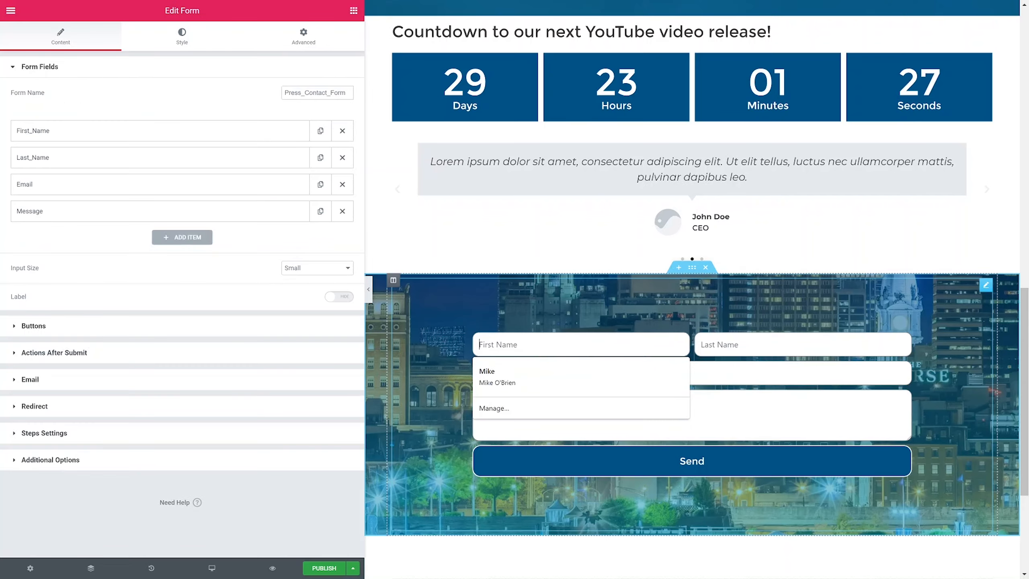
# Delete the duplicate form section, check the live Press Contact page, and reopen it in Elementor.
pyautogui.click(705, 267)
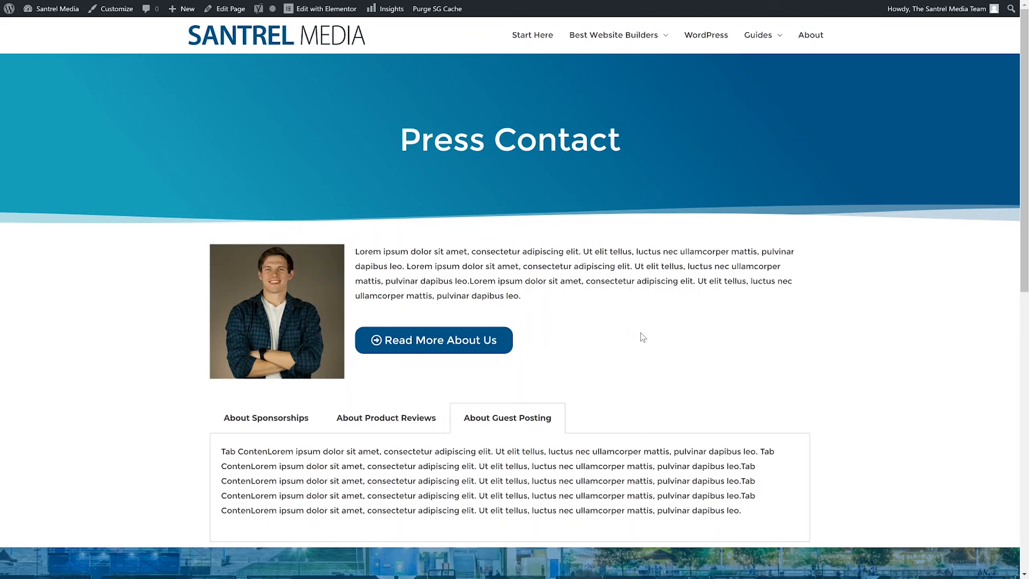
pyautogui.scroll(-10, 642, 337)
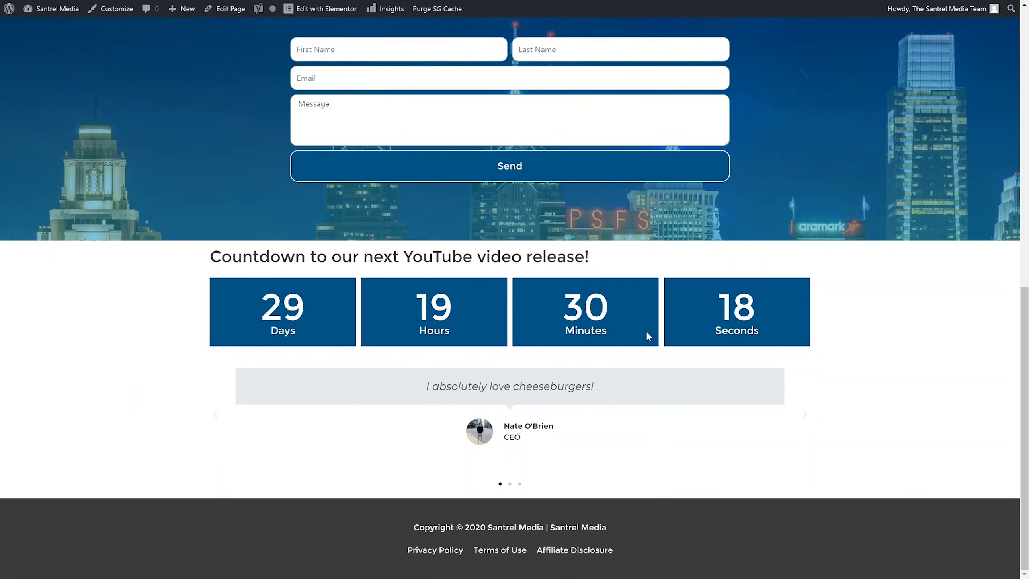
pyautogui.scroll(10, 647, 330)
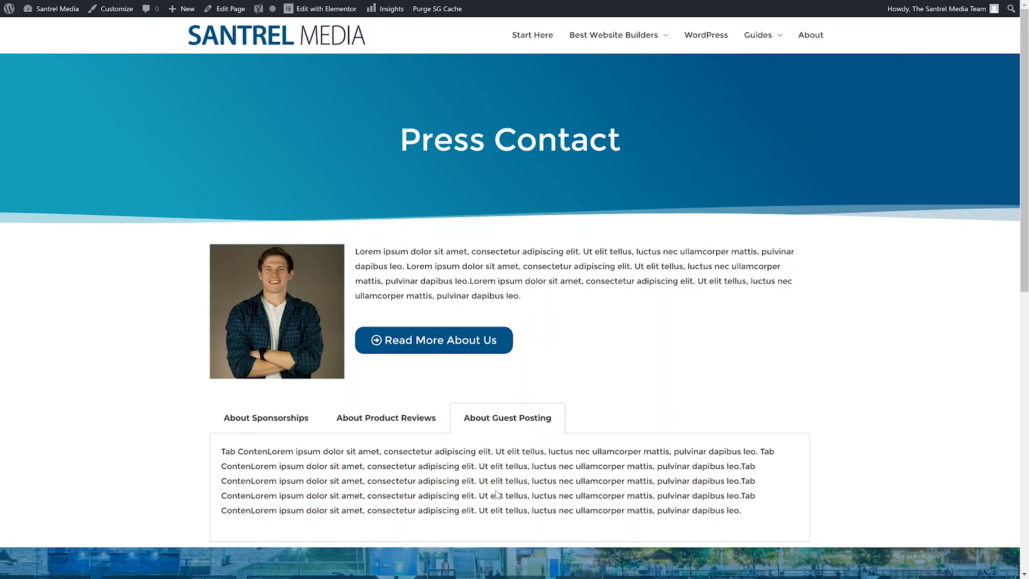
pyautogui.click(326, 12)
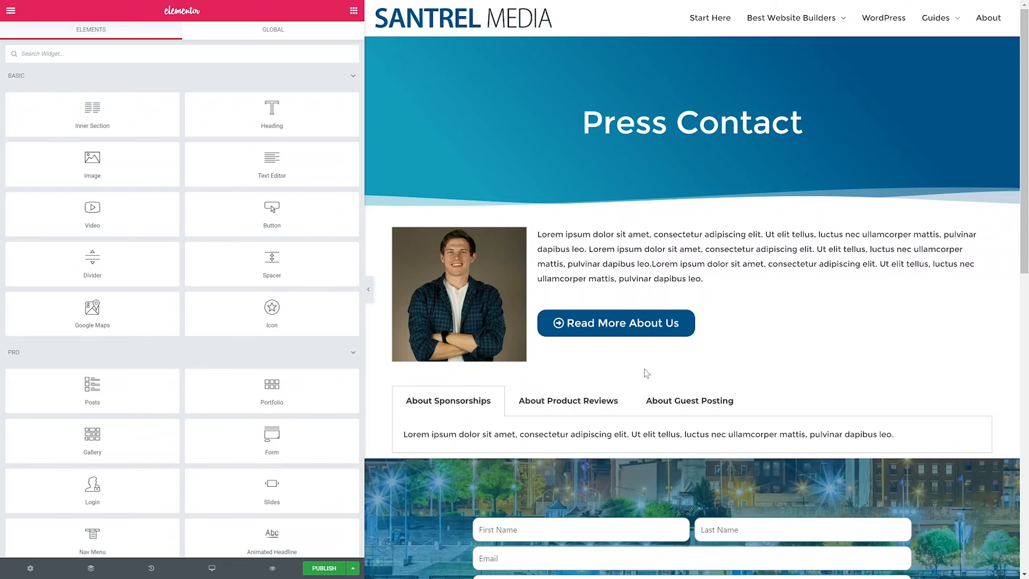
# Add a new section below the testimonial carousel containing a two-column inner section.
pyautogui.scroll(-10, 631, 401)
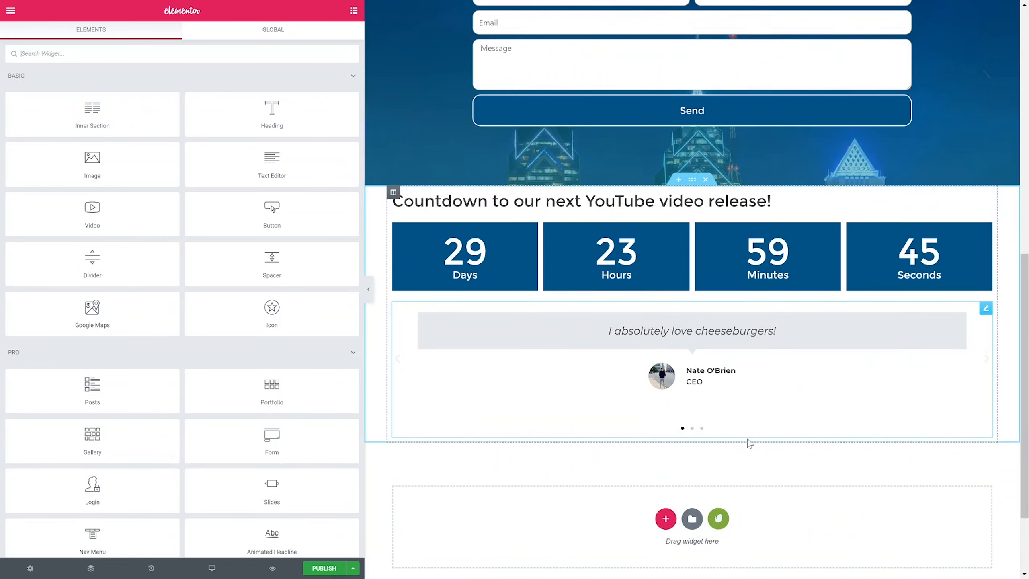
pyautogui.click(665, 519)
pyautogui.scroll(-4, 525, 401)
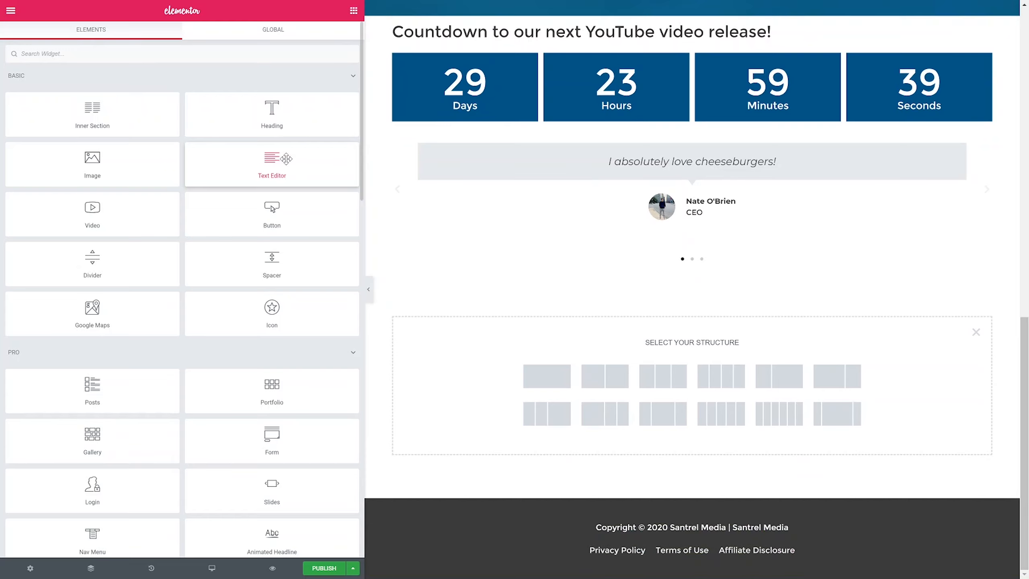
pyautogui.moveTo(93, 113); pyautogui.dragTo(632, 378)
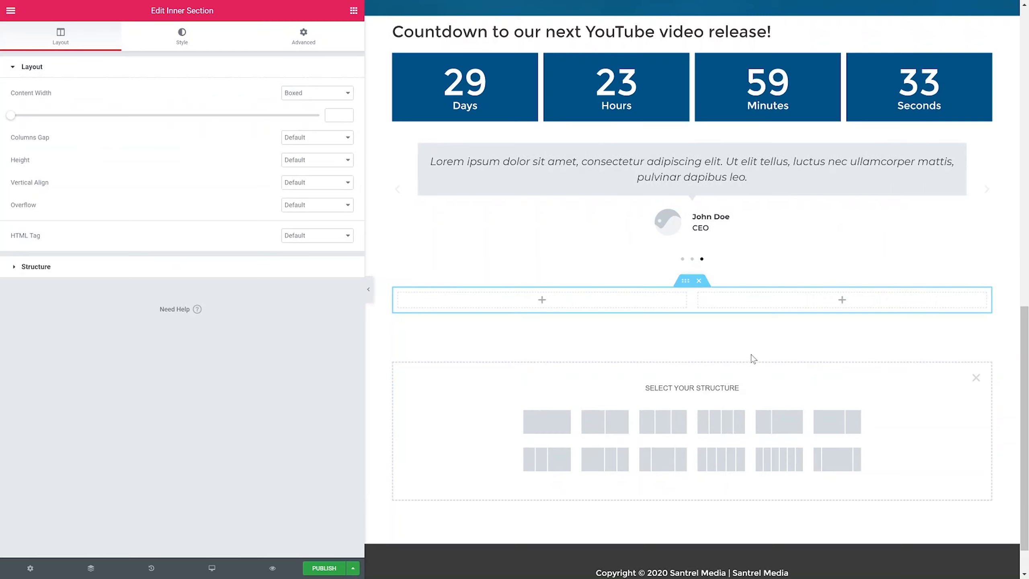
pyautogui.click(605, 423)
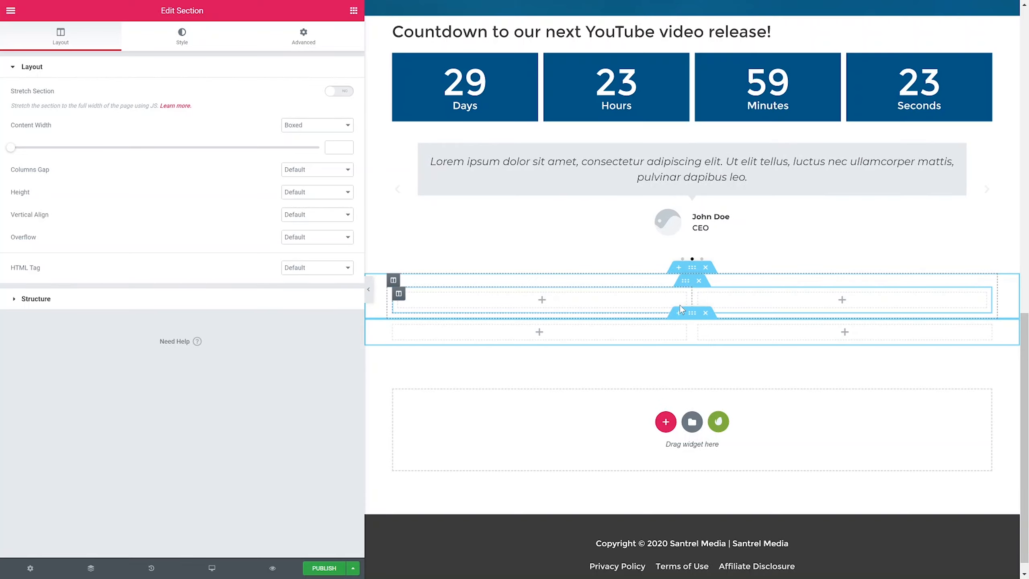
# Add a heading above the two columns and remove the extra empty sections.
pyautogui.click(706, 312)
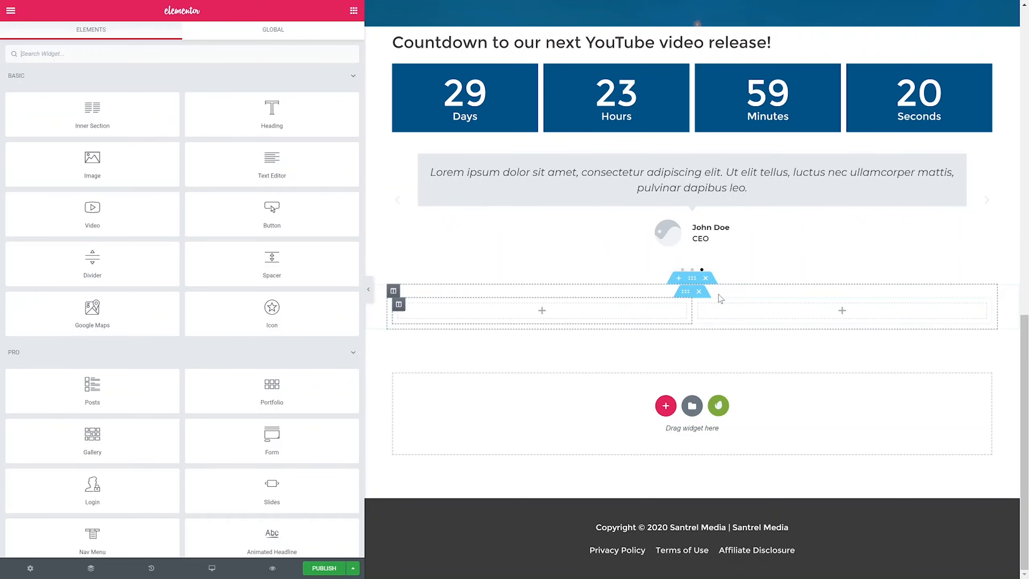
pyautogui.moveTo(554, 279); pyautogui.dragTo(677, 297)
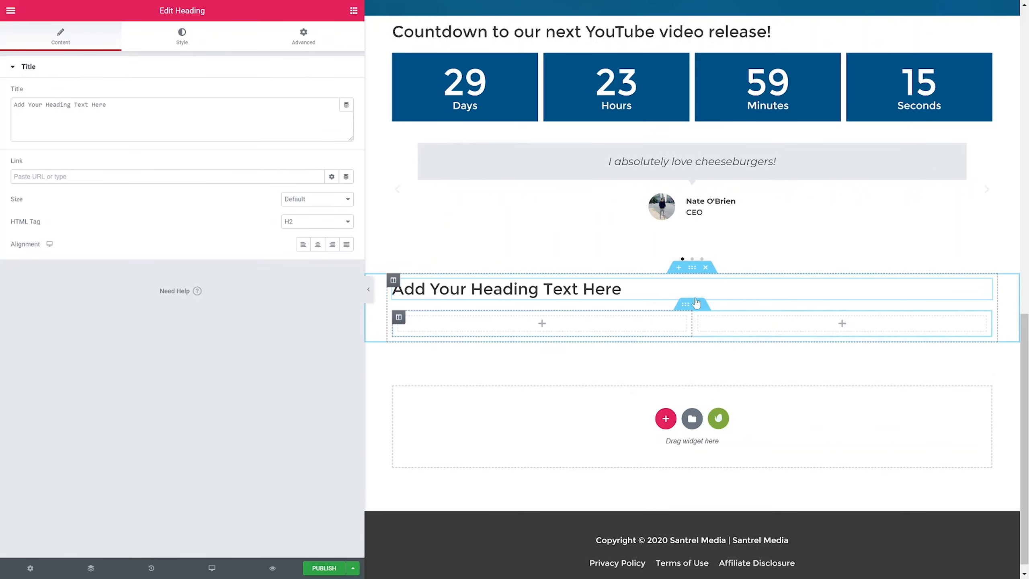
pyautogui.click(665, 422)
pyautogui.click(618, 450)
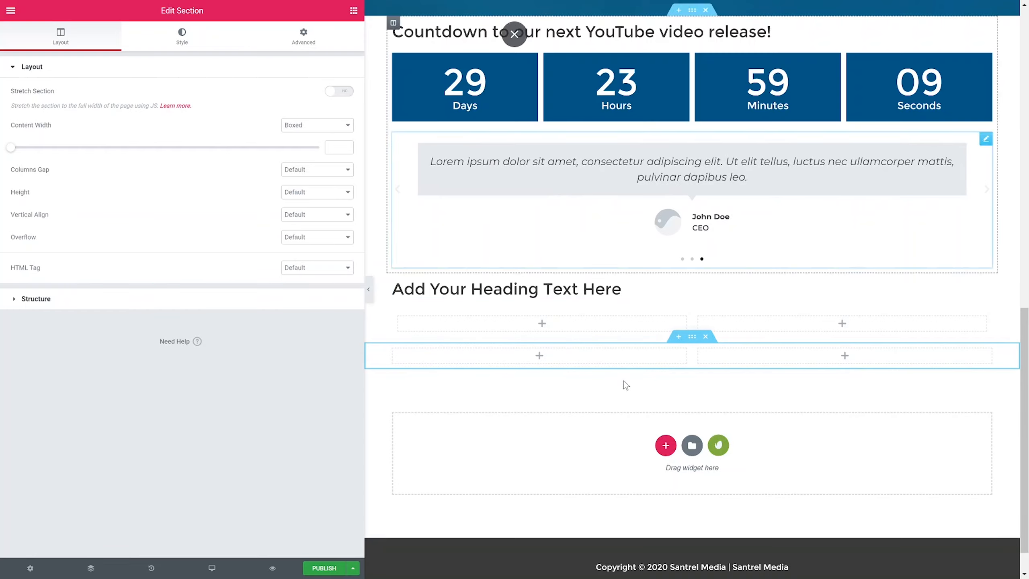
pyautogui.click(353, 10)
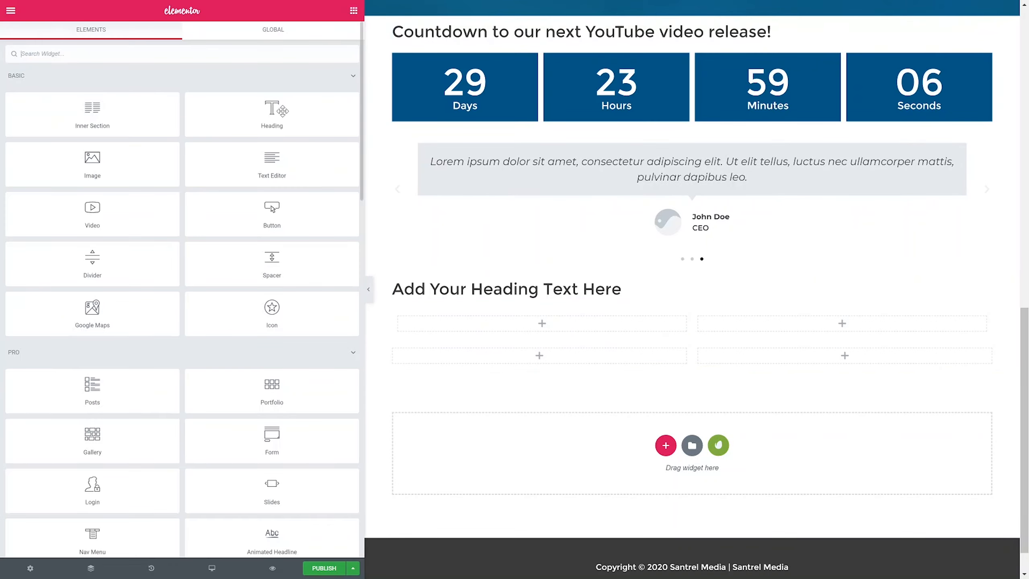
pyautogui.moveTo(283, 111); pyautogui.dragTo(277, 232)
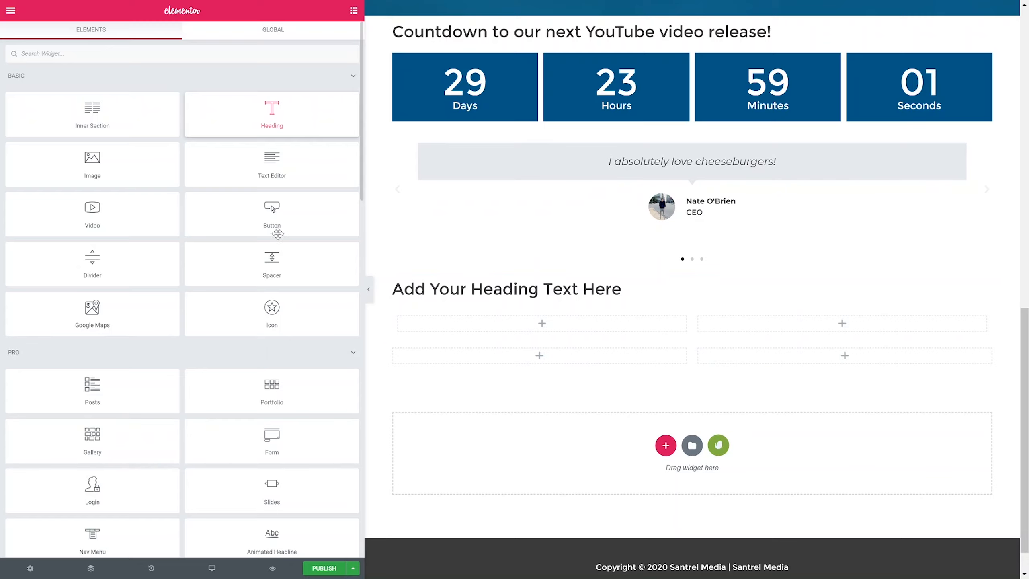
pyautogui.click(705, 337)
# Narrow the left column and fill the right column with three lorem ipsum paragraphs.
pyautogui.moveTo(689, 333); pyautogui.dragTo(533, 340)
pyautogui.moveTo(274, 166); pyautogui.dragTo(761, 324)
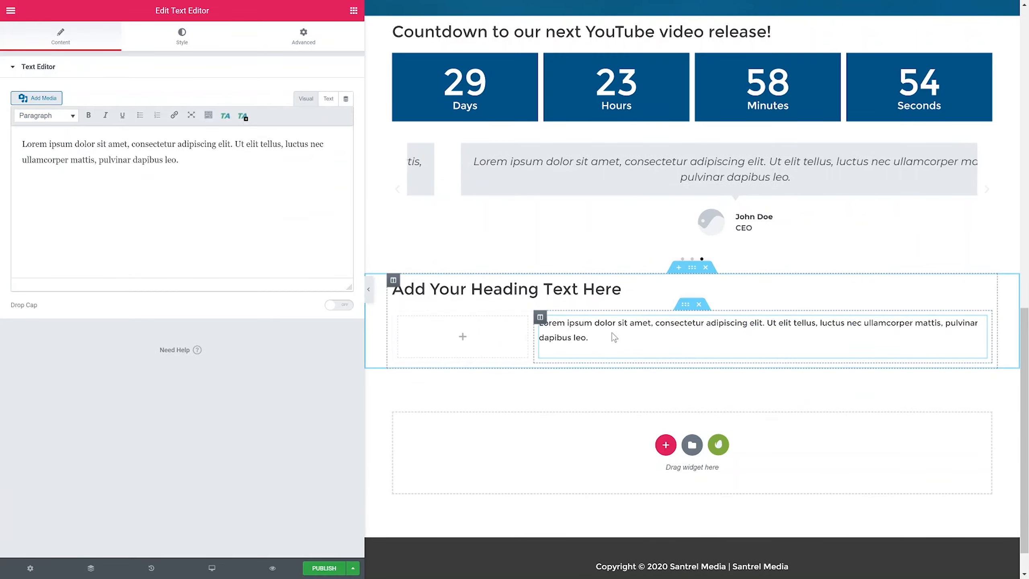
pyautogui.tripleClick(53, 145)
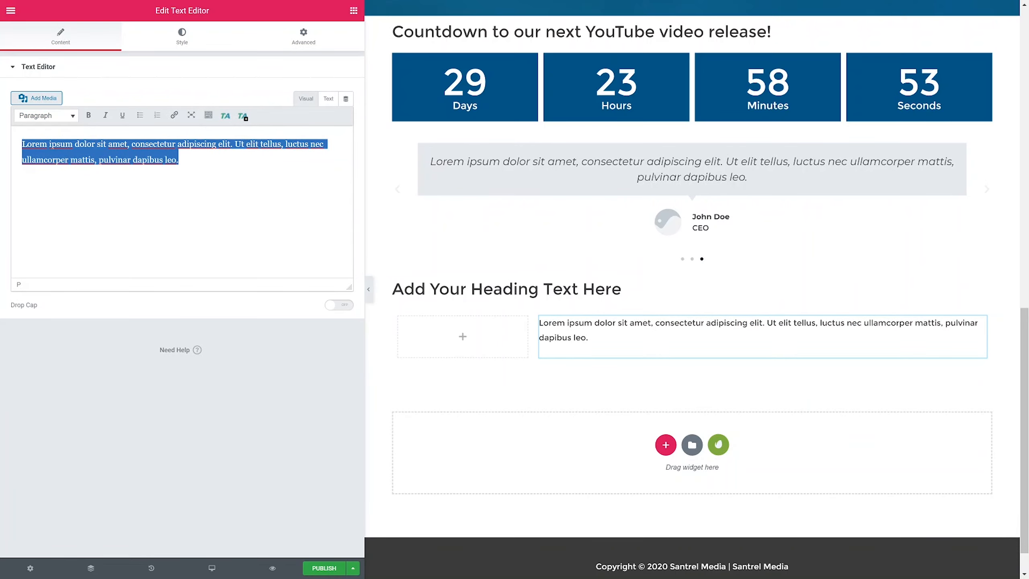
pyautogui.hotkey('ctrl', 'v')
pyautogui.hotkey('ctrl', 'v')
pyautogui.hotkey('ctrl', 'v')
pyautogui.hotkey('ctrl', 'v')
pyautogui.hotkey('ctrl', 'v')
pyautogui.hotkey('ctrl', 'v')
pyautogui.hotkey('ctrl', 'v')
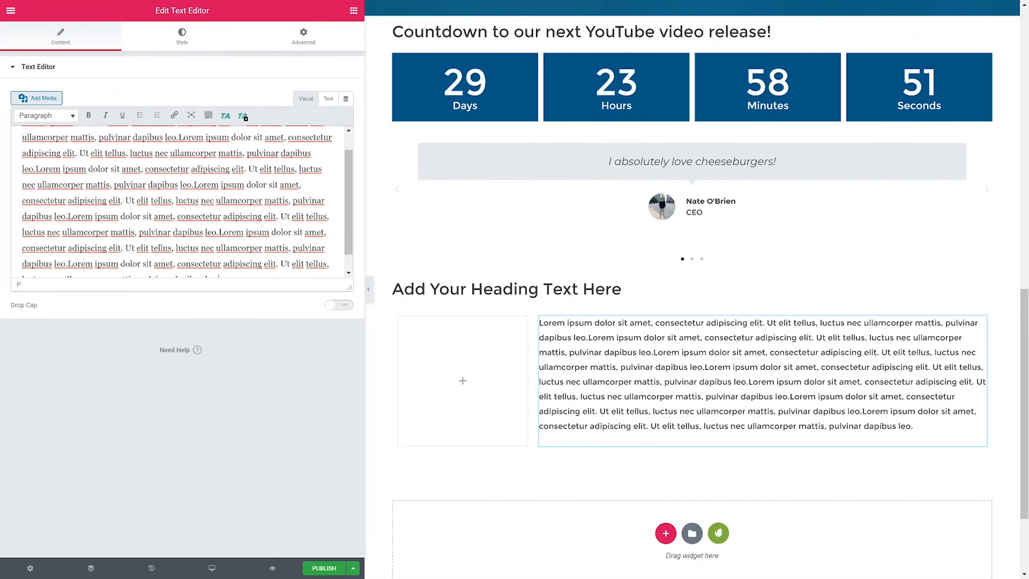
pyautogui.hotkey('ctrl', 'a')
pyautogui.hotkey('ctrl', 'c')
pyautogui.hotkey('ctrl', 'v')
pyautogui.hotkey('ctrl', 'v')
pyautogui.hotkey('ctrl', 'v')
pyautogui.hotkey('ctrl', 'v')
pyautogui.hotkey('ctrl', 'v')
pyautogui.hotkey('ctrl', 'v')
pyautogui.hotkey('ctrl', 'v')
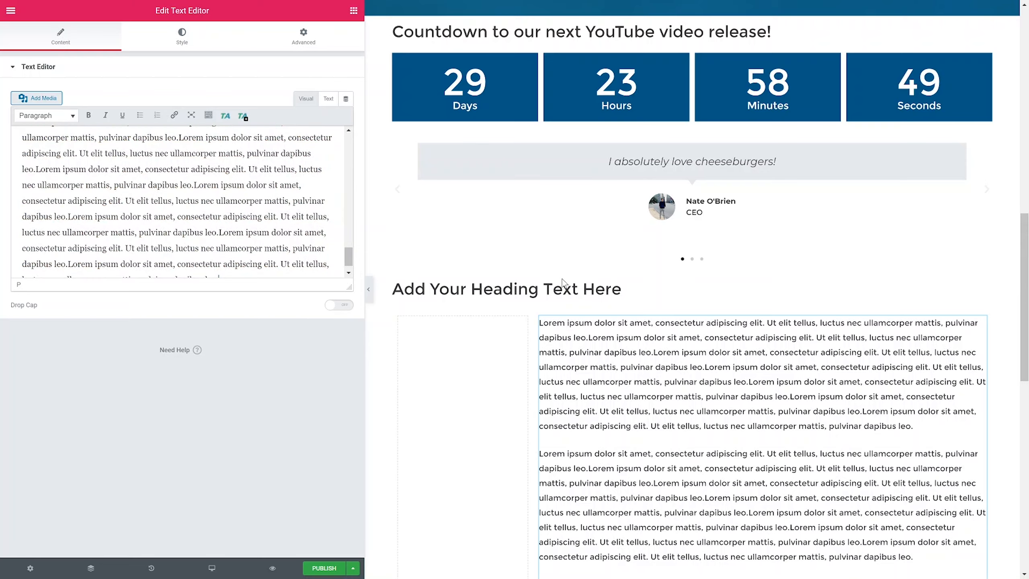
pyautogui.scroll(-15, 679, 384)
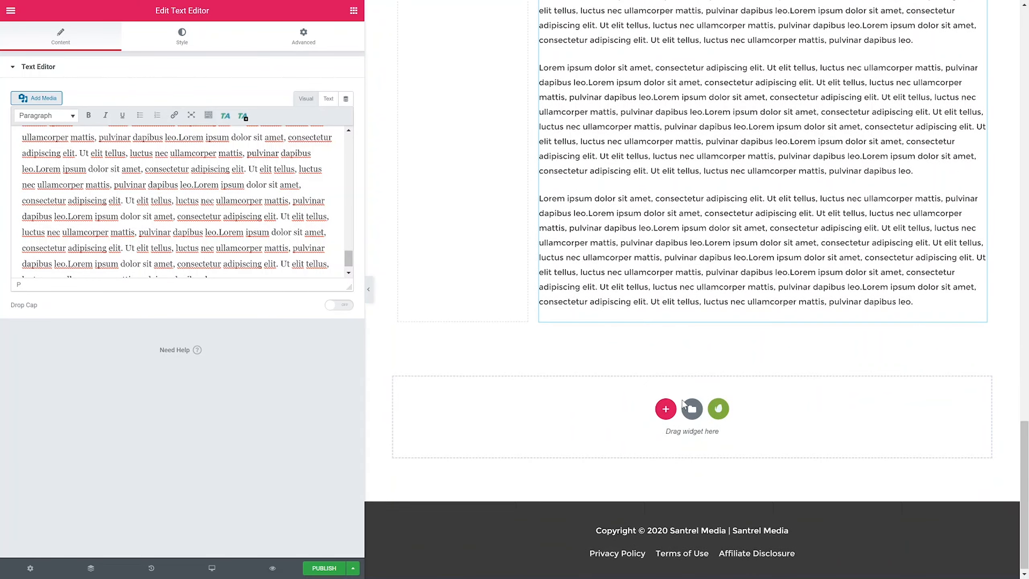
# Add a single-column section with a Google Map centred on London Eye at zoom 10.
pyautogui.click(665, 405)
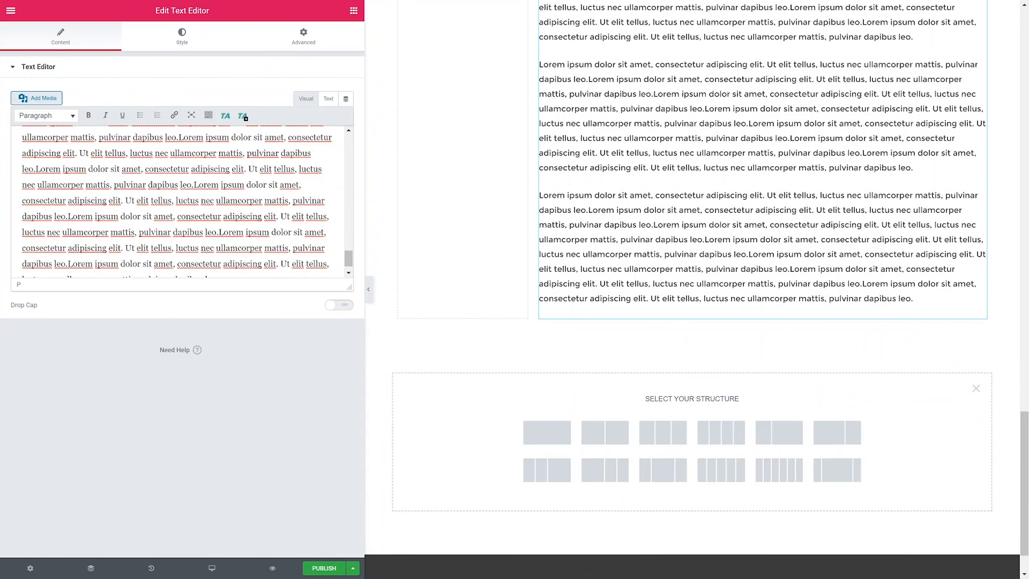
pyautogui.click(548, 435)
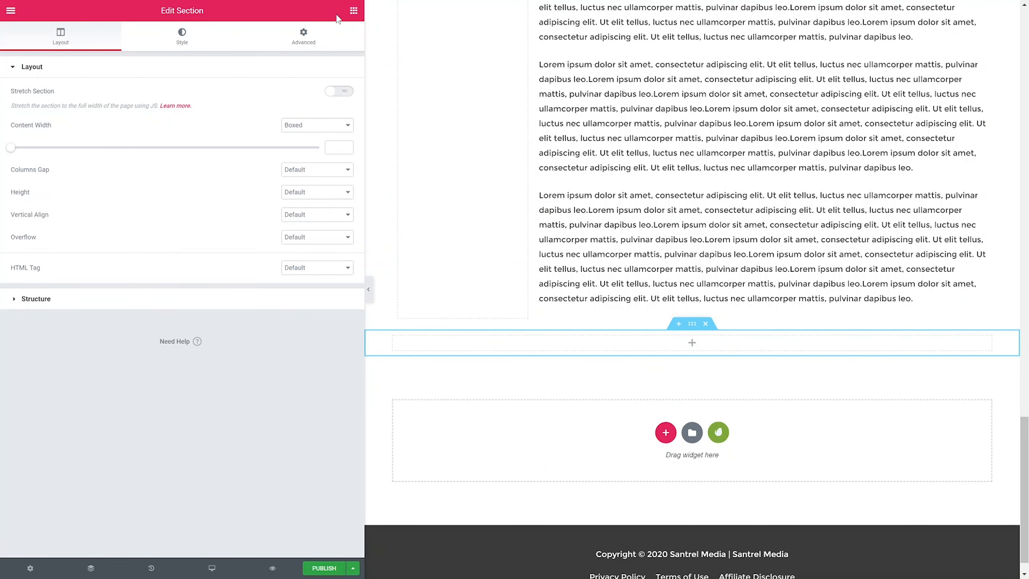
pyautogui.click(353, 11)
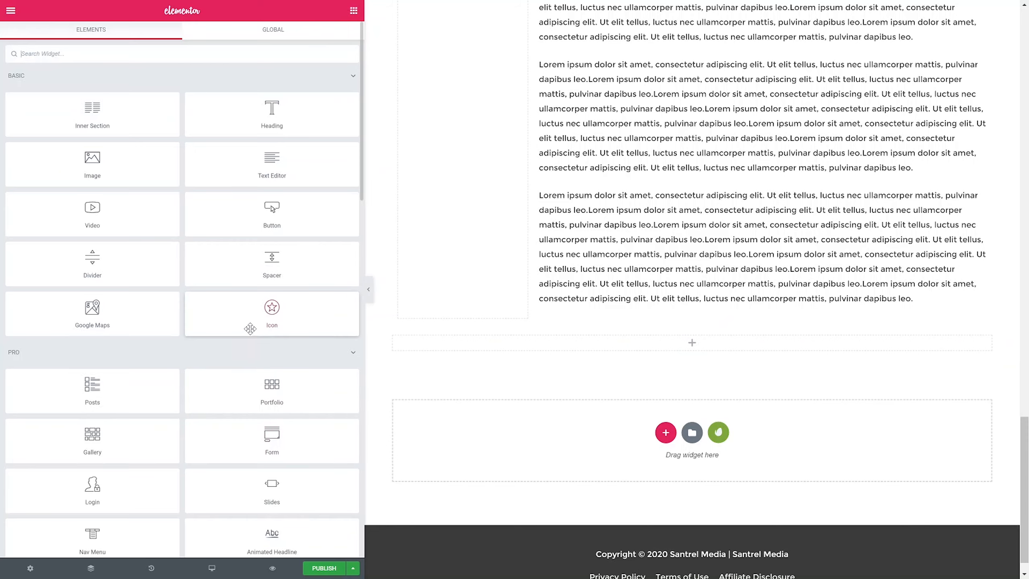
pyautogui.moveTo(462, 358); pyautogui.dragTo(659, 342)
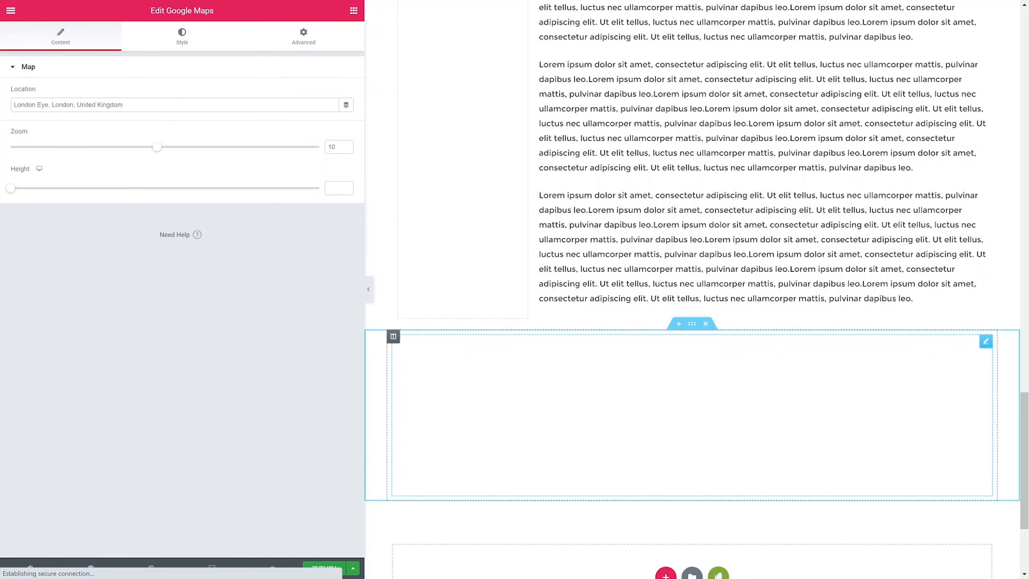
pyautogui.scroll(20, 668, 284)
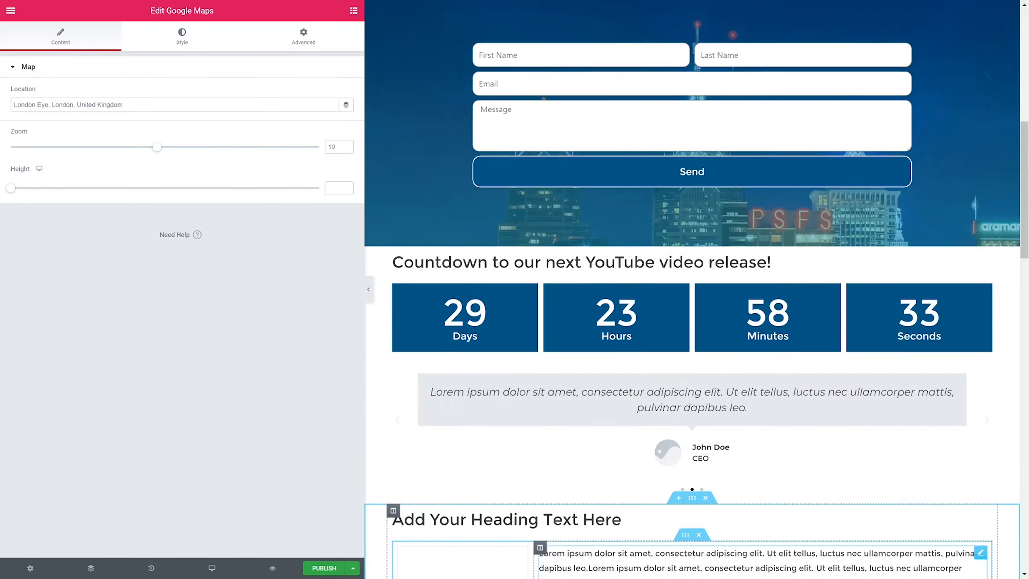
pyautogui.scroll(-12, 699, 276)
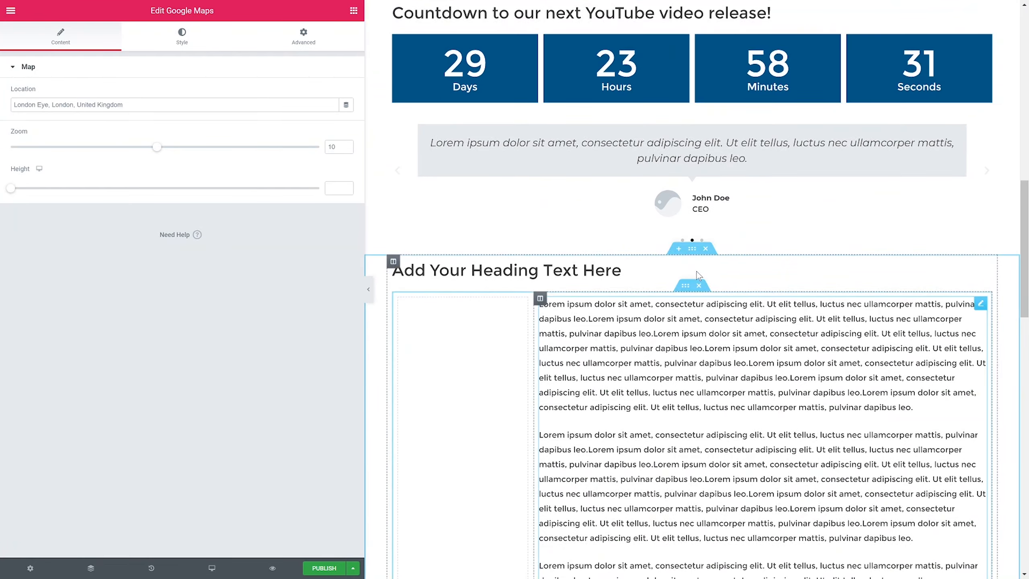
# Reorder the sections so the London map sits above the heading and lorem ipsum section.
pyautogui.rightClick(695, 250)
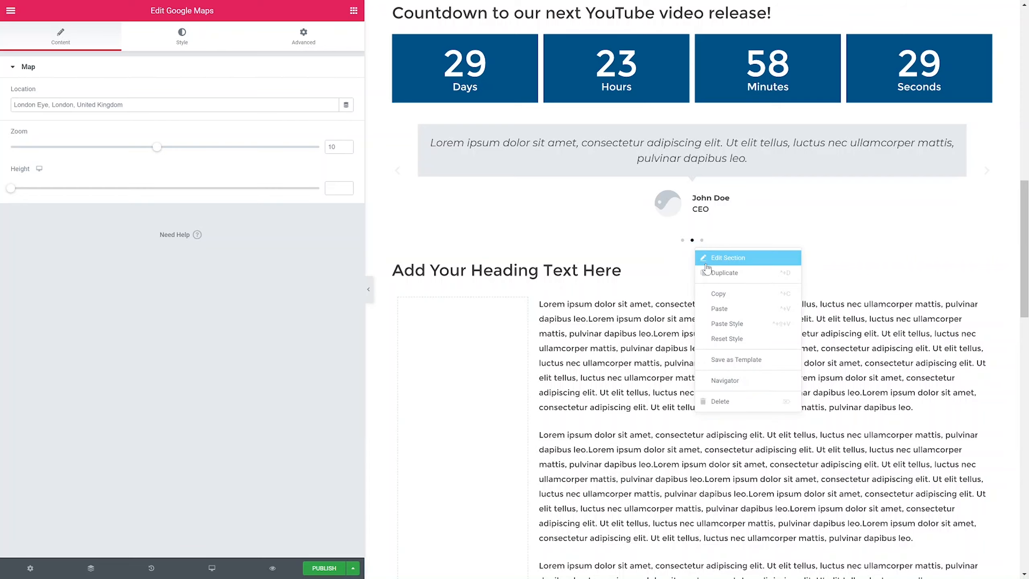
pyautogui.click(709, 258)
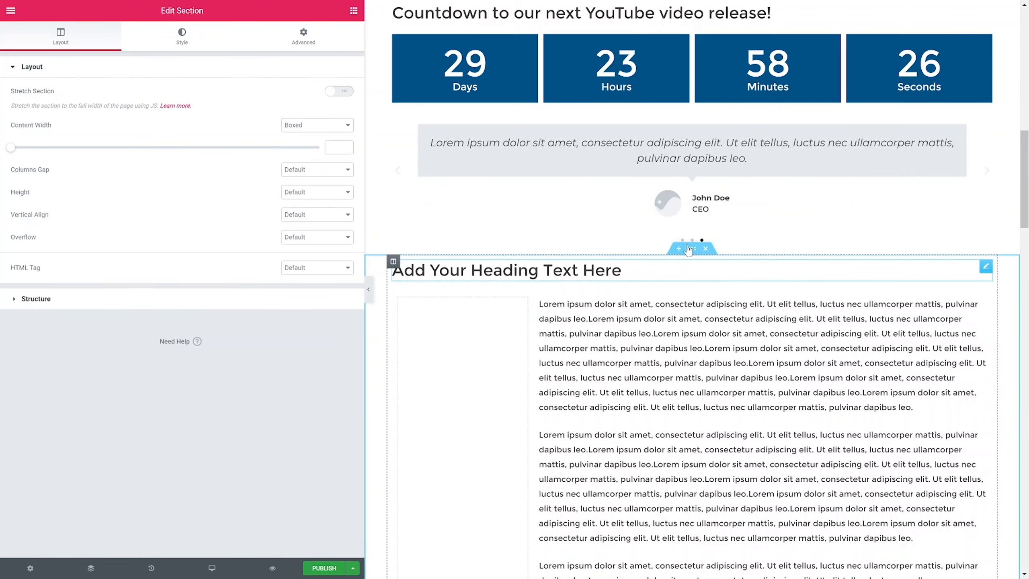
pyautogui.scroll(-17, 696, 271)
pyautogui.moveTo(695, 251); pyautogui.dragTo(695, 159)
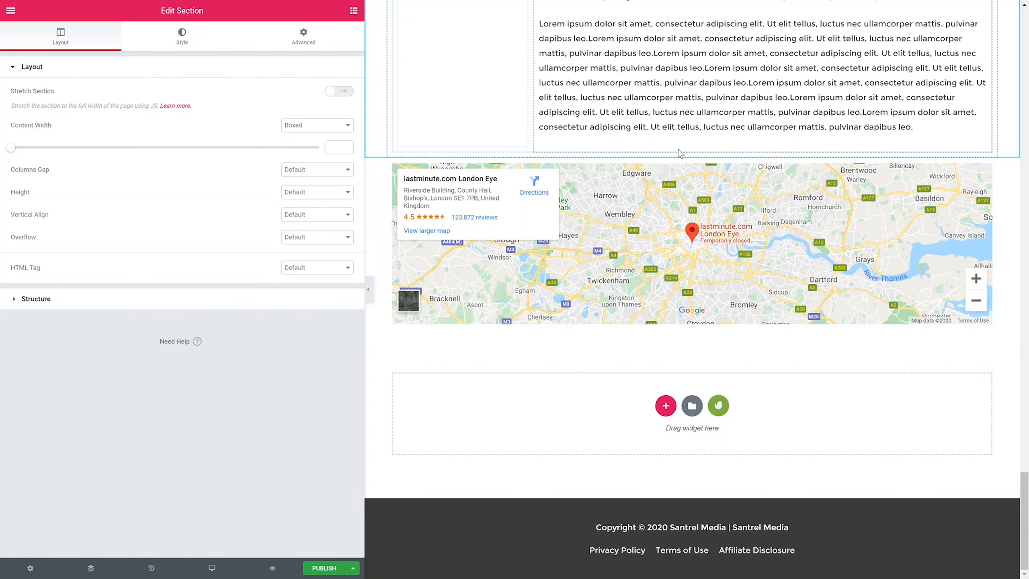
pyautogui.moveTo(665, 209); pyautogui.dragTo(666, 227)
pyautogui.scroll(20, 666, 227)
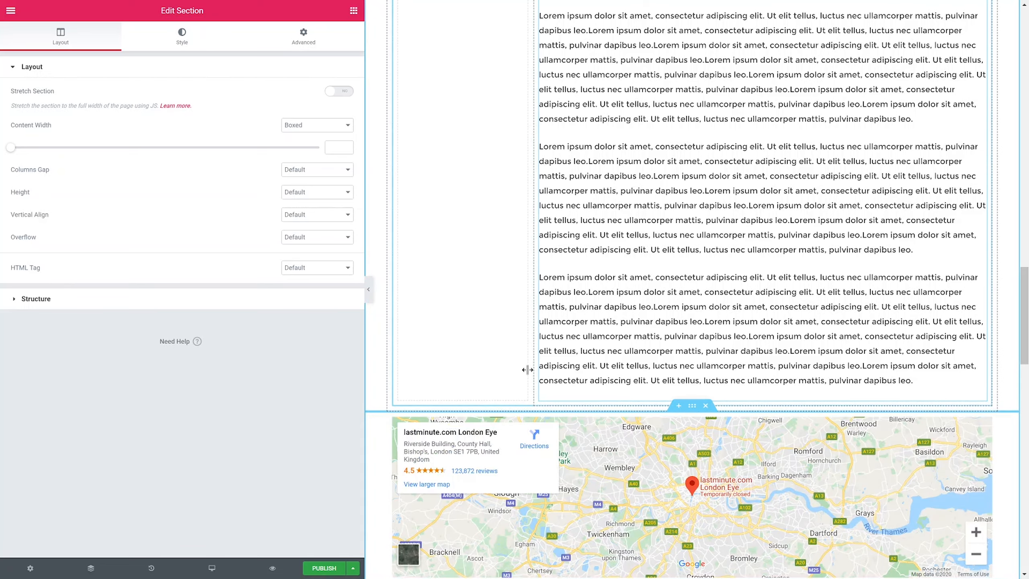
pyautogui.scroll(-9, 621, 166)
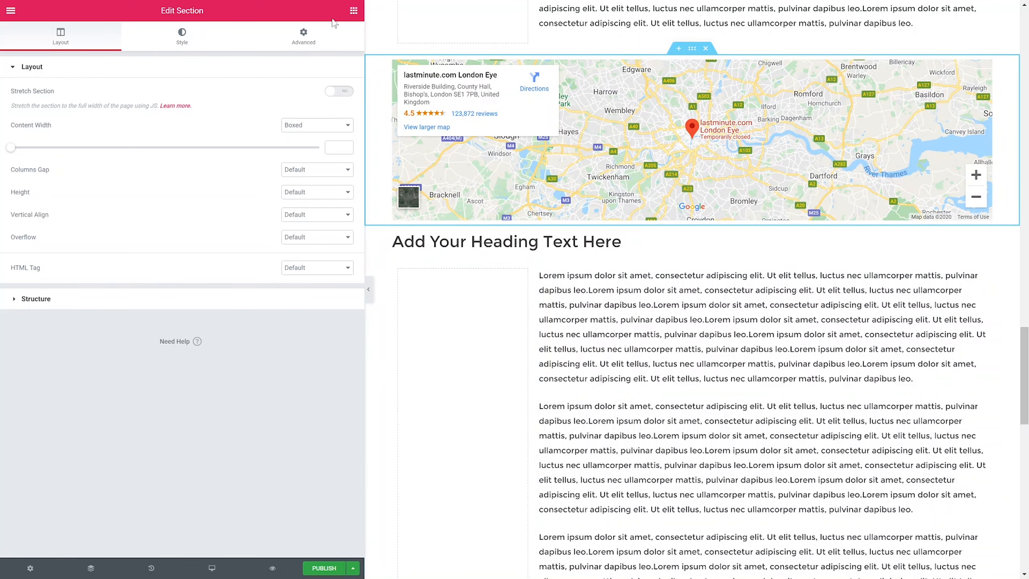
# Place a Menu Anchor just above the London map with the ID anchor_map.
pyautogui.click(353, 10)
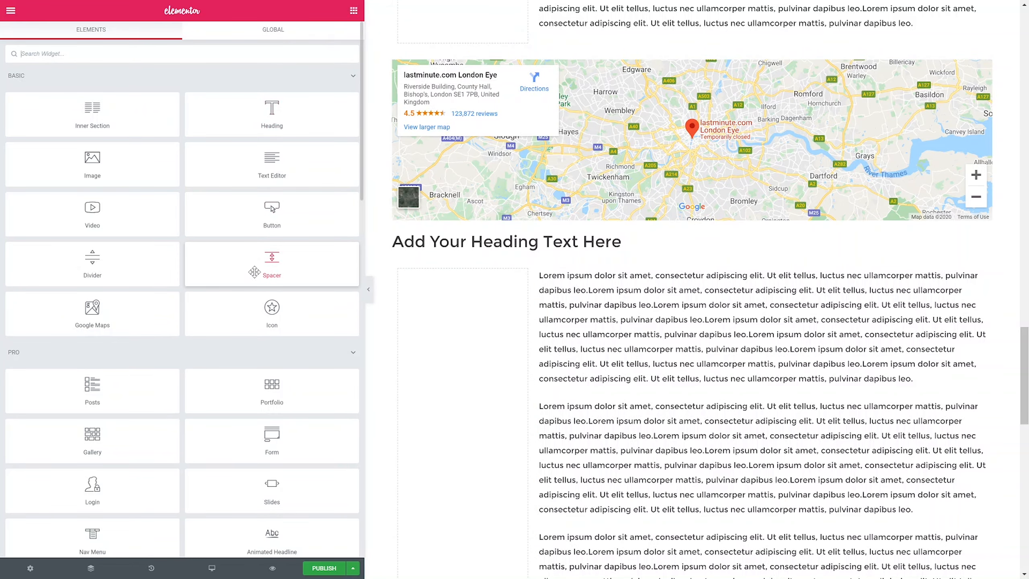
pyautogui.scroll(-8, 259, 282)
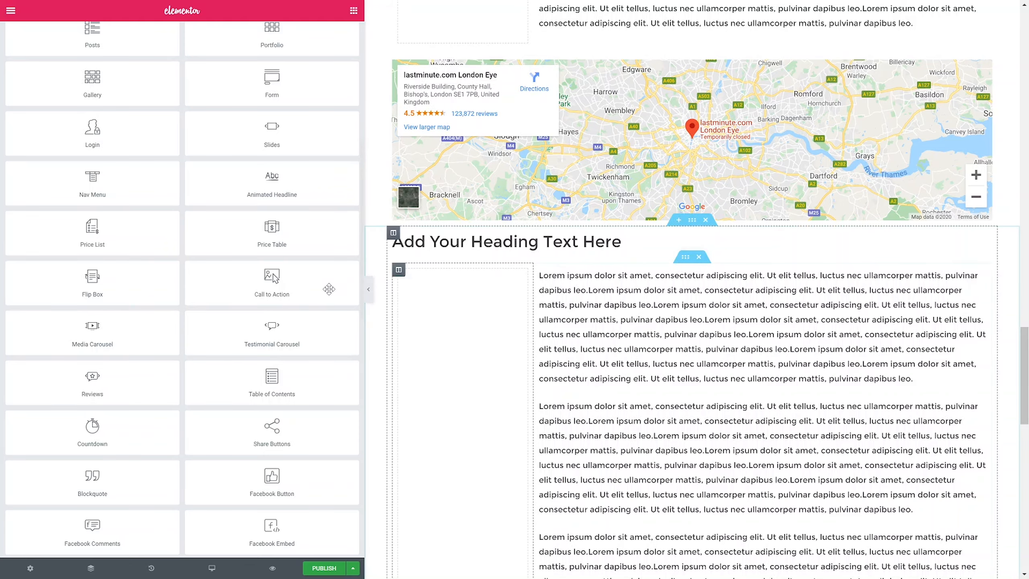
pyautogui.scroll(-10, 311, 326)
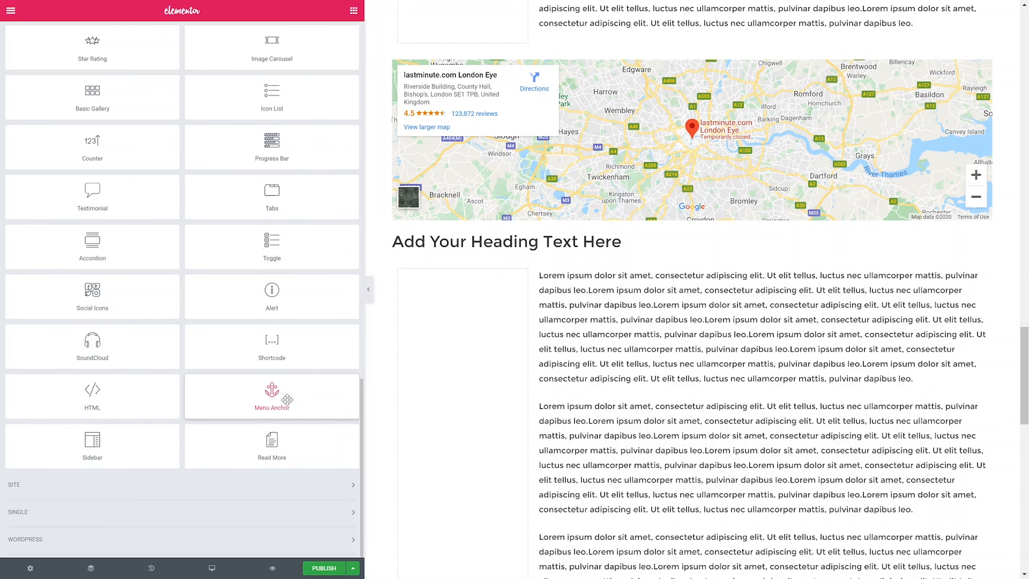
pyautogui.moveTo(292, 395); pyautogui.dragTo(658, 61)
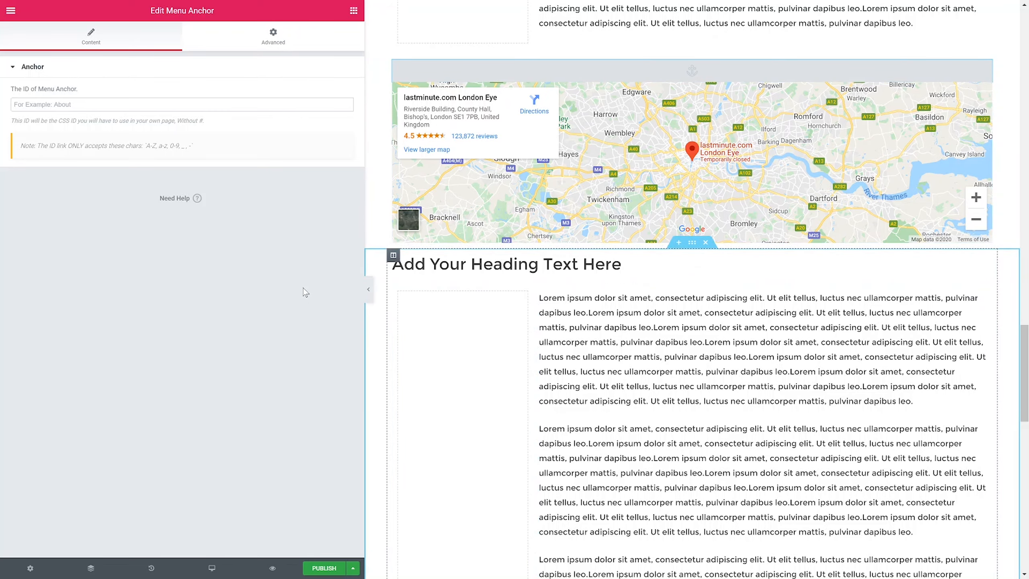
pyautogui.click(182, 104)
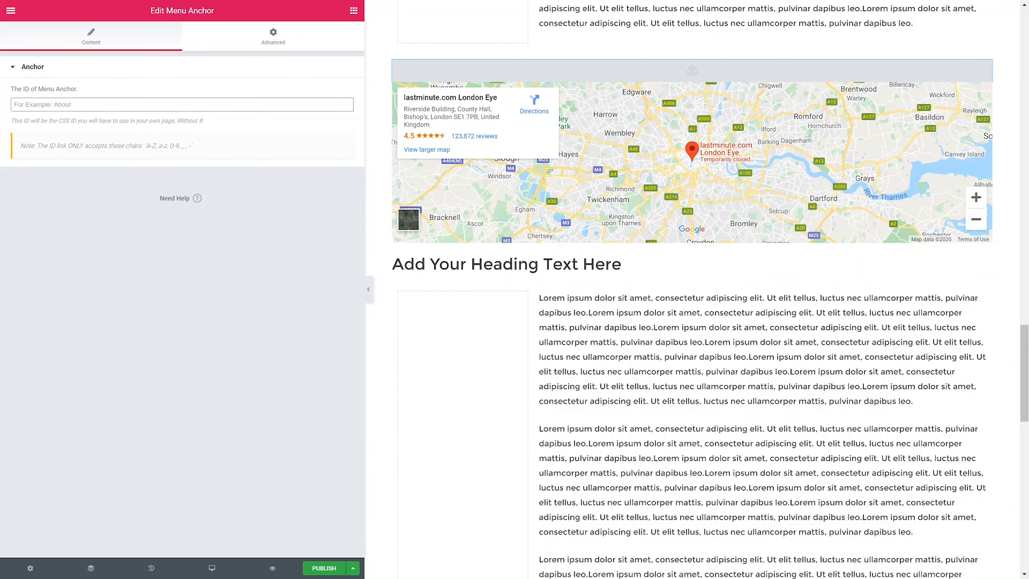
pyautogui.write('anchor_map')
pyautogui.scroll(20, 693, 398)
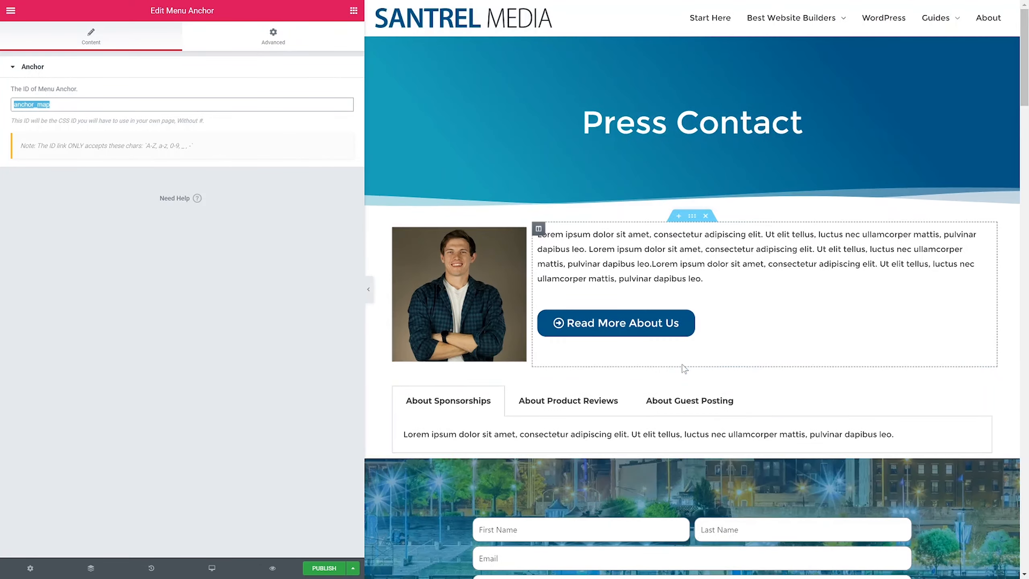
# Add a two-column inner section and move the Read More About Us button into its left column.
pyautogui.click(623, 329)
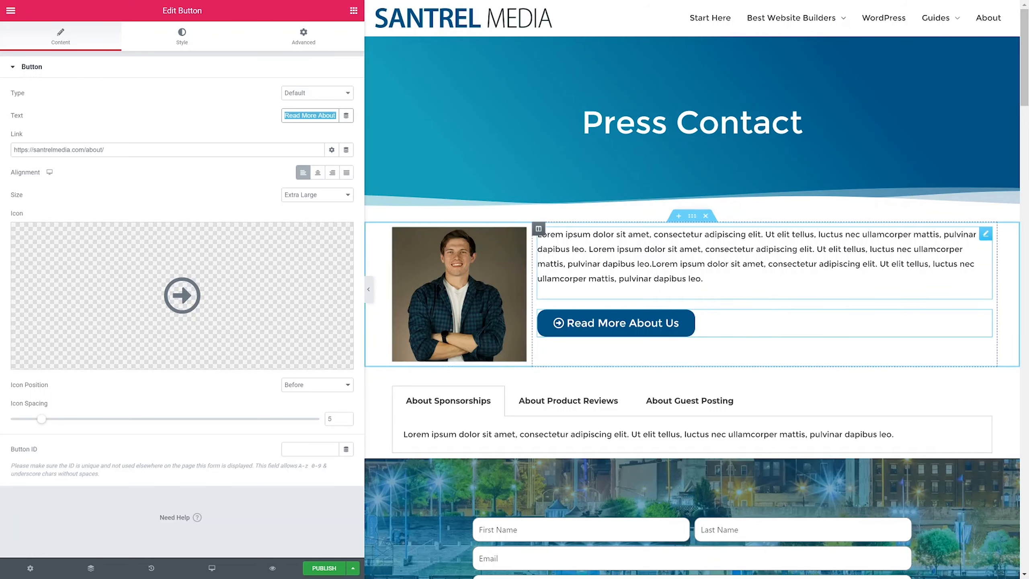
pyautogui.click(353, 16)
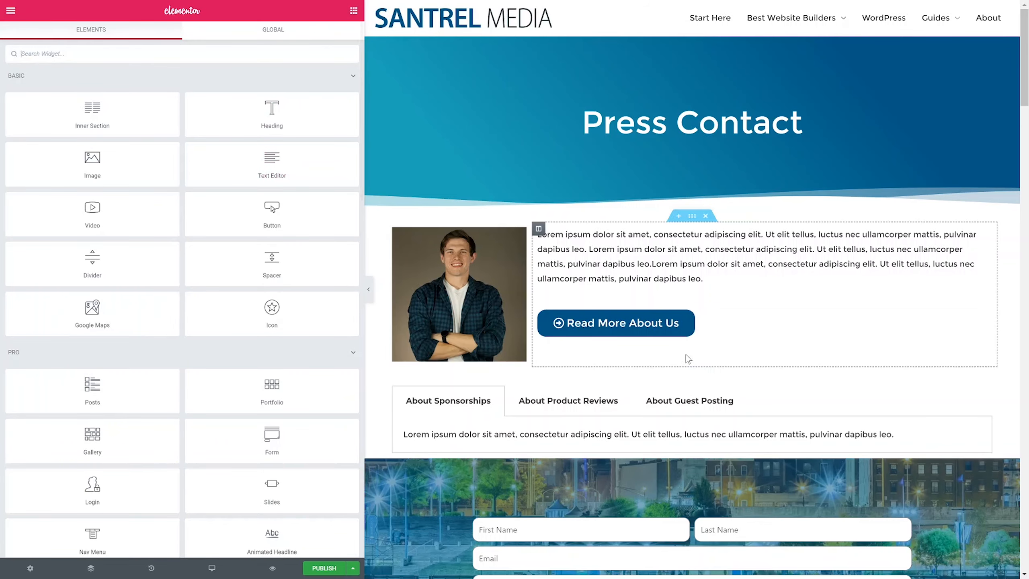
pyautogui.moveTo(101, 113); pyautogui.dragTo(743, 326)
pyautogui.moveTo(978, 325); pyautogui.dragTo(680, 333)
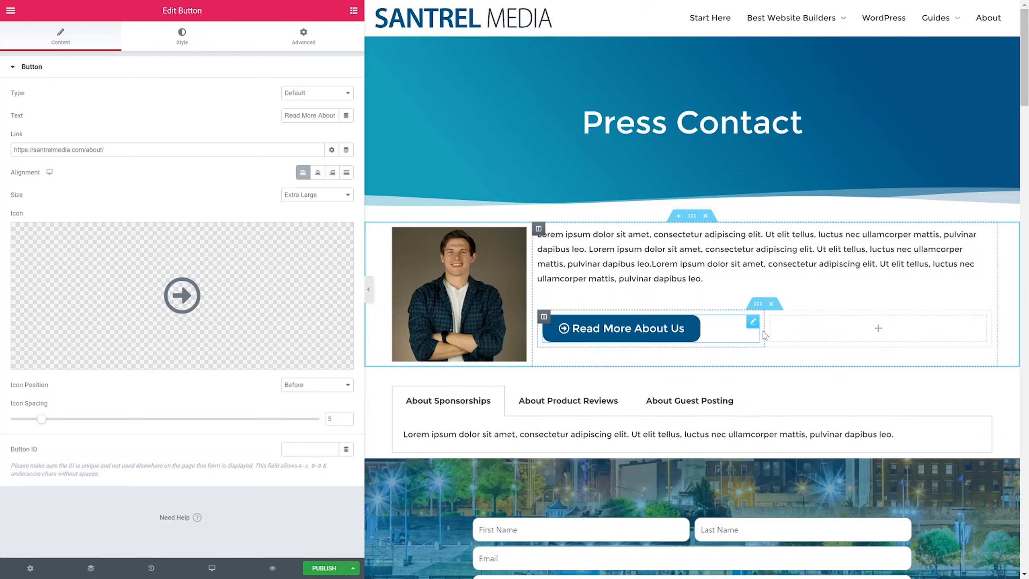
# Duplicate the button into the right column, label it 'See a map!' and clear its about-page link.
pyautogui.rightClick(749, 328)
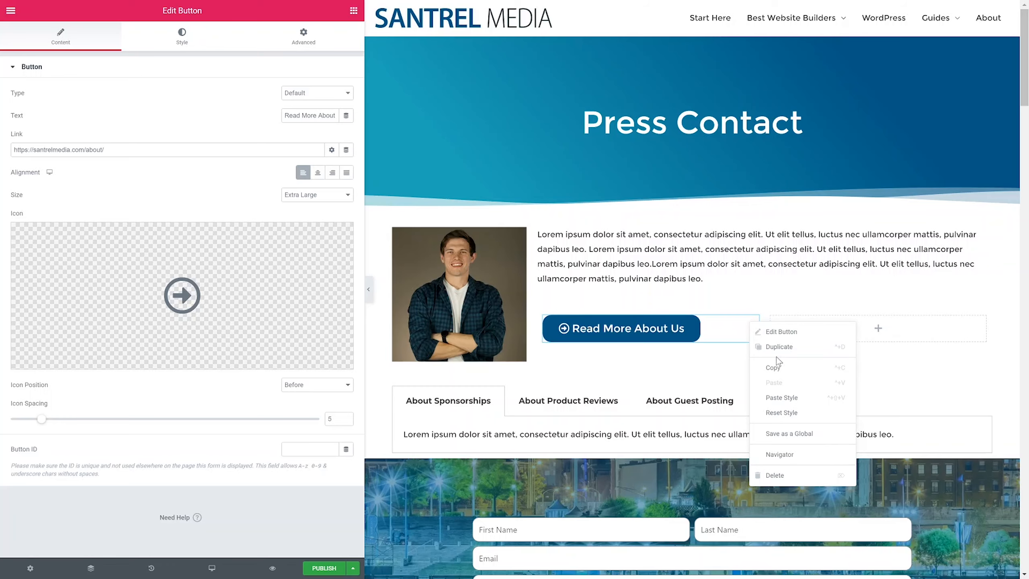
pyautogui.click(767, 345)
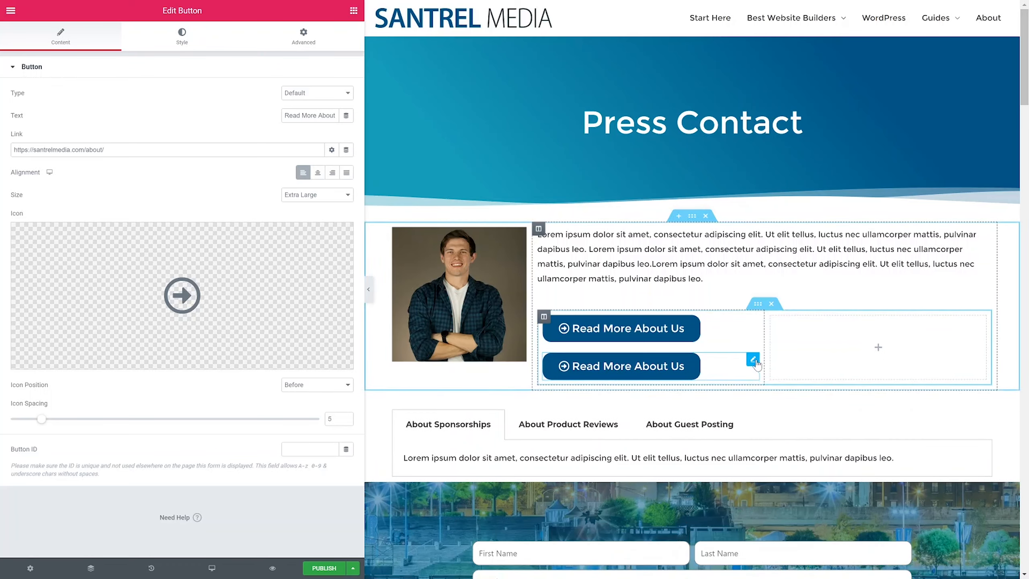
pyautogui.moveTo(858, 356); pyautogui.dragTo(907, 334)
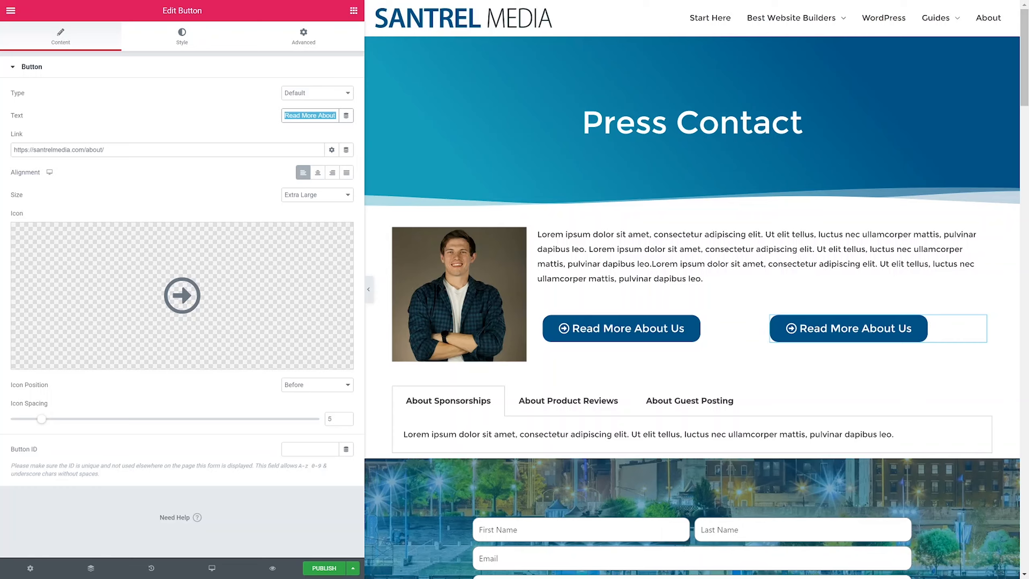
pyautogui.write('See a map!')
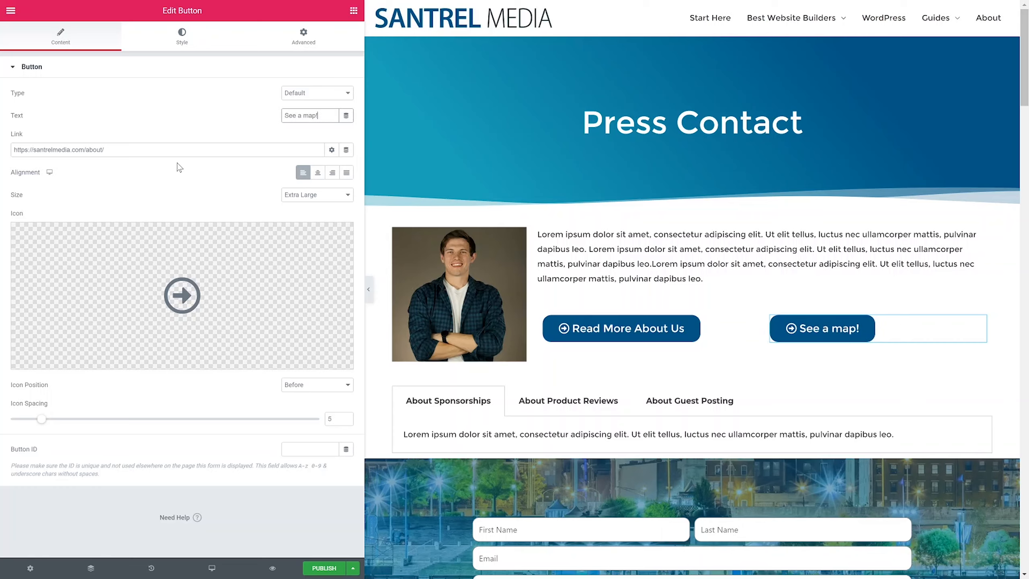
pyautogui.click(179, 150)
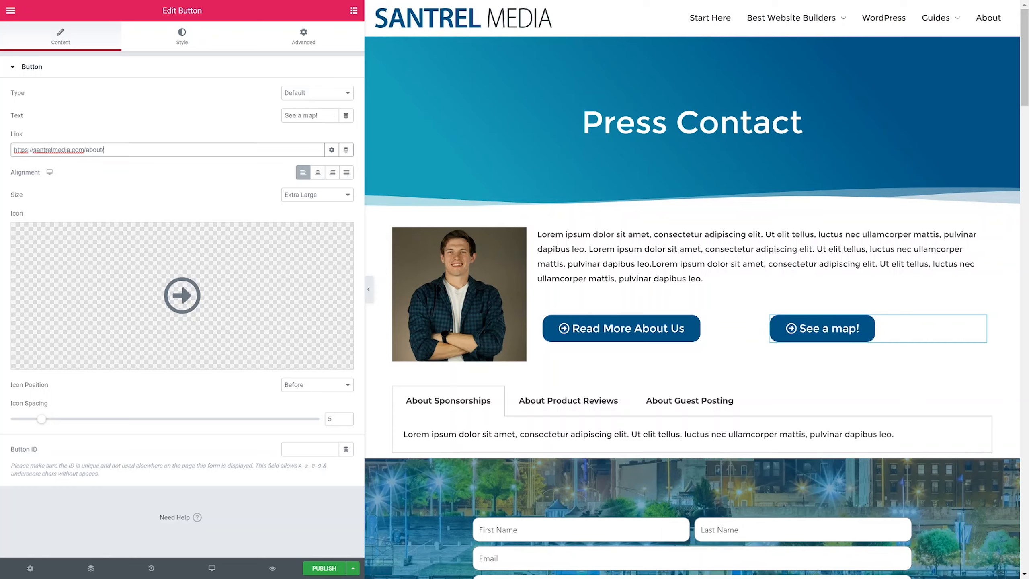
pyautogui.press('BackSpace')
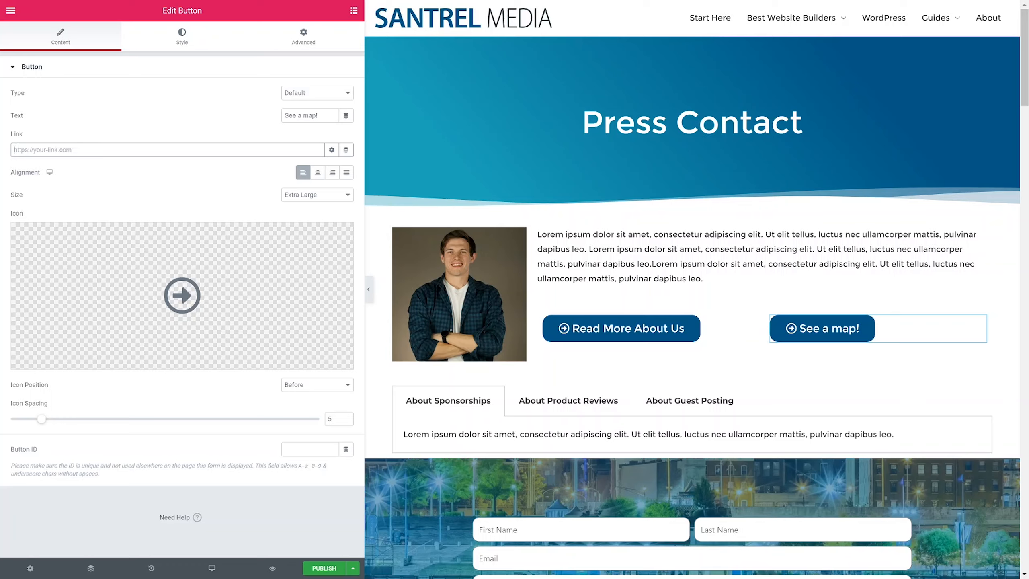
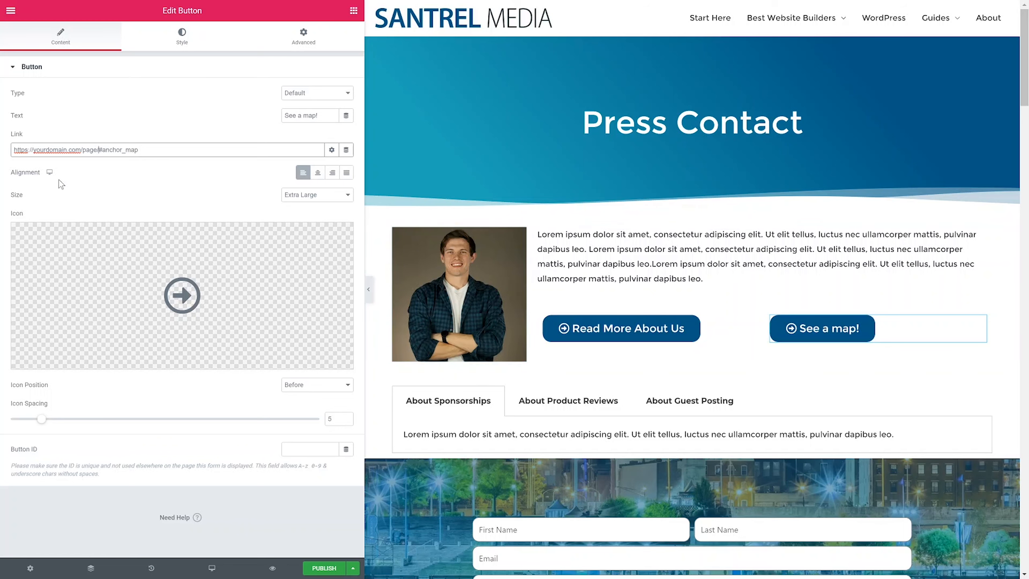
# Trim the See a map! button link down to #anchor_map and preview the page live.
pyautogui.hotkey('shift', 'Home')
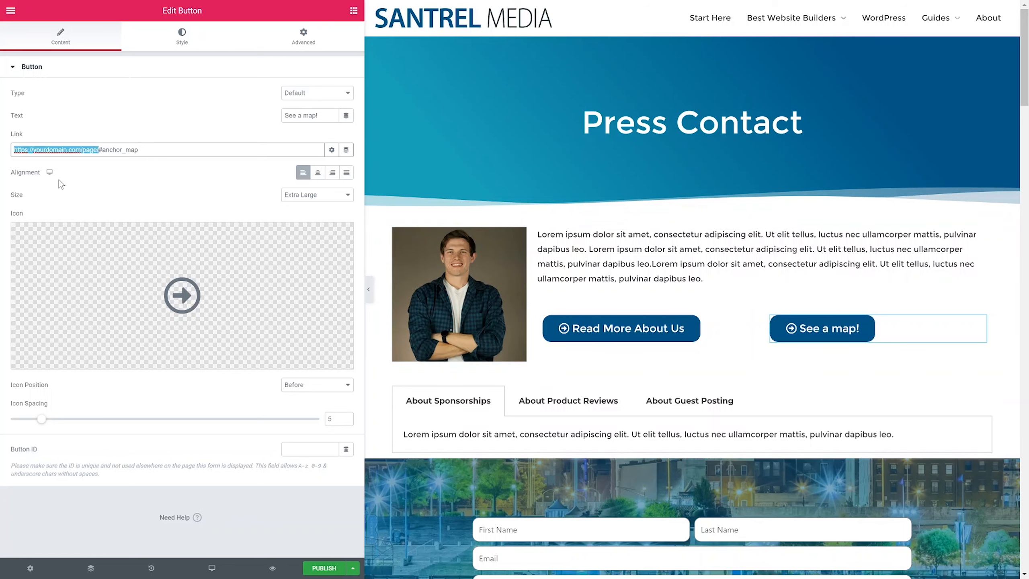
pyautogui.press('BackSpace')
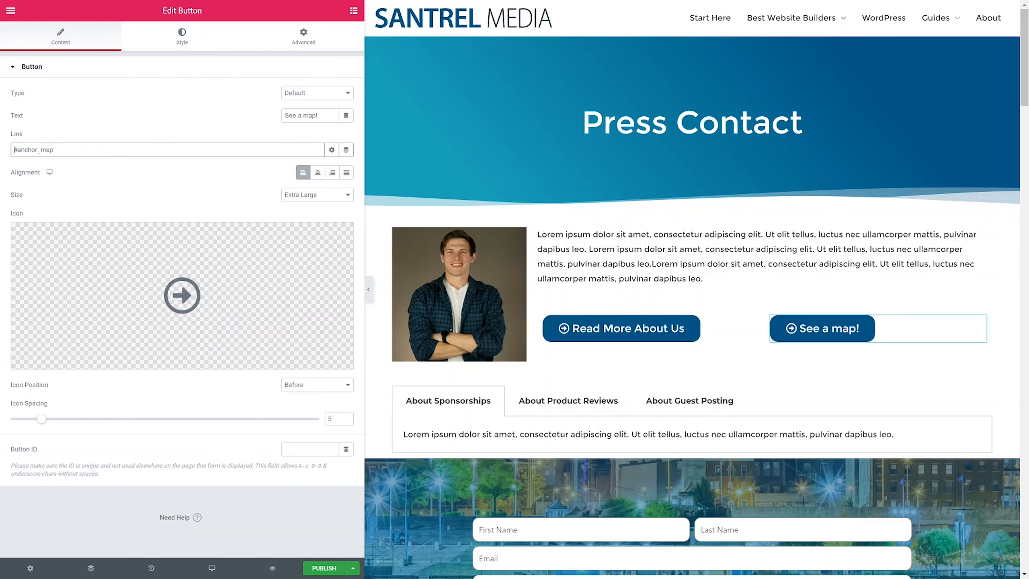
pyautogui.click(272, 569)
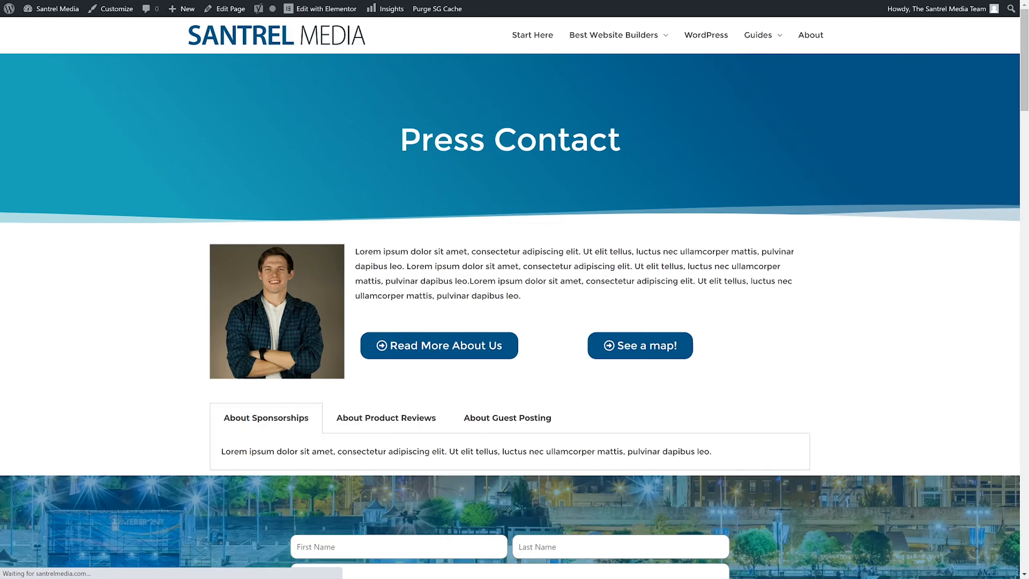
# Scroll the live Press Contact page down to the map and back up to the header.
pyautogui.scroll(-15, 783, 244)
pyautogui.scroll(20, 822, 357)
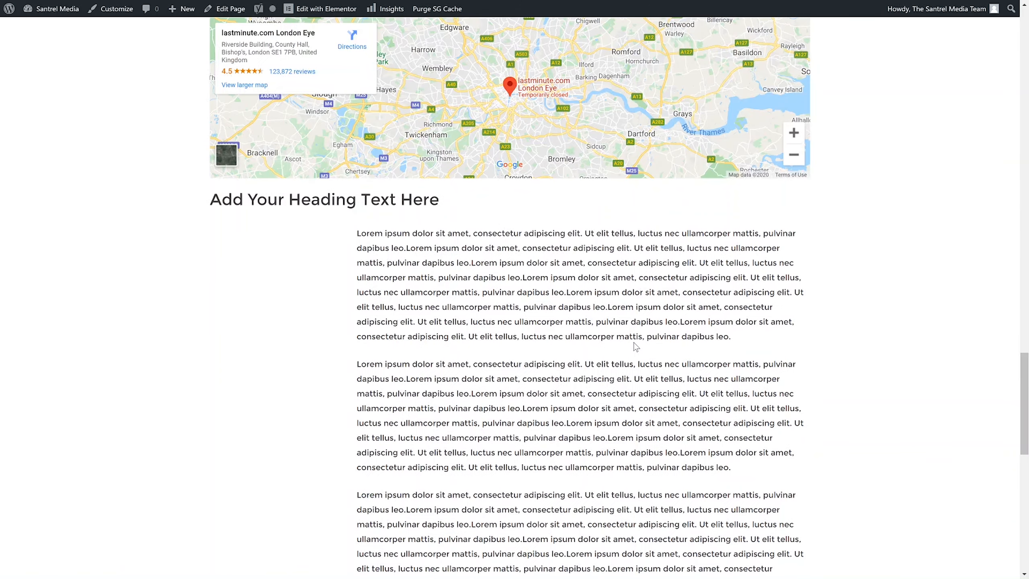
pyautogui.scroll(4, 613, 353)
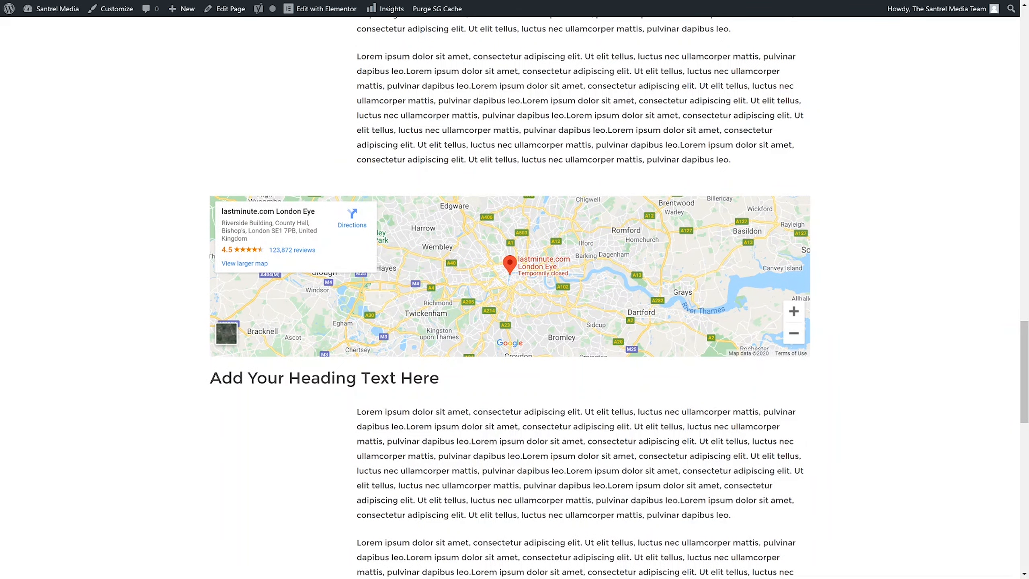
pyautogui.scroll(20, 466, 436)
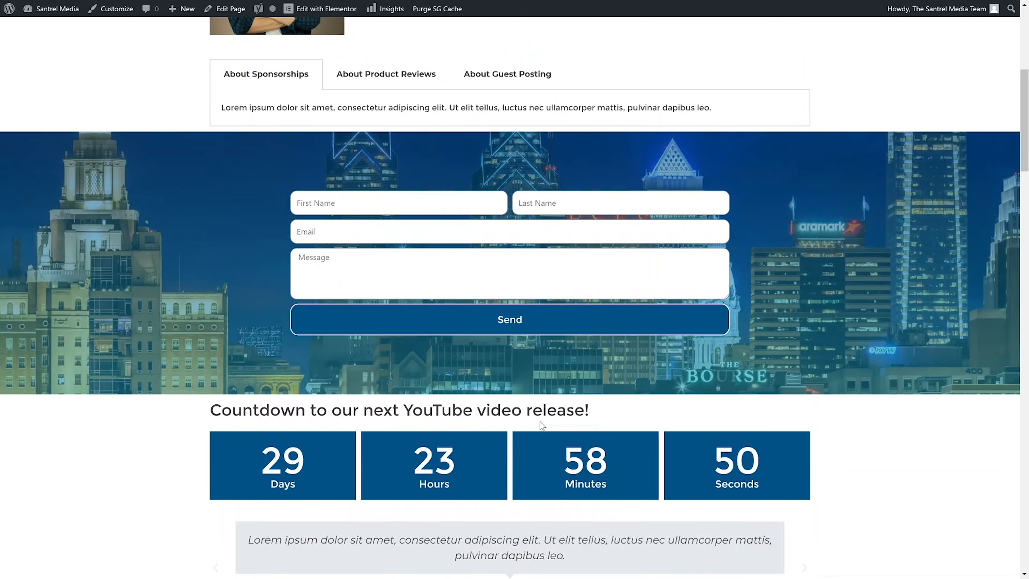
pyautogui.scroll(8, 575, 447)
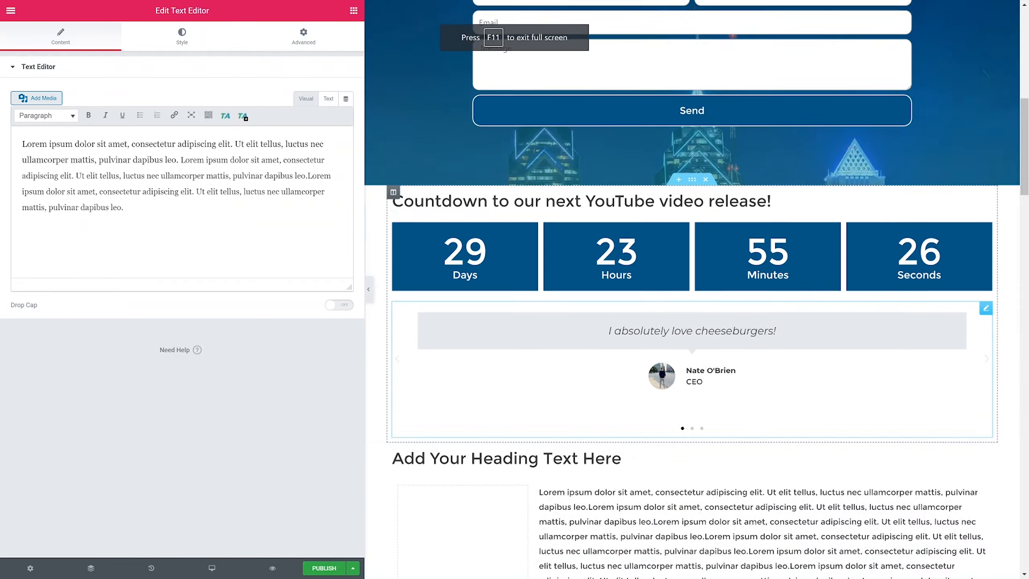
# Scroll through the Press Contact page in the editor and bring up the Elements widget library.
pyautogui.scroll(-20, 713, 375)
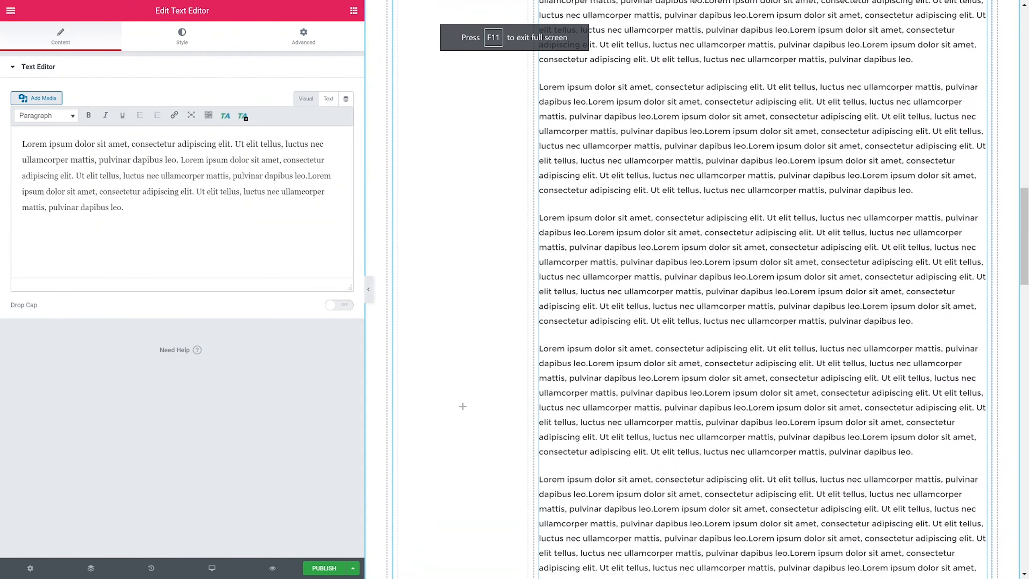
pyautogui.scroll(-15, 712, 375)
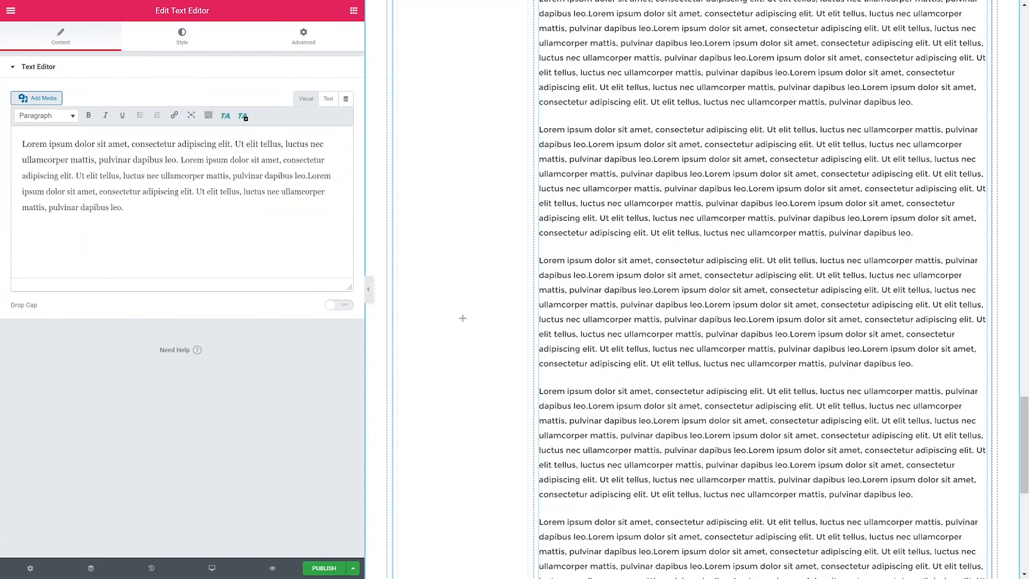
pyautogui.scroll(-8, 719, 402)
pyautogui.scroll(15, 782, 395)
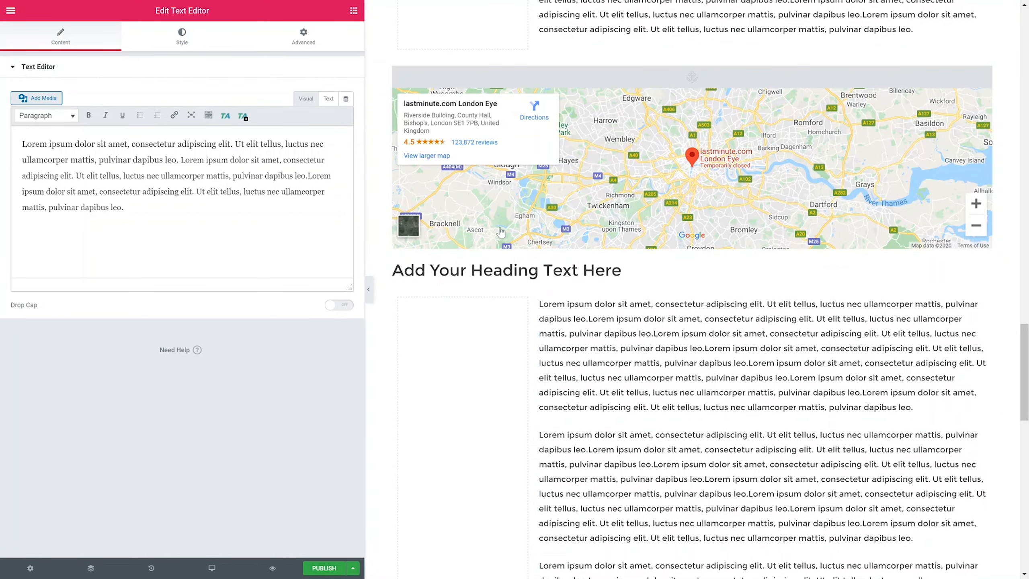
pyautogui.click(353, 12)
pyautogui.scroll(-10, 804, 405)
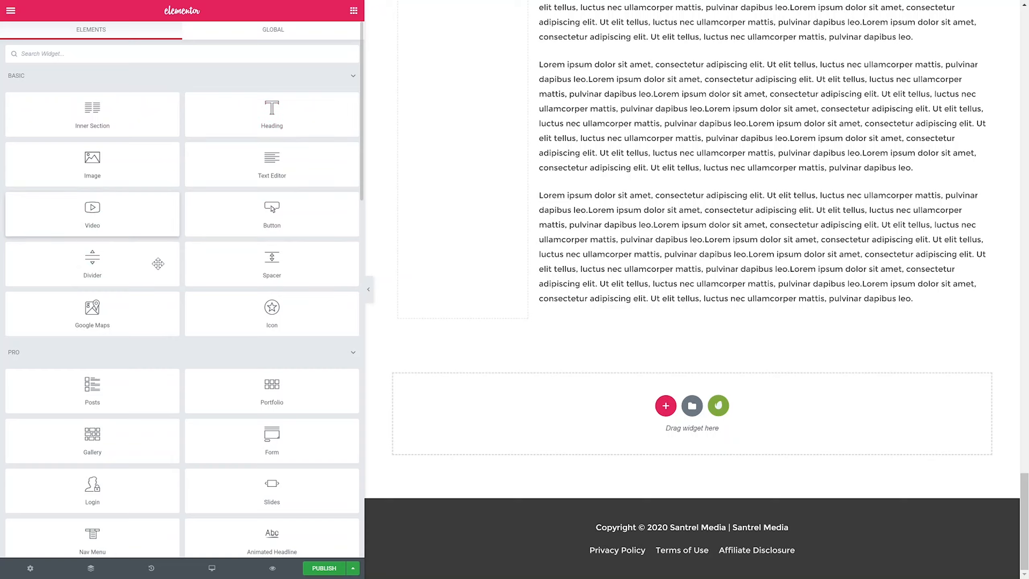
pyautogui.click(353, 356)
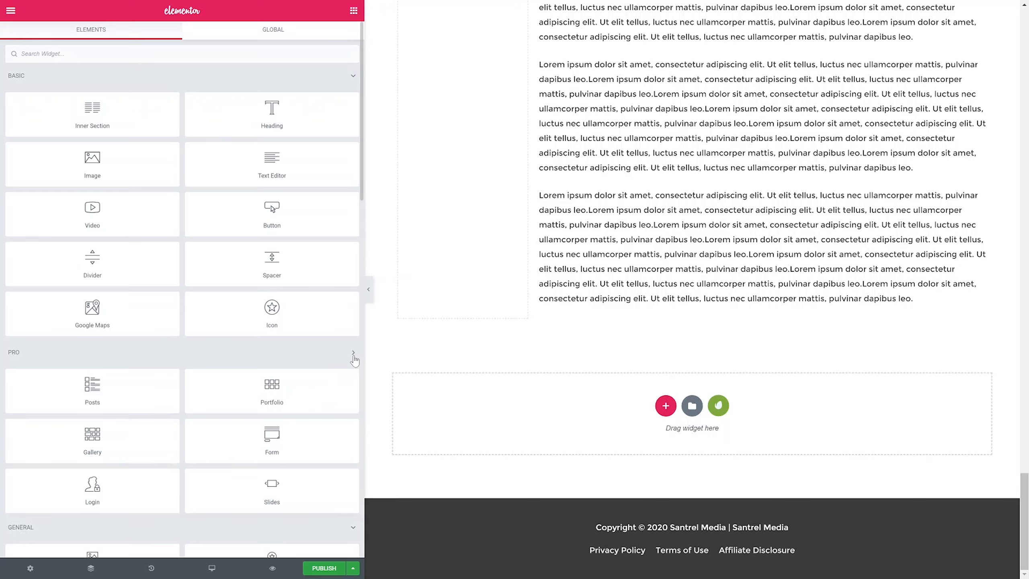
pyautogui.scroll(-8, 200, 354)
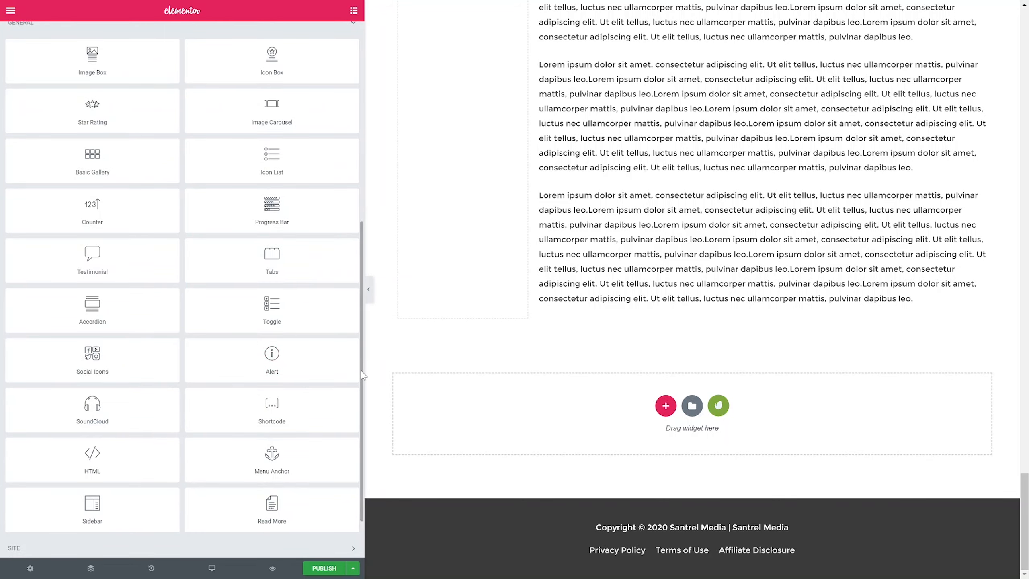
pyautogui.moveTo(362, 372); pyautogui.dragTo(364, 323)
pyautogui.scroll(5, 326, 179)
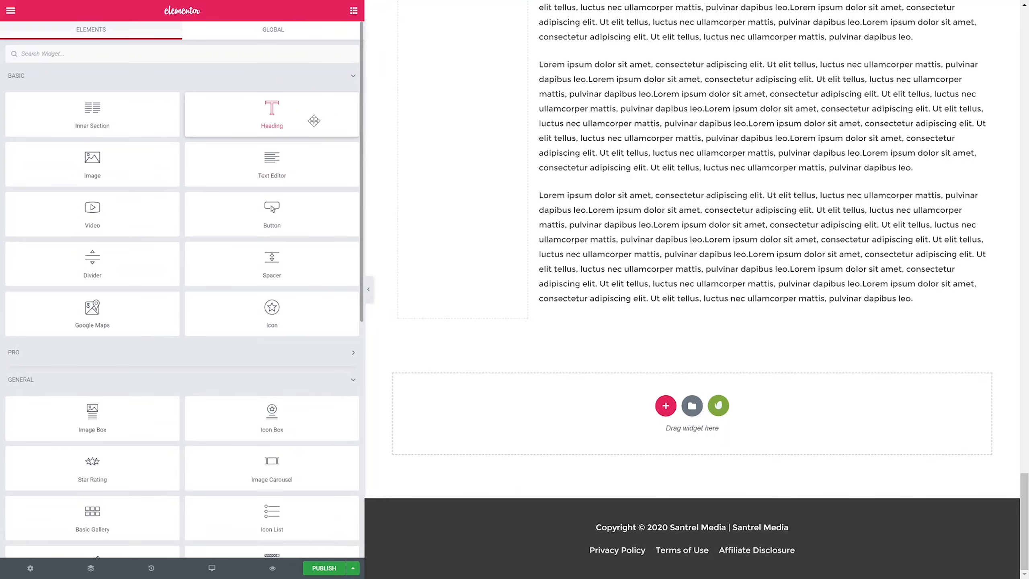
pyautogui.scroll(-6, 310, 254)
pyautogui.scroll(-3, 310, 389)
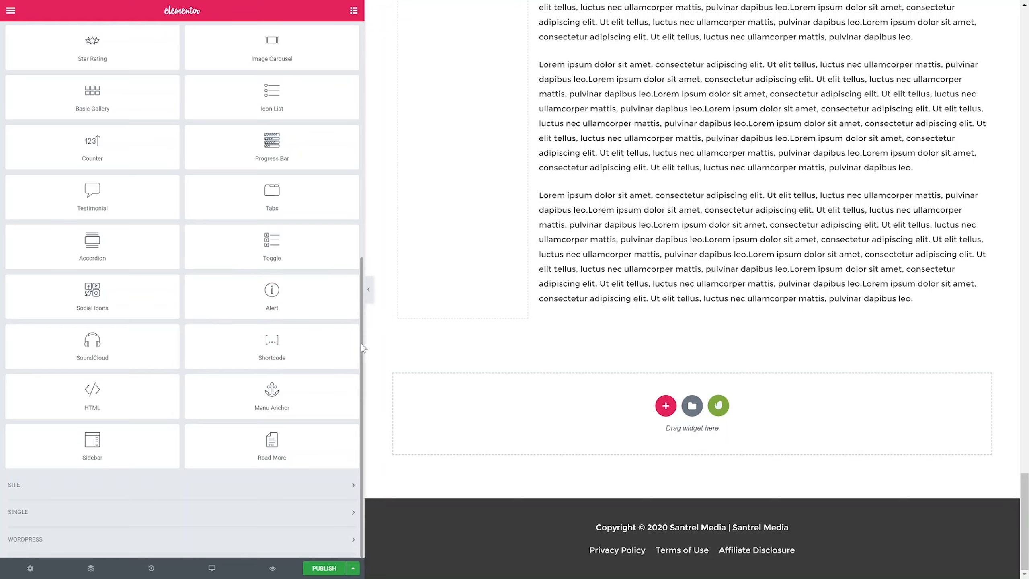
pyautogui.scroll(2, 363, 347)
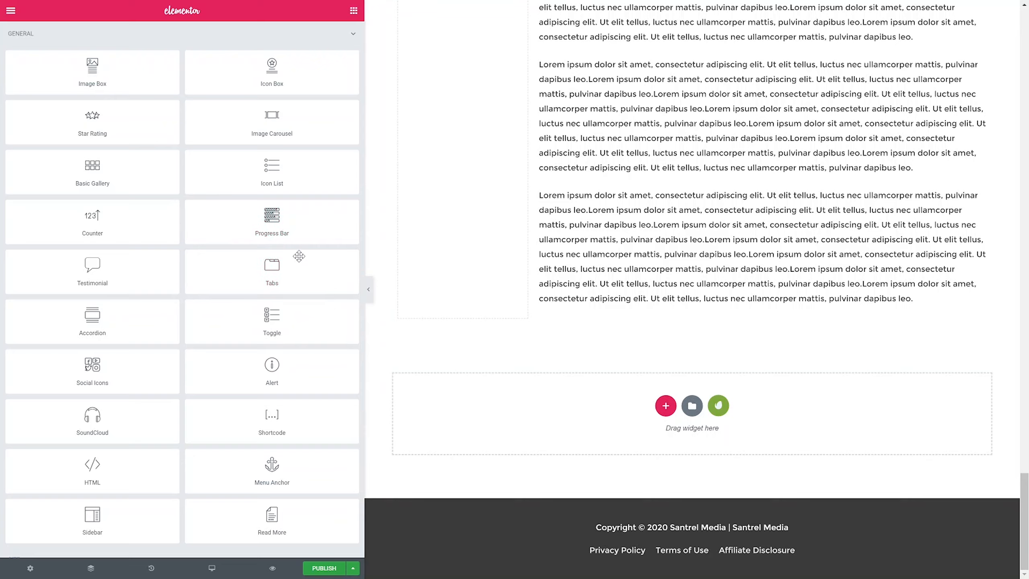
pyautogui.scroll(-3, 361, 336)
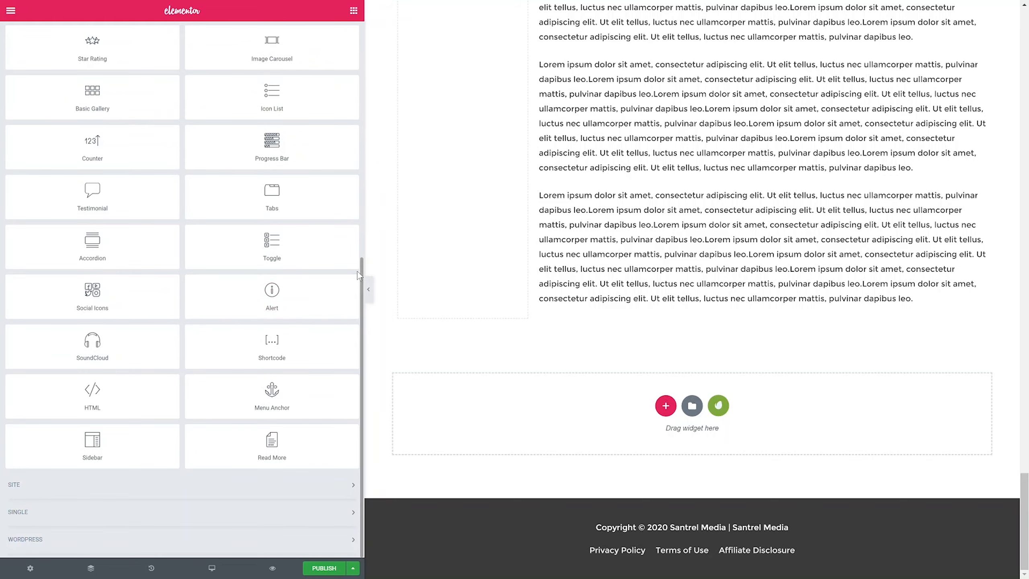
pyautogui.moveTo(362, 281); pyautogui.dragTo(363, 114)
pyautogui.scroll(-8, 271, 237)
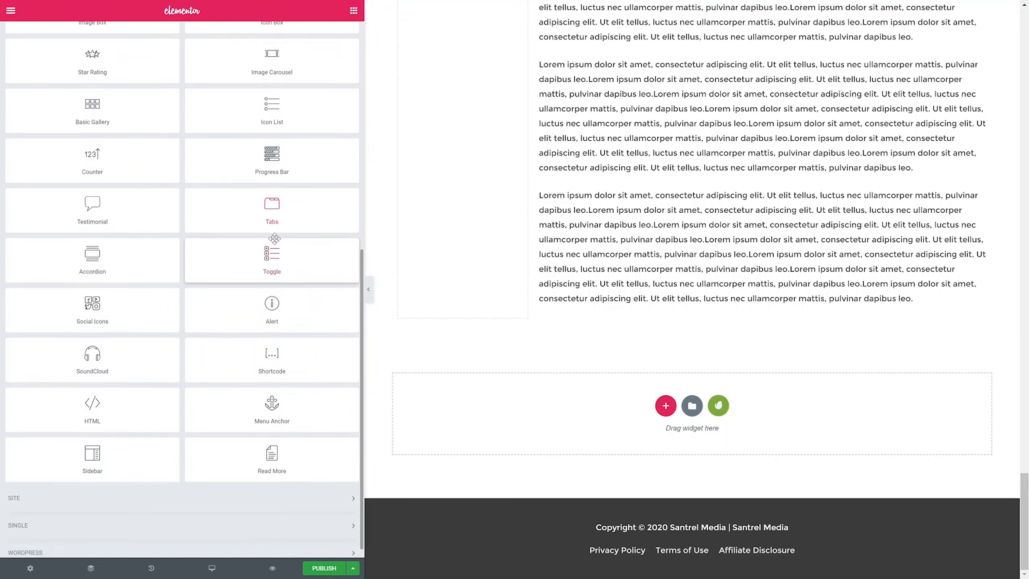
pyautogui.scroll(10, 273, 263)
pyautogui.scroll(-2, 273, 263)
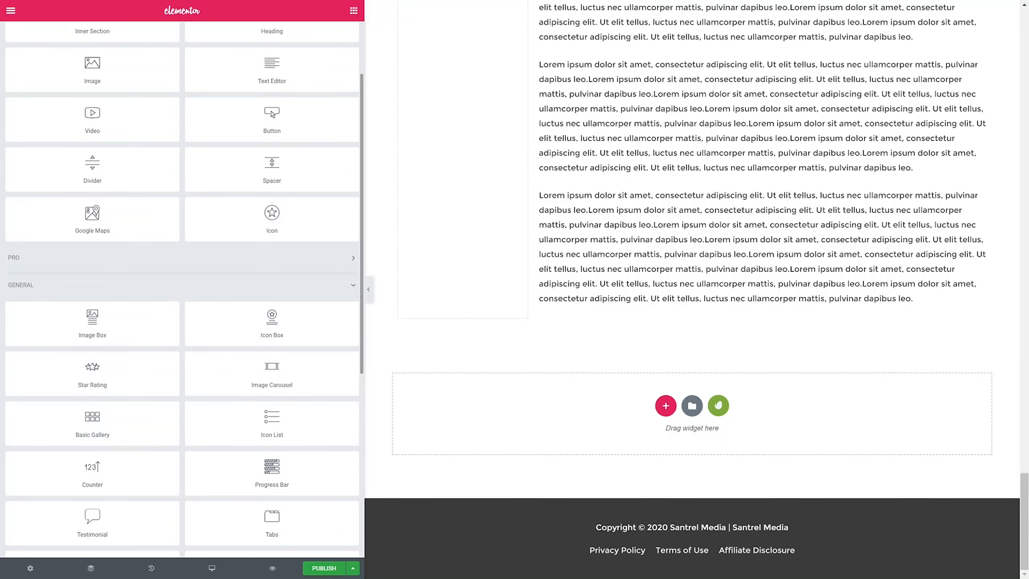
pyautogui.scroll(-10, 206, 363)
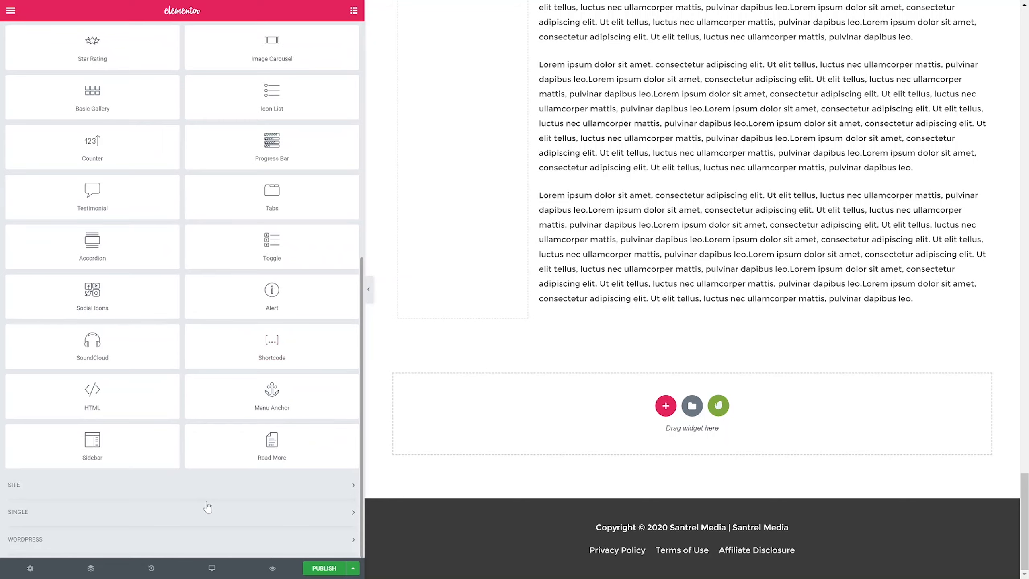
pyautogui.scroll(13, 211, 499)
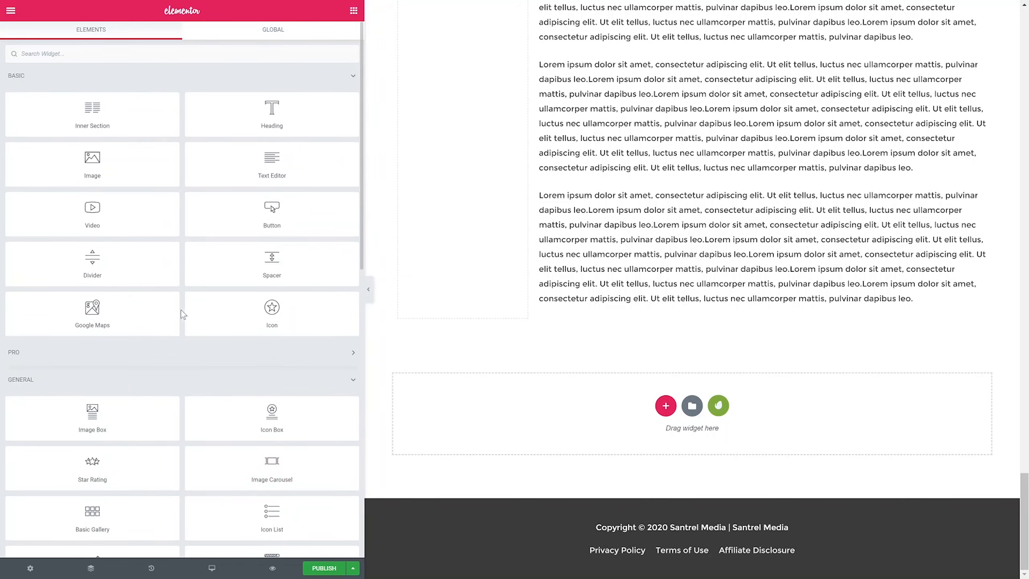
pyautogui.click(98, 352)
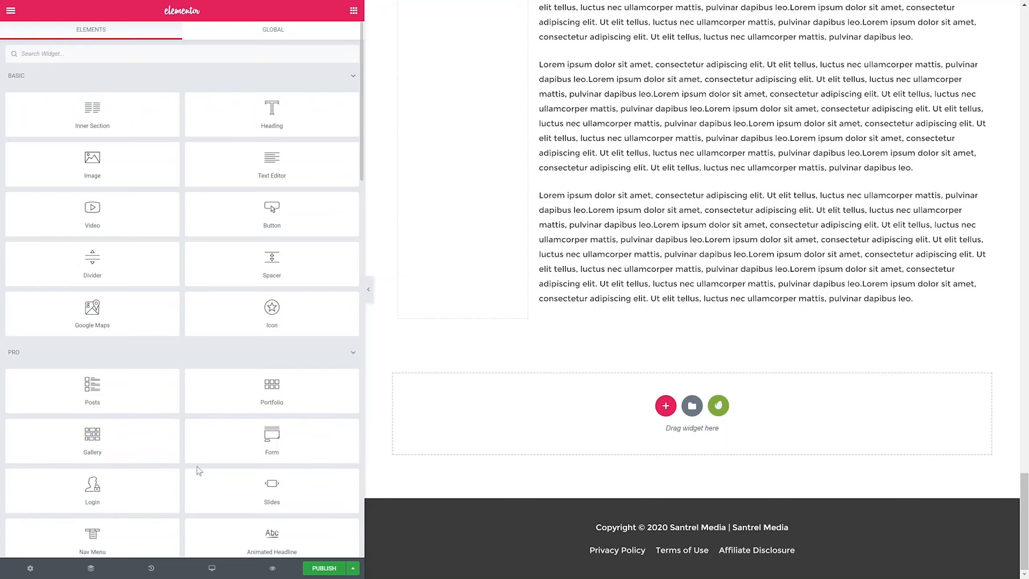
pyautogui.scroll(-8, 219, 452)
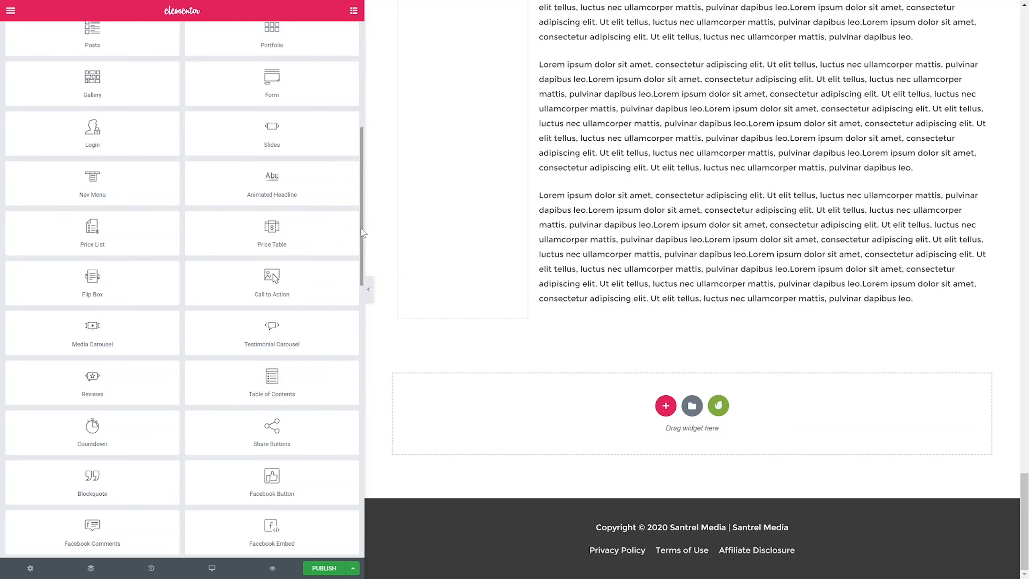
pyautogui.scroll(1, 363, 233)
pyautogui.scroll(-3, 356, 247)
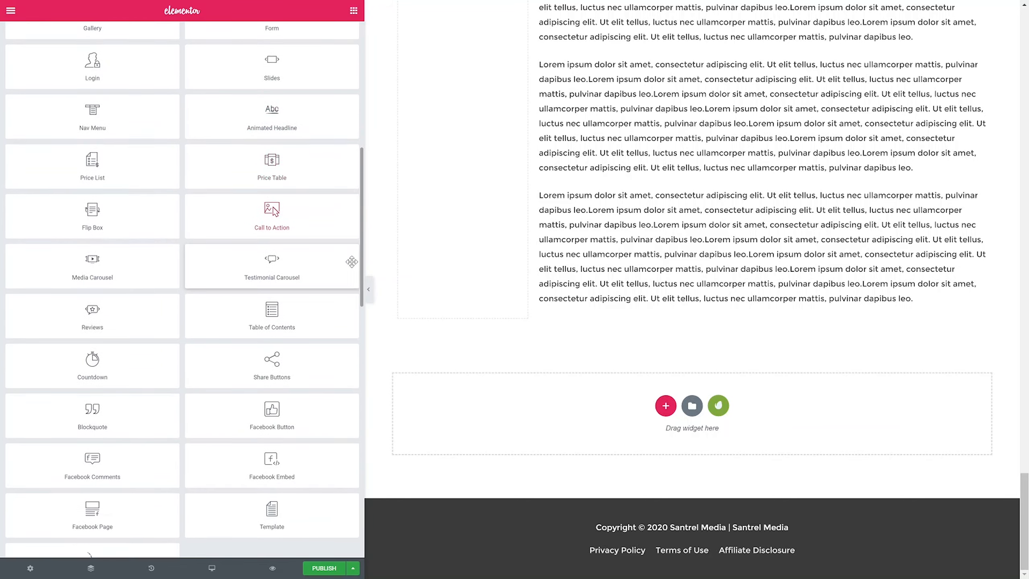
pyautogui.scroll(-3, 352, 261)
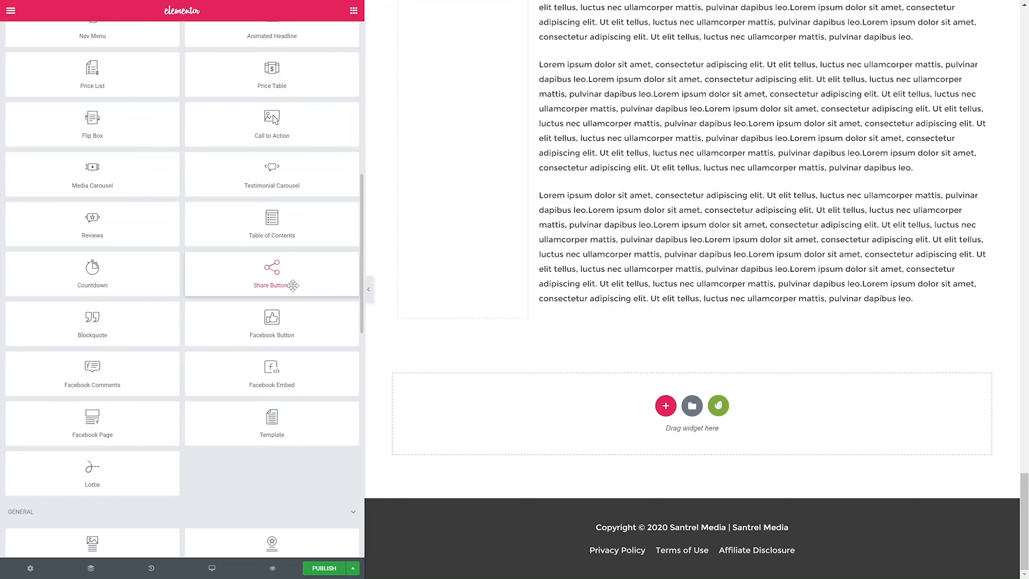
# Drop a Facebook Page widget into the empty bottom section and select the page name in its link.
pyautogui.moveTo(119, 433); pyautogui.dragTo(555, 397)
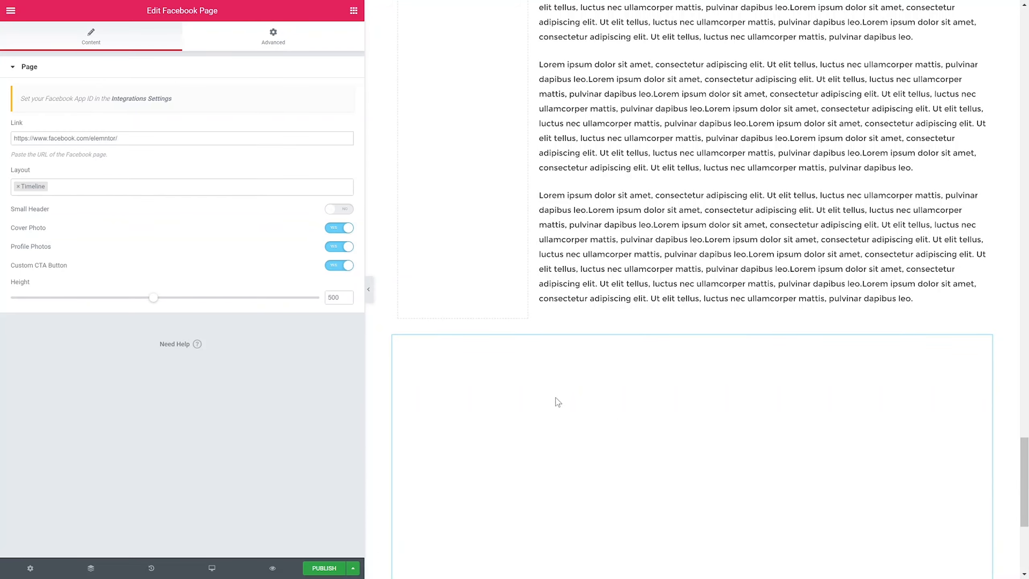
pyautogui.scroll(-4, 734, 441)
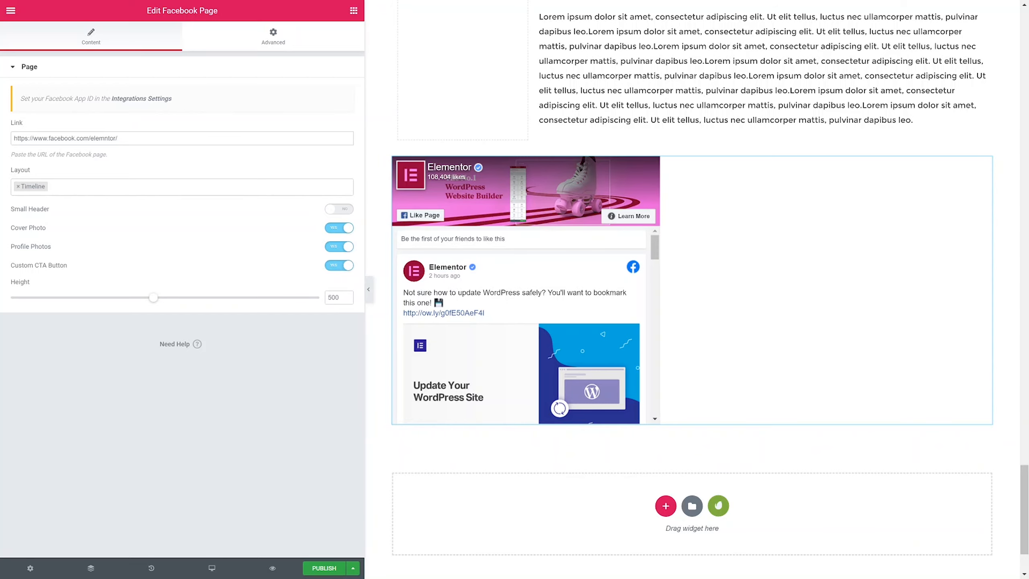
pyautogui.moveTo(91, 139); pyautogui.dragTo(118, 138)
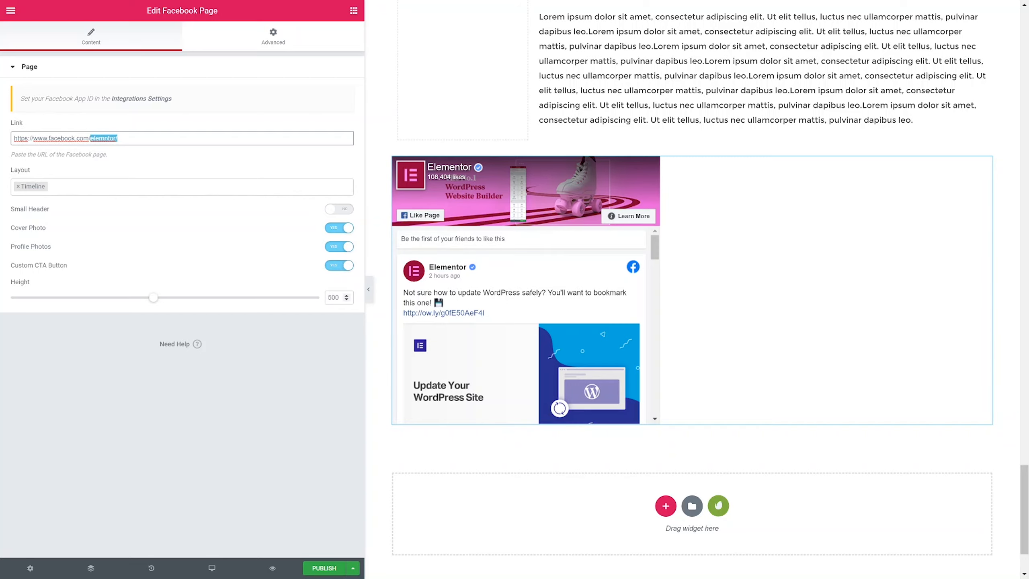
pyautogui.moveTo(653, 247)
pyautogui.mouseDown()
pyautogui.moveTo(655, 327)
pyautogui.moveTo(654, 247)
pyautogui.mouseUp()
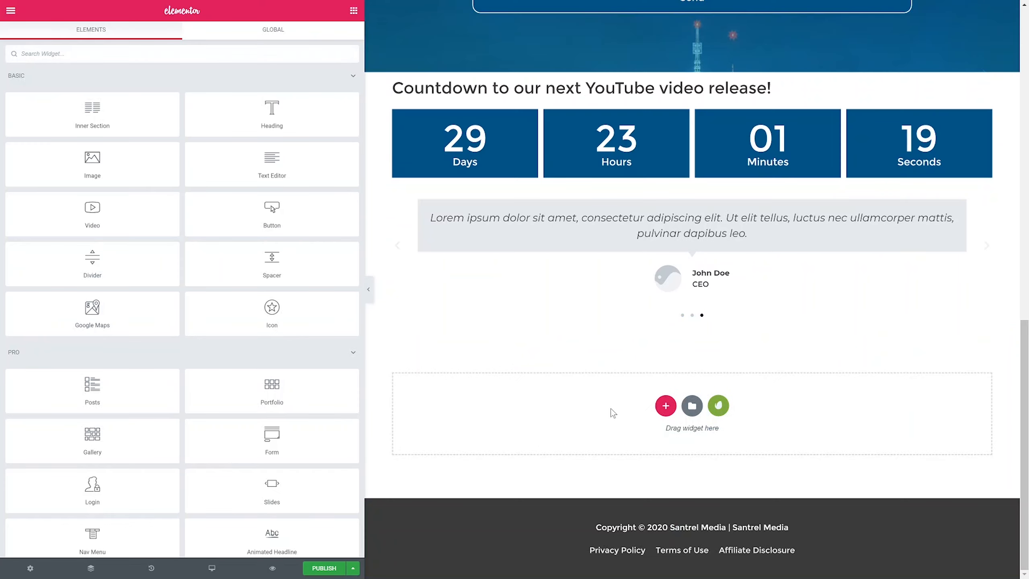
# Save the Press Contact page as a draft and bring up the editor's main menu.
pyautogui.scroll(18, 611, 409)
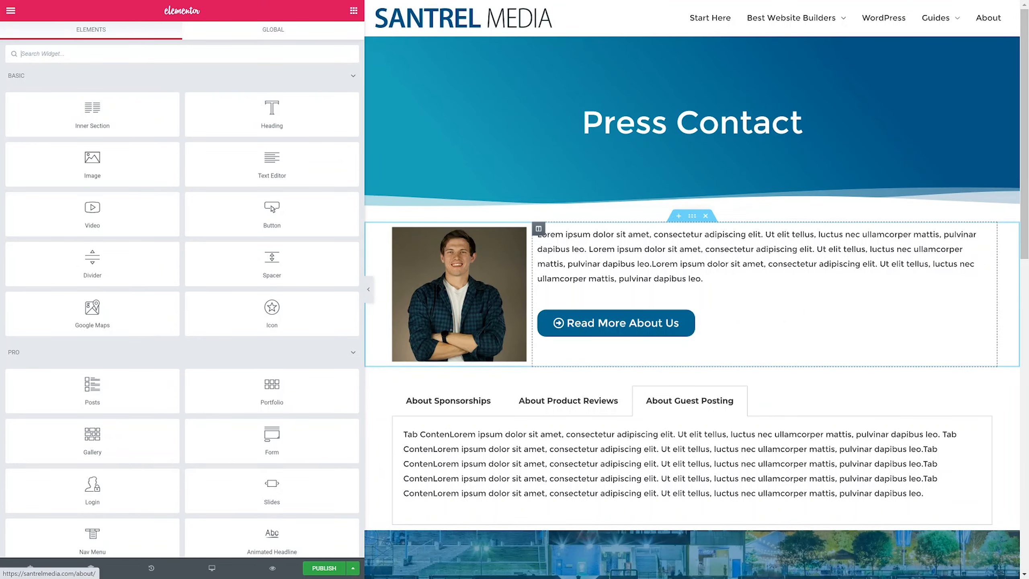
pyautogui.scroll(-10, 684, 356)
pyautogui.scroll(10, 684, 360)
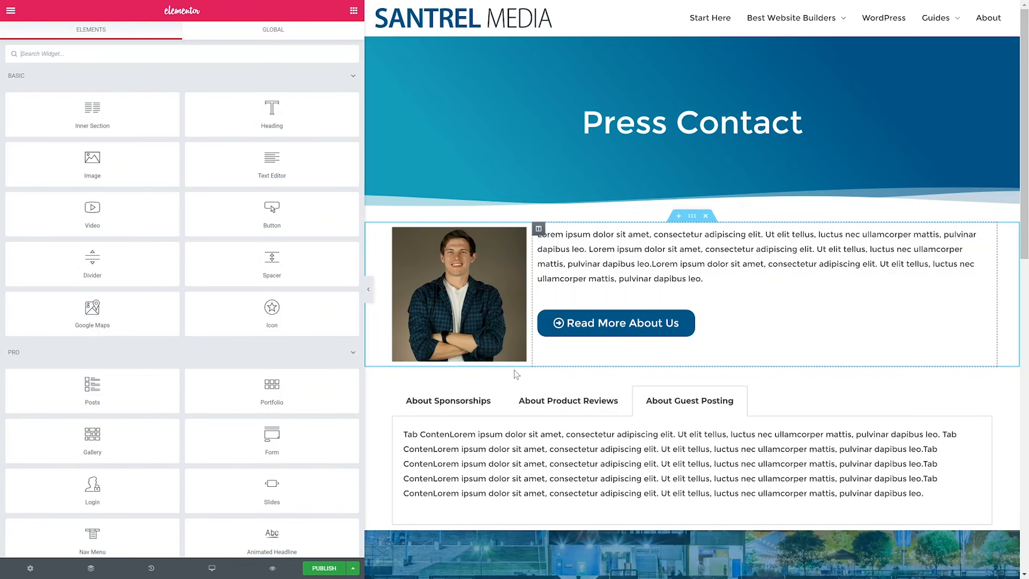
pyautogui.scroll(-4, 678, 407)
pyautogui.scroll(-4, 677, 404)
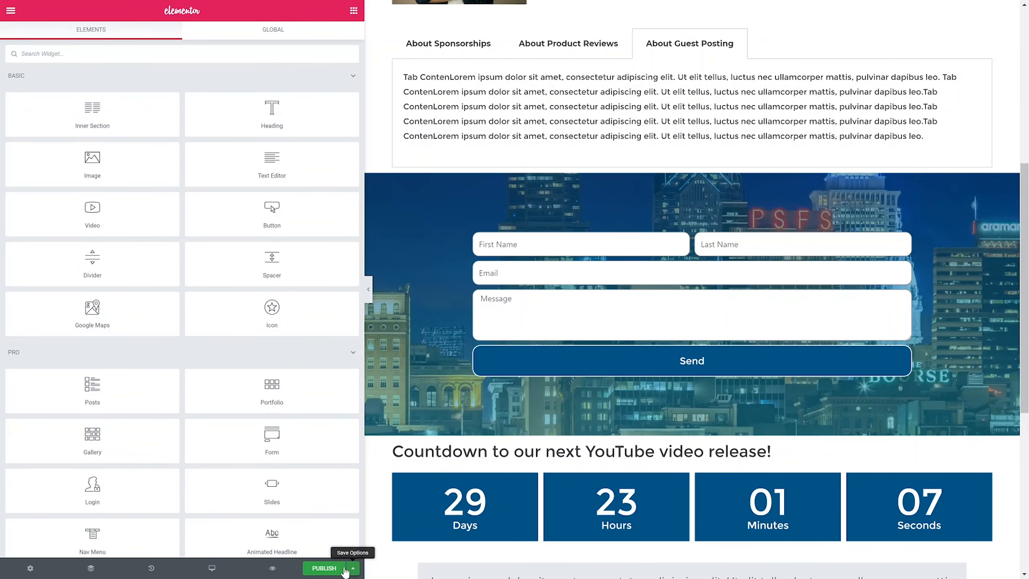
pyautogui.click(353, 569)
pyautogui.click(311, 526)
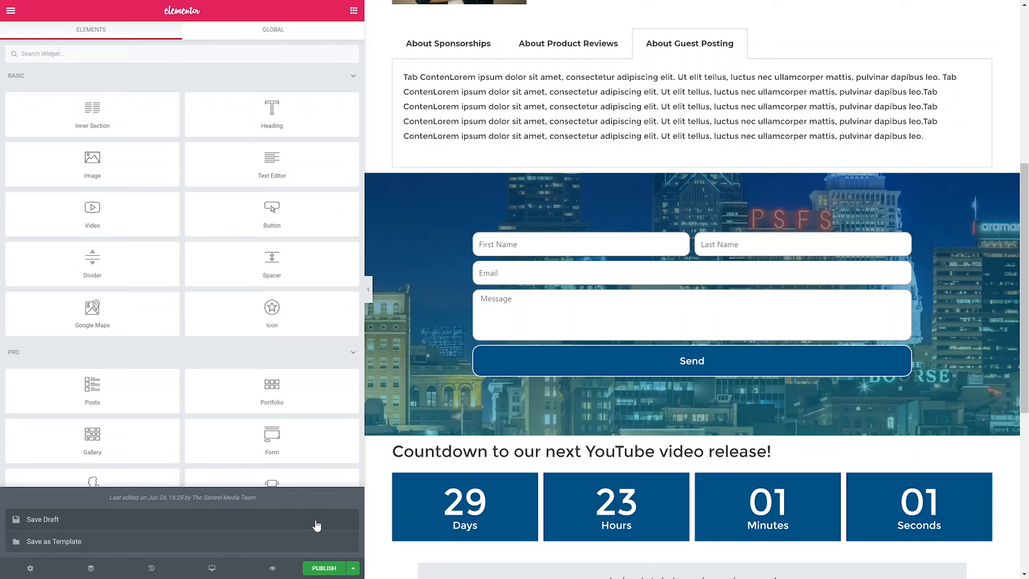
pyautogui.click(316, 525)
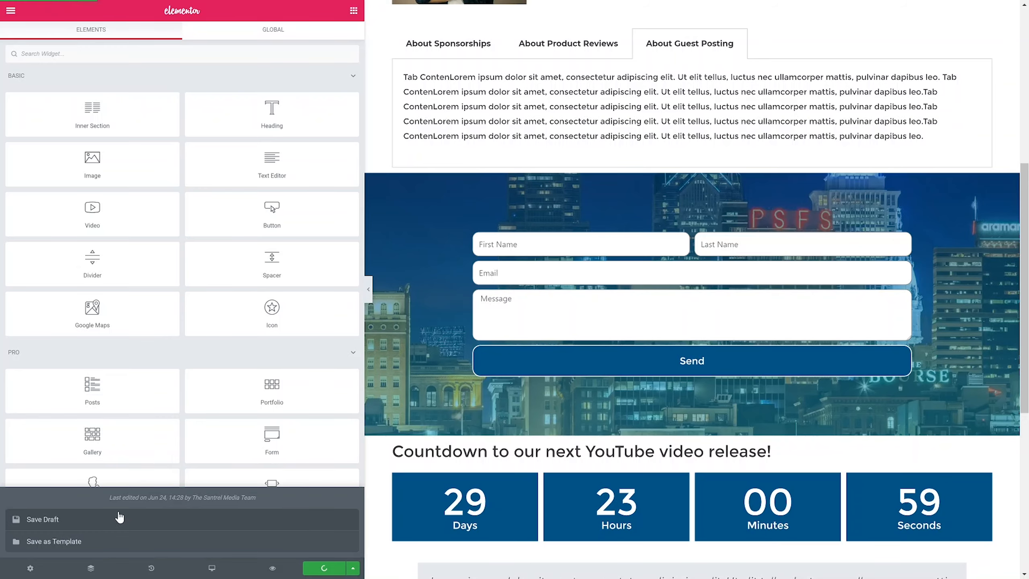
pyautogui.click(11, 11)
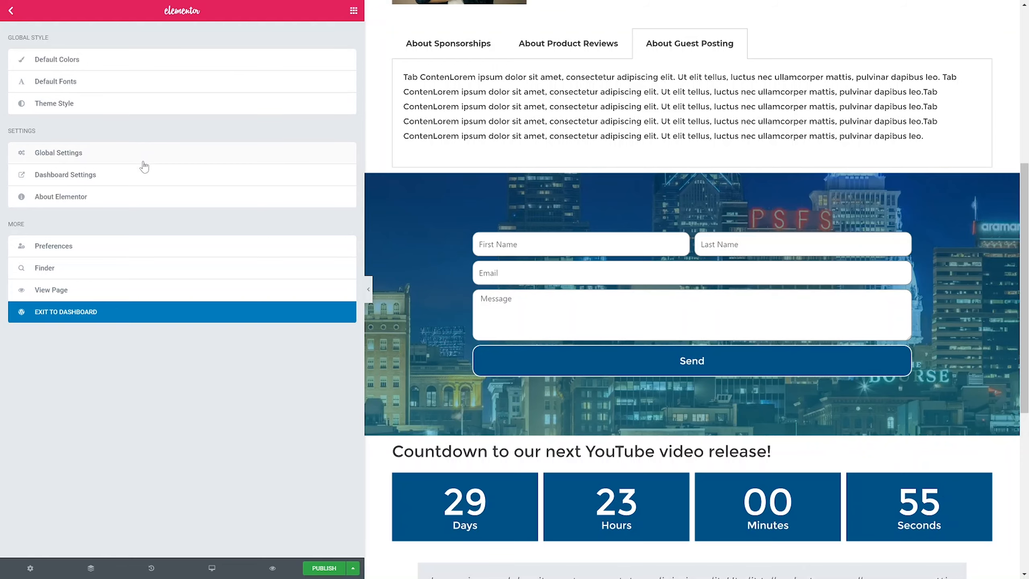
pyautogui.scroll(5, 719, 263)
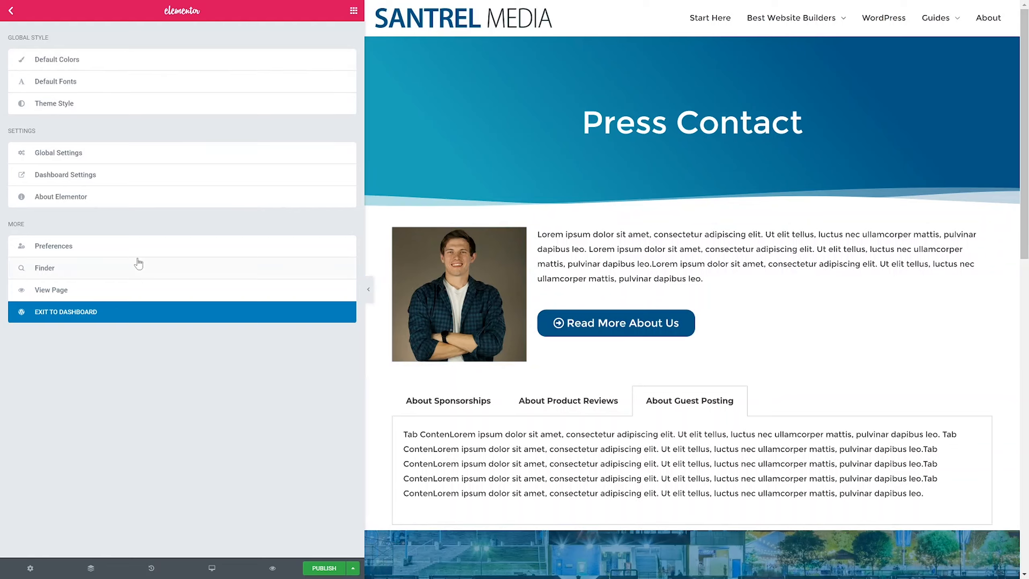
# Leave Elementor for the dashboard and start a new post titled 'This is a blog article' with an excerpt.
pyautogui.click(150, 323)
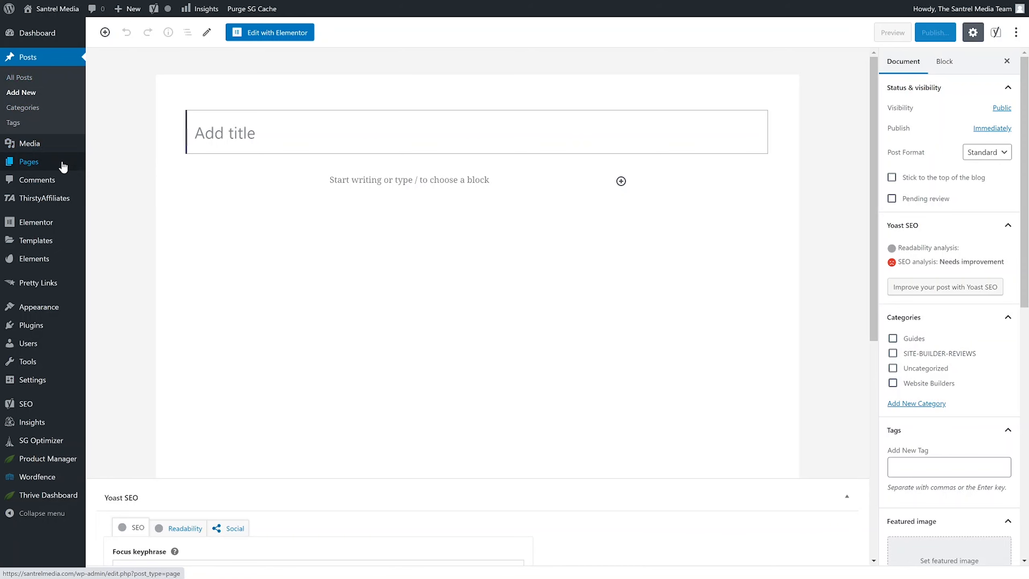
pyautogui.moveTo(61, 165)
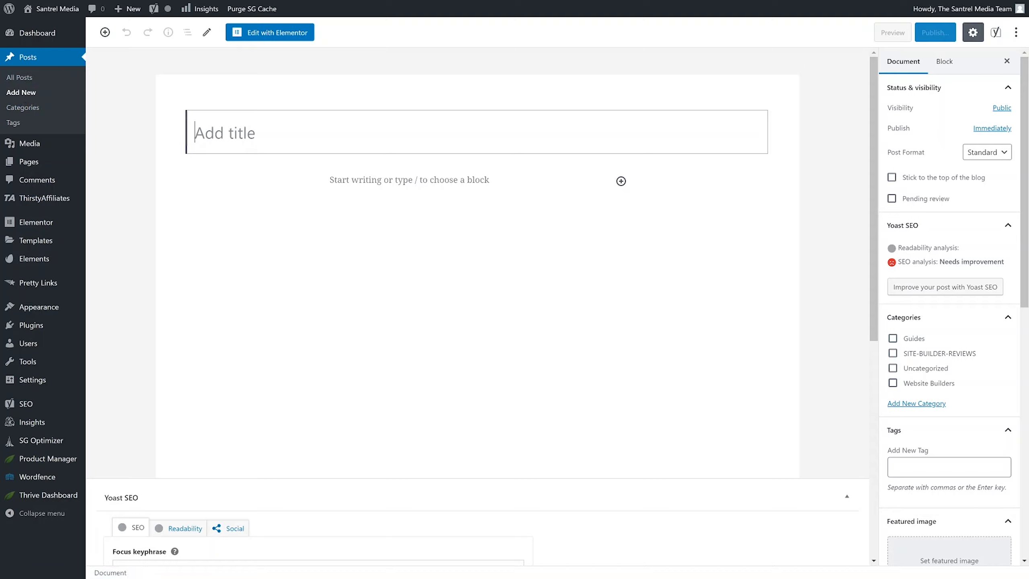
pyautogui.write('This')
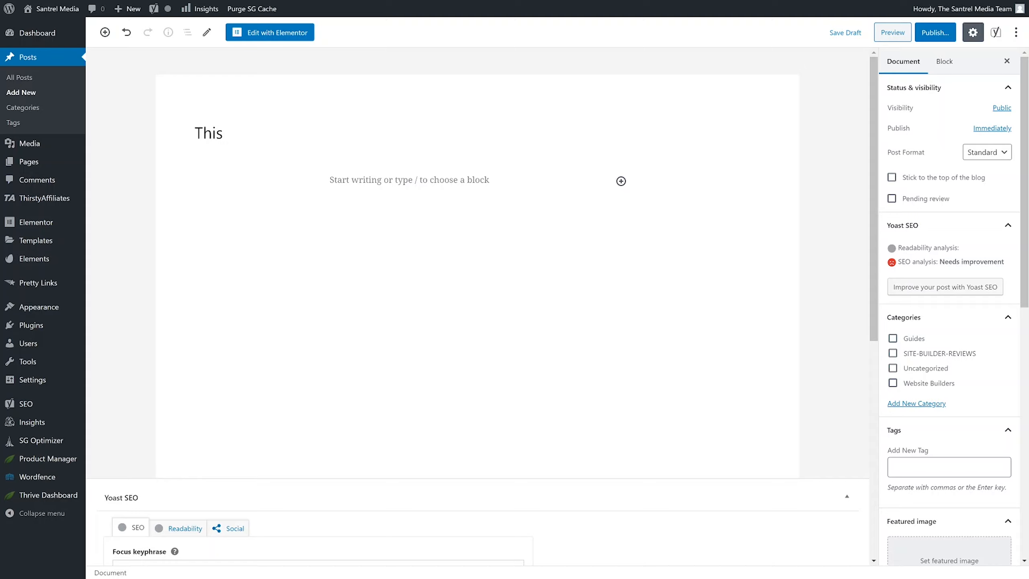
pyautogui.write(' is a blog article')
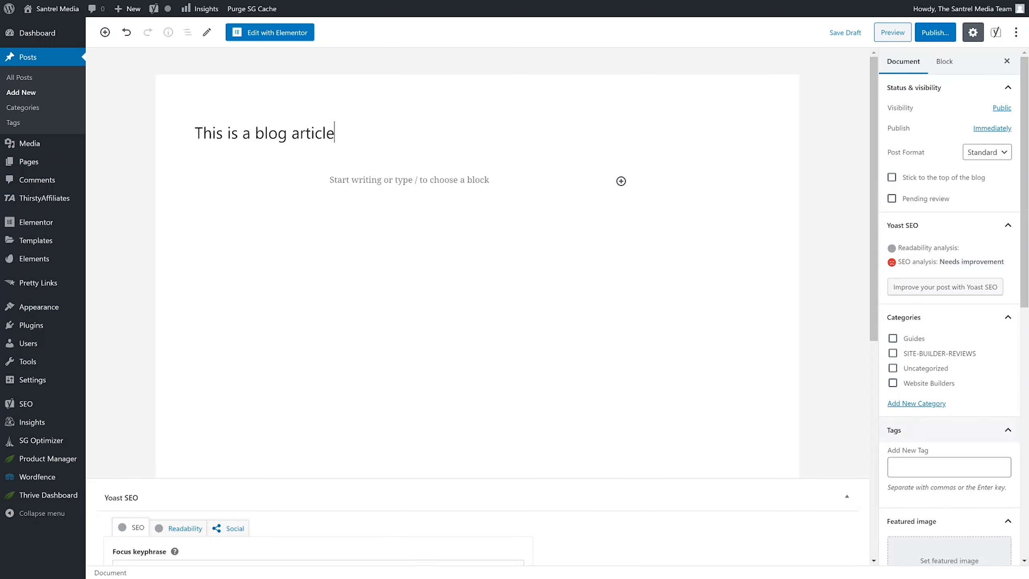
pyautogui.scroll(-8, 924, 428)
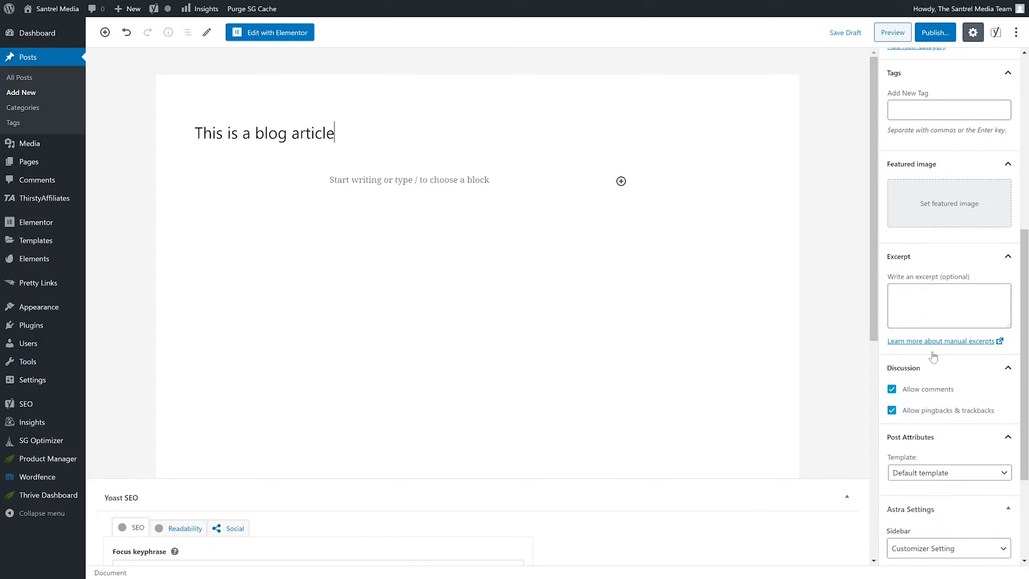
pyautogui.click(897, 294)
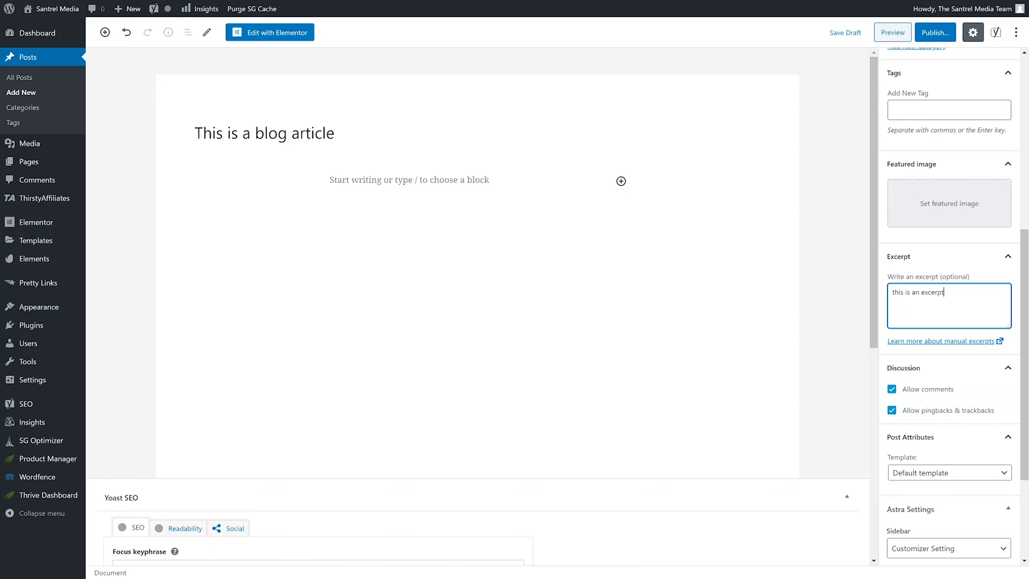
pyautogui.scroll(-3, 920, 368)
pyautogui.scroll(15, 919, 369)
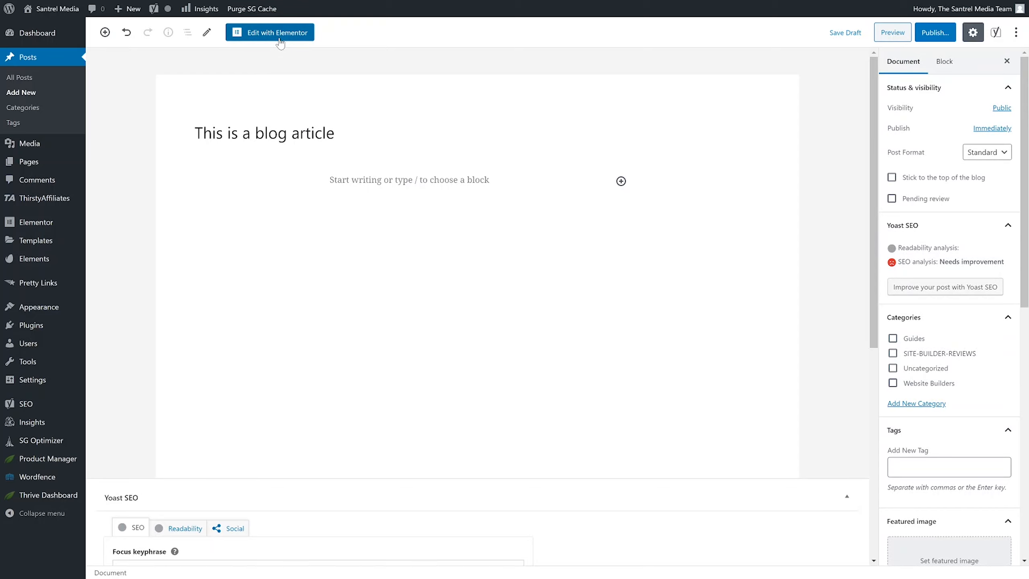
# Paste Lorem ipsum text repeatedly into a body paragraph to make the post long.
pyautogui.click(453, 209)
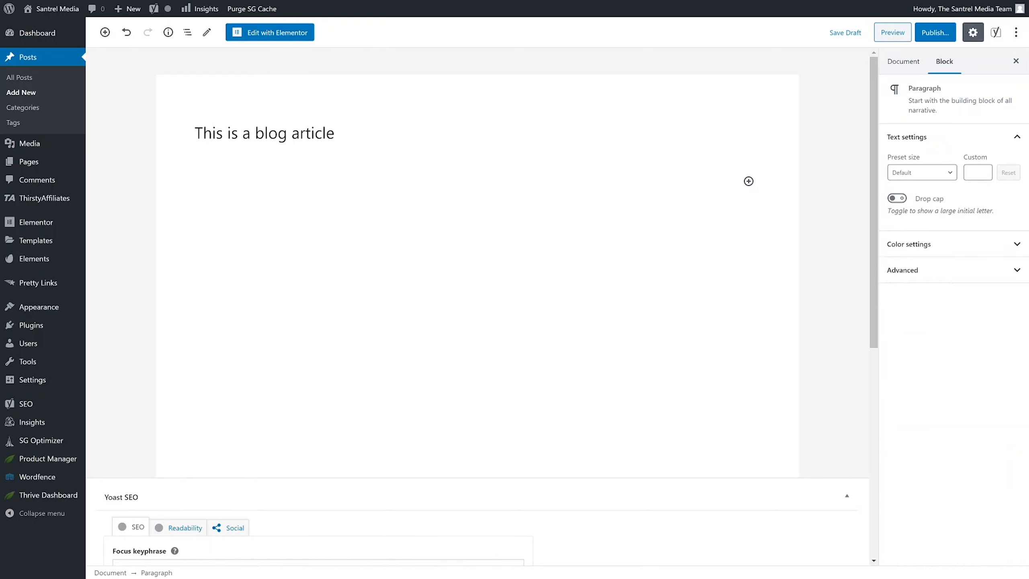
pyautogui.write('Tab ContenLorem ipsum dolor sit amet, consectetur adipiscing elit. Ut elit tellus, luctus nec ullamcorper mattis, pulvinar dapibus leo.')
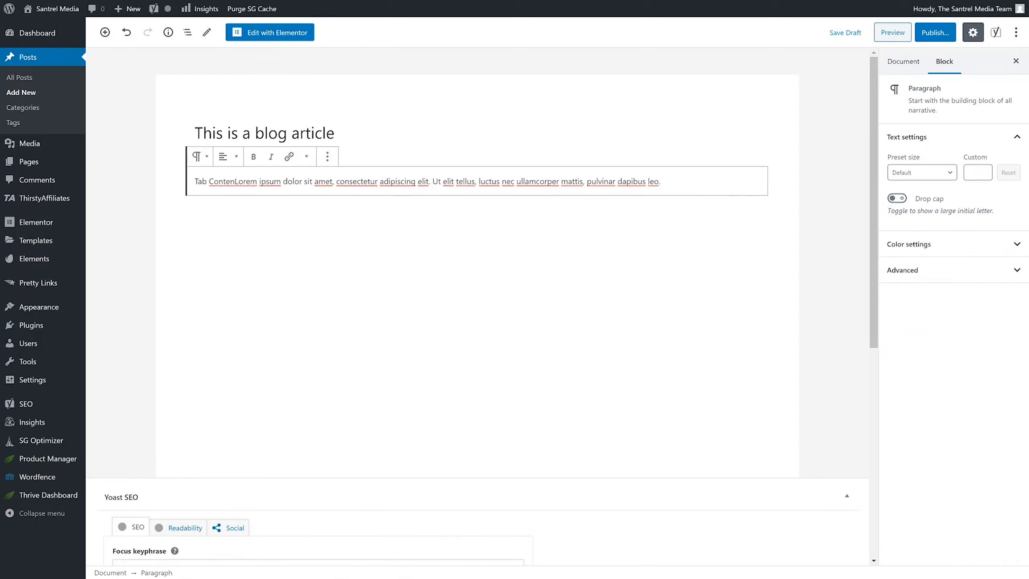
pyautogui.hotkey('ctrl', 'v')
pyautogui.hotkey('ctrl', 'v')
pyautogui.hotkey('ctrl', 'v')
pyautogui.hotkey('ctrl', 'v')
pyautogui.hotkey('ctrl', 'v')
pyautogui.hotkey('ctrl', 'v')
pyautogui.hotkey('ctrl', 'v')
pyautogui.hotkey('ctrl', 'v')
pyautogui.hotkey('ctrl', 'v')
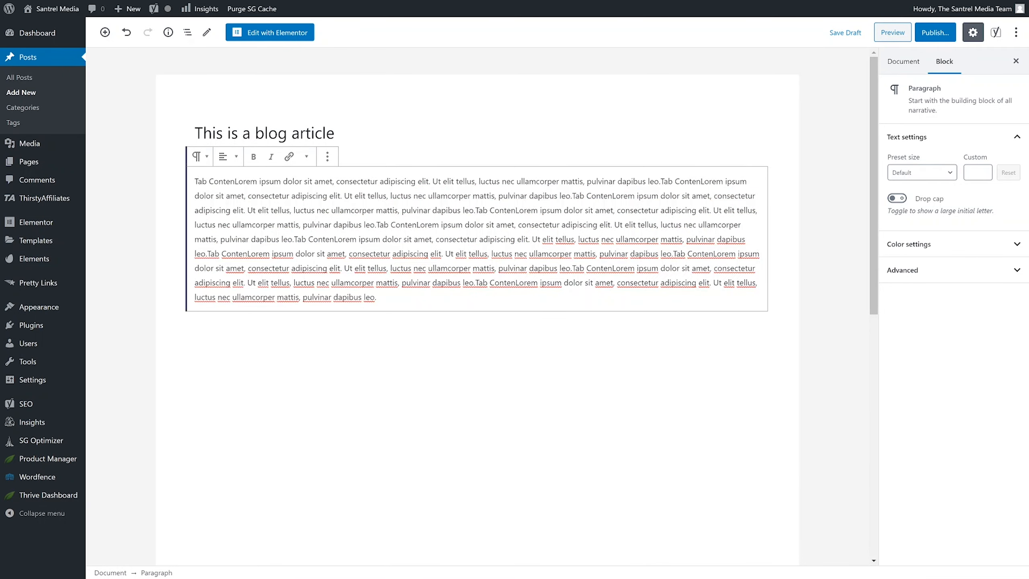
pyautogui.hotkey('ctrl', 'a')
pyautogui.hotkey('ctrl', 'c')
pyautogui.hotkey('ctrl', 'v')
pyautogui.hotkey('ctrl', 'v')
pyautogui.hotkey('ctrl', 'v')
pyautogui.hotkey('ctrl', 'v')
pyautogui.hotkey('ctrl', 'v')
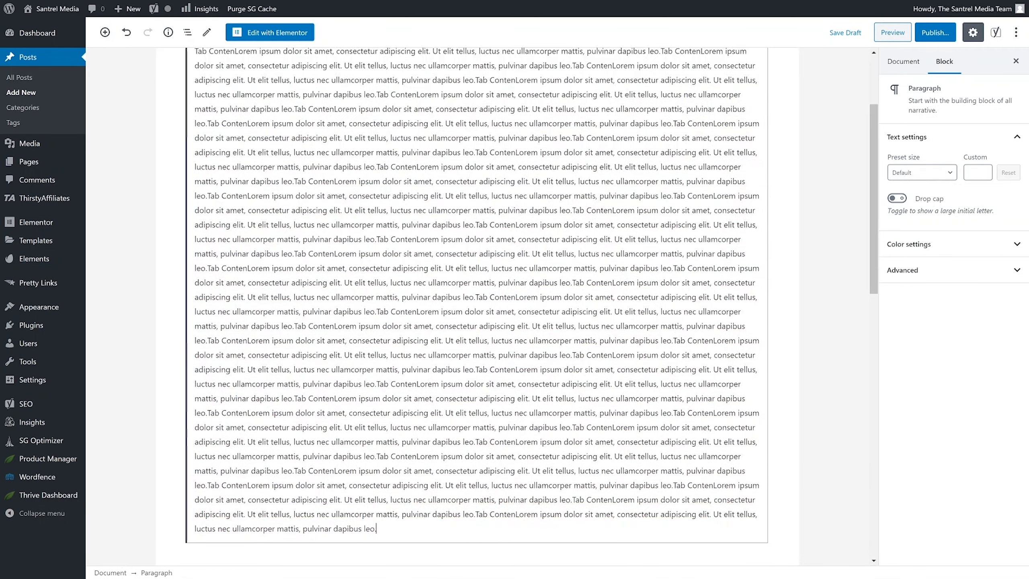
pyautogui.scroll(7, 477, 306)
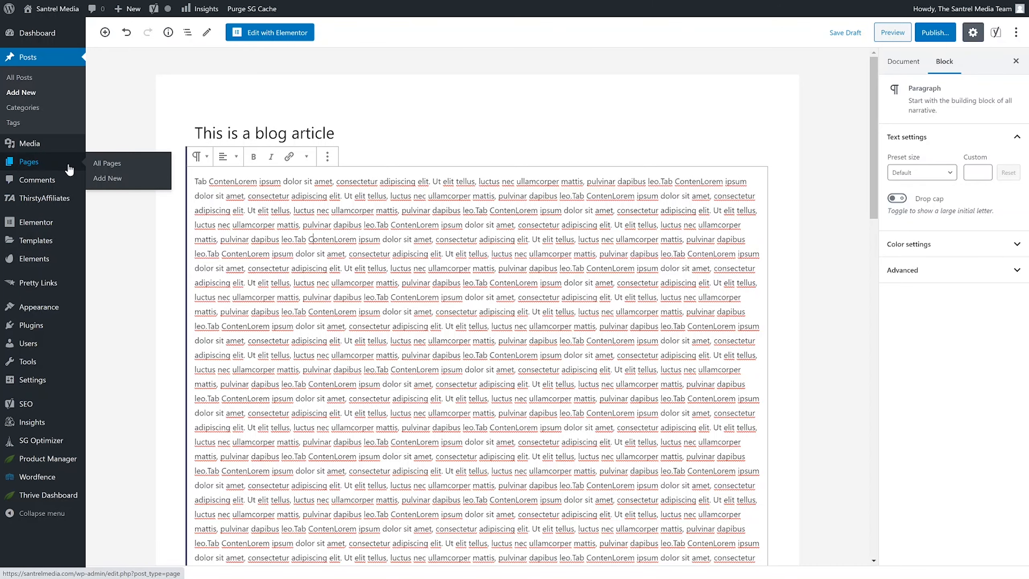
# Open the blog article in Elementor, then exit and revert it to the default WordPress editor.
pyautogui.click(259, 34)
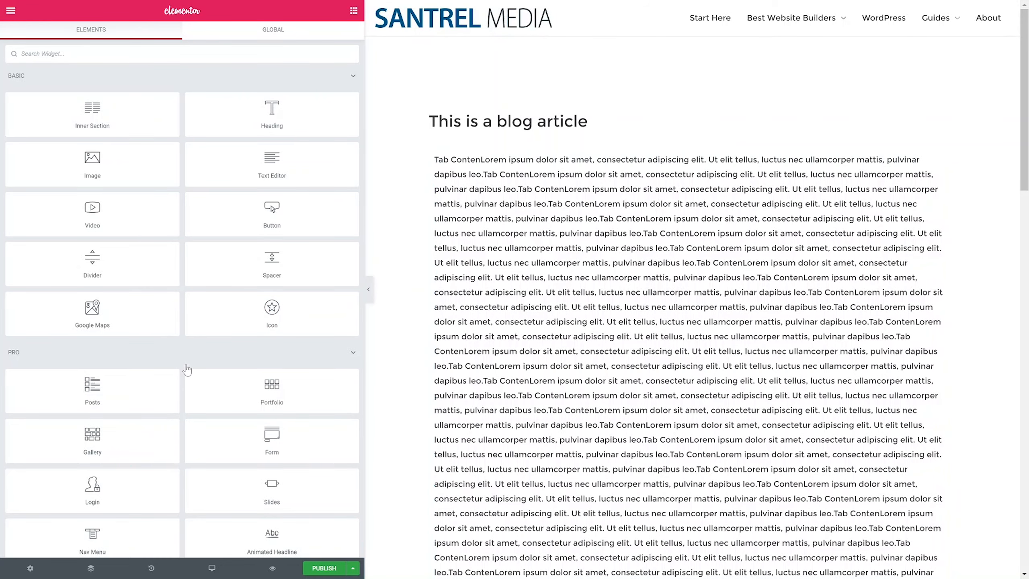
pyautogui.scroll(-15, 187, 365)
pyautogui.scroll(15, 187, 365)
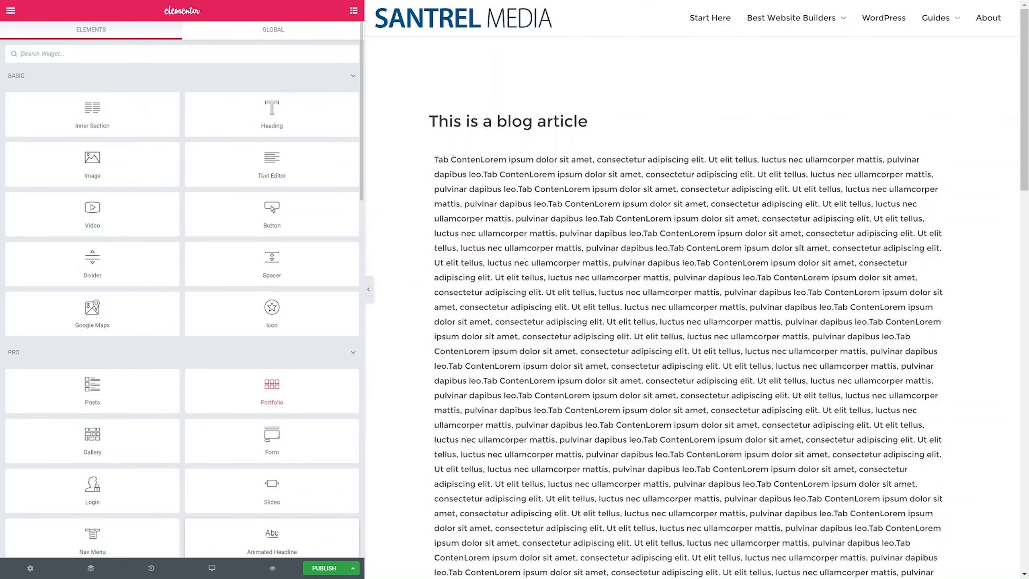
pyautogui.click(11, 12)
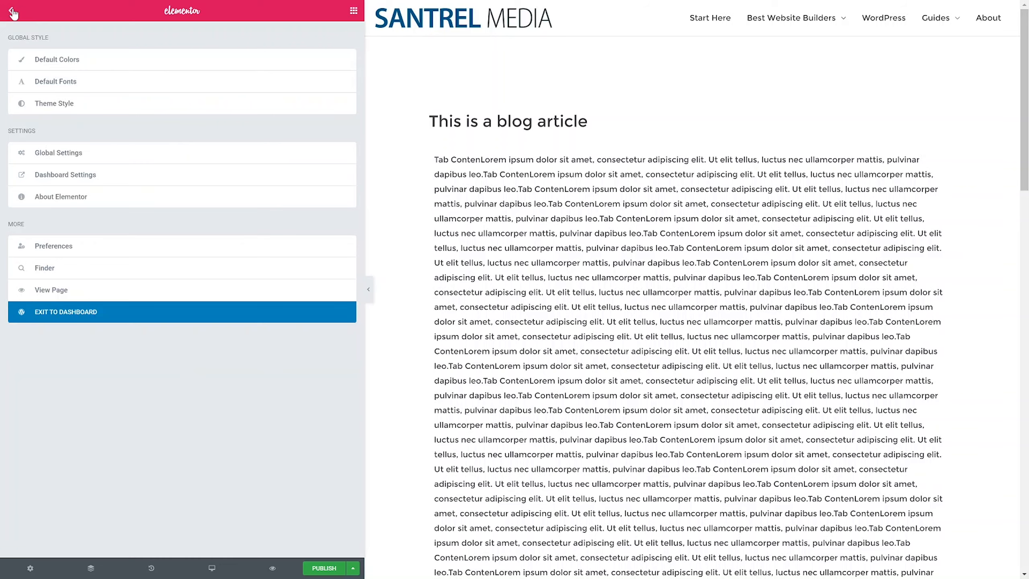
pyautogui.click(48, 318)
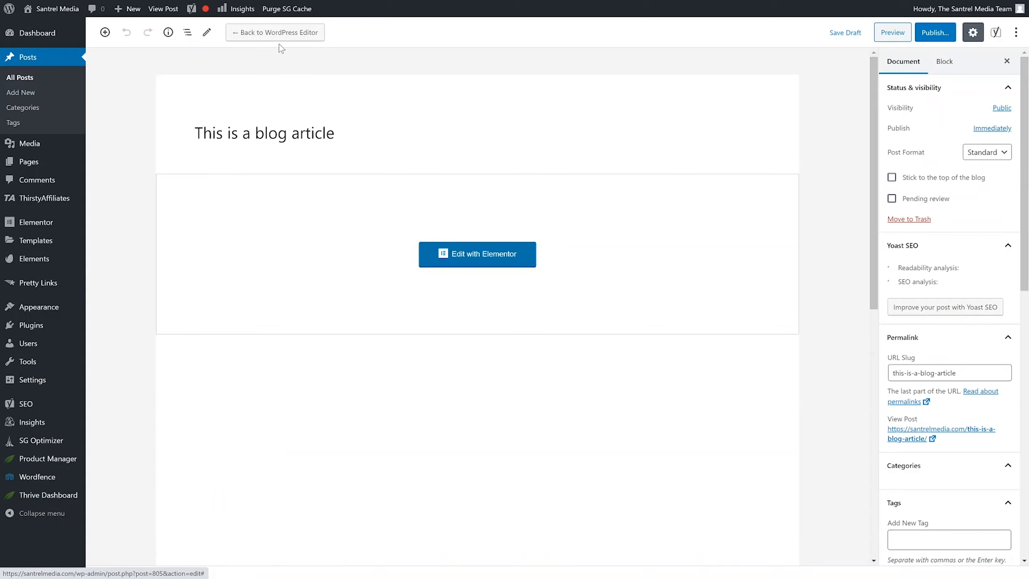
pyautogui.click(276, 32)
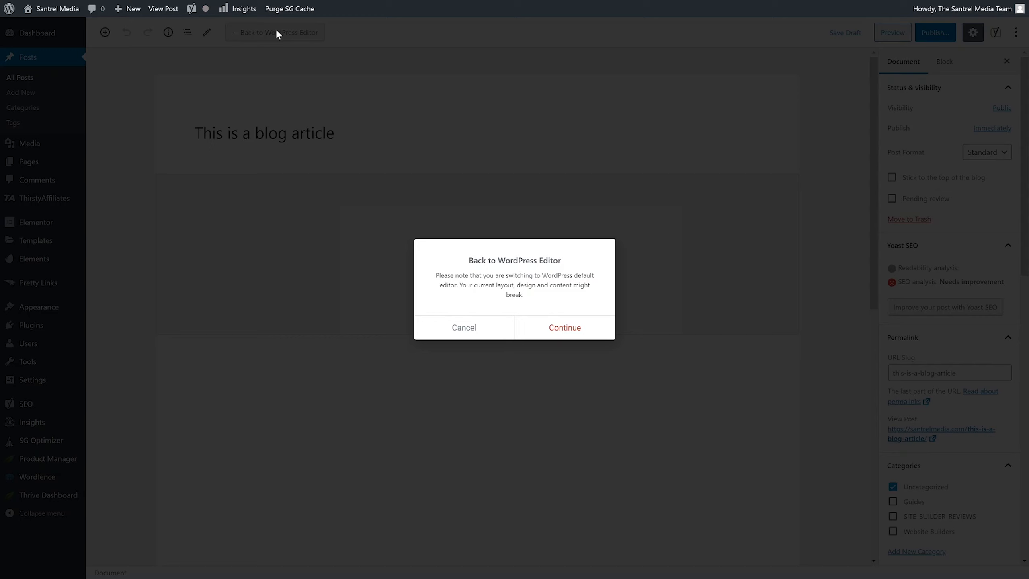
pyautogui.click(584, 333)
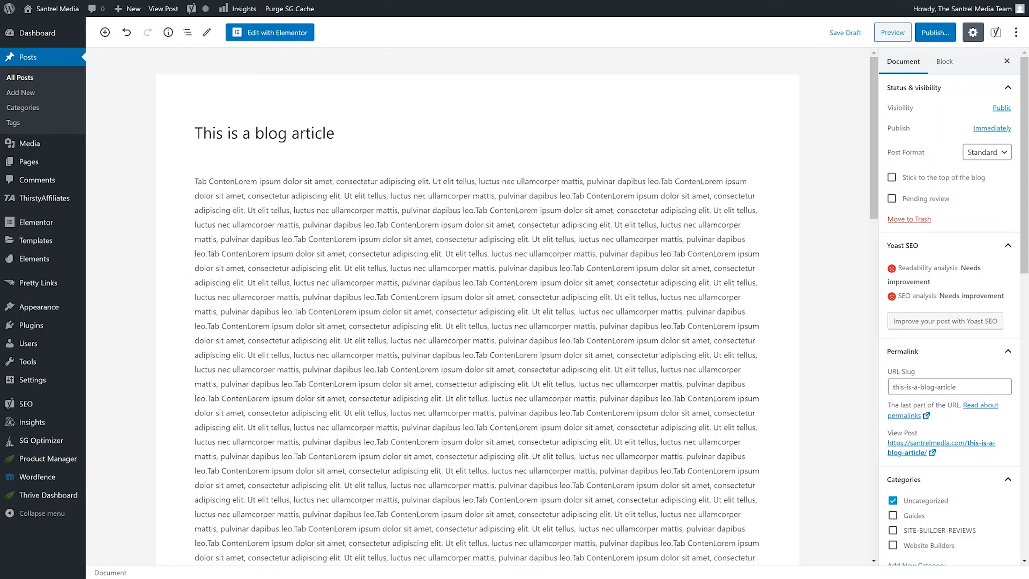
pyautogui.click(47, 241)
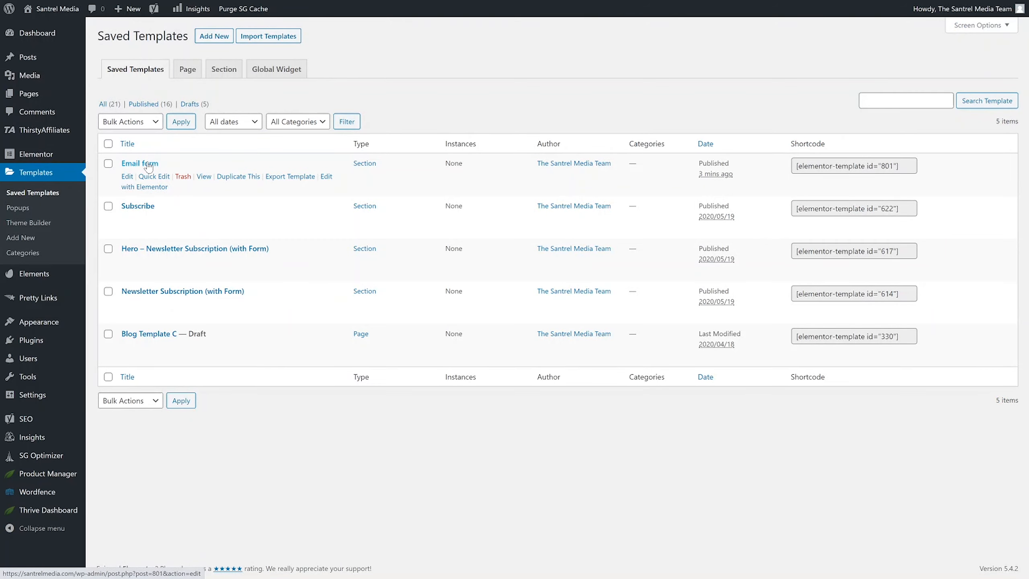
# Create a Single template for Posts named Sample_Template.
pyautogui.click(223, 39)
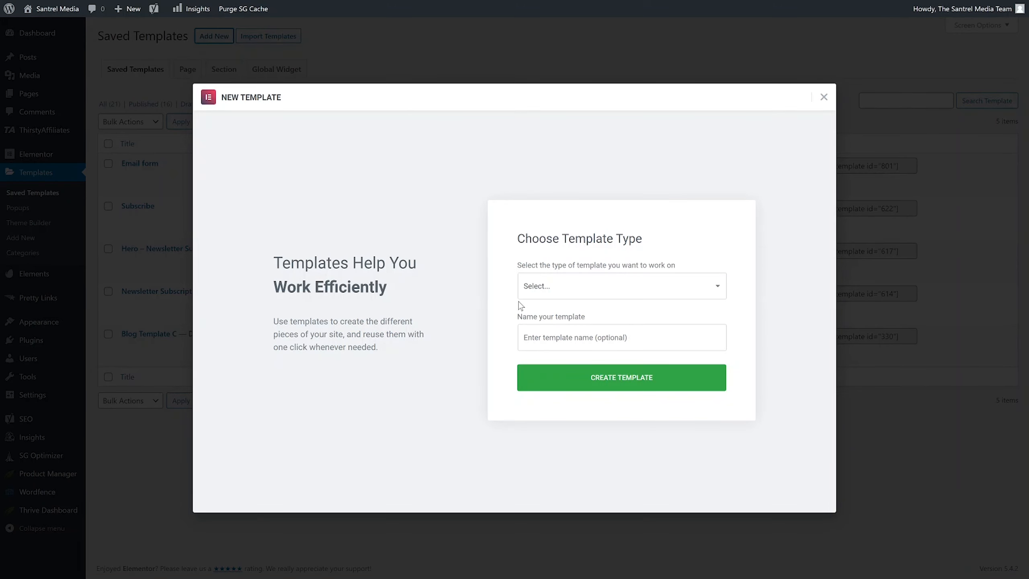
pyautogui.click(550, 291)
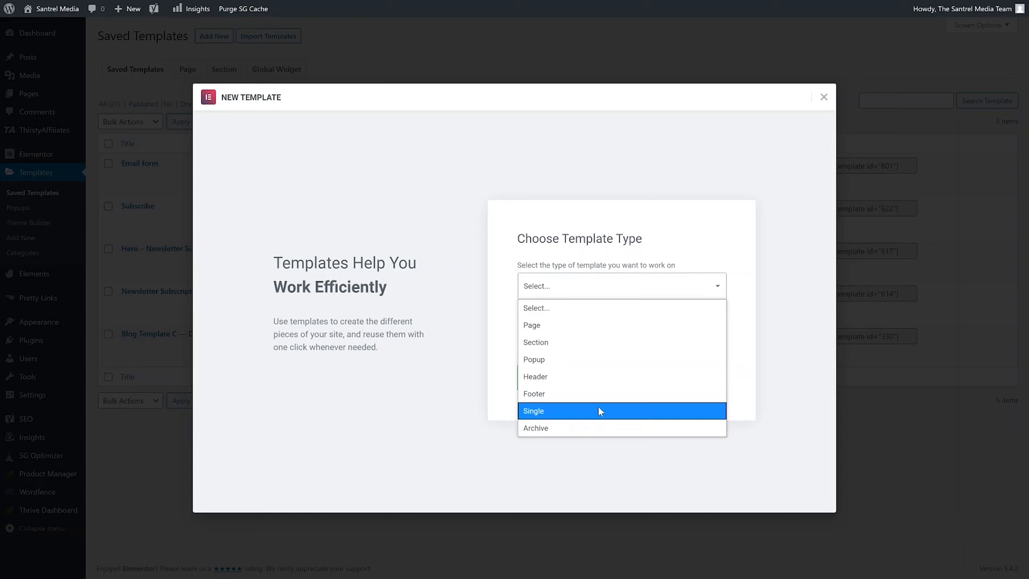
pyautogui.click(608, 416)
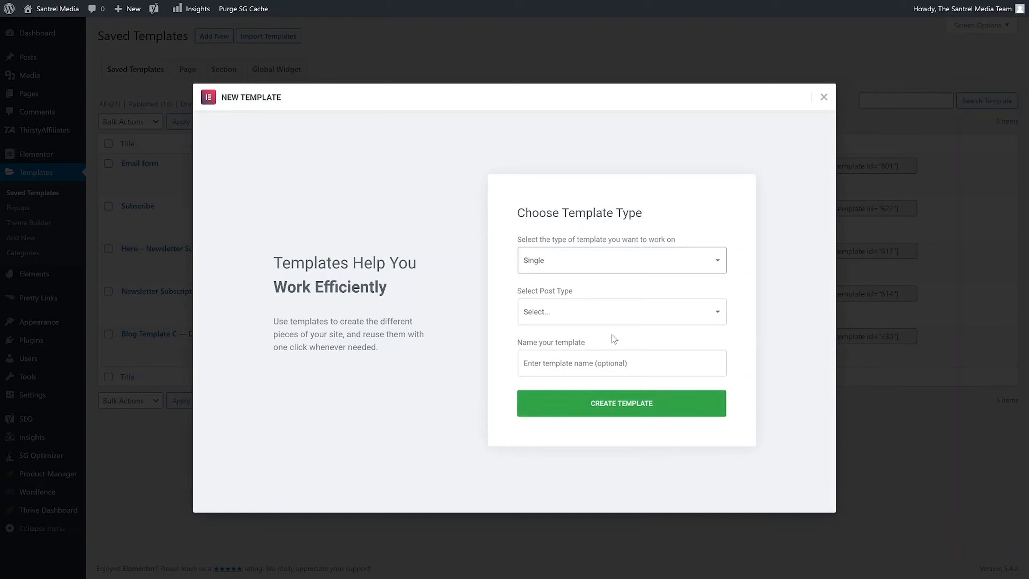
pyautogui.click(630, 311)
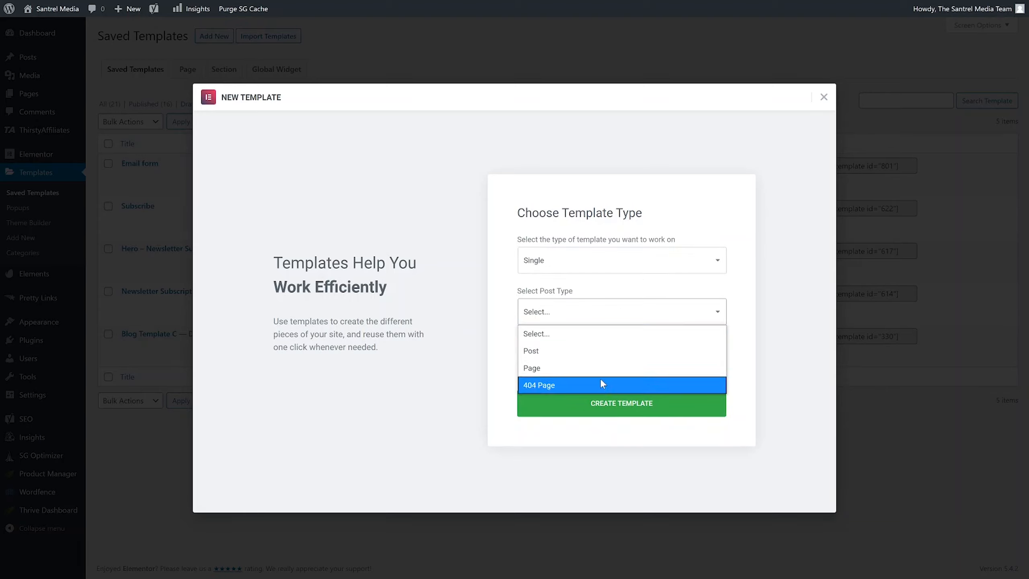
pyautogui.click(609, 351)
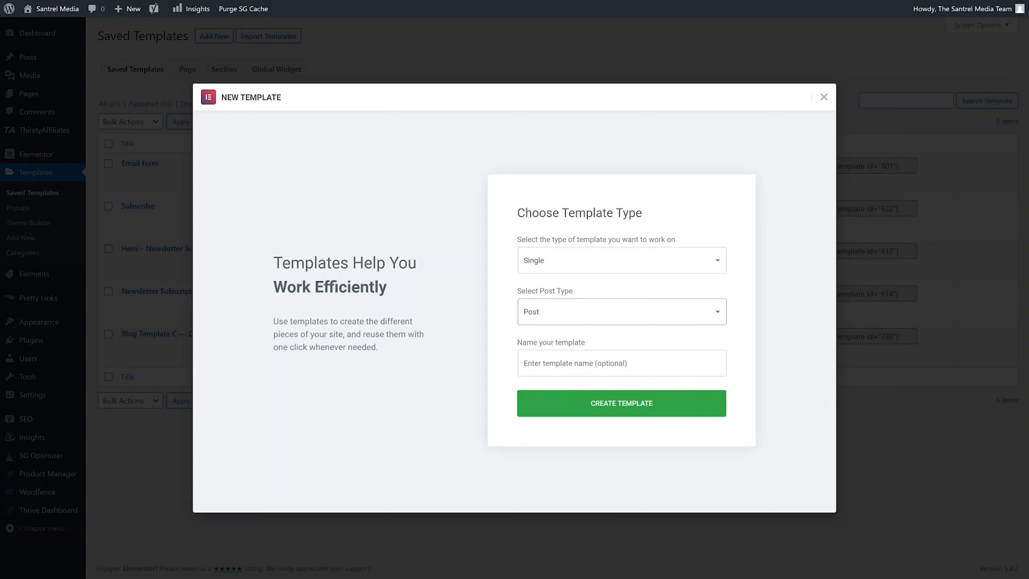
pyautogui.click(622, 363)
pyautogui.write('Sample_Template')
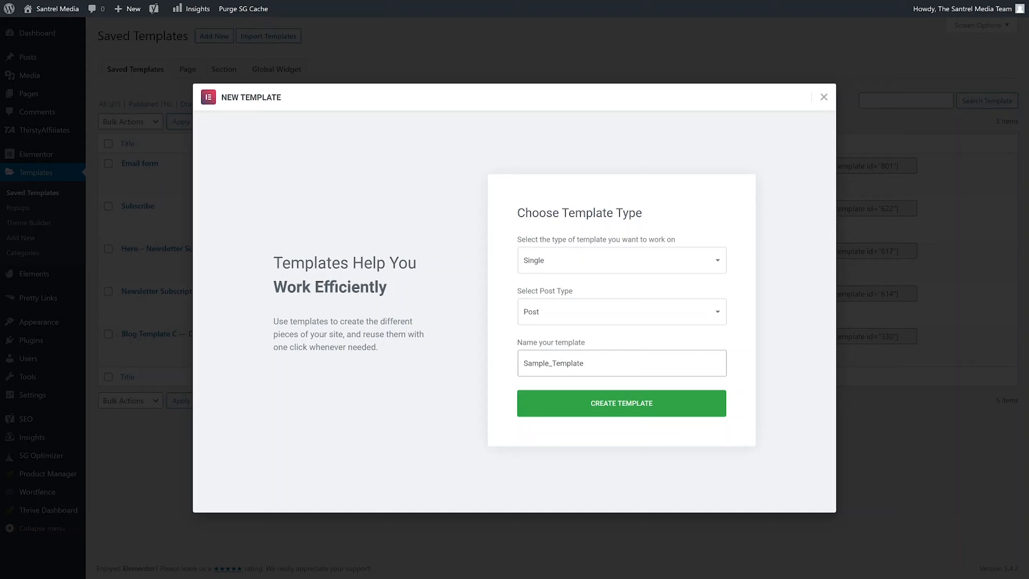
pyautogui.click(618, 405)
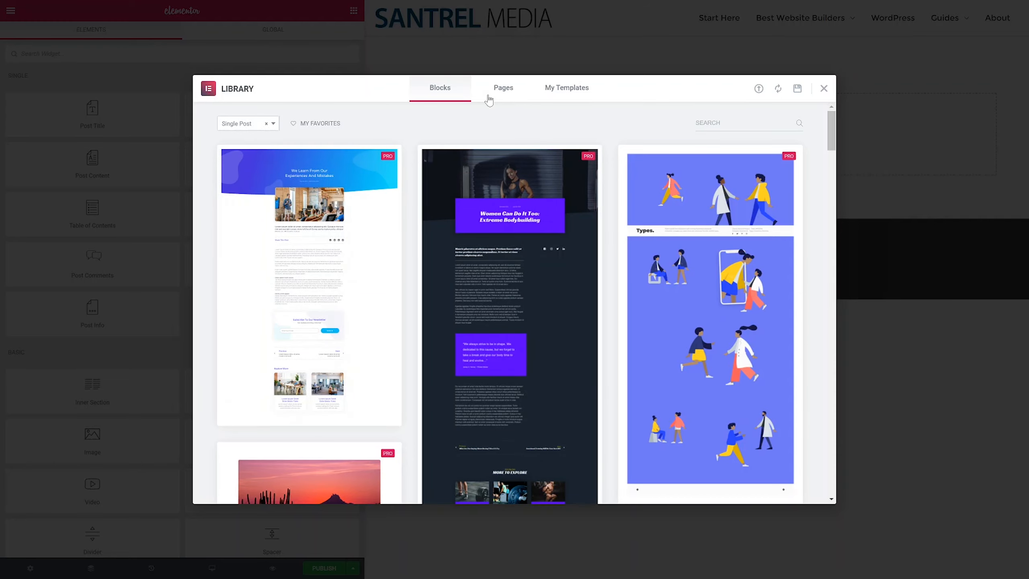
# Browse the library's Pages, My Templates and Blocks tabs, scrolling through the Single Post designs.
pyautogui.click(491, 94)
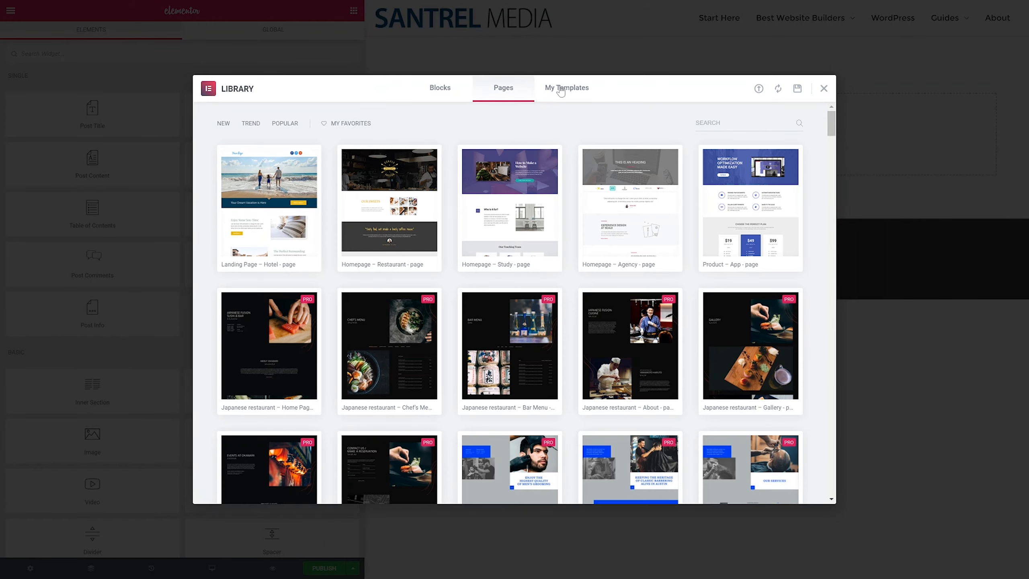
pyautogui.click(557, 92)
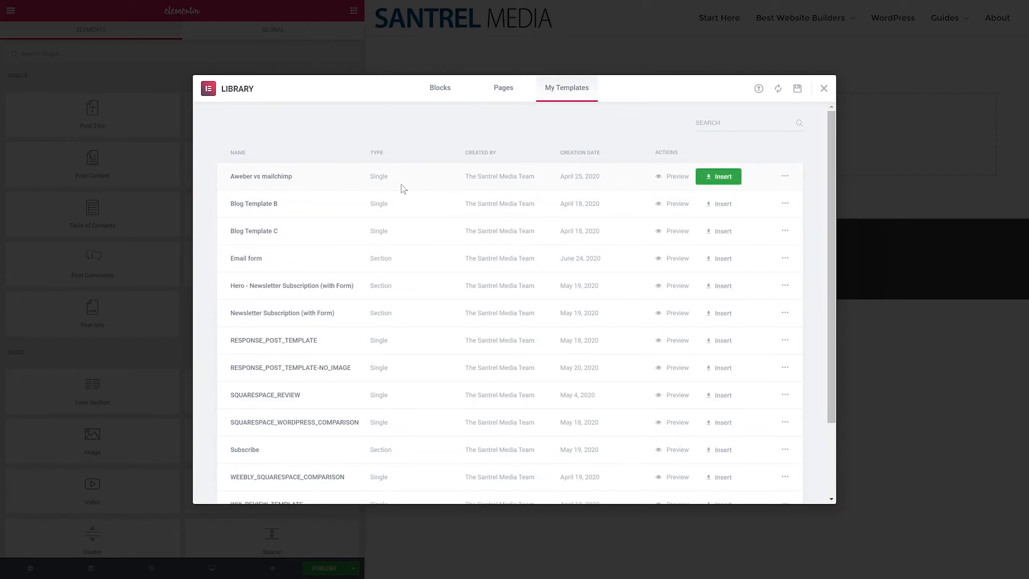
pyautogui.click(434, 91)
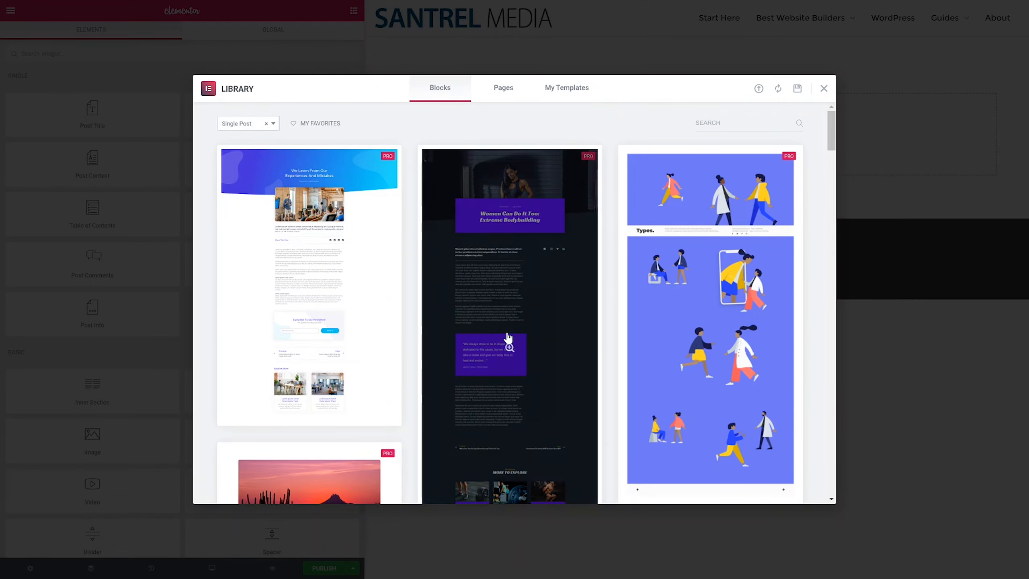
pyautogui.scroll(-4, 499, 345)
pyautogui.scroll(-4, 500, 345)
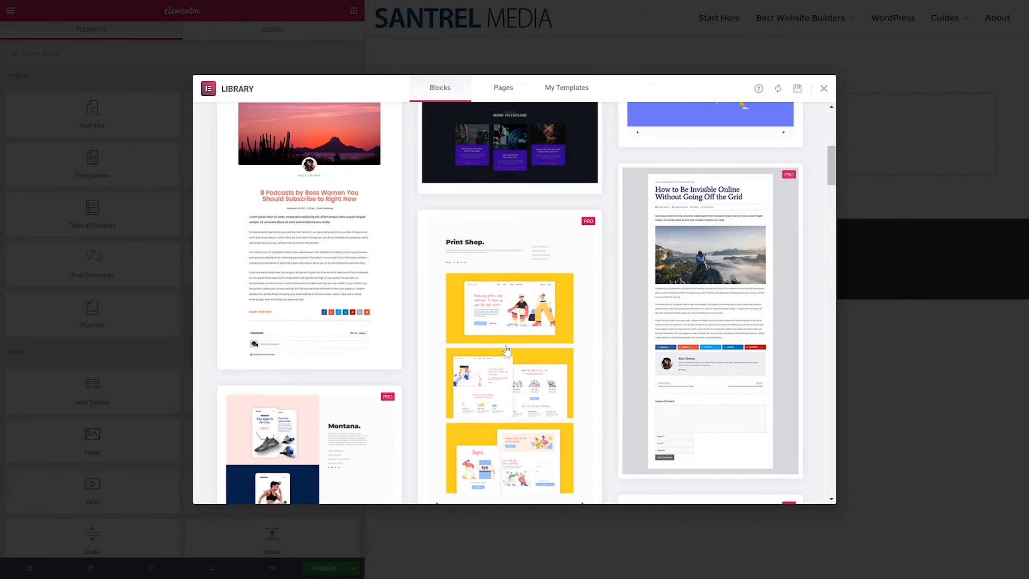
pyautogui.scroll(-4, 494, 350)
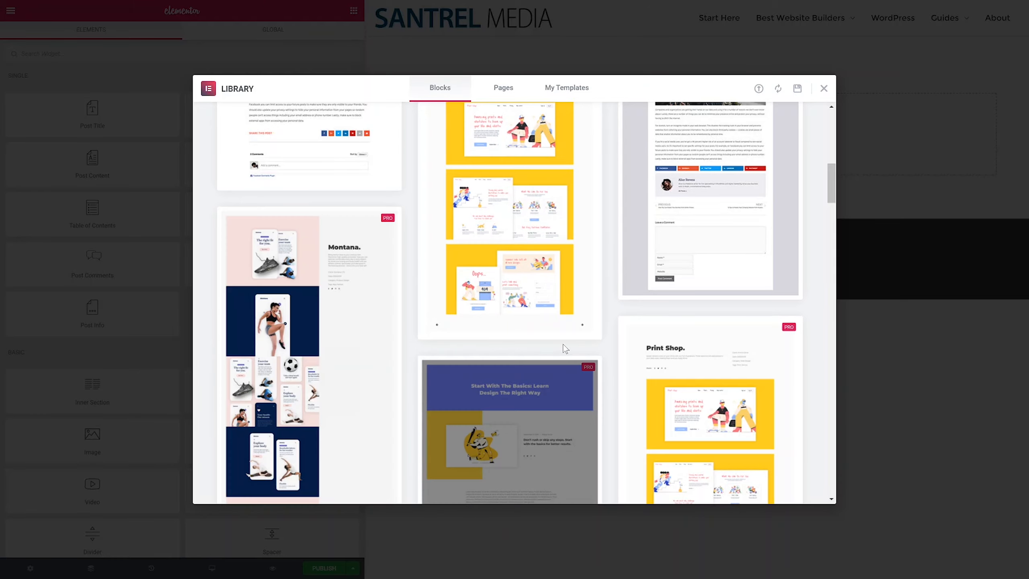
pyautogui.scroll(-4, 628, 328)
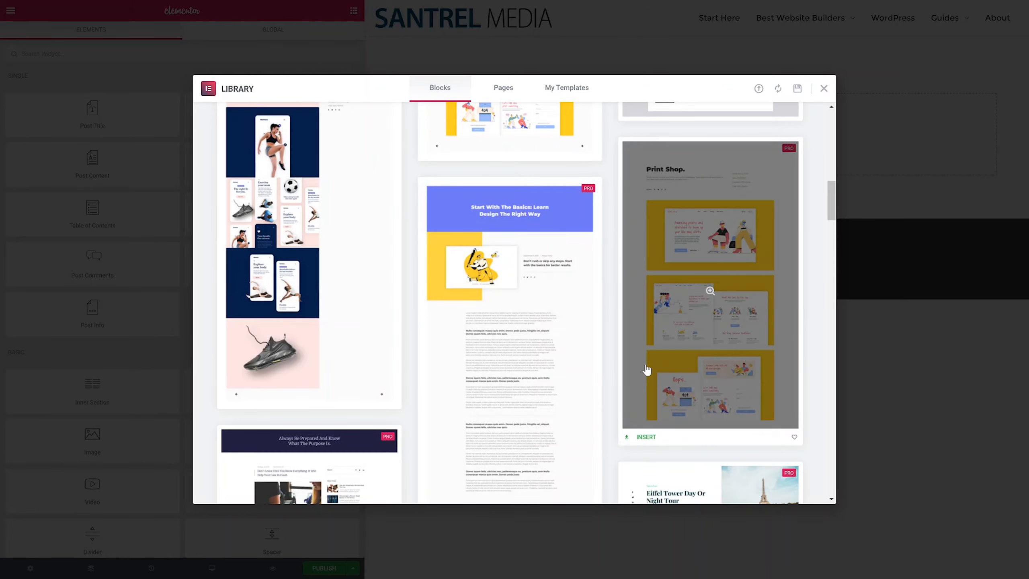
pyautogui.scroll(-12, 645, 356)
# Insert the 'How You Can Protect Your Business From Online Threats' block with its document settings.
pyautogui.scroll(-7, 526, 316)
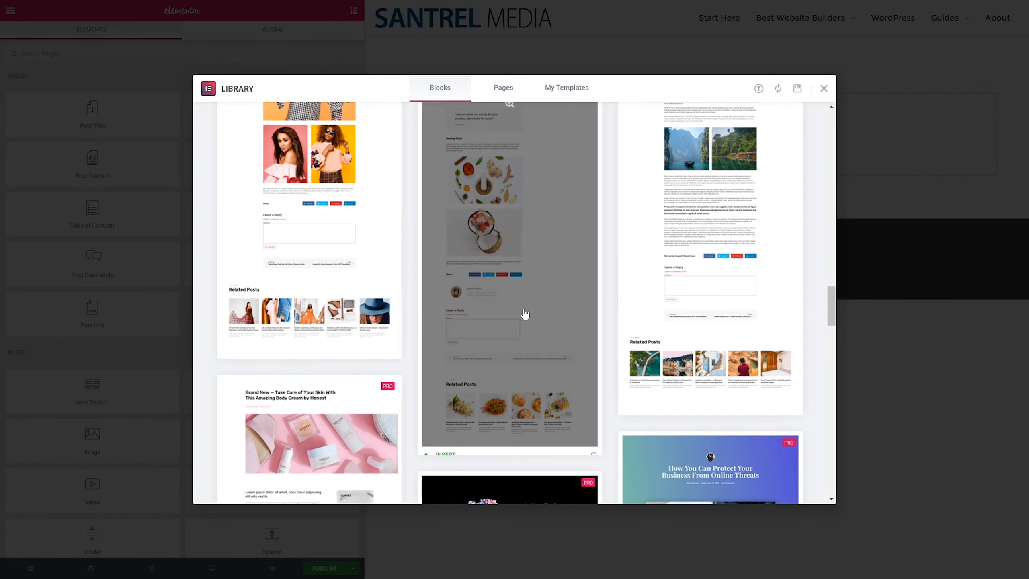
pyautogui.scroll(-8, 540, 324)
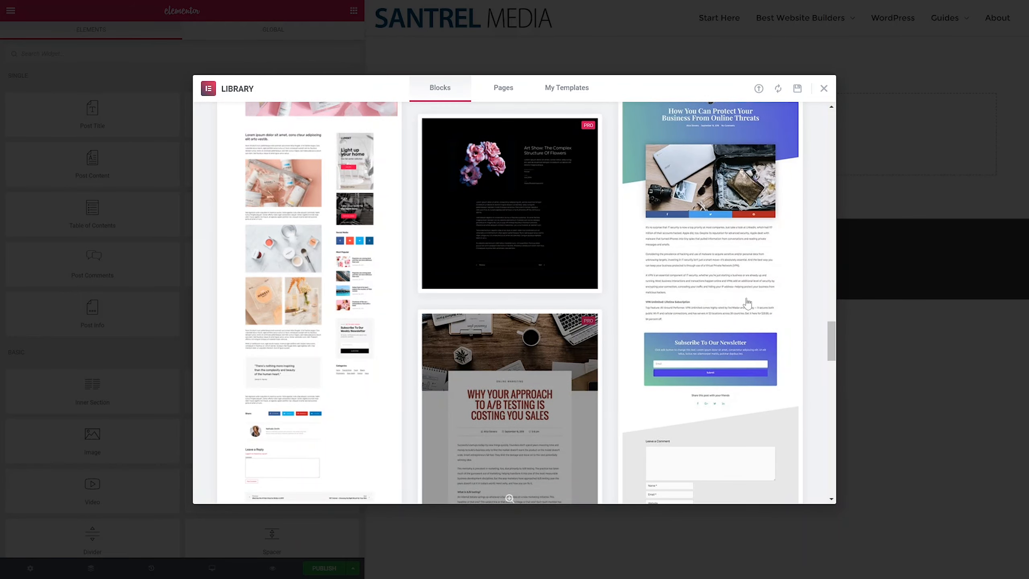
pyautogui.scroll(-4, 747, 320)
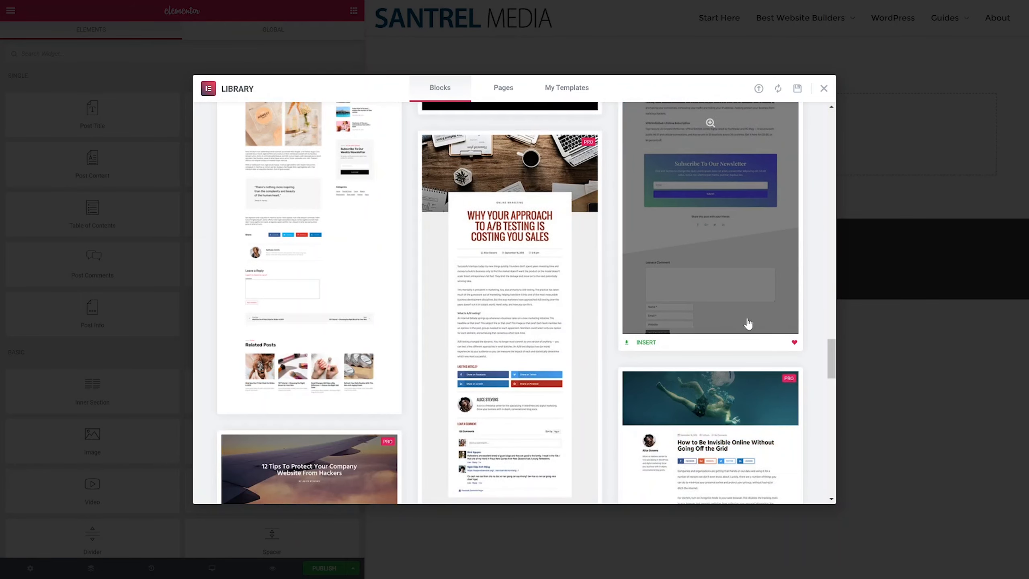
pyautogui.scroll(4, 729, 328)
pyautogui.scroll(-8, 709, 324)
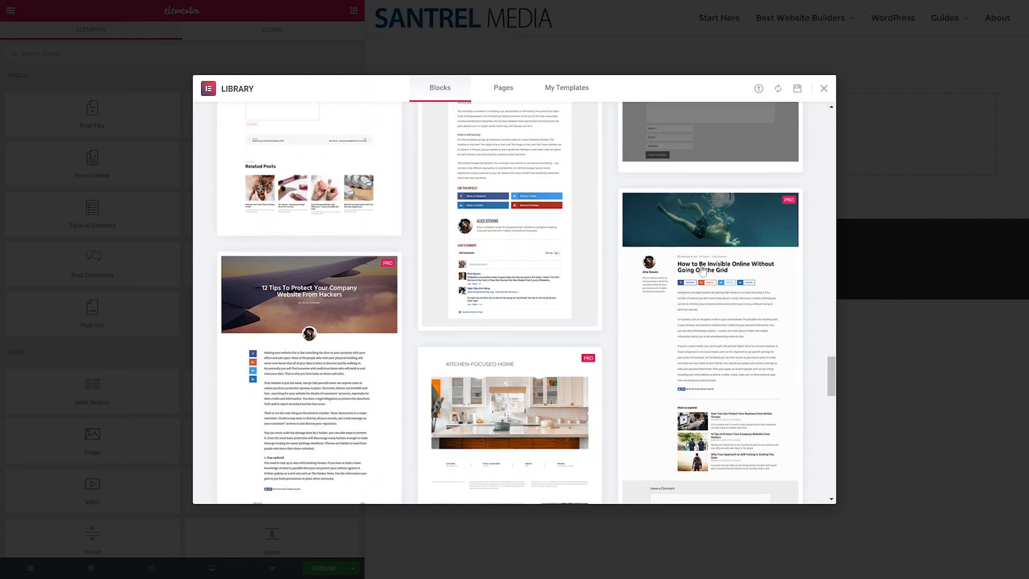
pyautogui.scroll(4, 648, 304)
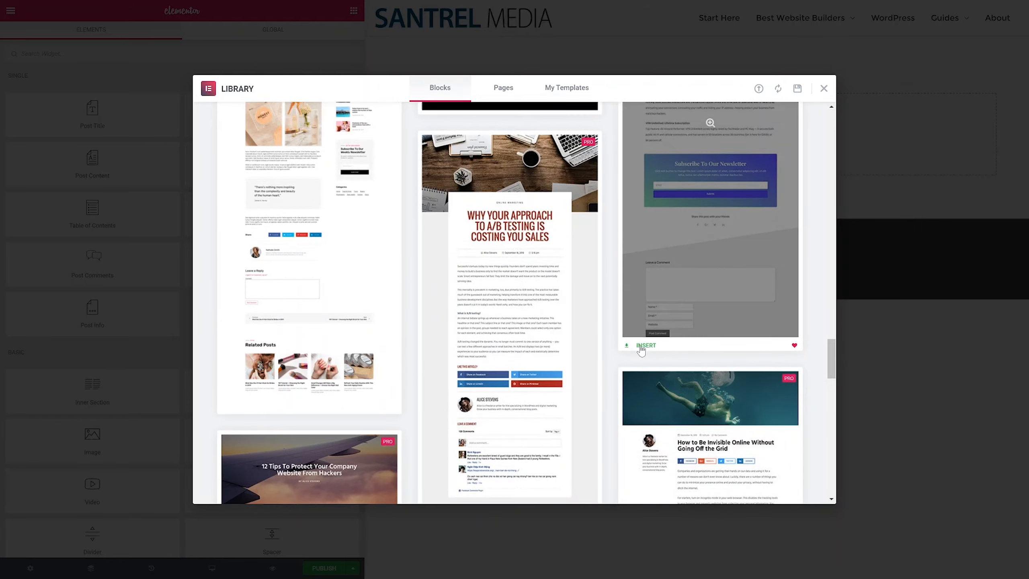
pyautogui.click(641, 344)
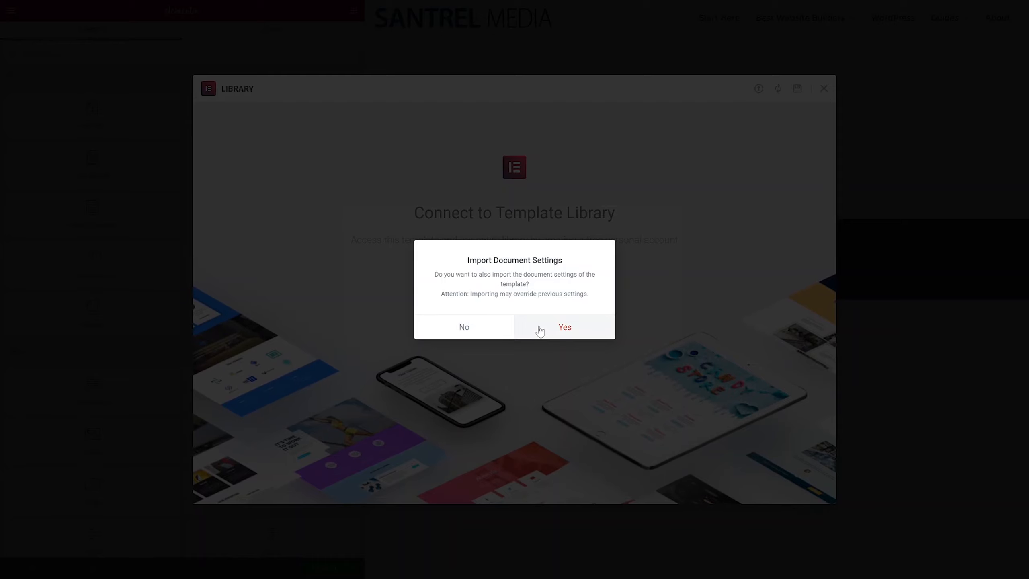
pyautogui.click(538, 327)
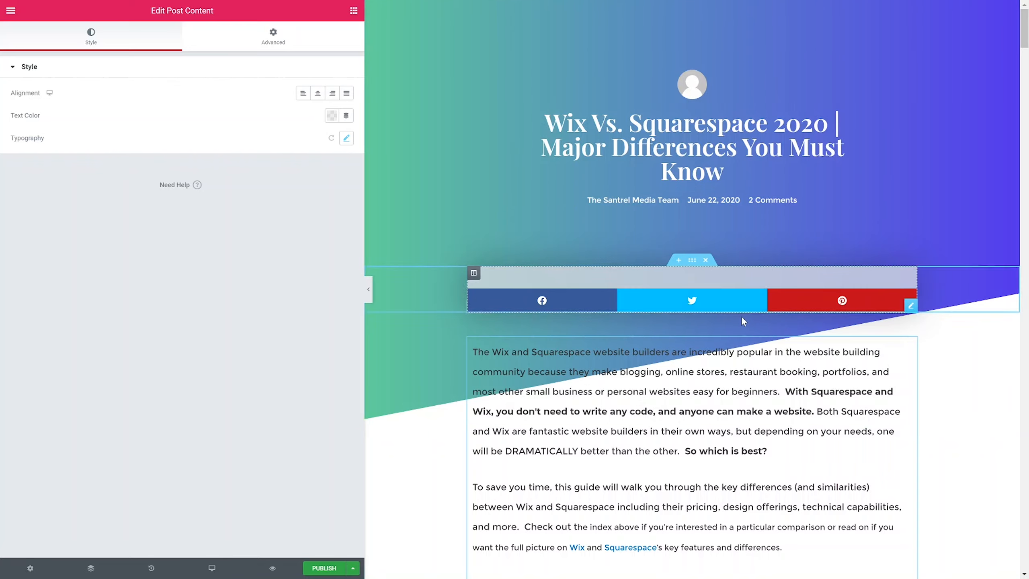
# Scroll the imported Wix Vs. Squarespace 2020 preview and bring up the Elements widget panel.
pyautogui.scroll(-15, 741, 326)
pyautogui.scroll(-10, 741, 329)
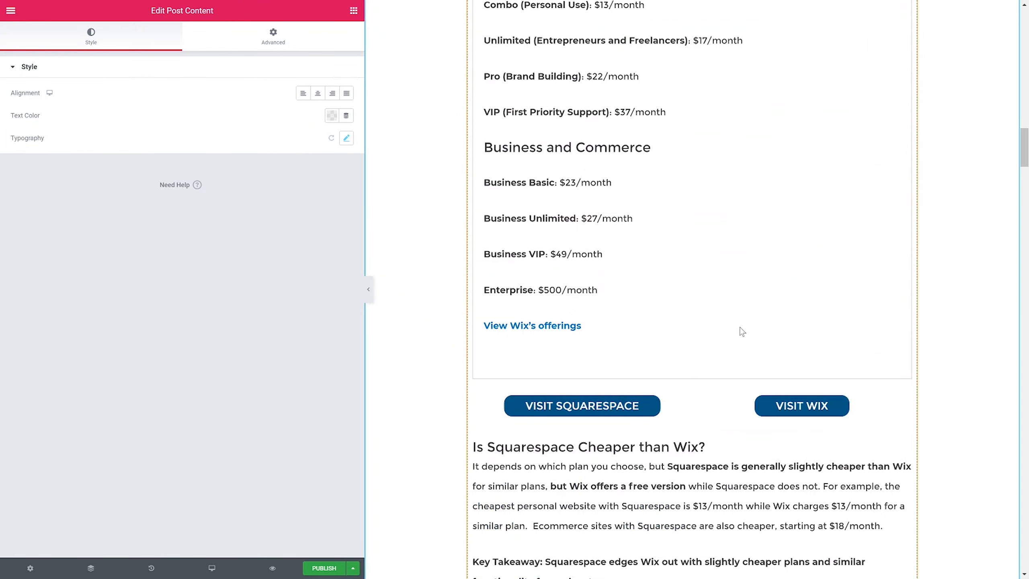
pyautogui.scroll(15, 508, 101)
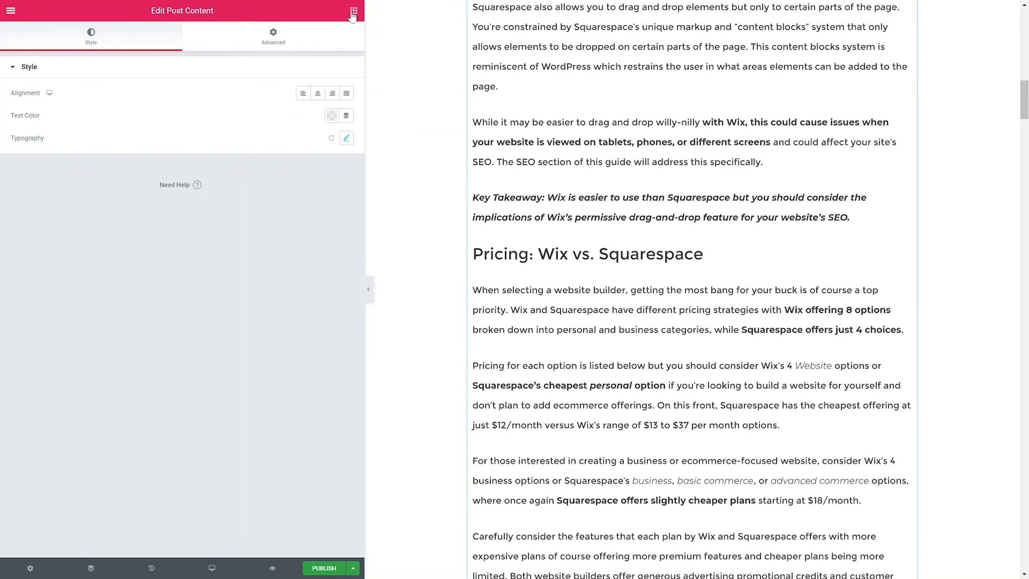
pyautogui.click(353, 12)
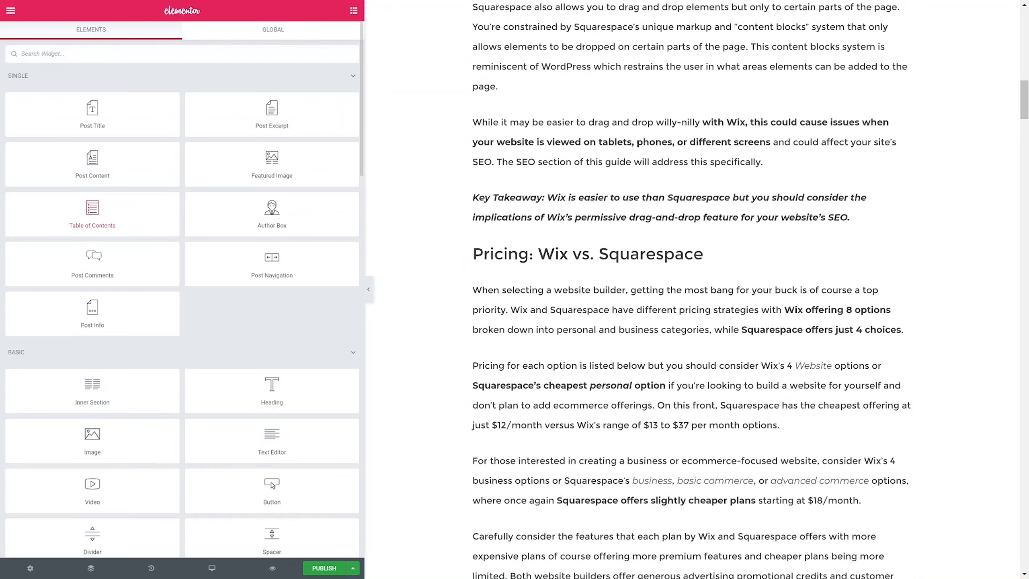
pyautogui.scroll(-15, 263, 157)
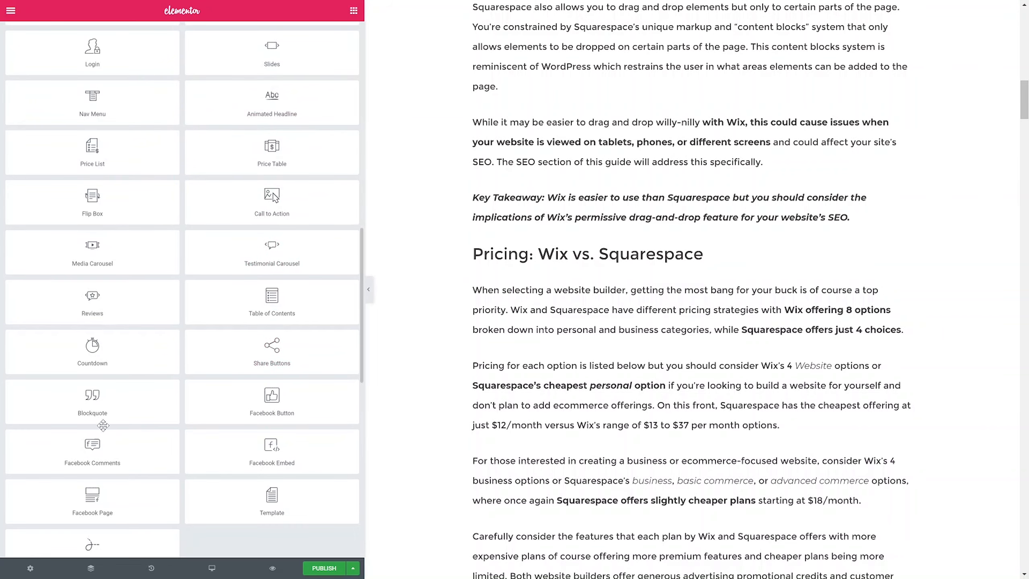
pyautogui.scroll(15, 226, 186)
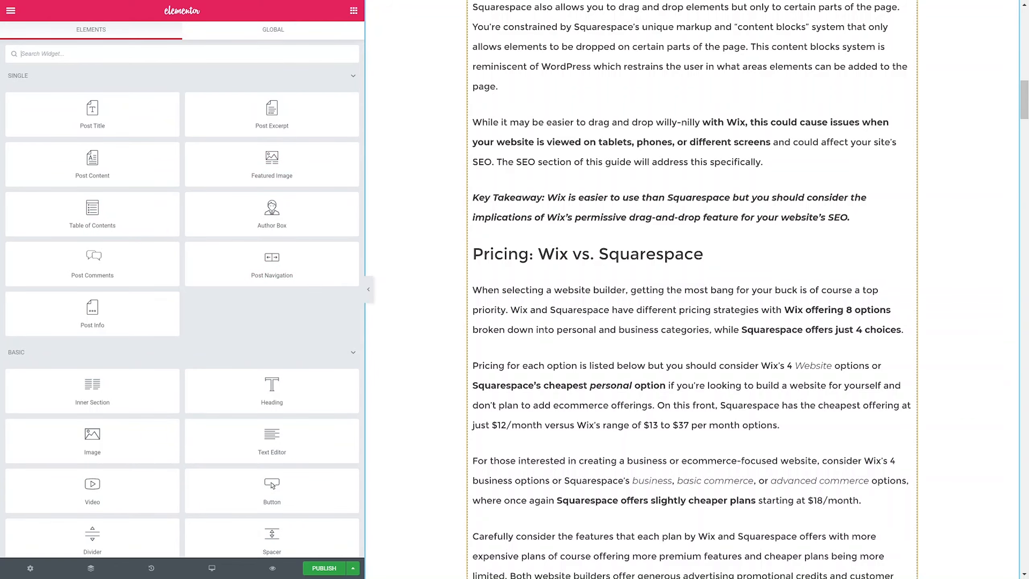
pyautogui.scroll(15, 694, 399)
pyautogui.scroll(6, 727, 407)
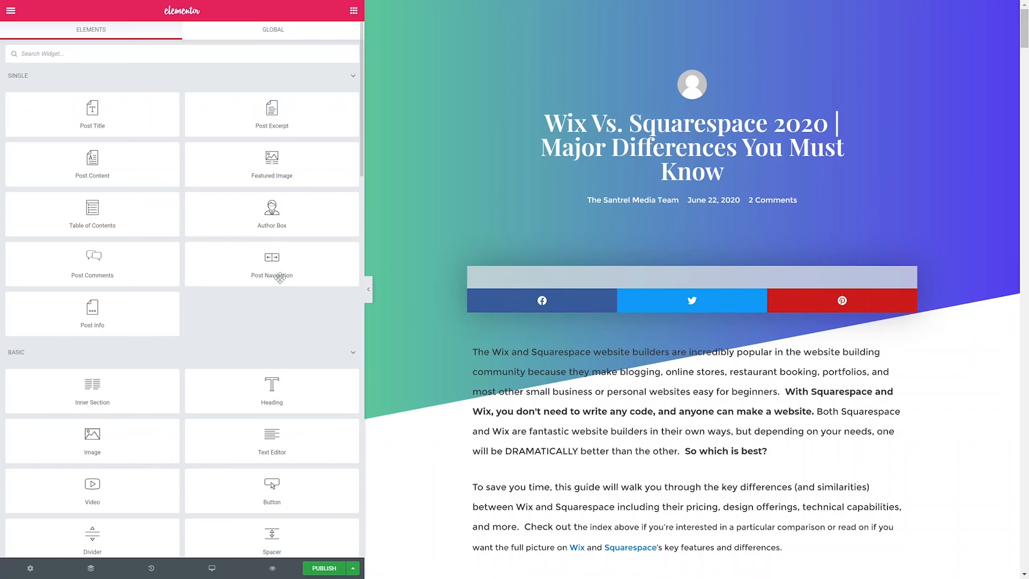
# Place a Post Navigation widget with a previous-post link below the share buttons, then select the author avatar.
pyautogui.moveTo(263, 277); pyautogui.dragTo(631, 320)
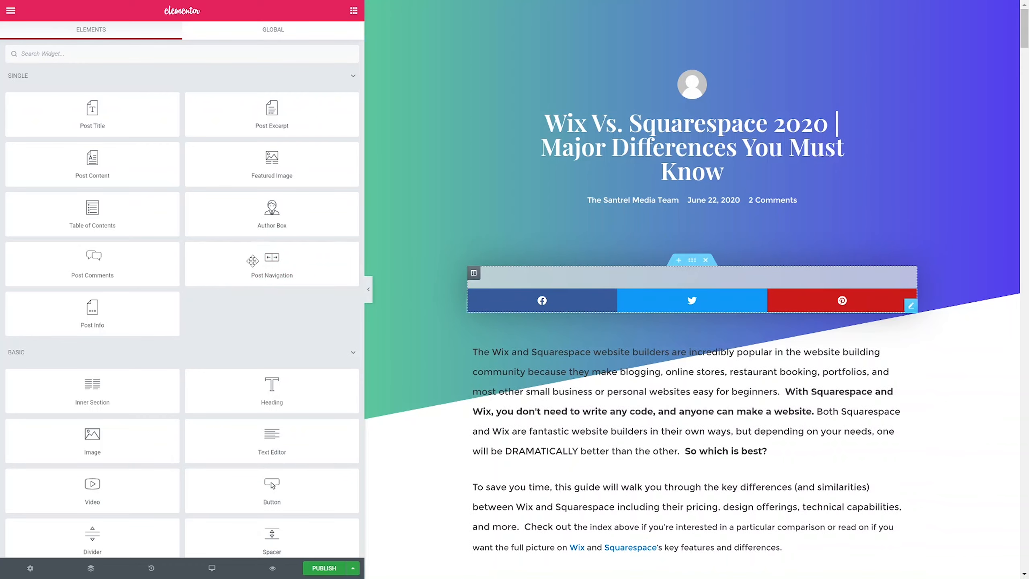
pyautogui.moveTo(217, 252); pyautogui.dragTo(593, 308)
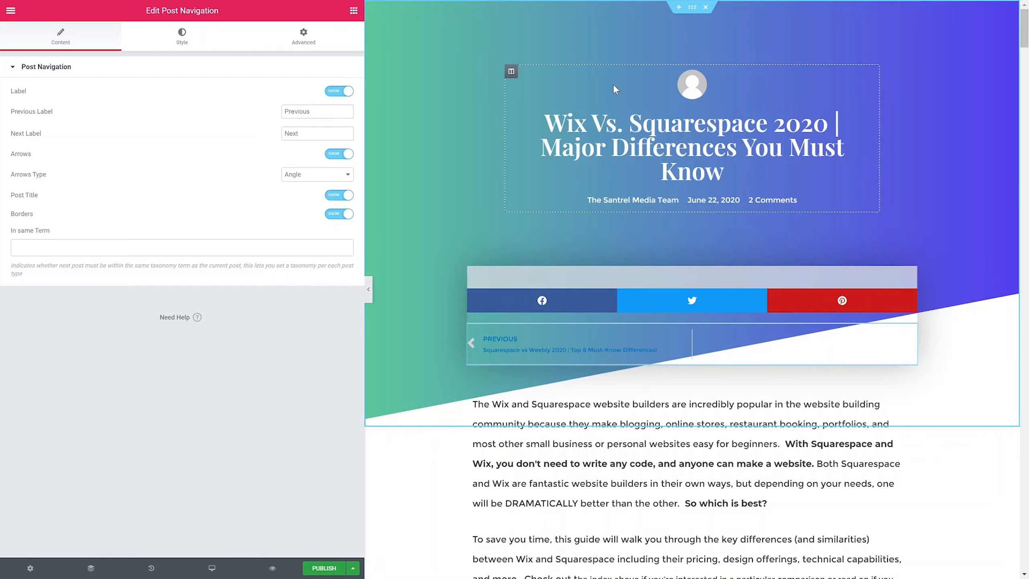
pyautogui.click(556, 93)
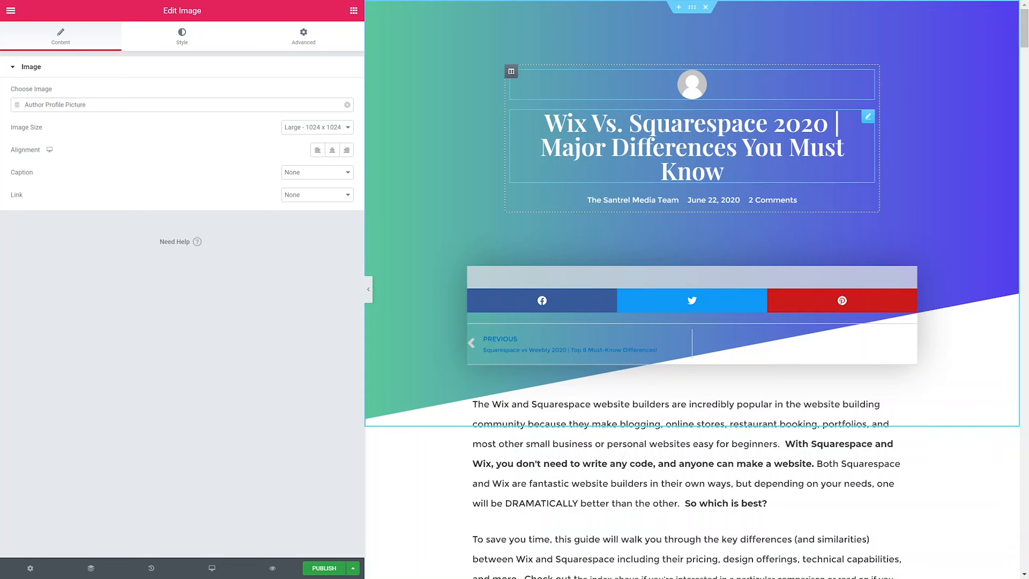
# Add a Post Excerpt widget between the previous-post navigation and the Post Content text.
pyautogui.click(353, 10)
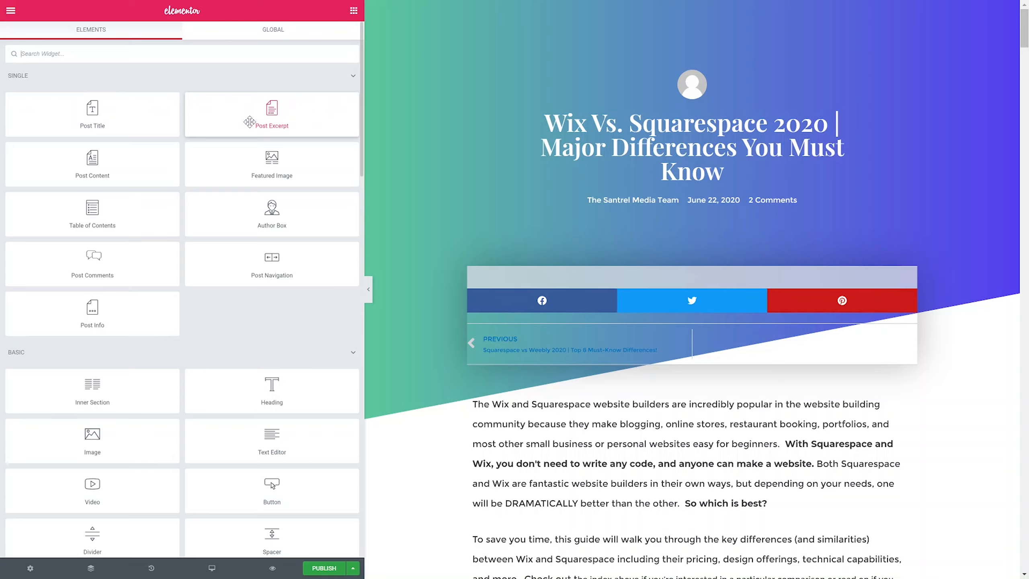
pyautogui.moveTo(258, 110); pyautogui.dragTo(576, 404)
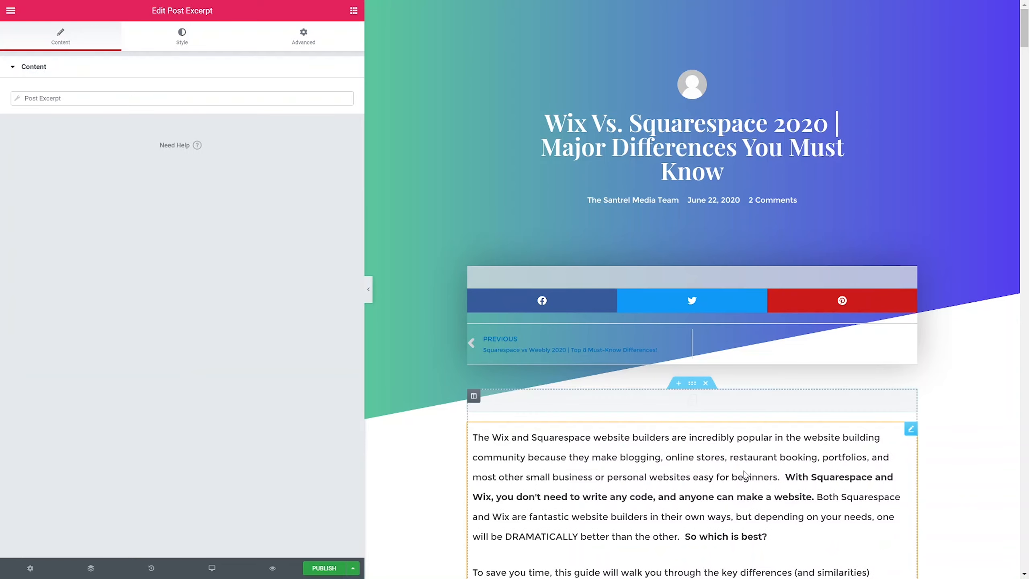
pyautogui.scroll(-4, 735, 450)
pyautogui.scroll(4, 735, 449)
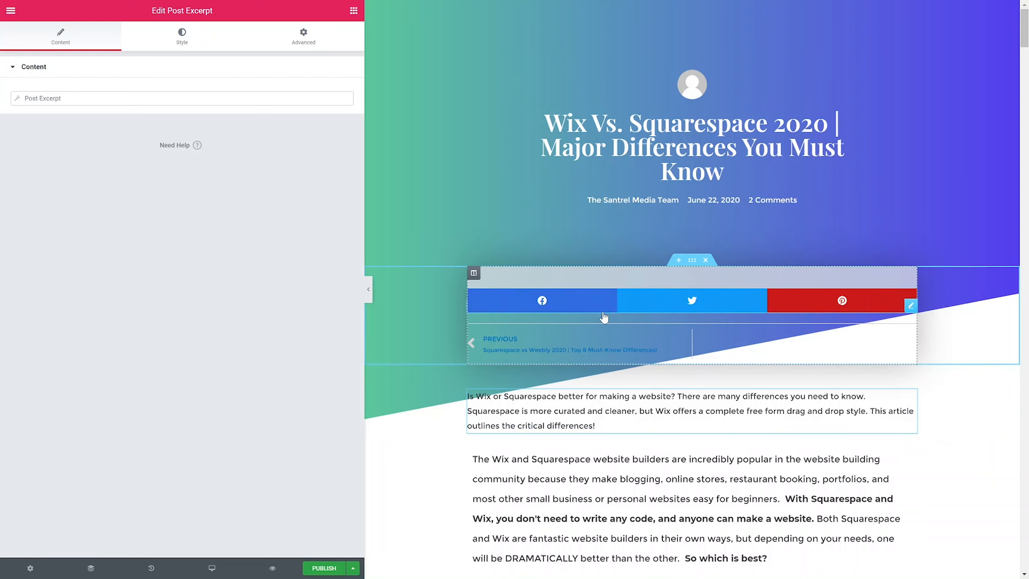
pyautogui.scroll(-4, 648, 315)
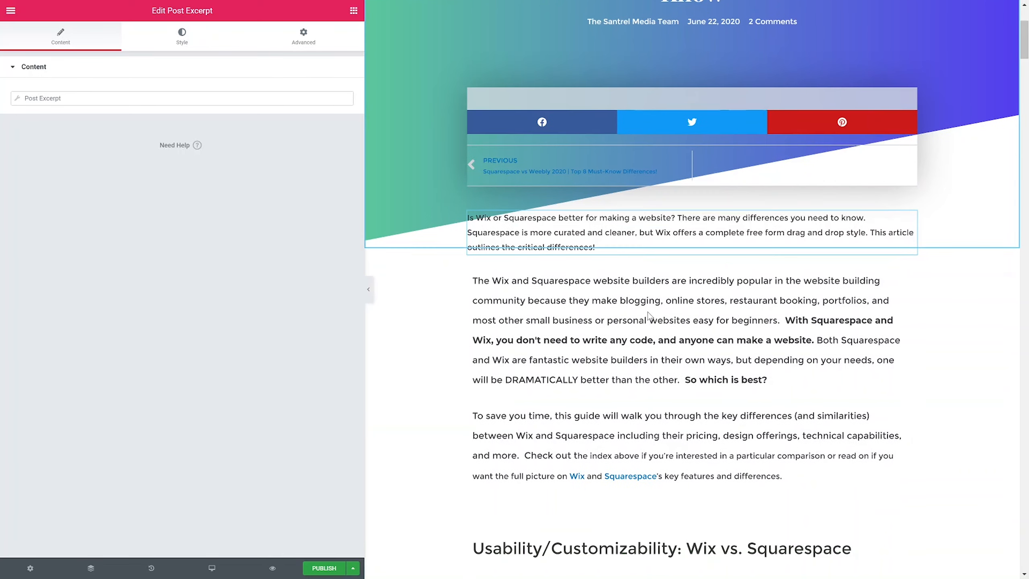
pyautogui.scroll(4, 665, 319)
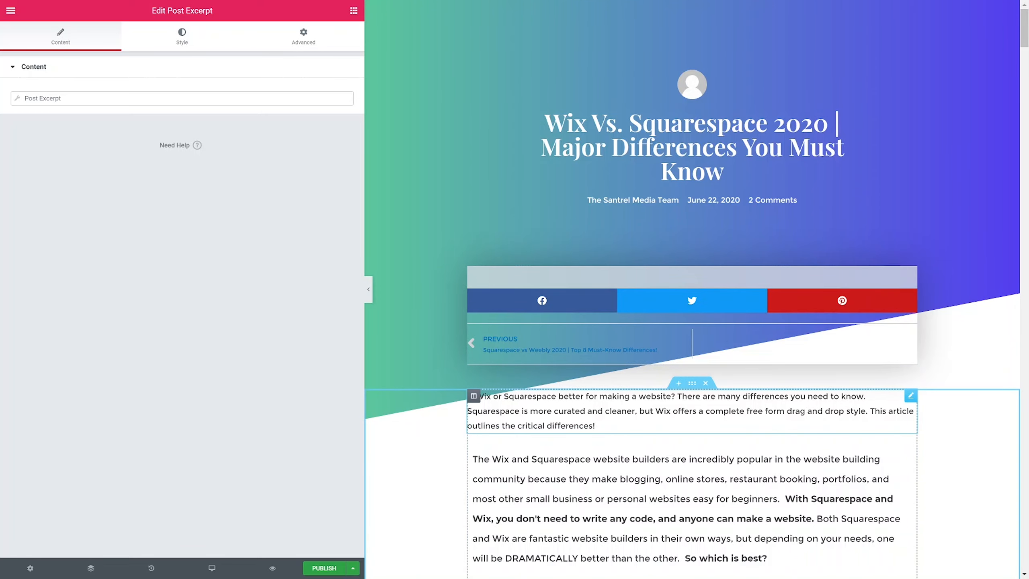
pyautogui.scroll(-4, 682, 414)
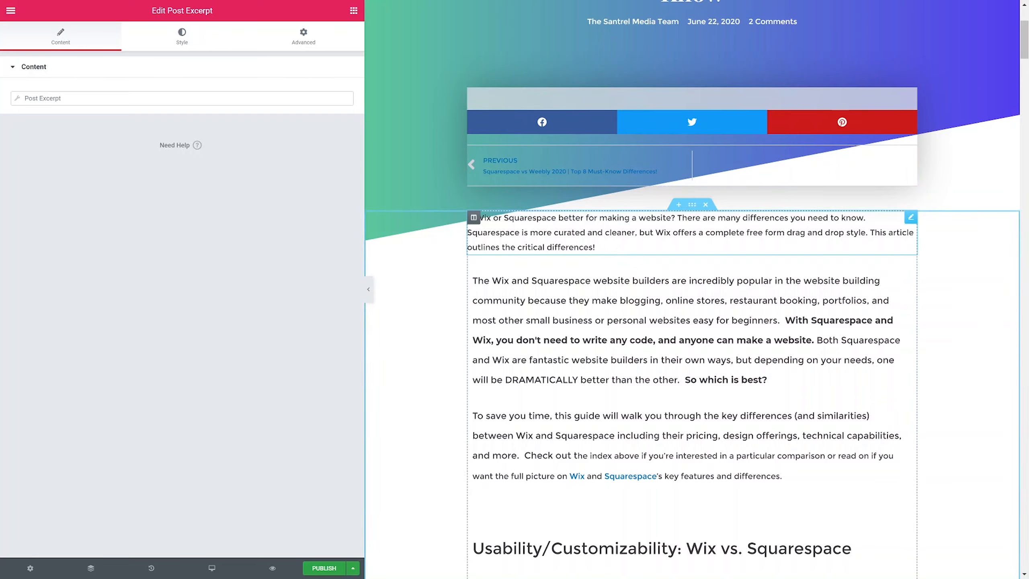
pyautogui.click(353, 11)
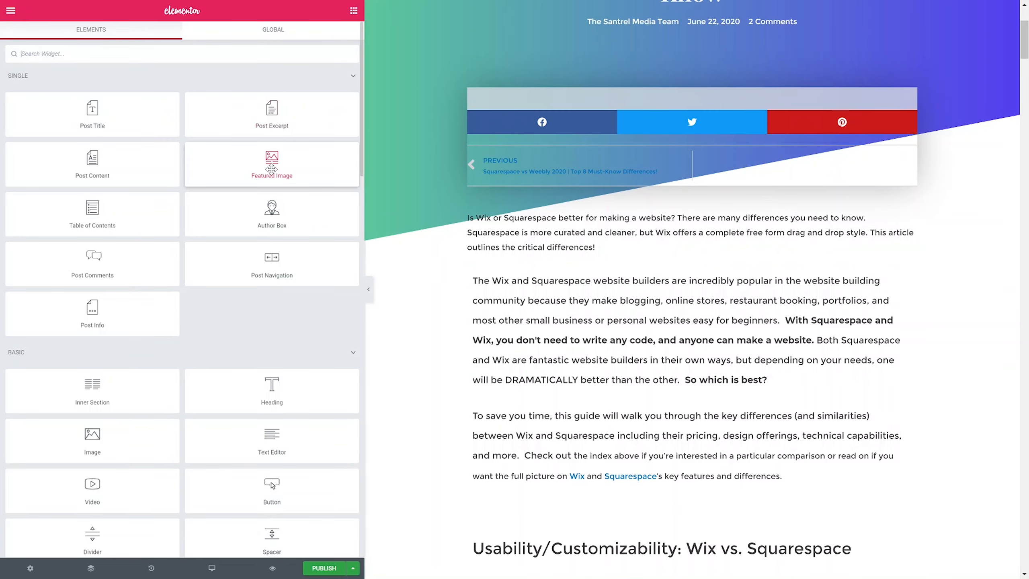
pyautogui.moveTo(272, 168); pyautogui.dragTo(533, 258)
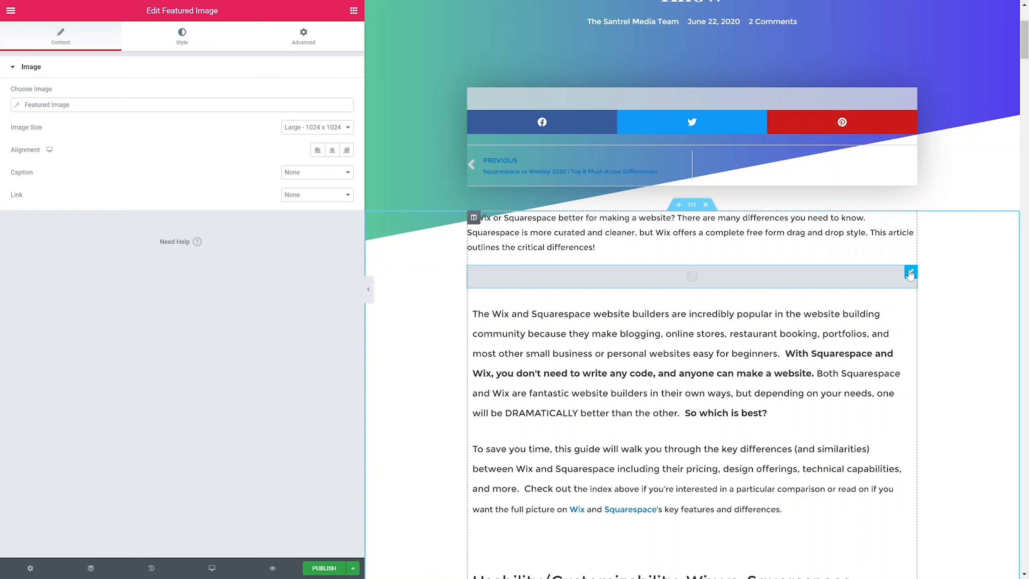
pyautogui.rightClick(909, 274)
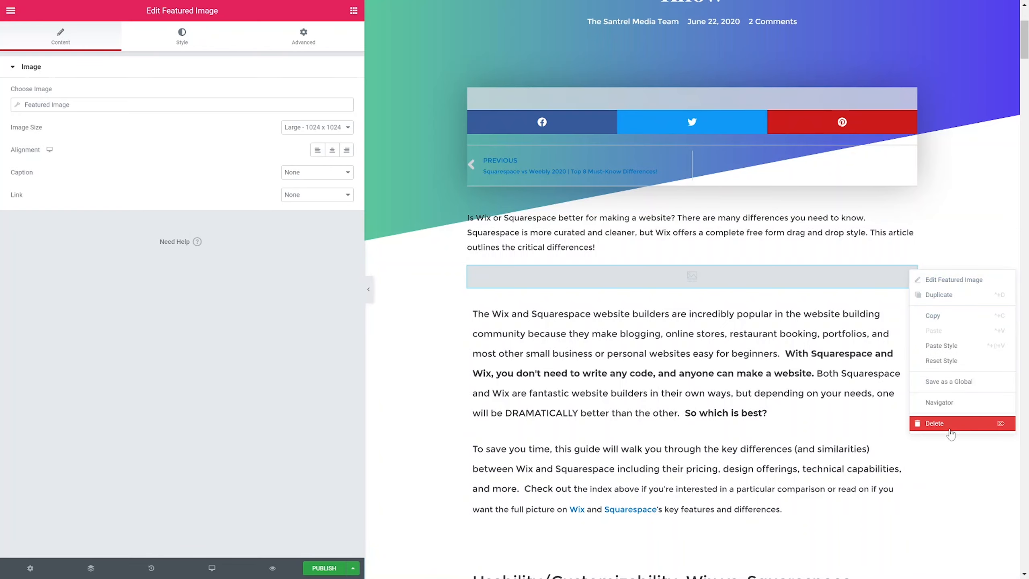
pyautogui.click(950, 433)
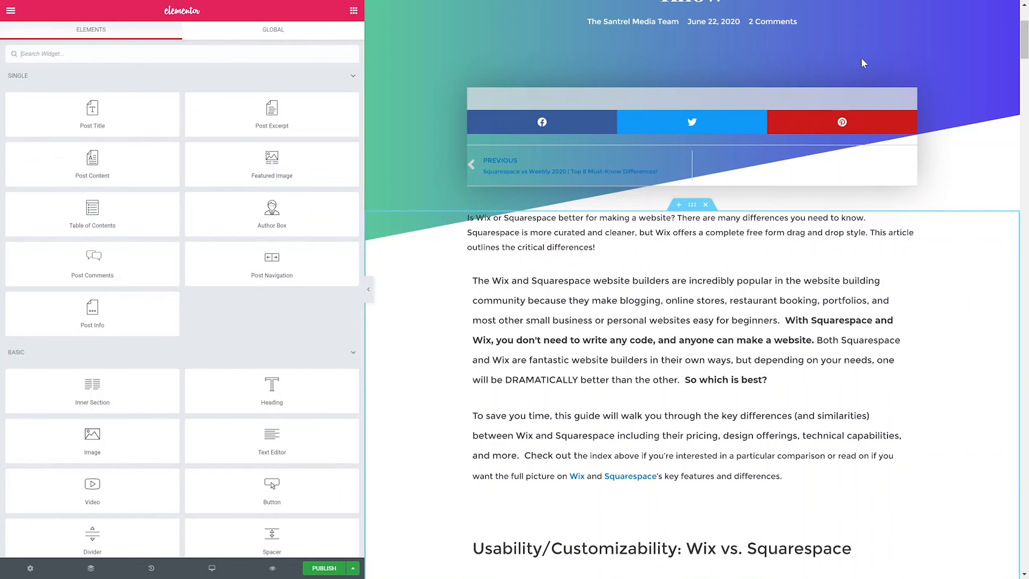
pyautogui.rightClick(911, 96)
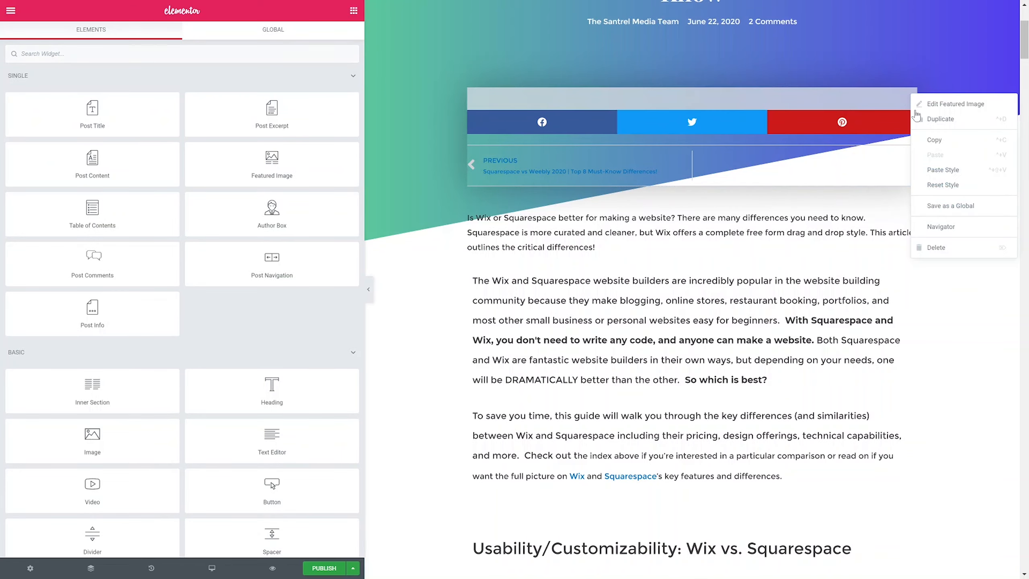
pyautogui.click(964, 249)
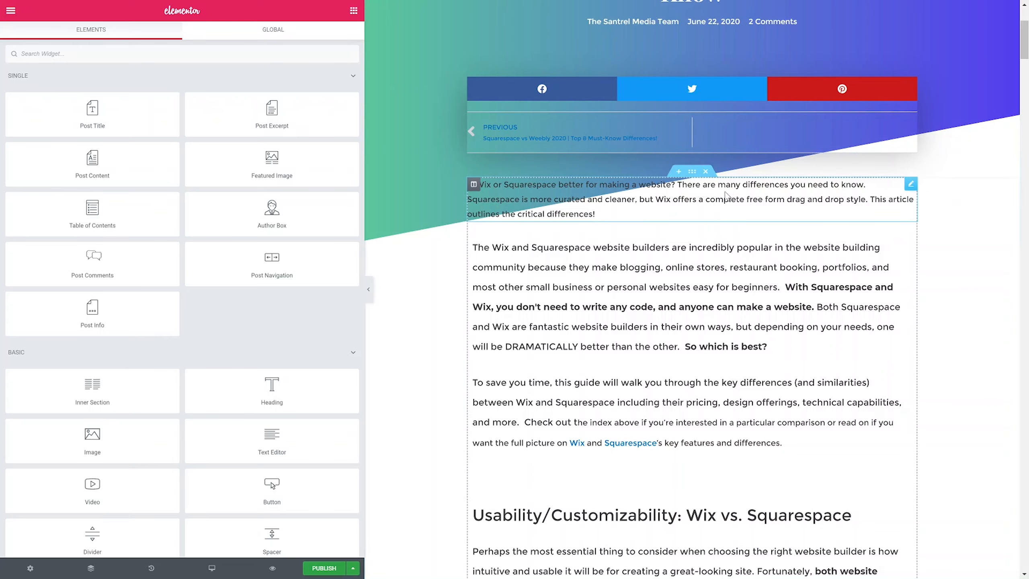
pyautogui.scroll(4, 726, 290)
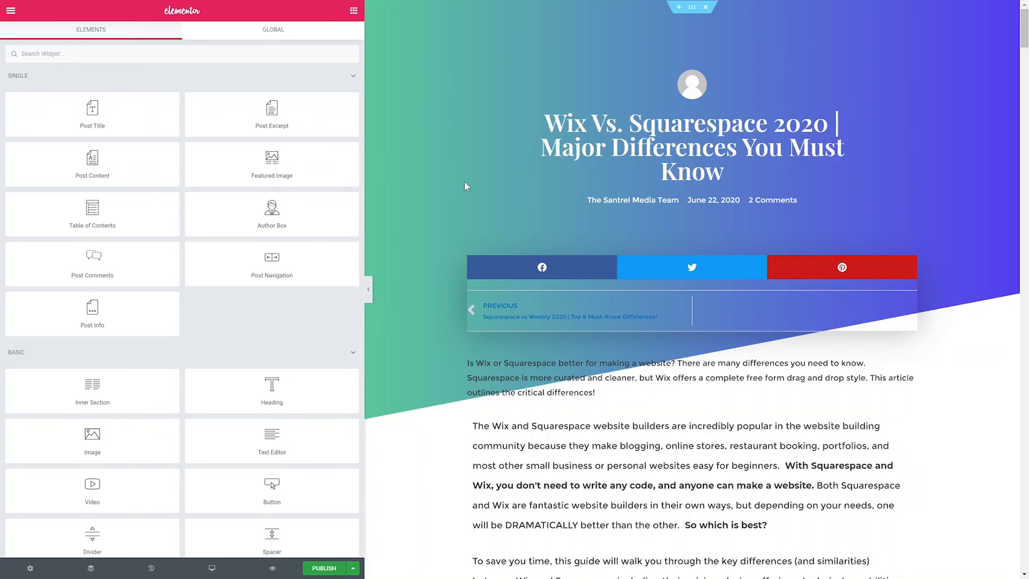
# In the header section's background gradient, make the second colour white and set the angle to 180°.
pyautogui.click(692, 8)
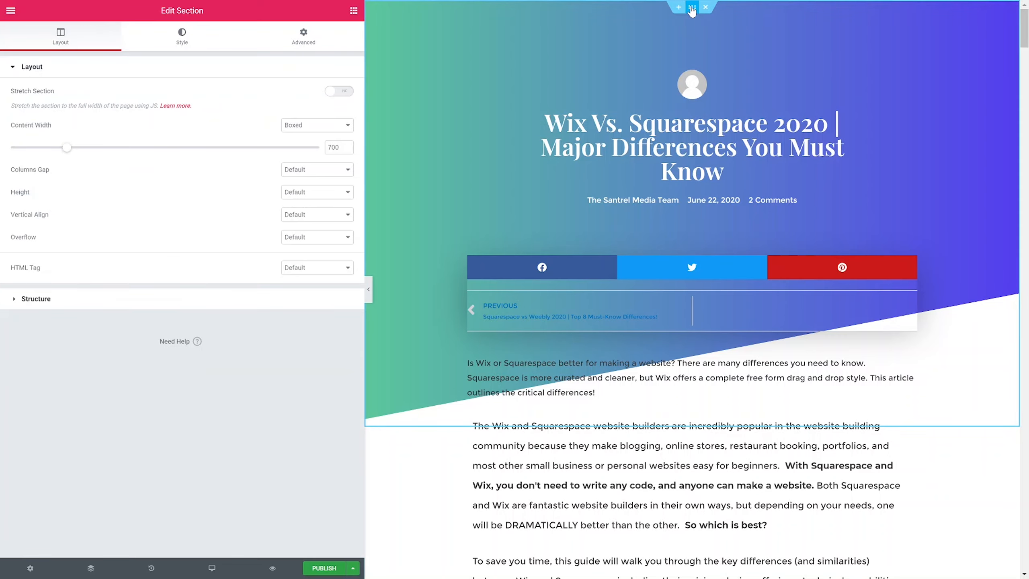
pyautogui.click(183, 40)
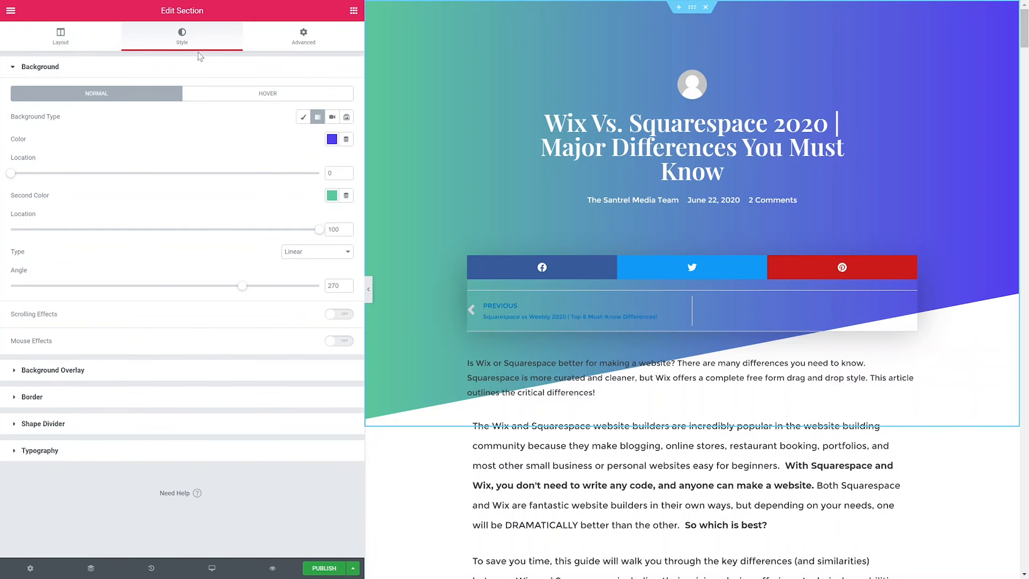
pyautogui.click(331, 199)
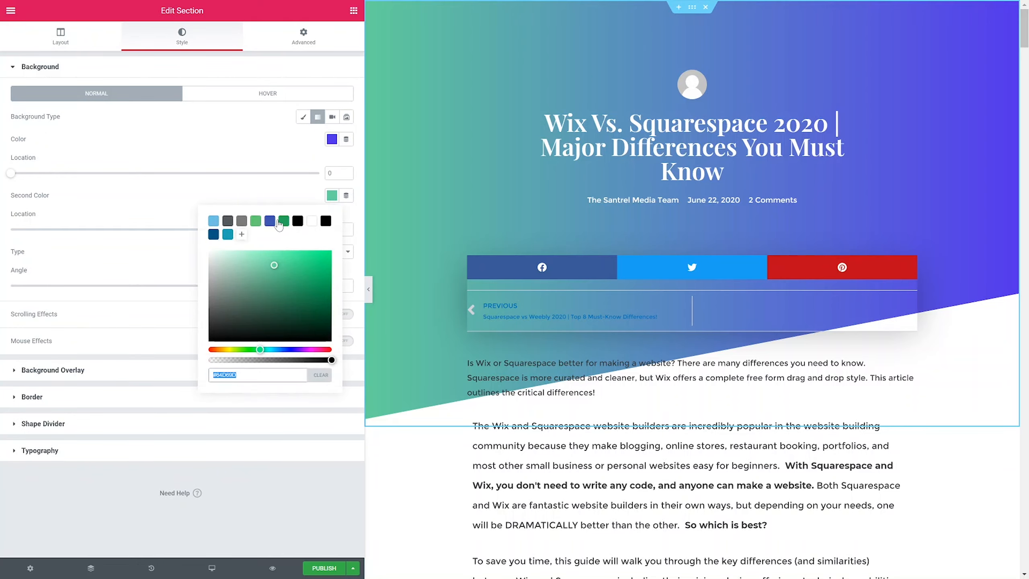
pyautogui.click(312, 222)
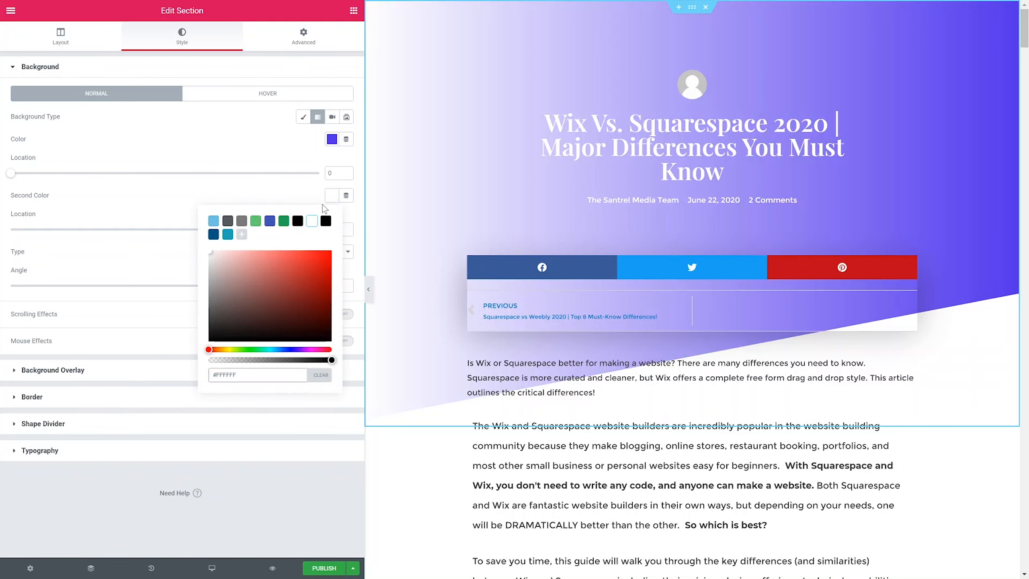
pyautogui.click(136, 190)
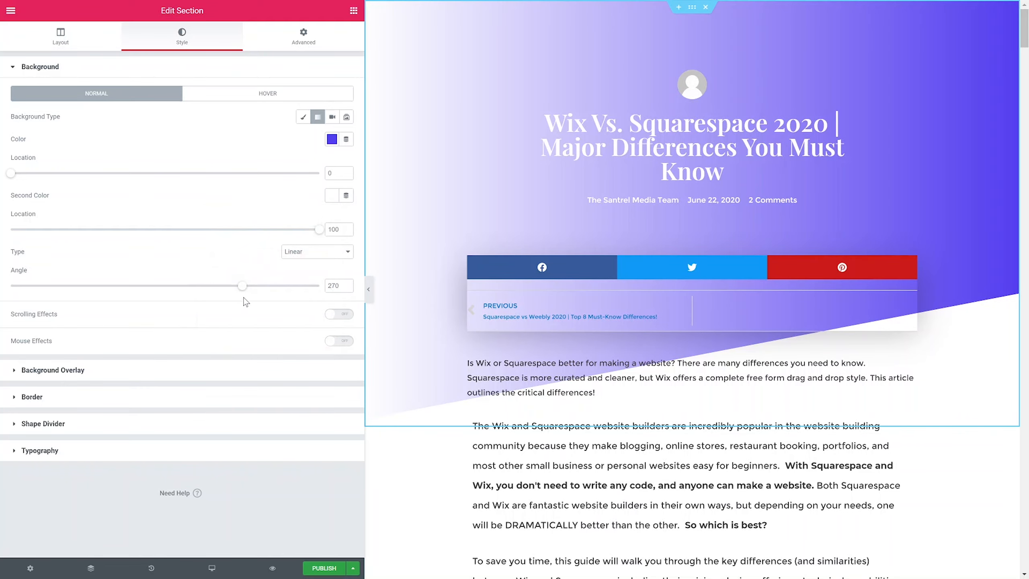
pyautogui.moveTo(242, 286); pyautogui.dragTo(162, 285)
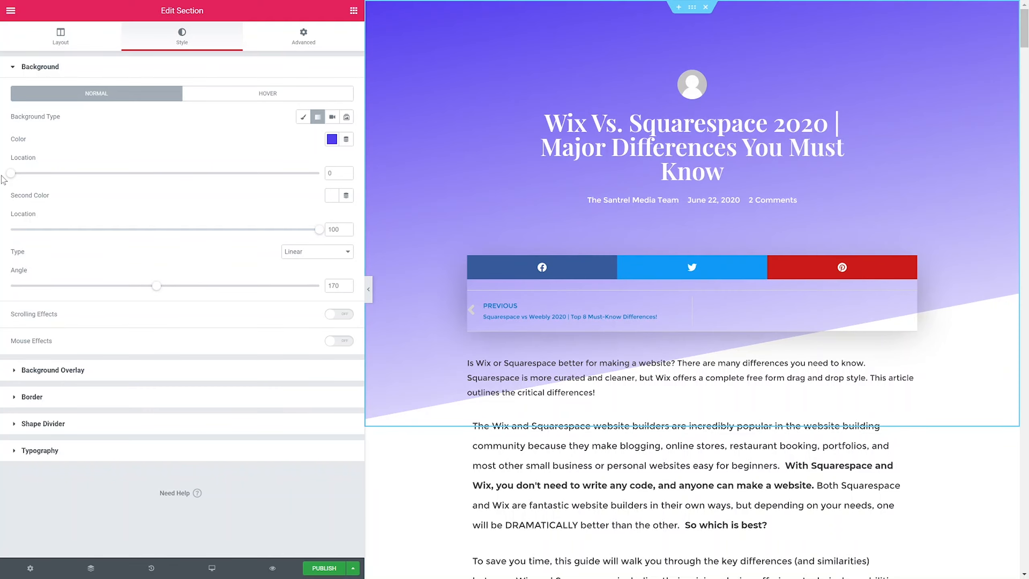
pyautogui.moveTo(11, 174)
pyautogui.mouseDown()
pyautogui.moveTo(97, 180)
pyautogui.moveTo(11, 174)
pyautogui.mouseUp()
pyautogui.moveTo(291, 235); pyautogui.dragTo(202, 240)
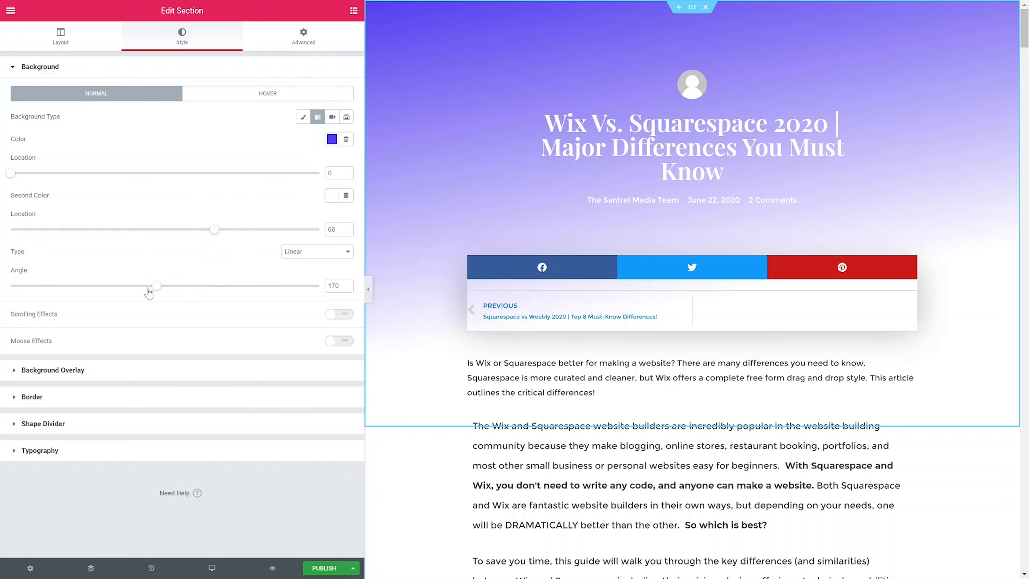
pyautogui.moveTo(149, 289); pyautogui.dragTo(158, 291)
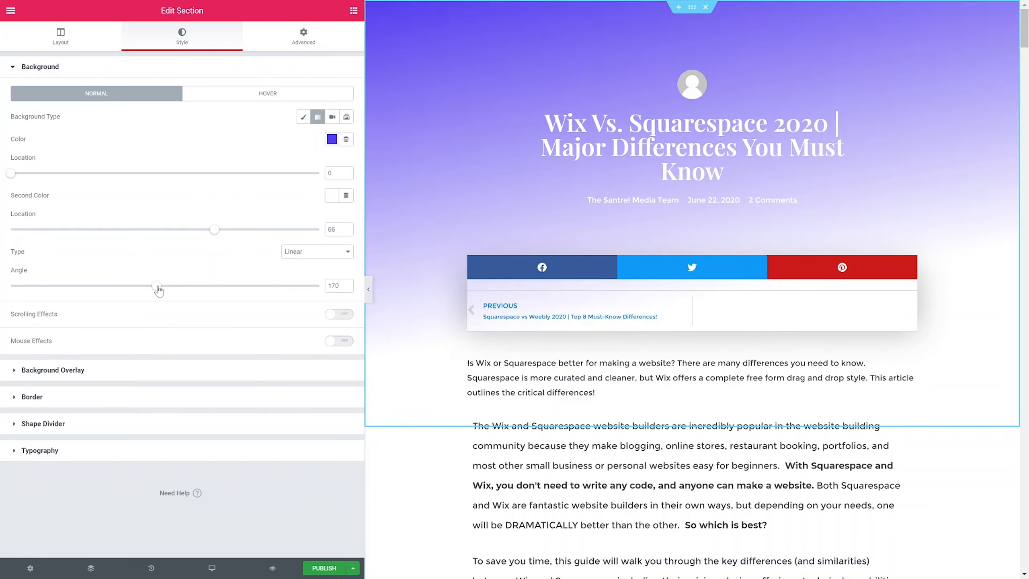
pyautogui.click(346, 288)
pyautogui.write('180')
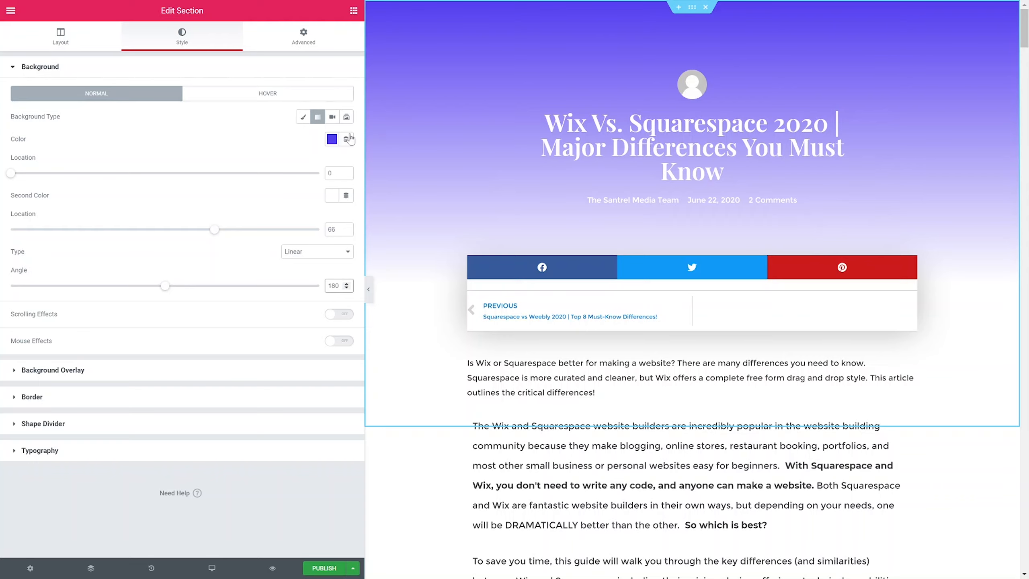
# Set the gradient's first colour to dark blue #025682 with stop locations 10 and 67.
pyautogui.click(332, 139)
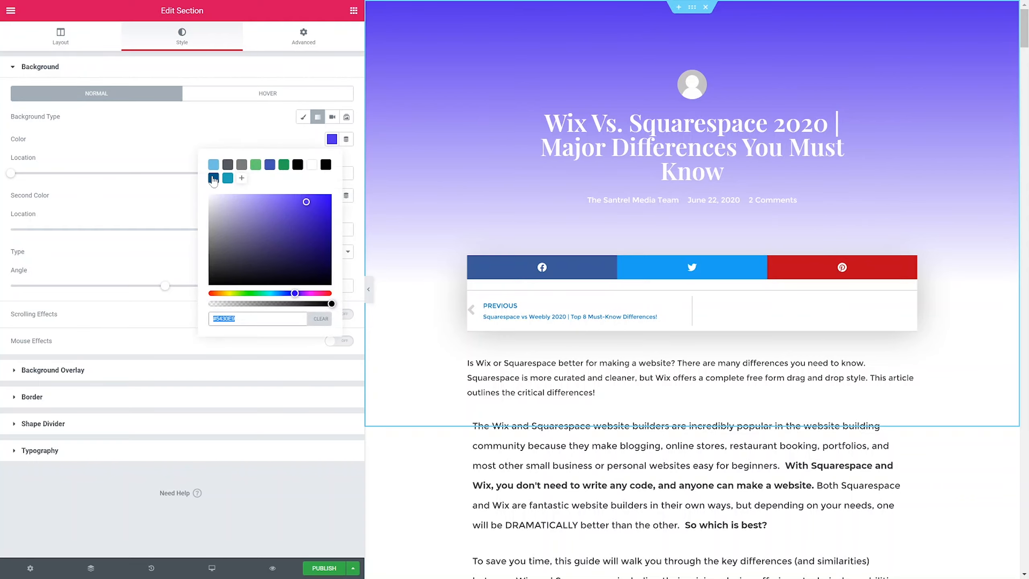
pyautogui.click(213, 179)
pyautogui.click(215, 128)
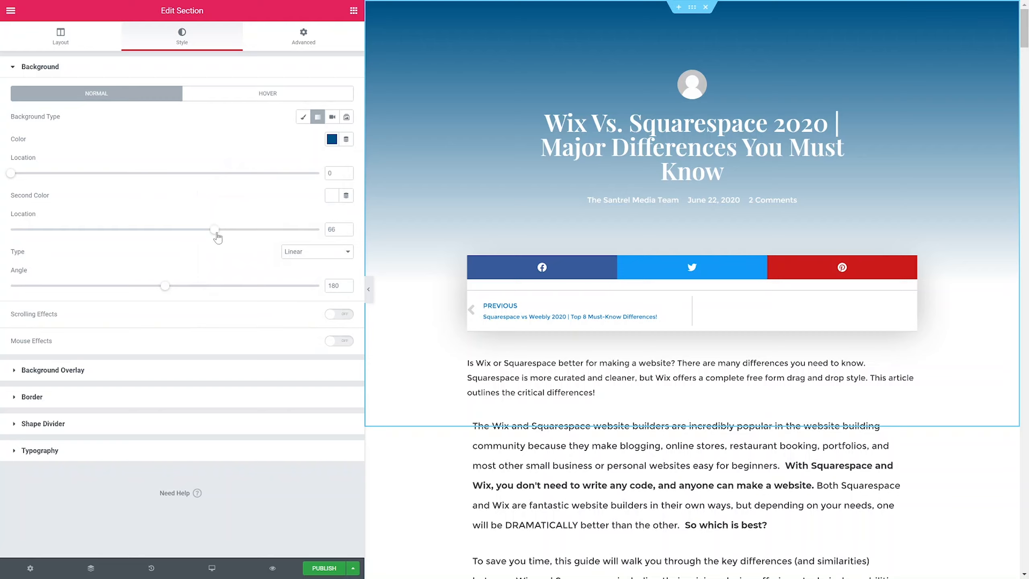
pyautogui.moveTo(218, 238)
pyautogui.mouseDown()
pyautogui.moveTo(177, 233)
pyautogui.moveTo(221, 232)
pyautogui.mouseUp()
pyautogui.moveTo(45, 174); pyautogui.dragTo(48, 174)
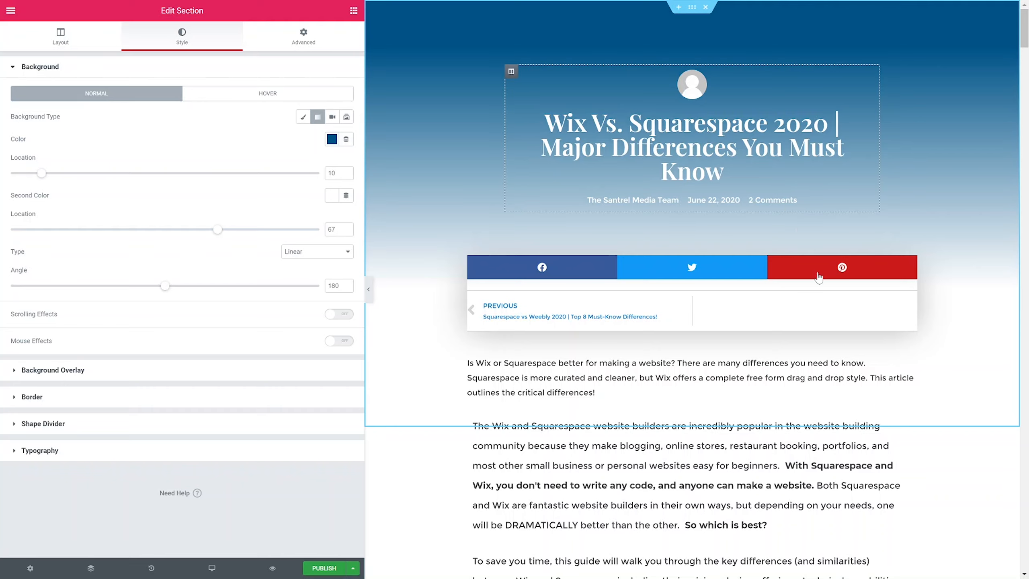
pyautogui.click(351, 12)
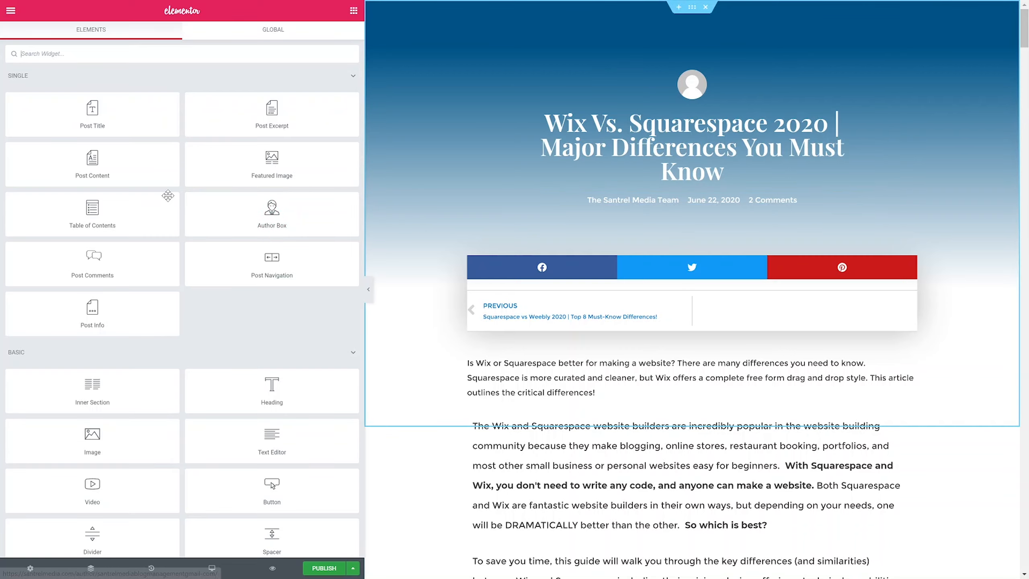
# Add a Table of Contents widget above the intro text and turn on Hide On Mobile.
pyautogui.moveTo(97, 218); pyautogui.dragTo(571, 358)
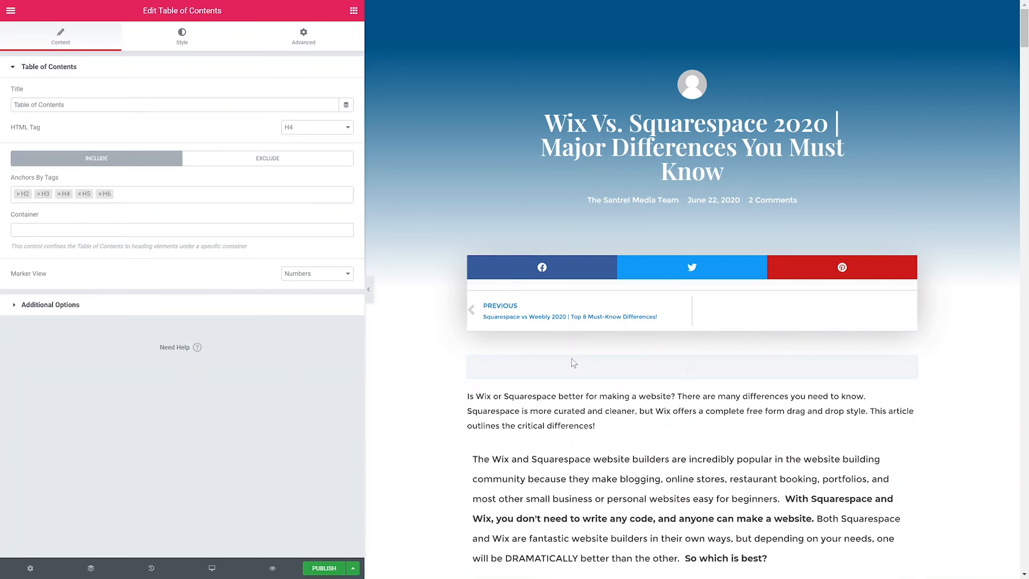
pyautogui.scroll(-4, 806, 420)
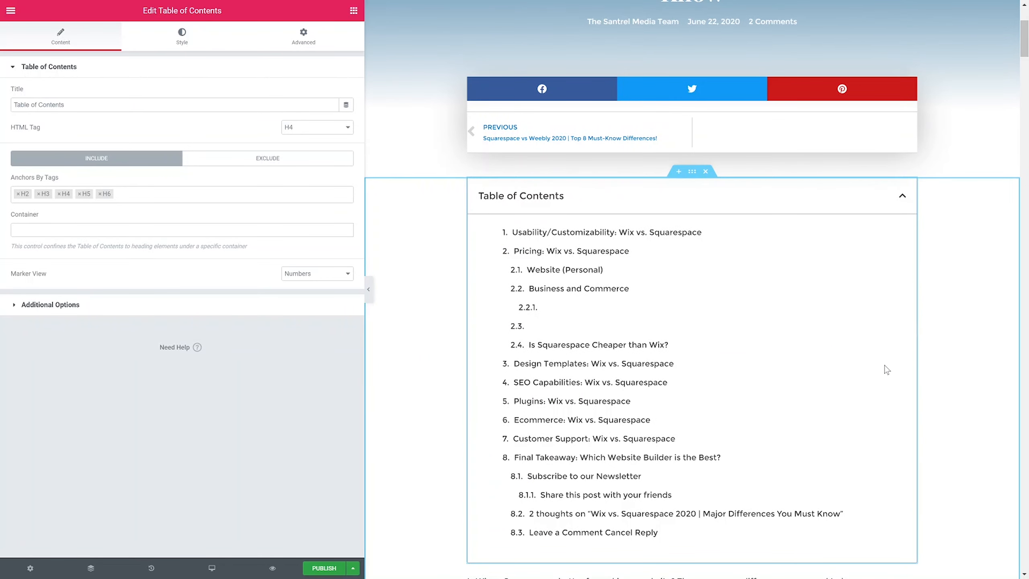
pyautogui.click(314, 45)
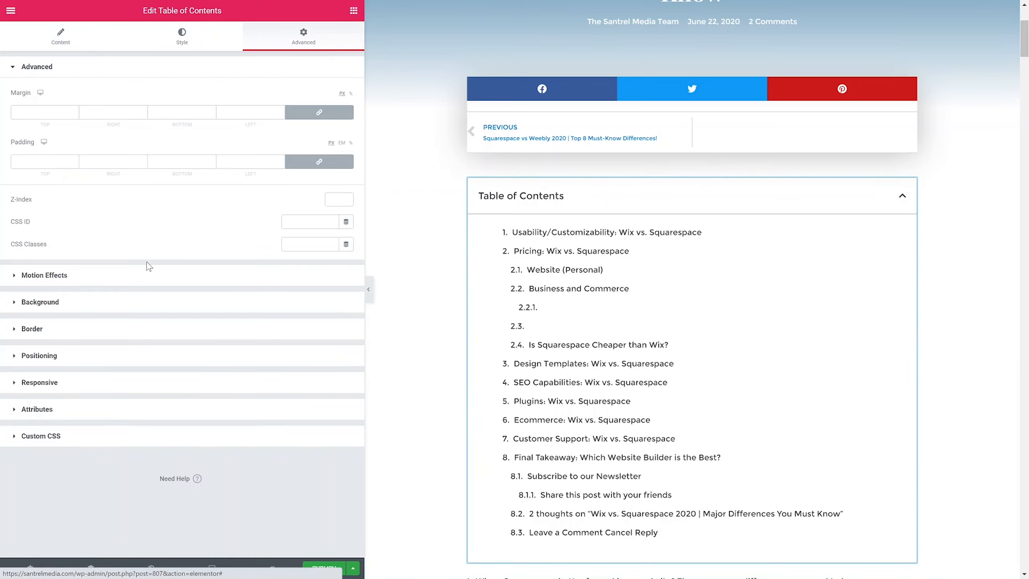
pyautogui.click(61, 383)
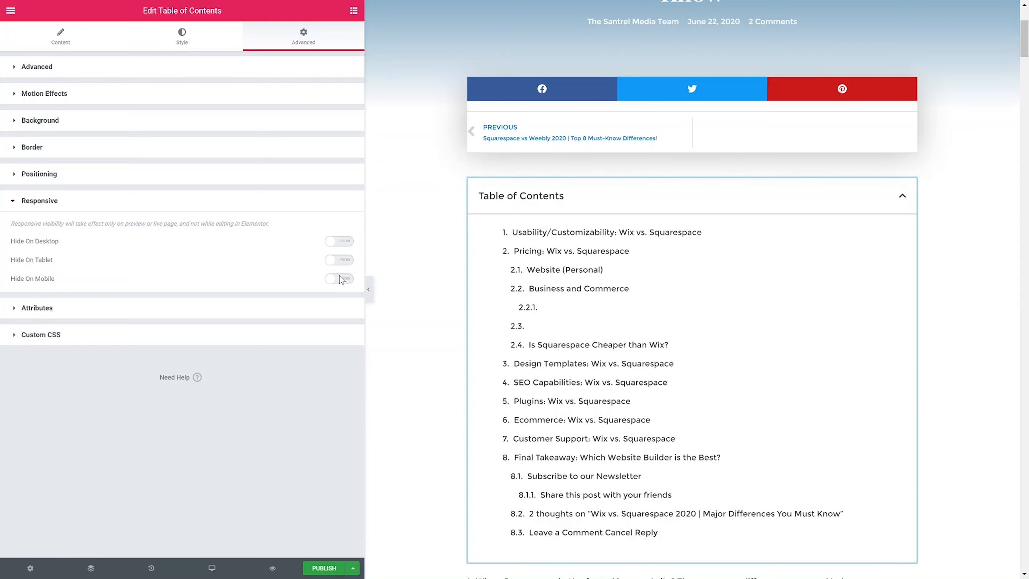
pyautogui.click(339, 282)
pyautogui.click(61, 37)
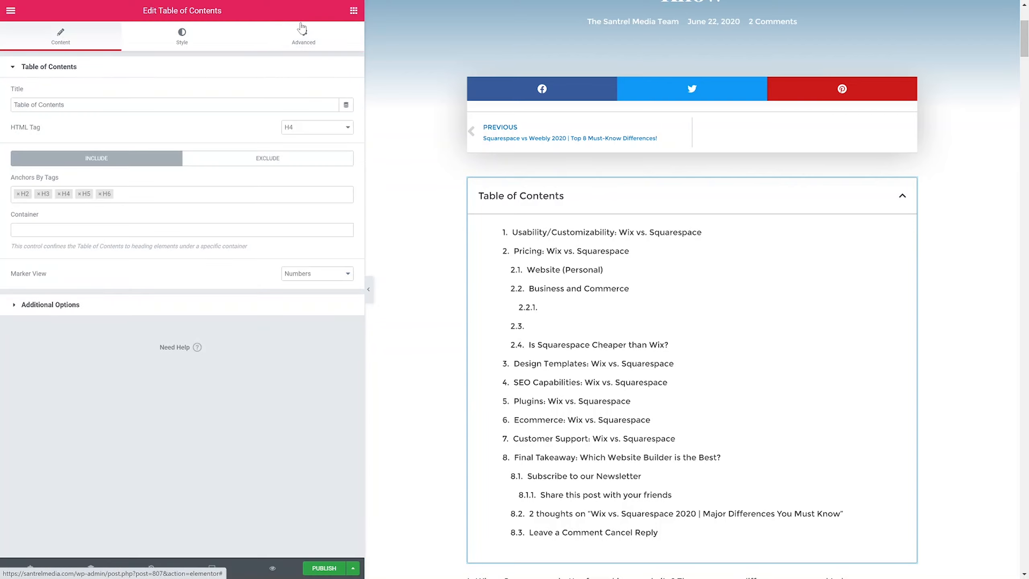
pyautogui.click(354, 10)
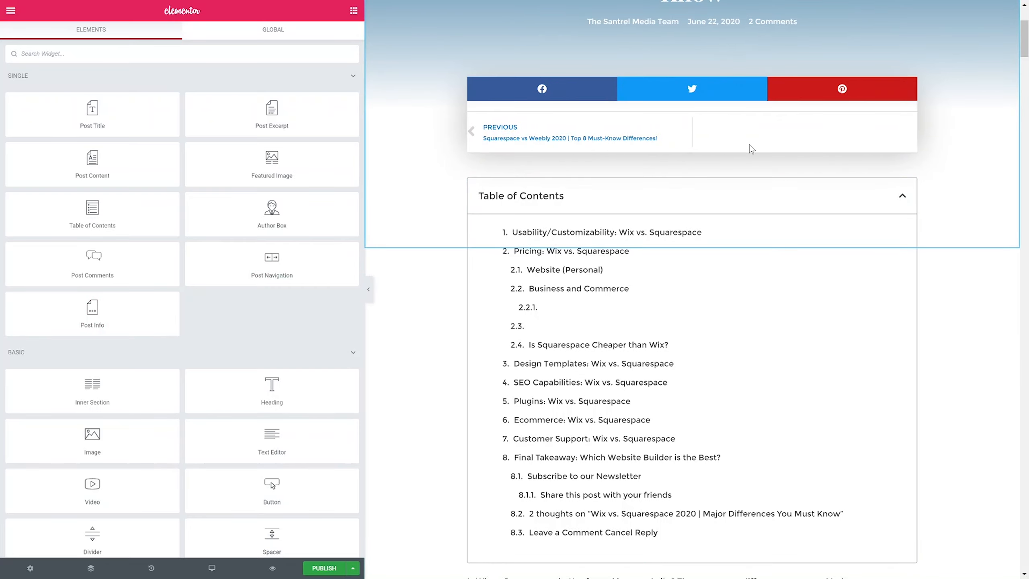
# Scroll through the template preview to review the newsletter box, share buttons and comments area.
pyautogui.scroll(3, 749, 149)
pyautogui.scroll(1, 697, 93)
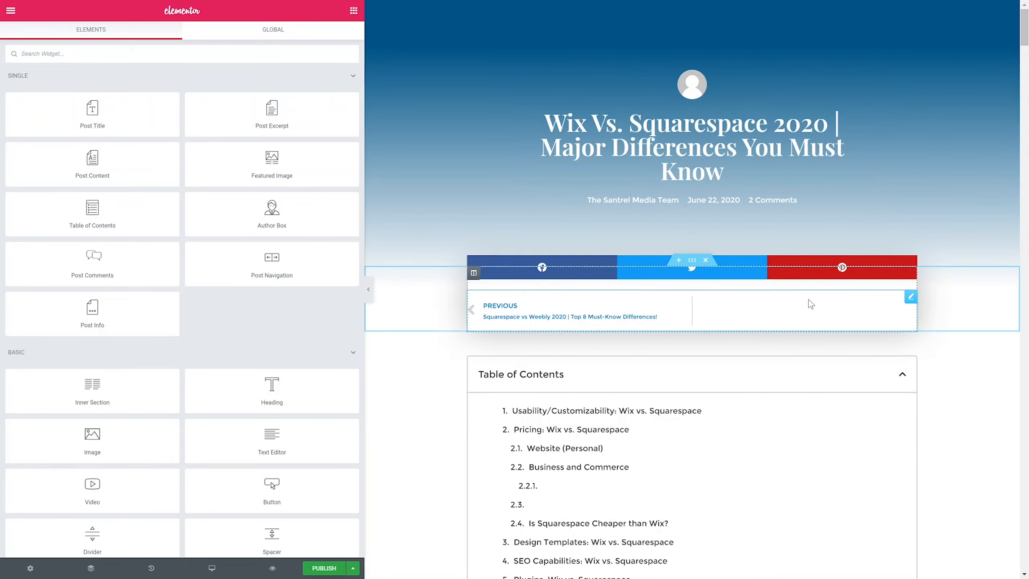
pyautogui.scroll(-7, 809, 299)
pyautogui.scroll(-20, 818, 290)
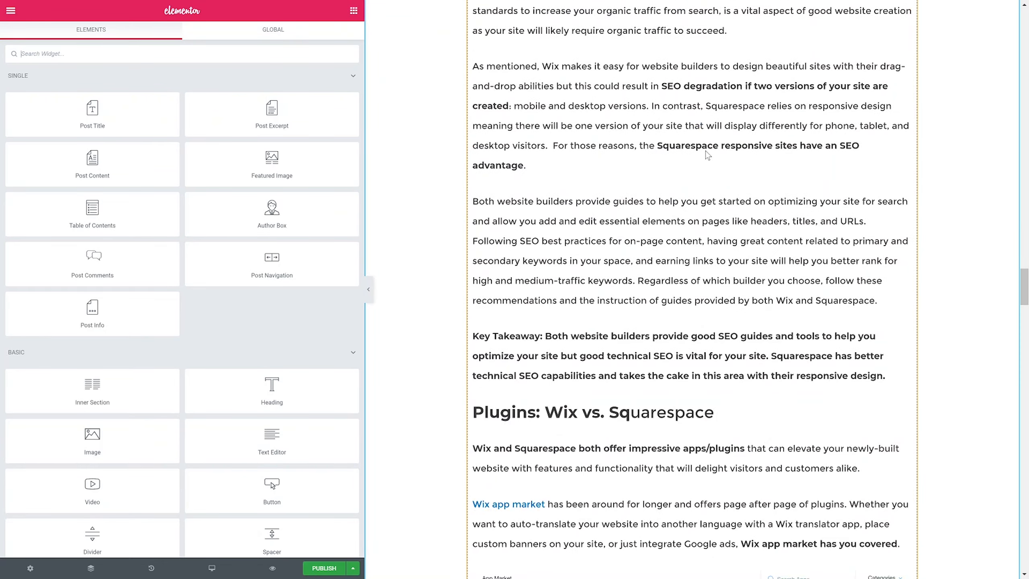
pyautogui.scroll(-10, 845, 377)
pyautogui.scroll(-15, 851, 349)
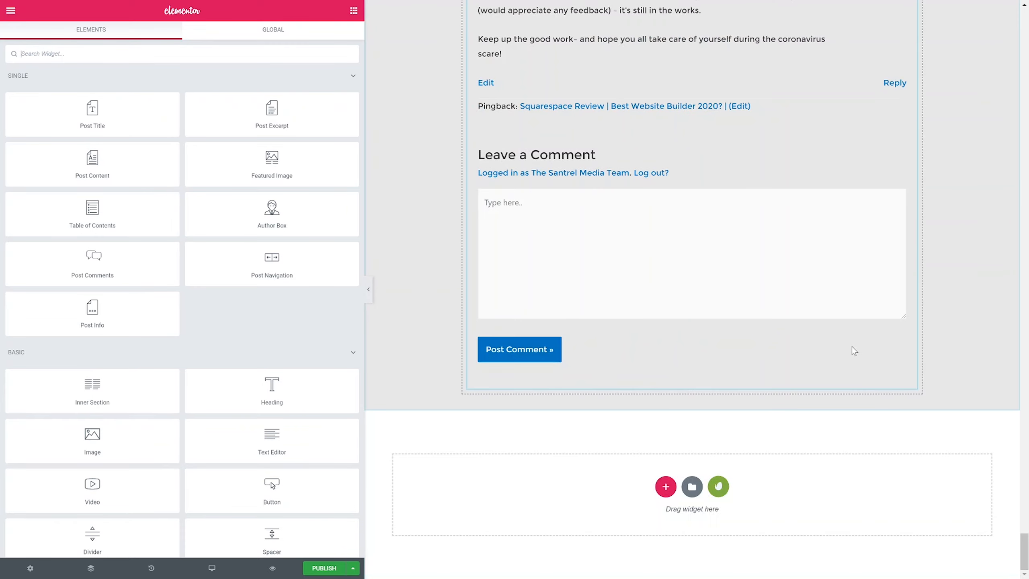
pyautogui.scroll(10, 837, 360)
pyautogui.scroll(8, 824, 364)
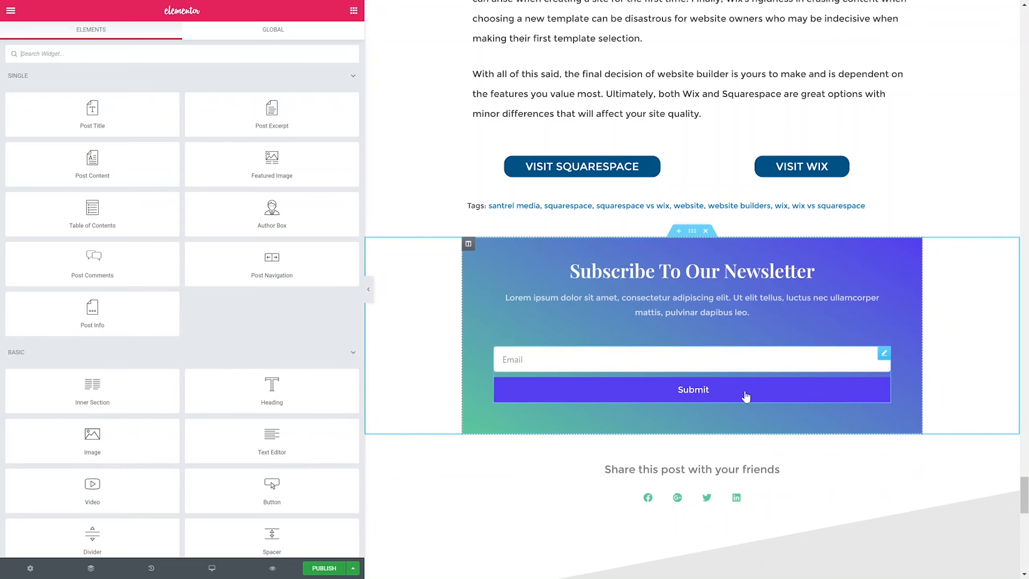
pyautogui.scroll(-8, 724, 393)
pyautogui.scroll(-12, 708, 396)
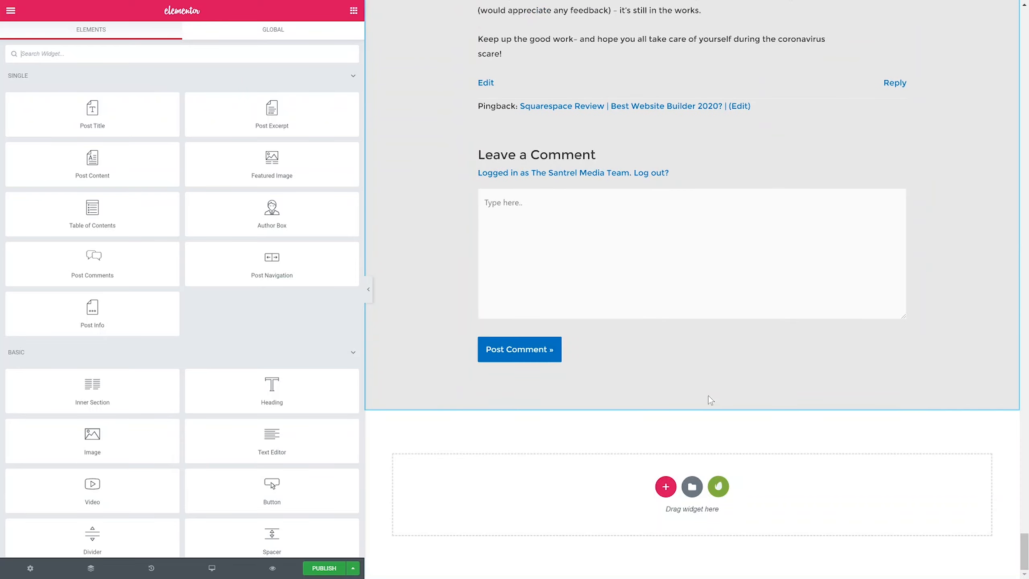
pyautogui.scroll(4, 705, 396)
pyautogui.scroll(-4, 699, 349)
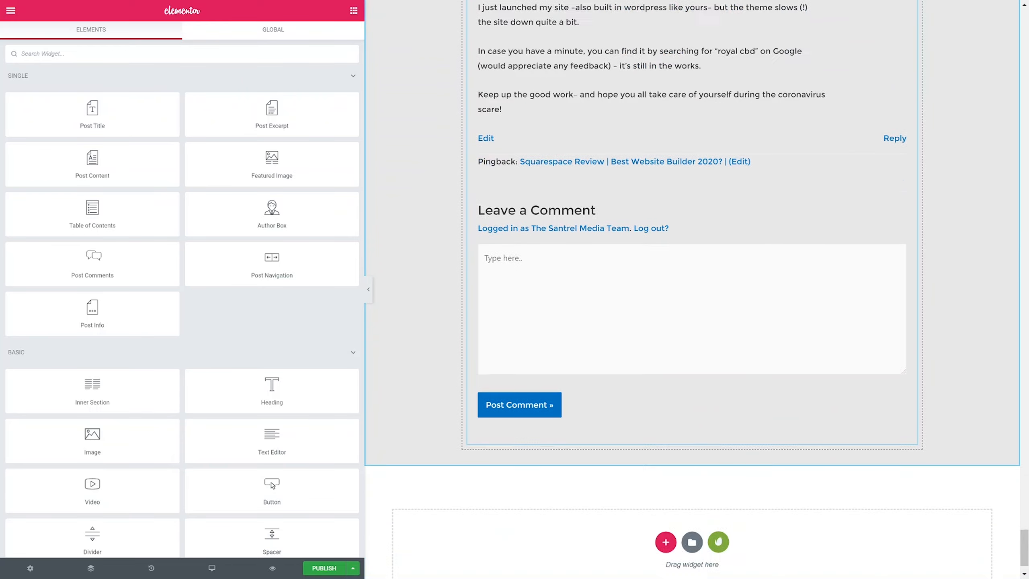
pyautogui.scroll(20, 682, 354)
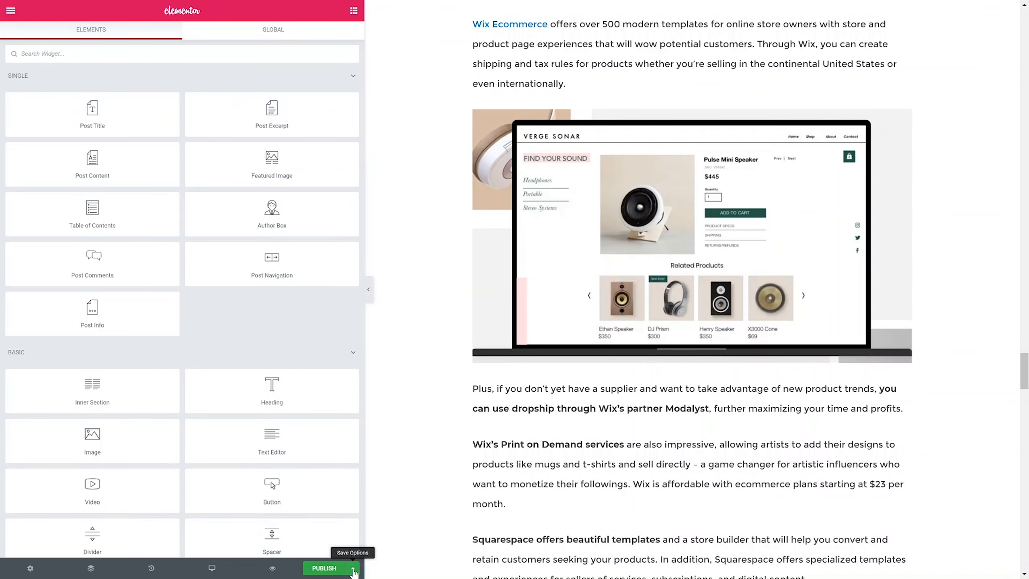
# Publish the template with the display condition Include > Posts > This is a blog article.
pyautogui.click(354, 572)
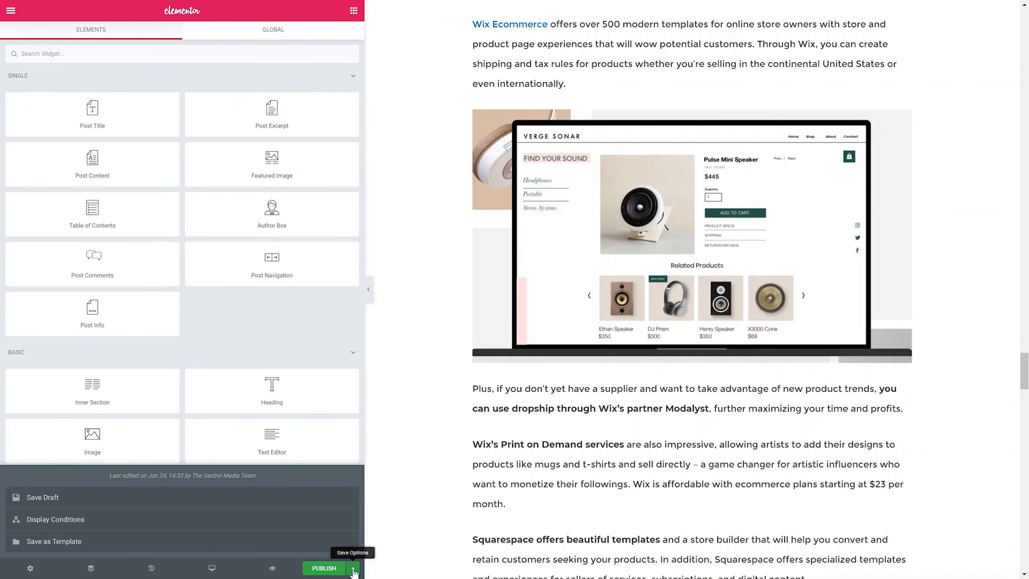
pyautogui.click(264, 526)
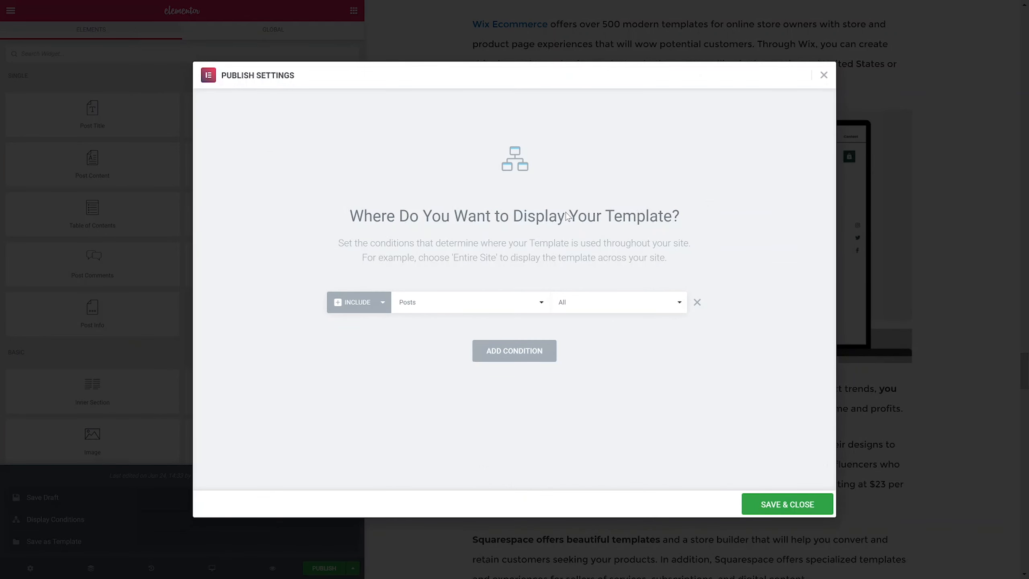
pyautogui.click(585, 306)
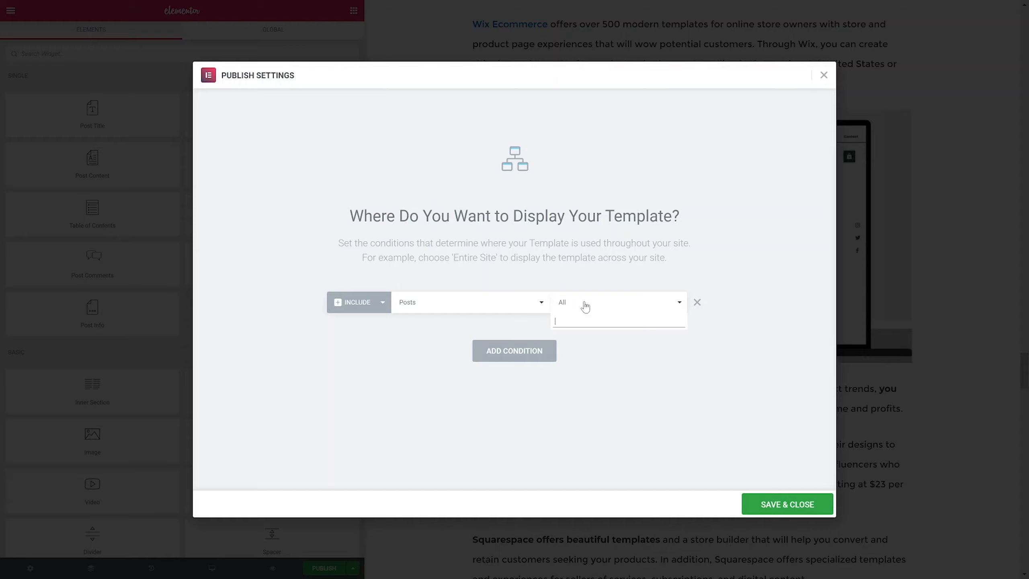
pyautogui.write('sam')
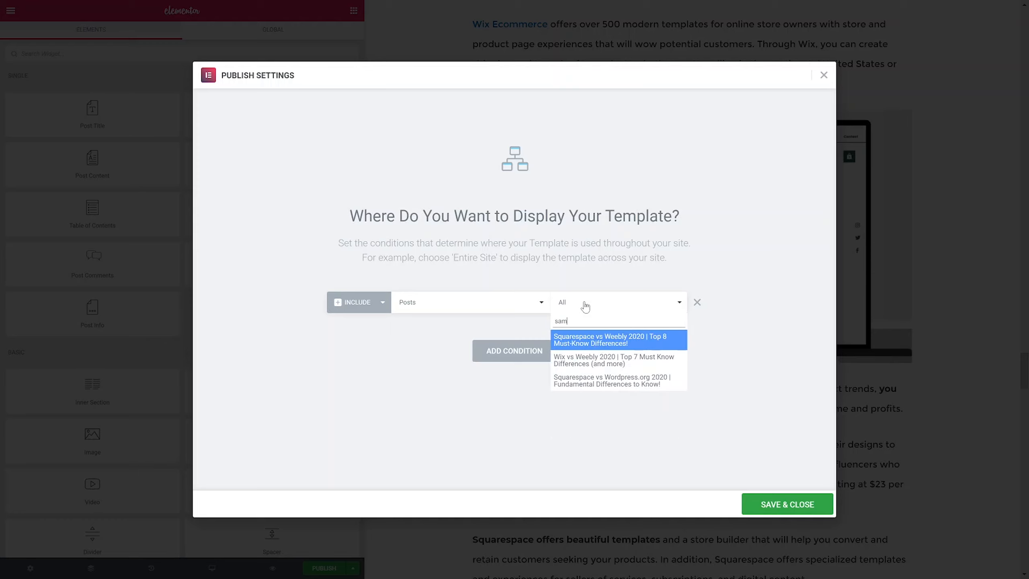
pyautogui.press('BackSpace')
pyautogui.press('BackSpace')
pyautogui.press('BackSpace')
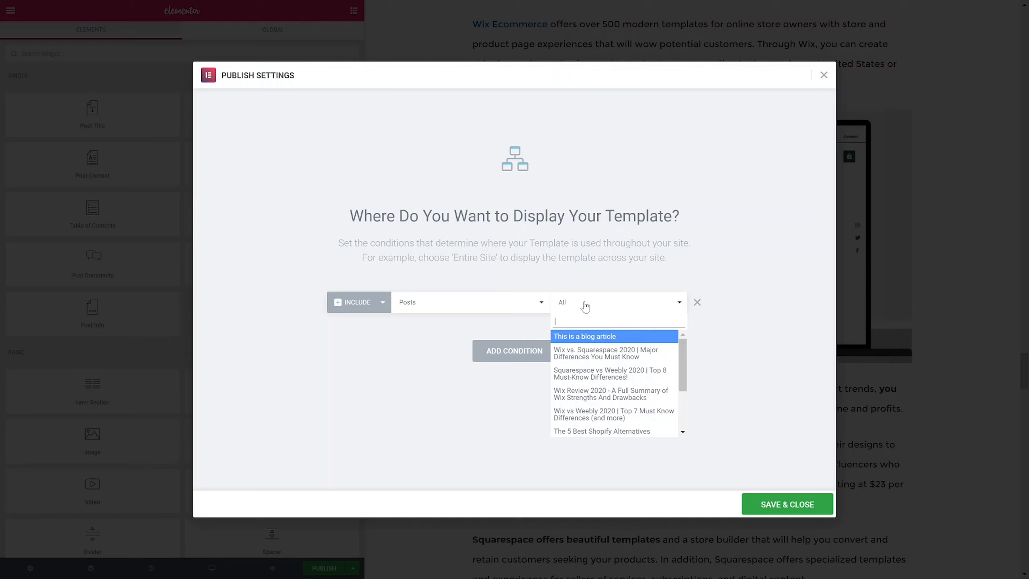
pyautogui.click(603, 336)
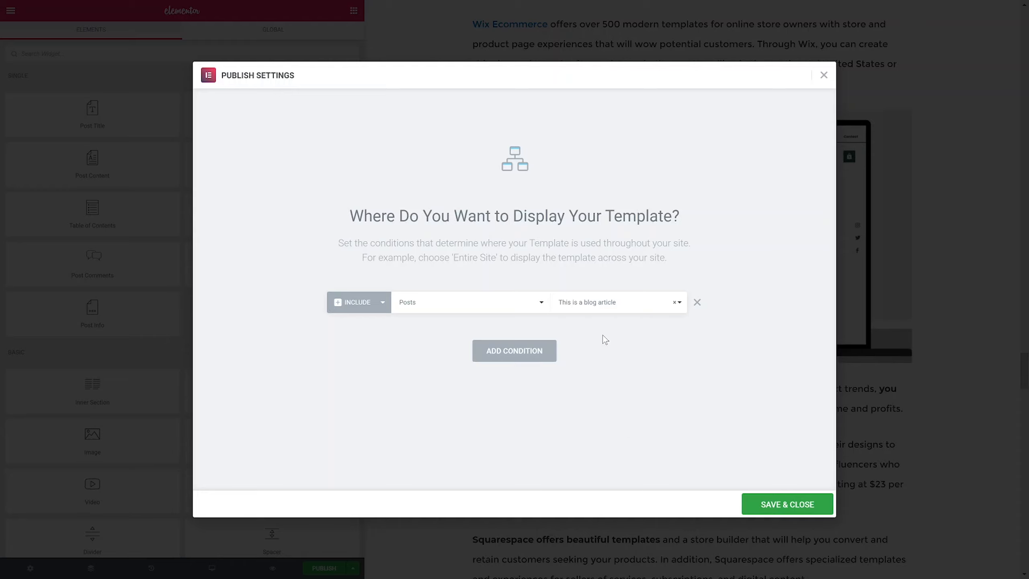
pyautogui.click(790, 505)
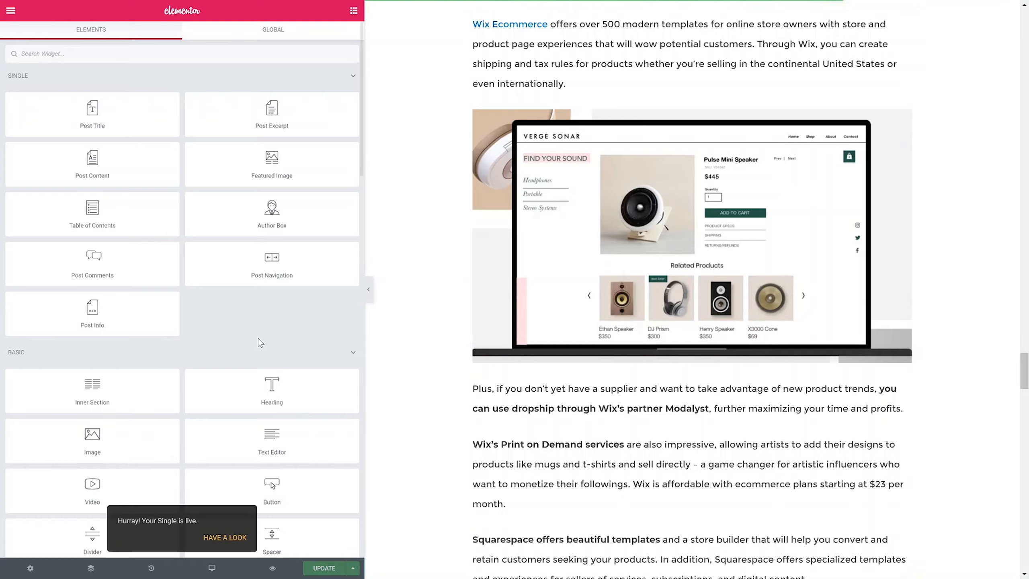
# View the published post live, then exit the Elementor editor to the WordPress dashboard.
pyautogui.click(224, 536)
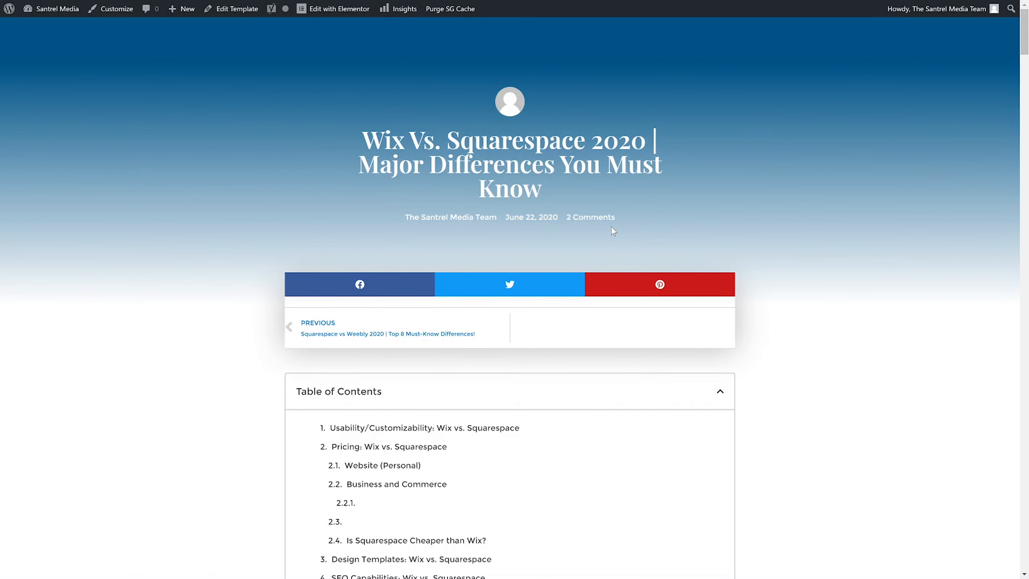
pyautogui.hotkey('ctrl', 'w')
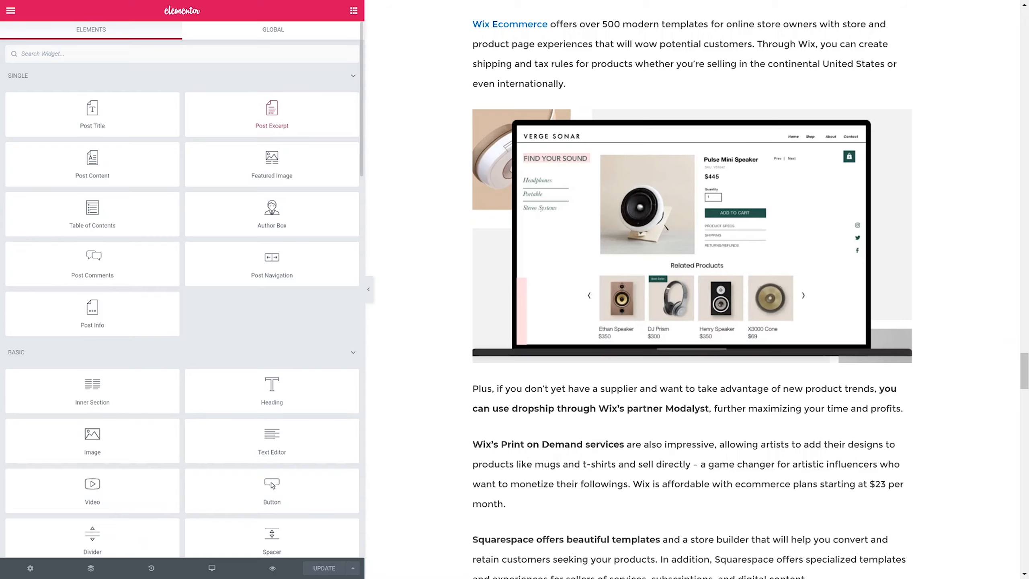
pyautogui.click(8, 12)
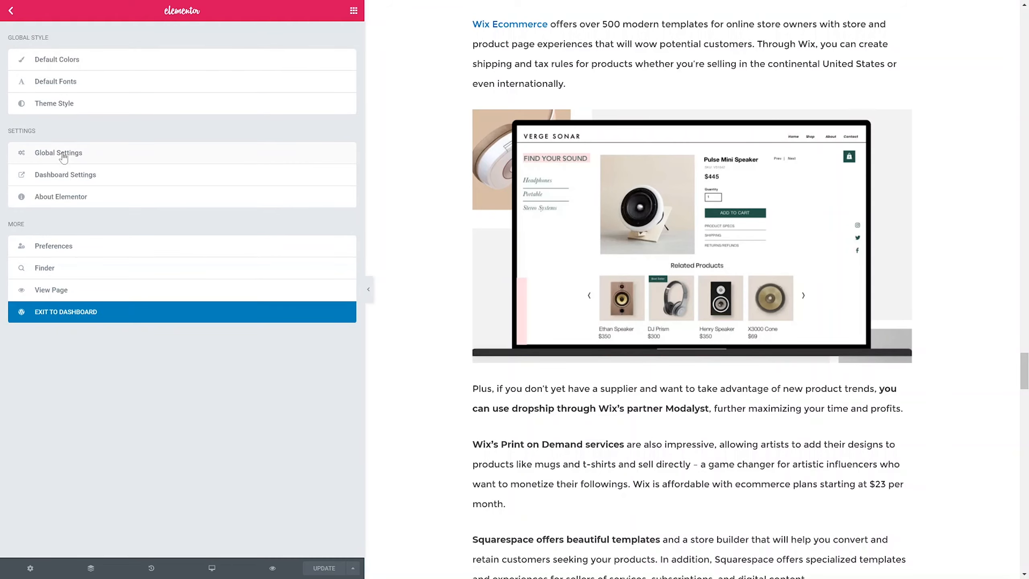
pyautogui.click(72, 312)
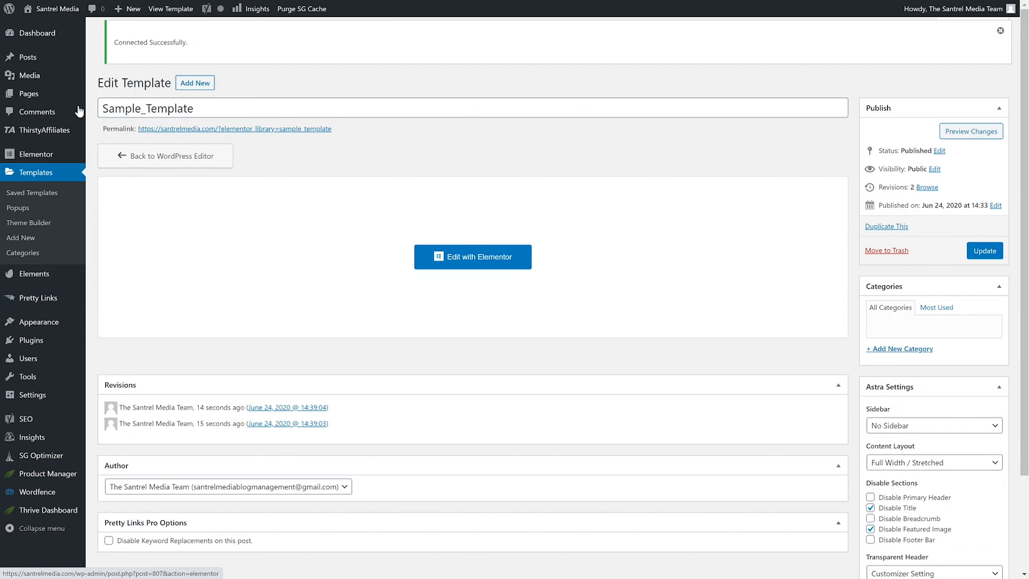
# Go to Posts > All Posts and preview This Is A Blog Article.
pyautogui.moveTo(32, 74)
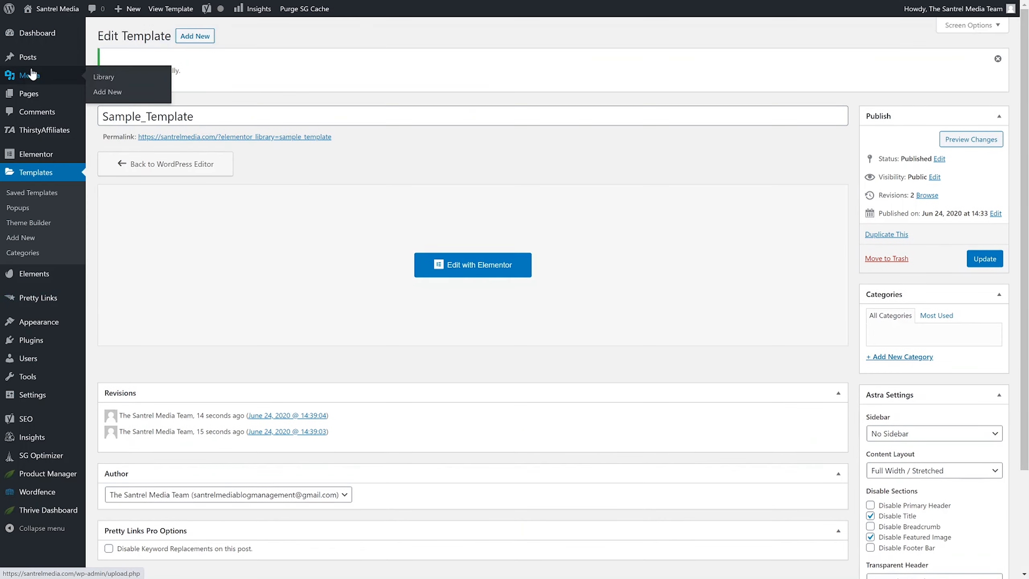
pyautogui.click(33, 62)
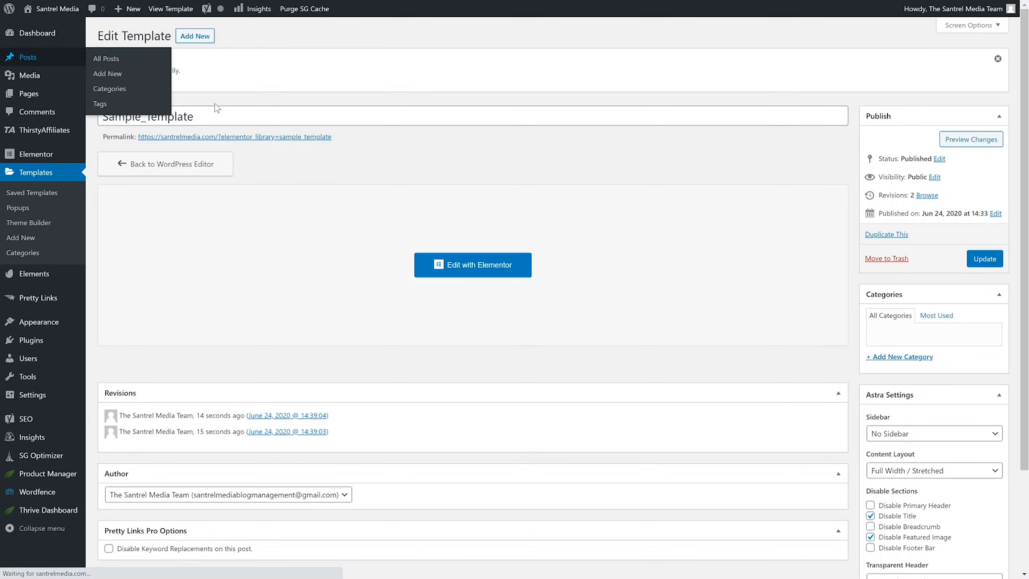
pyautogui.click(99, 62)
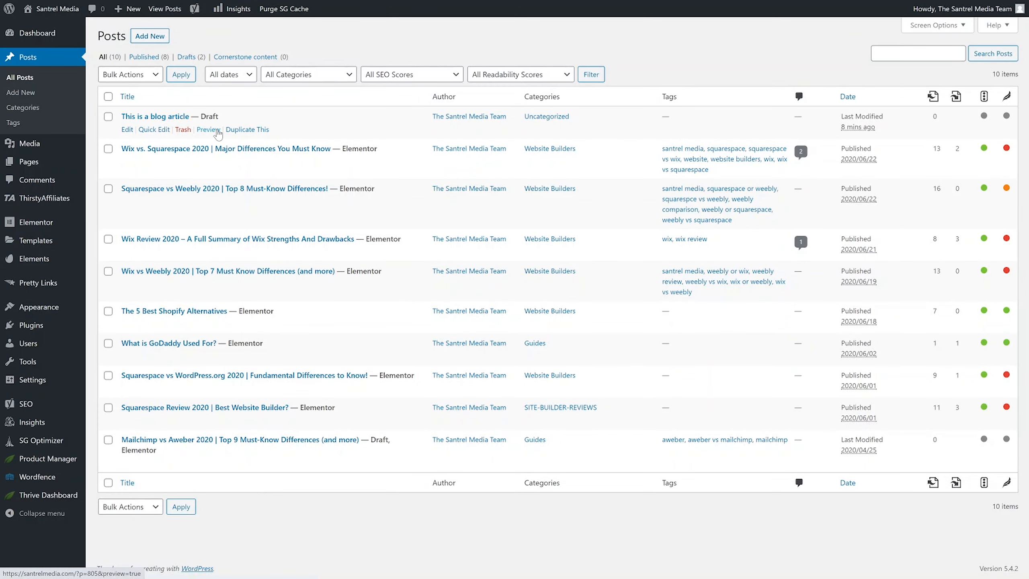
pyautogui.click(217, 130)
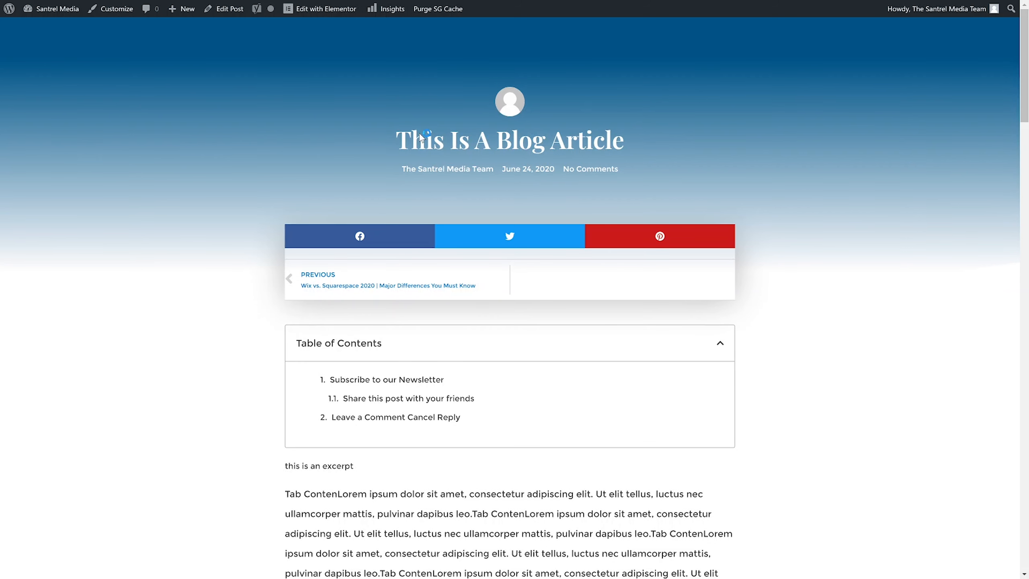
# Scroll through the blog article preview, leave full-screen, and switch to the Press Contact page.
pyautogui.scroll(-6, 403, 397)
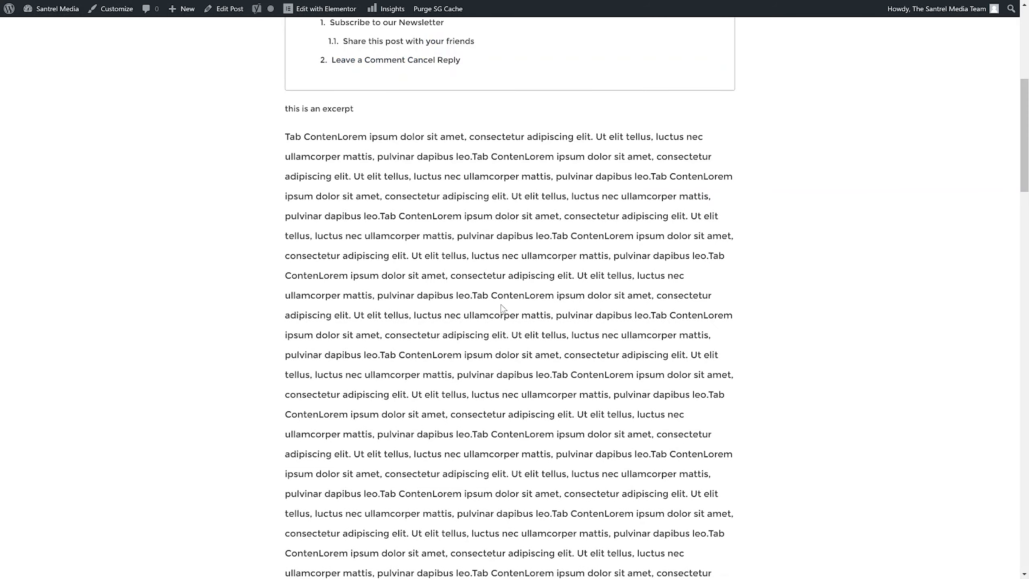
pyautogui.scroll(6, 638, 294)
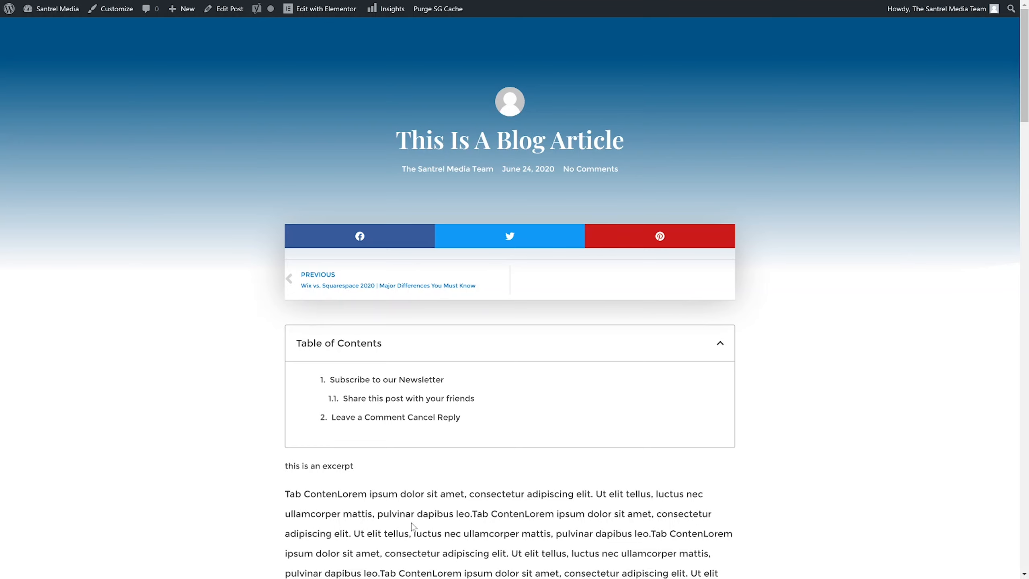
pyautogui.scroll(-3, 413, 526)
pyautogui.scroll(3, 683, 405)
pyautogui.scroll(-20, 837, 369)
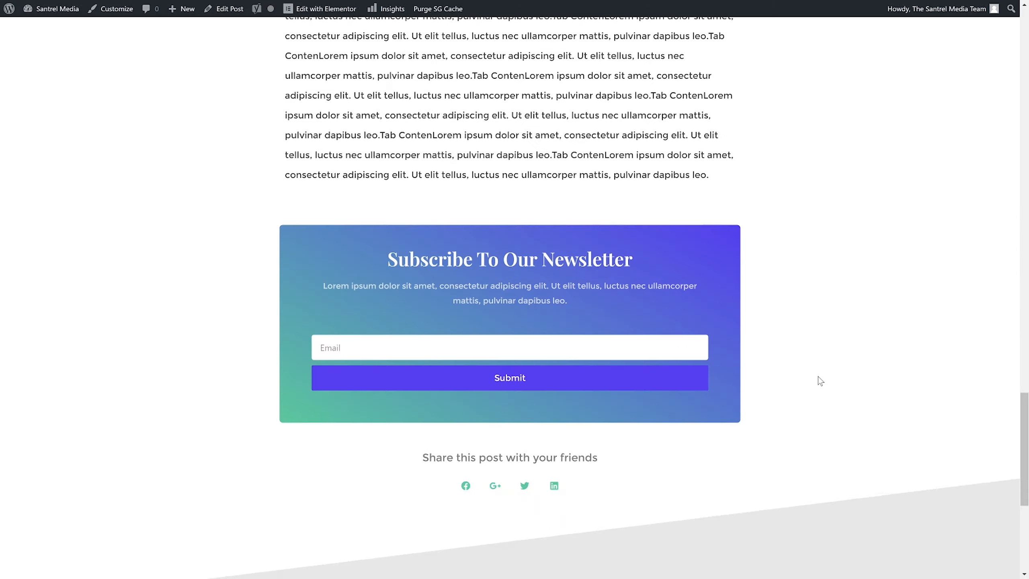
pyautogui.scroll(-7, 819, 377)
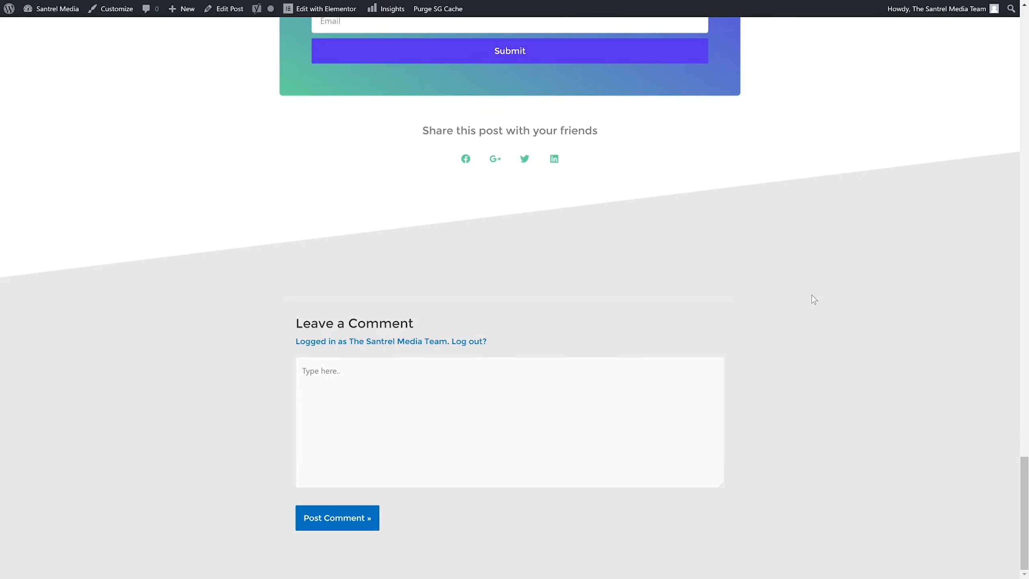
pyautogui.scroll(20, 811, 295)
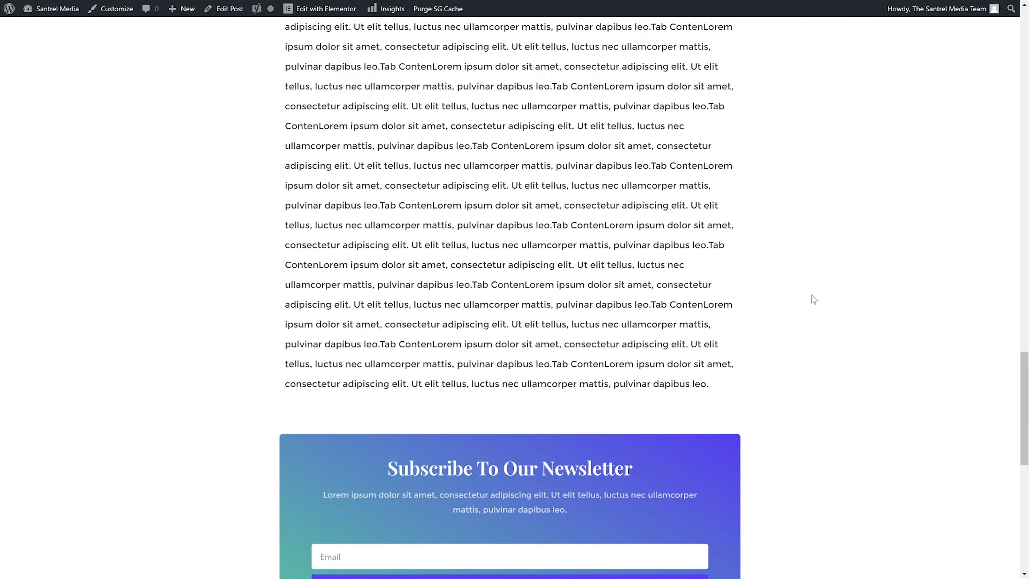
pyautogui.scroll(2, 811, 299)
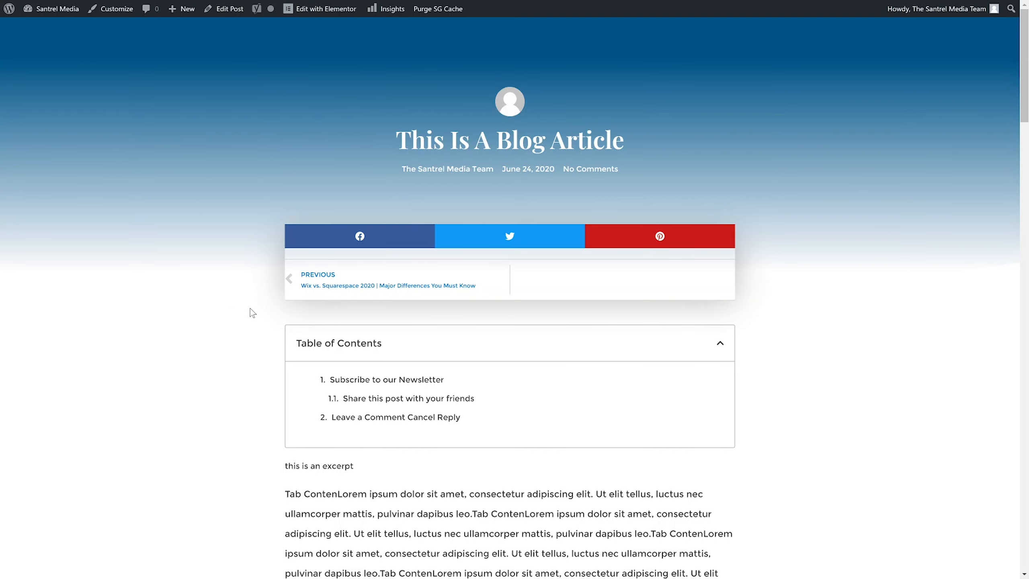
pyautogui.press('F11')
pyautogui.click(309, 12)
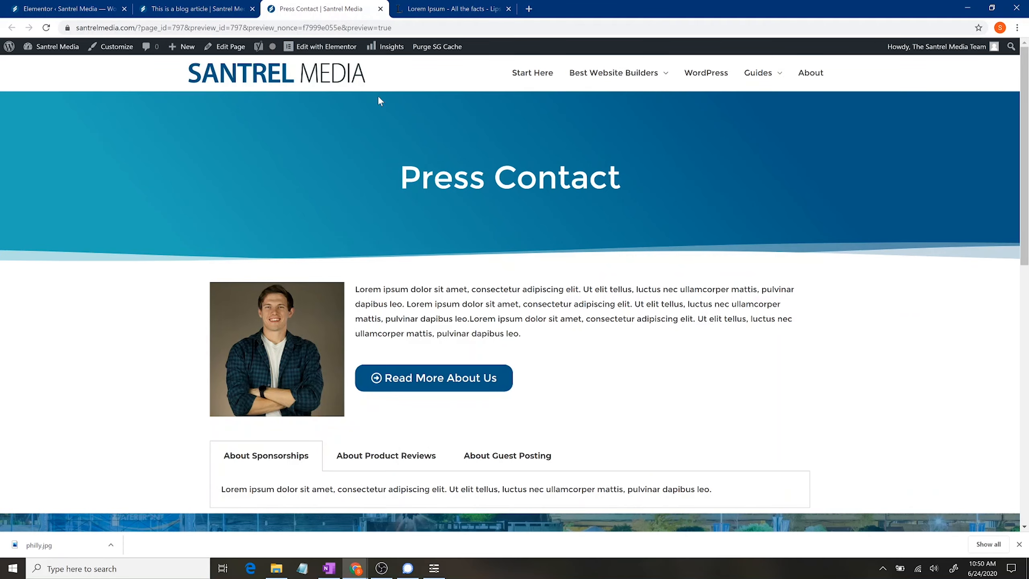
# Browse the About Product Reviews and About Guest Posting content, try Send, then return to the blog article.
pyautogui.scroll(-3, 563, 320)
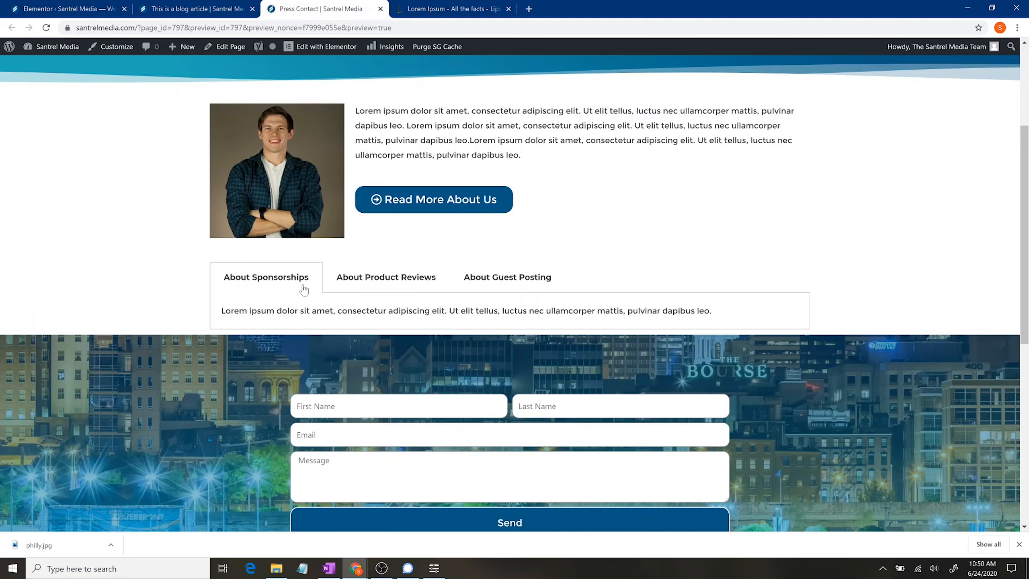
pyautogui.click(407, 284)
pyautogui.click(468, 284)
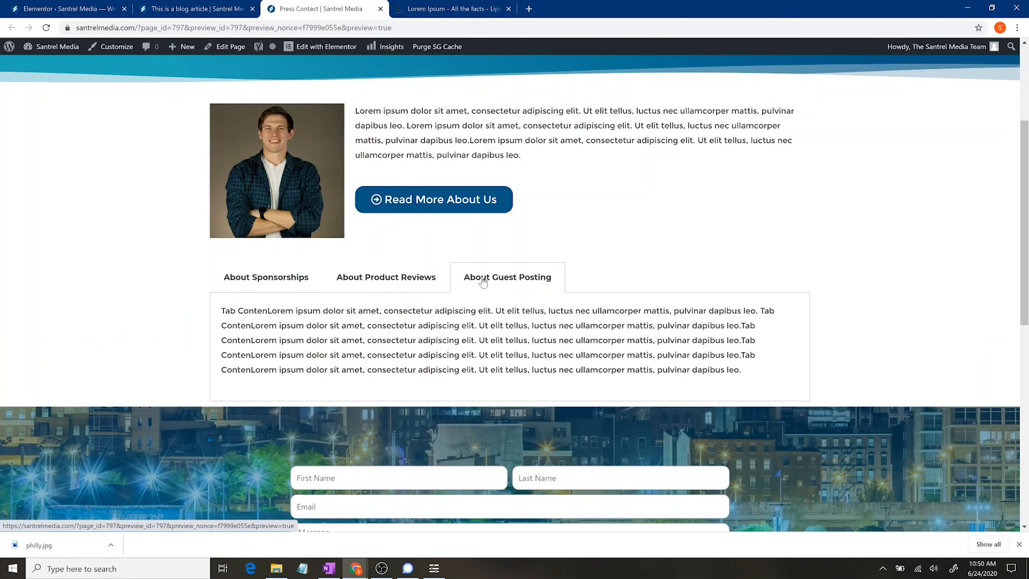
pyautogui.scroll(-3, 284, 314)
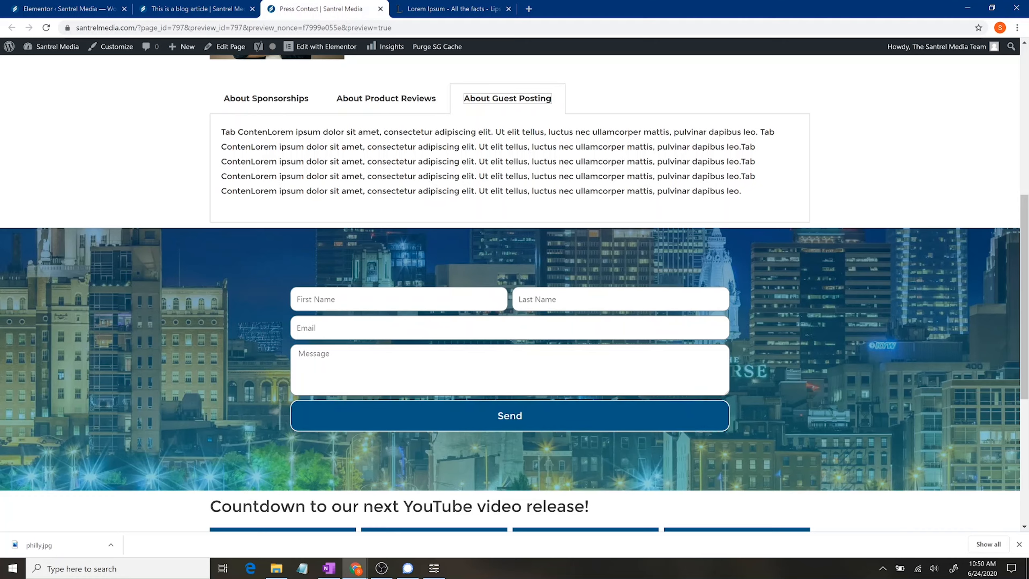
pyautogui.click(473, 420)
pyautogui.scroll(-5, 770, 356)
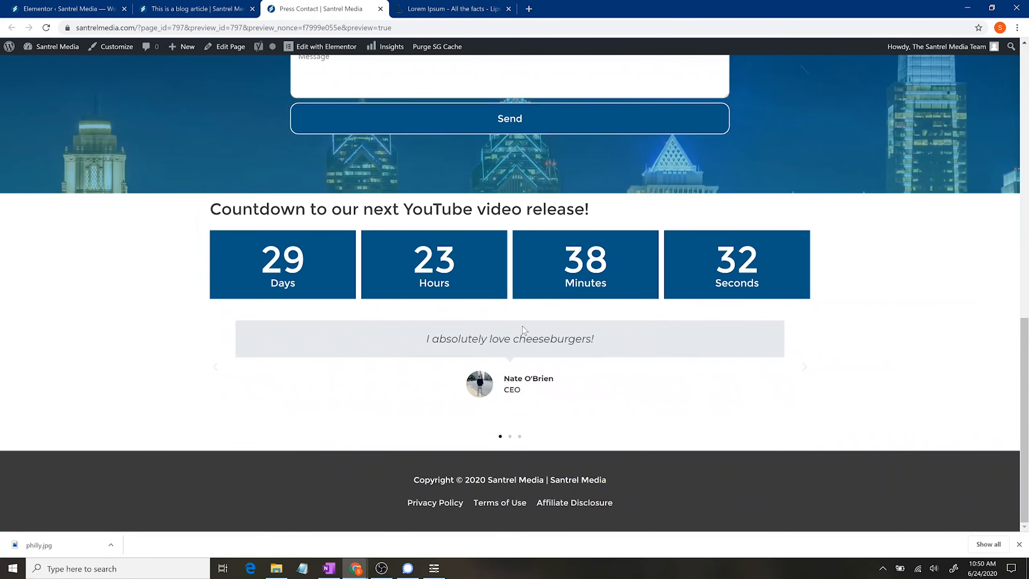
pyautogui.click(200, 6)
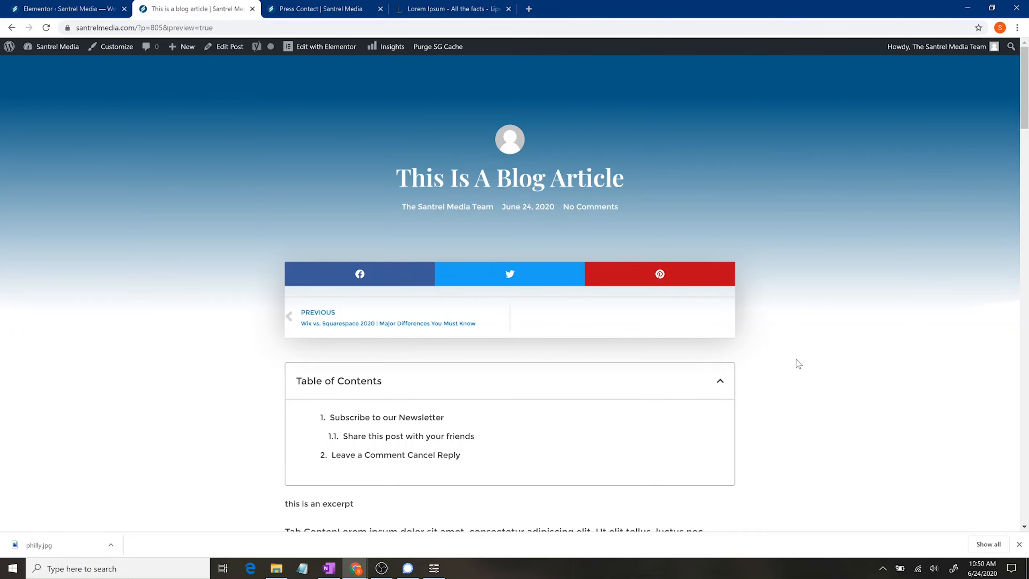
pyautogui.scroll(-20, 798, 360)
pyautogui.scroll(-7, 793, 359)
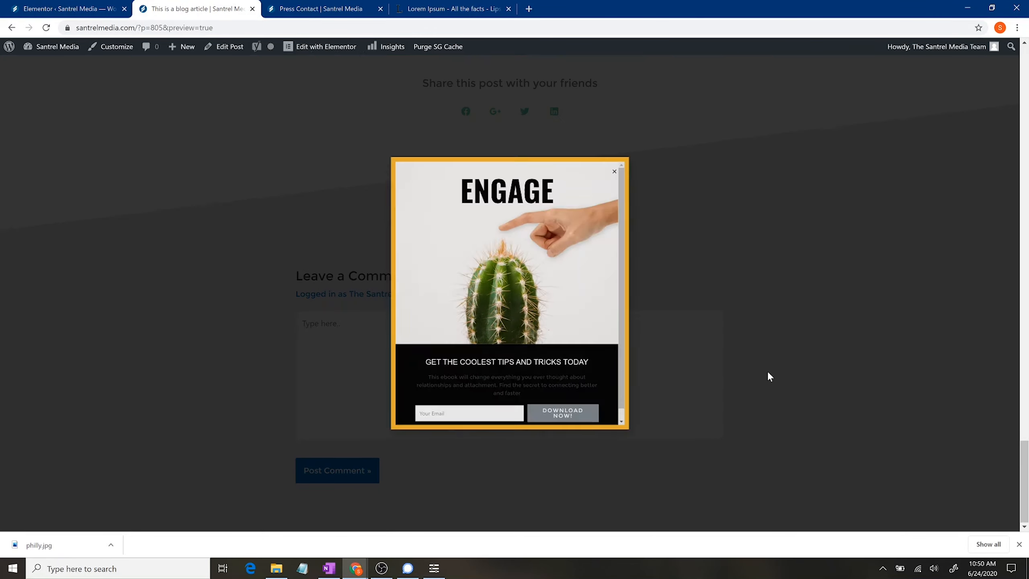
pyautogui.scroll(10, 766, 367)
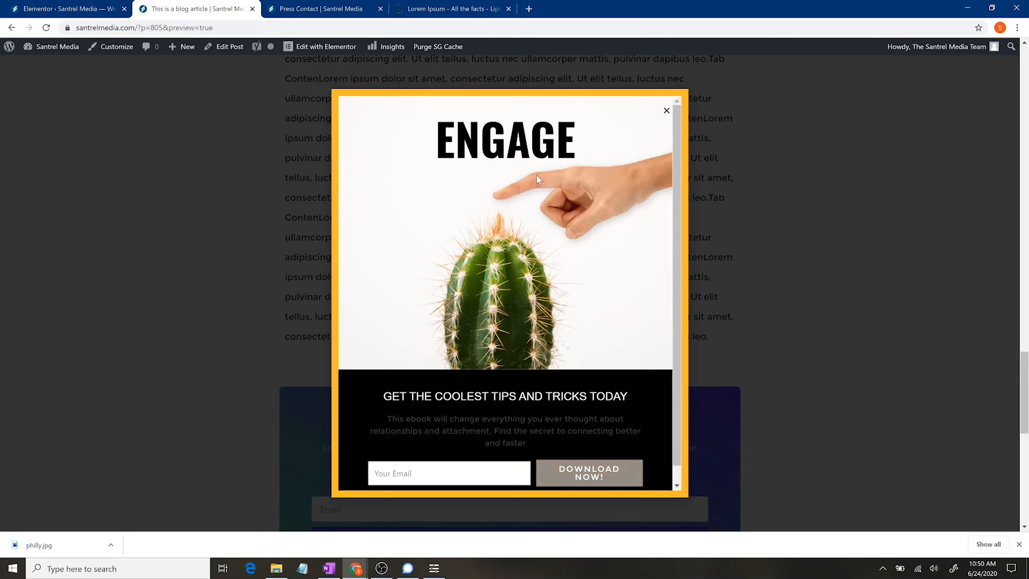
pyautogui.click(666, 111)
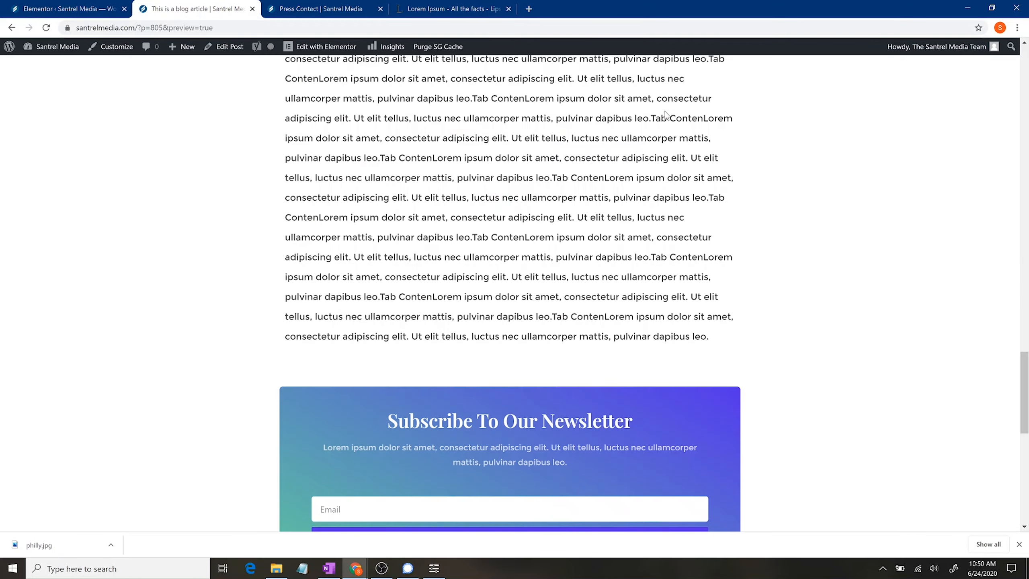
pyautogui.scroll(20, 500, 234)
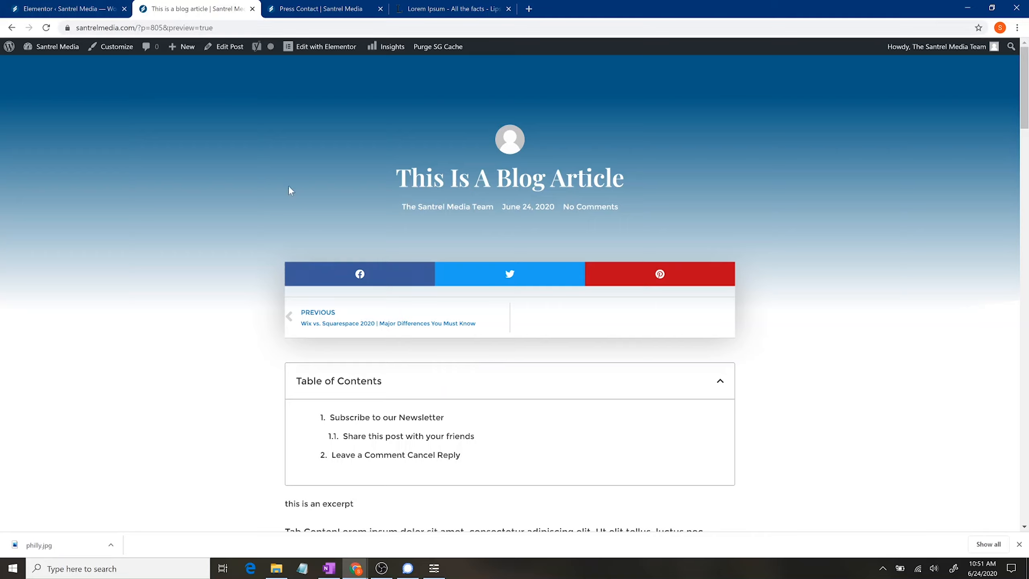
# Return to the Elementor admin tab and open Templates > Popups.
pyautogui.click(93, 4)
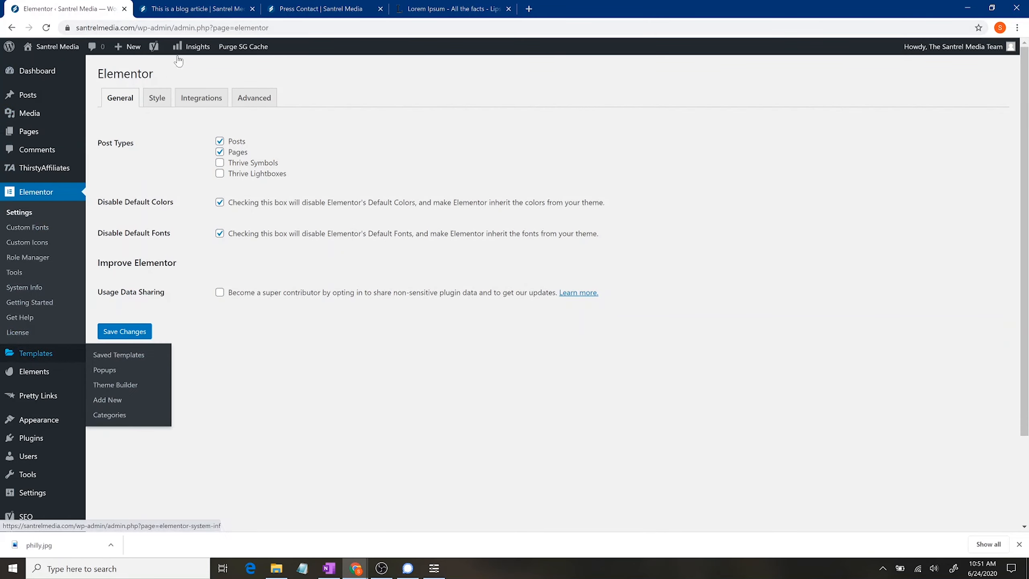
pyautogui.click(186, 9)
pyautogui.click(100, 5)
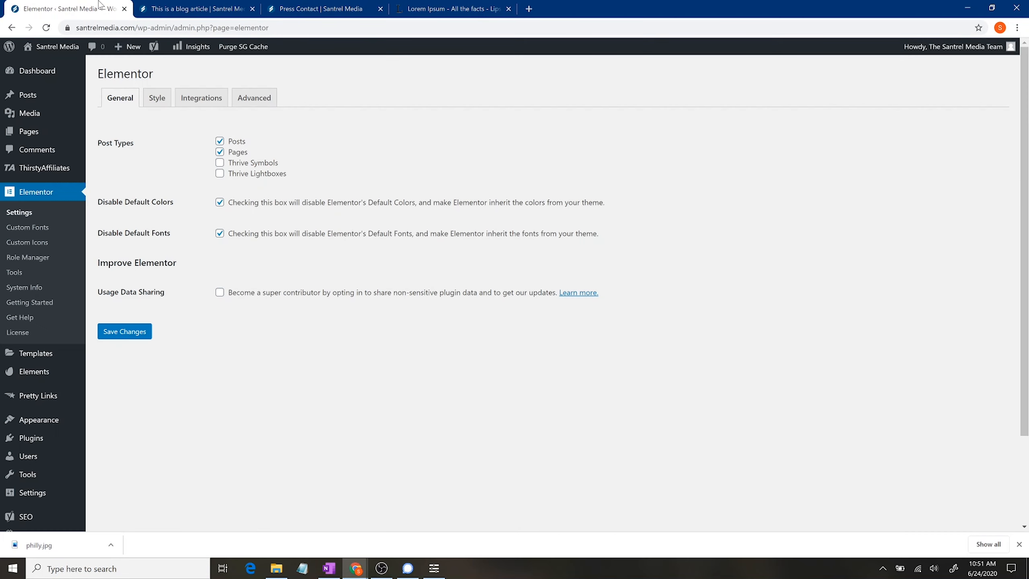
pyautogui.moveTo(51, 355)
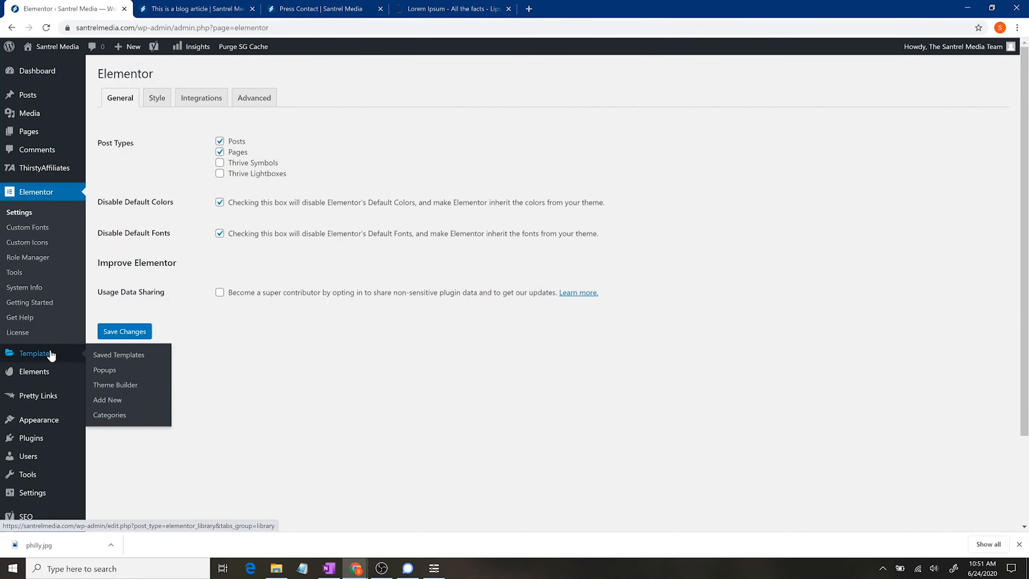
pyautogui.click(107, 370)
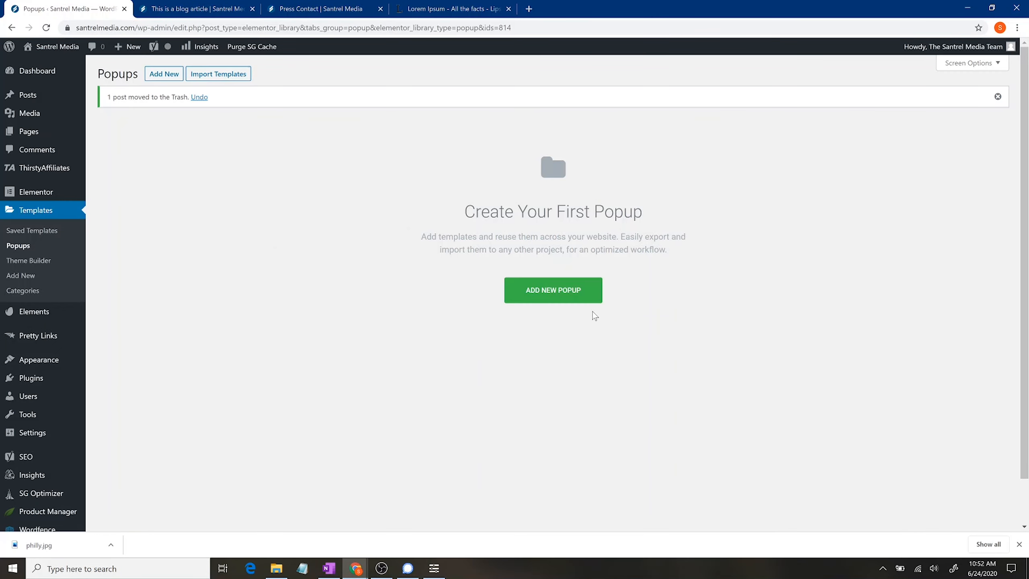
# Create a new popup template named 'The New Popup'.
pyautogui.click(559, 291)
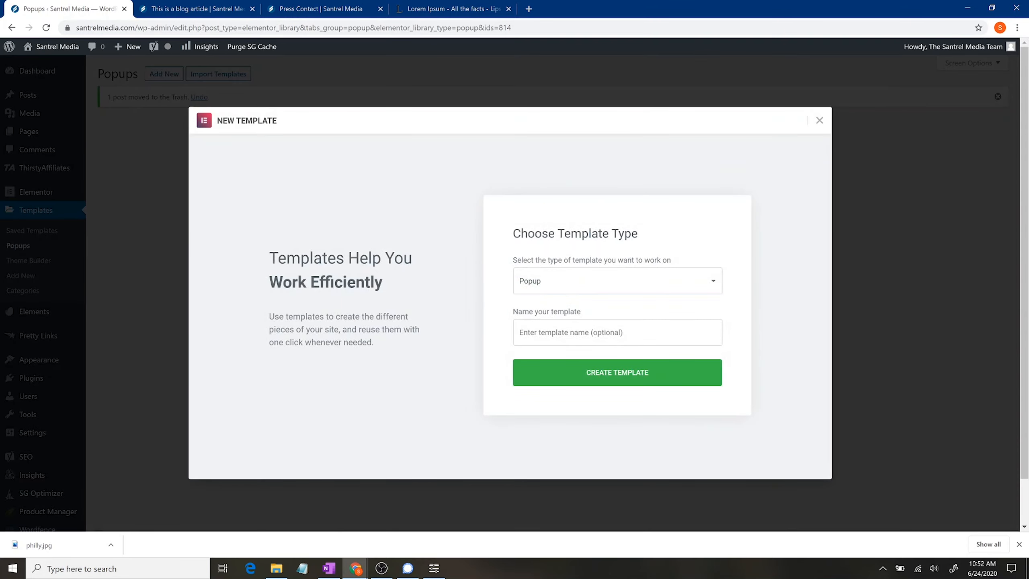
pyautogui.click(617, 332)
pyautogui.write('The New Popup')
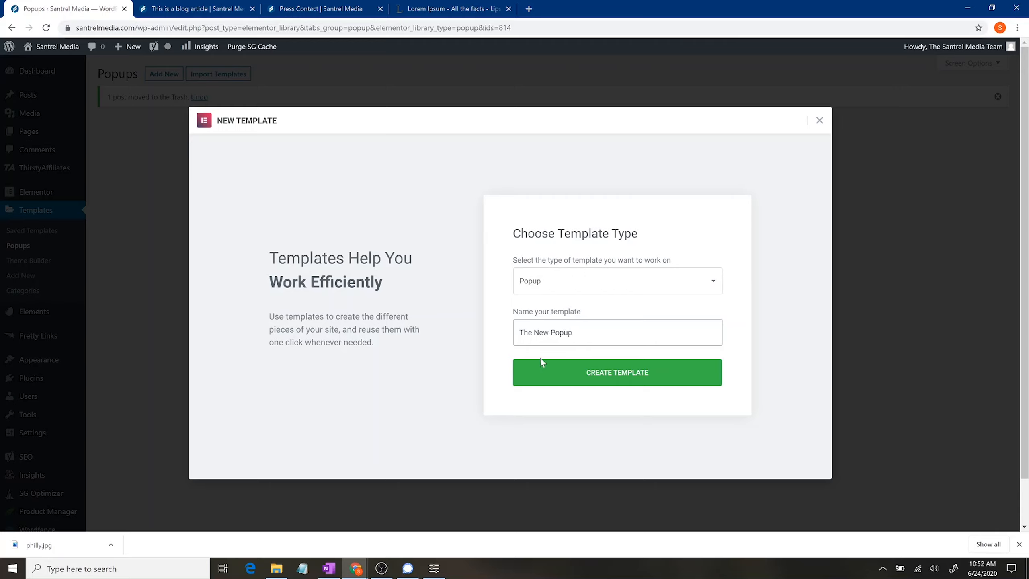
pyautogui.click(550, 373)
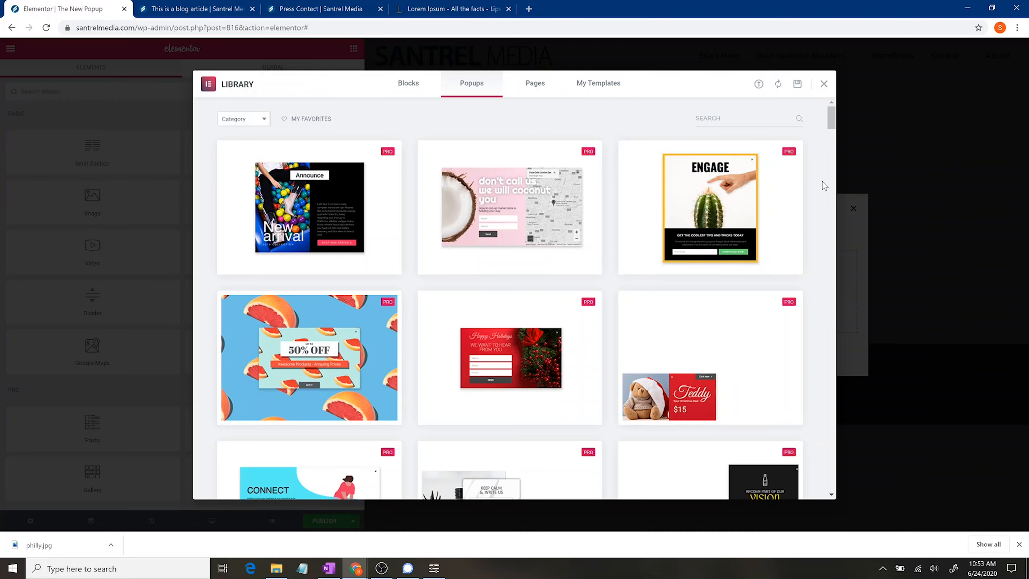
# Scroll down to the Let's Talk popup template in the library and insert it.
pyautogui.scroll(-7, 502, 324)
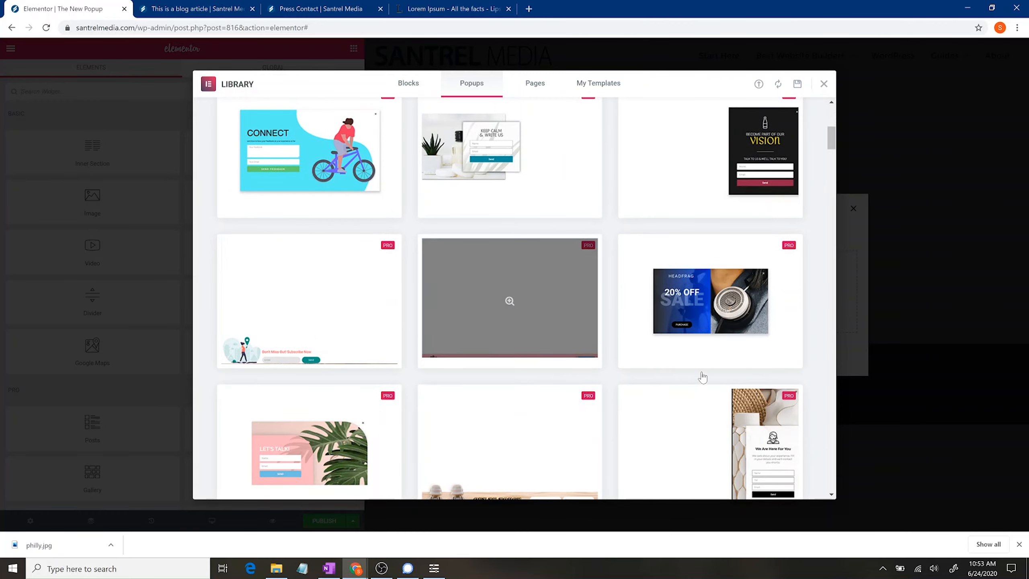
pyautogui.scroll(-5, 707, 379)
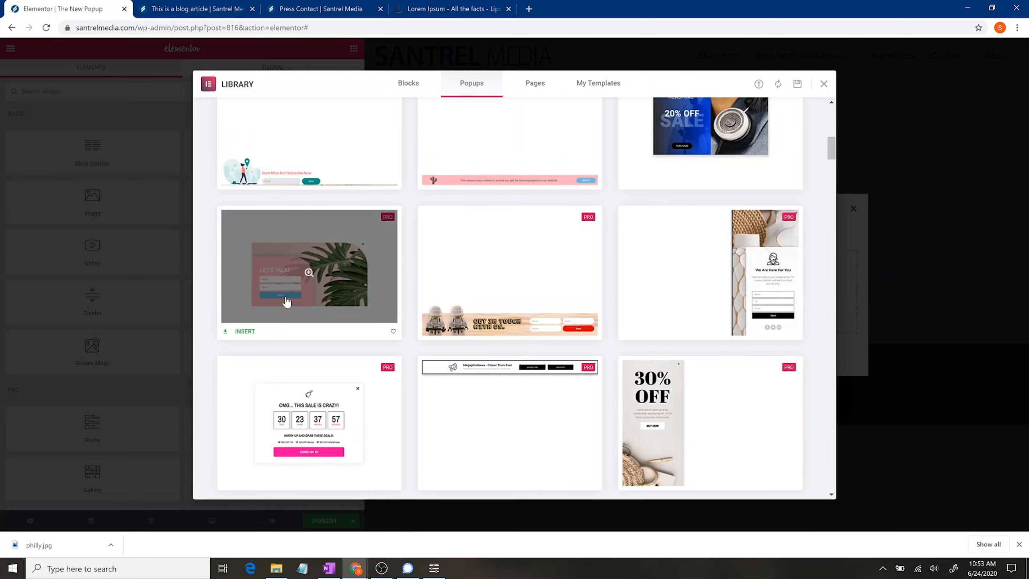
pyautogui.click(245, 332)
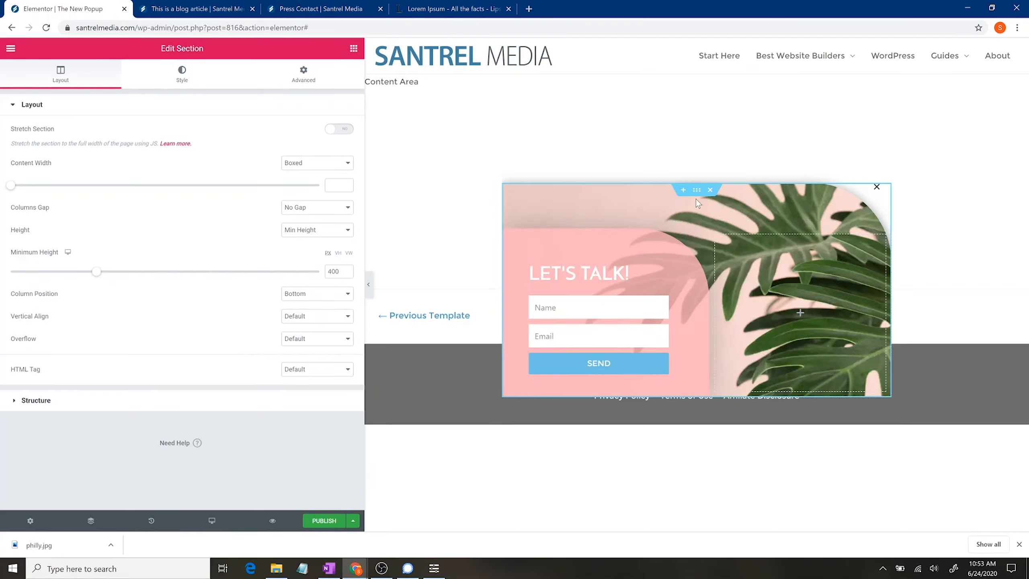
# Set the popup section's background image to the philly.jpg skyline photo.
pyautogui.moveTo(697, 187); pyautogui.dragTo(677, 84)
pyautogui.click(191, 82)
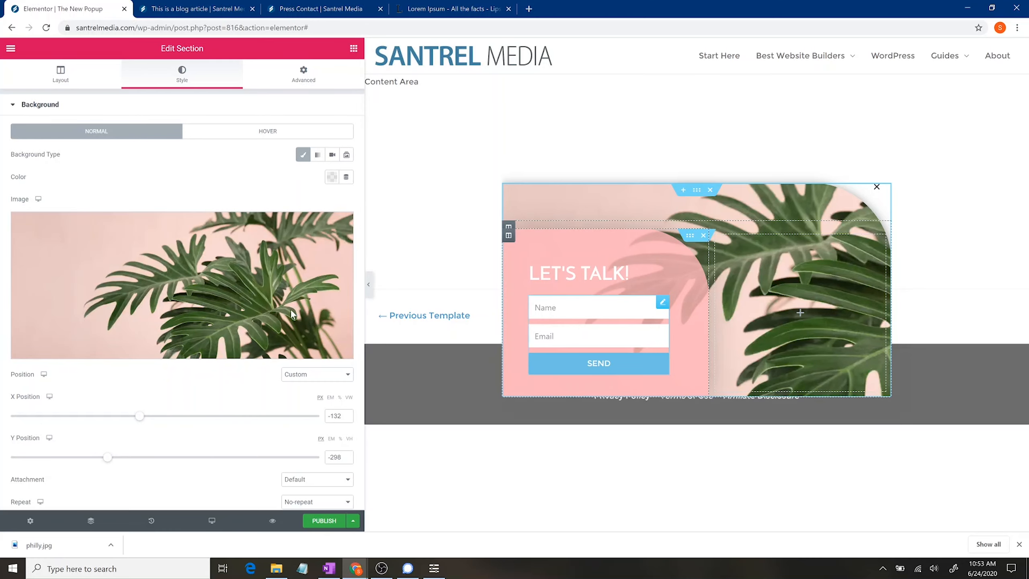
pyautogui.click(195, 279)
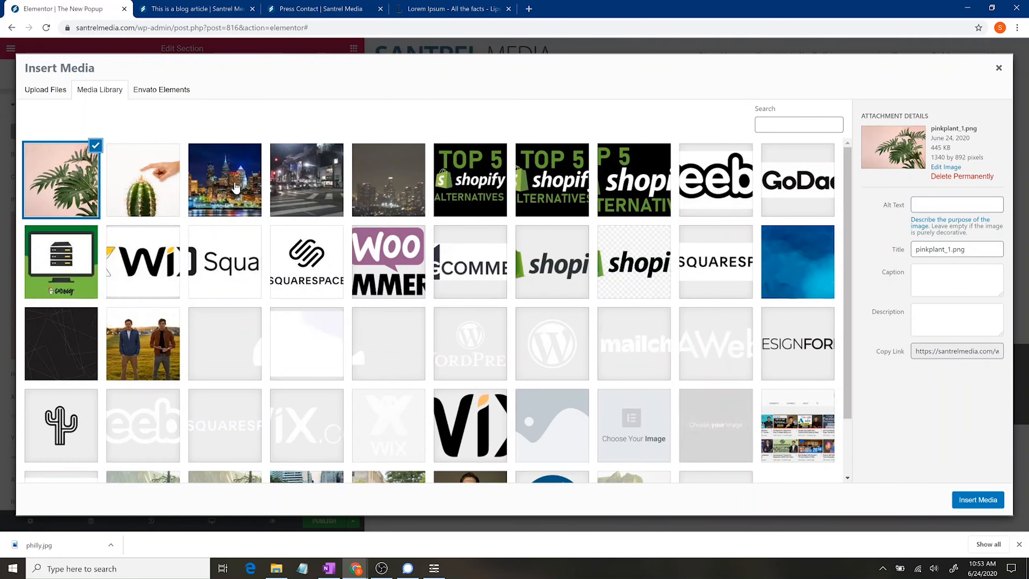
pyautogui.click(236, 187)
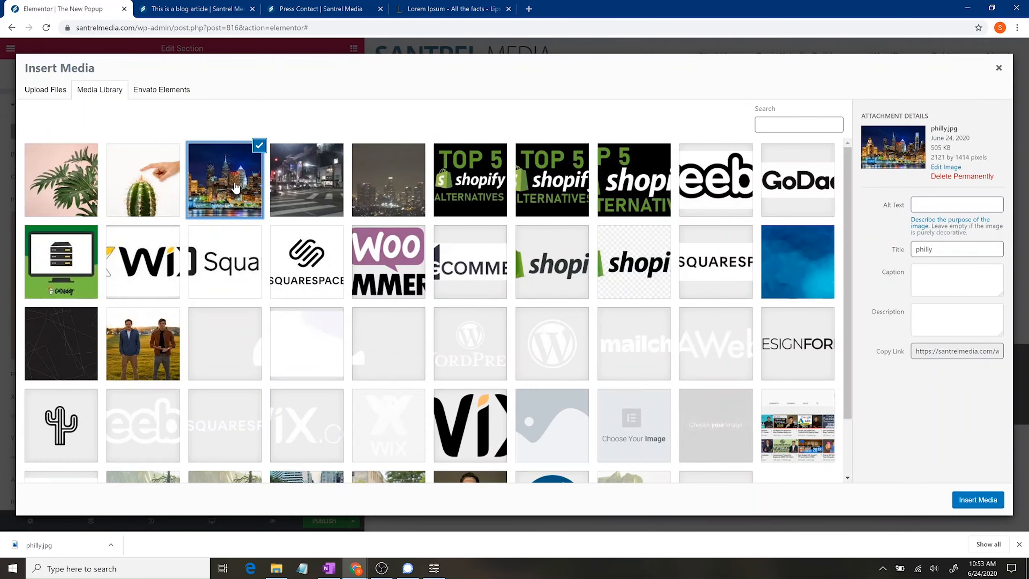
pyautogui.click(995, 499)
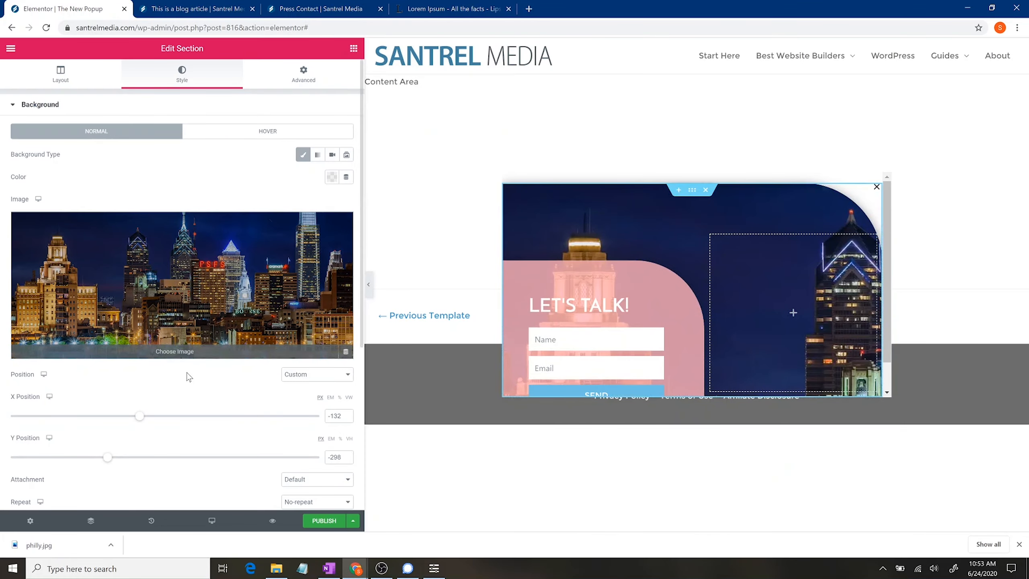
# After trying Top Center and Center Center, set a Custom background position at X -507, Y -581.
pyautogui.click(310, 375)
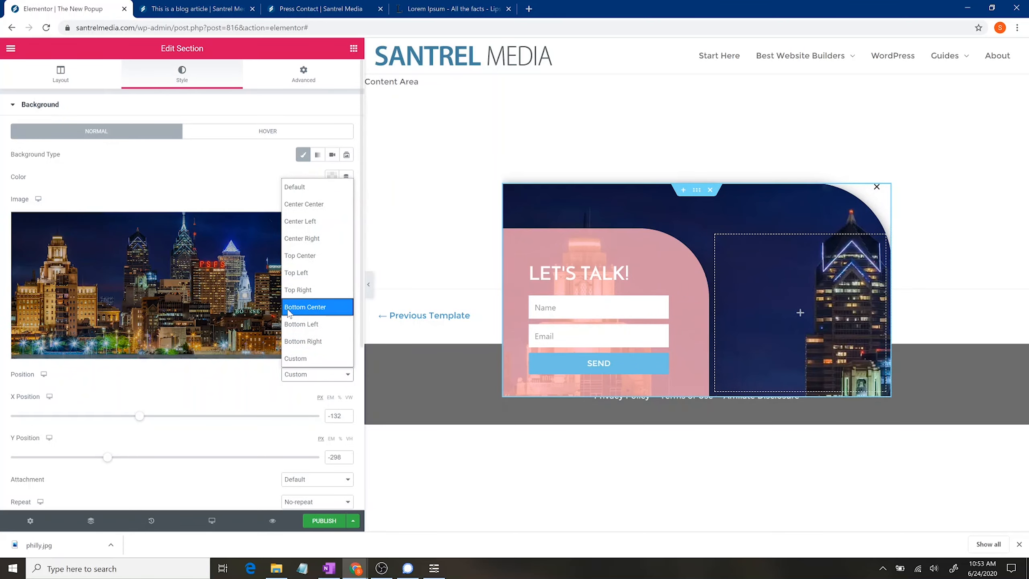
pyautogui.click(311, 256)
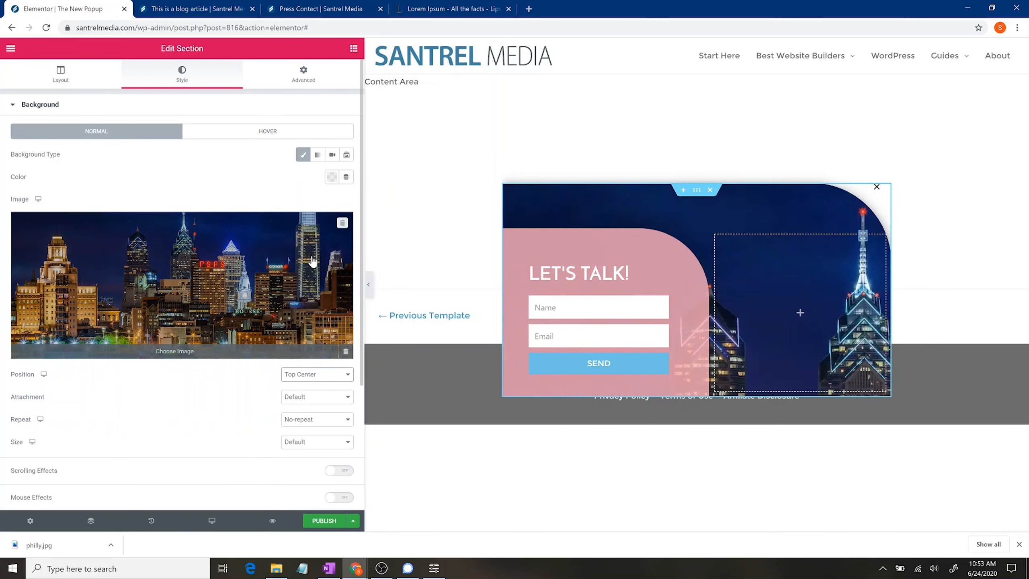
pyautogui.click(303, 374)
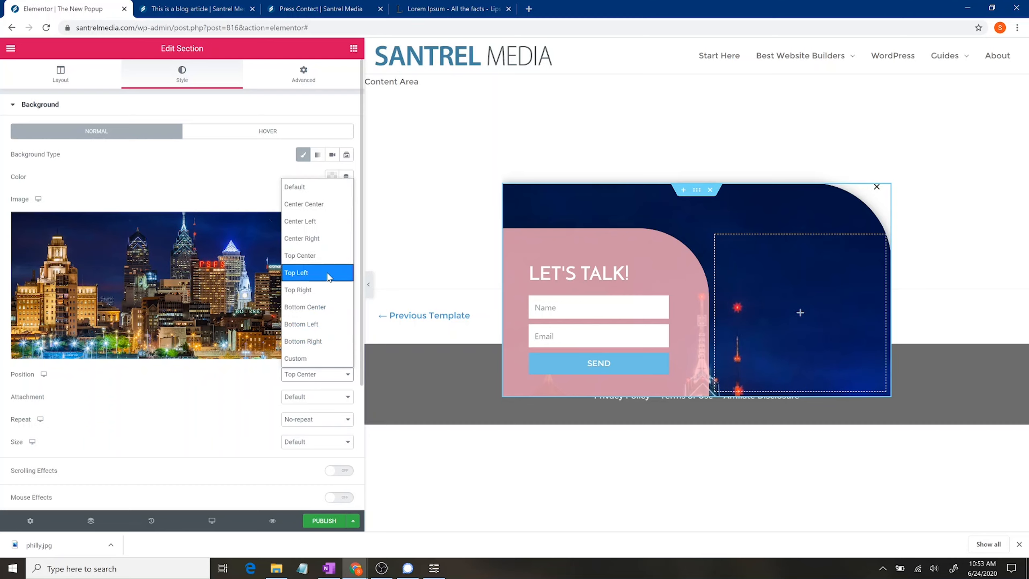
pyautogui.click(344, 207)
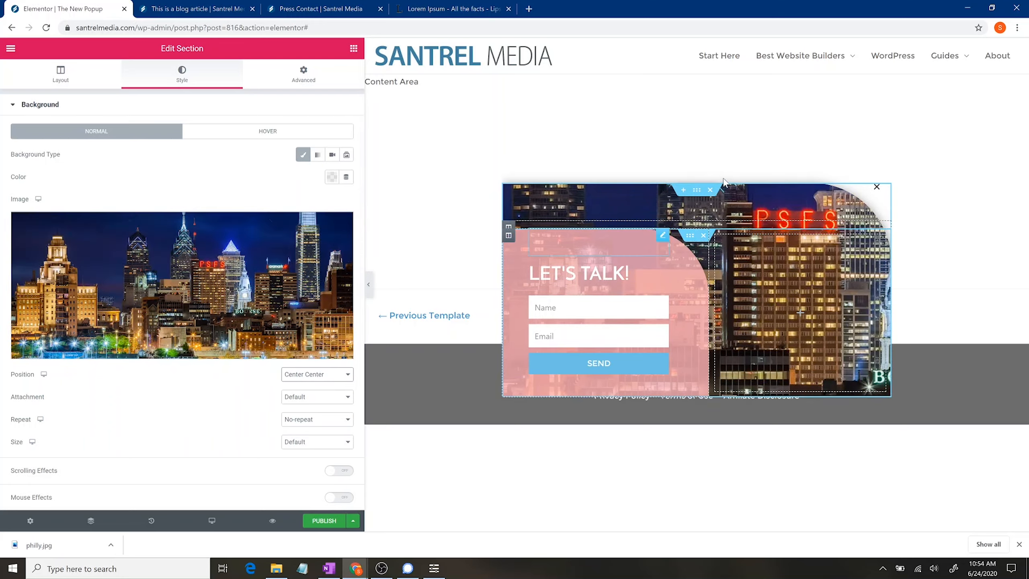
pyautogui.click(301, 373)
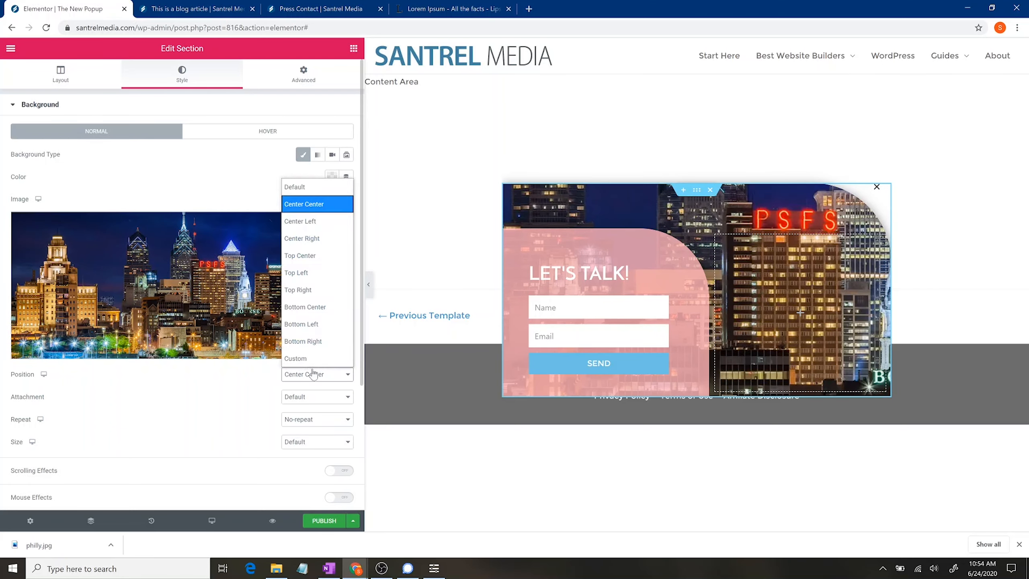
pyautogui.click(302, 359)
pyautogui.moveTo(138, 422); pyautogui.dragTo(56, 478)
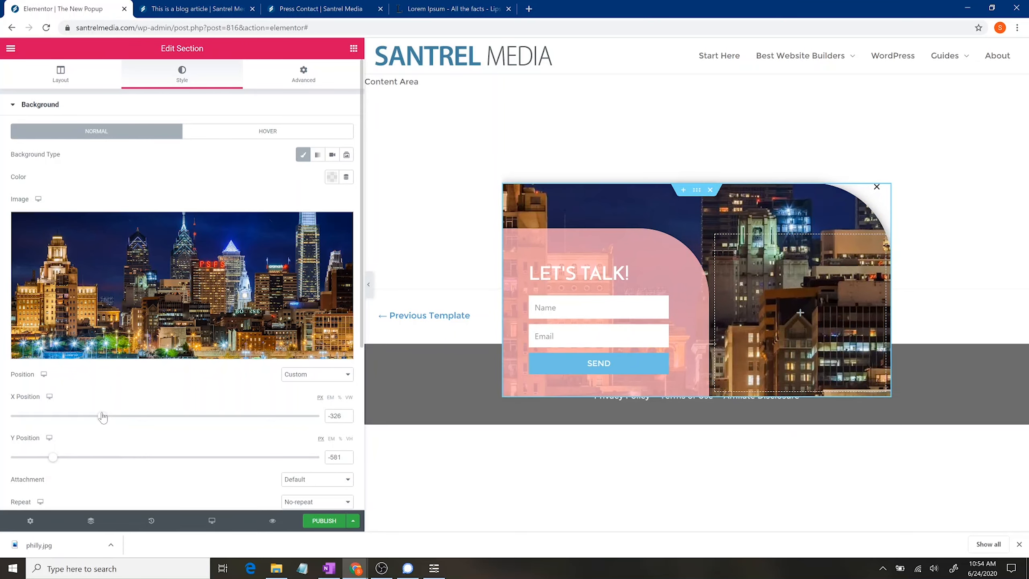
pyautogui.moveTo(103, 417); pyautogui.dragTo(67, 421)
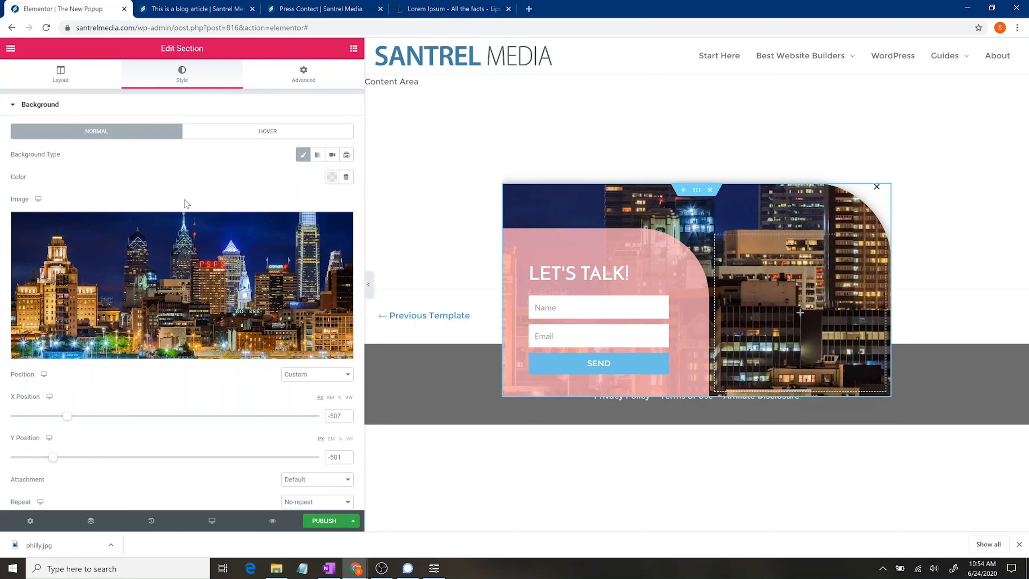
pyautogui.scroll(-5, 189, 450)
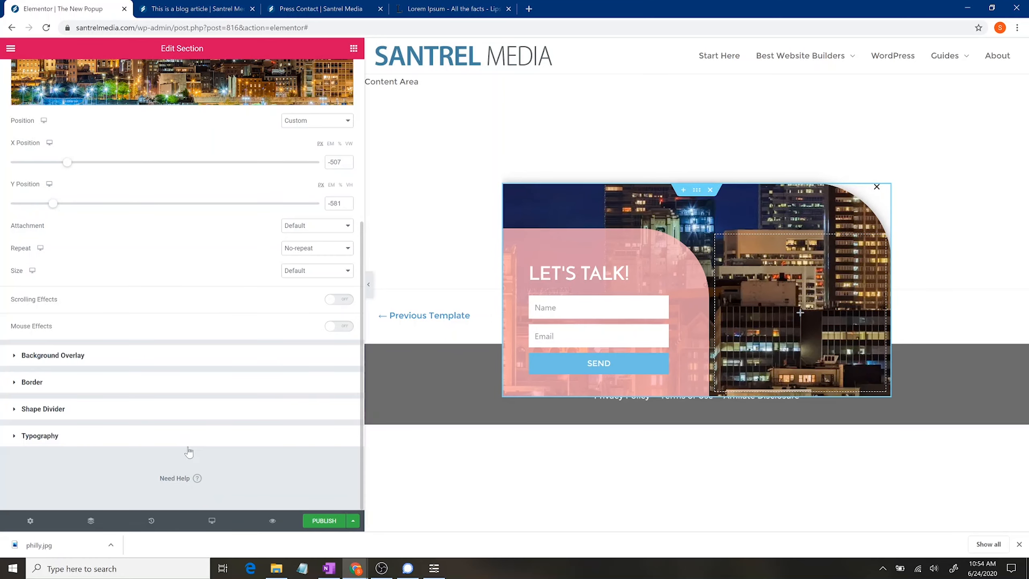
pyautogui.click(97, 388)
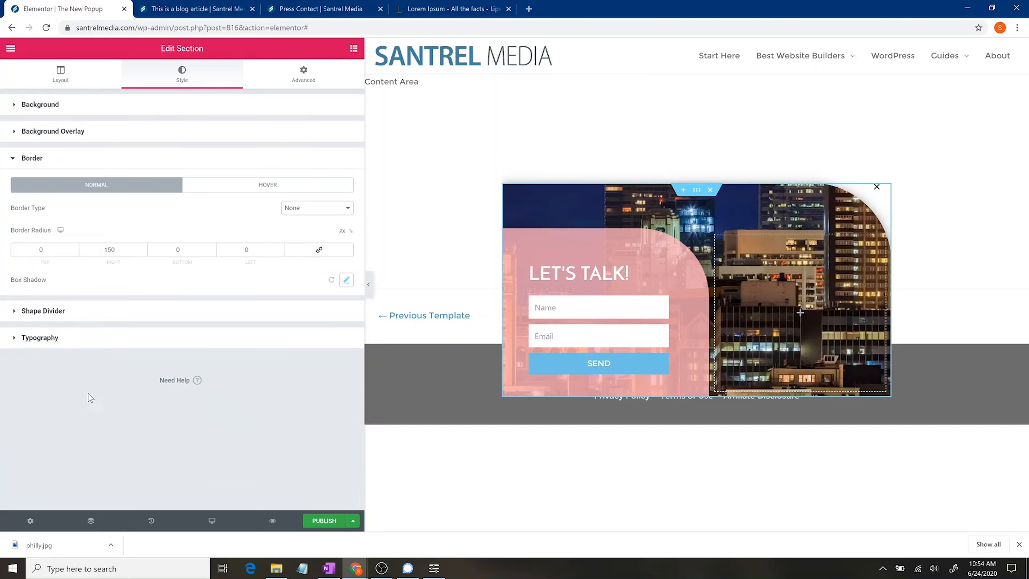
pyautogui.click(117, 249)
pyautogui.write('75')
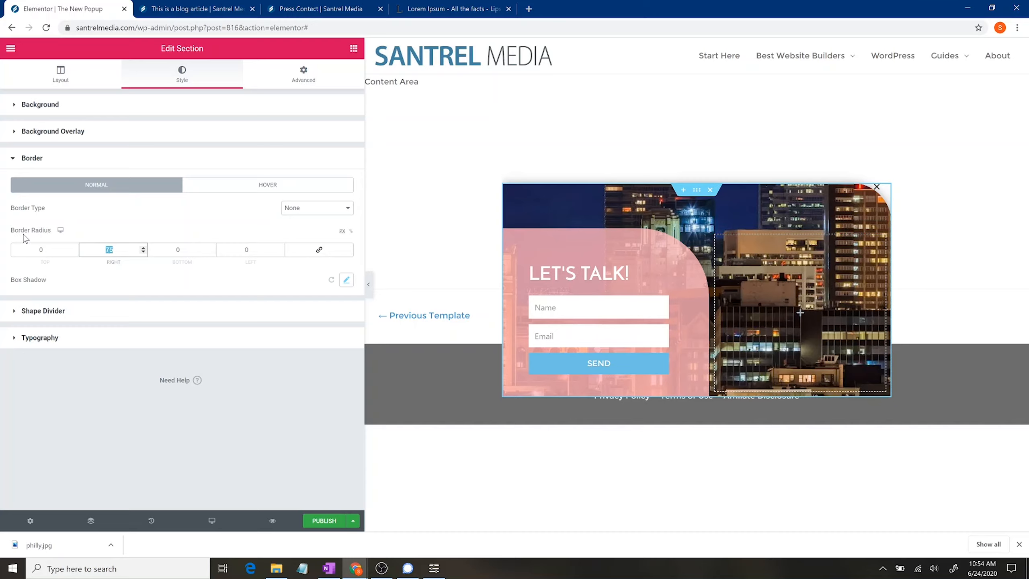
pyautogui.write('150')
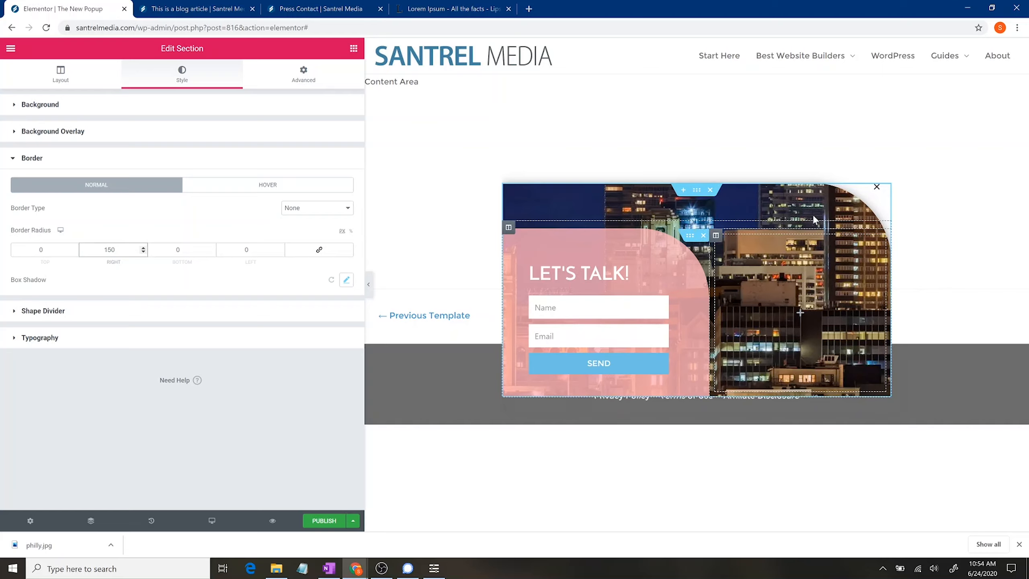
pyautogui.click(74, 72)
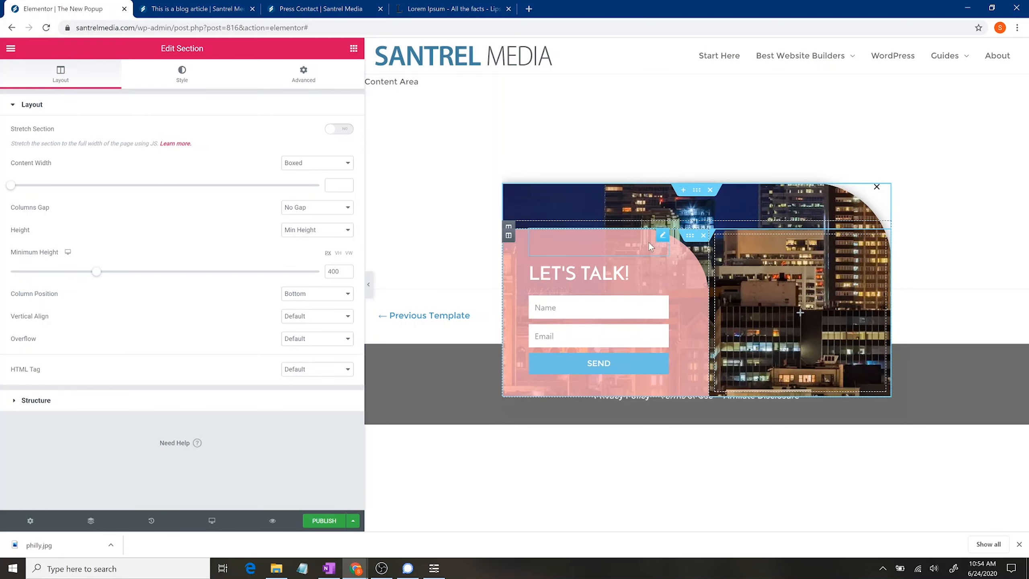
# Add an Icon widget to the skyline column using the filled Smile icon.
pyautogui.click(354, 49)
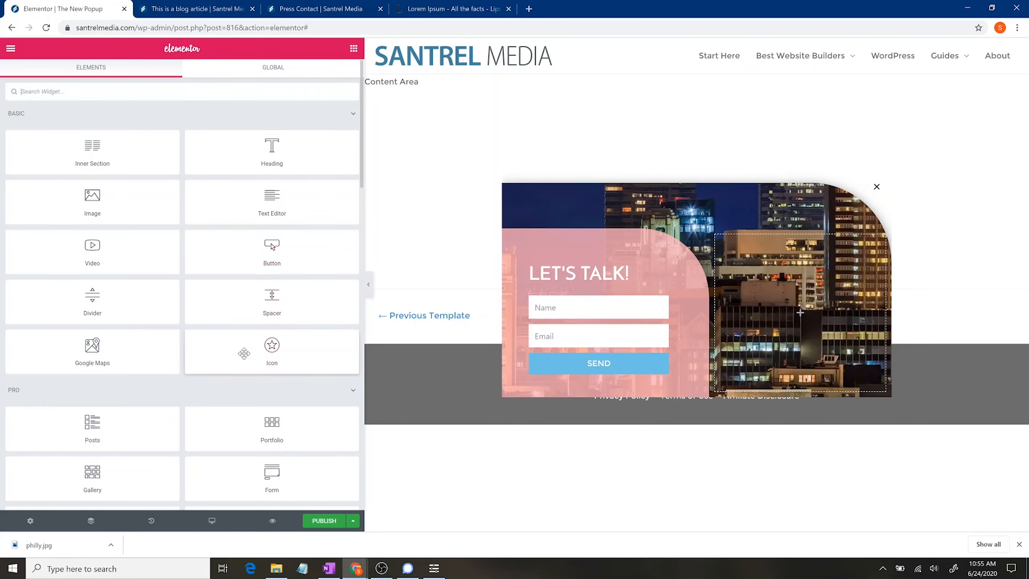
pyautogui.moveTo(244, 353); pyautogui.dragTo(789, 307)
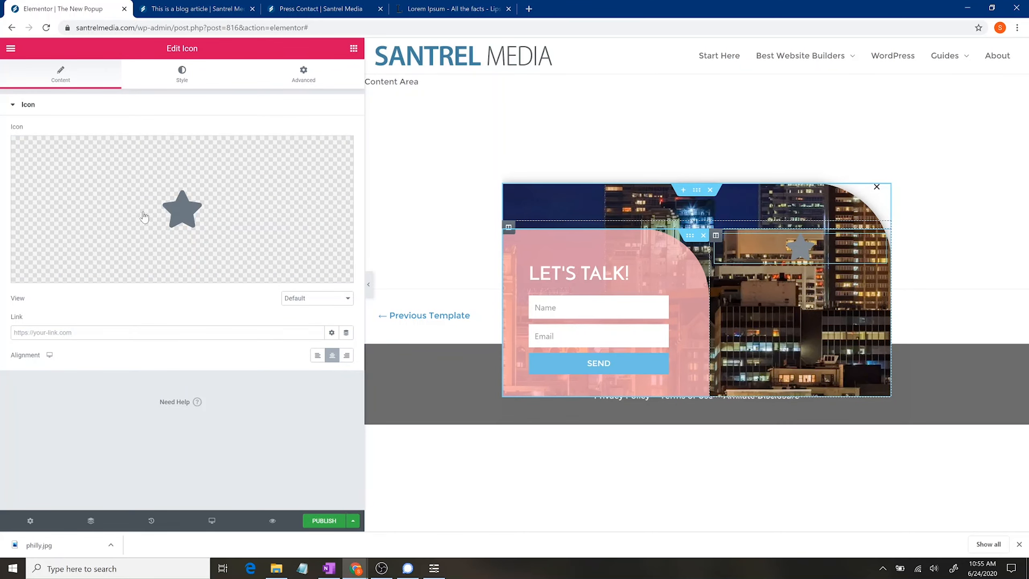
pyautogui.click(114, 277)
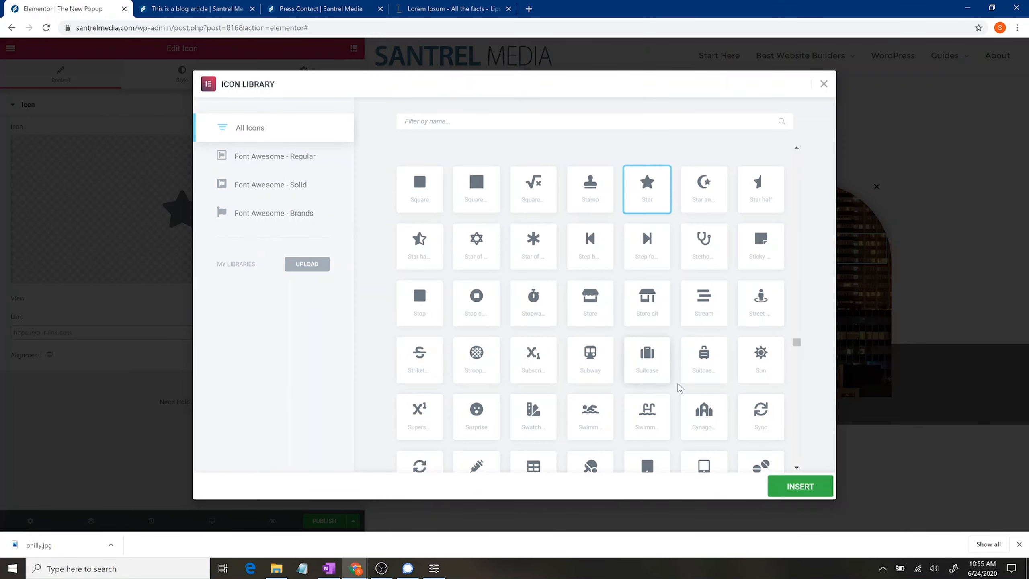
pyautogui.scroll(-3, 678, 384)
pyautogui.scroll(-3, 678, 387)
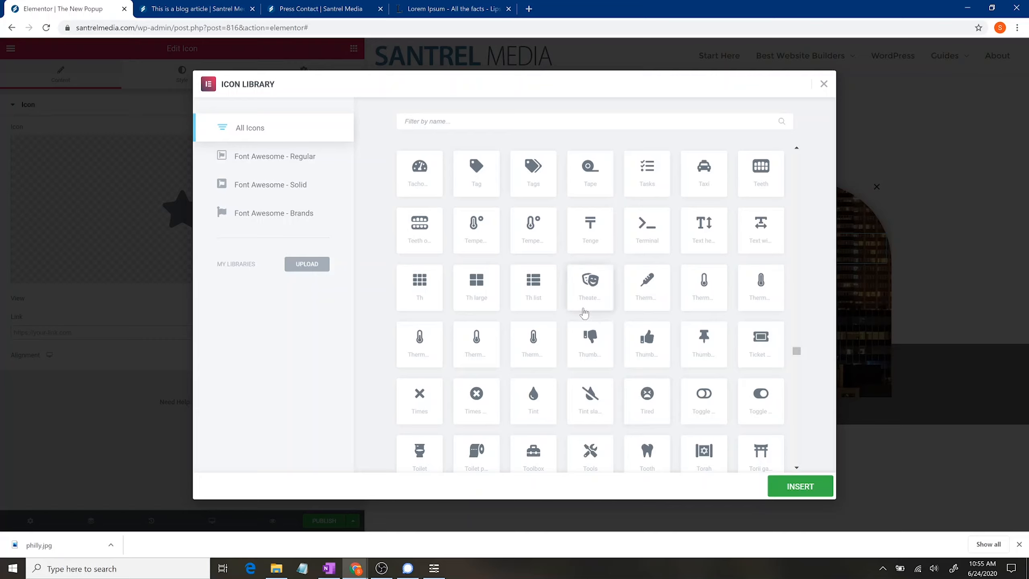
pyautogui.scroll(-3, 596, 299)
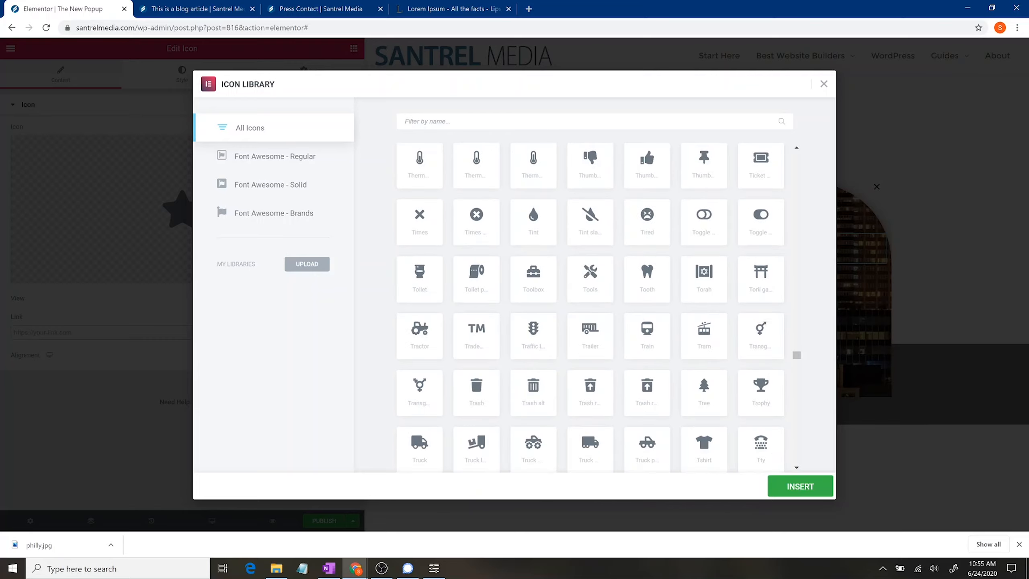
pyautogui.write('smile')
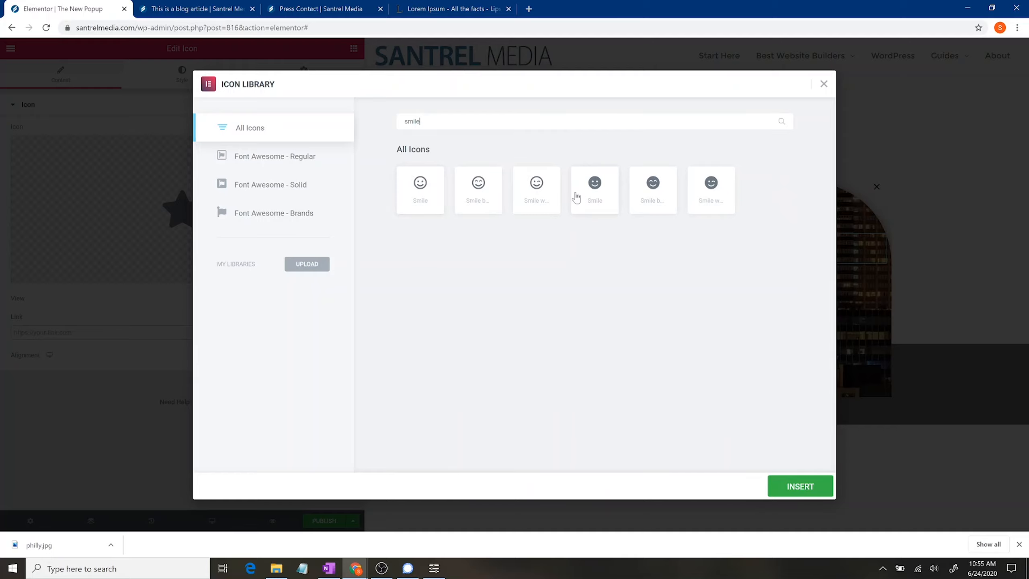
pyautogui.click(610, 193)
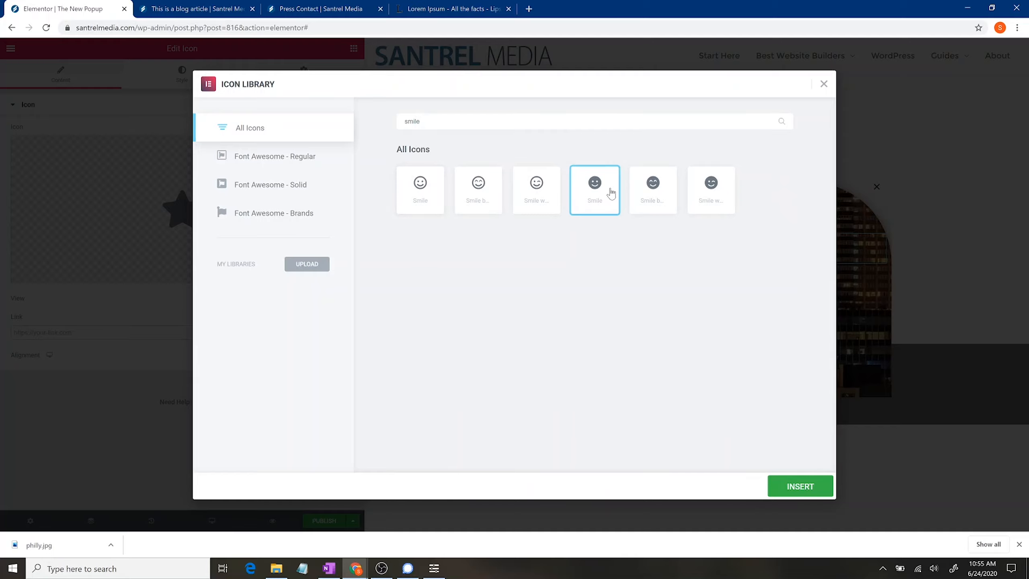
pyautogui.click(816, 487)
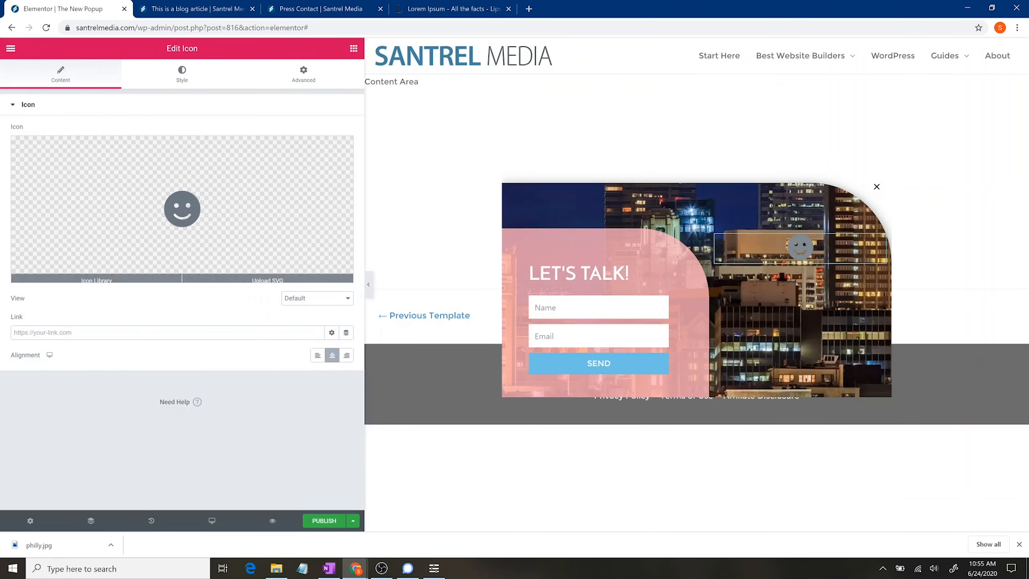
# Keep the default icon view and duplicate the smile icon widget.
pyautogui.click(310, 307)
pyautogui.click(314, 311)
pyautogui.rightClick(878, 247)
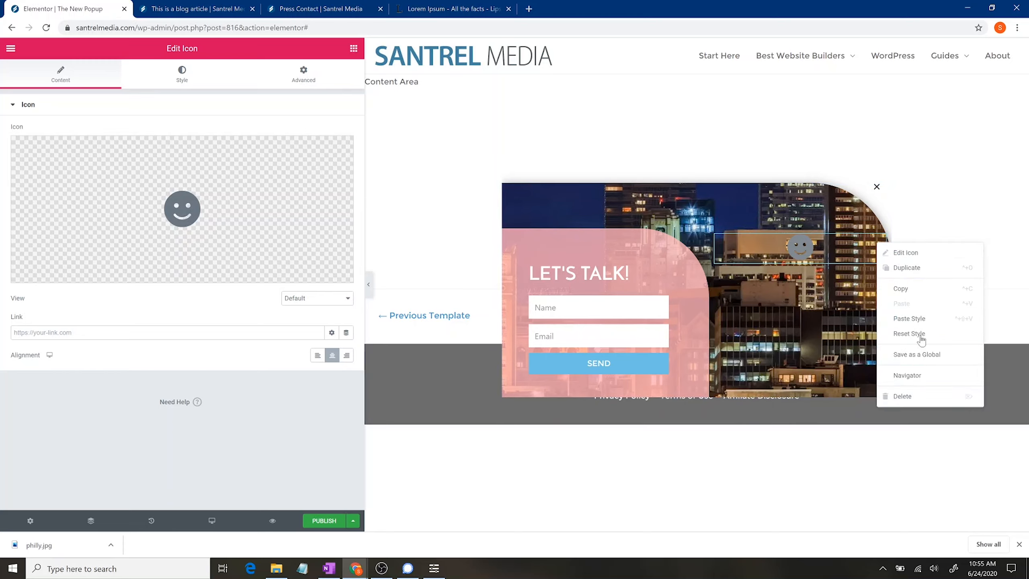
pyautogui.hotkey('ctrl', 'd')
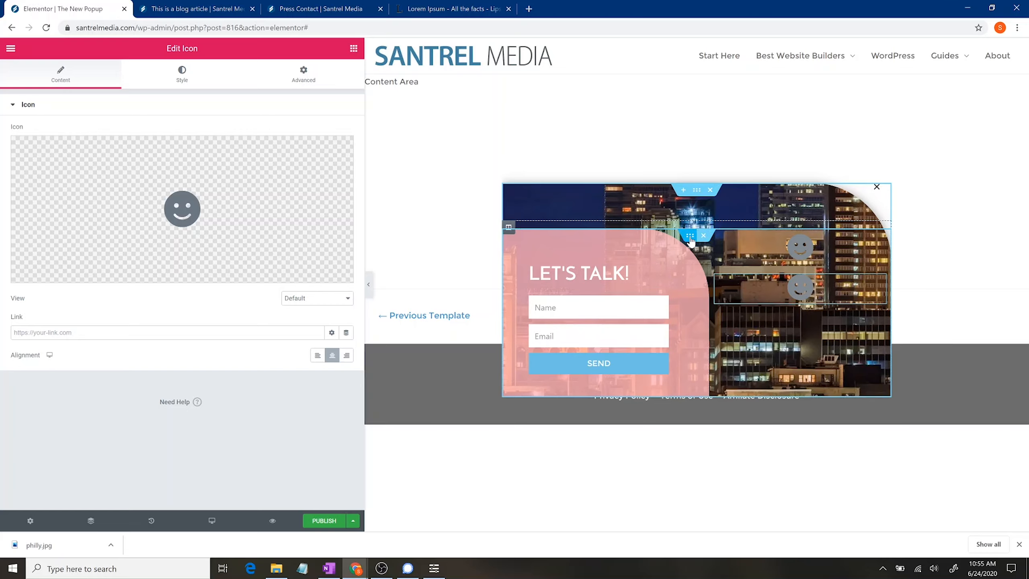
# Replace the LET'S TALK! heading text with 'Free pdf?', then select the signup form.
pyautogui.click(614, 244)
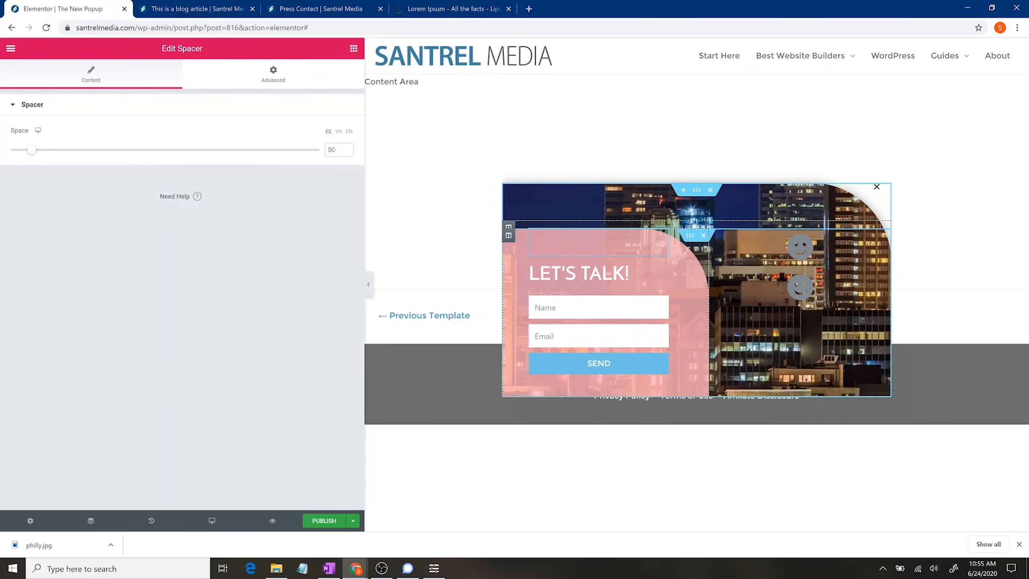
pyautogui.click(628, 274)
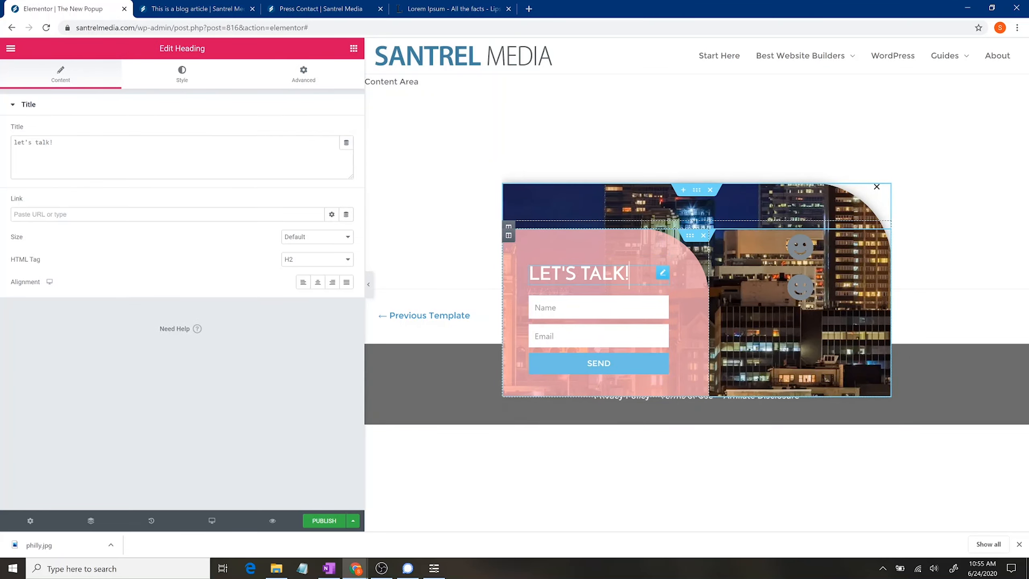
pyautogui.moveTo(629, 274); pyautogui.dragTo(529, 274)
pyautogui.write('Free')
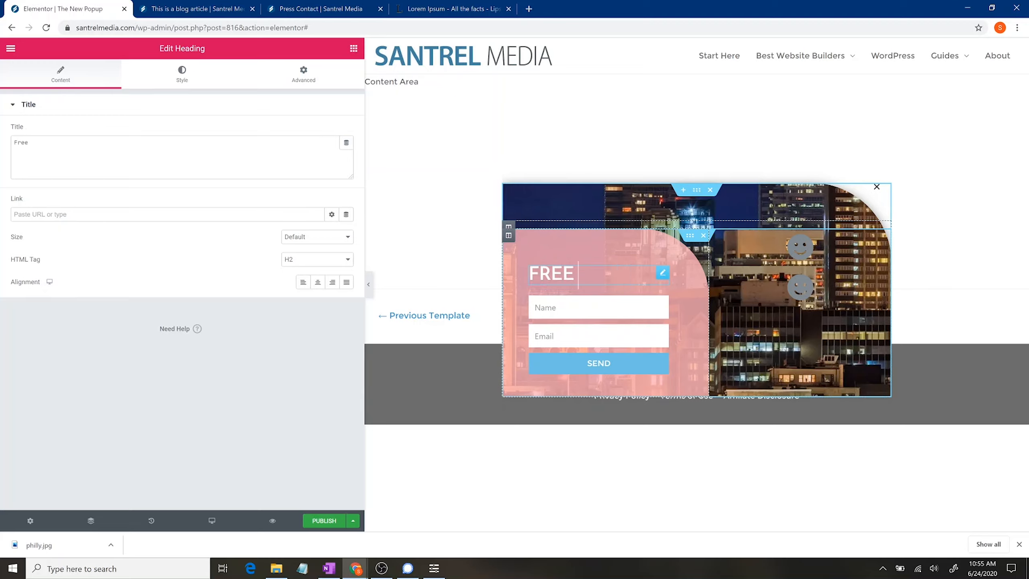
pyautogui.write(' pdf?')
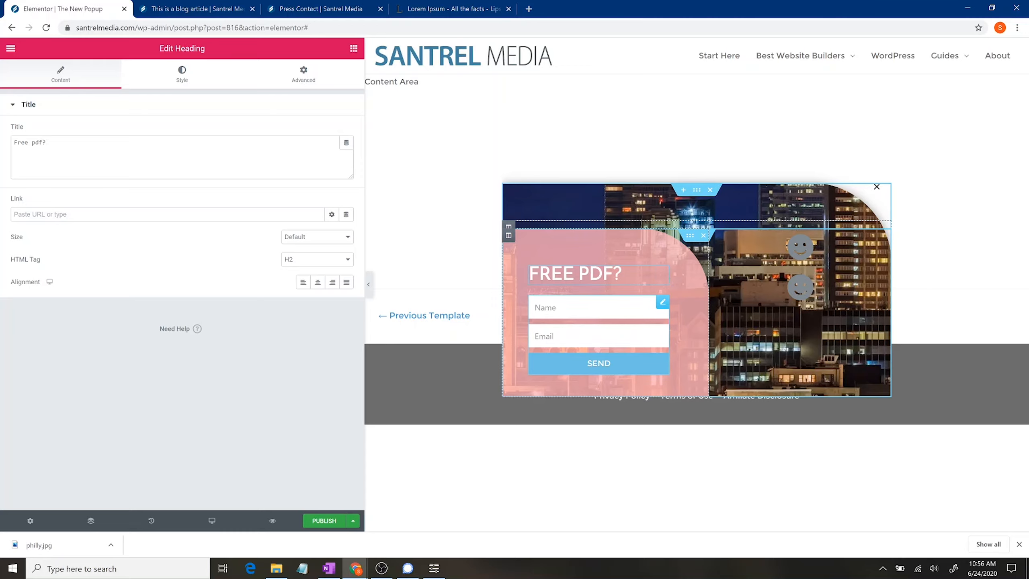
pyautogui.click(599, 307)
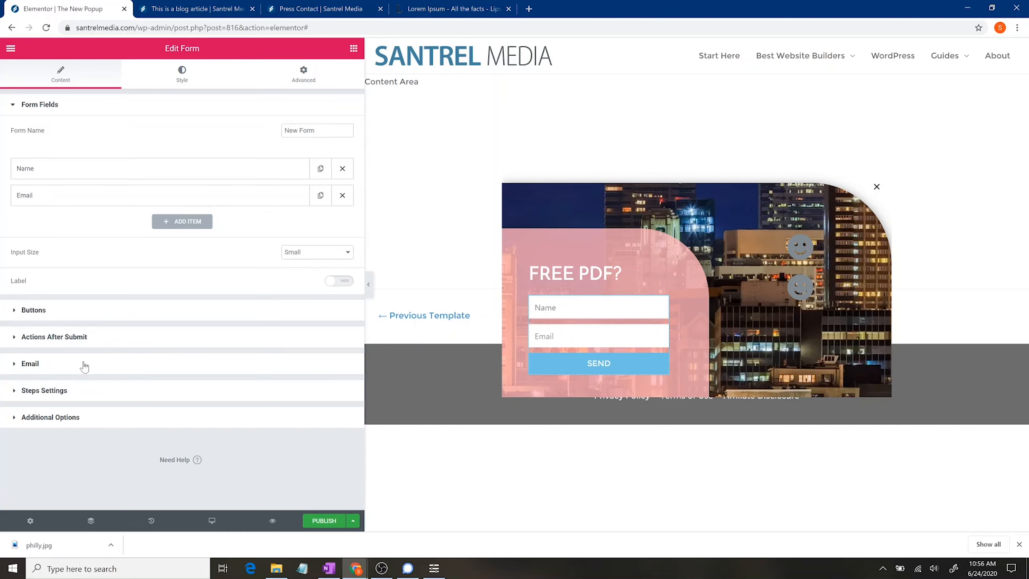
# Turn on Custom Messages in the form's Additional Options, then select the form column.
pyautogui.click(104, 336)
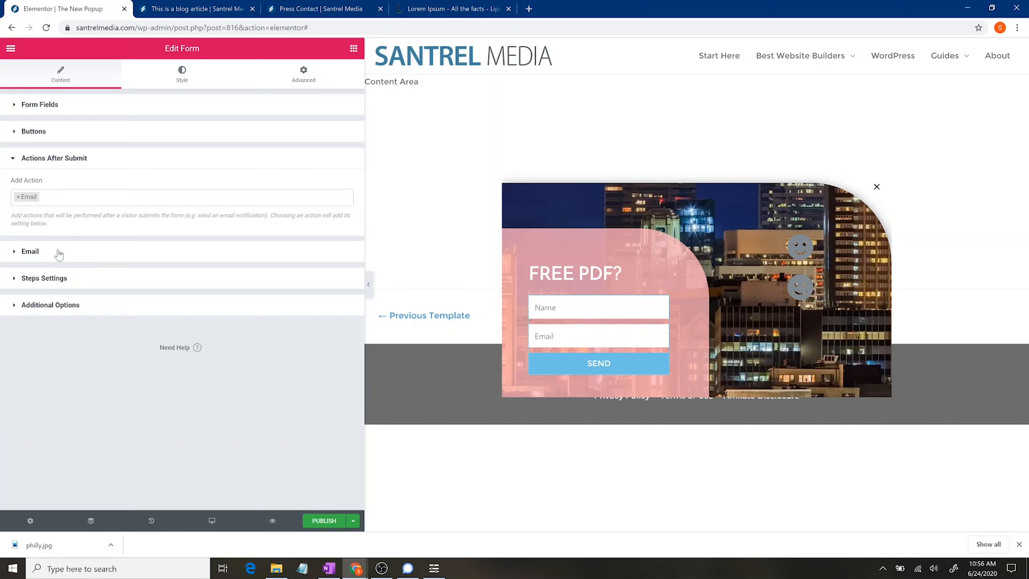
pyautogui.click(55, 308)
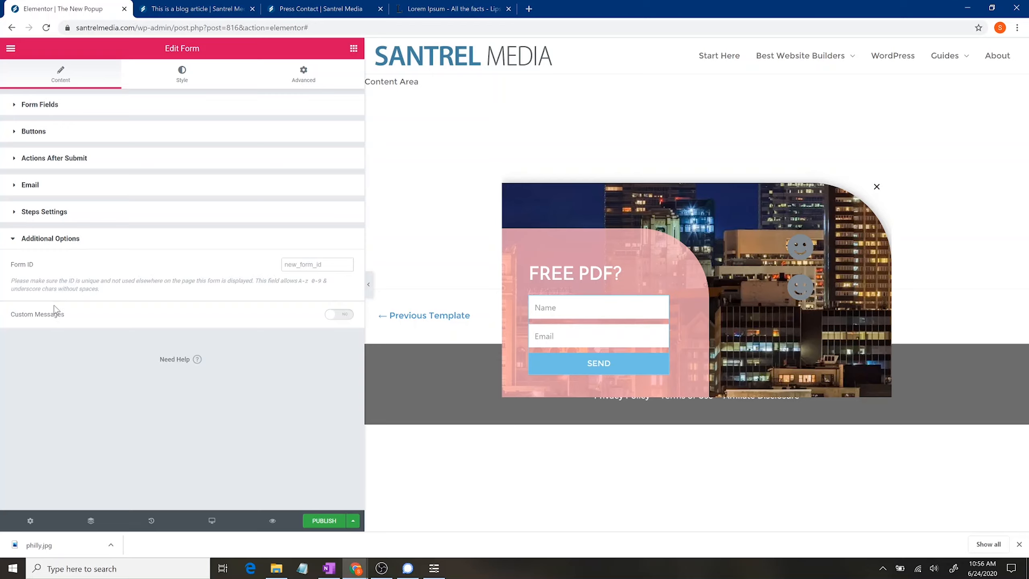
pyautogui.click(351, 315)
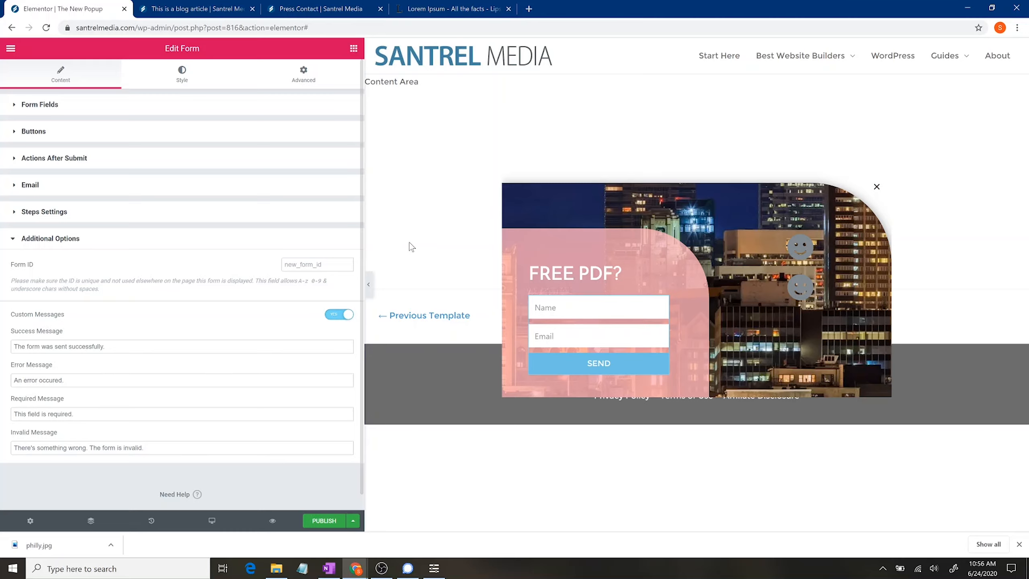
pyautogui.click(509, 237)
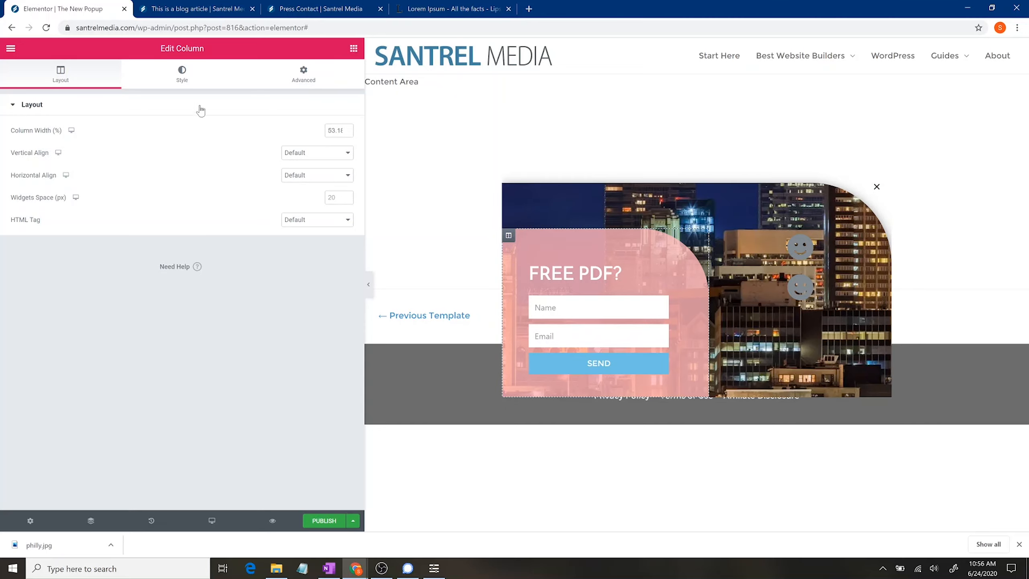
# Give the form column a slightly transparent teal background colour.
pyautogui.click(185, 76)
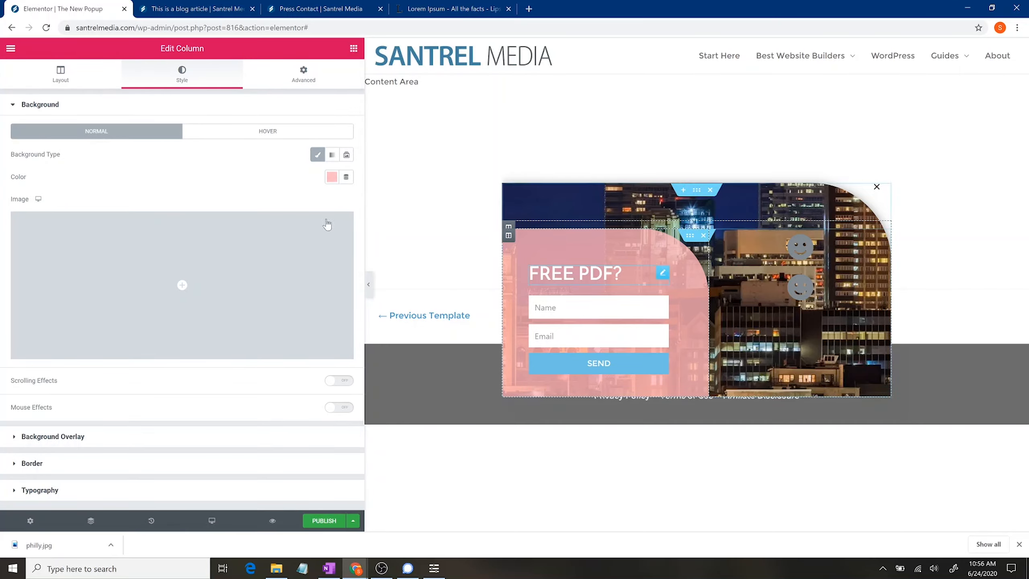
pyautogui.click(331, 181)
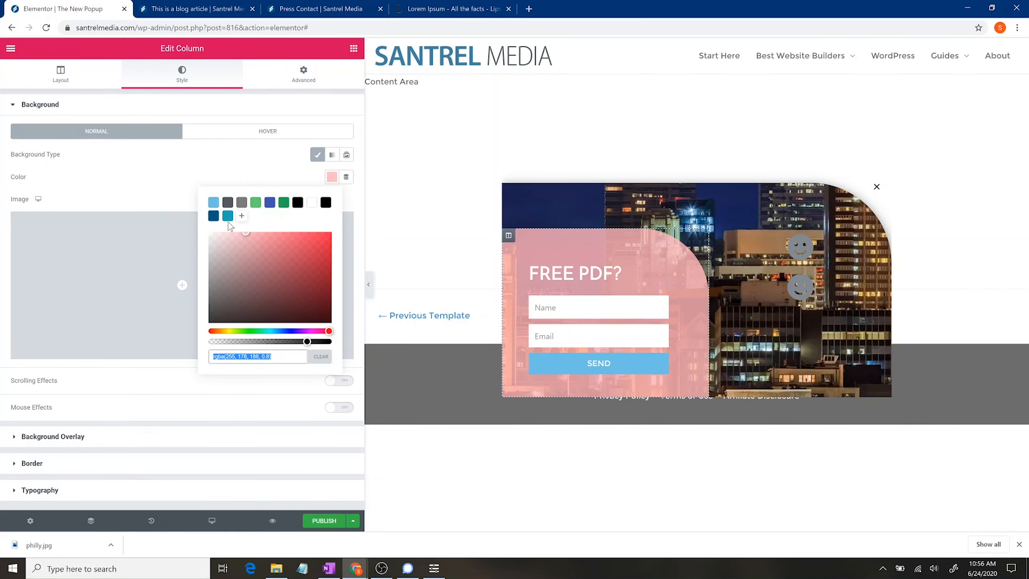
pyautogui.click(227, 216)
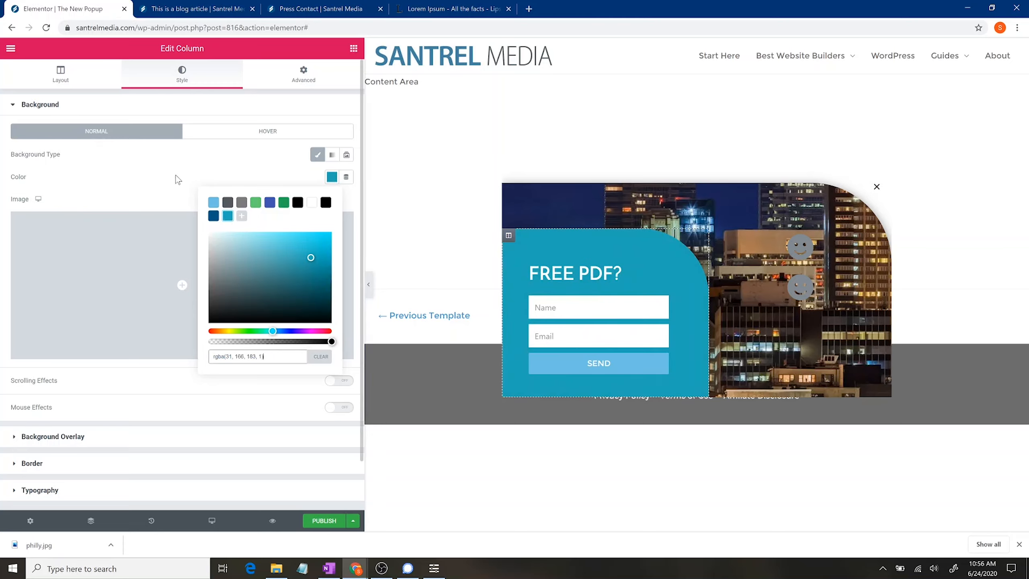
pyautogui.click(178, 179)
pyautogui.click(332, 177)
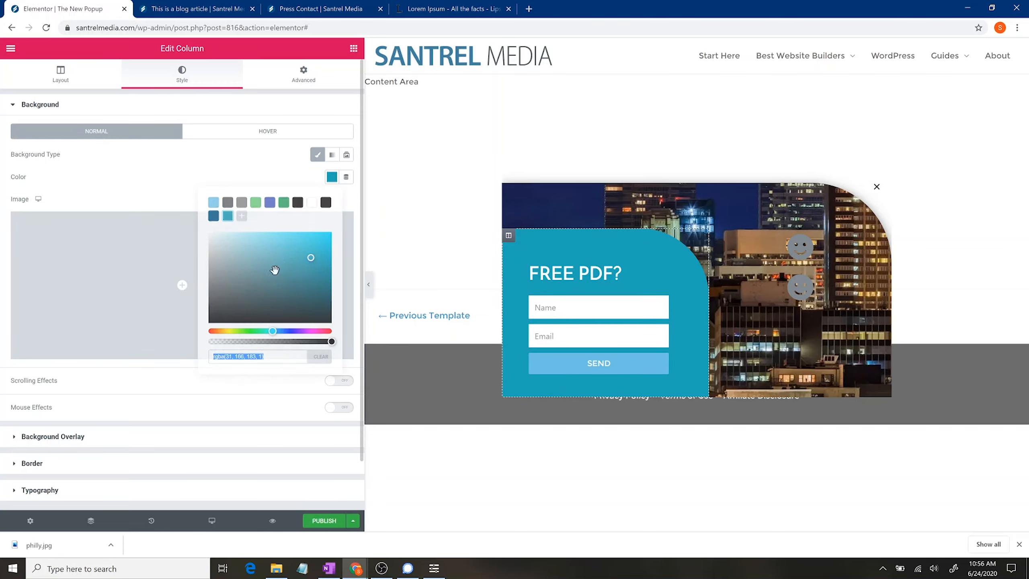
pyautogui.moveTo(331, 341); pyautogui.dragTo(308, 339)
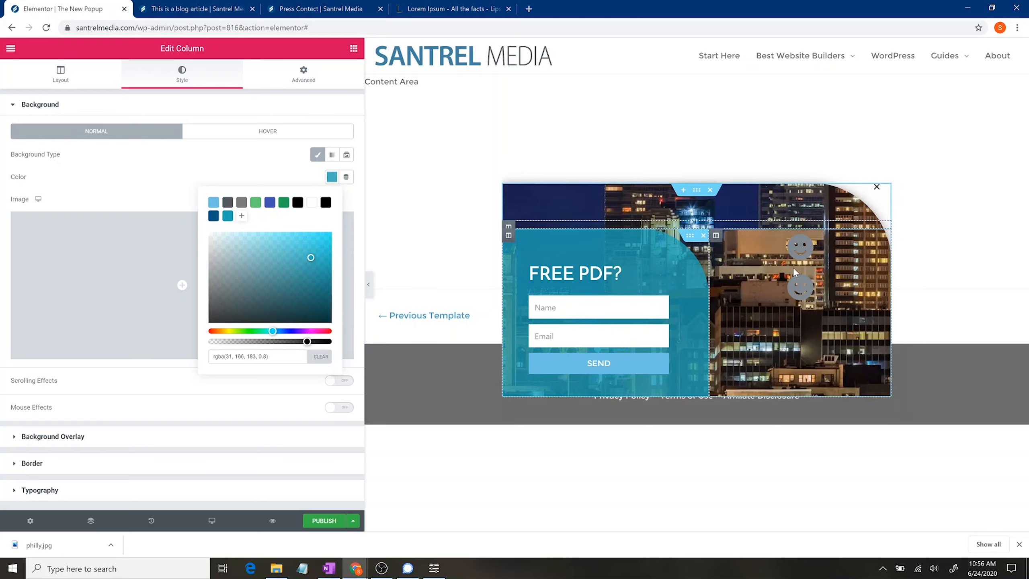
# Delete the smiley icons from the popup and select the whole section.
pyautogui.rightClick(888, 288)
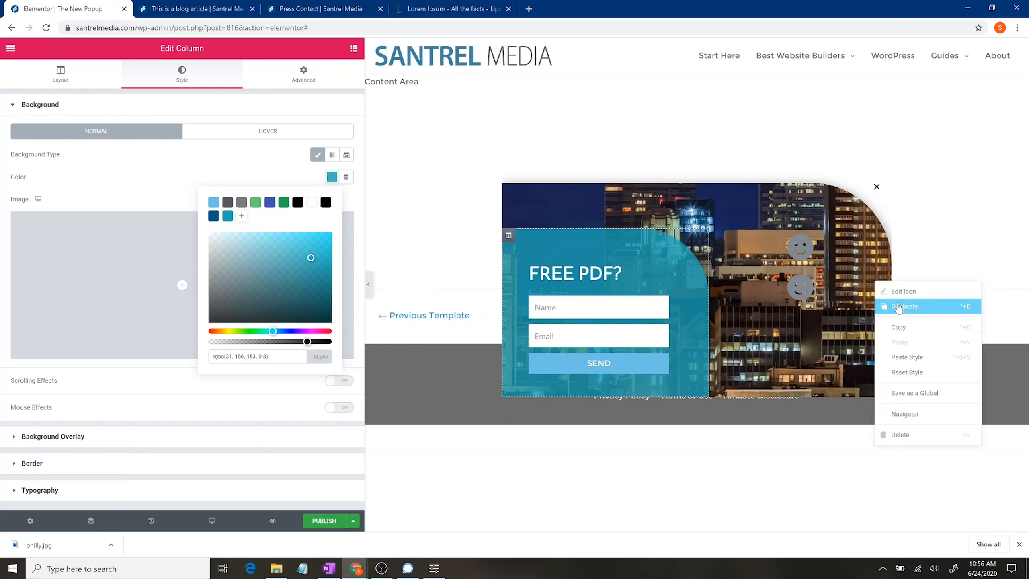
pyautogui.click(899, 431)
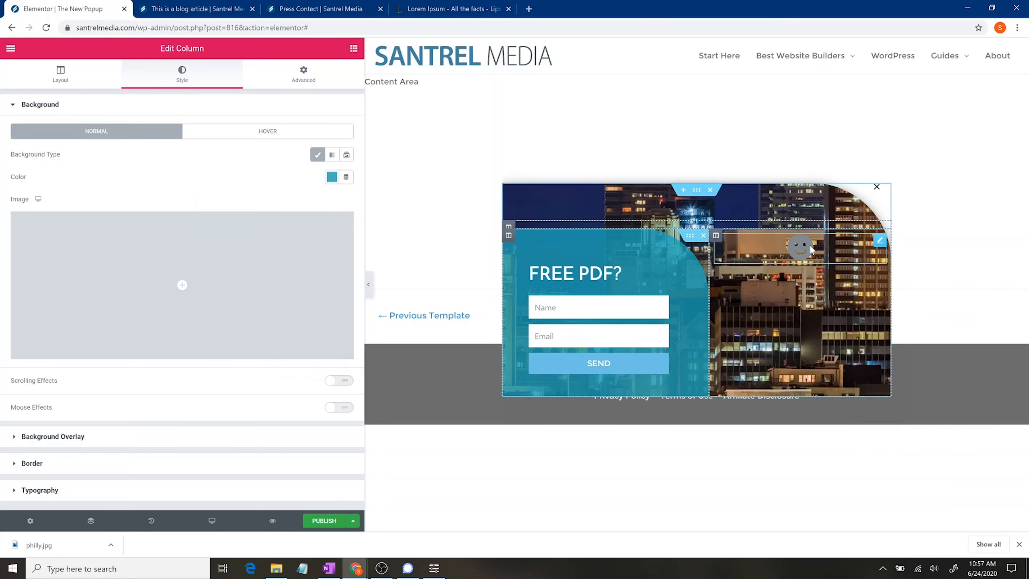
pyautogui.rightClick(879, 242)
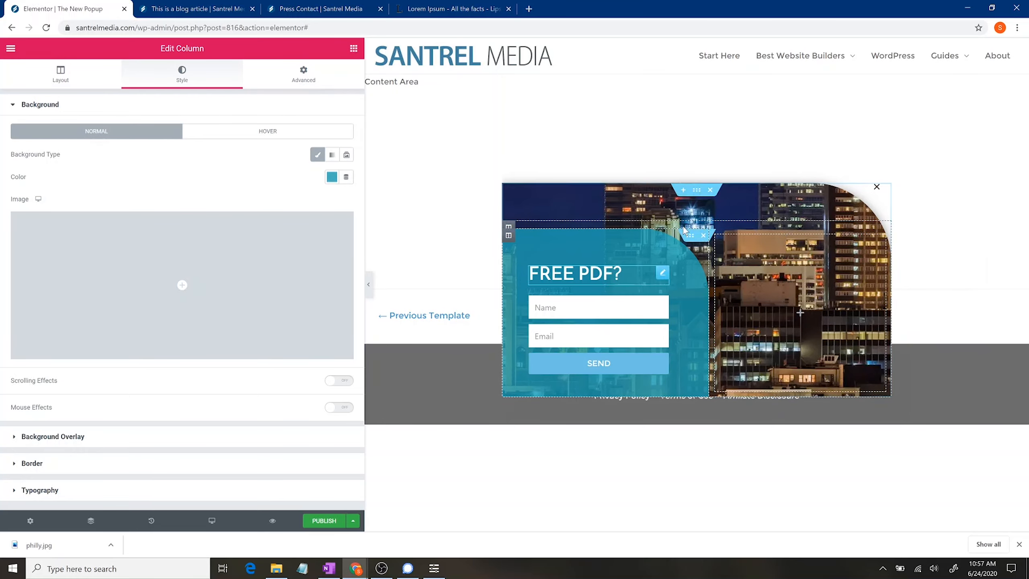
pyautogui.click(354, 48)
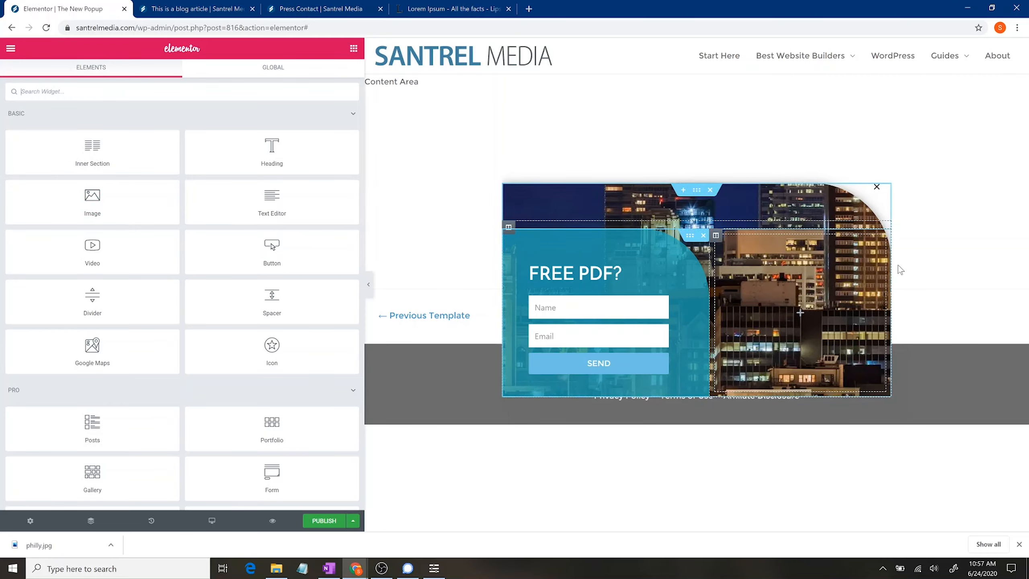
pyautogui.click(696, 191)
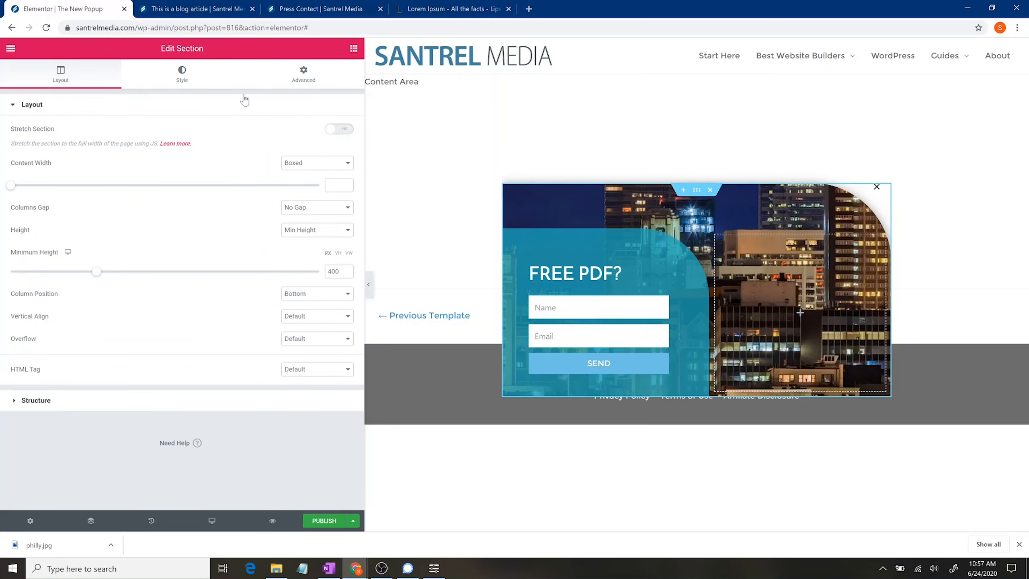
# Add a 50%-opacity gradient background overlay to the section, starting from dark blue.
pyautogui.click(191, 75)
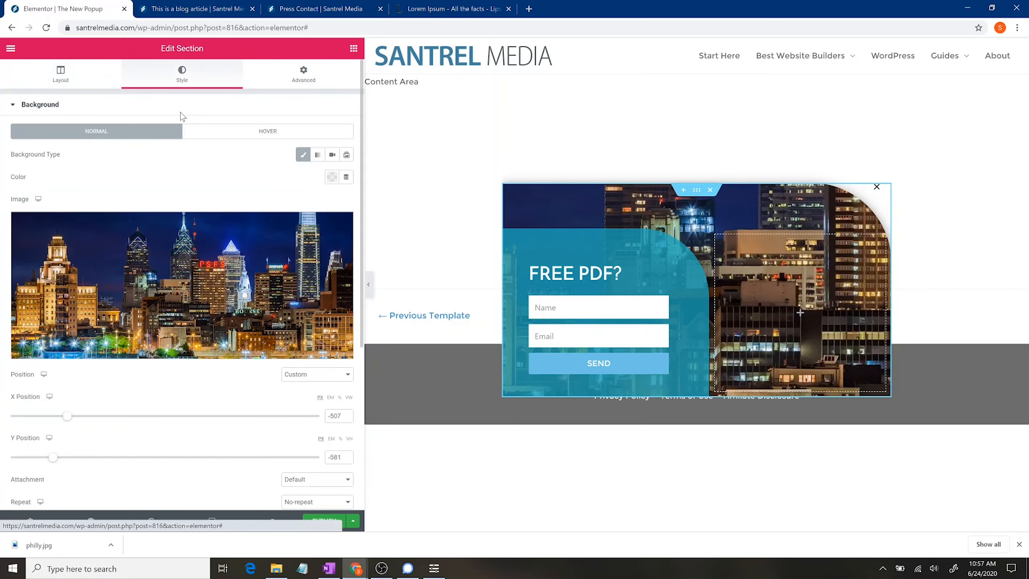
pyautogui.scroll(-5, 158, 311)
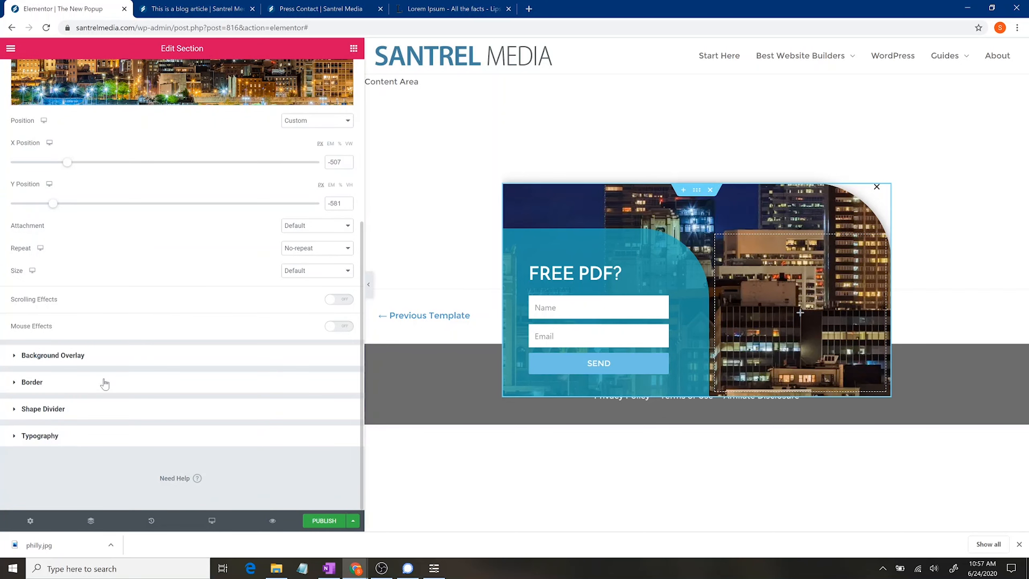
pyautogui.click(114, 359)
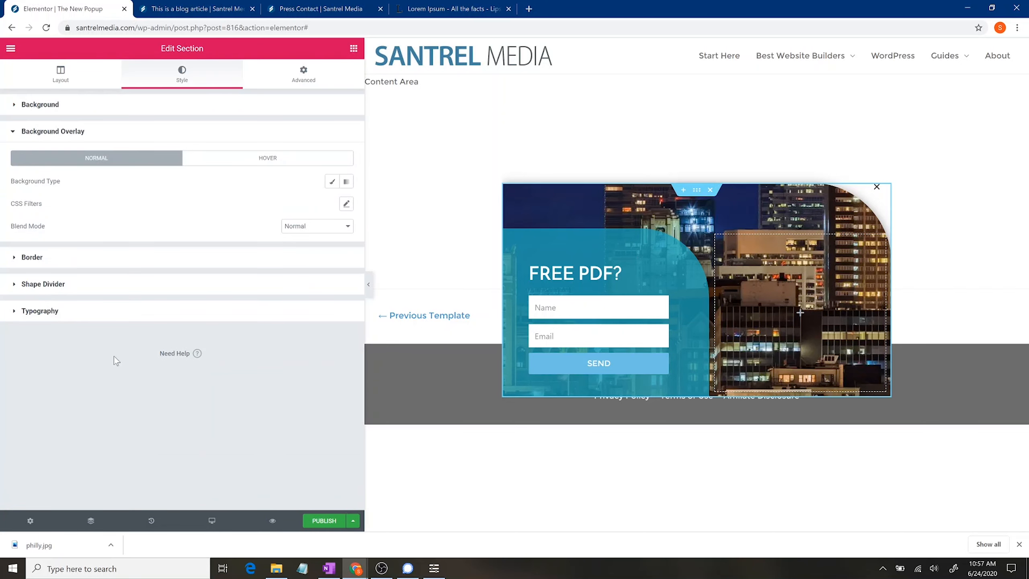
pyautogui.click(348, 182)
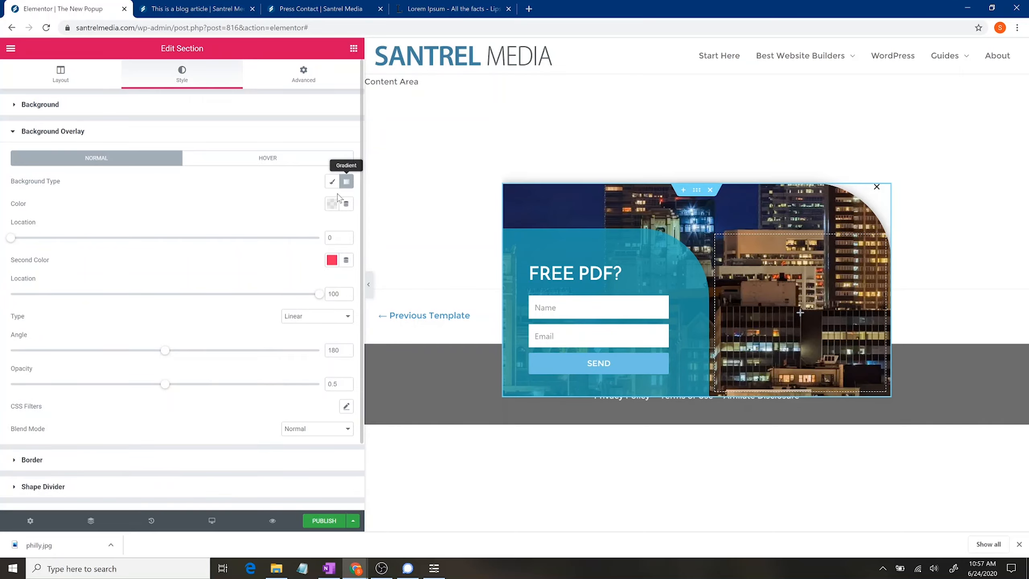
pyautogui.click(329, 208)
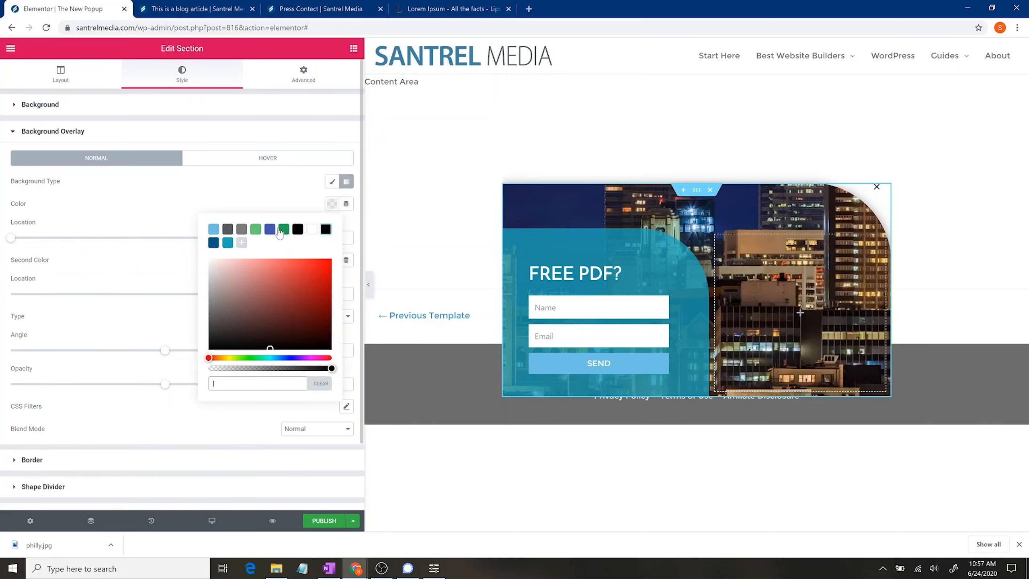
pyautogui.click(213, 243)
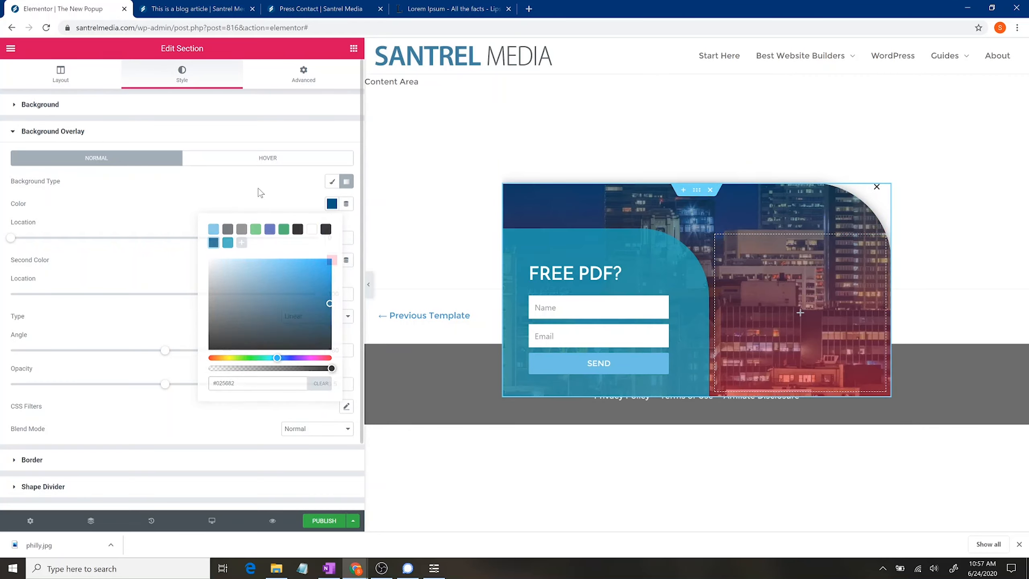
pyautogui.click(343, 264)
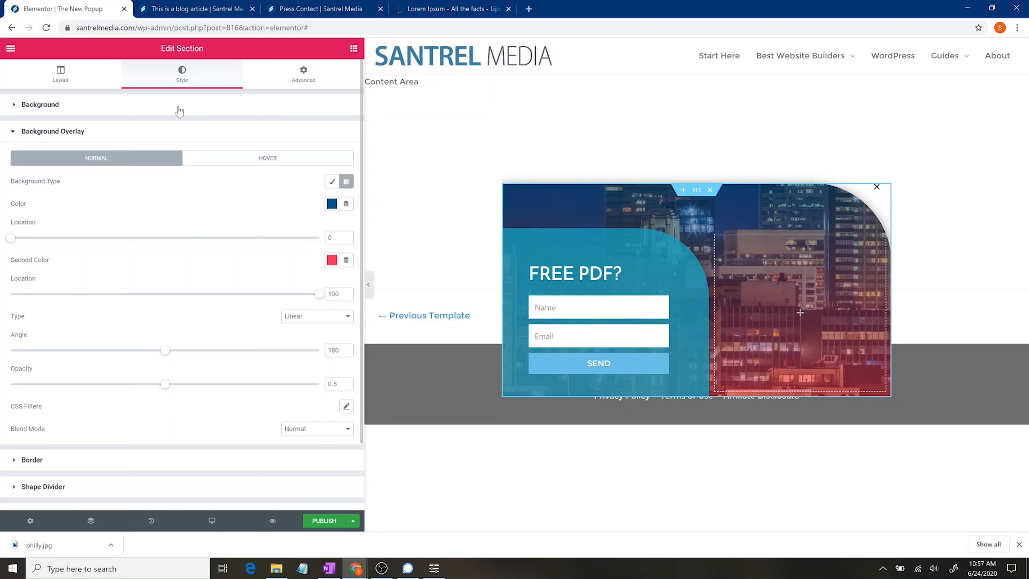
pyautogui.click(179, 111)
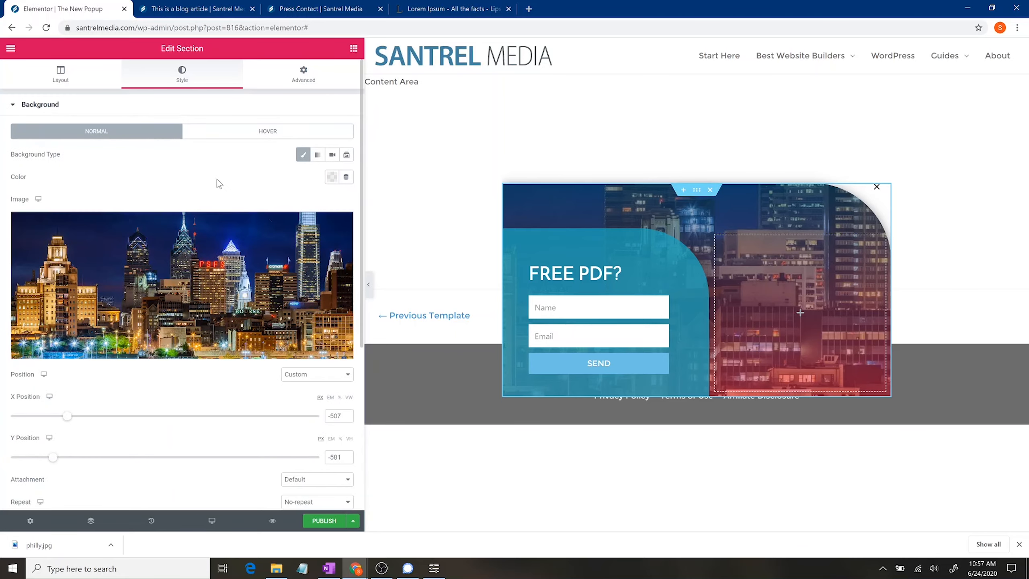
pyautogui.scroll(-5, 235, 397)
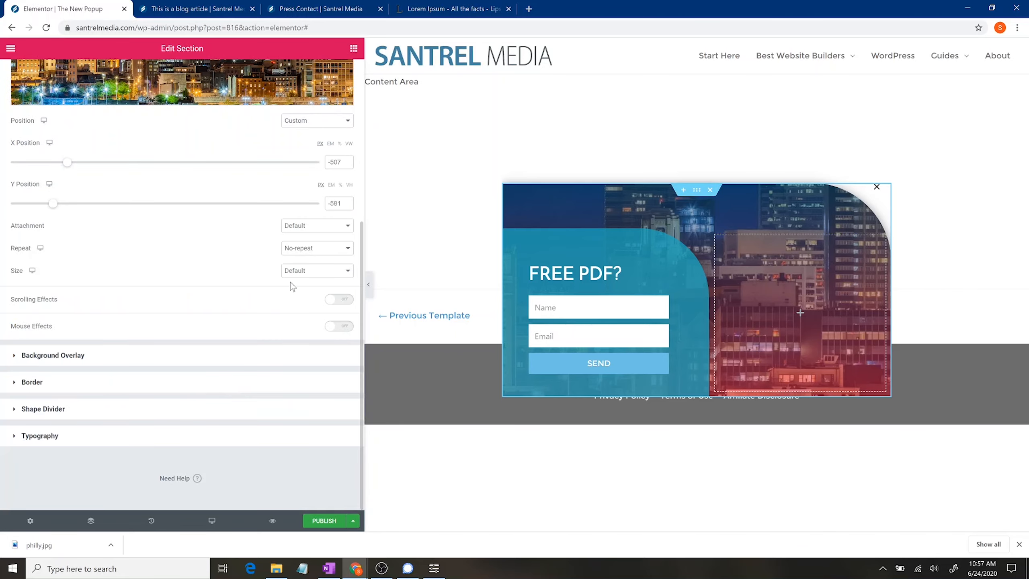
pyautogui.click(300, 225)
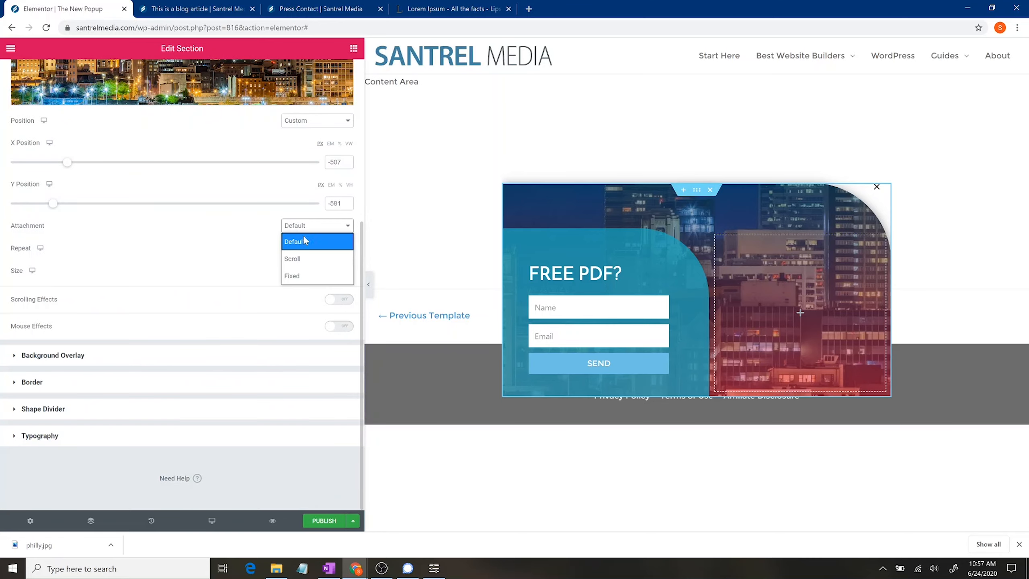
pyautogui.click(295, 276)
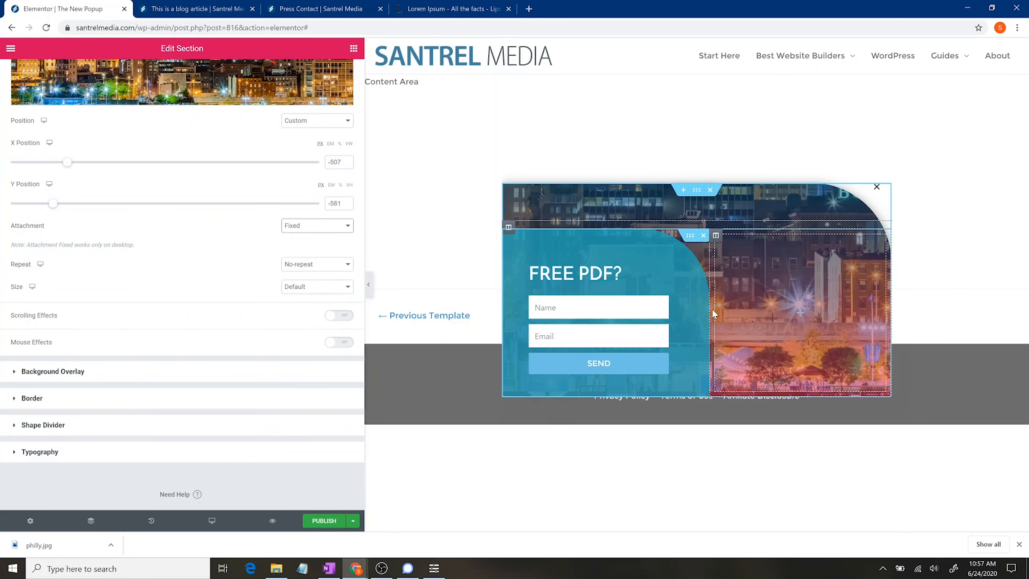
pyautogui.click(306, 227)
pyautogui.click(307, 239)
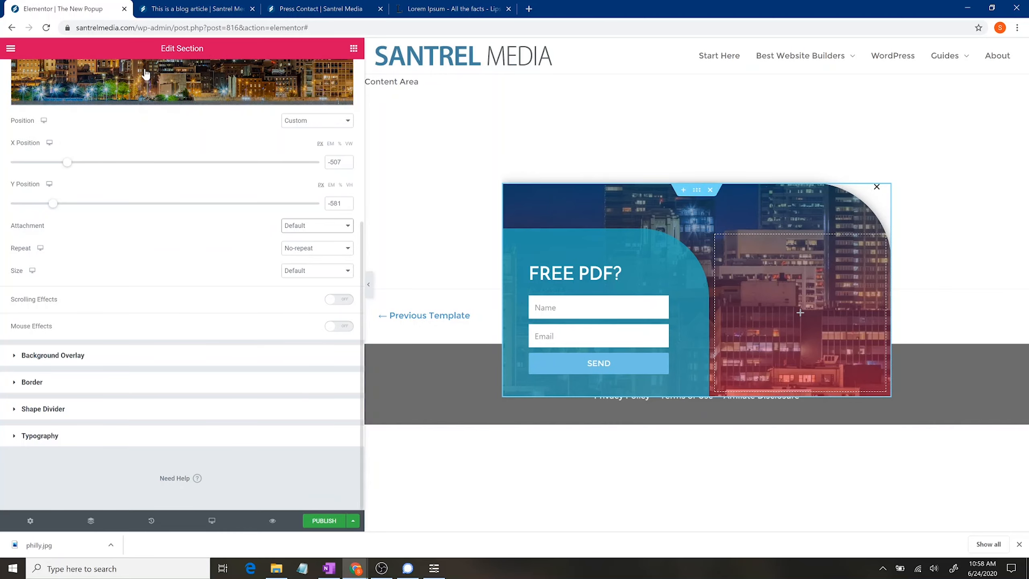
pyautogui.scroll(5, 220, 172)
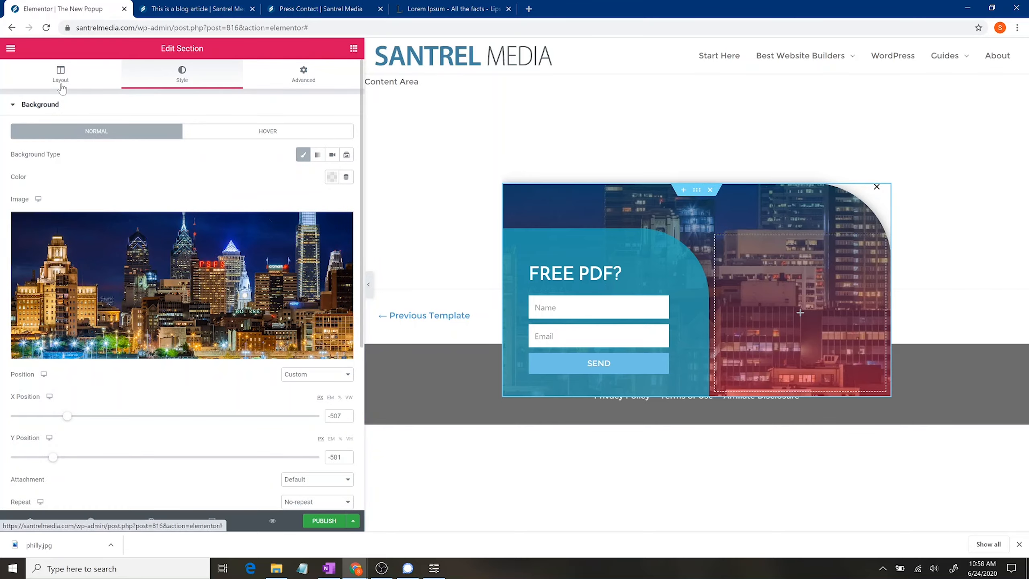
# Set section minimum height 432, keep columns at Bottom after trying Middle, and content width 767.
pyautogui.click(61, 75)
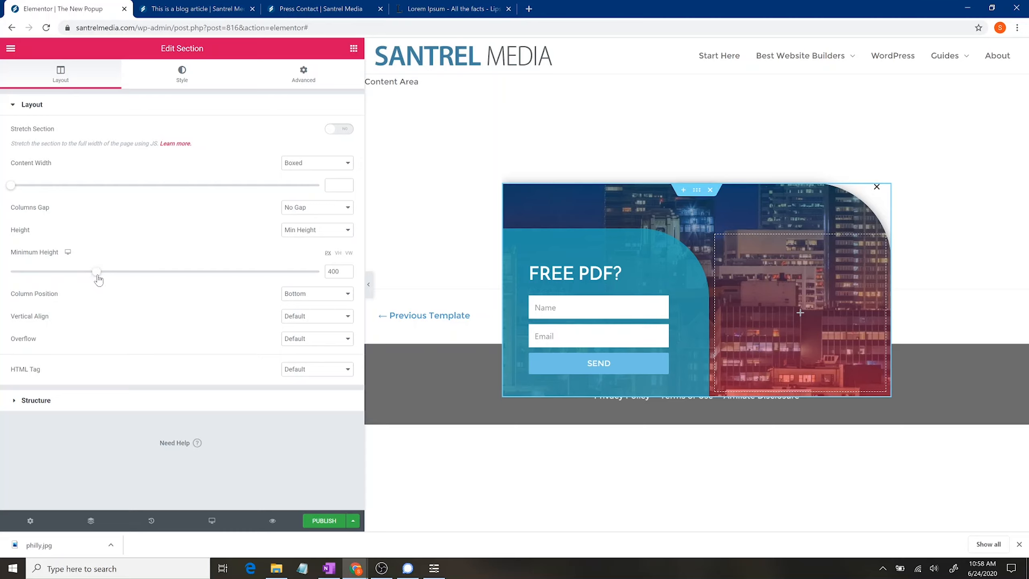
pyautogui.moveTo(99, 279); pyautogui.dragTo(104, 280)
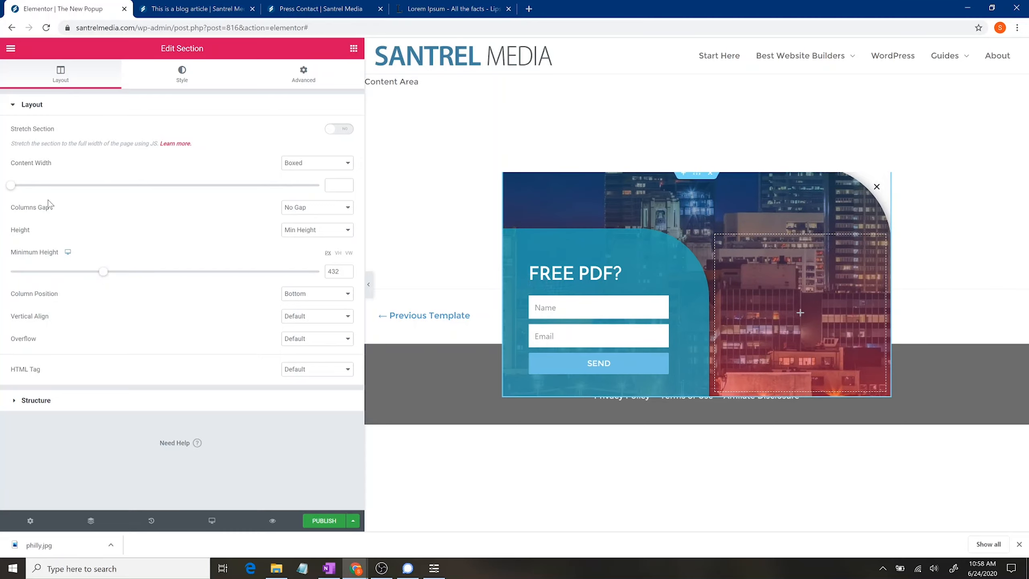
pyautogui.click(328, 301)
pyautogui.click(316, 342)
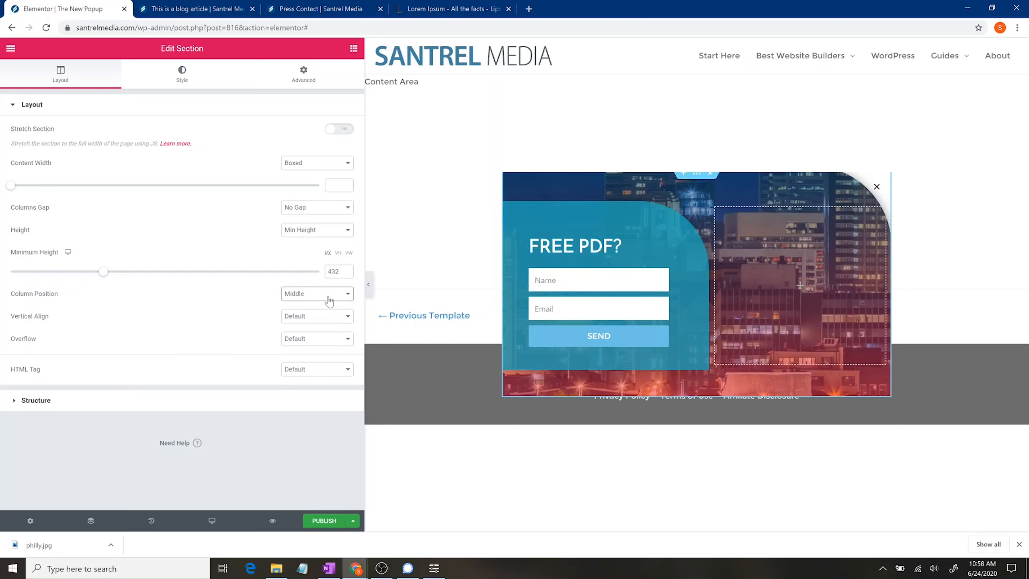
pyautogui.click(328, 300)
pyautogui.click(307, 357)
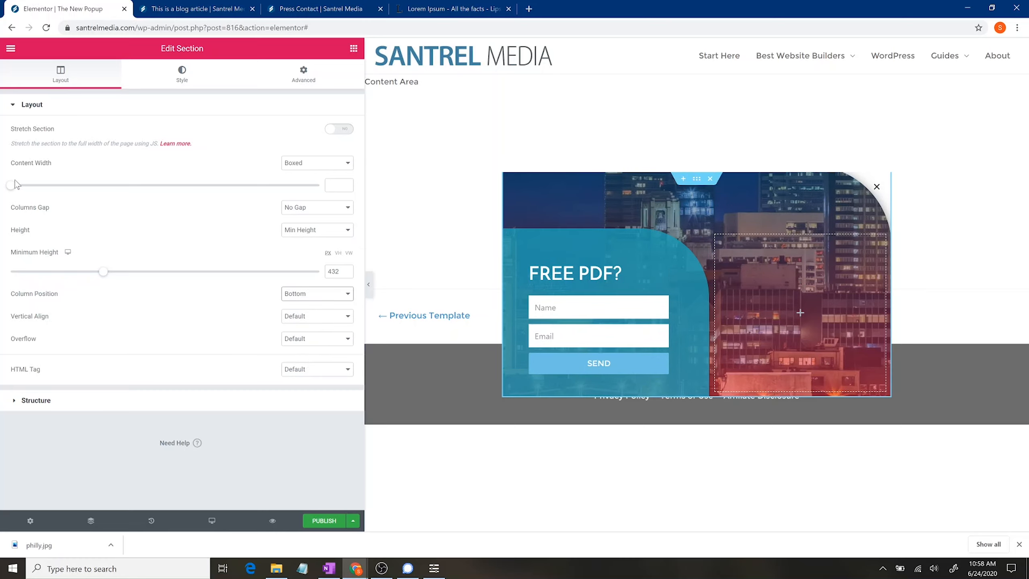
pyautogui.moveTo(14, 188); pyautogui.dragTo(90, 200)
# Preview the popup at tablet and phone widths, then return to desktop and the widget list.
pyautogui.moveTo(222, 527)
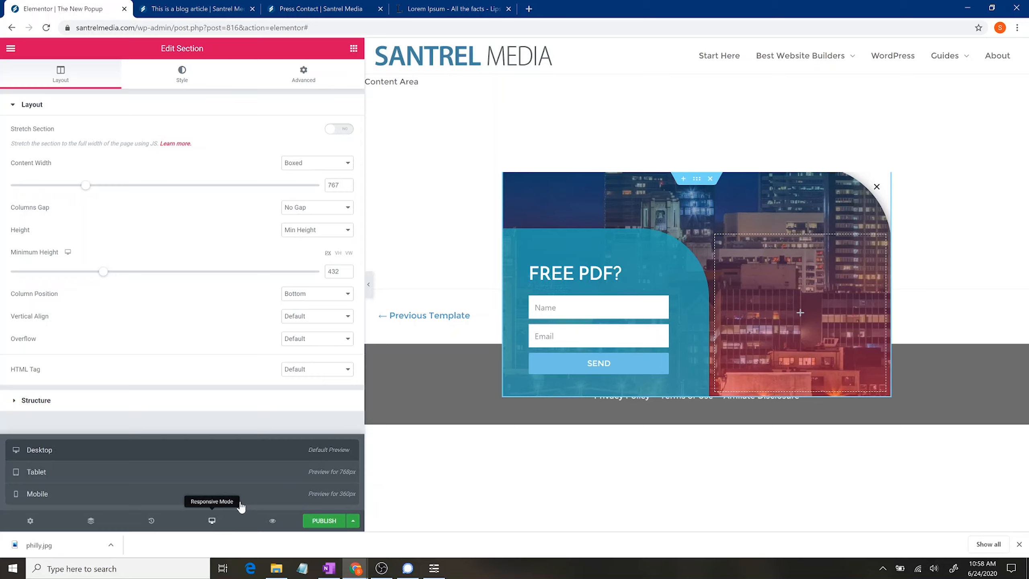
pyautogui.click(249, 479)
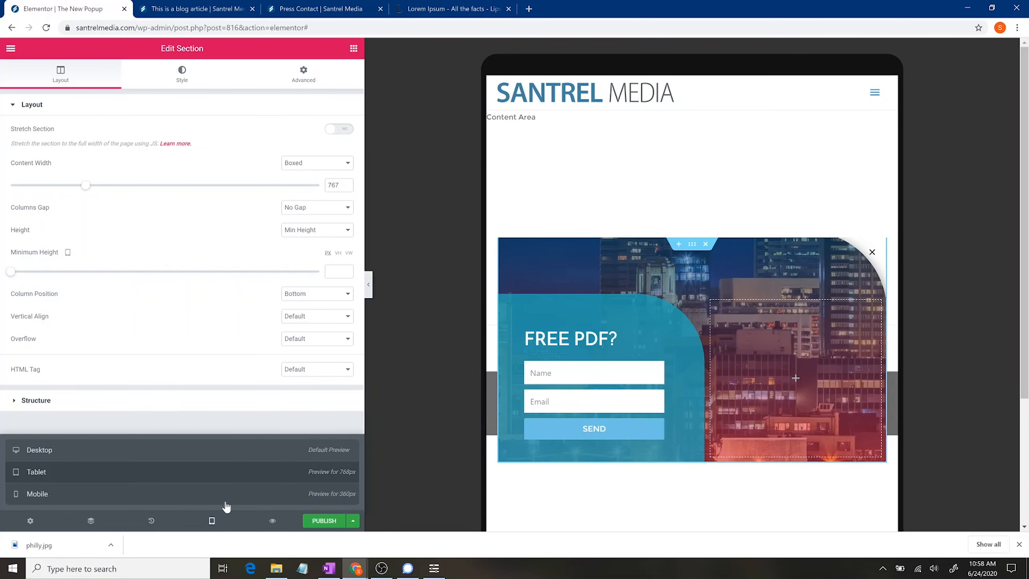
pyautogui.moveTo(211, 520)
pyautogui.click(224, 493)
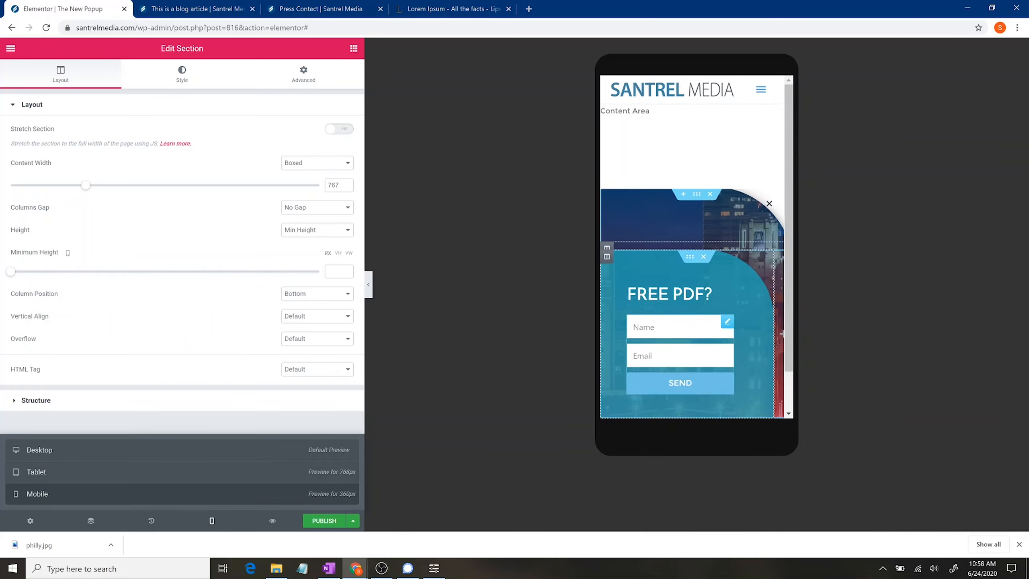
pyautogui.scroll(-2, 703, 237)
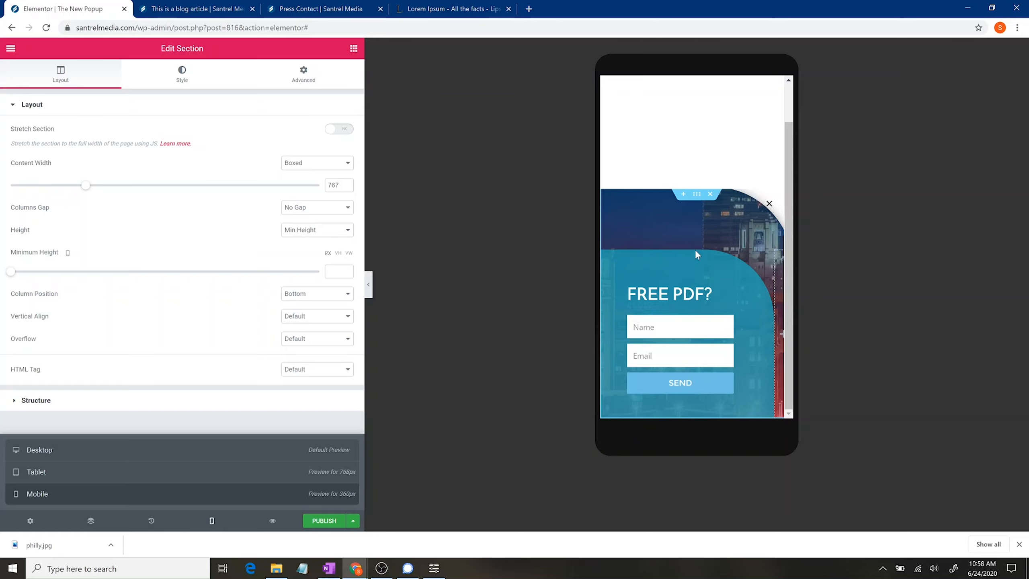
pyautogui.click(174, 450)
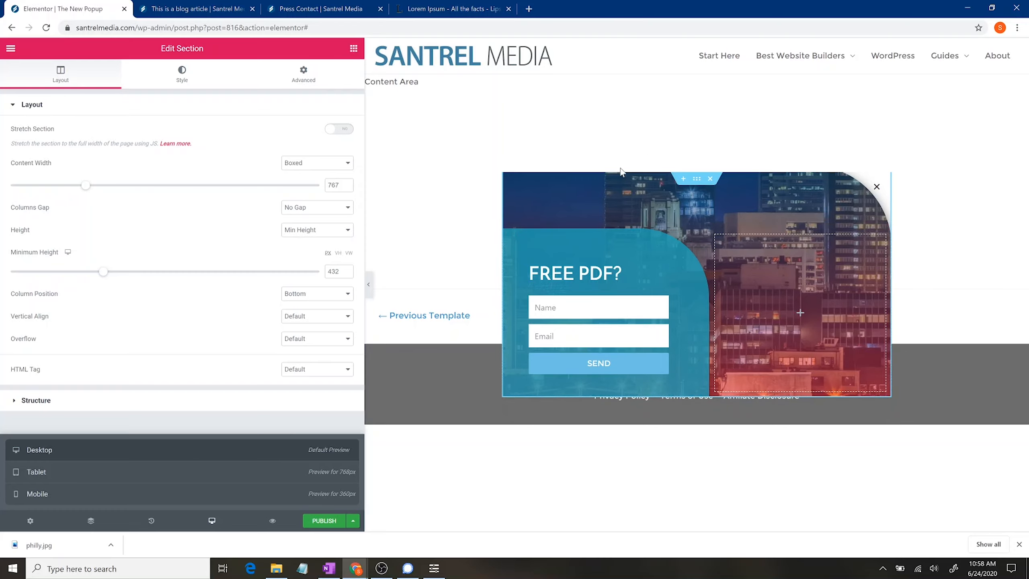
pyautogui.click(354, 49)
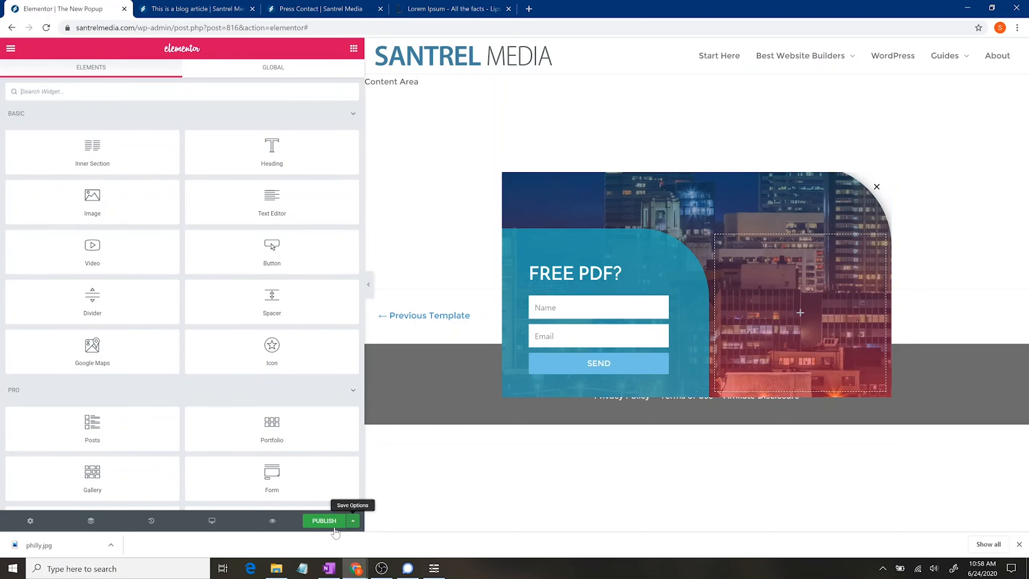
# Open the popup's Display Conditions from the menu beside Publish.
pyautogui.click(353, 522)
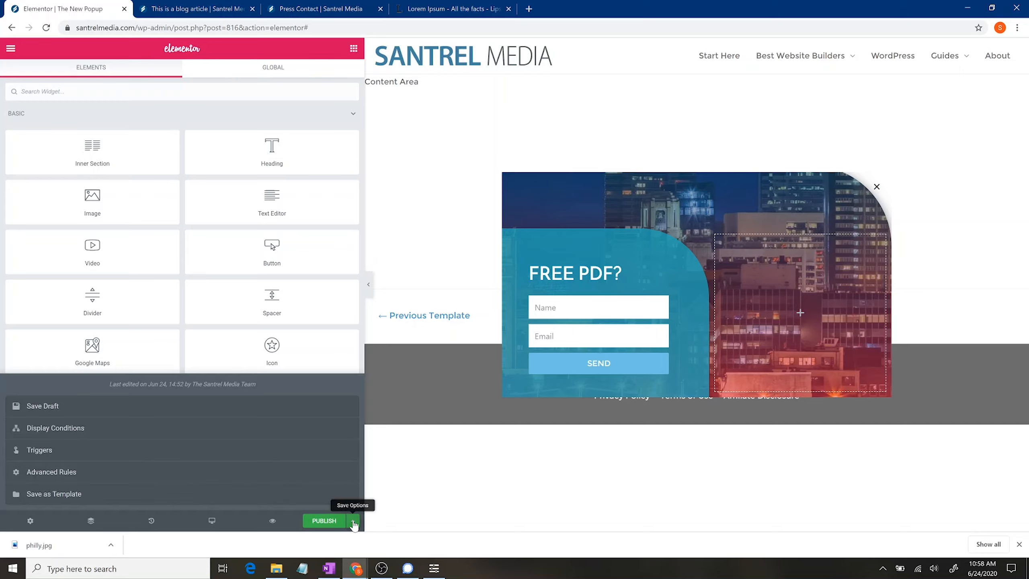
pyautogui.click(269, 434)
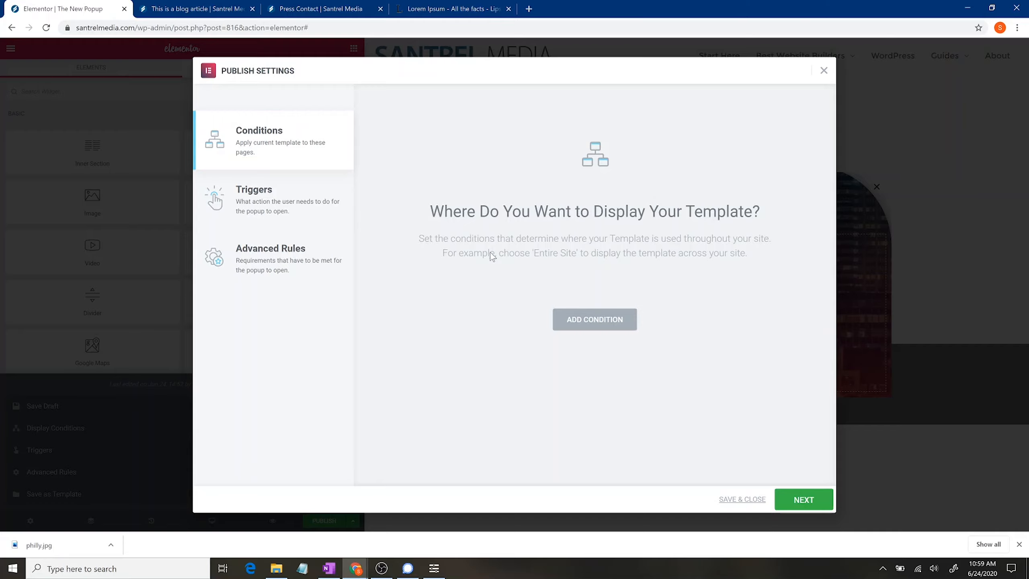
# Add an Include display condition for Singular Posts, picking the post 'This is a blog article'.
pyautogui.click(585, 321)
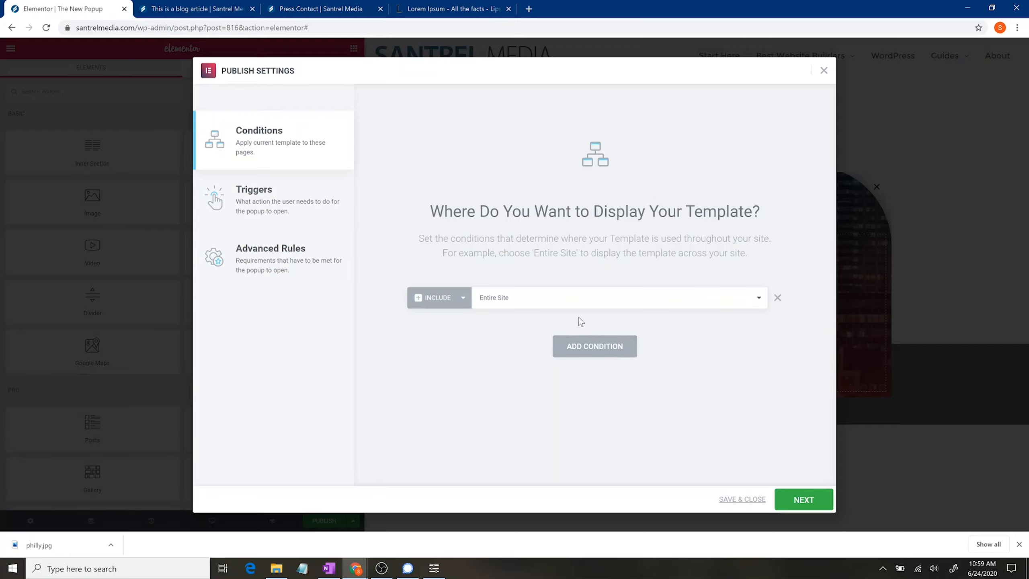
pyautogui.click(537, 300)
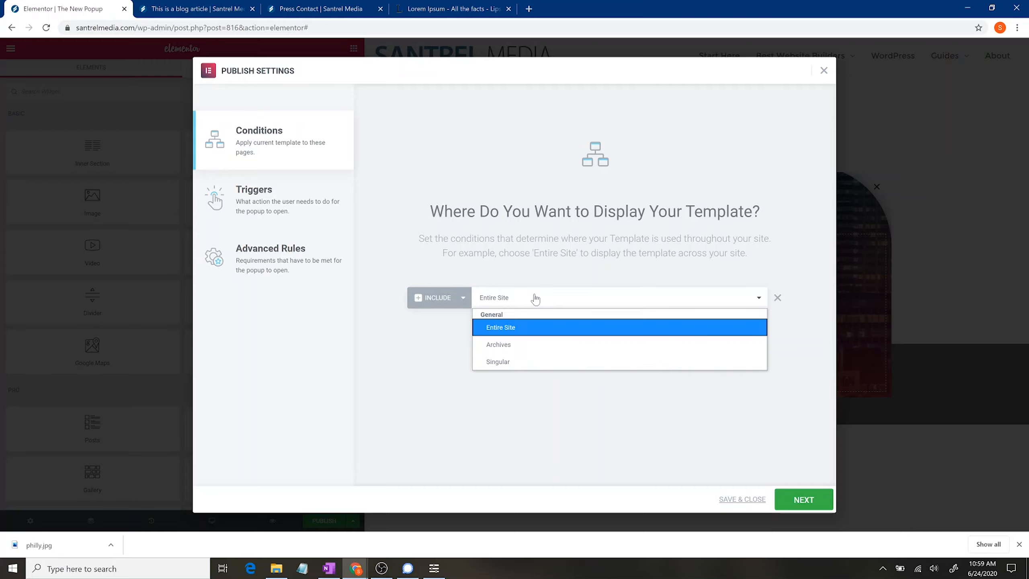
pyautogui.click(531, 365)
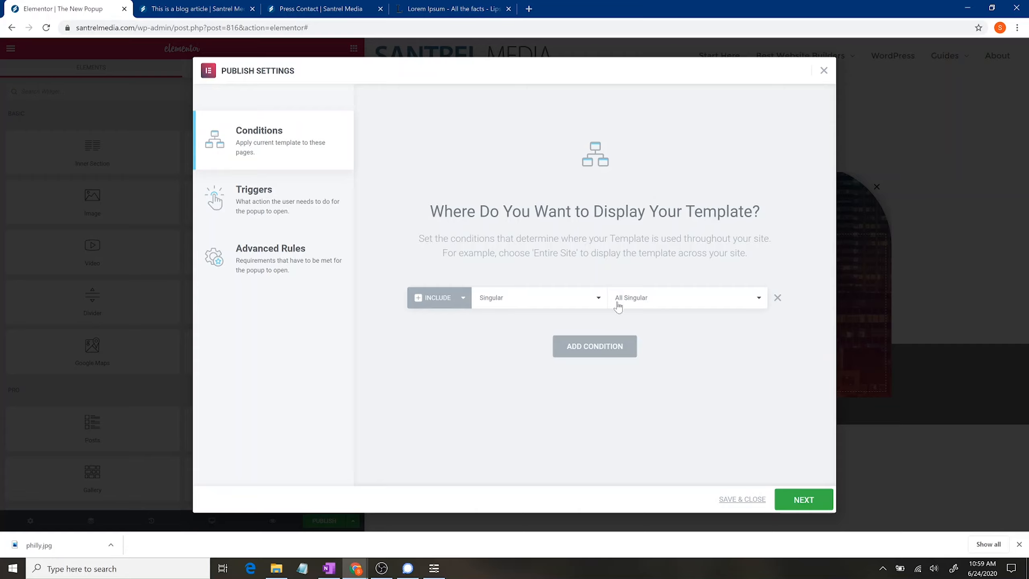
pyautogui.click(654, 307)
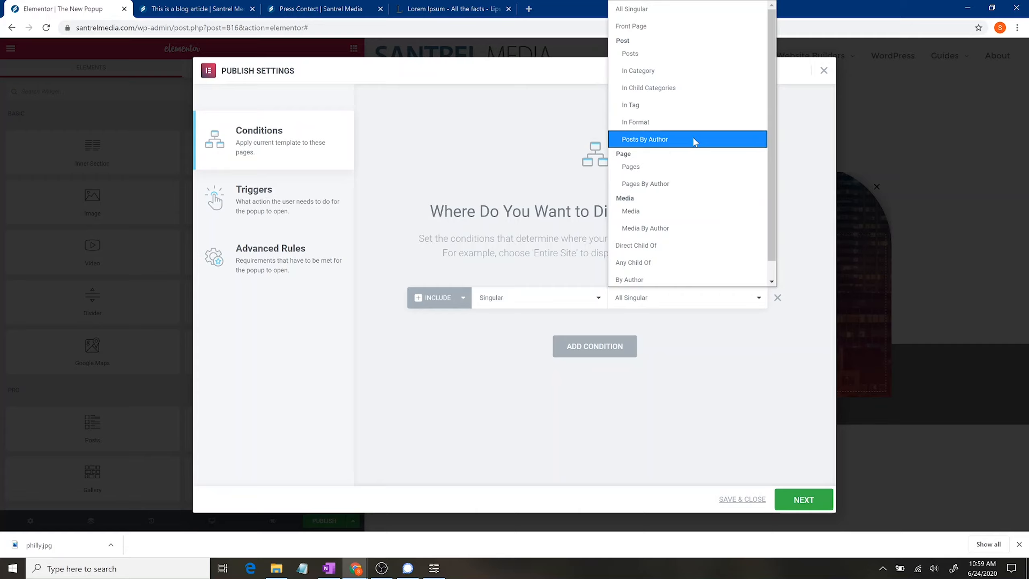
pyautogui.click(705, 54)
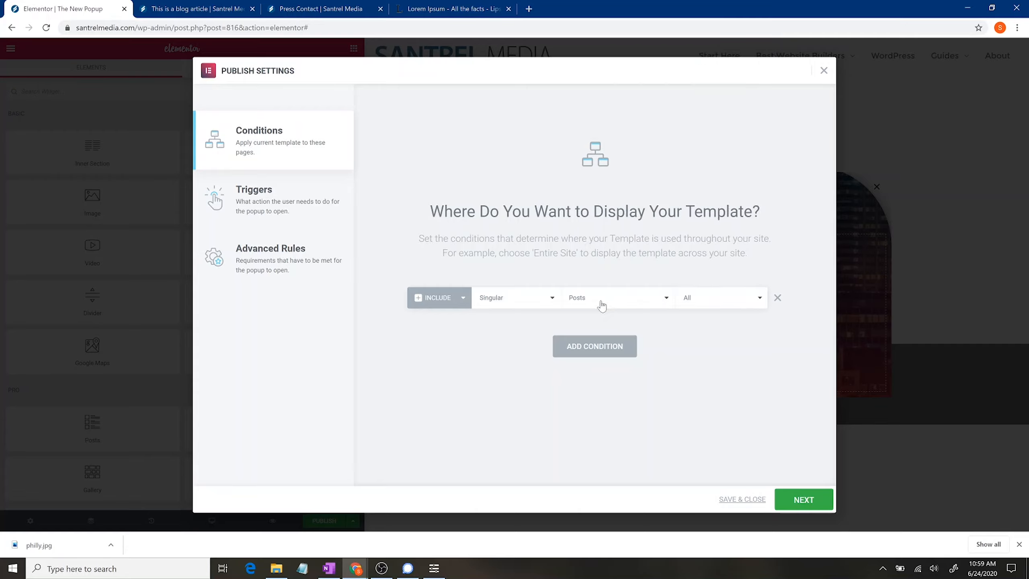
pyautogui.click(705, 304)
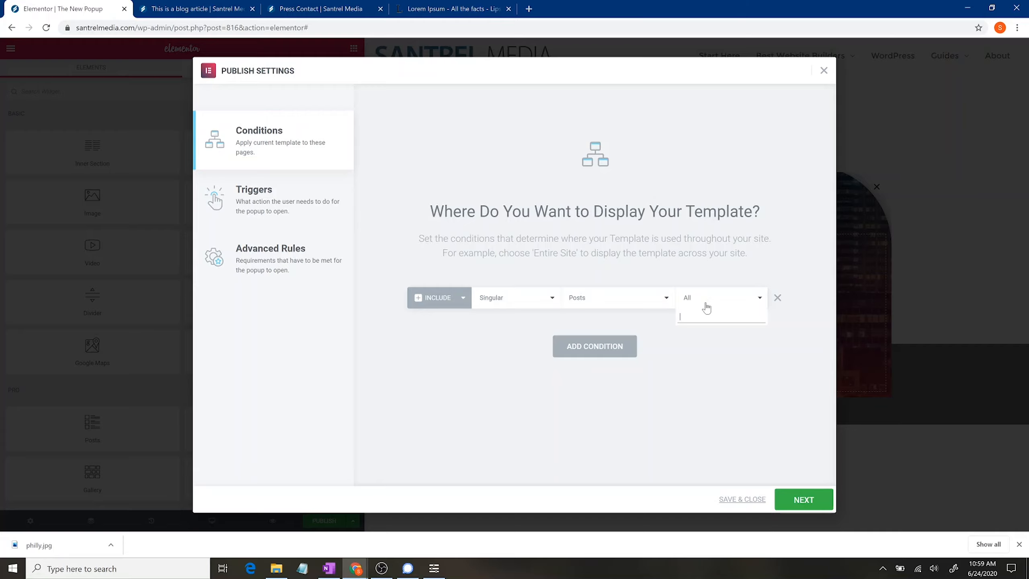
pyautogui.write('thi')
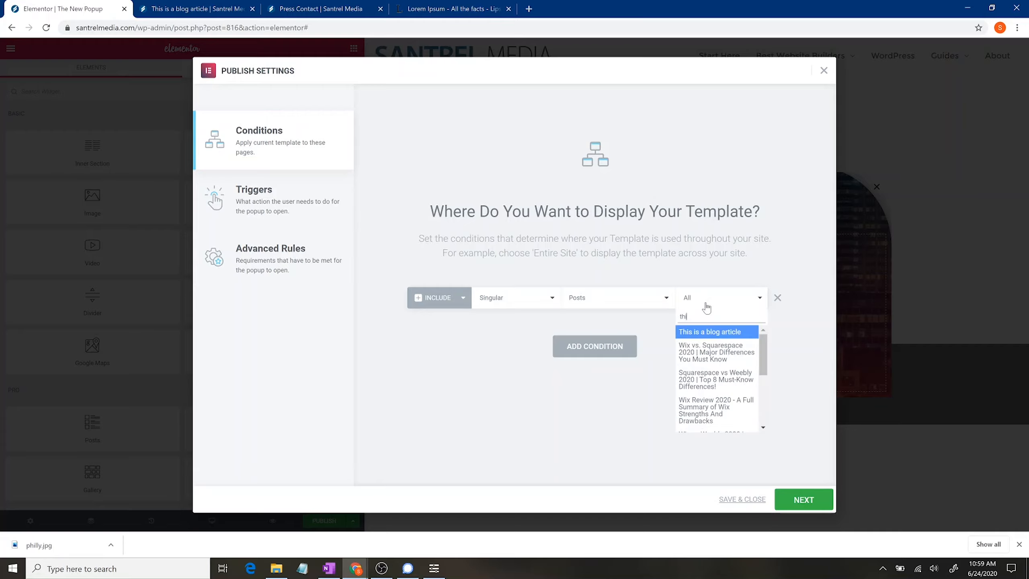
pyautogui.click(707, 337)
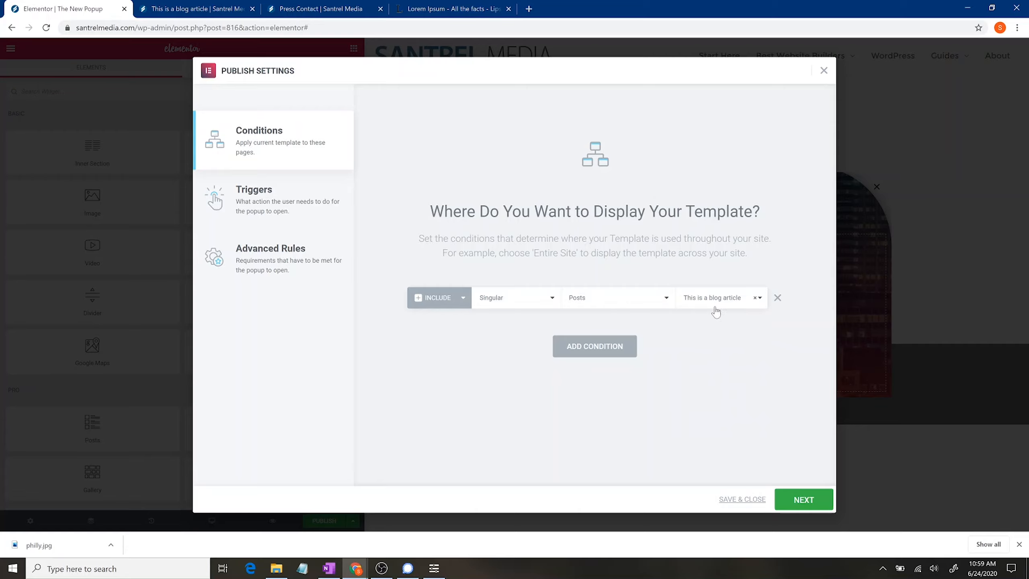
# Try a second Singular condition set to 404 Page, then remove it.
pyautogui.click(812, 509)
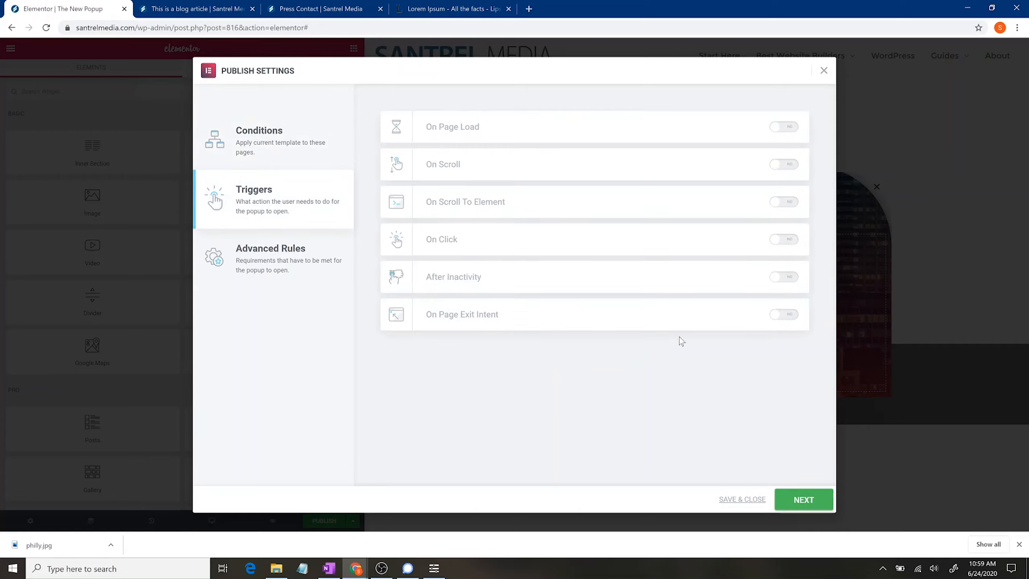
pyautogui.click(248, 142)
pyautogui.click(577, 351)
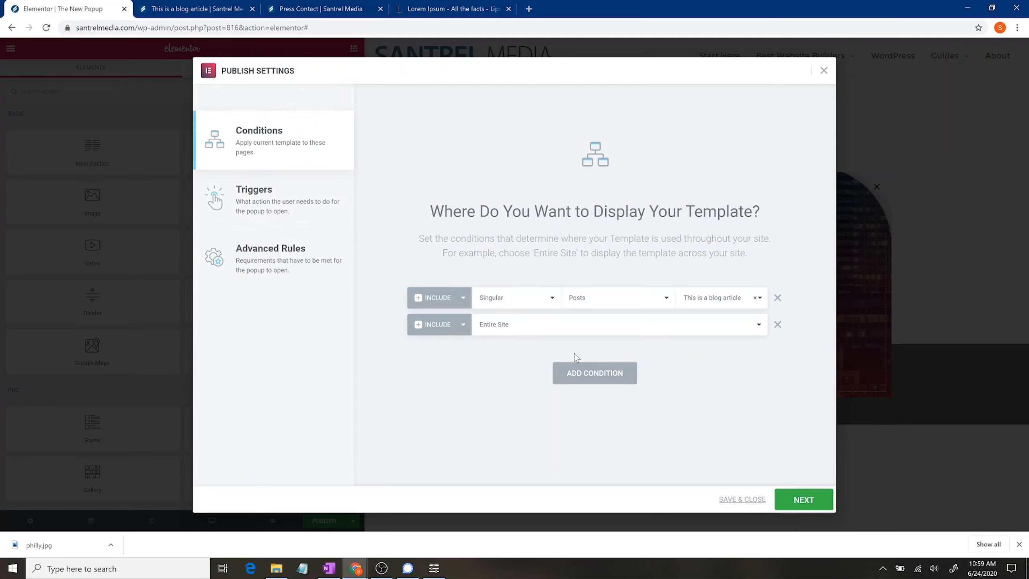
pyautogui.click(534, 335)
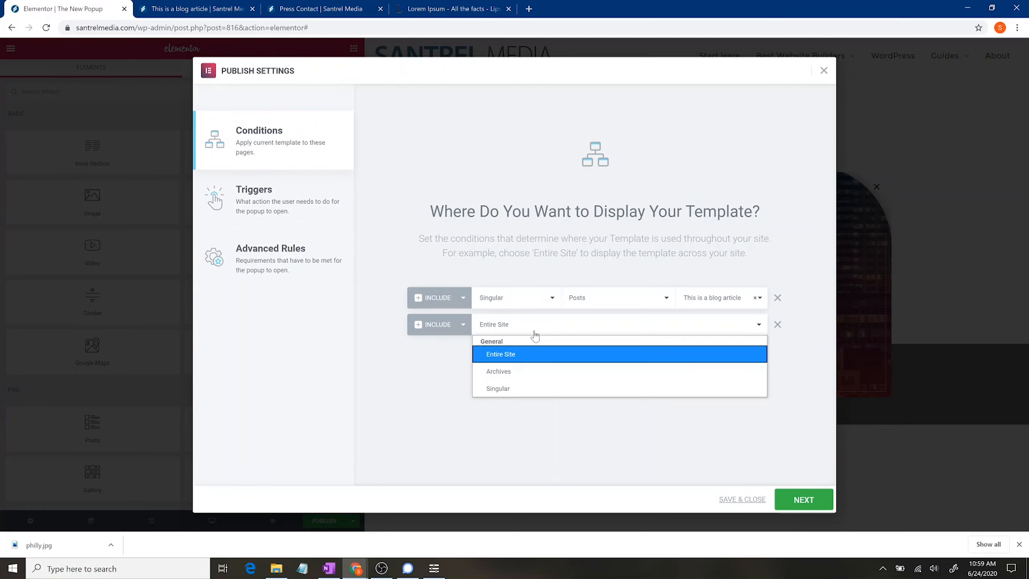
pyautogui.click(530, 389)
pyautogui.click(716, 325)
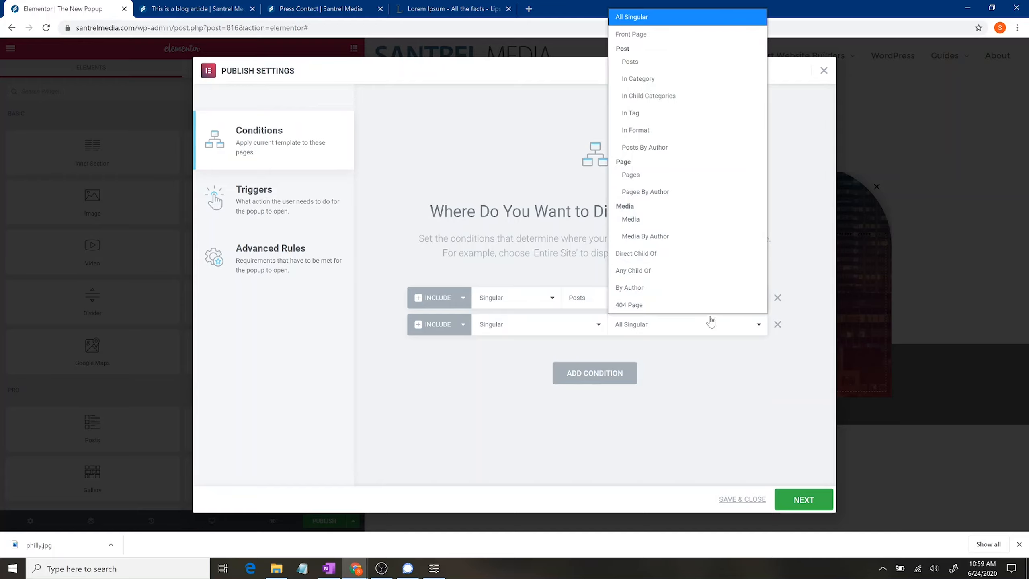
pyautogui.click(683, 307)
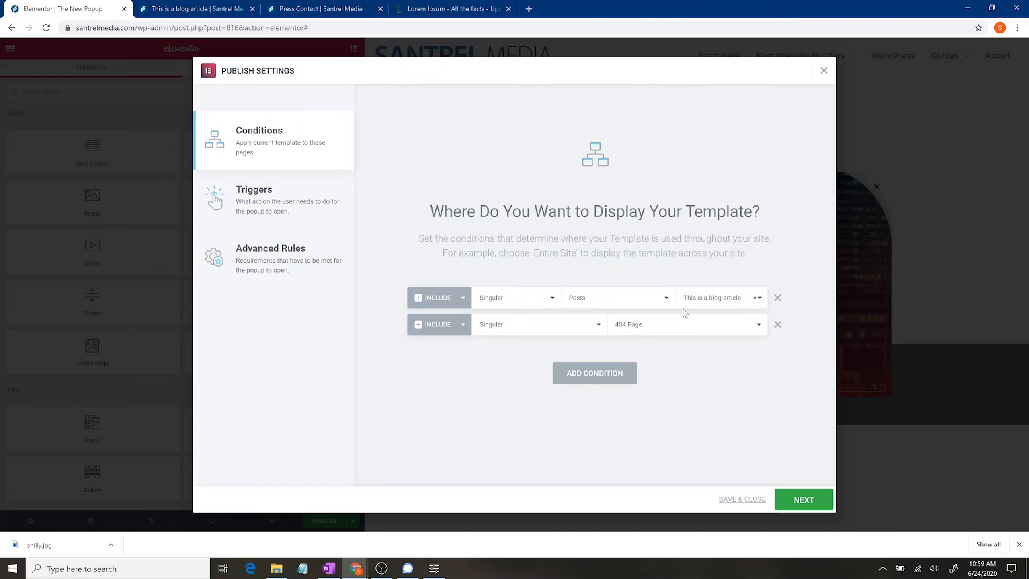
pyautogui.click(778, 326)
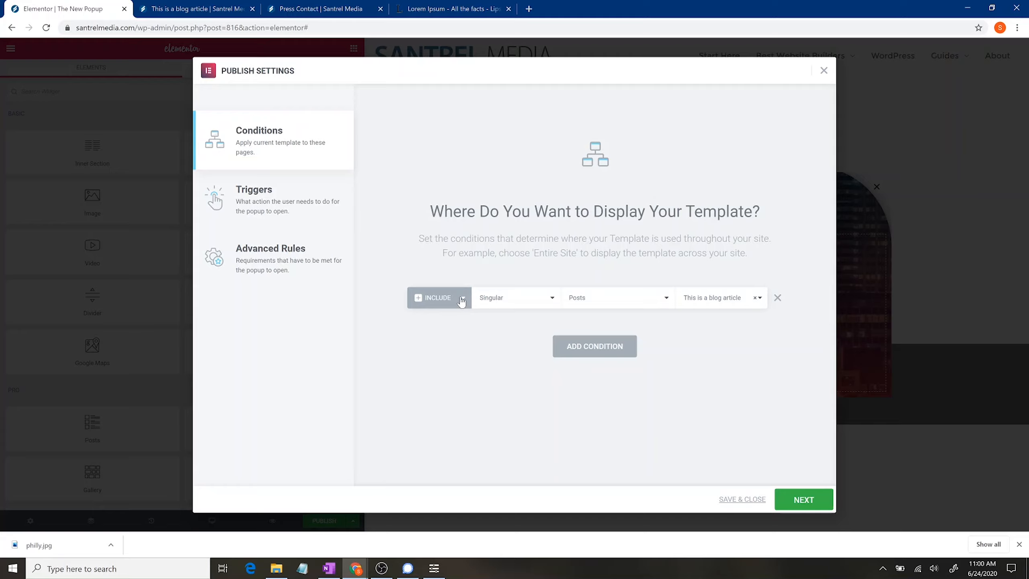
# Keep the first condition unchanged and continue to the Triggers step.
pyautogui.click(499, 299)
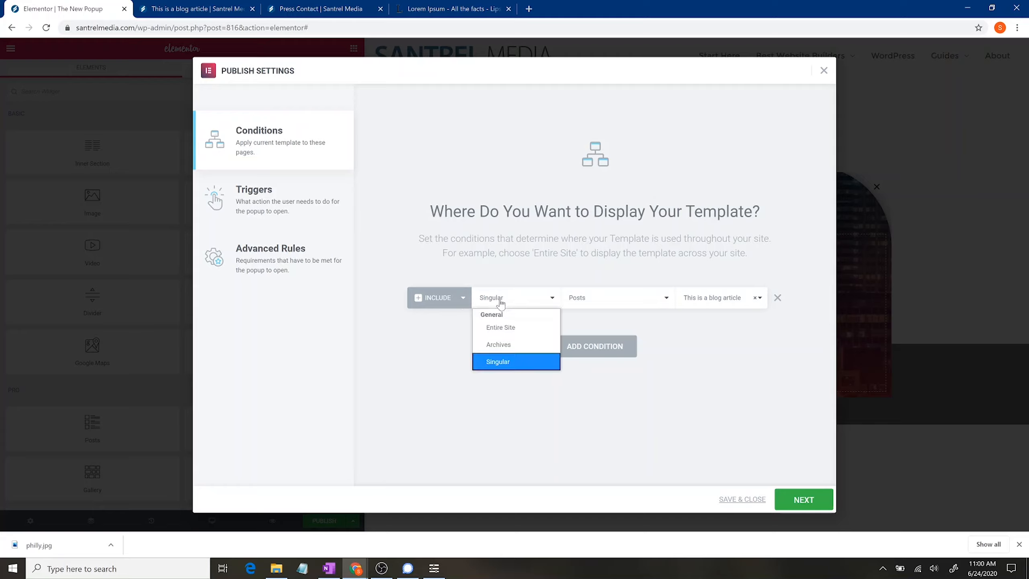
pyautogui.click(737, 381)
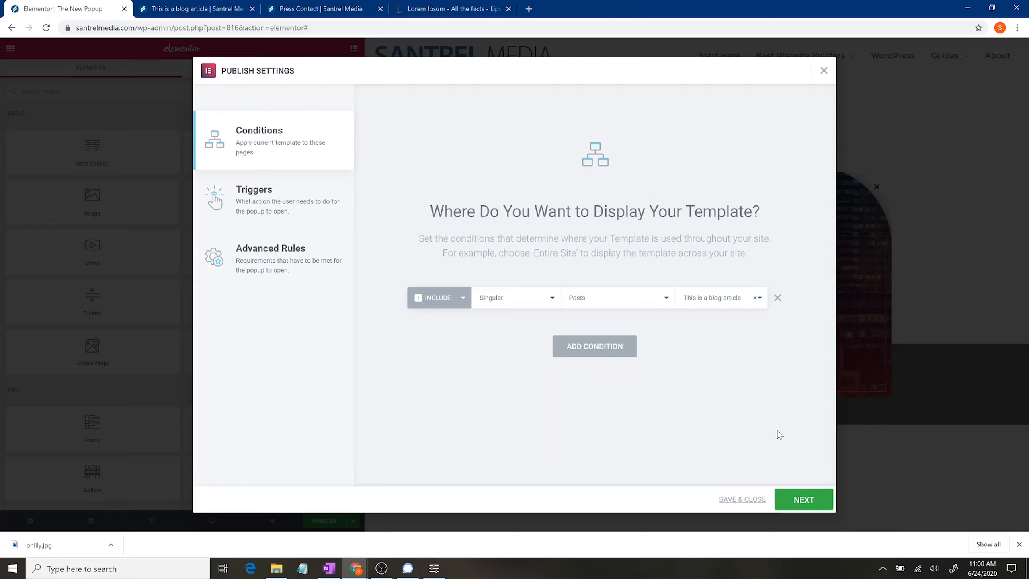
pyautogui.click(806, 504)
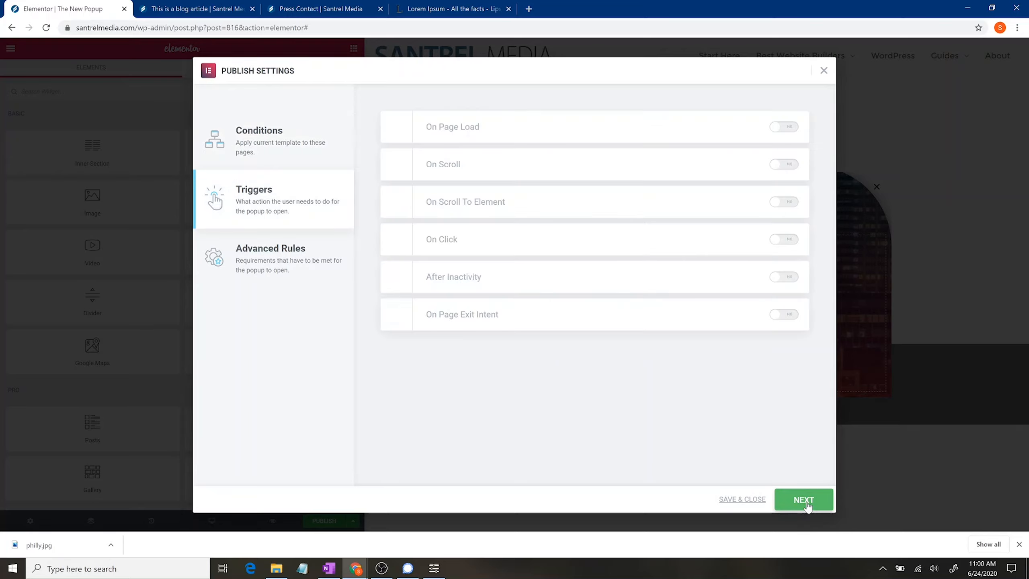